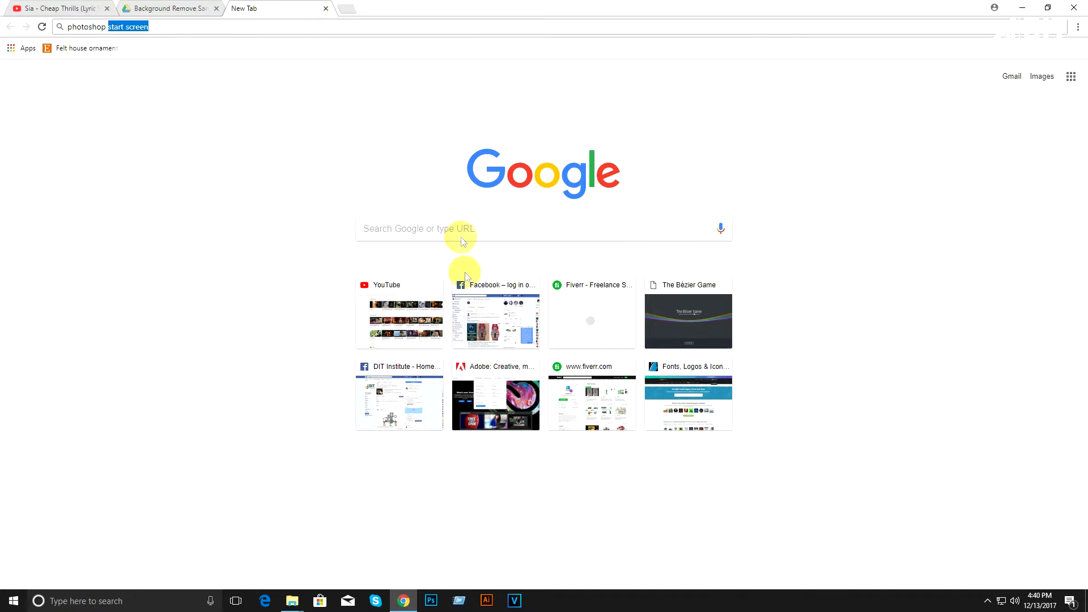
Step: Search Google for "brochure design" and show the image results
click(429, 231)
text(brouc)
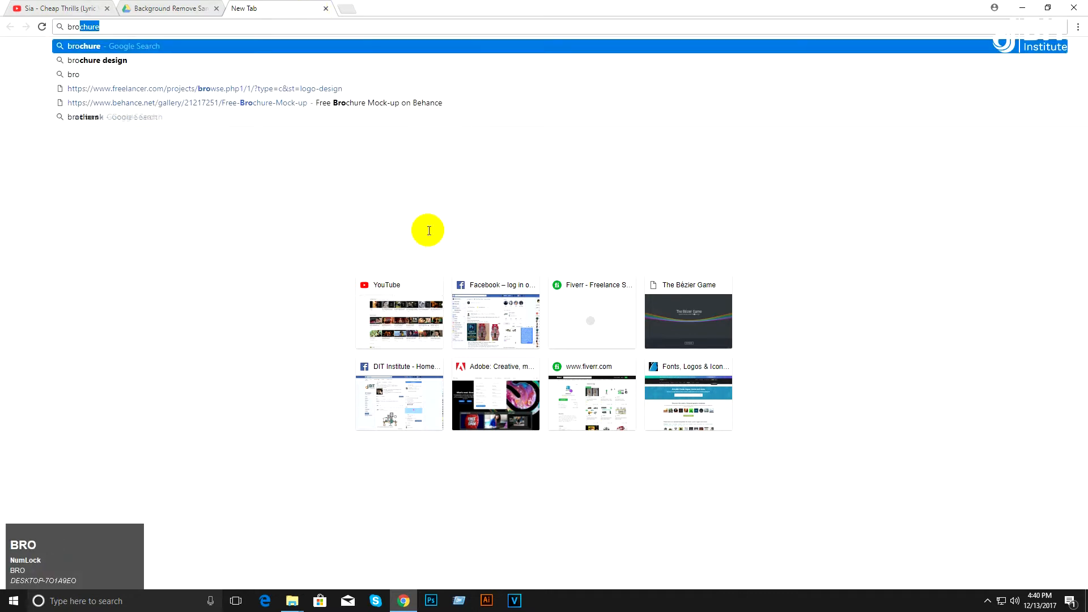
text(hre)
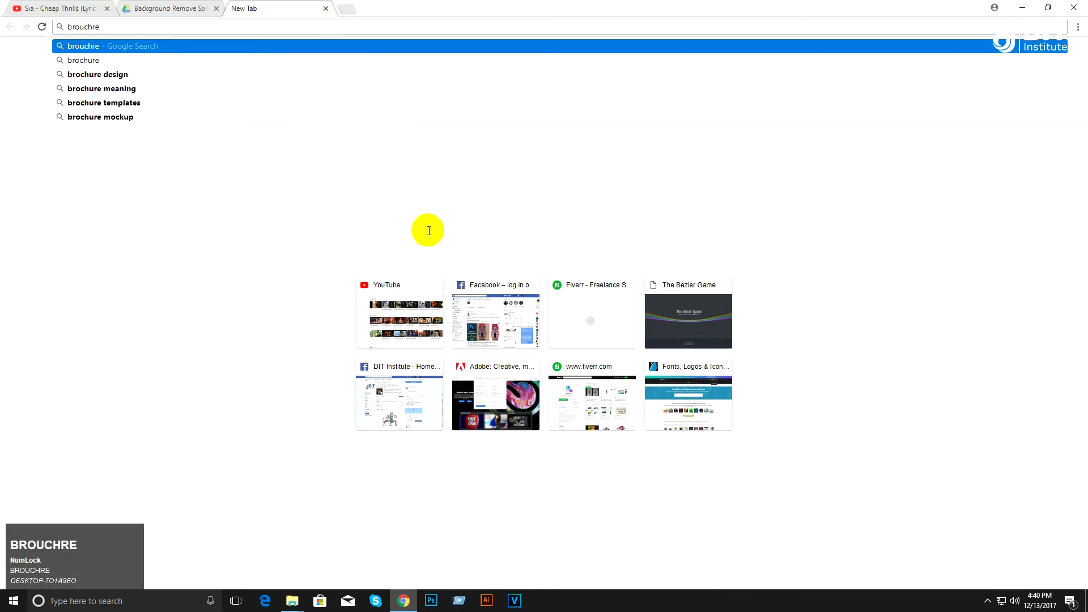
key(Down)
key(Down)
key(Return)
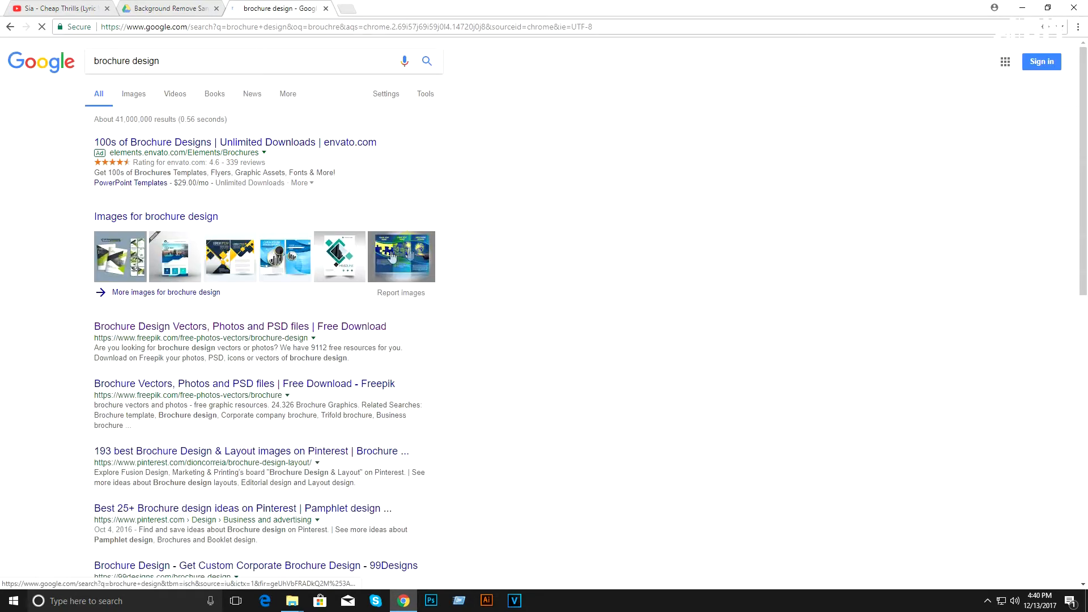
click(134, 97)
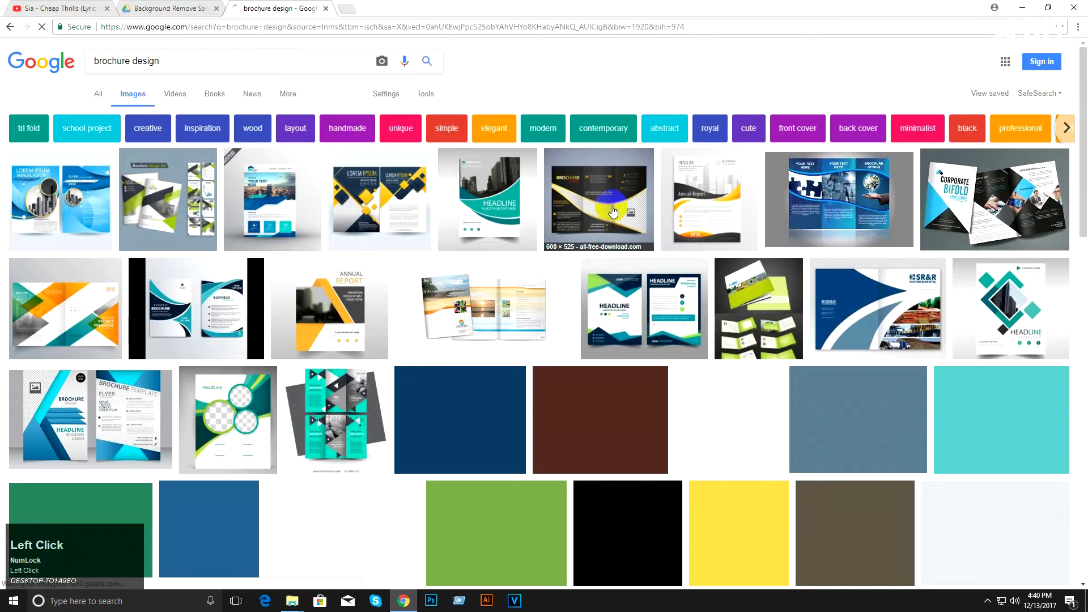
Step: Browse the brochure image results, previewing the dark trifold, annual report, green leaflet set, three-column and teal trifold designs
click(612, 212)
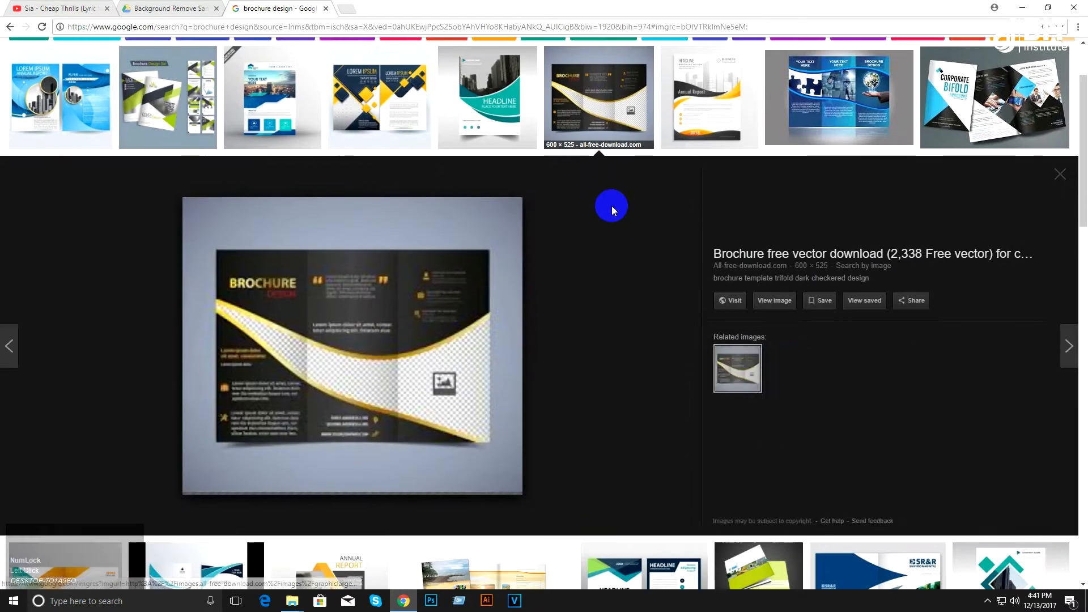
click(715, 115)
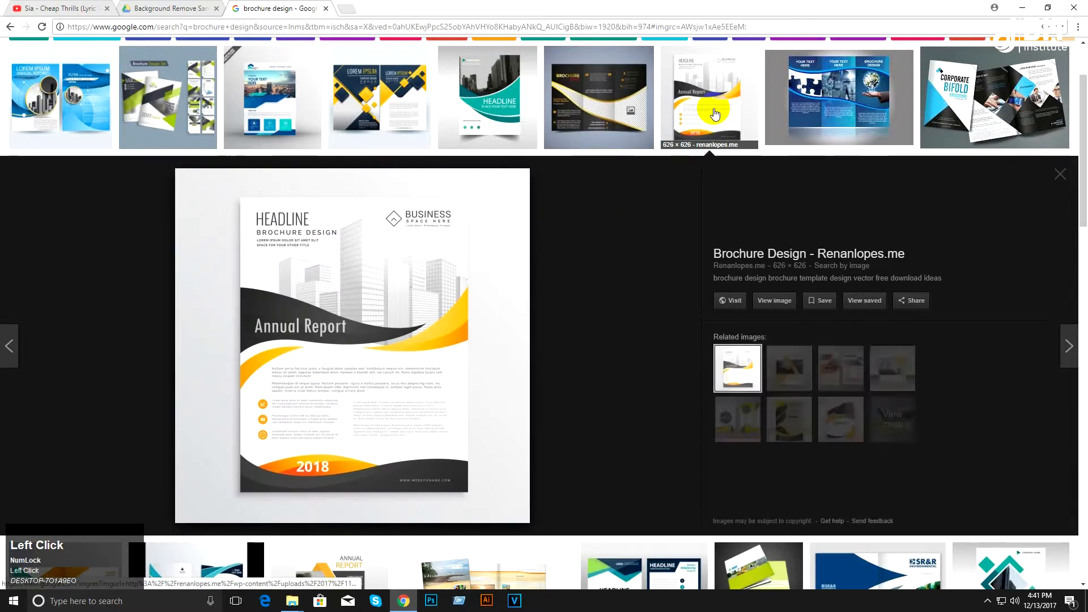
click(152, 116)
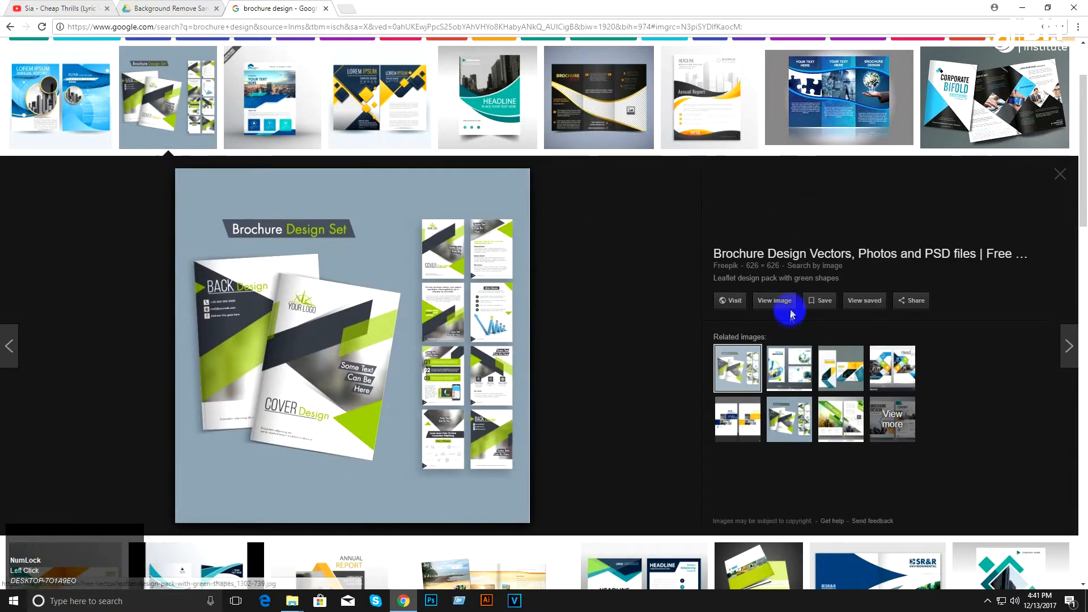
scroll(790, 328, down, 6)
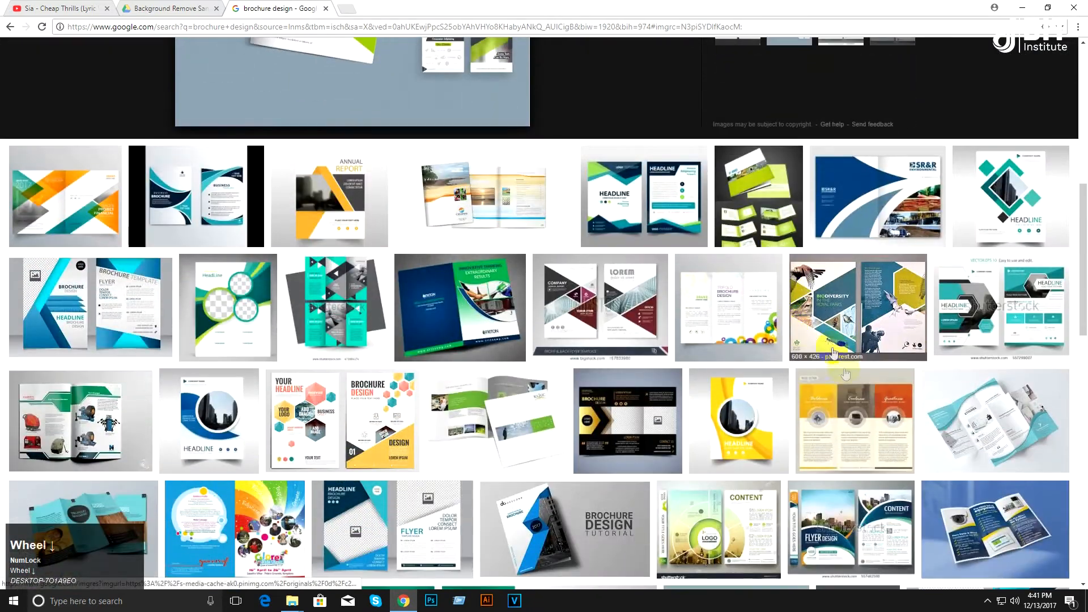
click(854, 422)
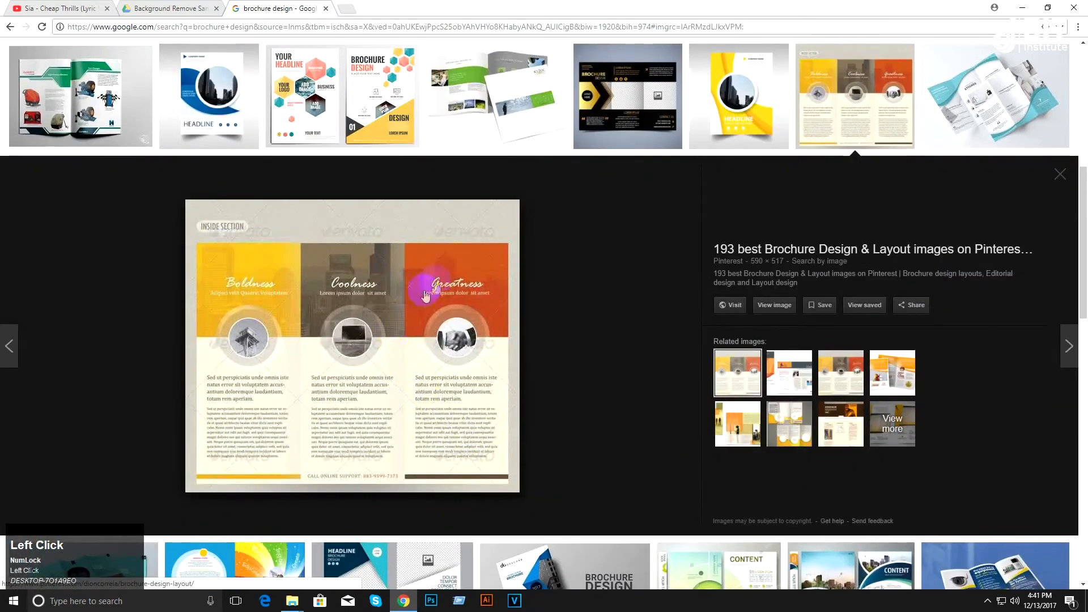
scroll(555, 415, down, 2)
scroll(555, 414, down, 6)
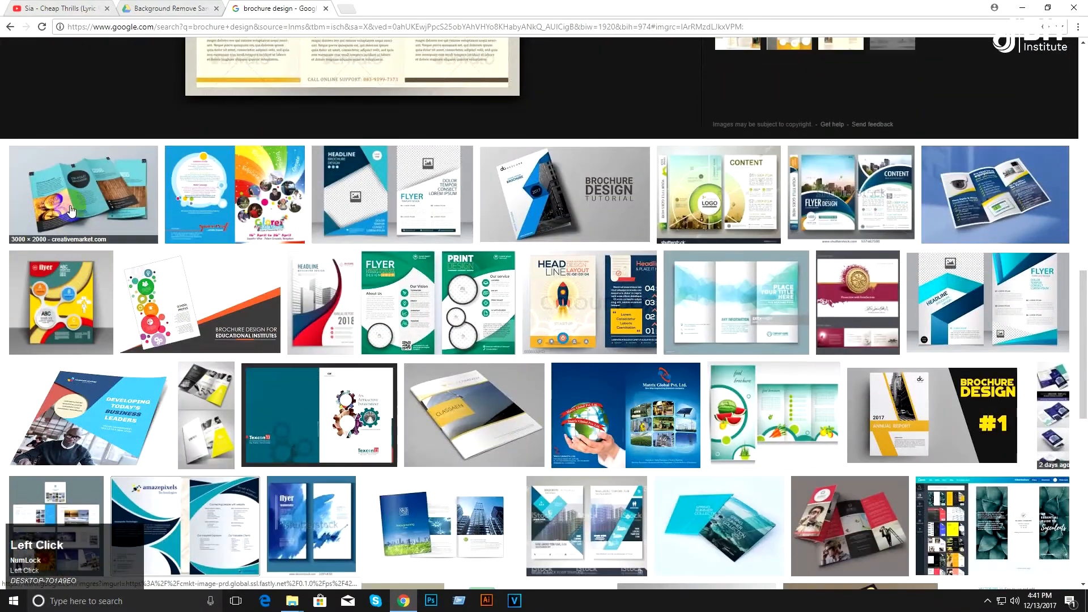
click(79, 208)
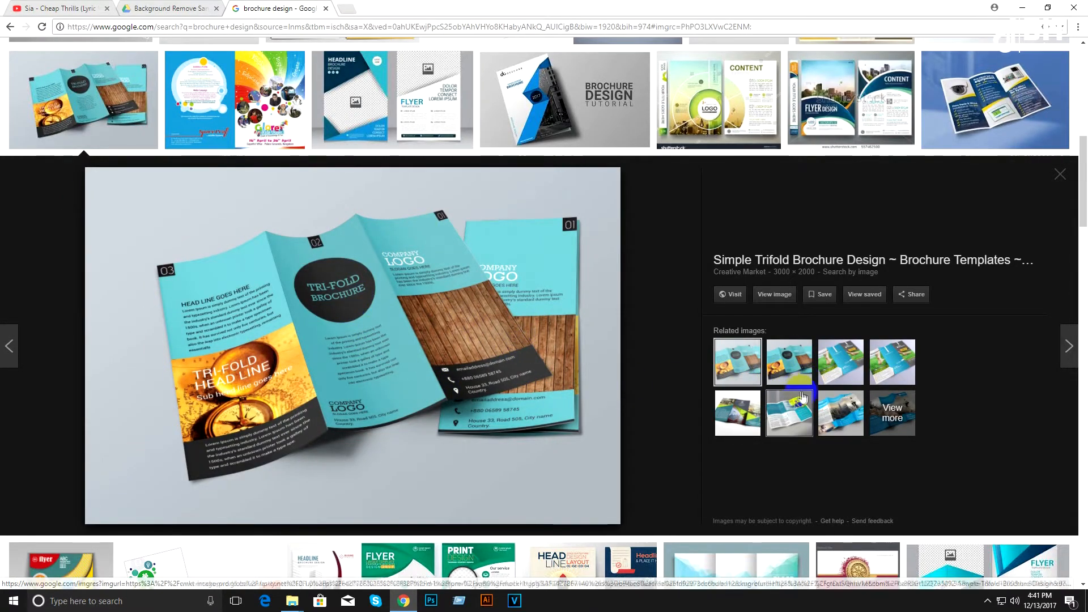
scroll(803, 396, down, 5)
scroll(803, 397, down, 3)
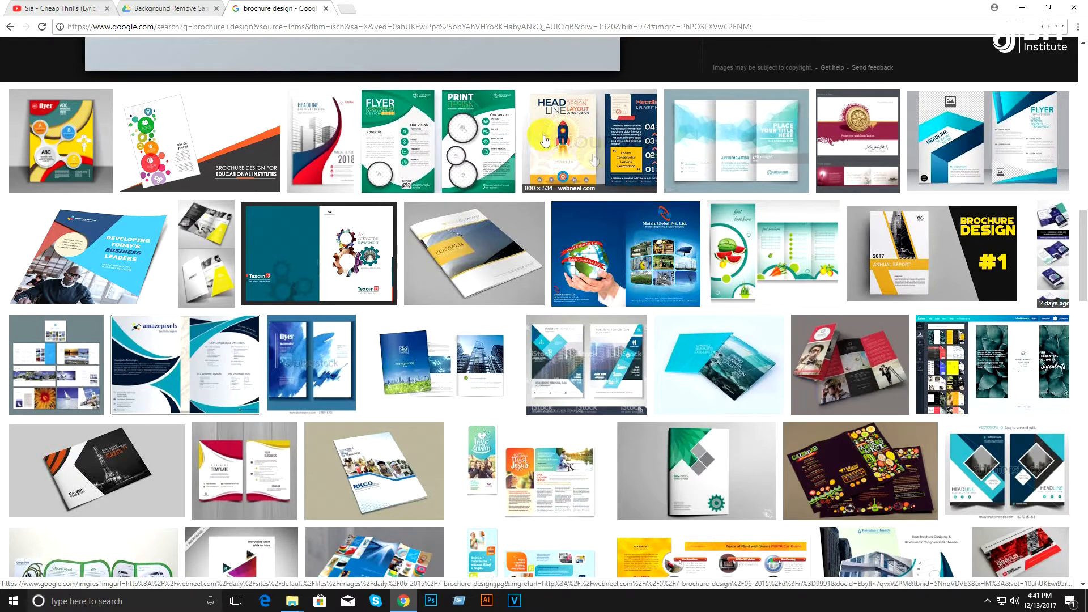
click(346, 9)
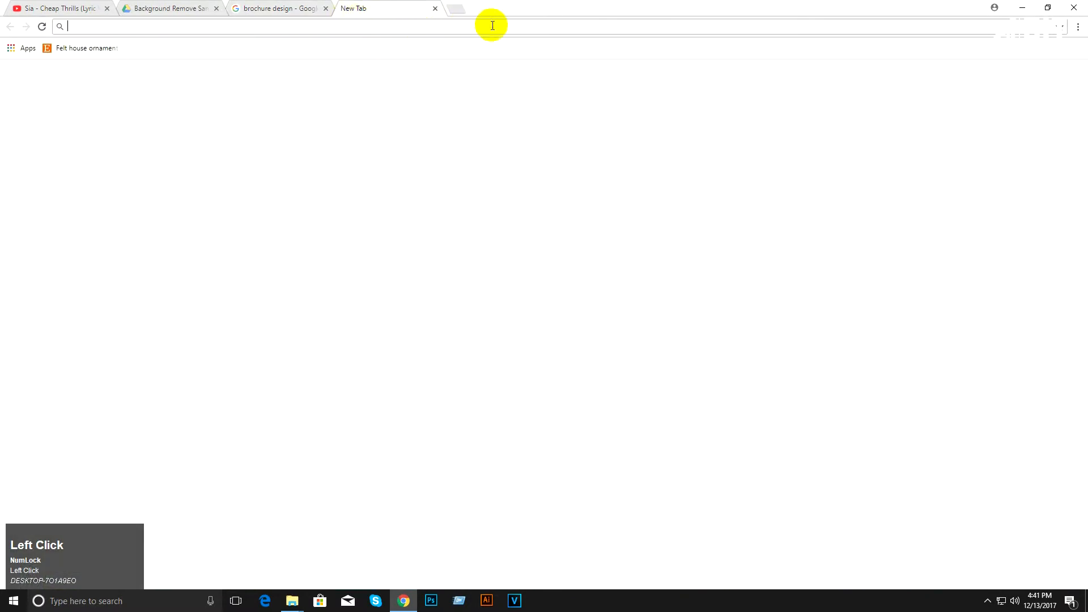
text(psprinty)
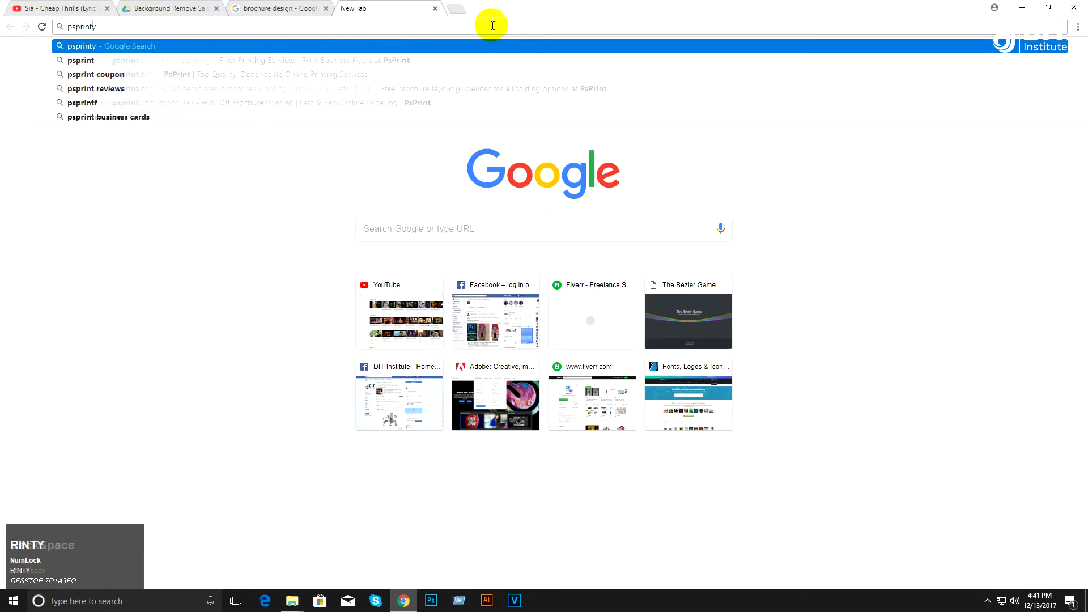
key(BackSpace)
key(Down)
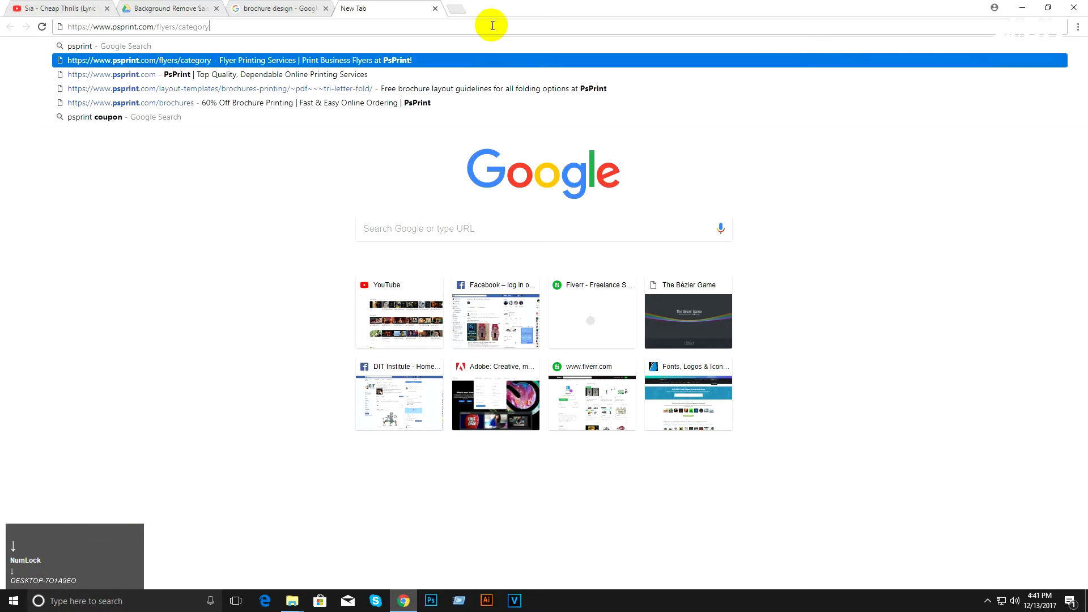
key(BackSpace)
key(BackSpace)
key(BackSpace)
key(BackSpace)
key(BackSpace)
key(BackSpace)
key(BackSpace)
key(BackSpace)
key(BackSpace)
key(BackSpace)
key(BackSpace)
key(BackSpace)
key(BackSpace)
key(BackSpace)
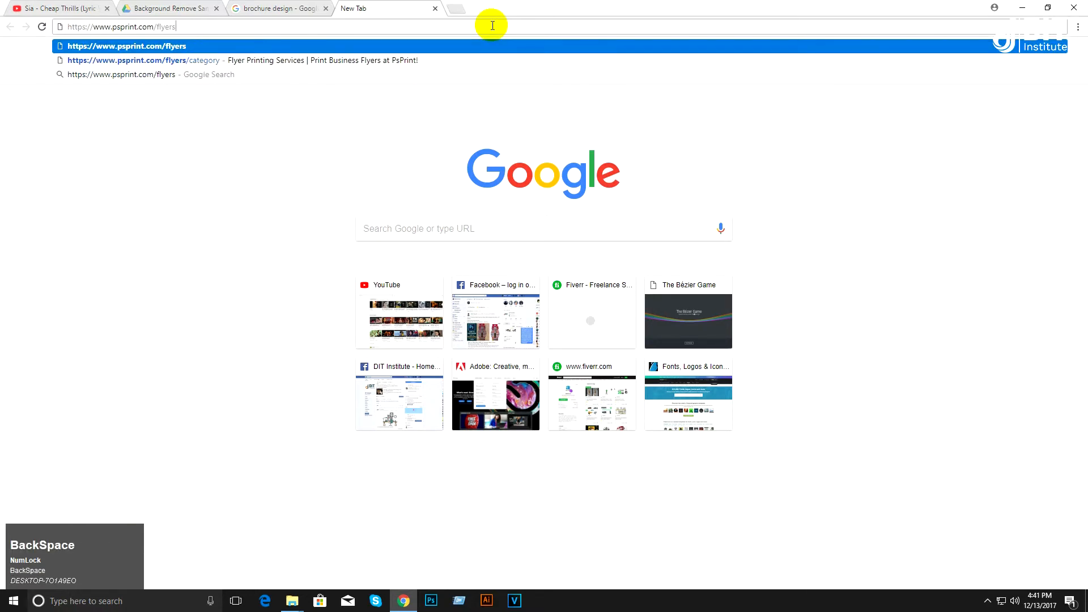
key(BackSpace)
key(BackSpace)
key(Return)
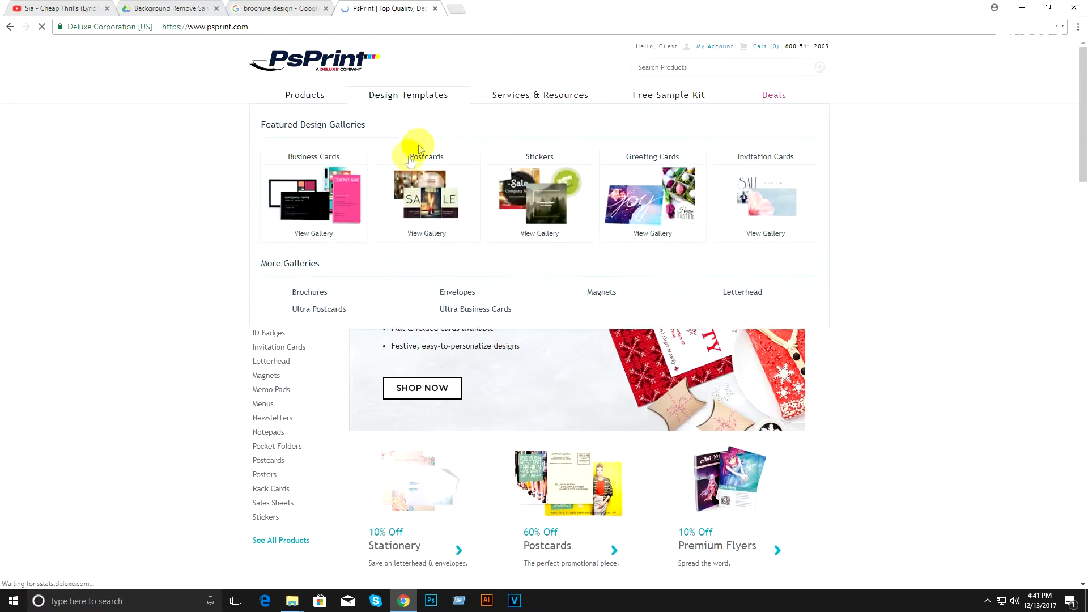
Step: Display PsPrint's product categories and look through the printable product types
mouse_move(278, 101)
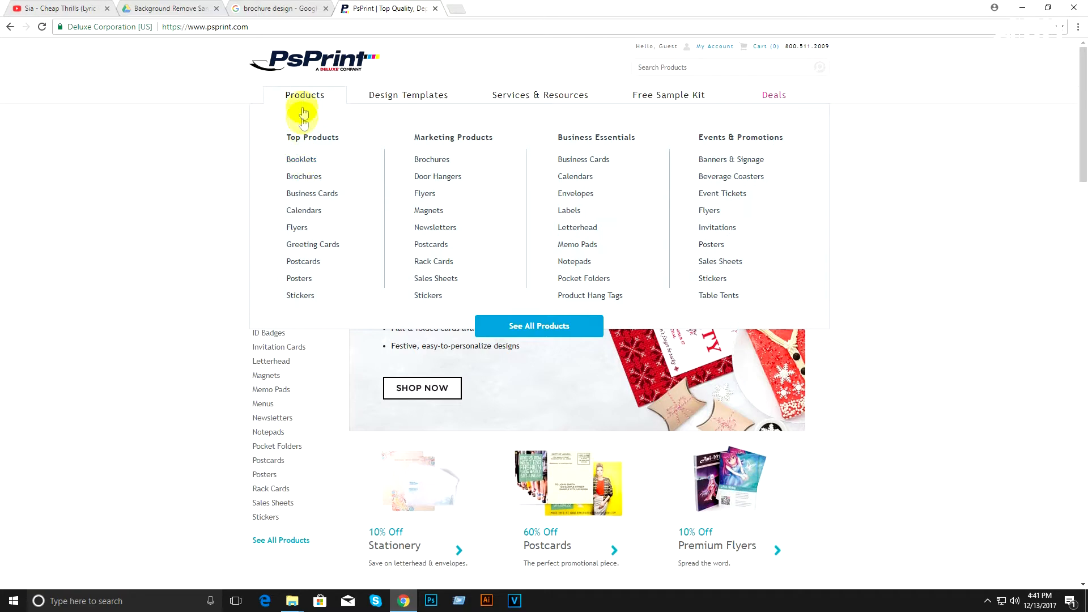
click(312, 92)
click(312, 91)
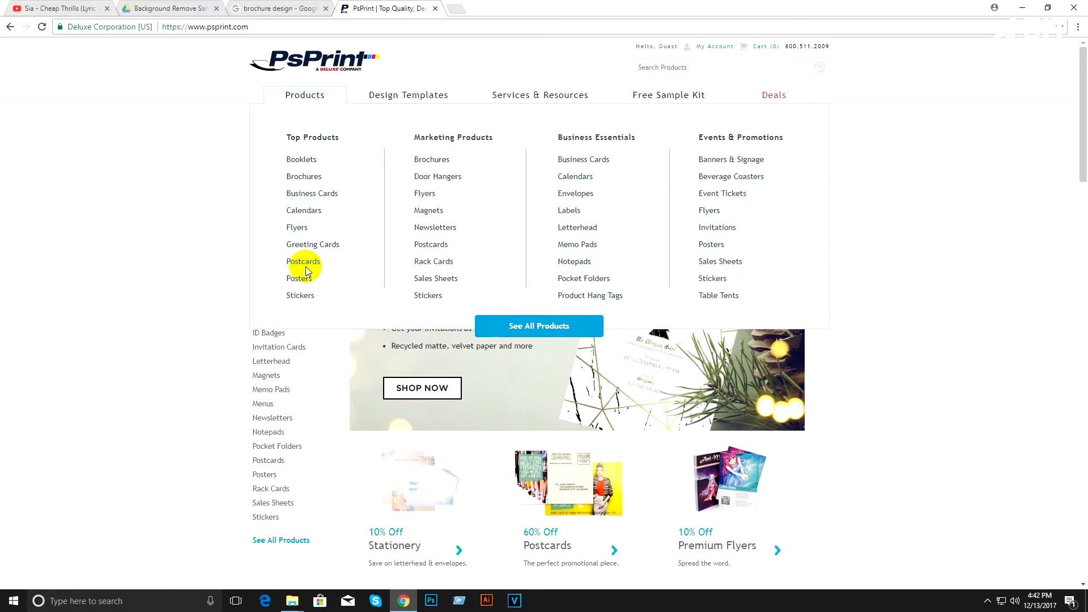
Step: Search Google for "postcard design" in a new browser tab and show the image results
click(454, 9)
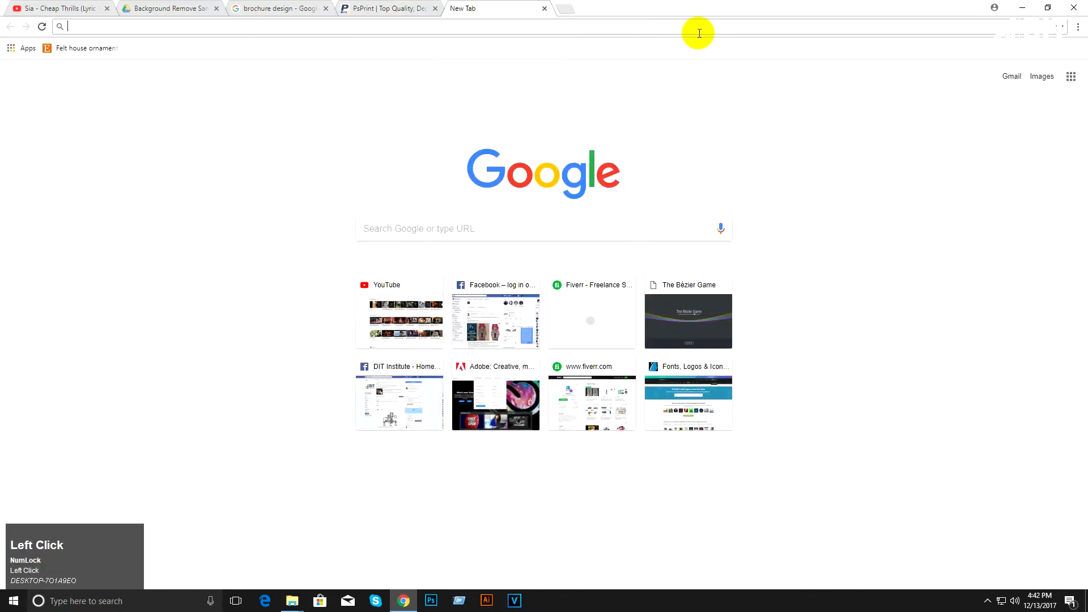
text(post card design)
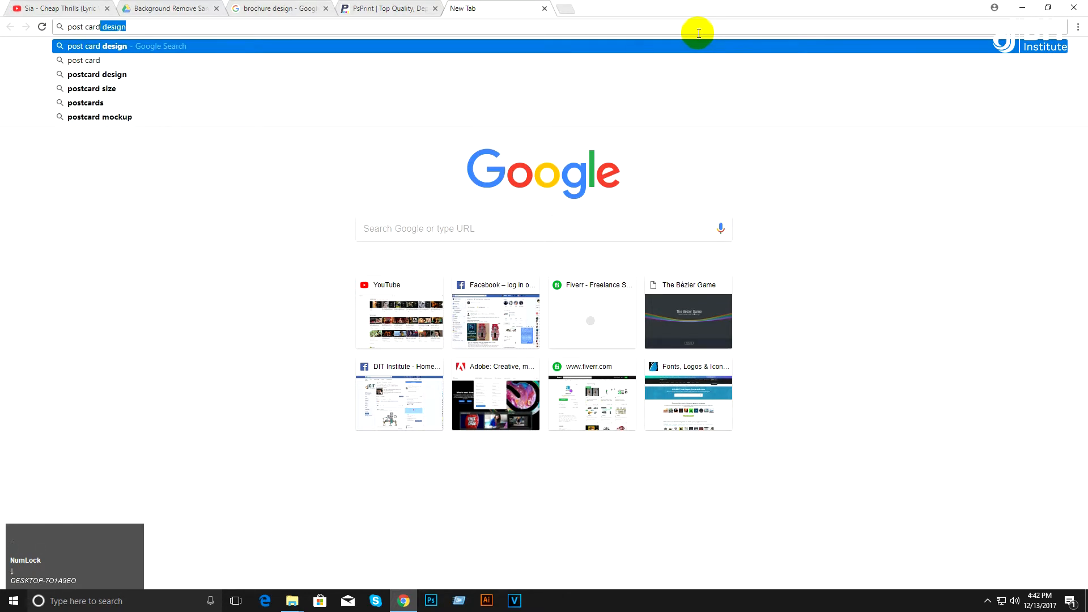
click(439, 76)
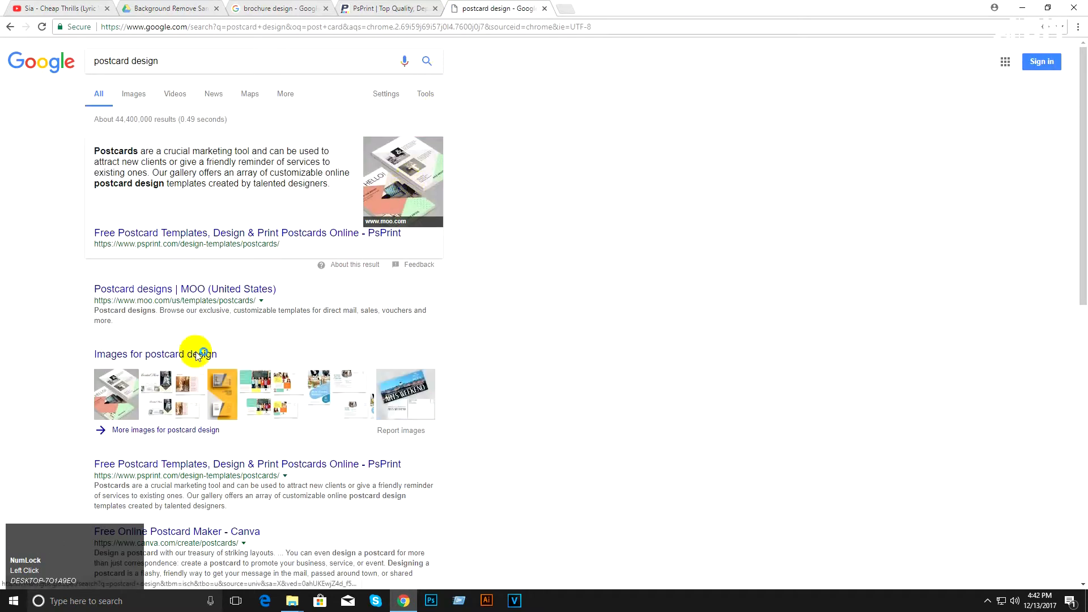
click(226, 388)
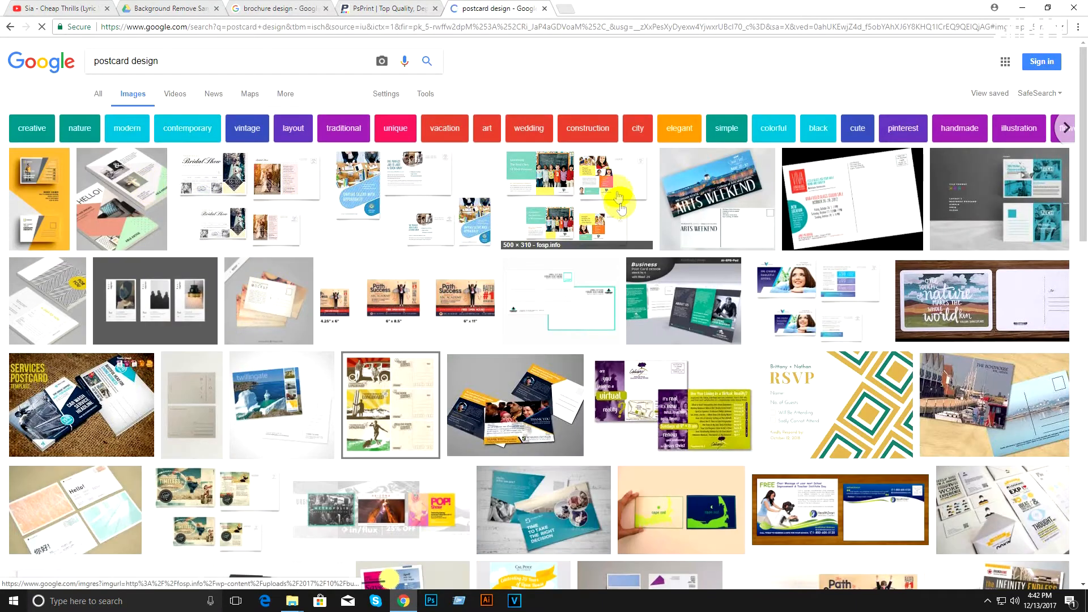
Step: Preview the business postcard template and the Benjamin Franklin Institute postcard among the image results
click(619, 198)
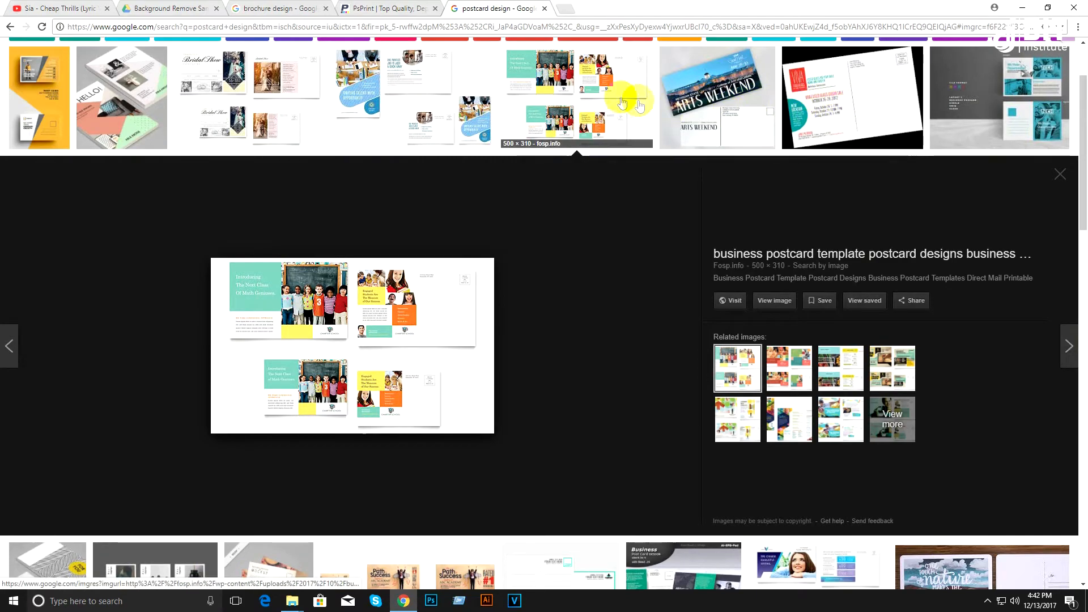
scroll(539, 279, down, 4)
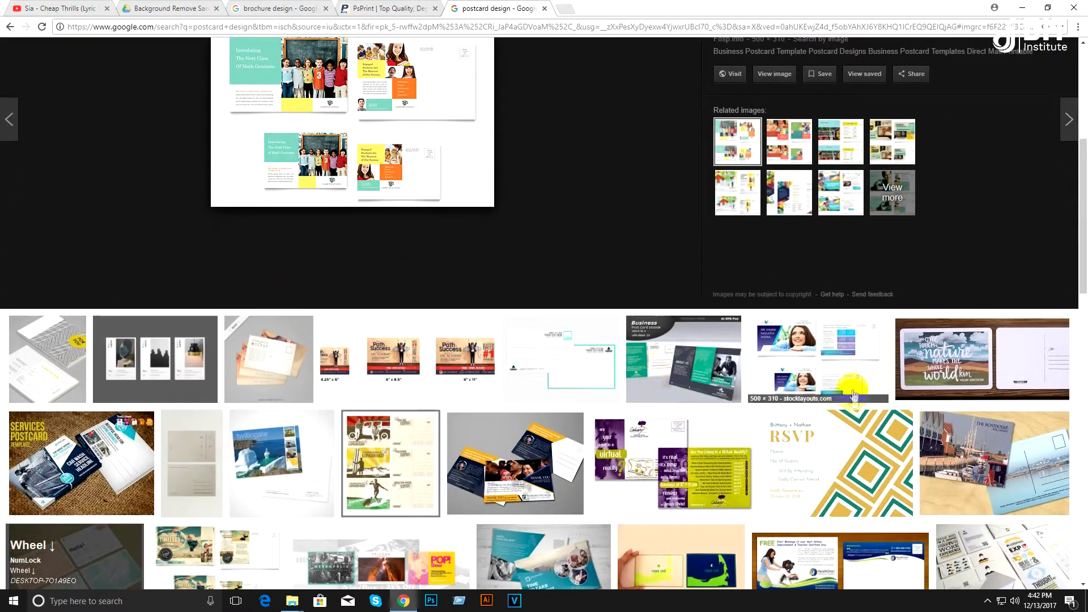
click(536, 453)
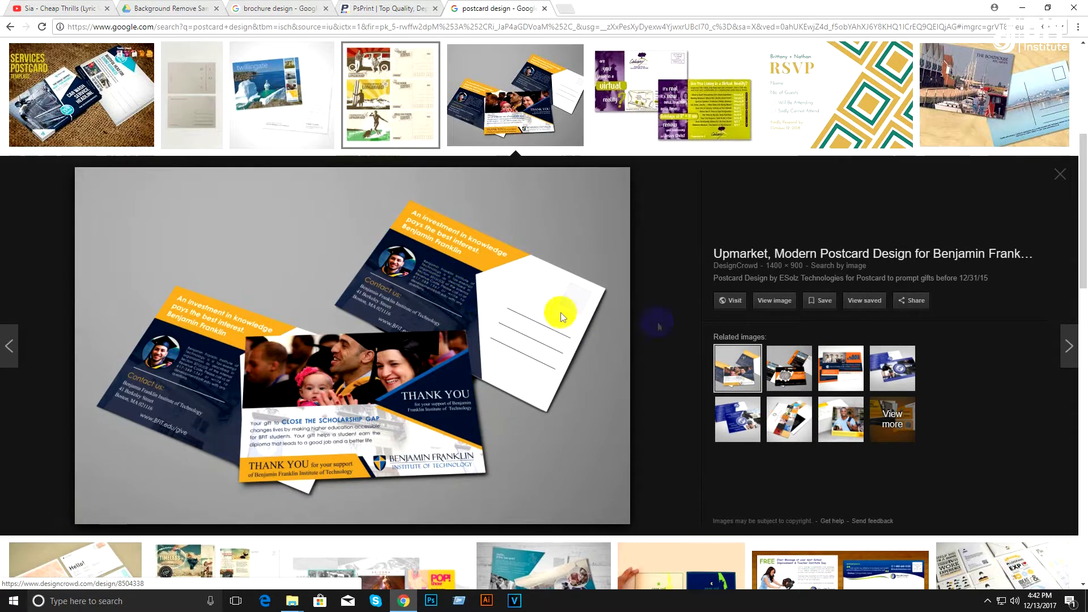
Step: Return to the PsPrint site, open the Postcards category under Marketing Products and look over its postcard types
click(395, 6)
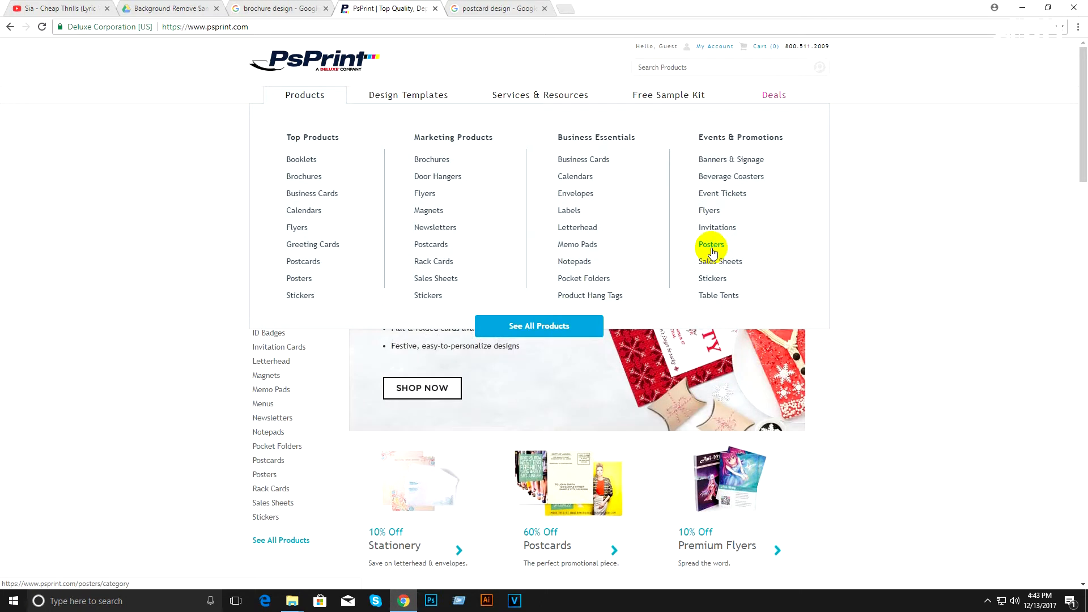
click(439, 249)
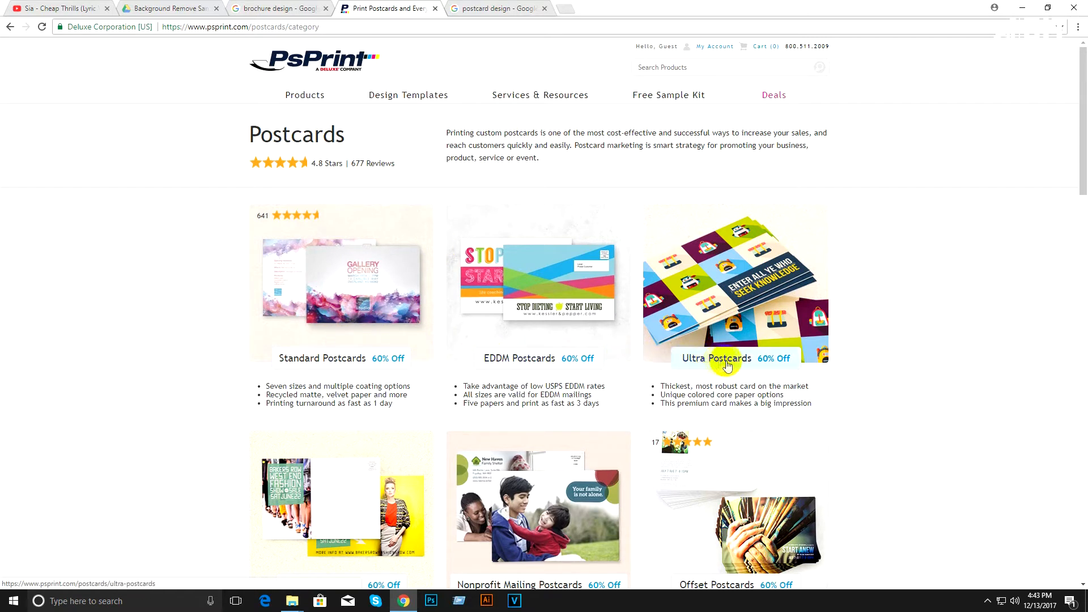
scroll(736, 308, down, 2)
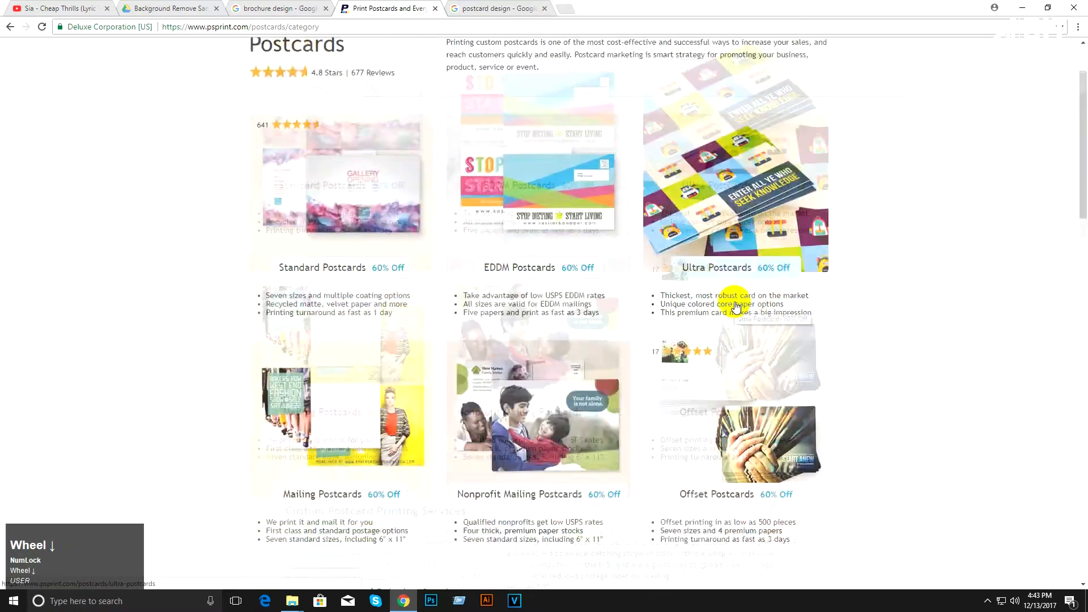
scroll(736, 308, down, 4)
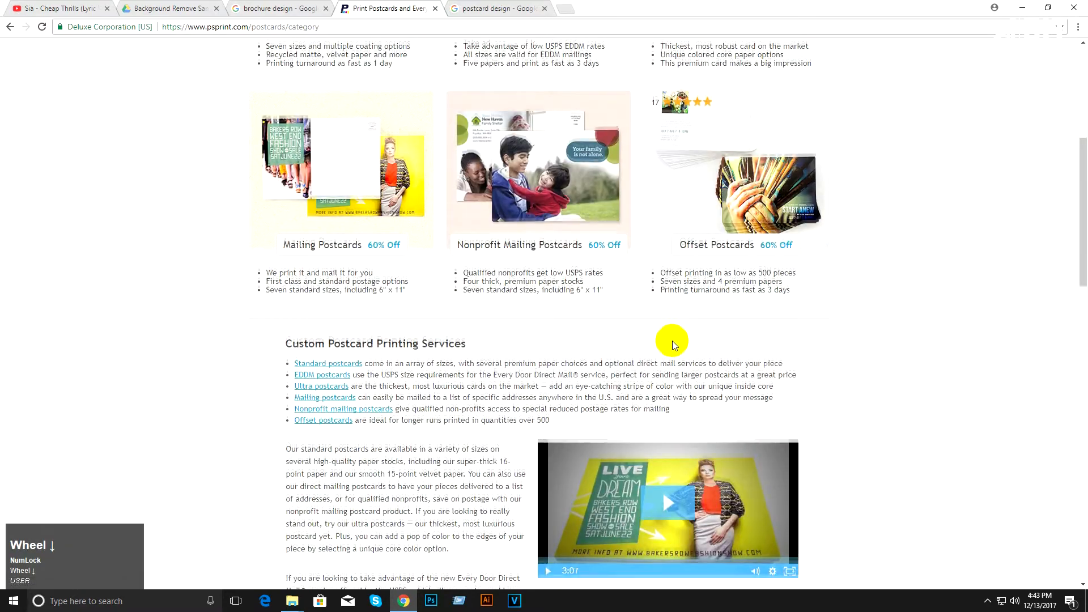
scroll(672, 341, down, 13)
scroll(672, 341, up, 19)
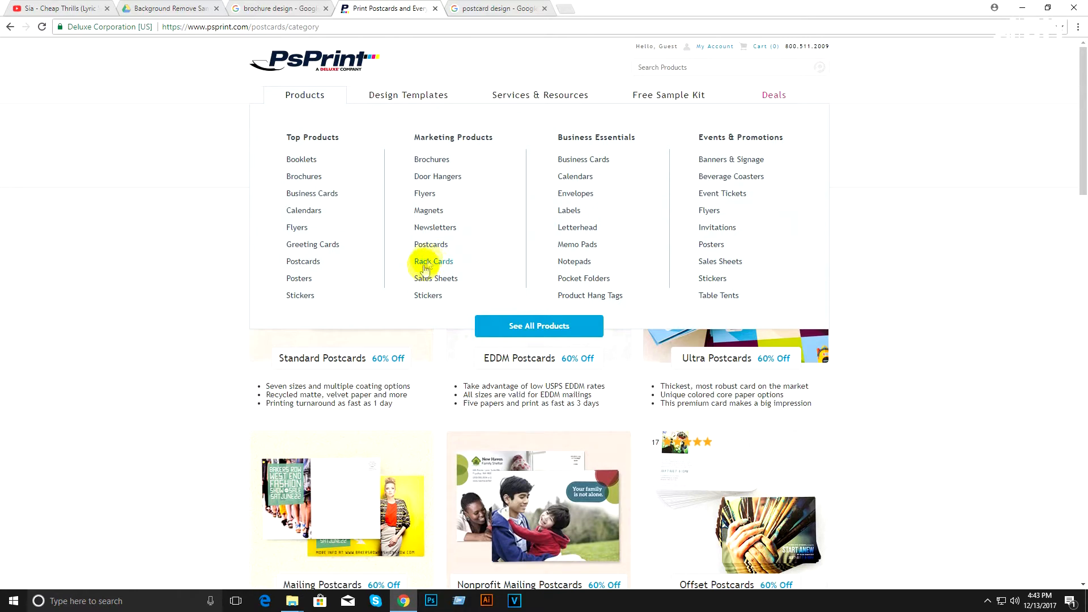
Step: Open the Ultra Postcards product page from the Postcards category and show its print guidelines with the layout sizes
click(431, 247)
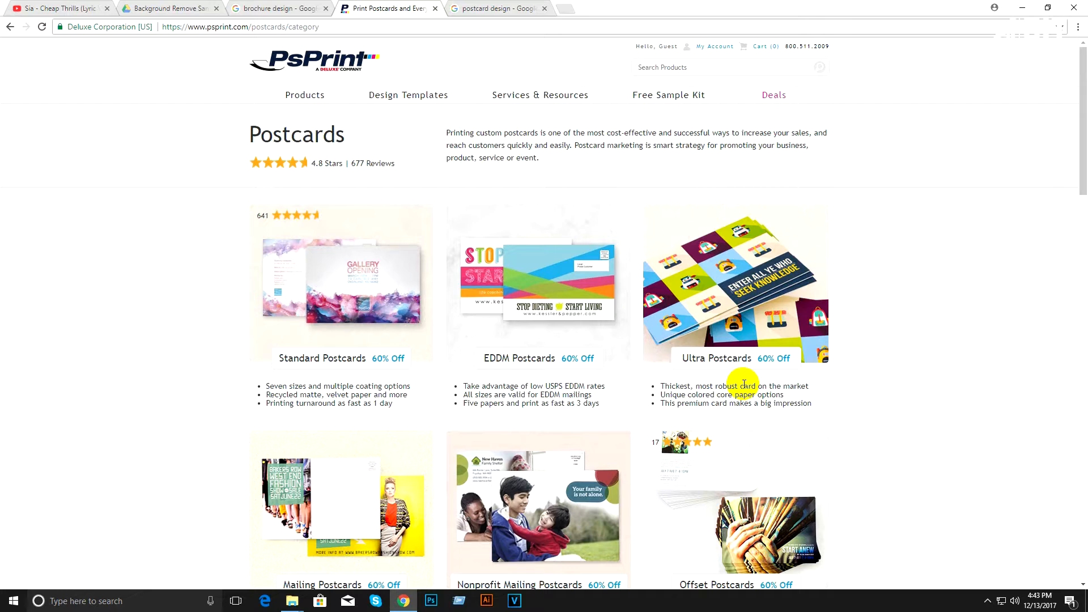
click(741, 286)
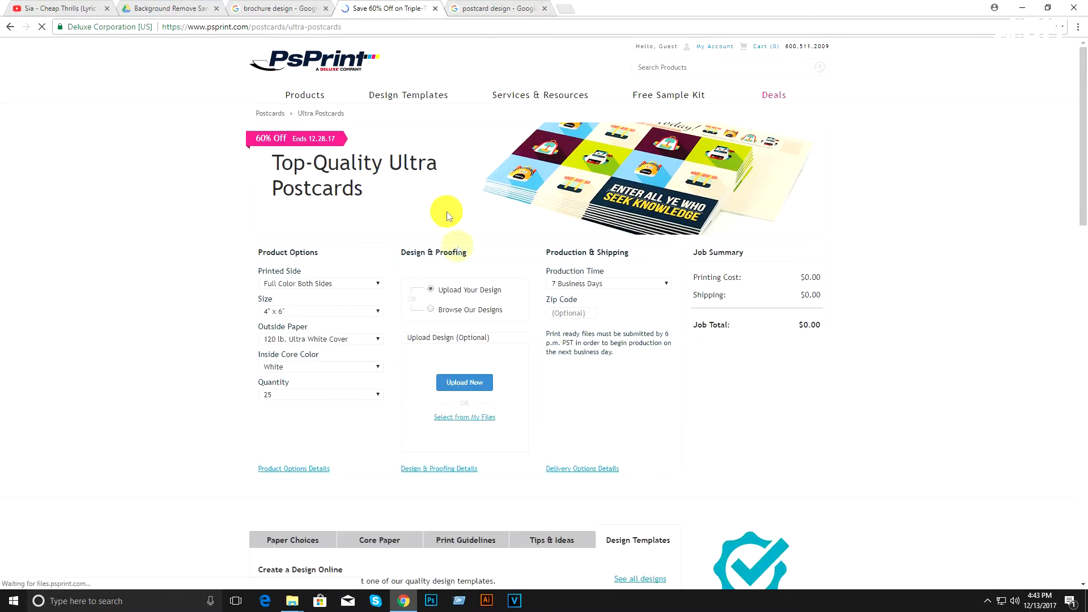
scroll(445, 357, down, 3)
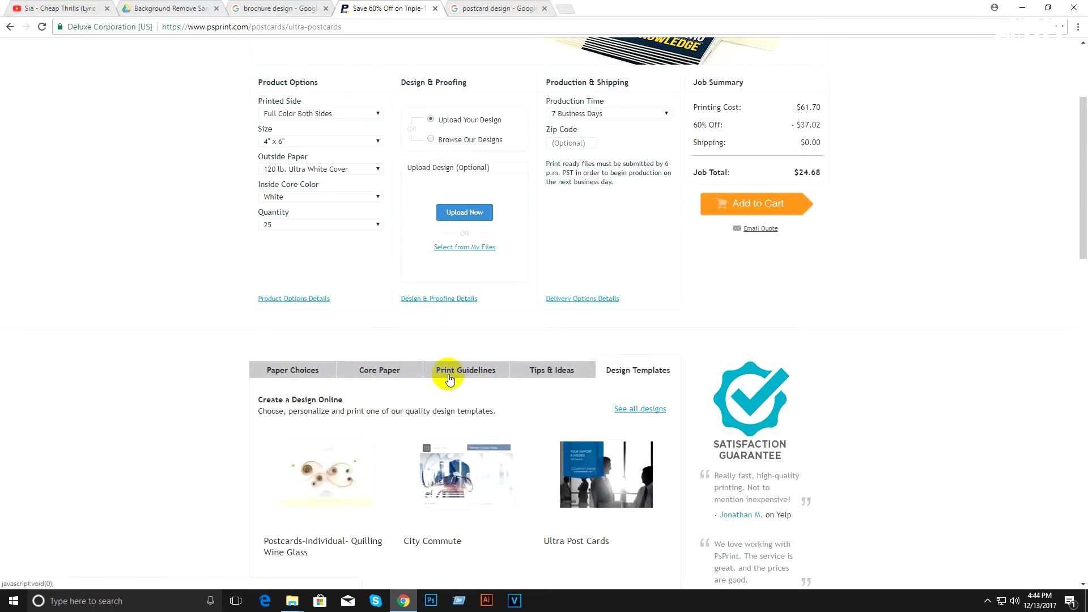
click(450, 375)
scroll(450, 377, down, 2)
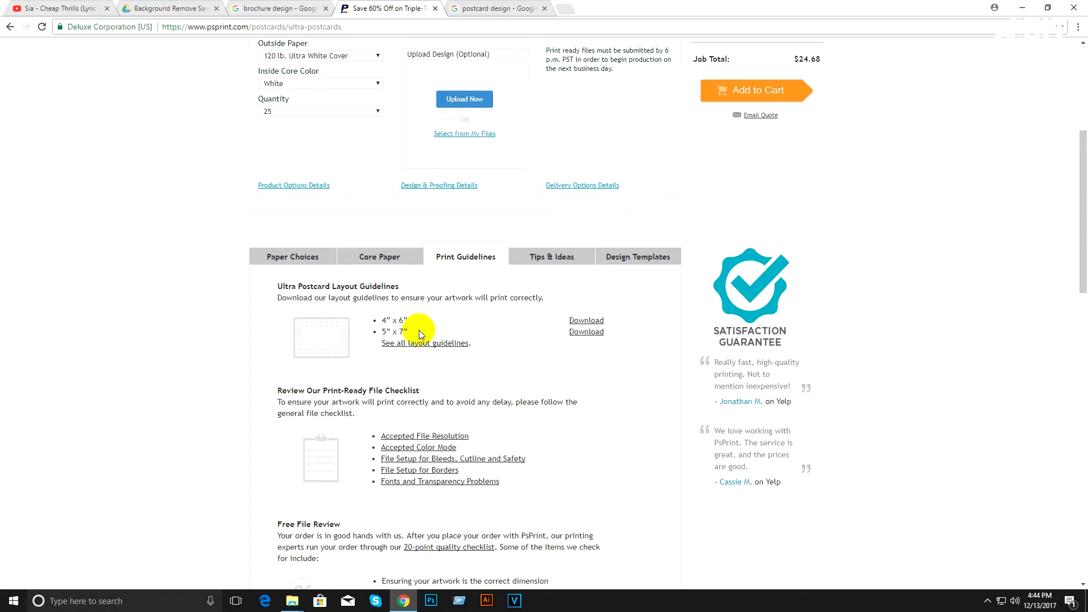
Step: Open the 4" x 6" Ultra Postcard layout guidelines, switch to the PSD file type and start downloading the 4" x 6" template
click(594, 326)
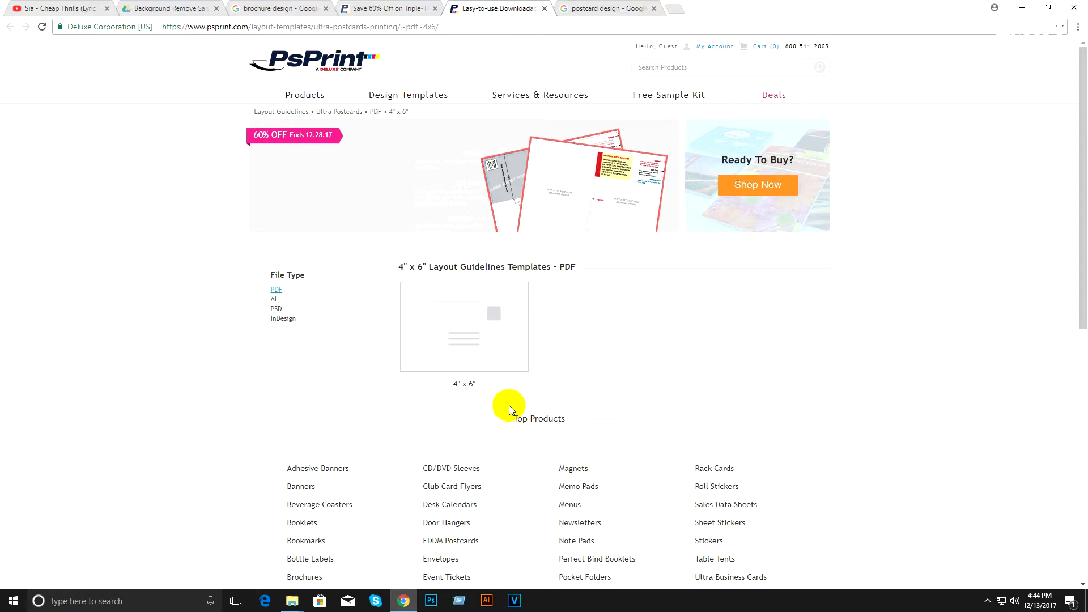
click(277, 315)
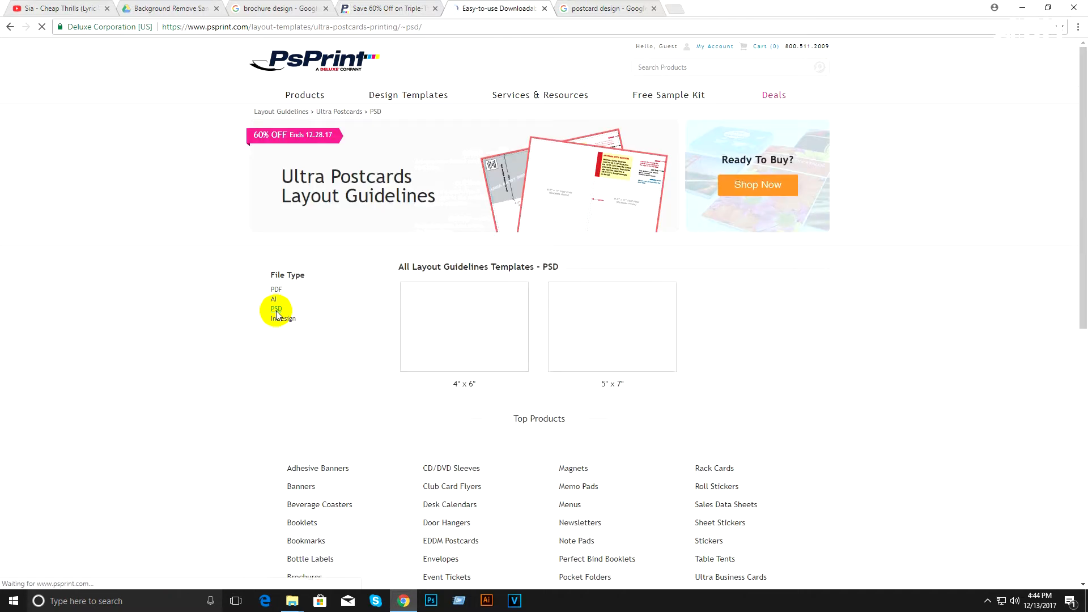
click(462, 333)
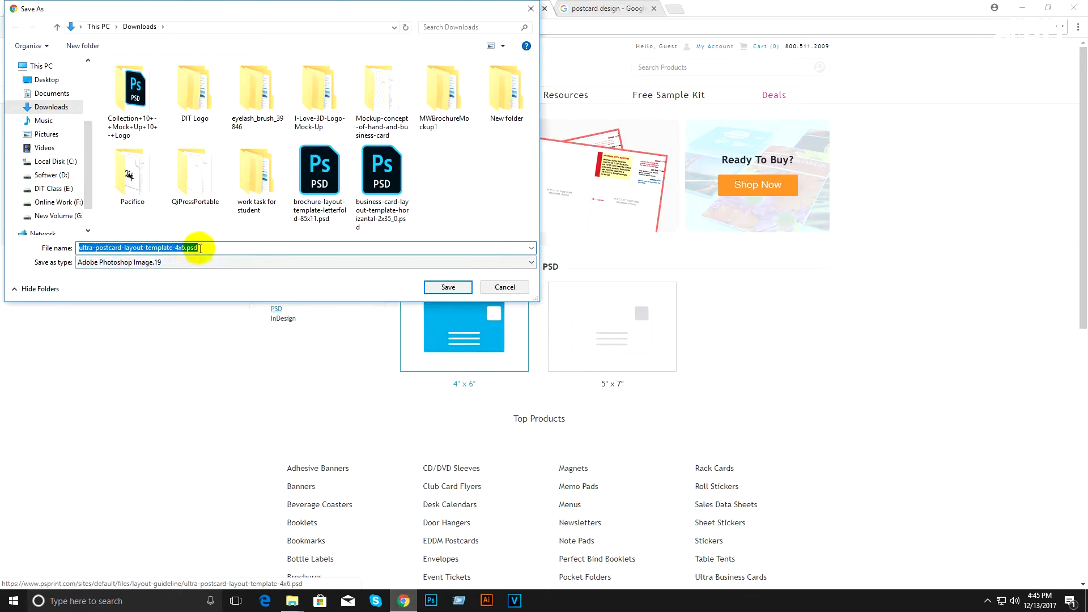
Step: Create a folder named "How to create post card" inside Batch-1 on the DIT Class (E:) drive
click(52, 188)
double_click(127, 79)
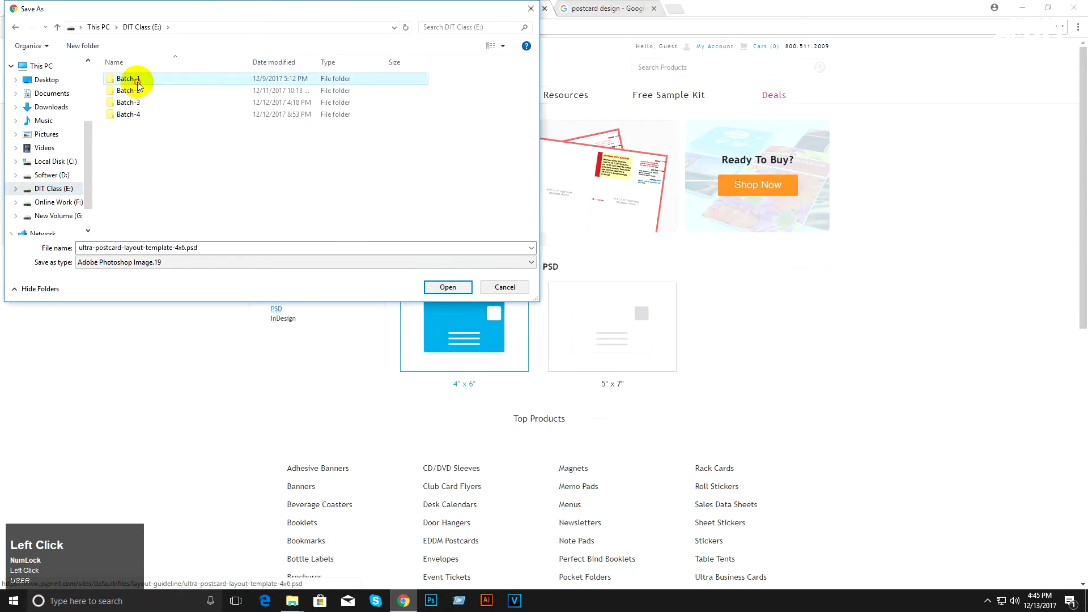
right_click(221, 208)
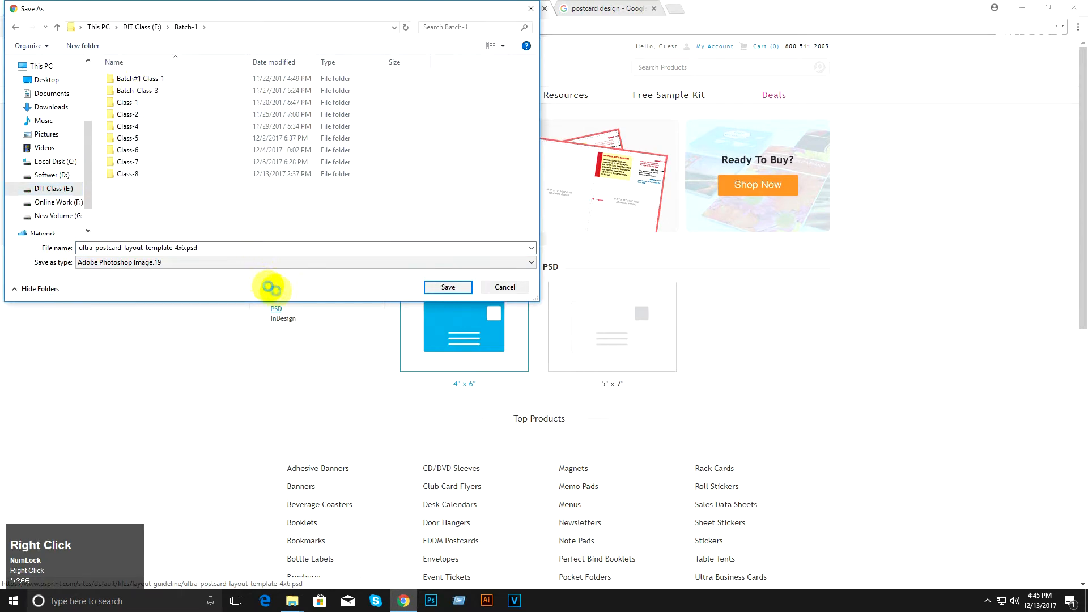
click(290, 309)
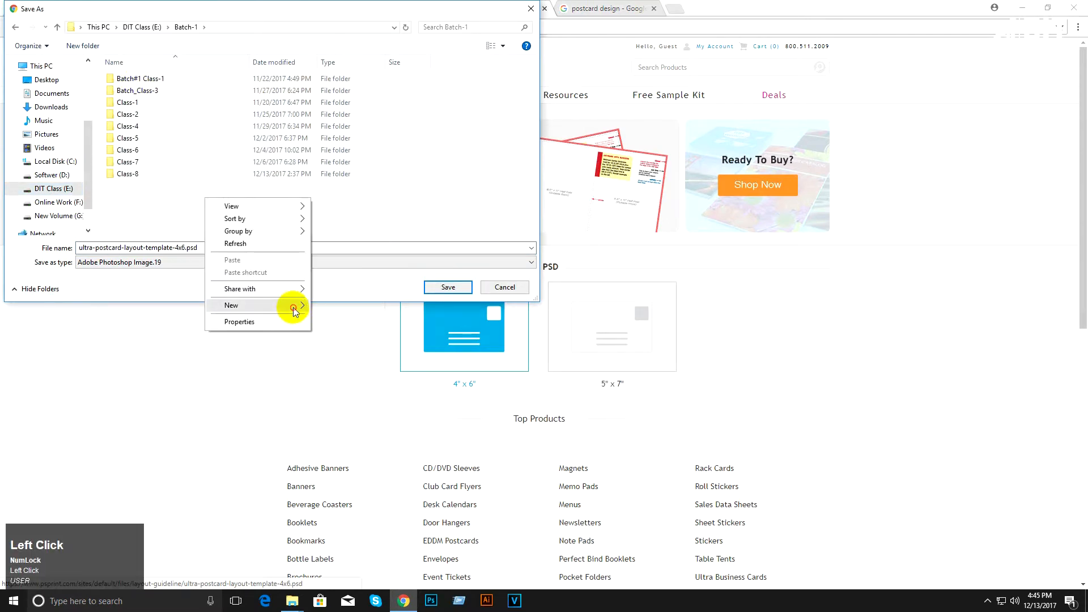
click(343, 305)
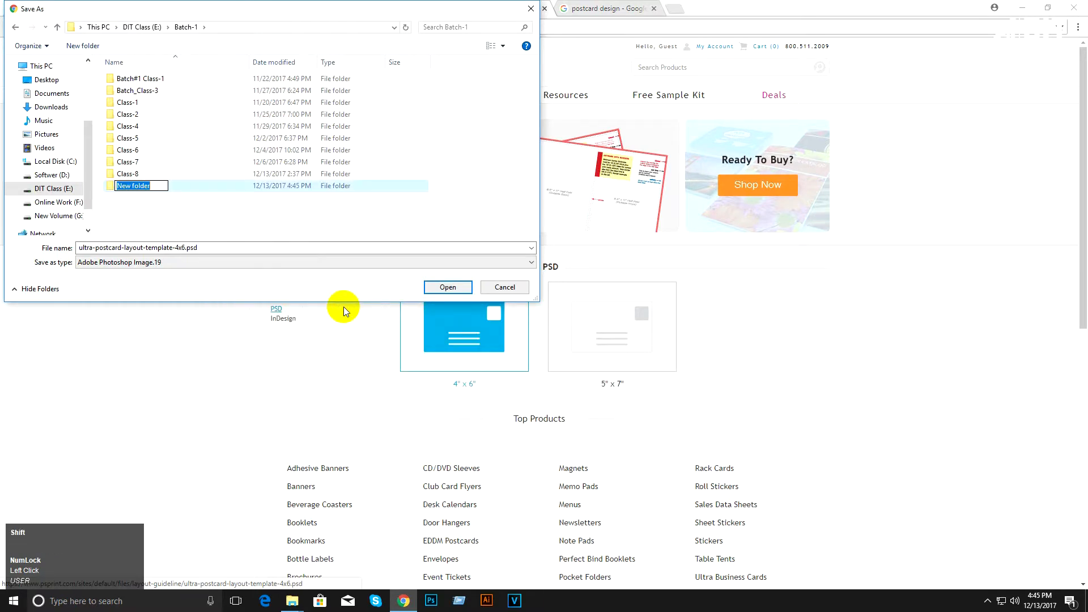
text(How to crea)
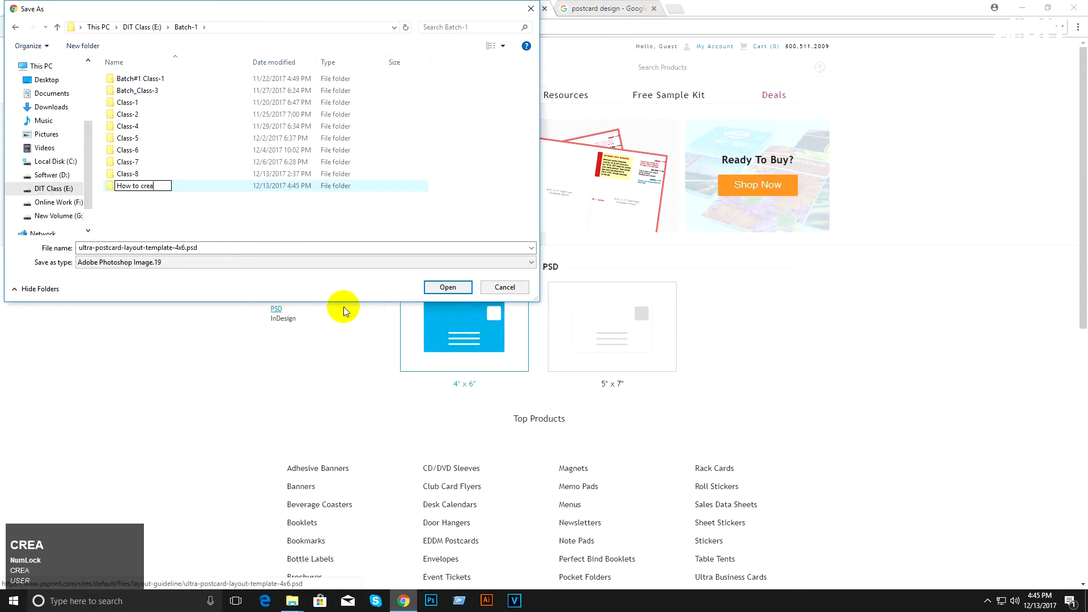
text(te post card)
key(Return)
Step: Save ultra-postcard-layout-template-4x6.psd in the new "How to create post card" folder and show the downloaded file in its folder
key(Return)
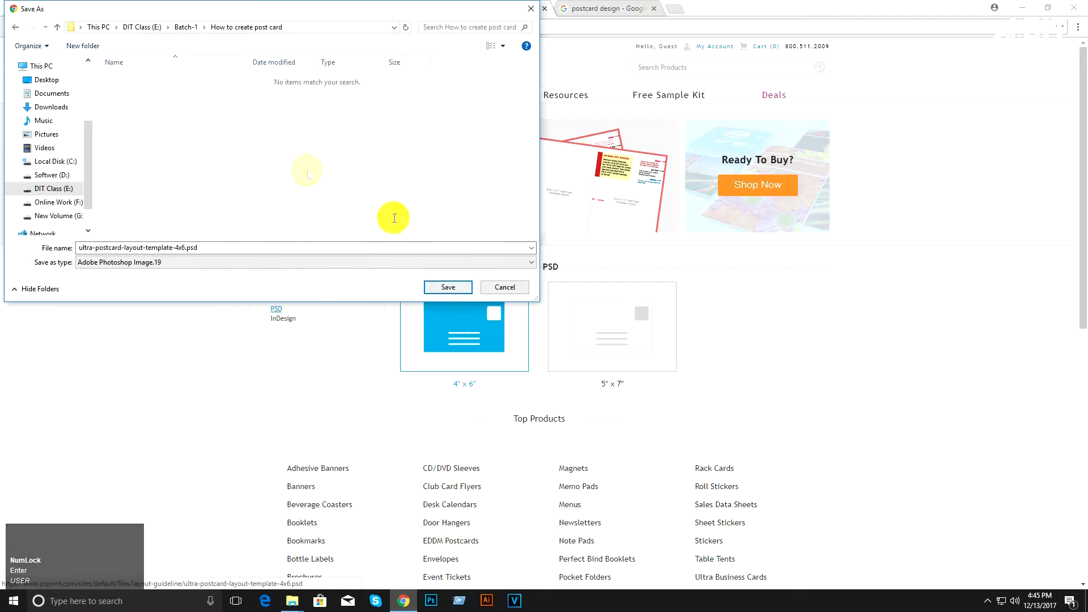
click(445, 290)
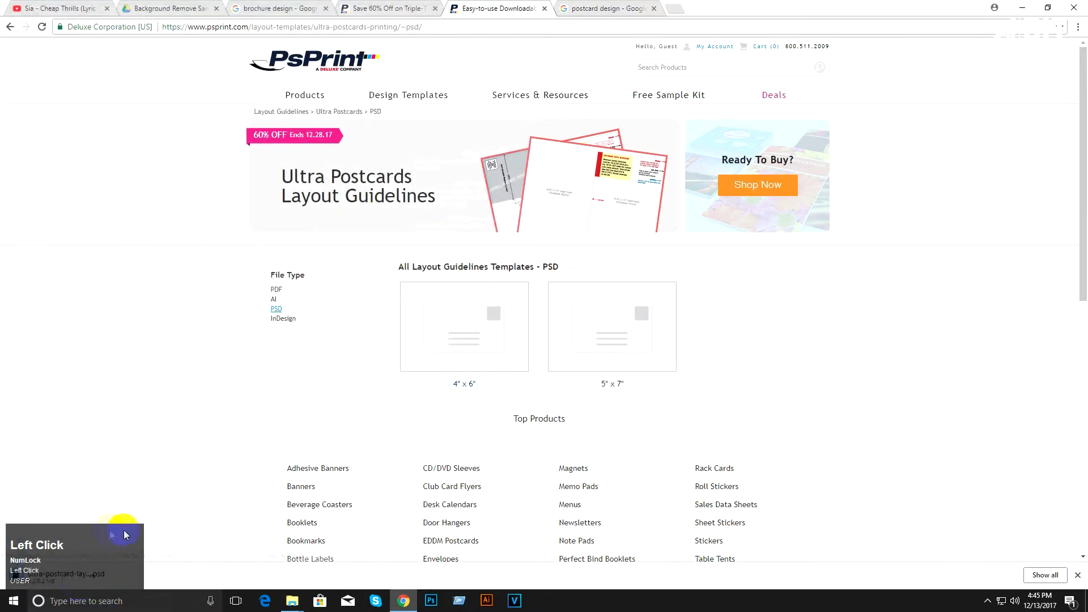
click(119, 576)
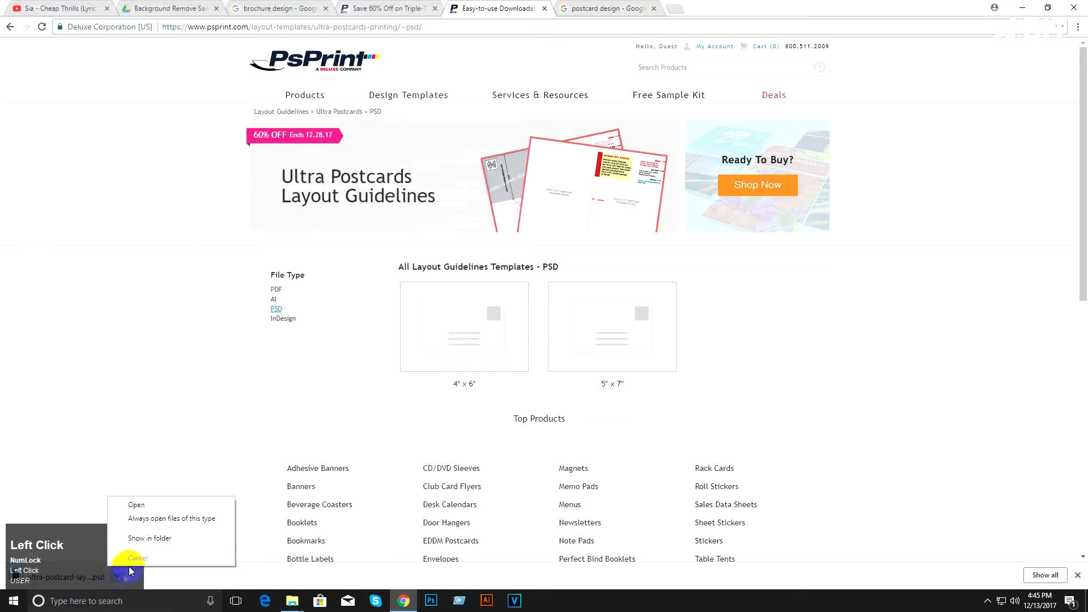
click(149, 539)
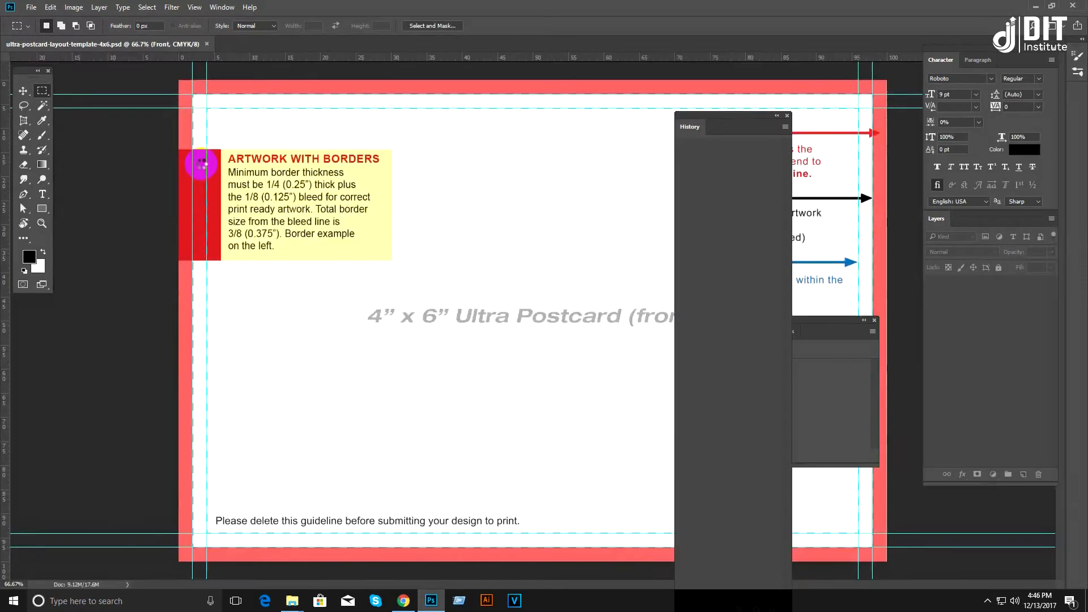
Step: Close the History panel covering the postcard template and view the bleed, cut line and safety guidelines at 50%
key(ctrl+minus)
key(ctrl+minus)
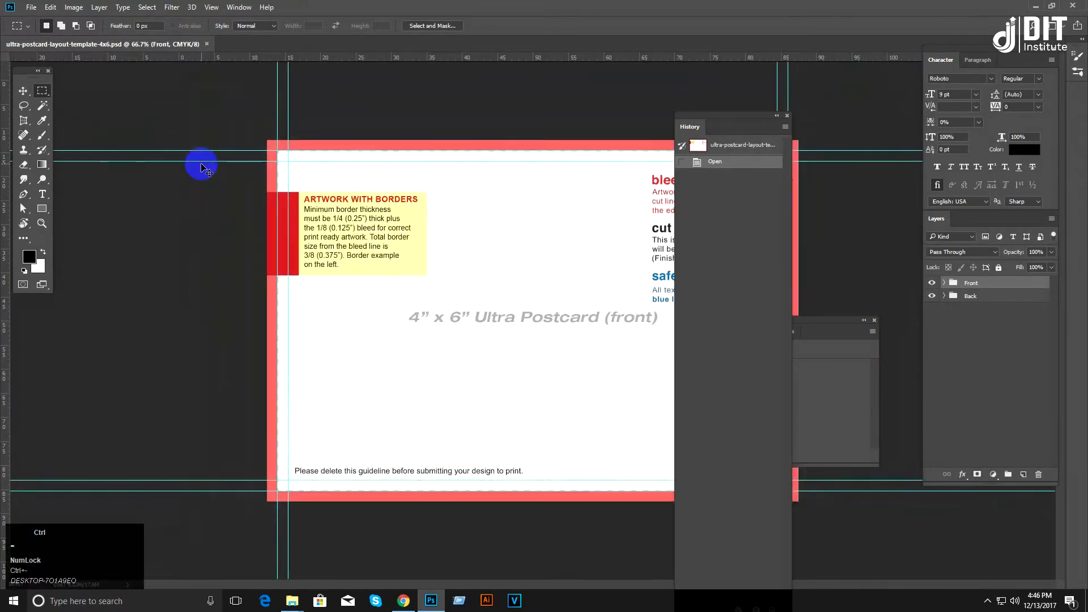
click(787, 115)
click(599, 211)
key(ctrl+equal)
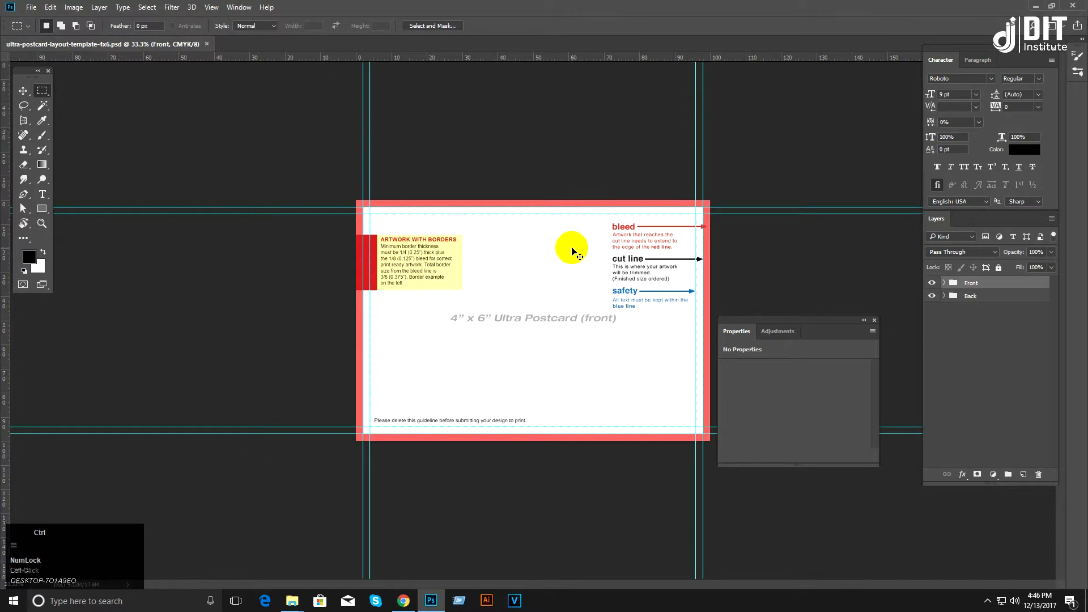
key(space)
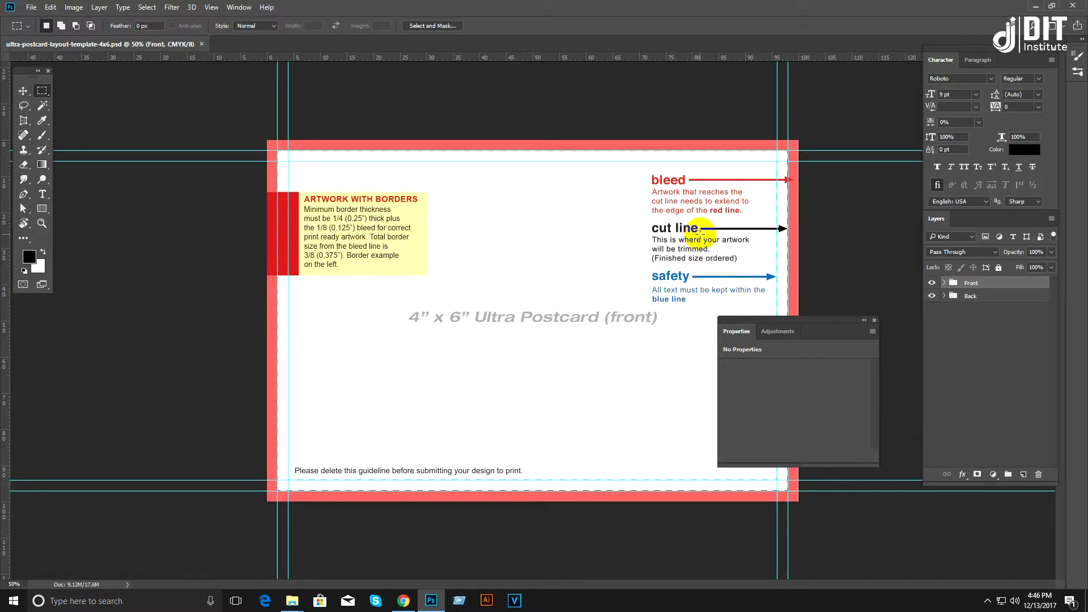
key(f)
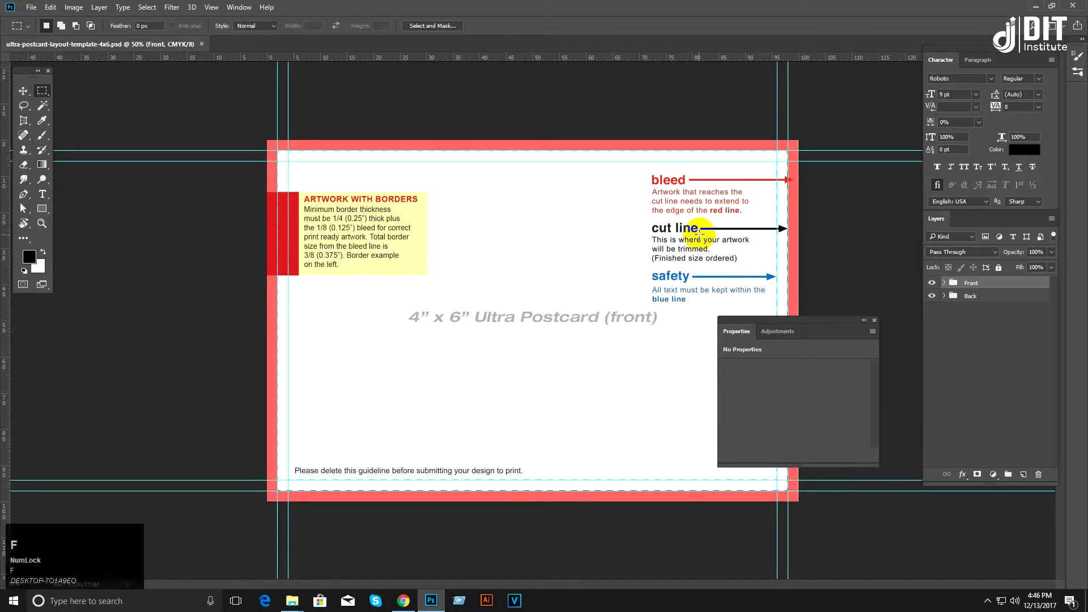
Step: Hide the Front and Back groups one after the other to inspect the template's two sides, and make both visible again
click(932, 283)
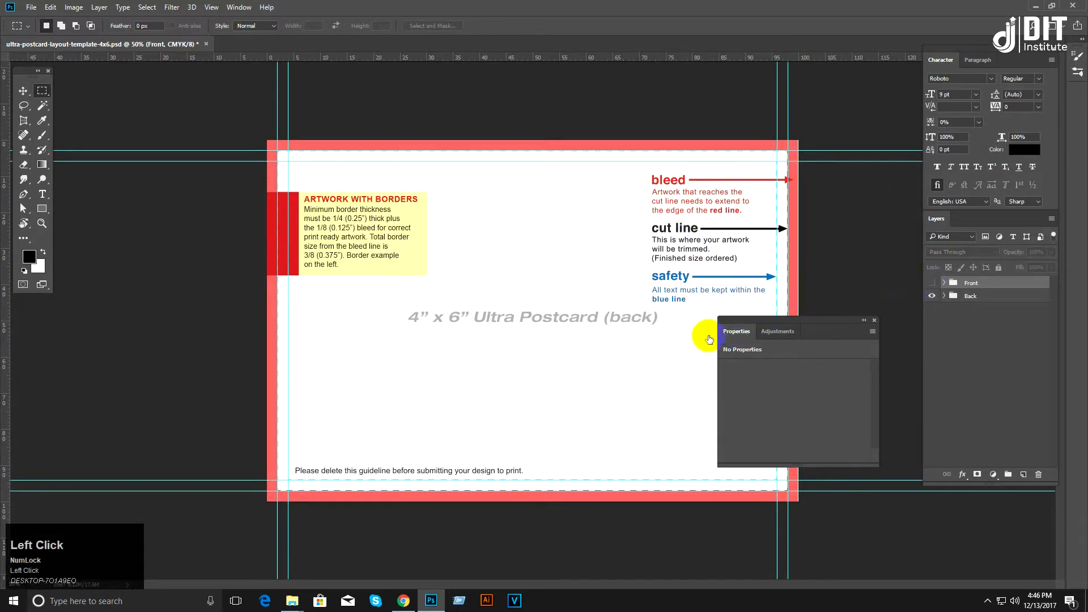
click(932, 296)
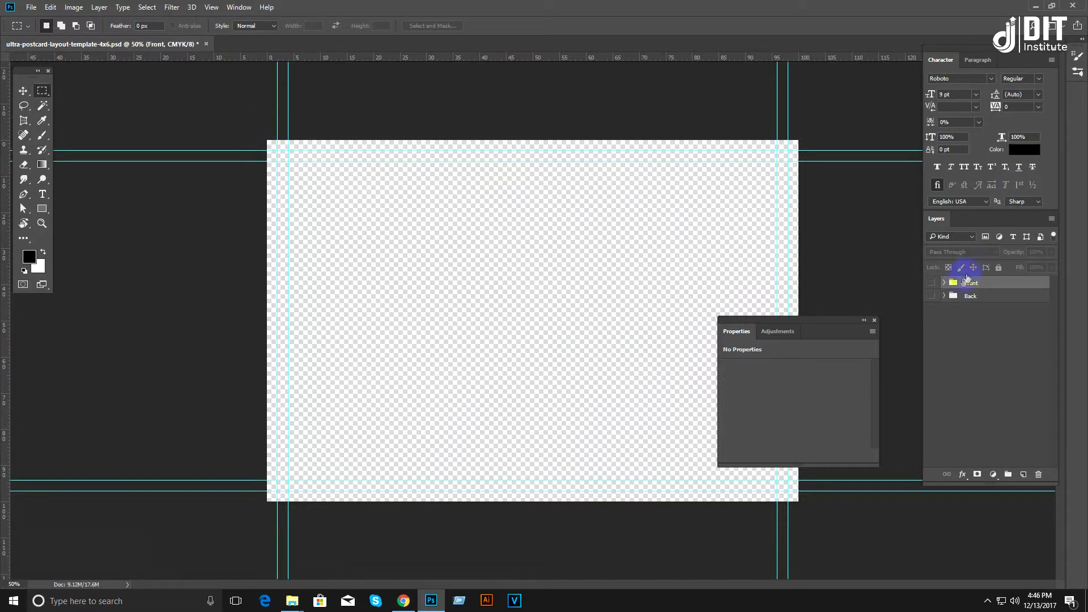
click(931, 282)
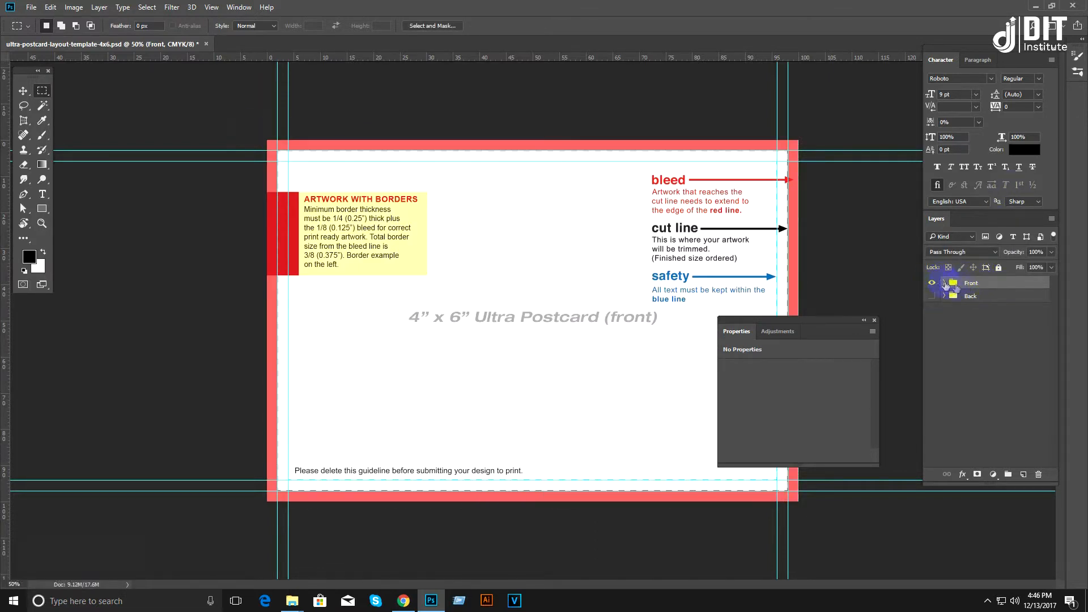
click(932, 295)
Step: Switch to Chrome and open the Benjamin Franklin postcard's source page and full-size image from the "postcard design" results in new tabs
click(403, 601)
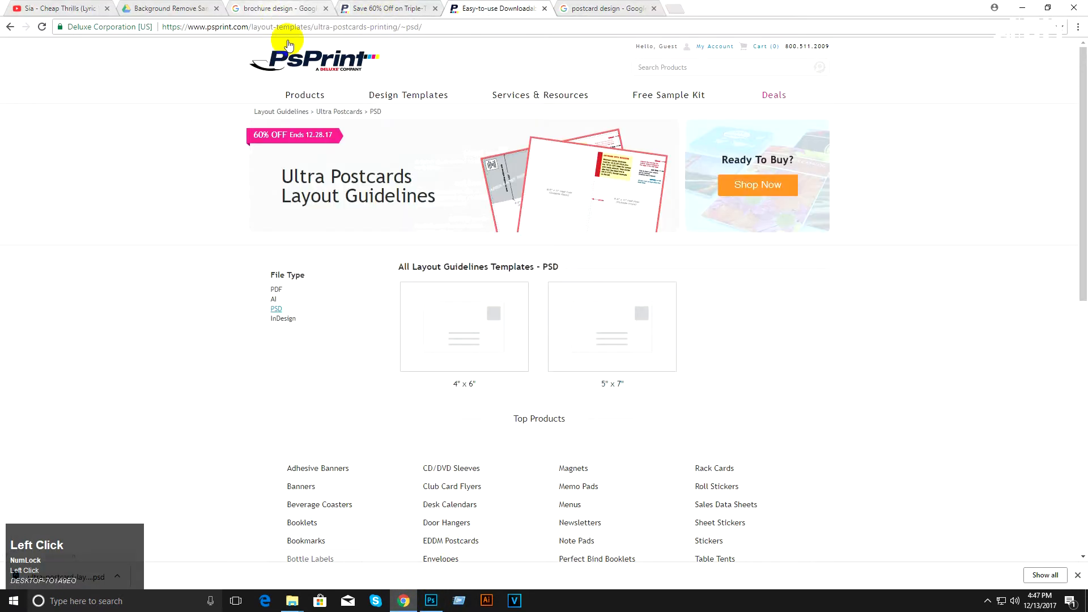
click(584, 8)
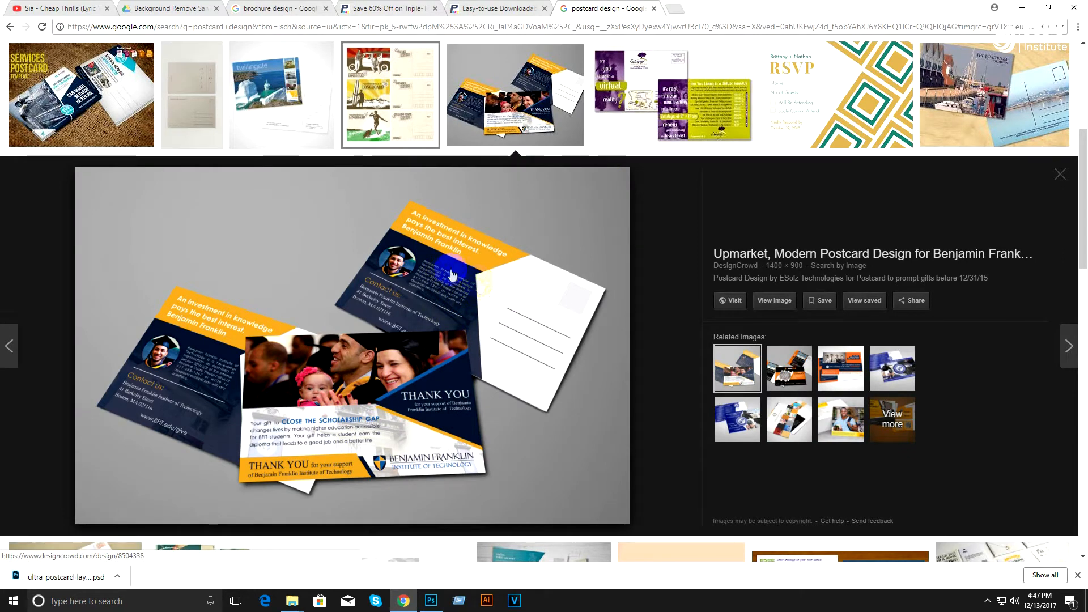
right_click(776, 252)
click(794, 262)
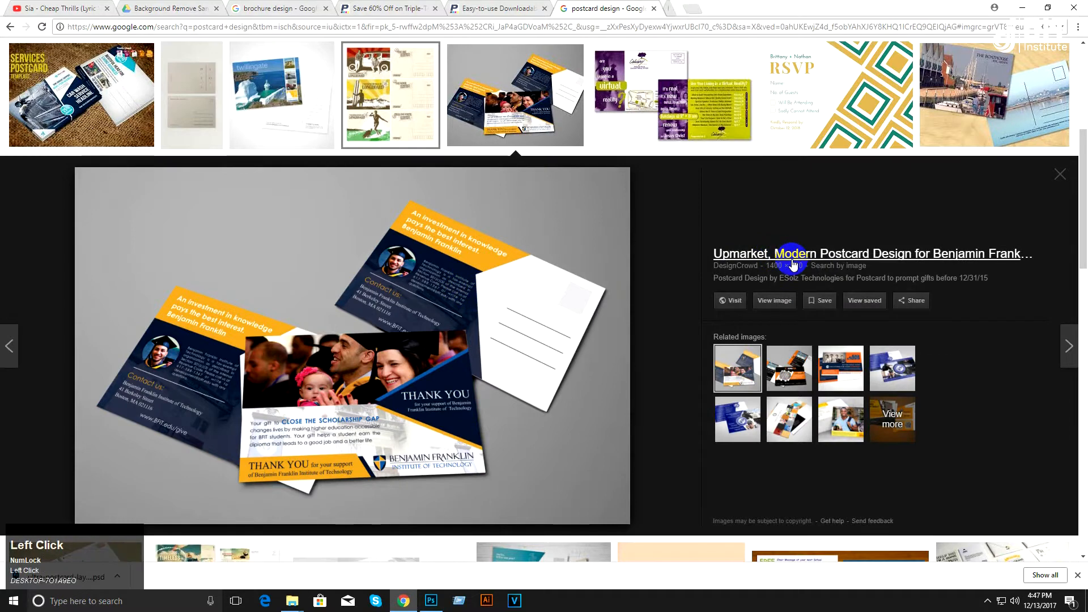
click(769, 305)
Step: Save the full-size Benjamin Franklin postcard image as a JPEG in the "How to create post card" folder
right_click(622, 255)
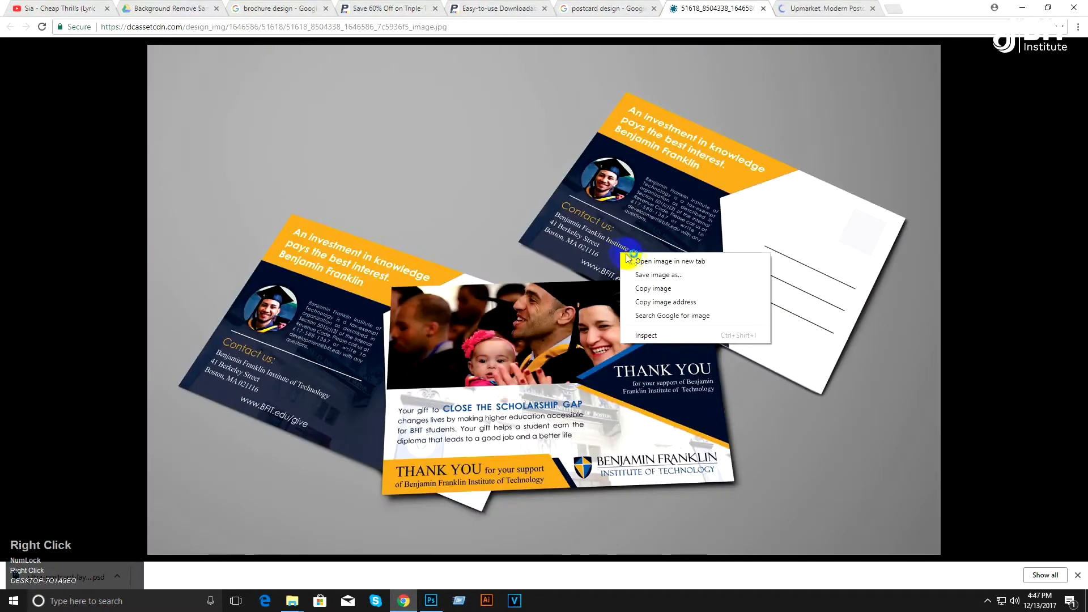
click(669, 276)
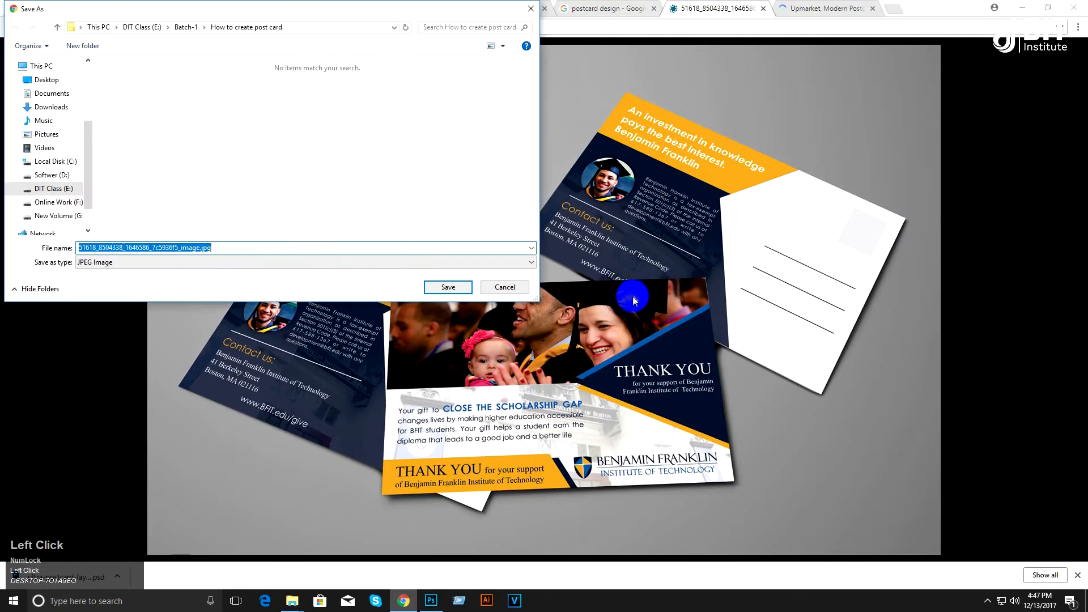
click(452, 287)
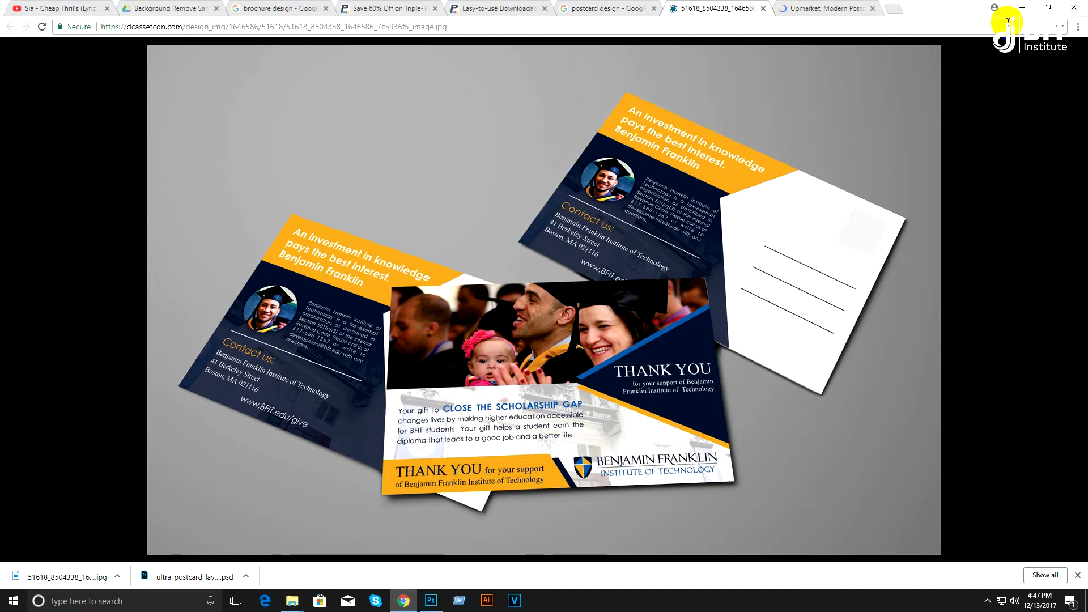
Step: Examine the postcard design's DesignCrowd page and the other postcard entries from the same contest
click(830, 8)
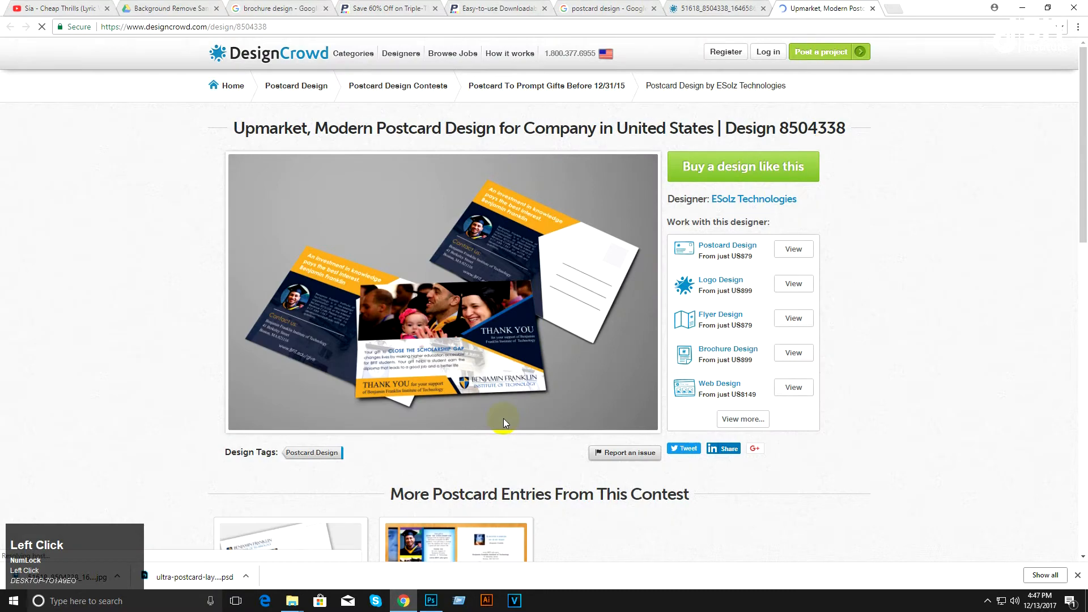
scroll(503, 419, down, 3)
click(422, 378)
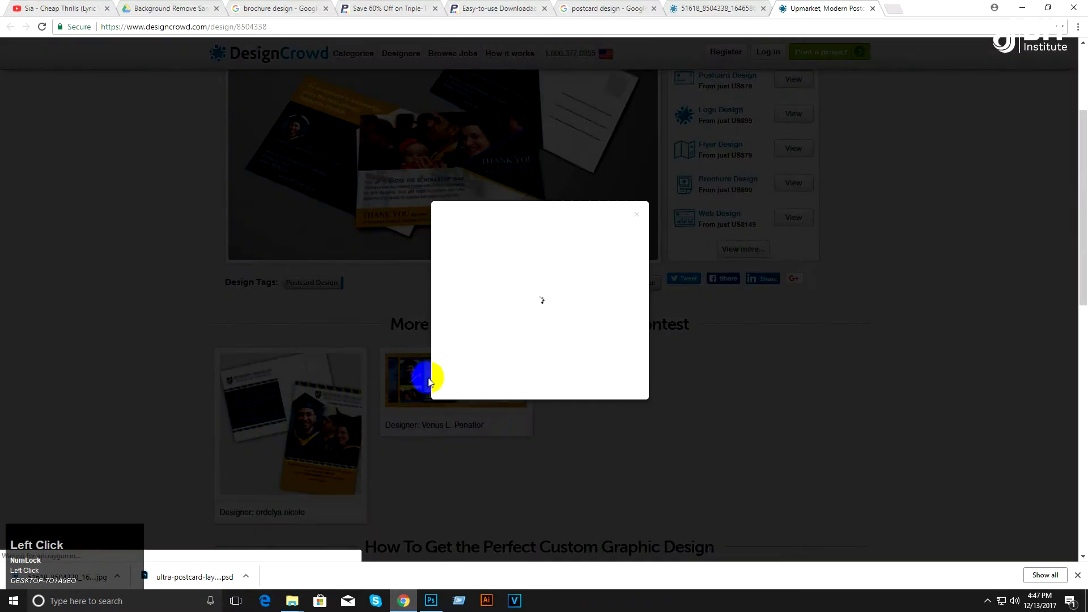
click(634, 214)
mouse_move(334, 435)
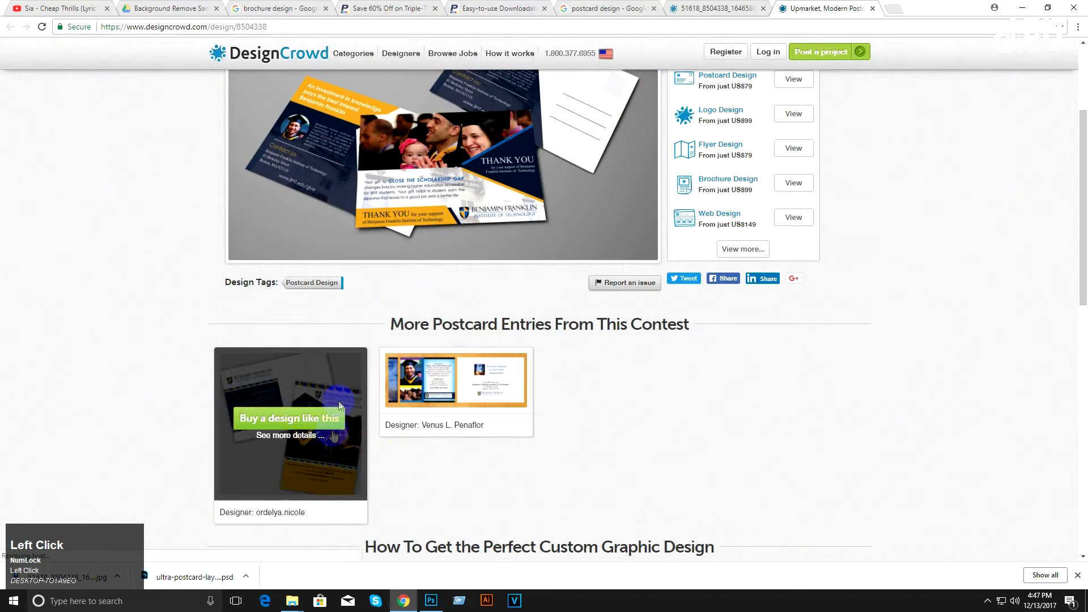
scroll(437, 224, up, 3)
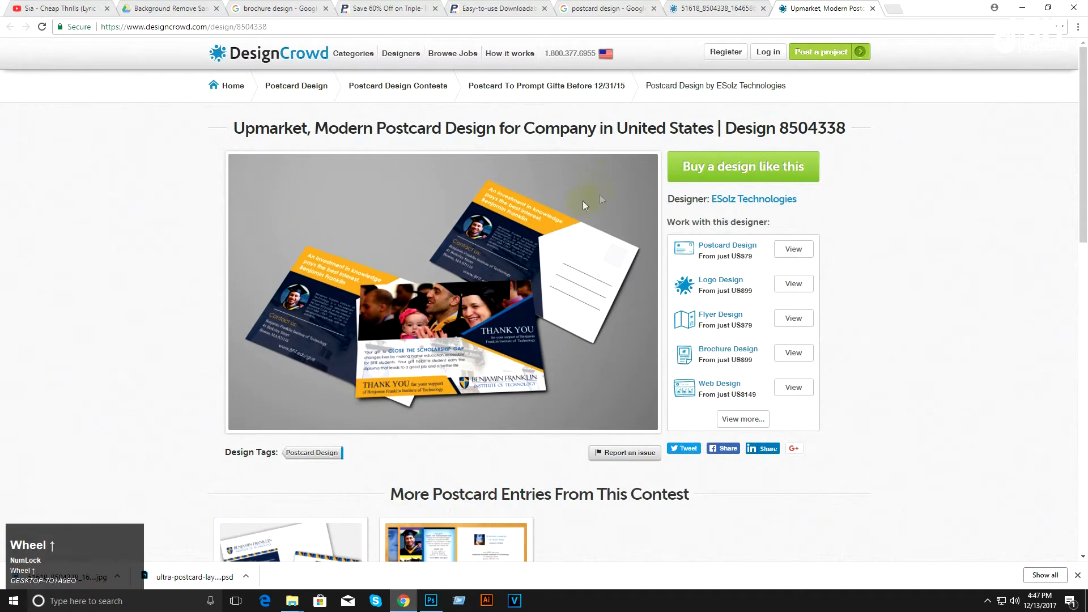
scroll(745, 318, down, 2)
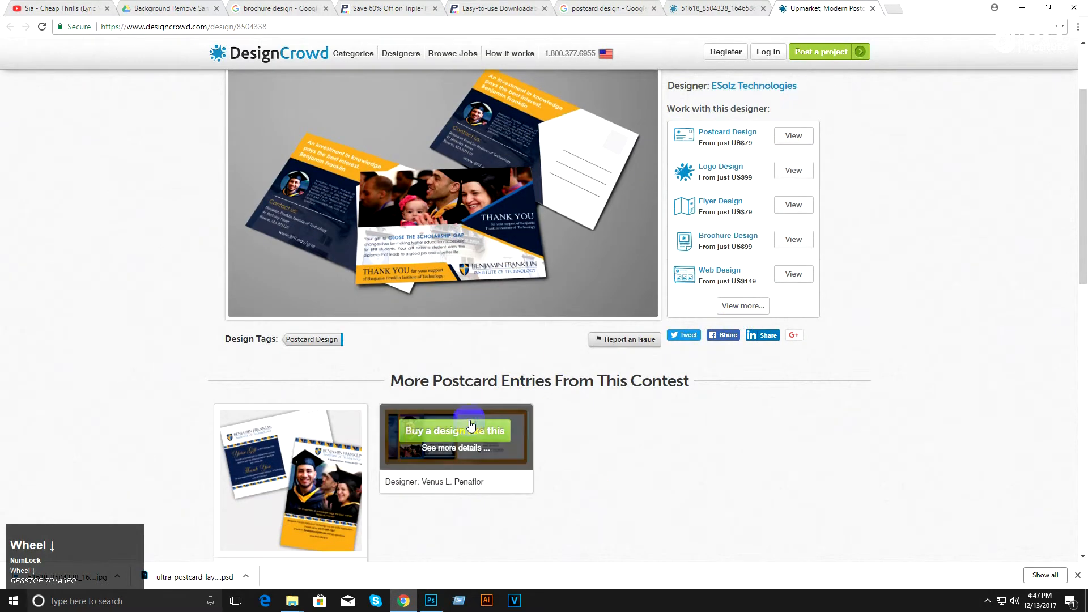
scroll(532, 235, up, 2)
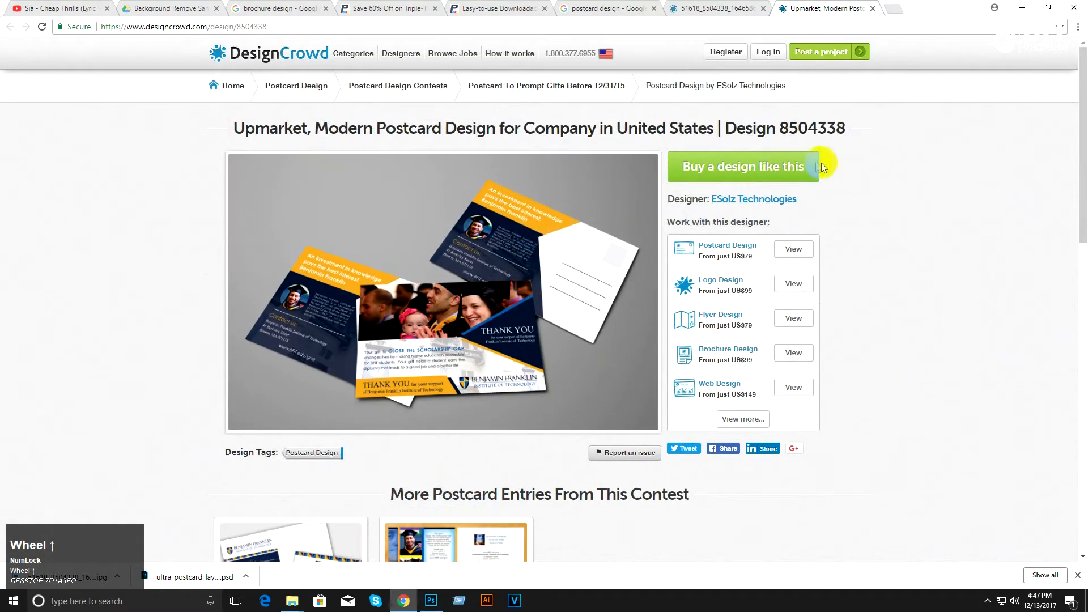
Step: Return to Photoshop, float the postcard template window and open the saved postcard JPG from the "How to create post card" folder in Batch-1
click(1018, 7)
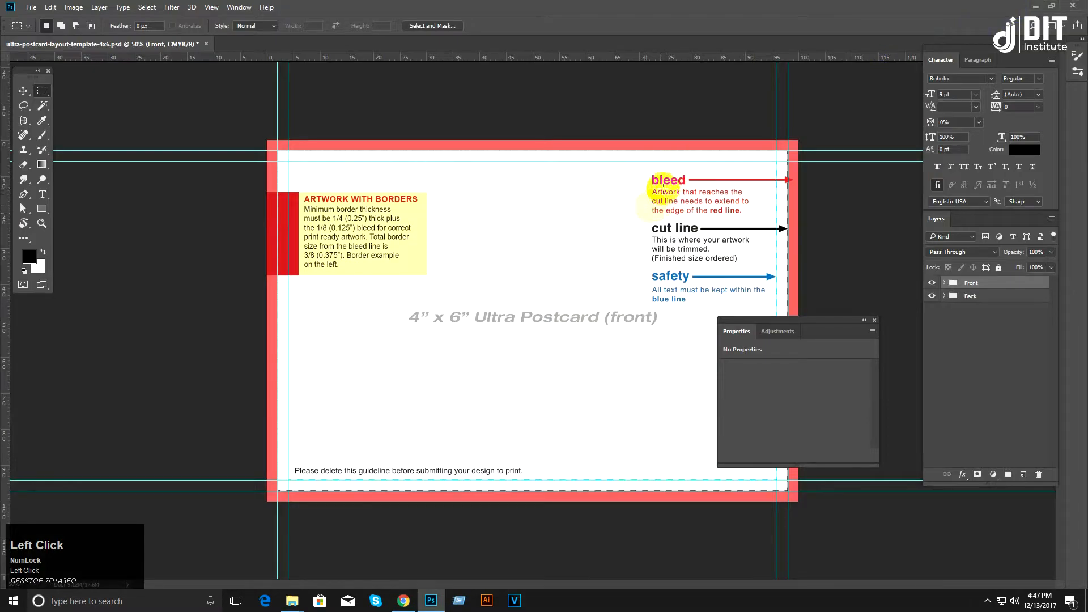
drag(149, 44, 413, 66)
key(ctrl+o)
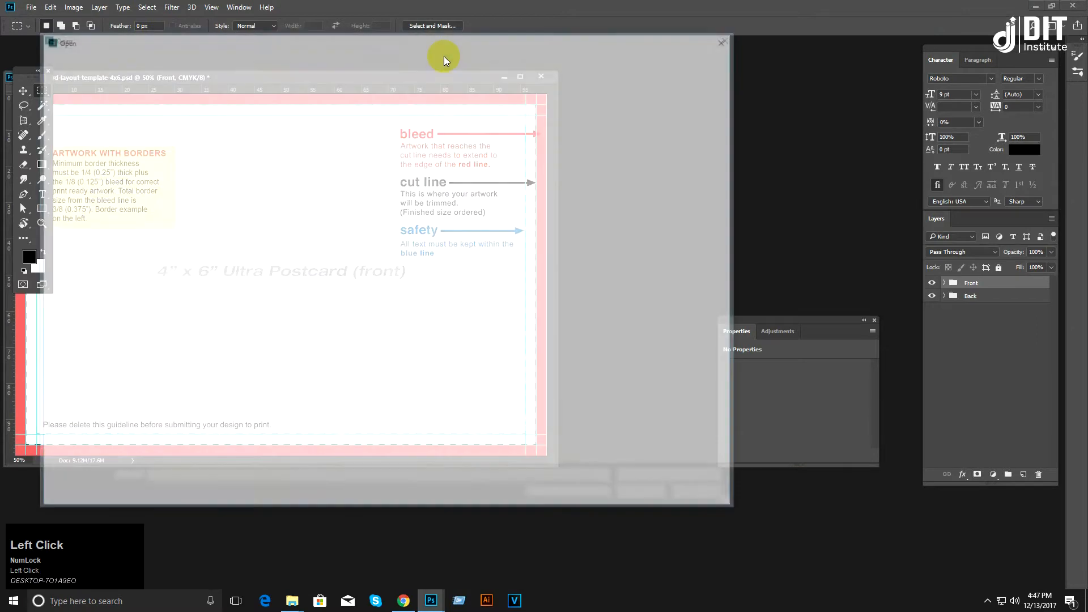
click(219, 56)
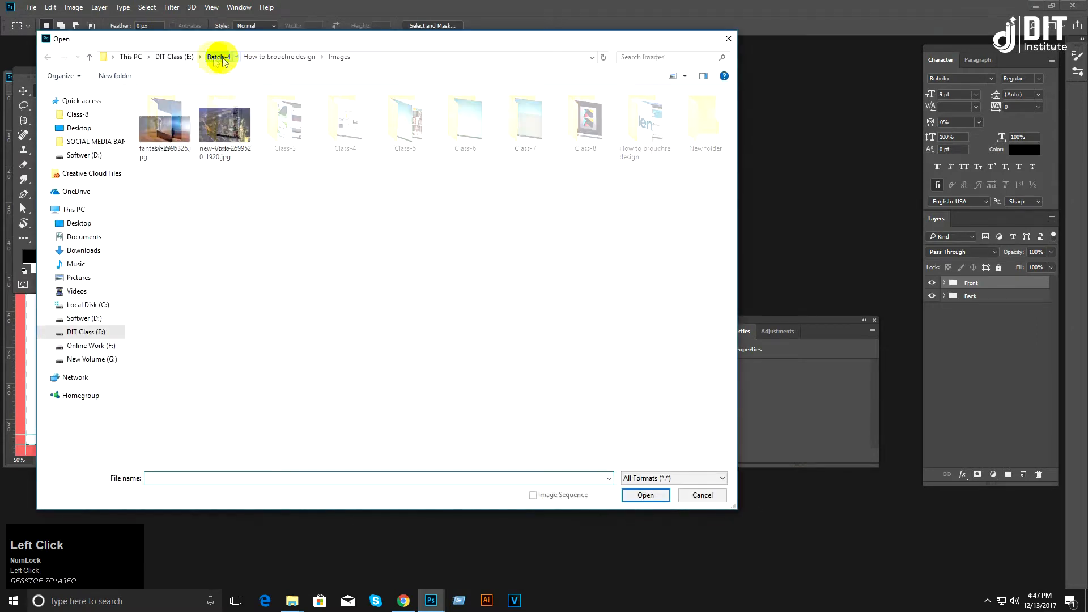
click(182, 58)
double_click(163, 108)
click(188, 217)
double_click(189, 217)
double_click(173, 133)
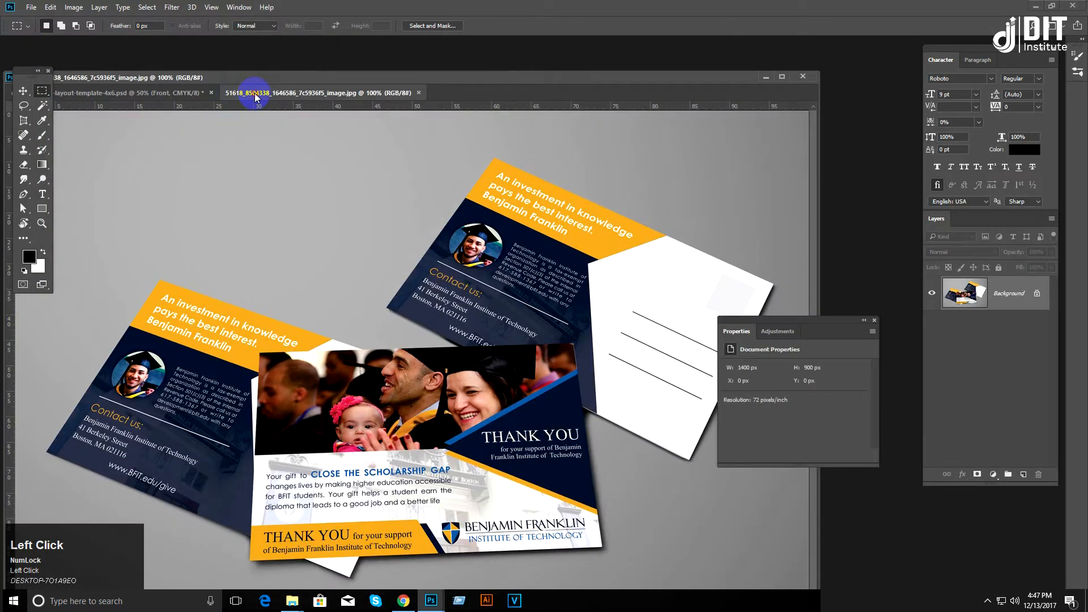
Step: Float the saved postcard image in its own window, activate the Perspective Crop tool and reposition the window over the template
drag(243, 92, 244, 135)
click(23, 120)
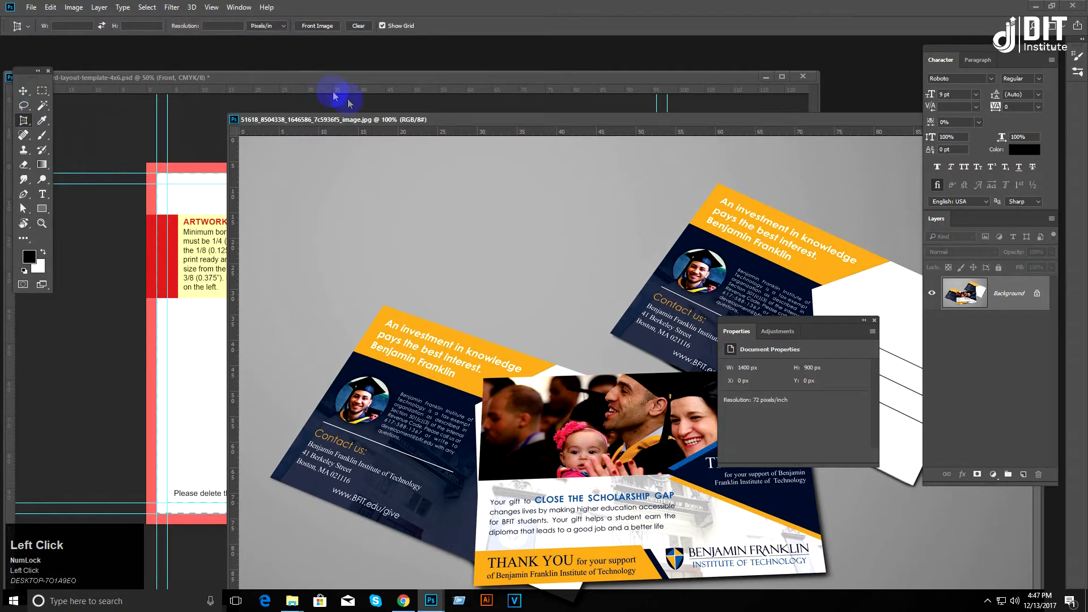
drag(361, 121, 226, 49)
click(192, 48)
drag(171, 78, 173, 80)
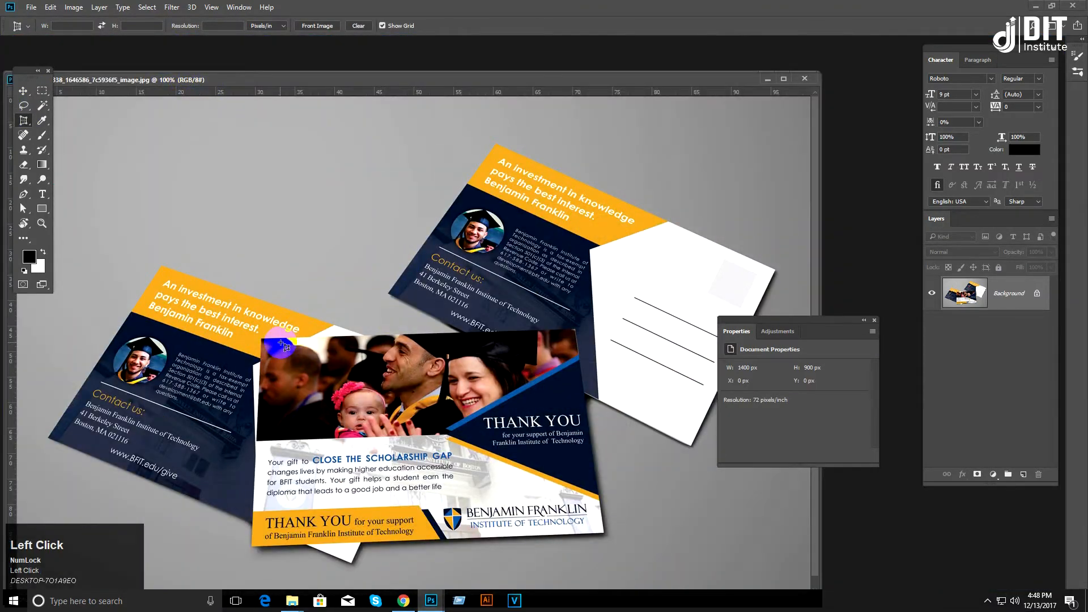
Step: Perspective-crop the image to the four corners of the front "THANK YOU" card with the family photo
click(574, 330)
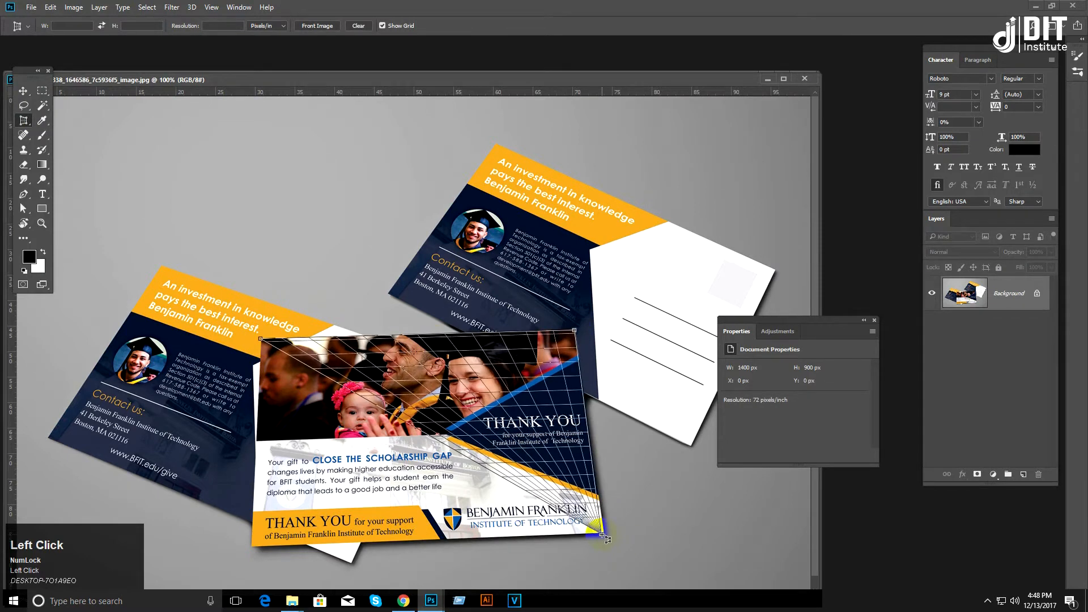
click(604, 535)
click(253, 546)
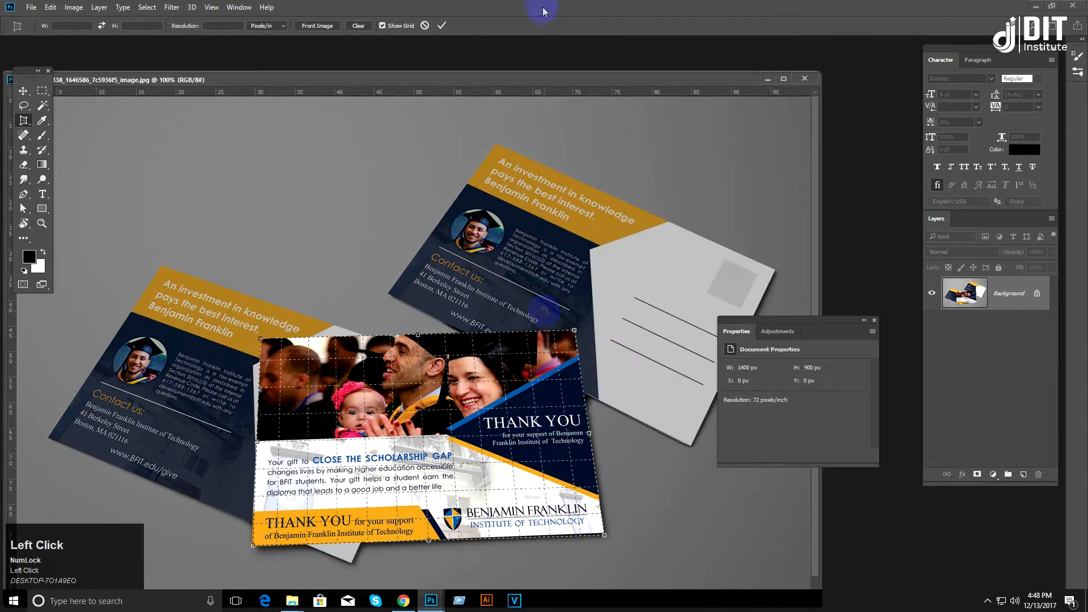
click(443, 25)
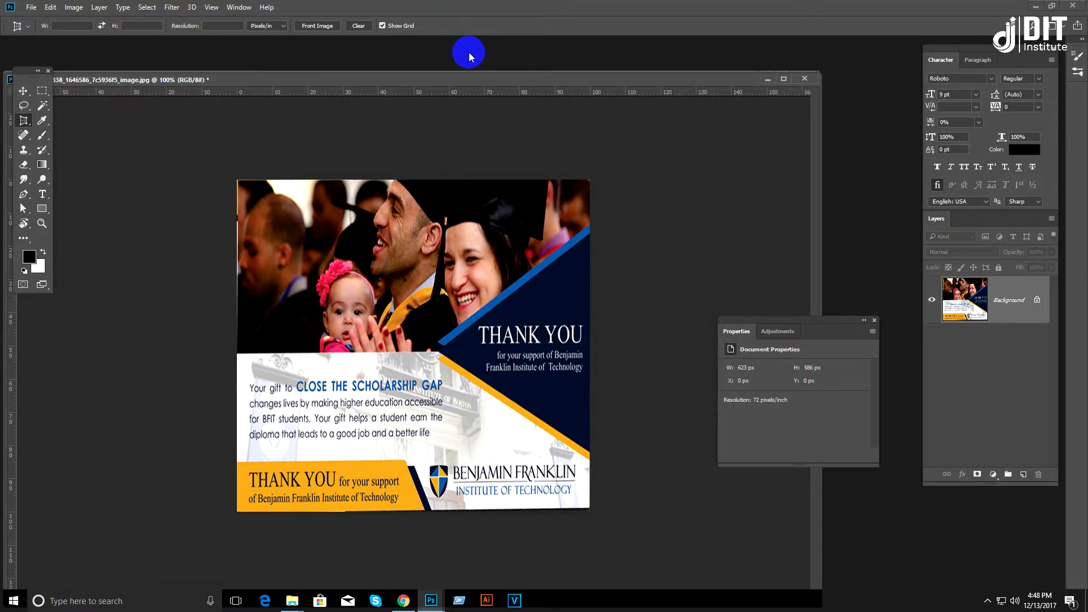
Step: Copy the whole cropped card, minimize its window and paste the card into the 4" x 6" postcard template
key(ctrl+a)
key(ctrl+c)
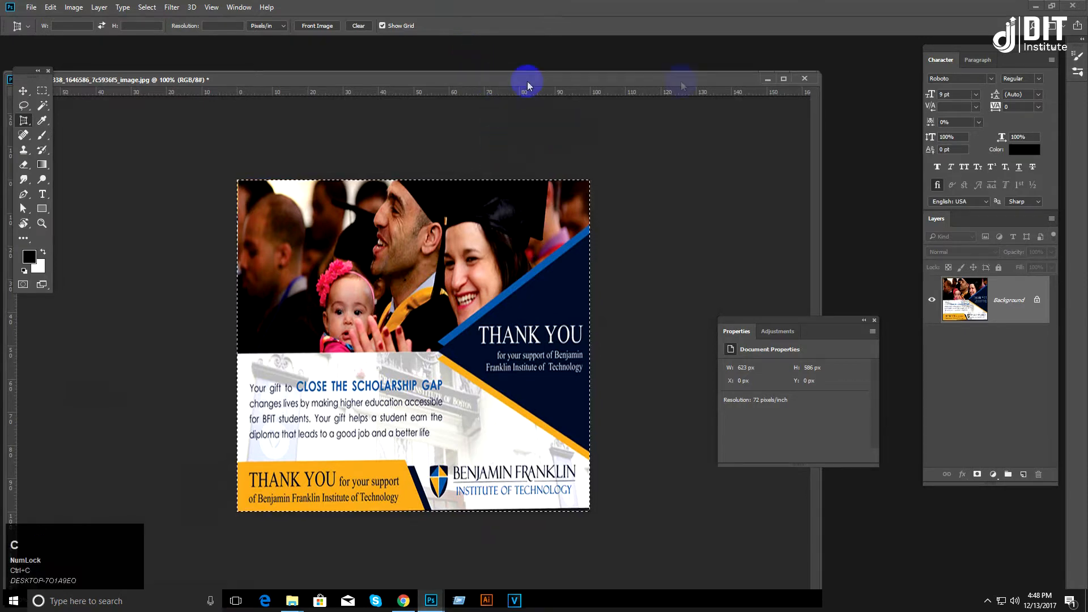
click(767, 78)
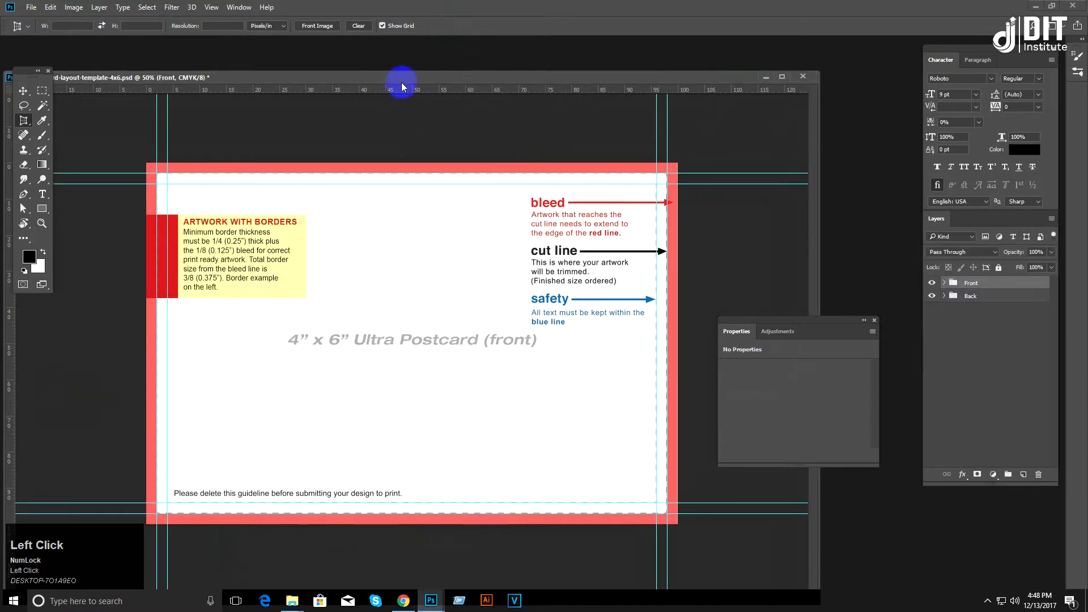
key(ctrl+v)
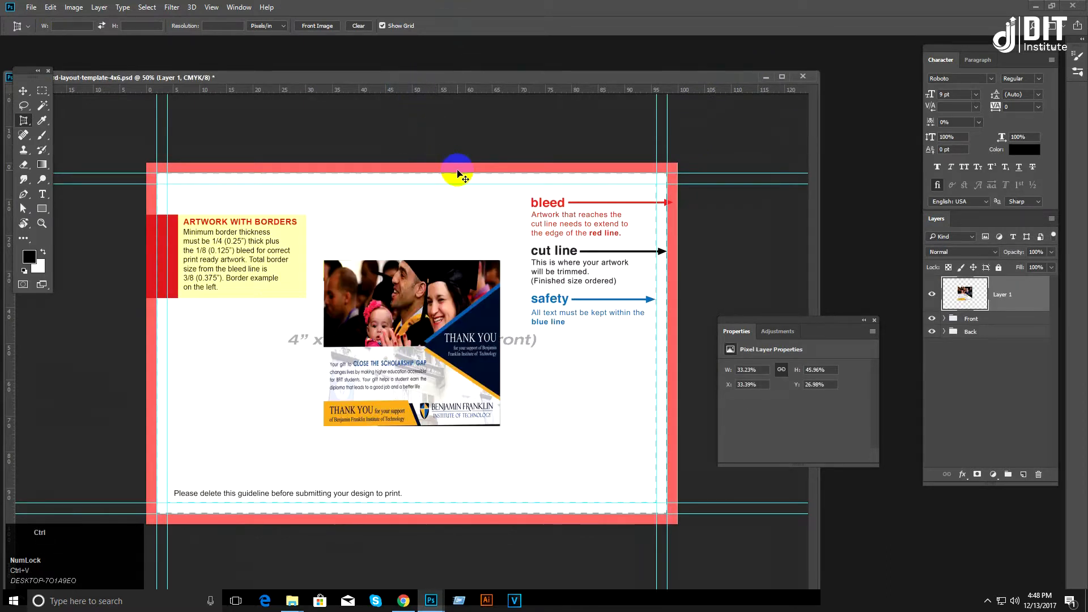
Step: Free-transform the pasted card, scaling and stretching it to about 301% width and 217% height to span the template's full bleed area
key(ctrl+t)
drag(500, 260, 581, 184)
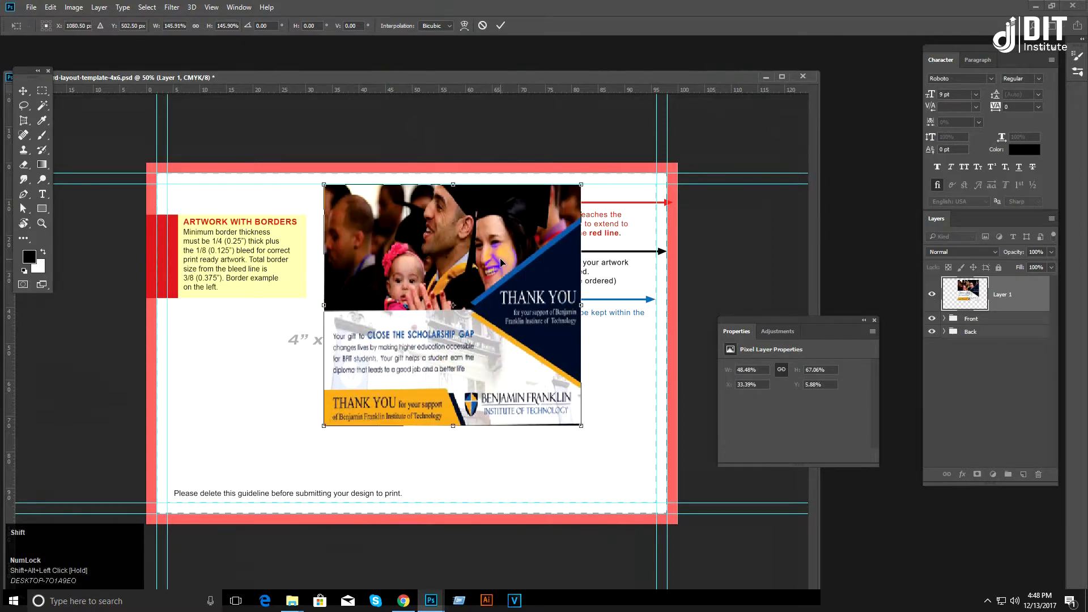
drag(324, 425, 187, 486)
drag(221, 185, 199, 165)
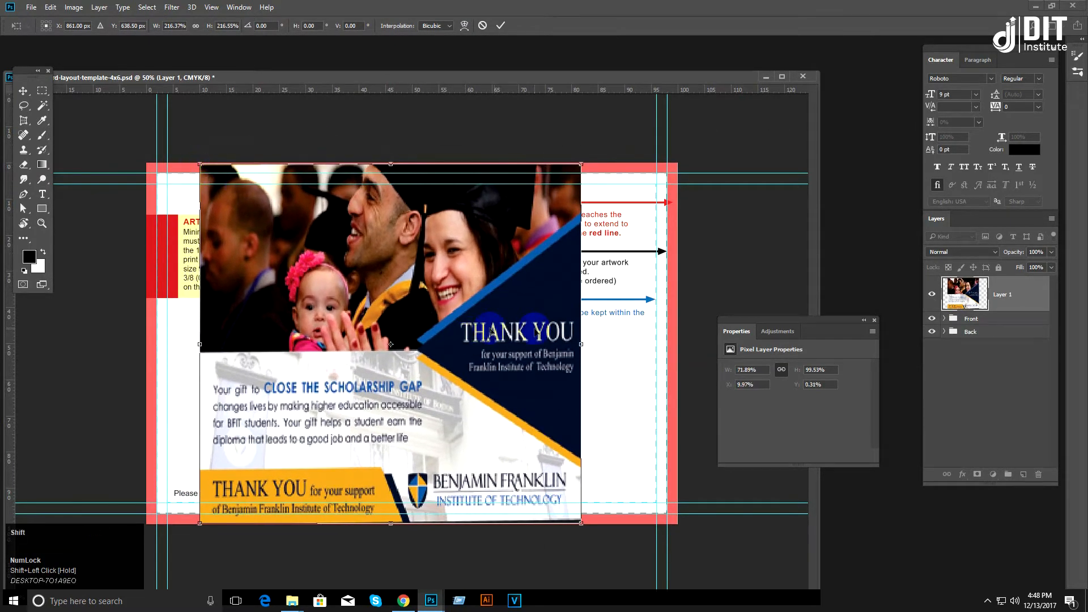
drag(583, 344, 656, 344)
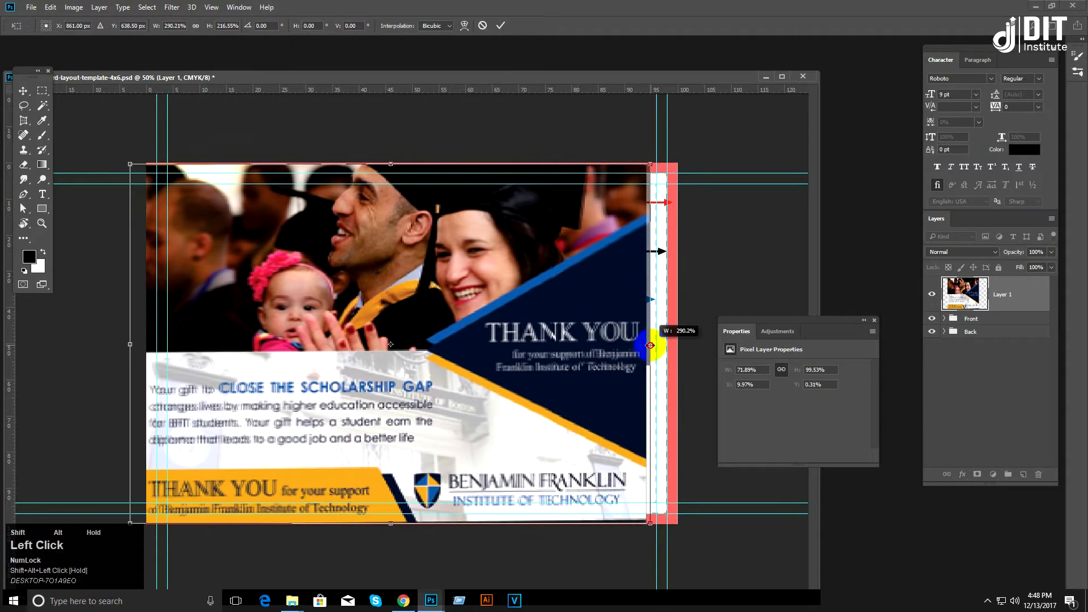
drag(583, 363, 604, 370)
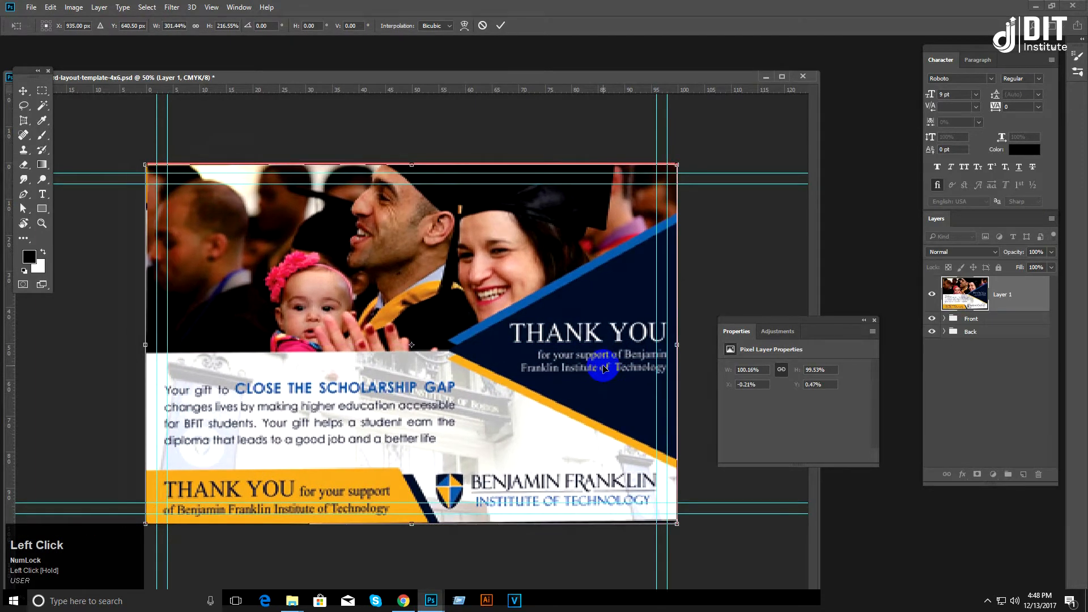
Step: Nudge the card into place, enlarge it slightly to about 304% width and 219% height to cover the bleed edges, and apply the transform
key(Up)
key(Up)
key(Up)
key(Up)
key(Up)
key(Up)
key(Up)
key(Up)
key(Left)
key(Left)
key(Left)
key(Left)
drag(676, 521, 681, 527)
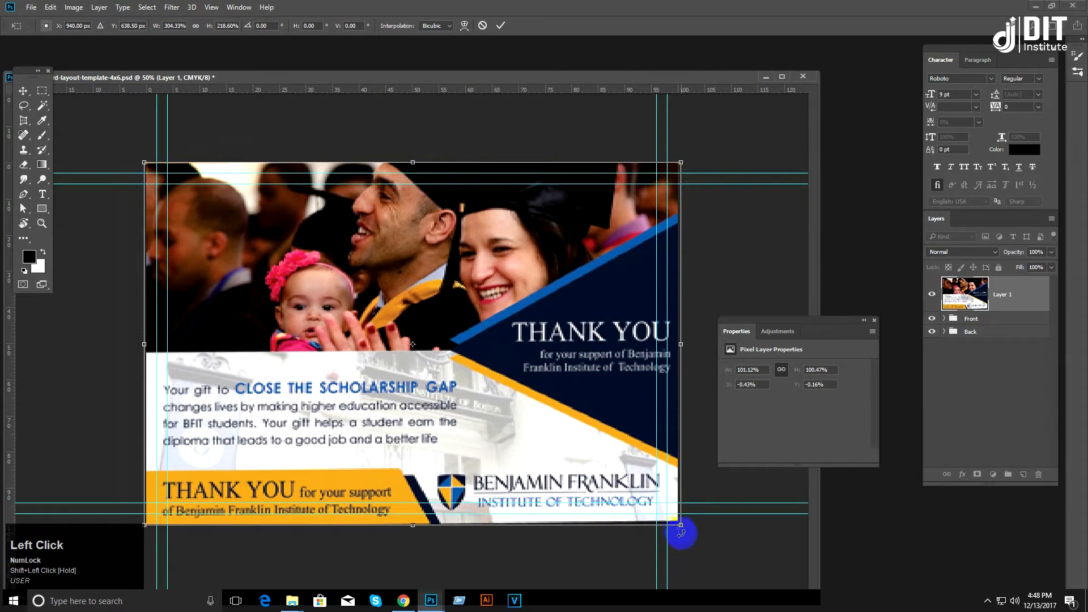
key(Down)
key(Down)
key(Down)
key(Down)
key(Left)
key(Left)
key(Return)
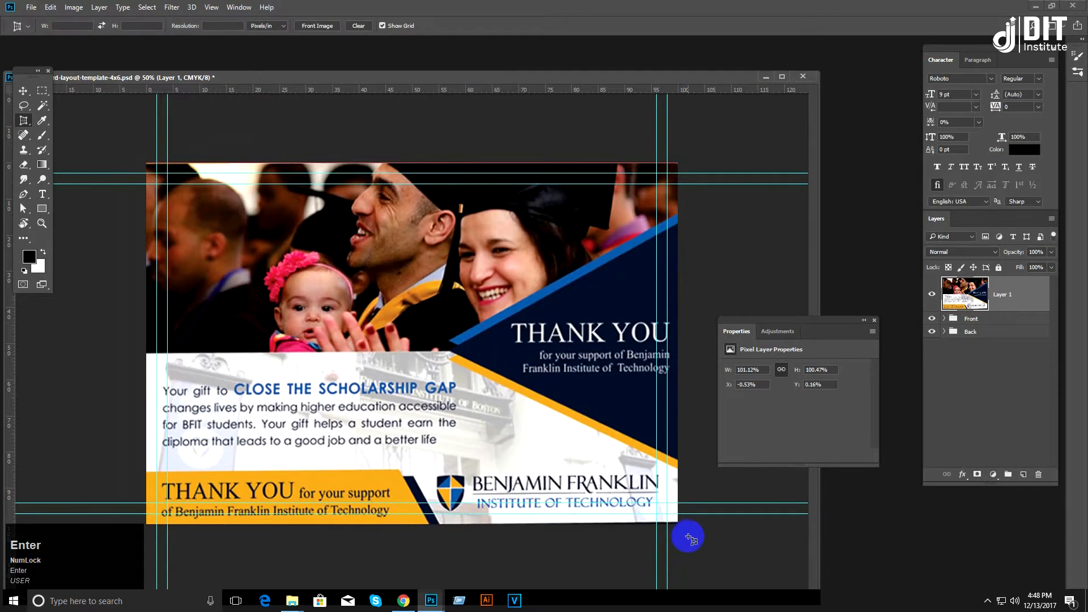
Step: Hide Layer 1 and the Back group to show the front template's bleed, cut line and safety guidelines
key(ctrl+minus)
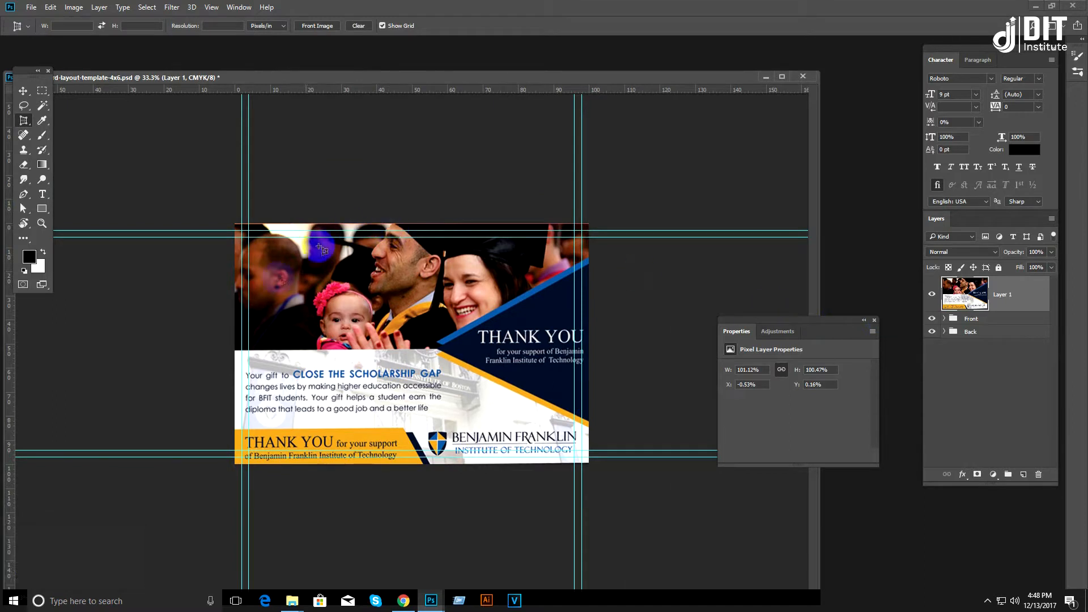
click(933, 295)
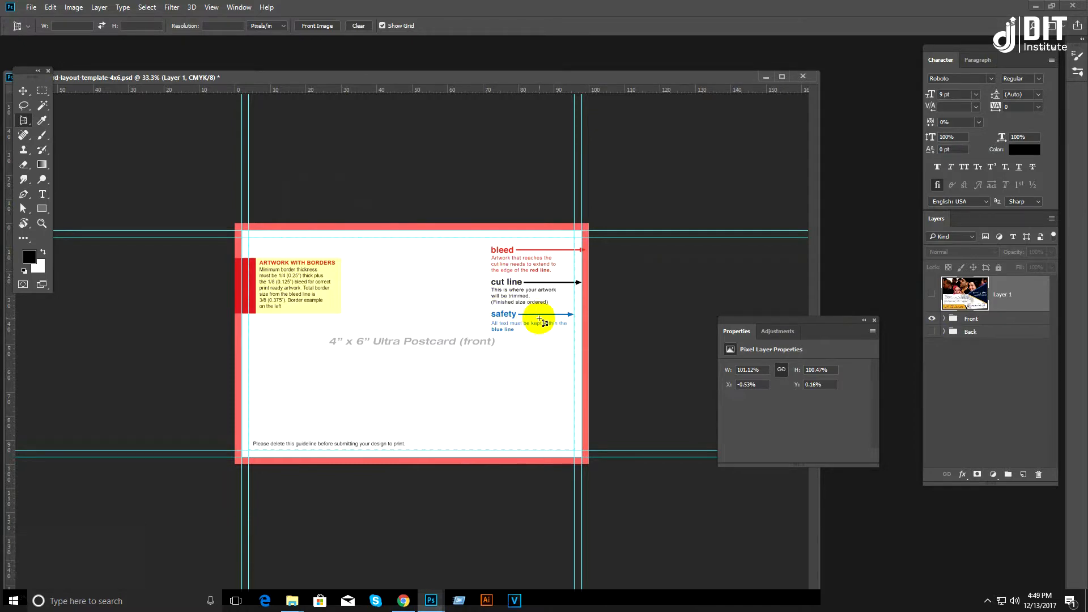
key(ctrl)
key(ctrl+equal)
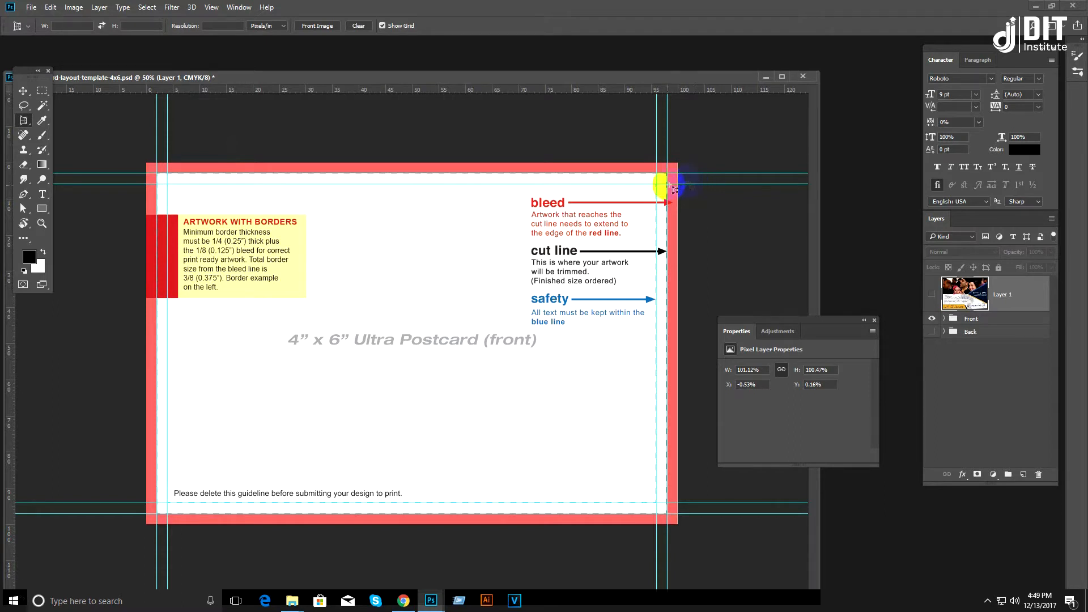
Step: Check the template's width, height and resolution in Image Size, then close it without applying changes
right_click(539, 84)
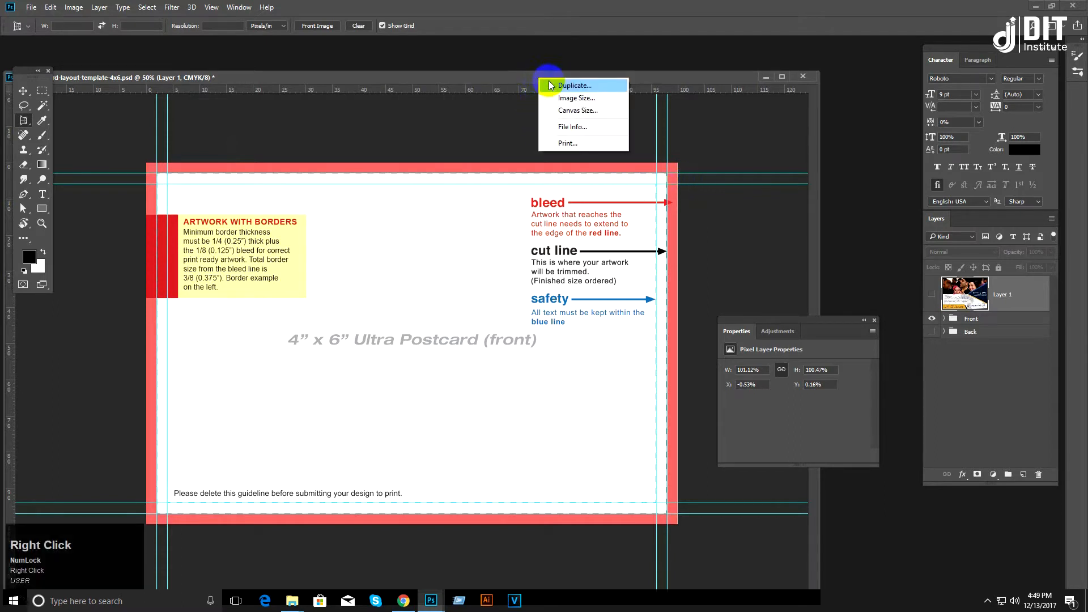
click(575, 100)
double_click(615, 241)
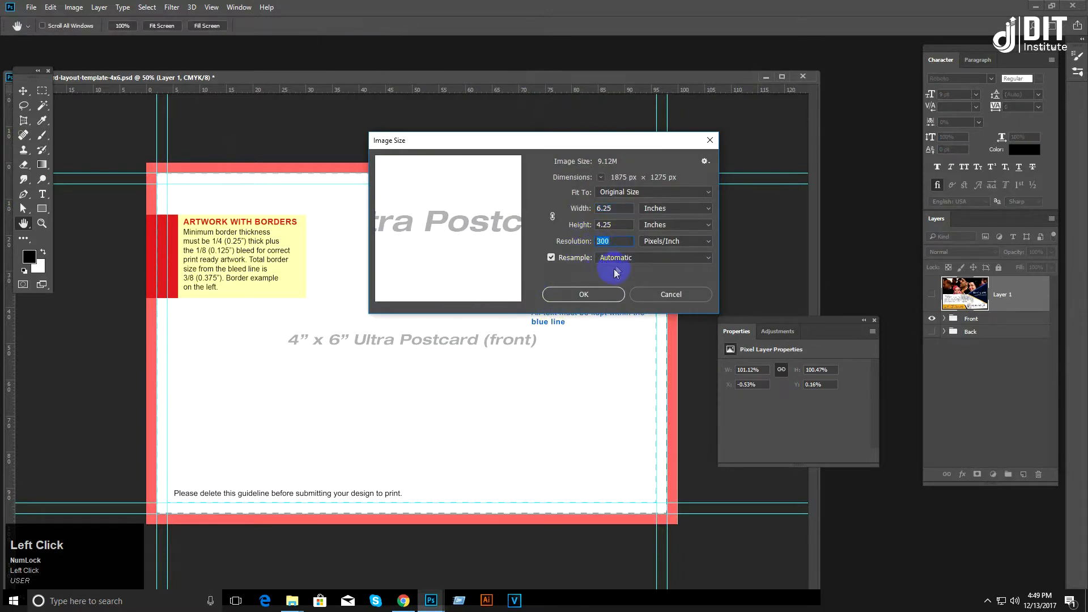
click(553, 217)
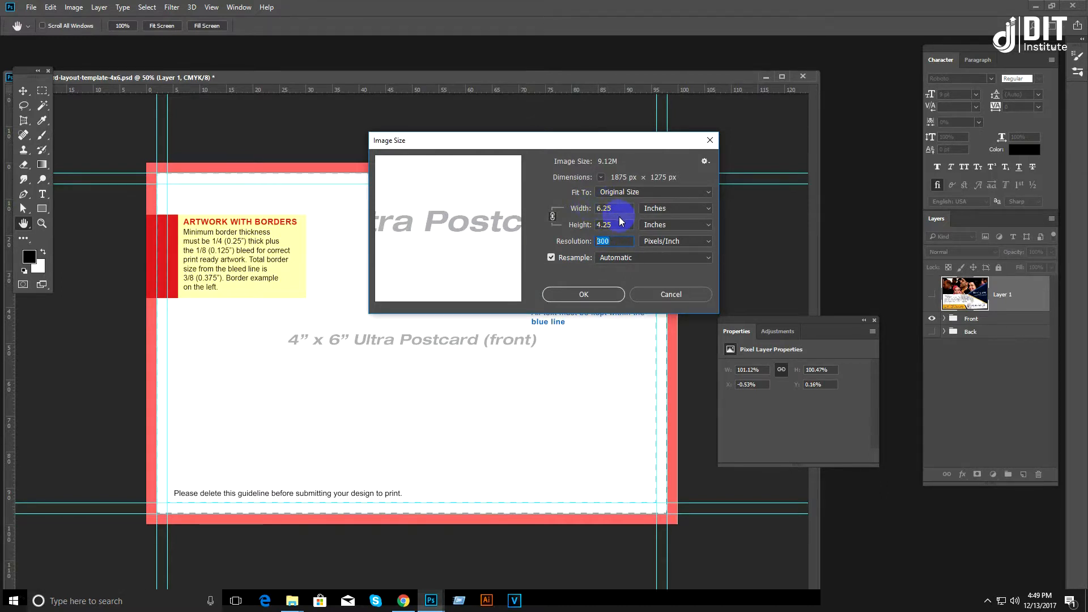
click(658, 299)
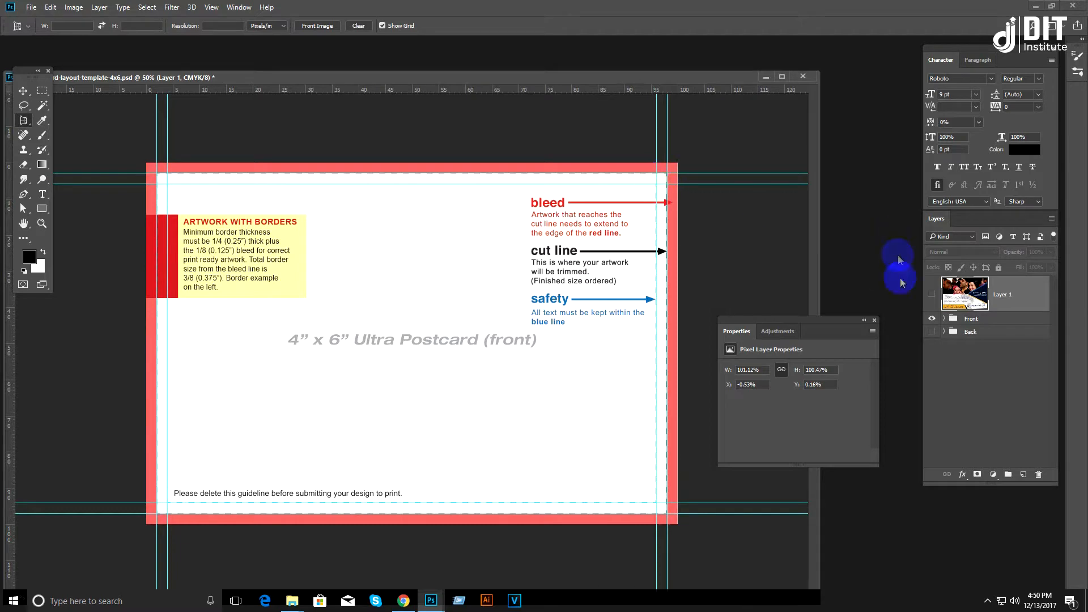
Step: Show Layer 1 and shrink the card to about 95% width and 93.6% height so its edges meet the cut-line guides
click(931, 293)
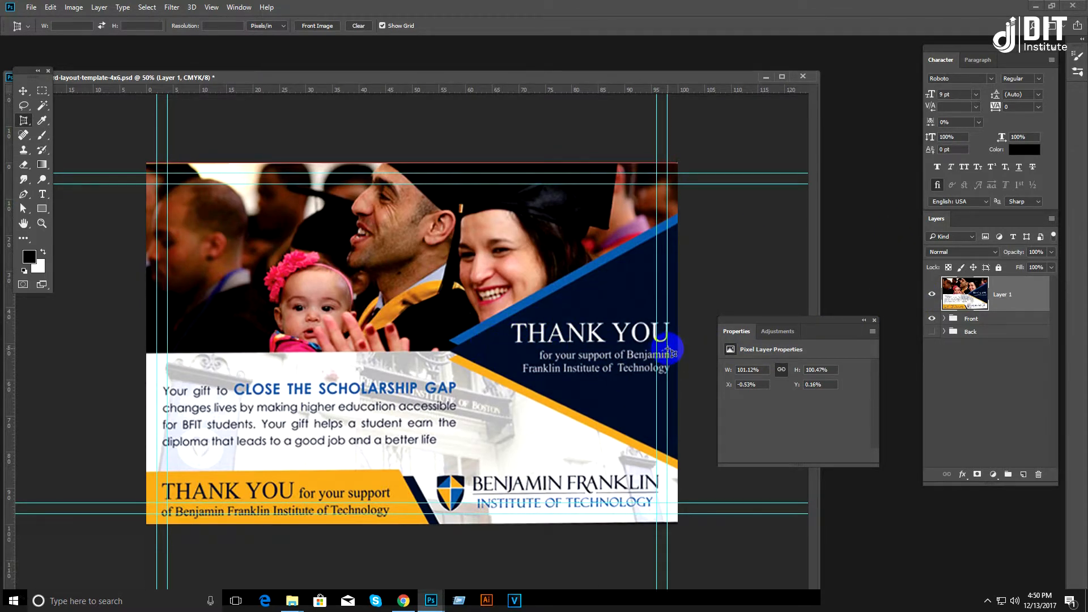
key(ctrl+t)
drag(682, 342, 664, 342)
drag(144, 345, 158, 343)
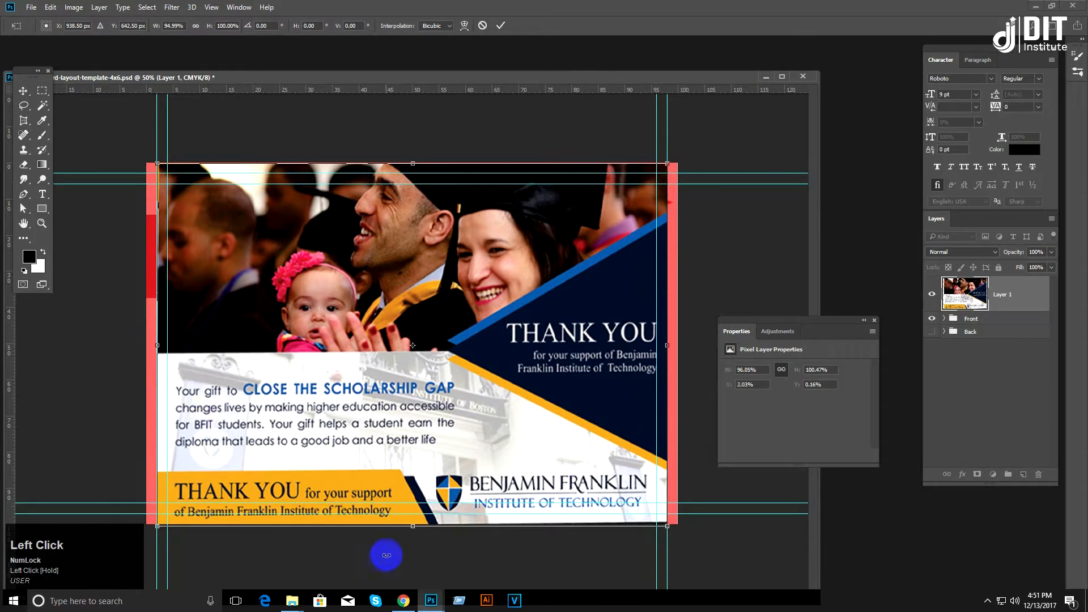
drag(409, 526, 411, 513)
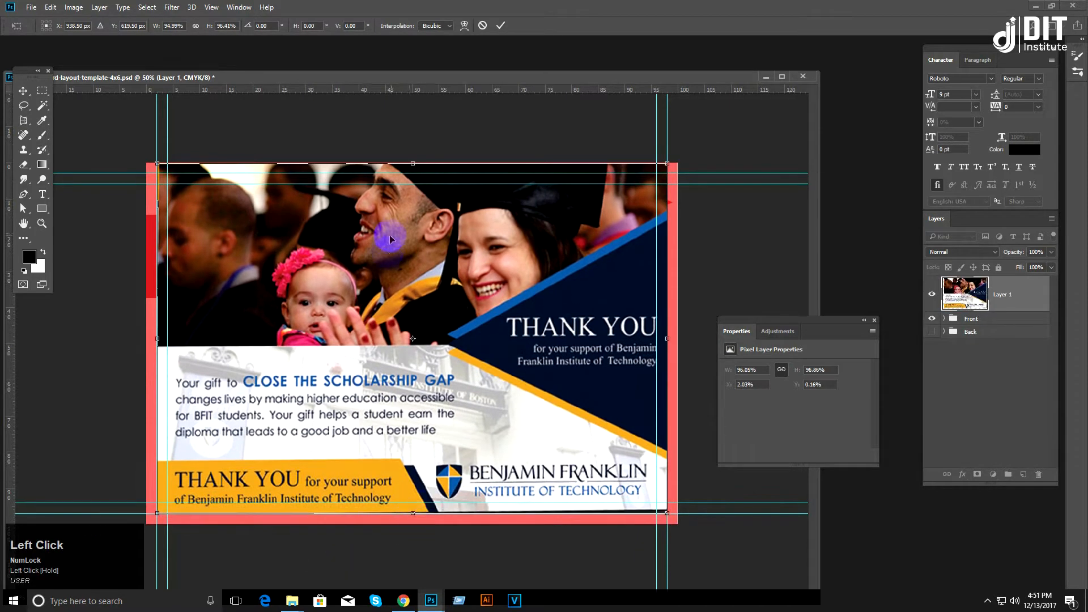
drag(411, 166, 414, 191)
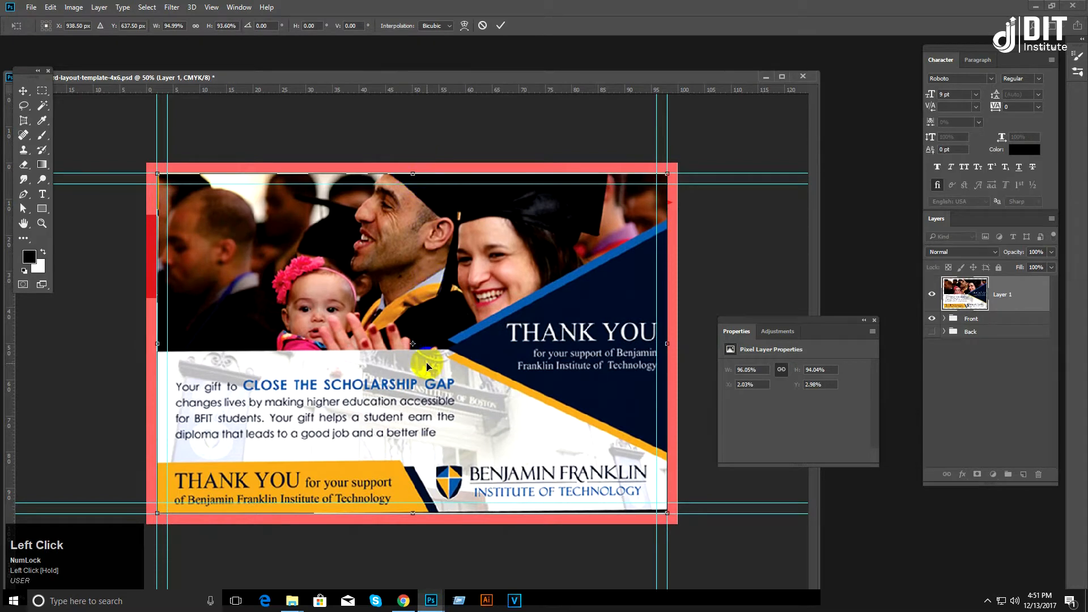
key(Return)
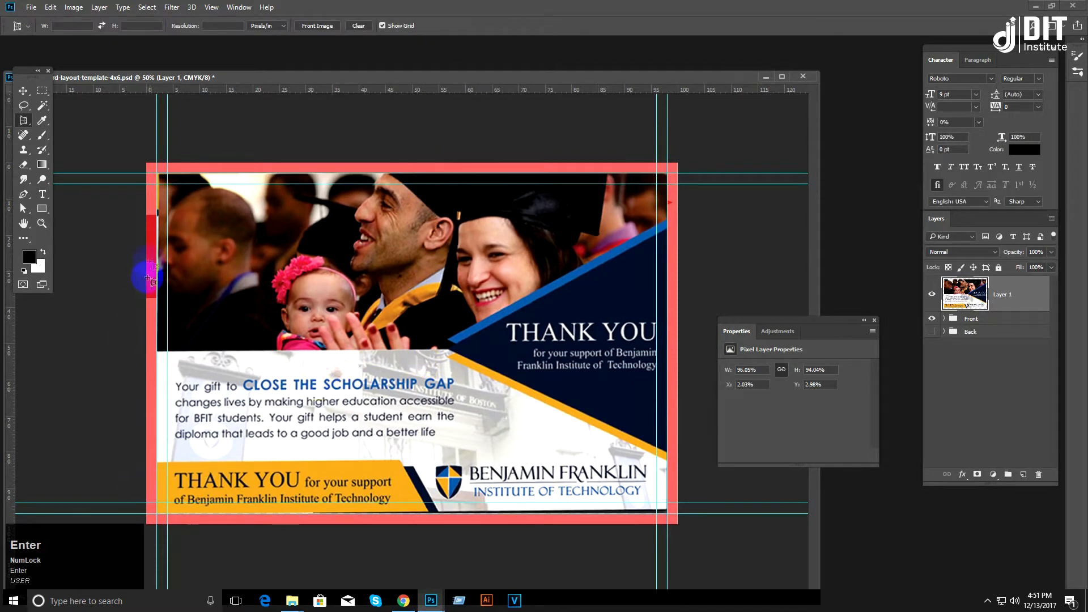
Step: Compare the card with the template's bleed and cut lines by hiding Layer 1 and showing it again
drag(600, 78, 597, 113)
click(931, 293)
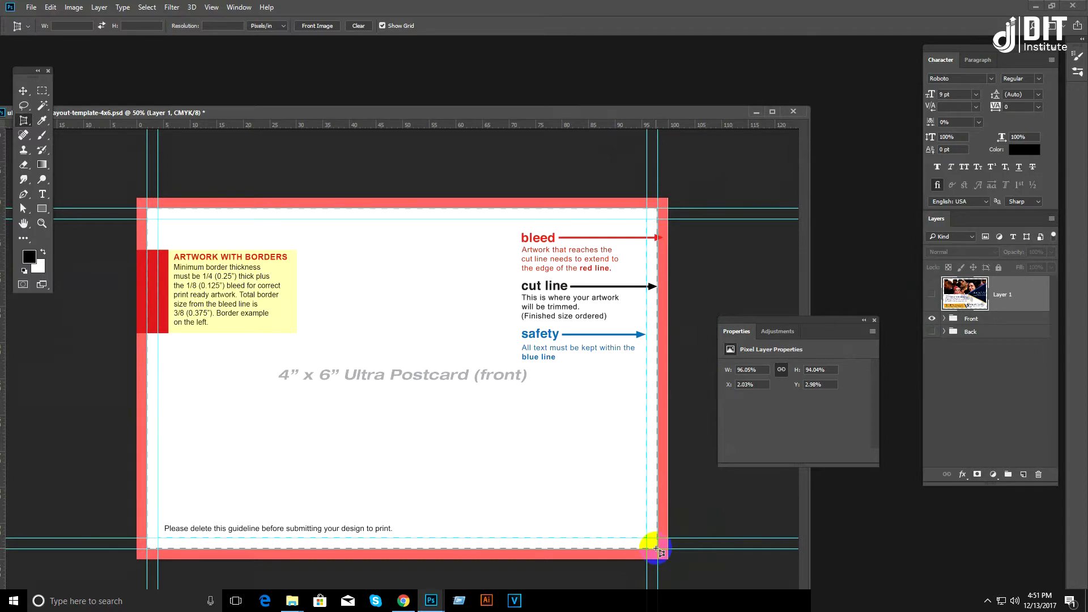
drag(413, 111, 440, 95)
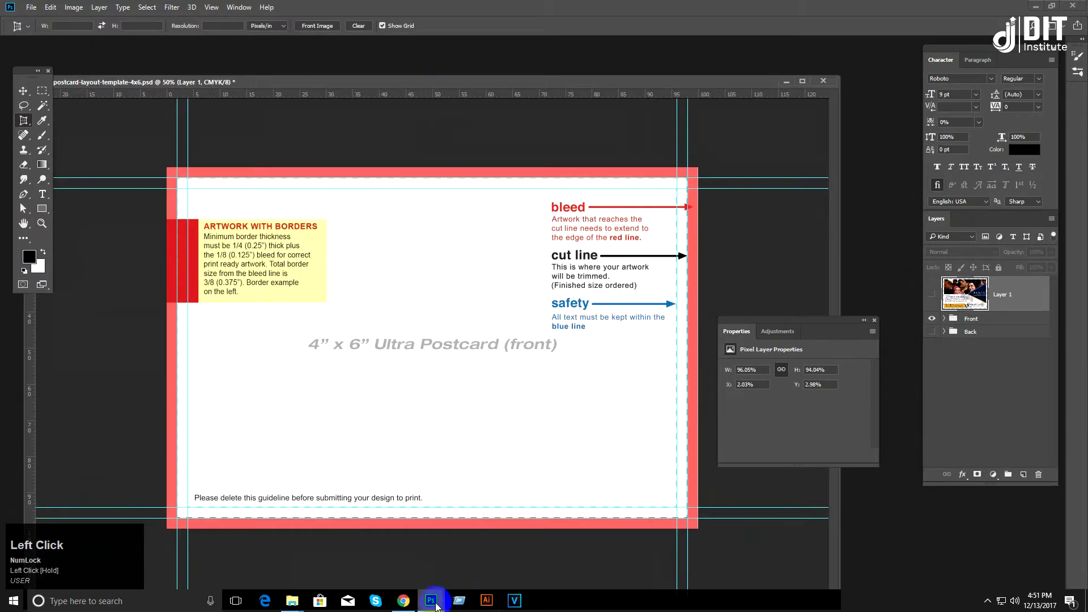
click(932, 294)
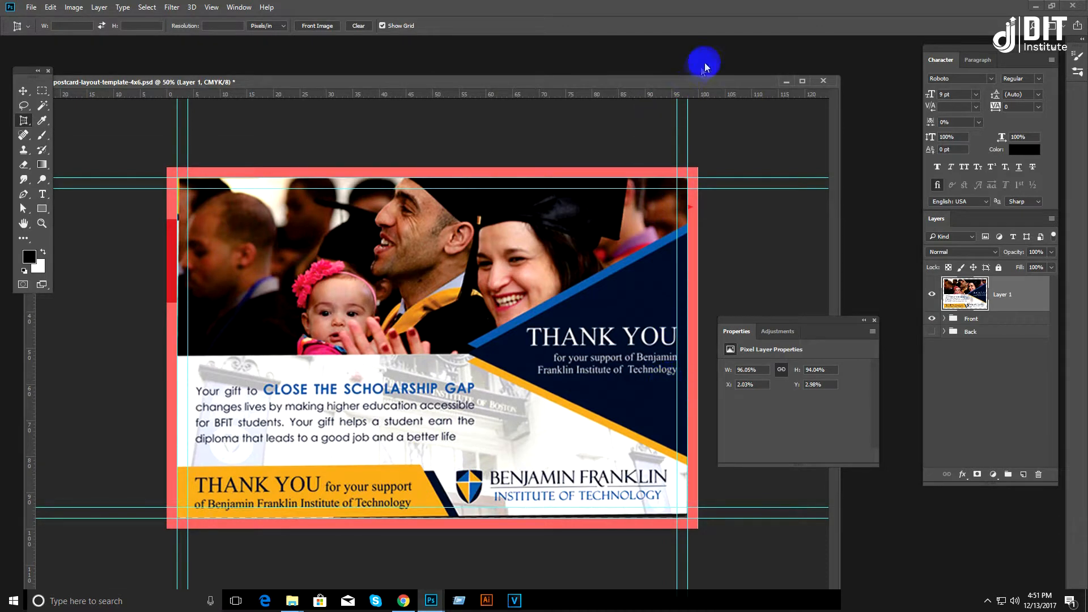
Step: Minimize the template window and switch to Chrome's PsPrint Ultra Postcards page
click(786, 81)
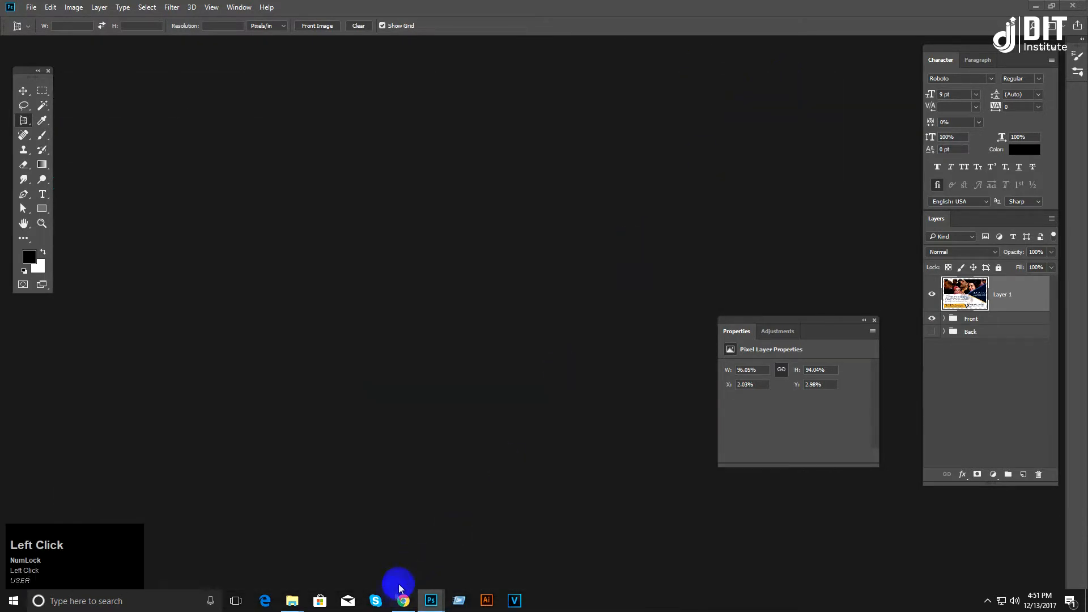
click(402, 599)
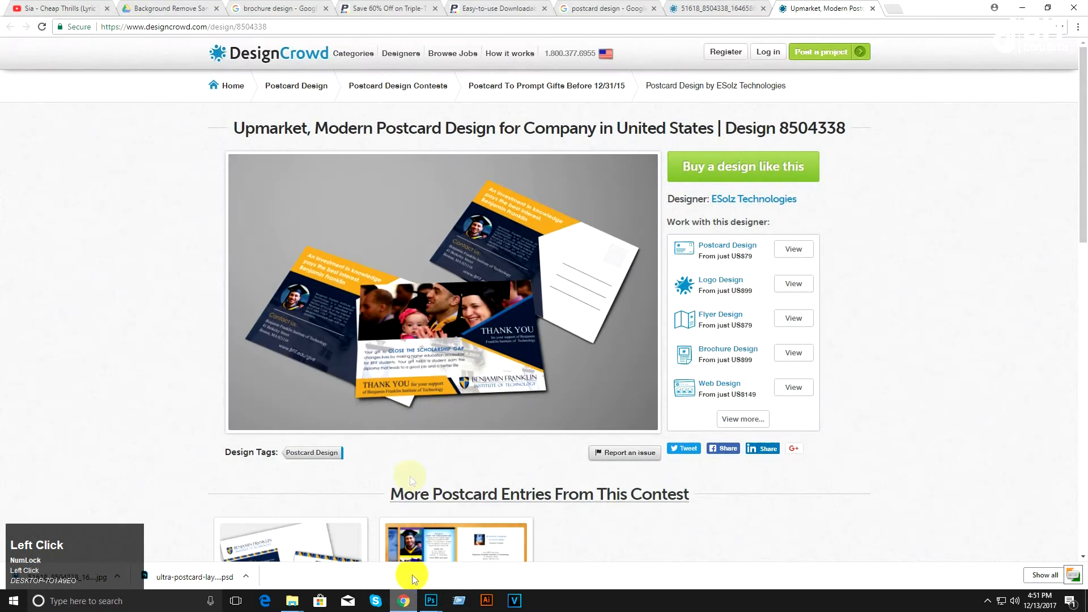
click(391, 8)
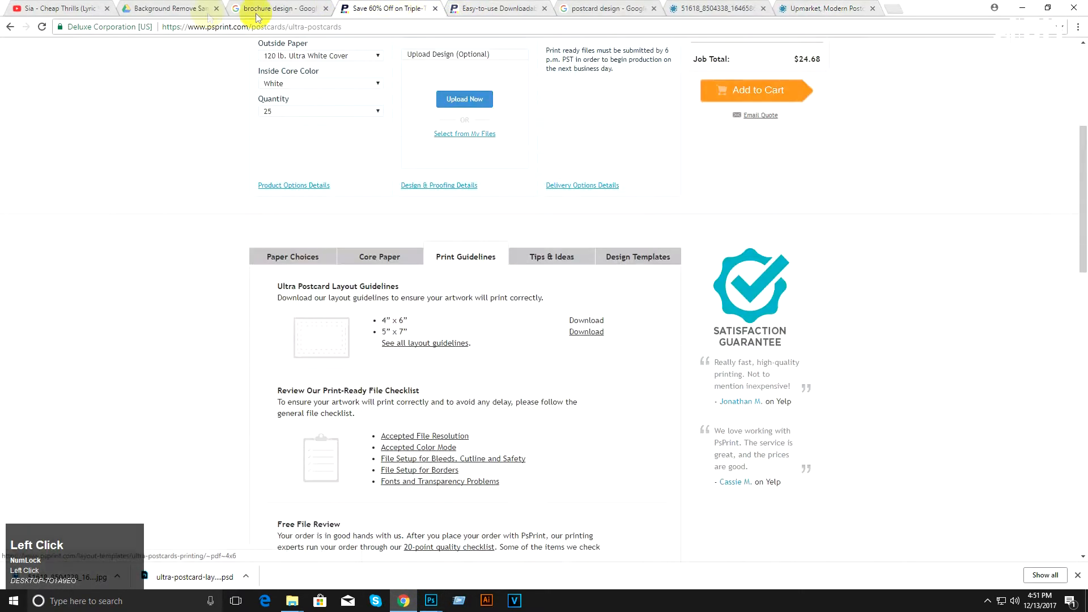
click(272, 8)
click(354, 9)
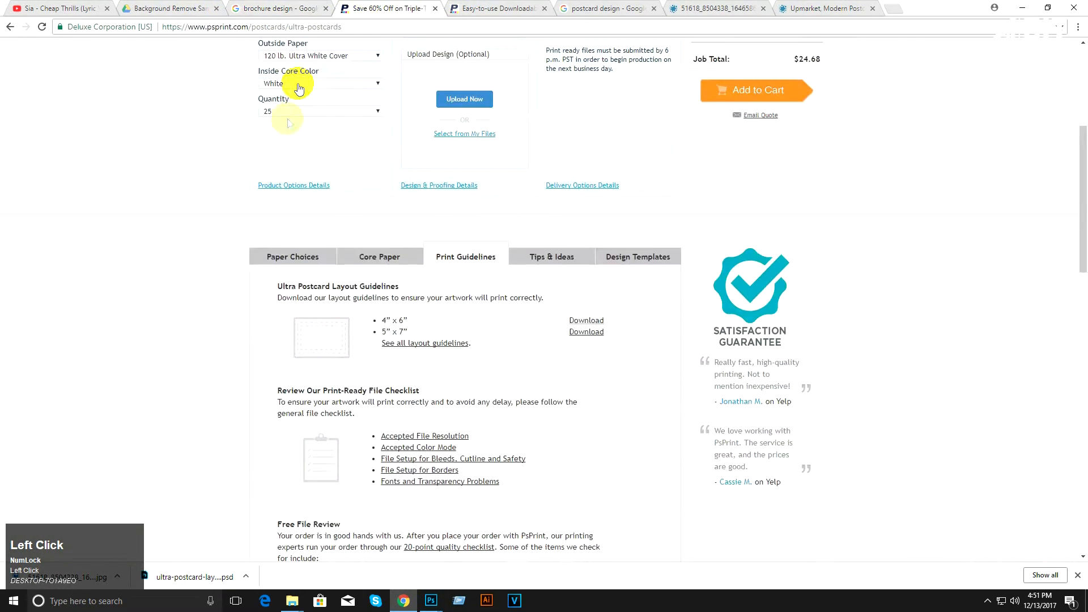
Step: Open PsPrint's Brochures product page and display its Print Guidelines
scroll(335, 246, up, 5)
mouse_move(307, 96)
click(300, 177)
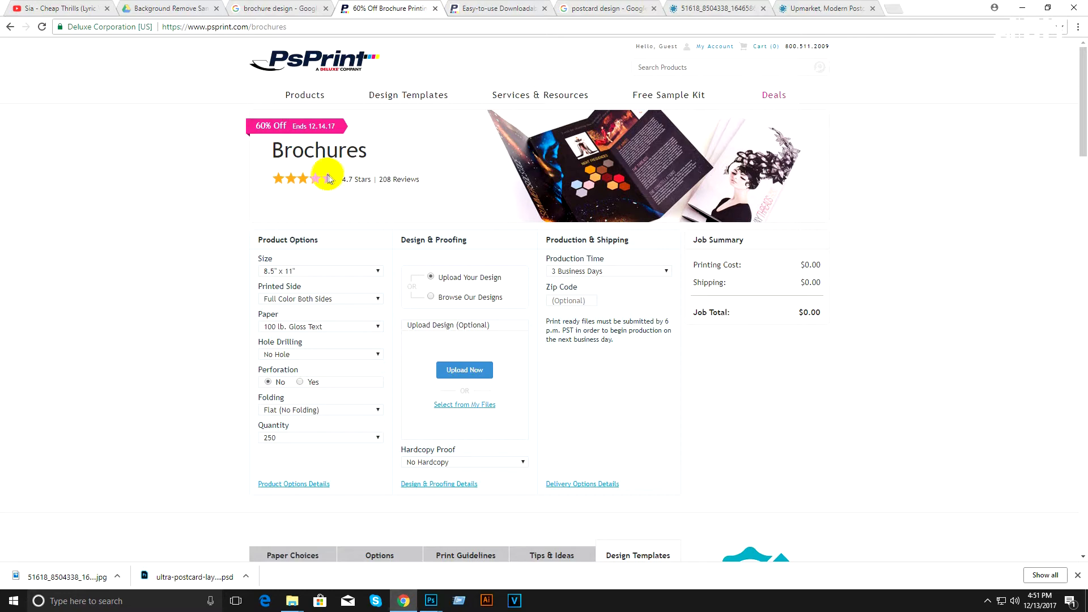
scroll(292, 312, down, 3)
click(460, 384)
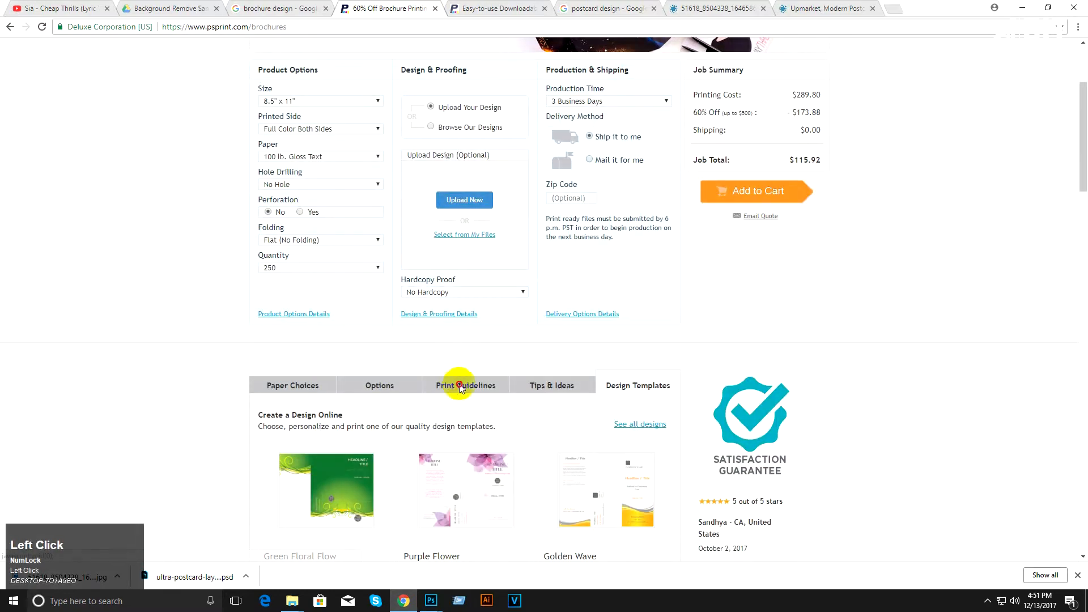
Step: Review the brochure layout guidelines on the PsPrint page, then switch back to the postcard template in Photoshop
scroll(463, 390, down, 2)
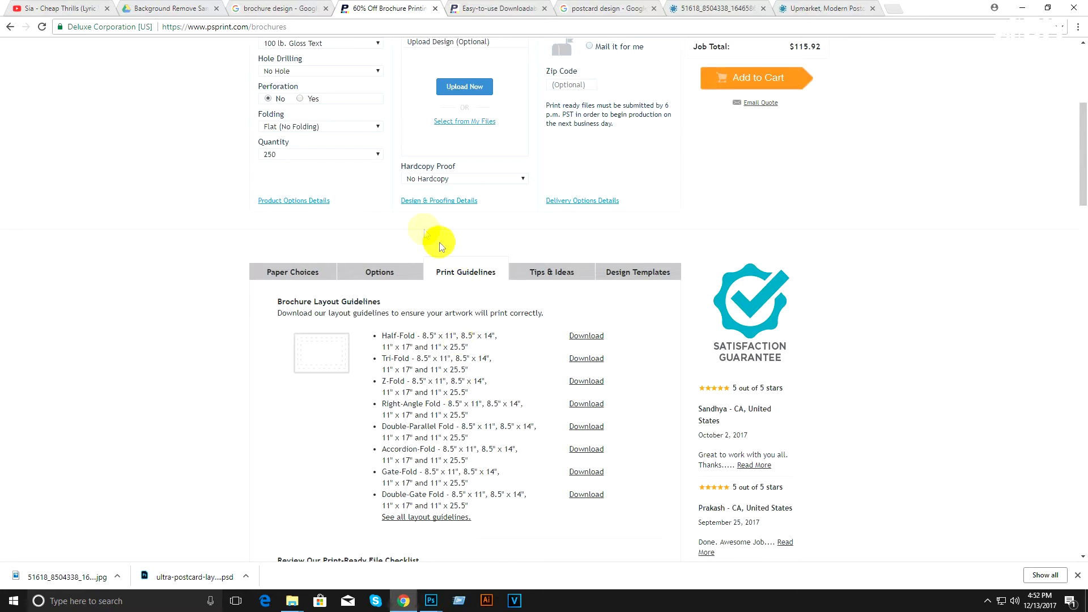
scroll(414, 226, up, 5)
mouse_move(304, 96)
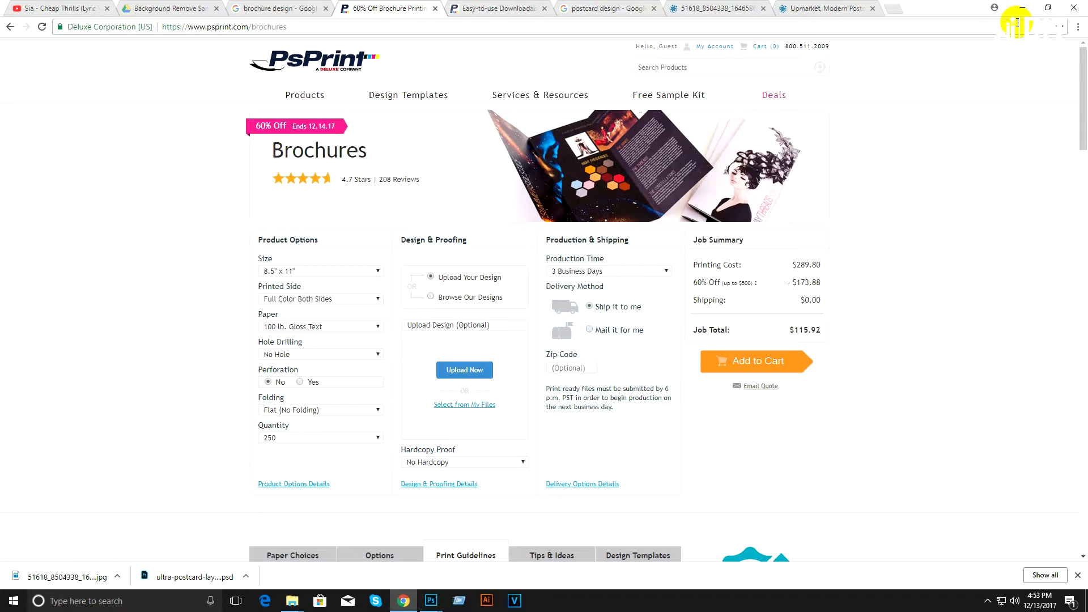
click(1022, 8)
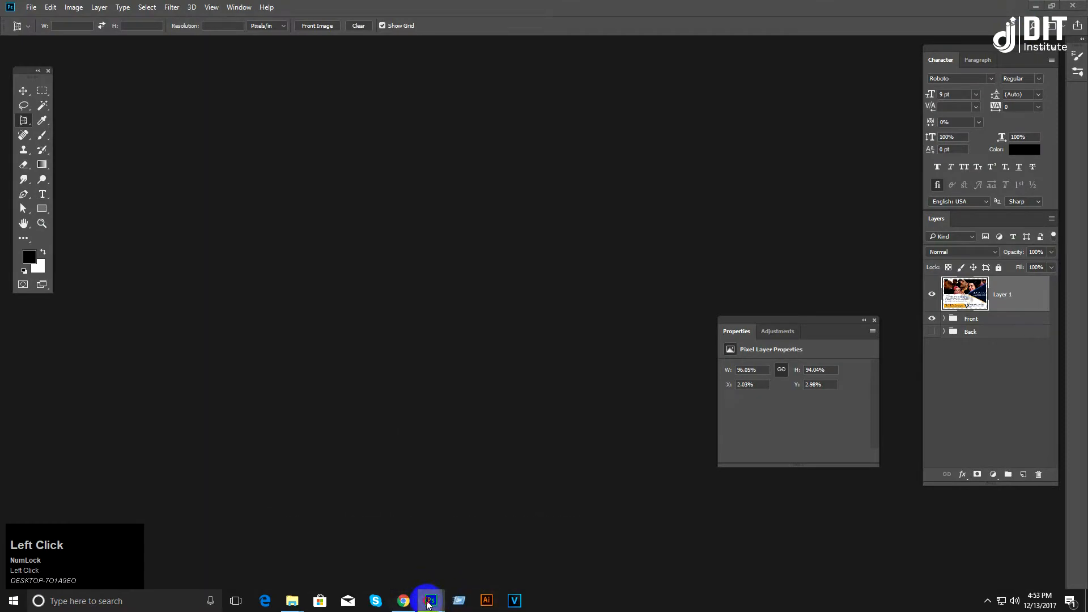
mouse_move(430, 600)
click(448, 564)
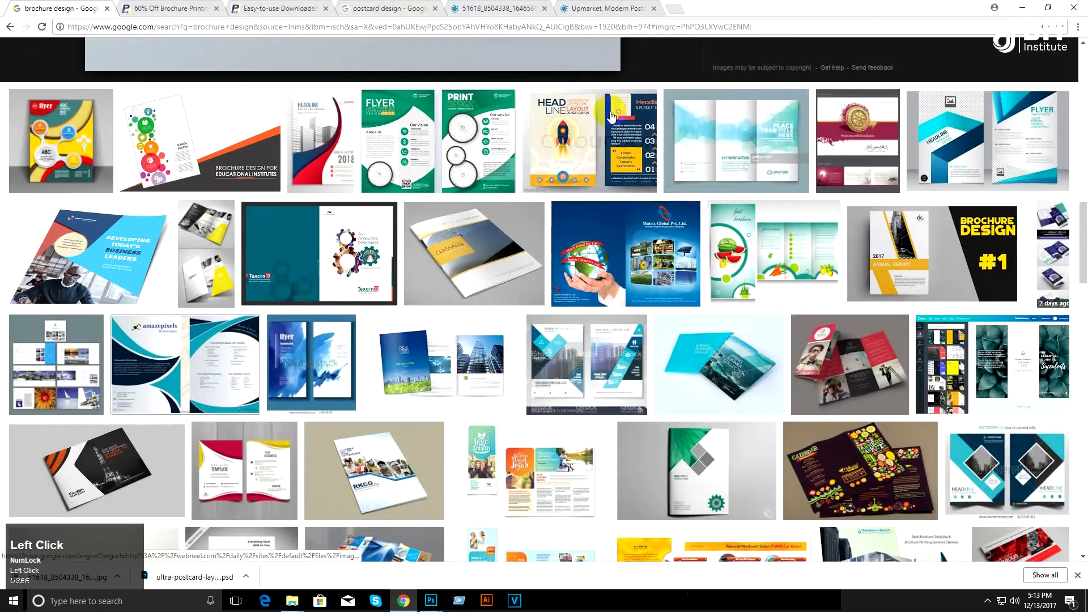
Step: Check the DesignCrowd reference postcard in Chrome and search Google for "institute logo" in a new tab
click(620, 9)
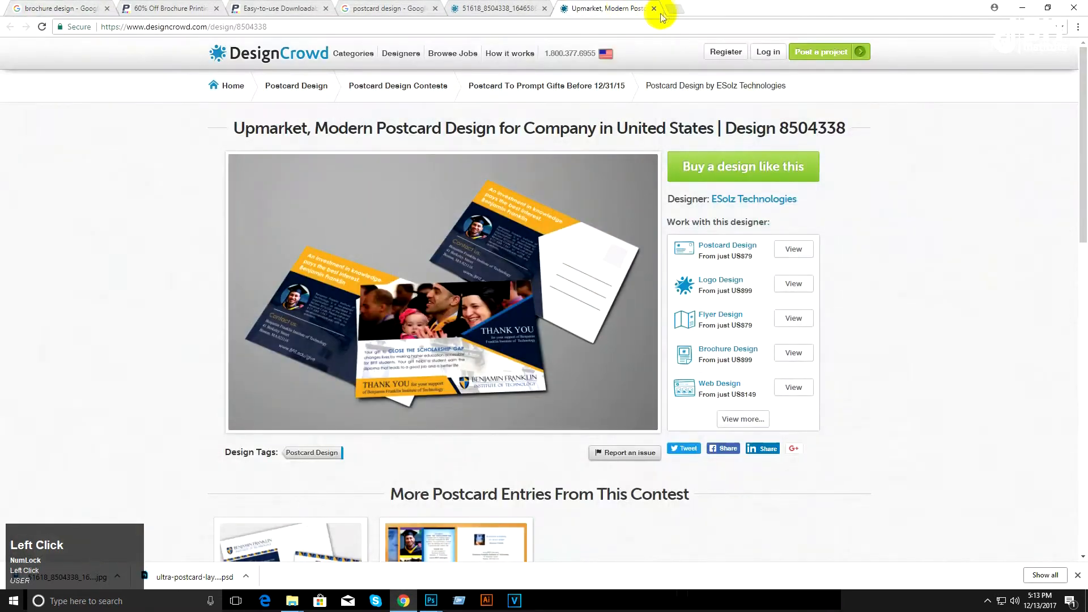
click(679, 10)
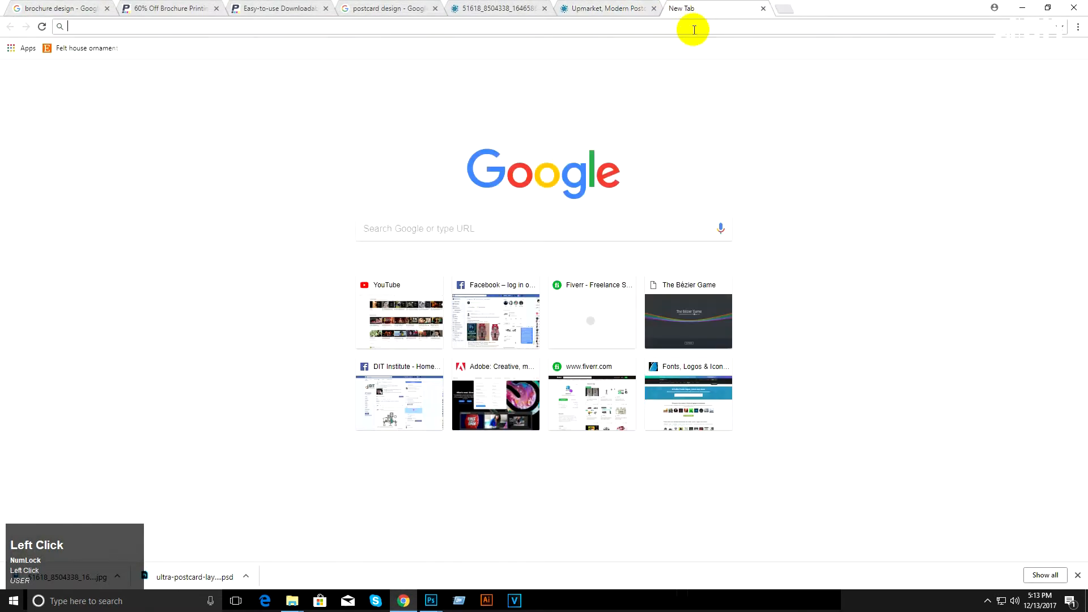
text(inti)
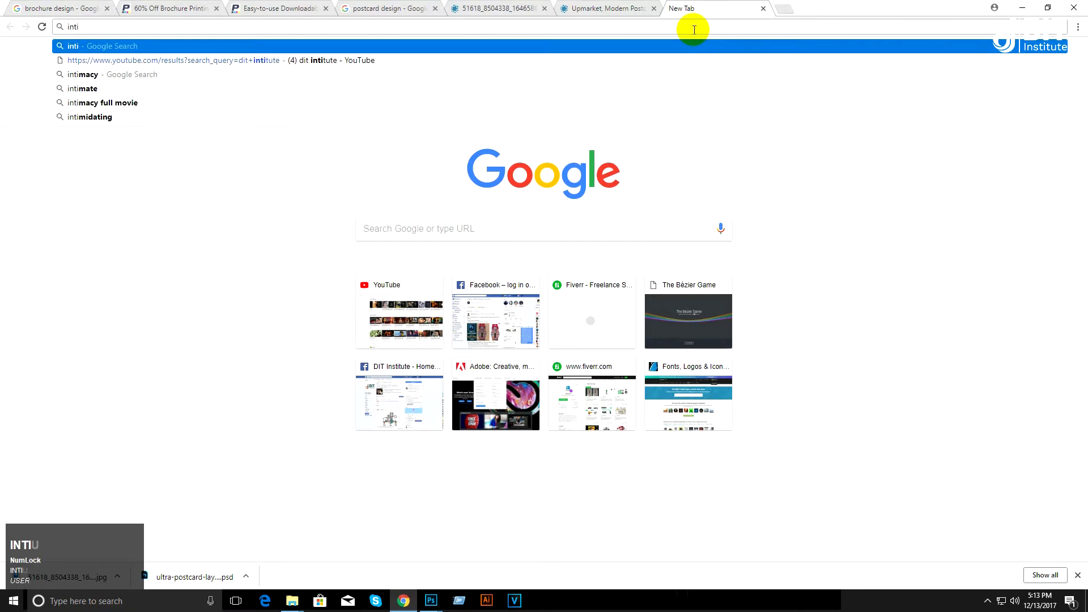
text(ute)
key(BackSpace)
key(BackSpace)
key(BackSpace)
key(BackSpace)
key(BackSpace)
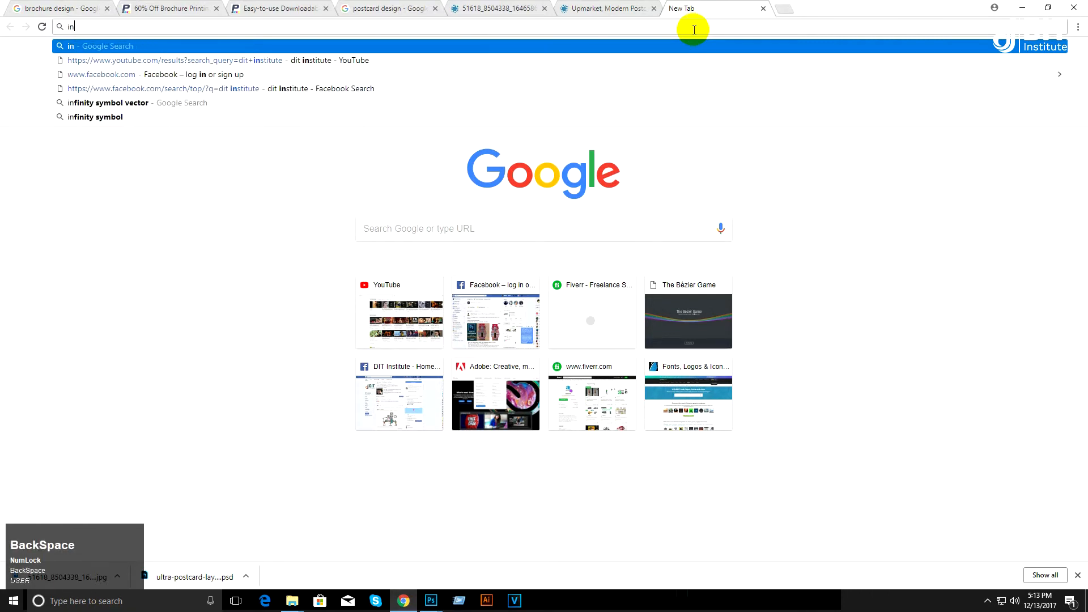
text(st)
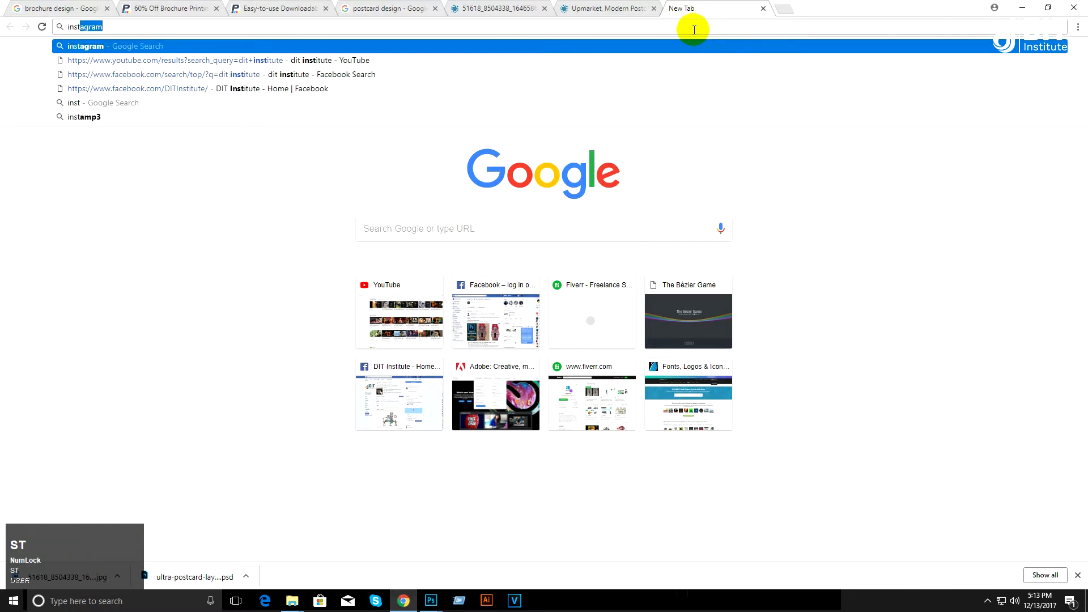
text(itute logo)
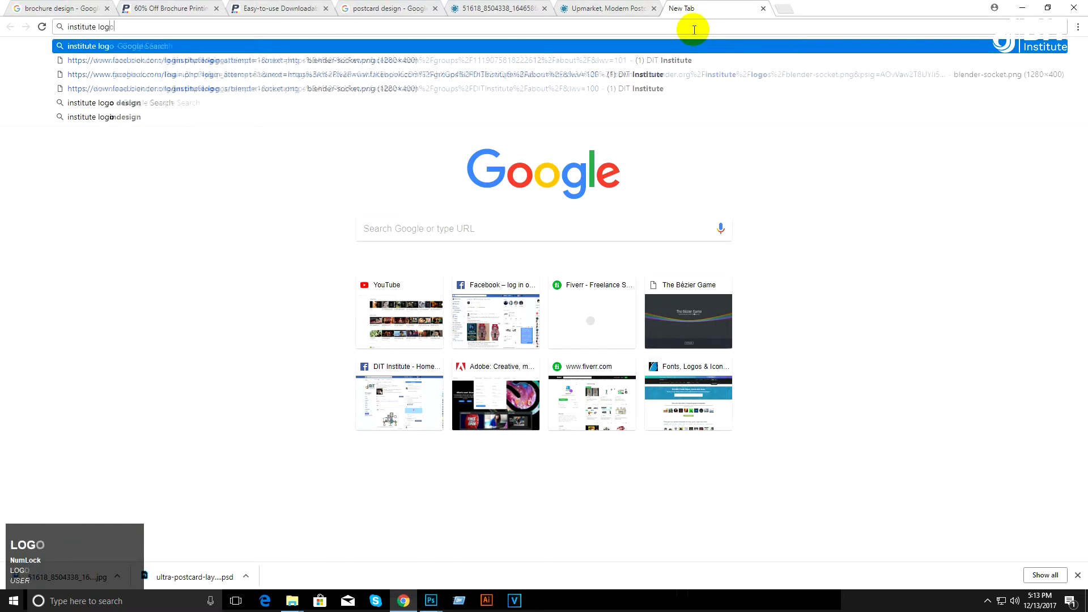
key(Return)
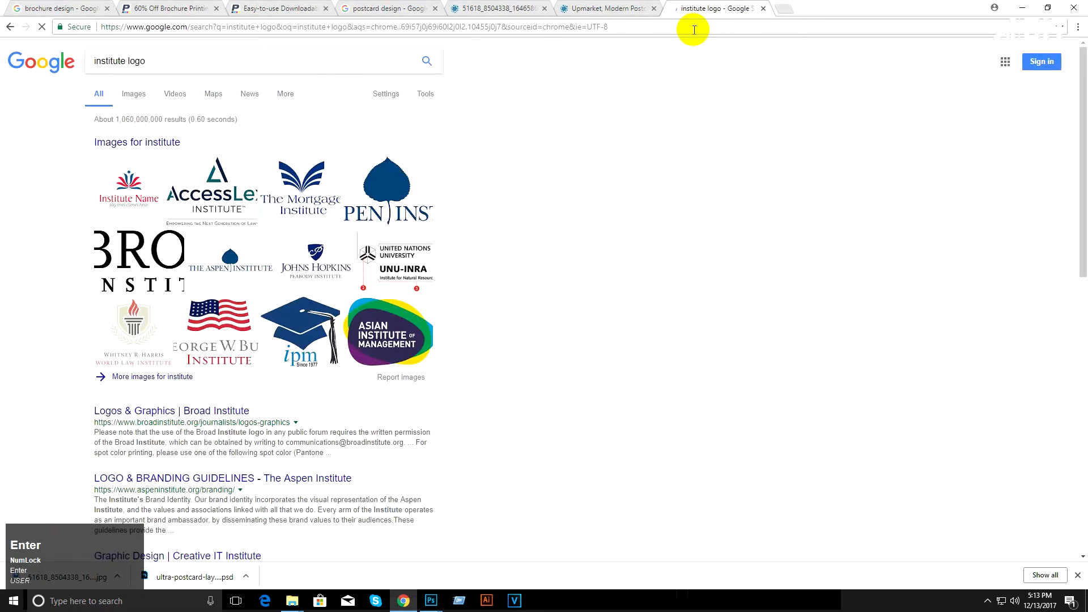
Step: Refine the Google search to "institute logo png" and show the image results
click(293, 58)
text(png)
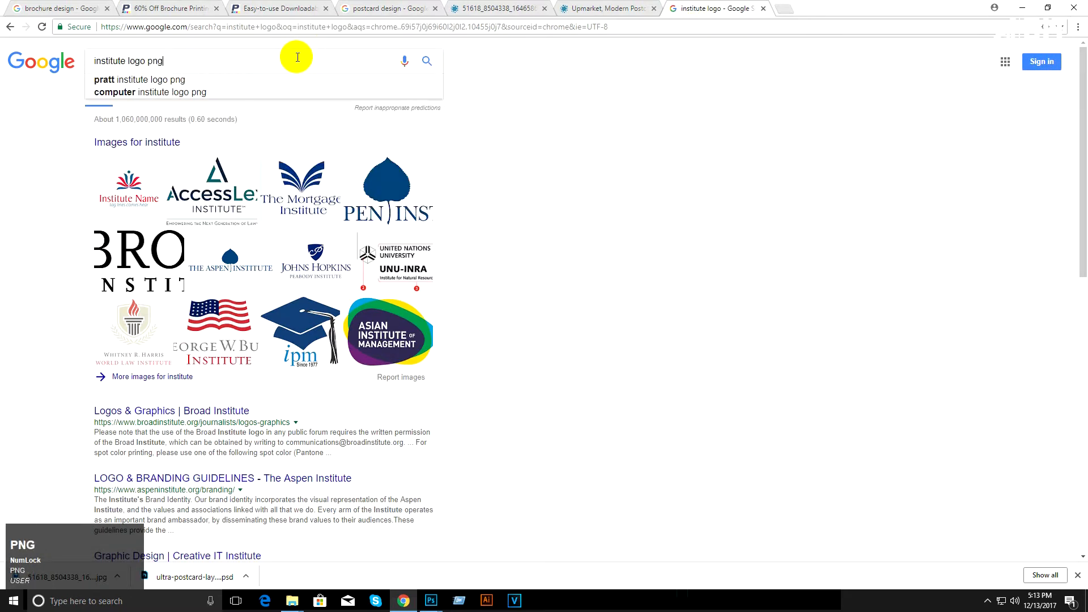
key(Return)
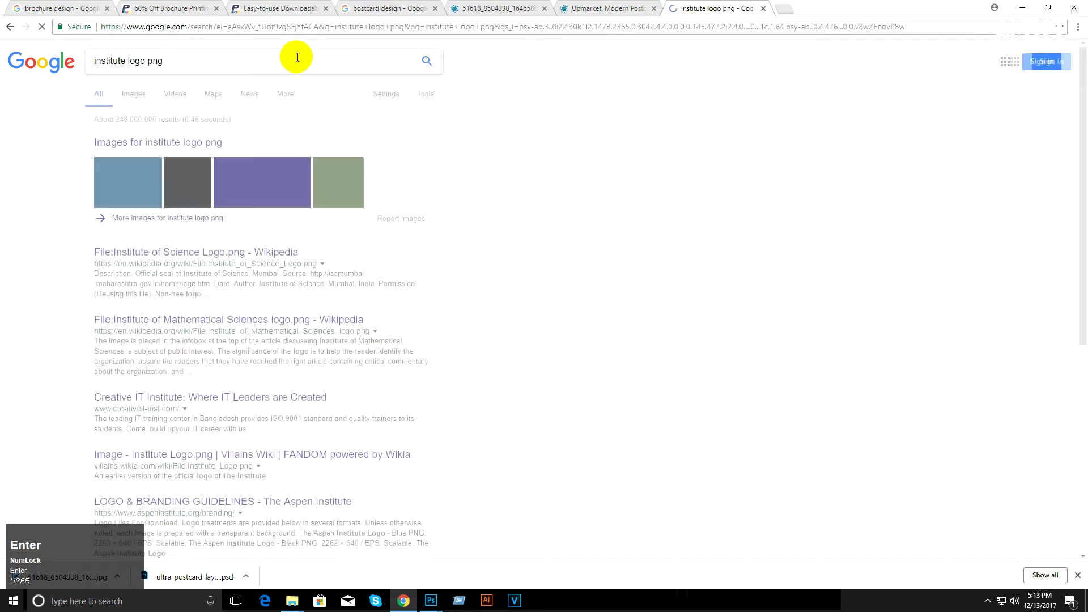
click(135, 95)
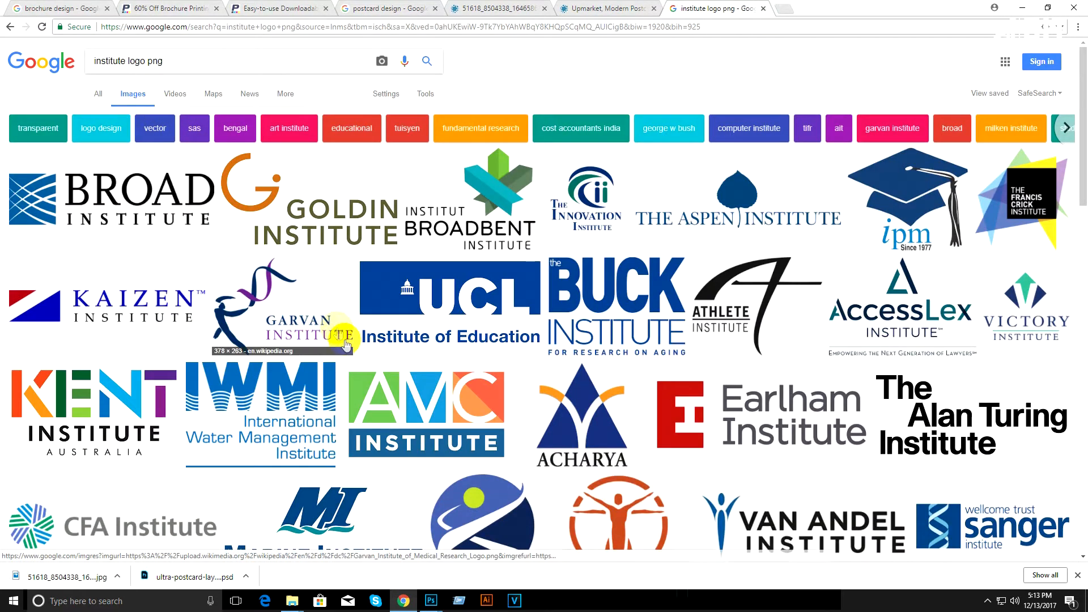
Step: Find the green REALTORS Land Institute logo among the image results and open its full-size image
scroll(634, 316, down, 1)
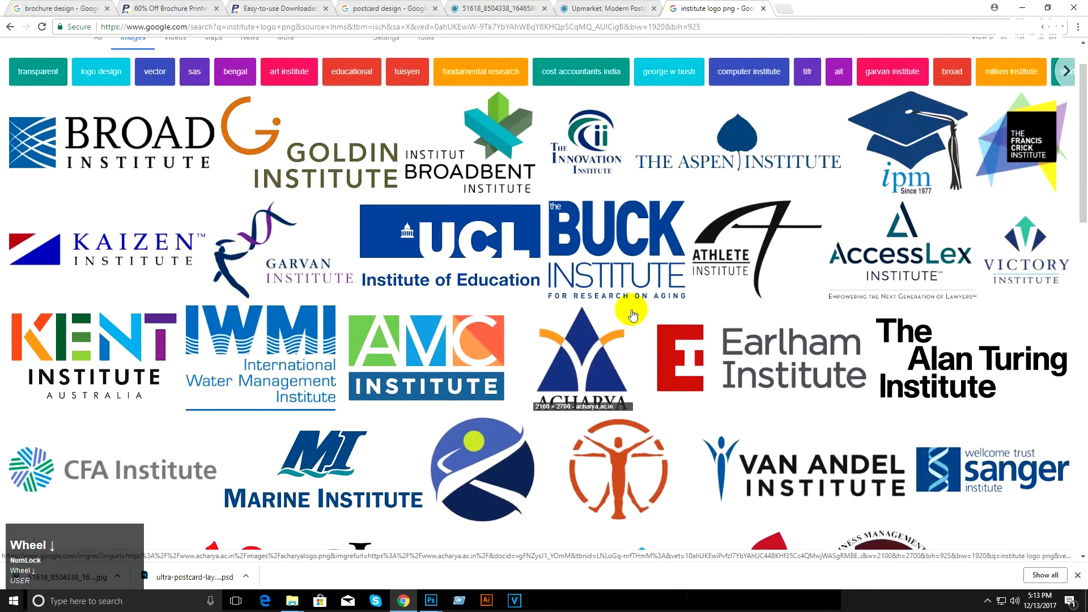
scroll(634, 315, down, 3)
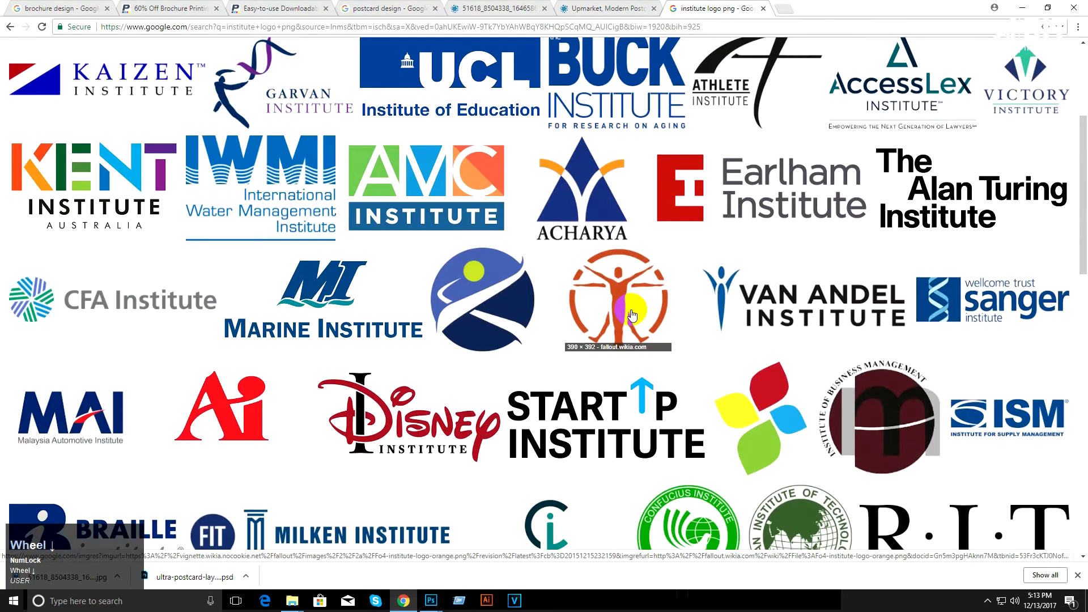
scroll(632, 316, down, 5)
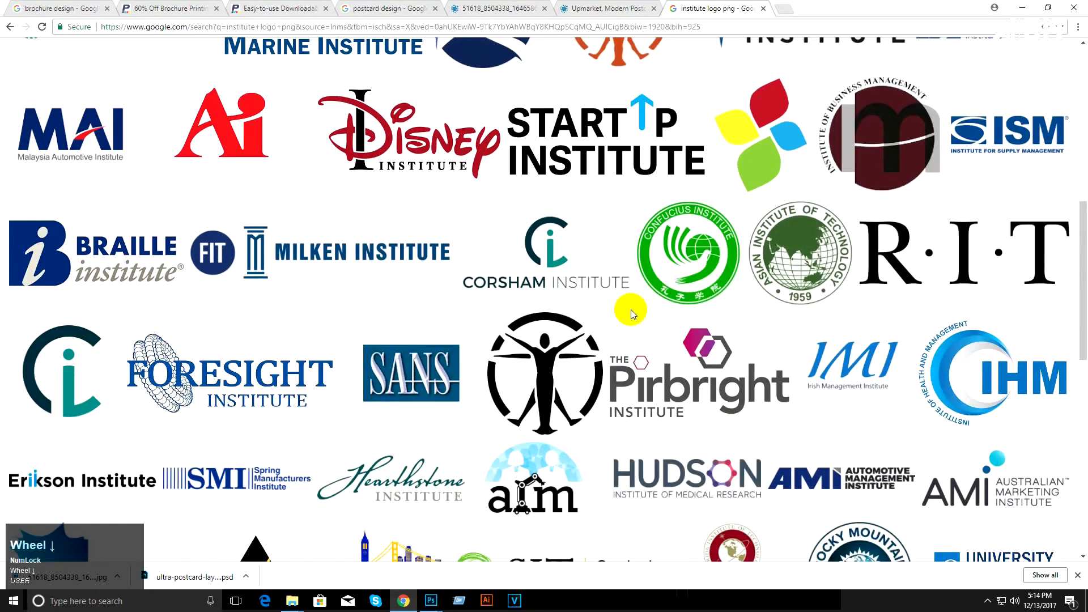
scroll(630, 309, down, 2)
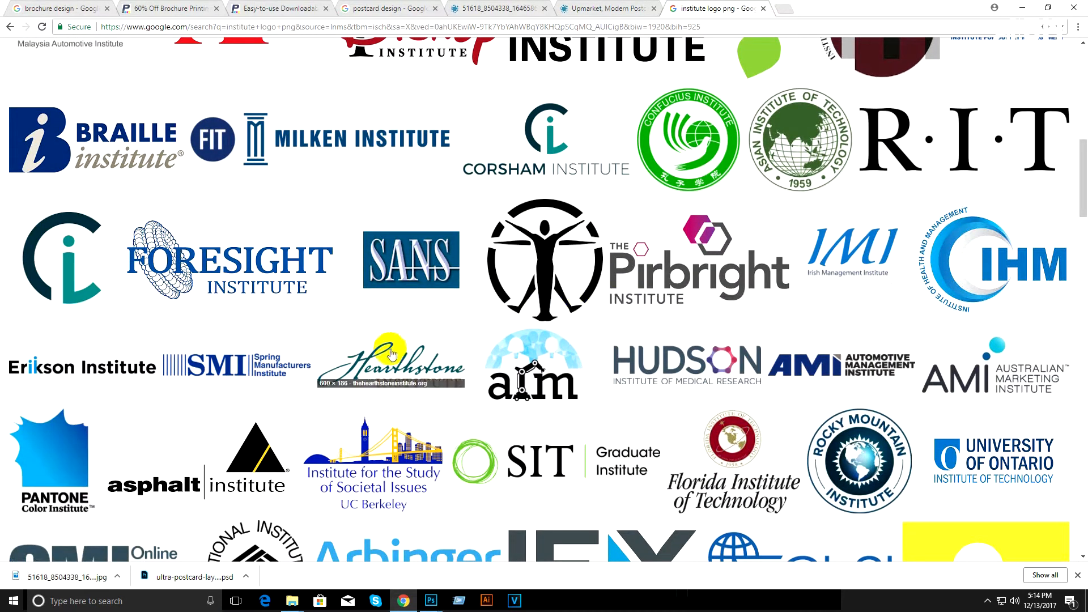
scroll(397, 350, down, 4)
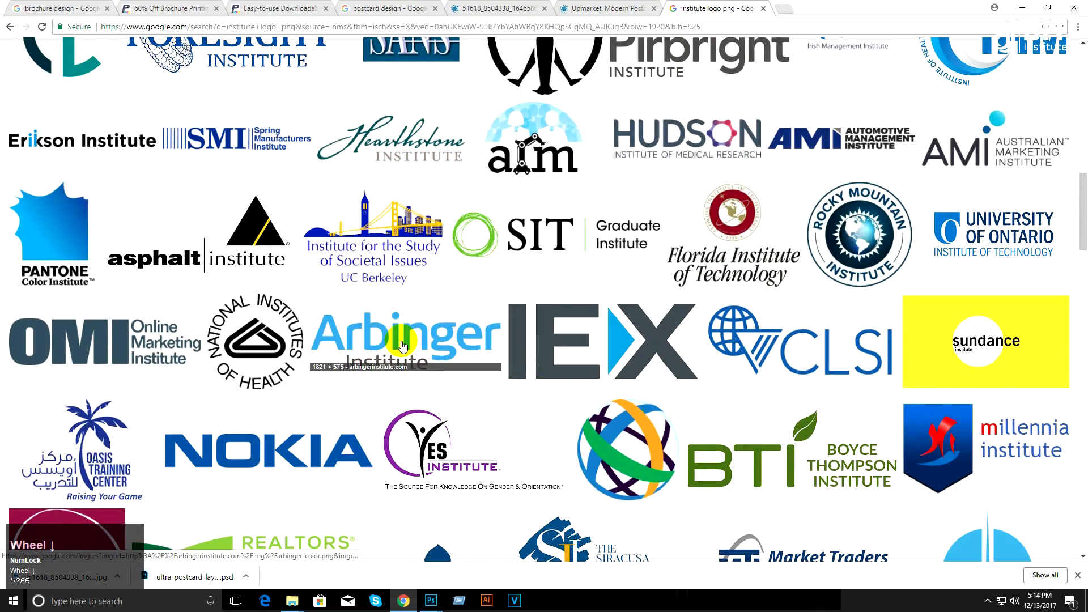
scroll(403, 346, down, 2)
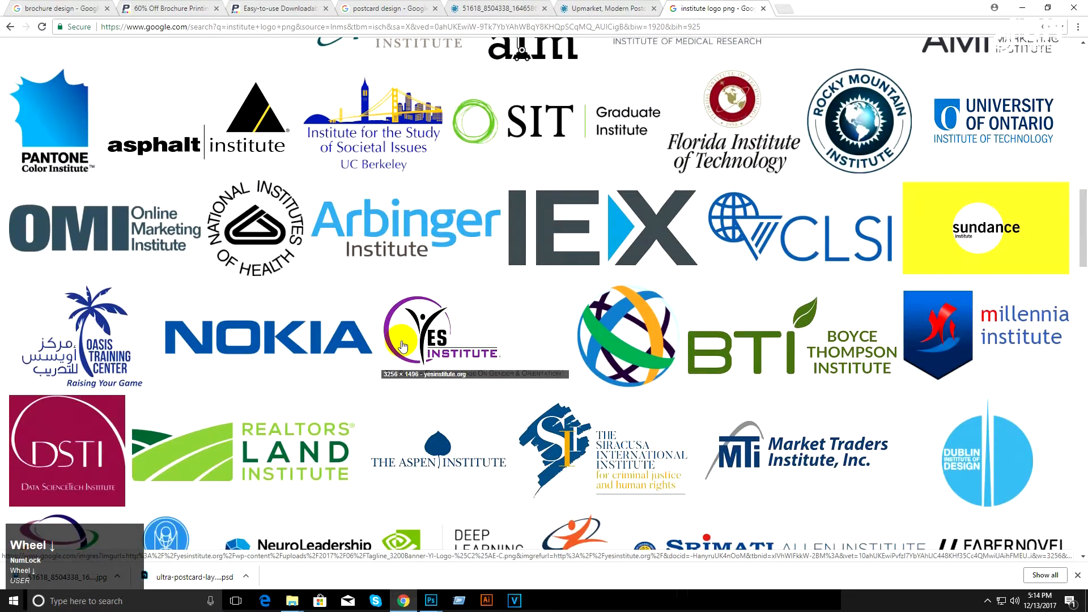
scroll(252, 380, down, 2)
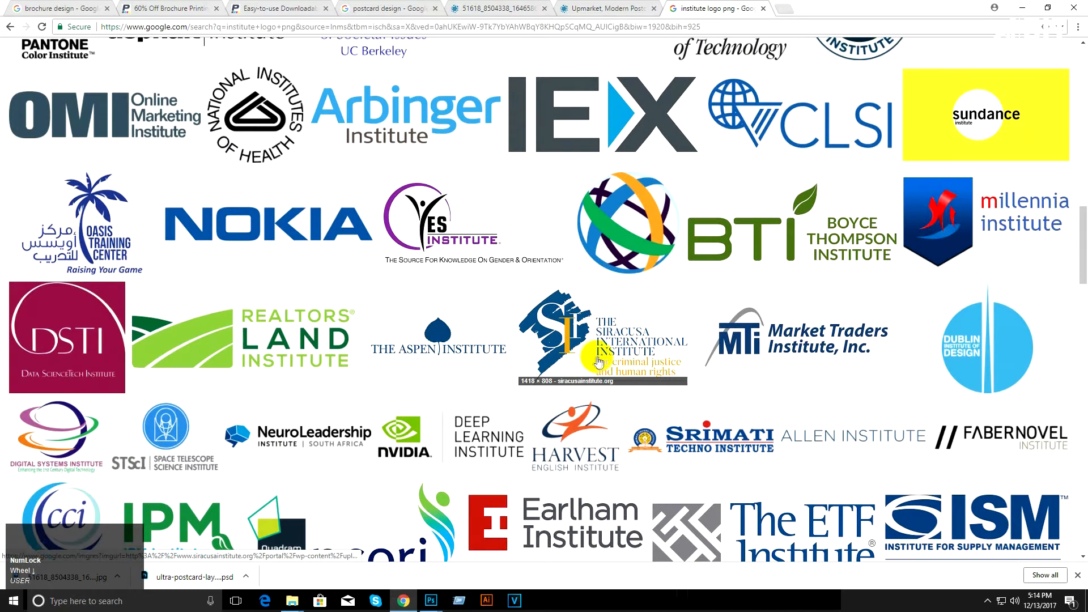
click(178, 323)
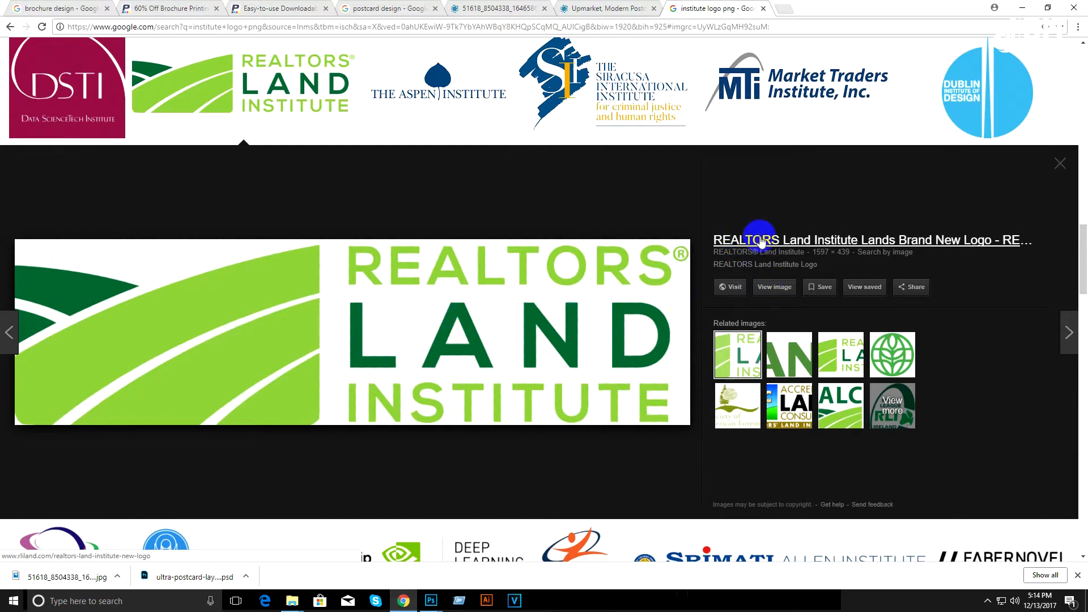
click(771, 288)
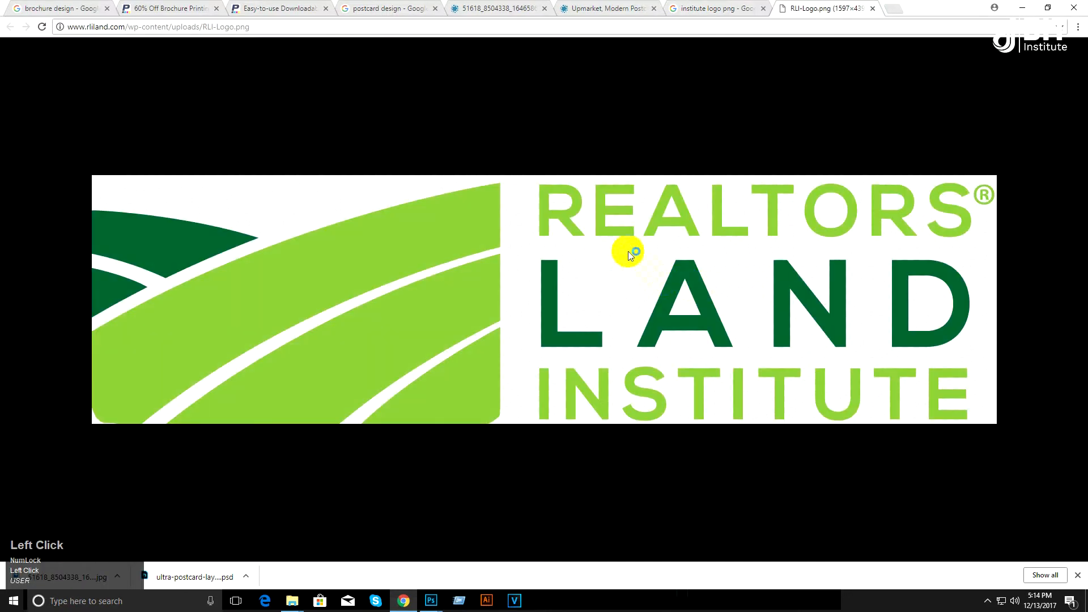
Step: Save the logo image as RLI-Logo.png in a new folder named Logo inside "How to create post card"
right_click(610, 225)
click(653, 250)
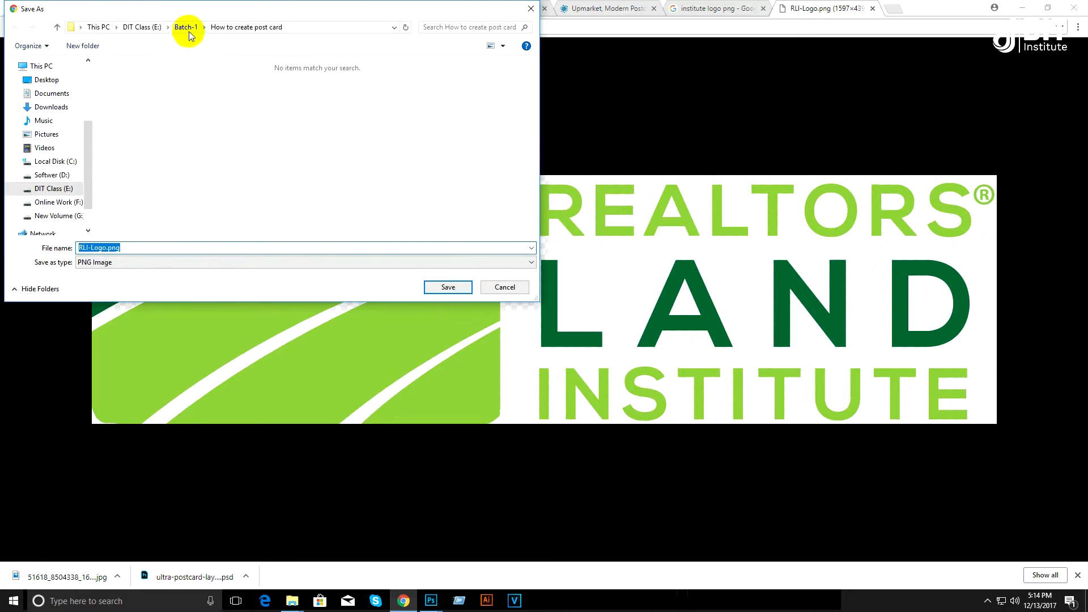
right_click(239, 147)
click(299, 266)
click(379, 267)
text(Logo)
key(Return)
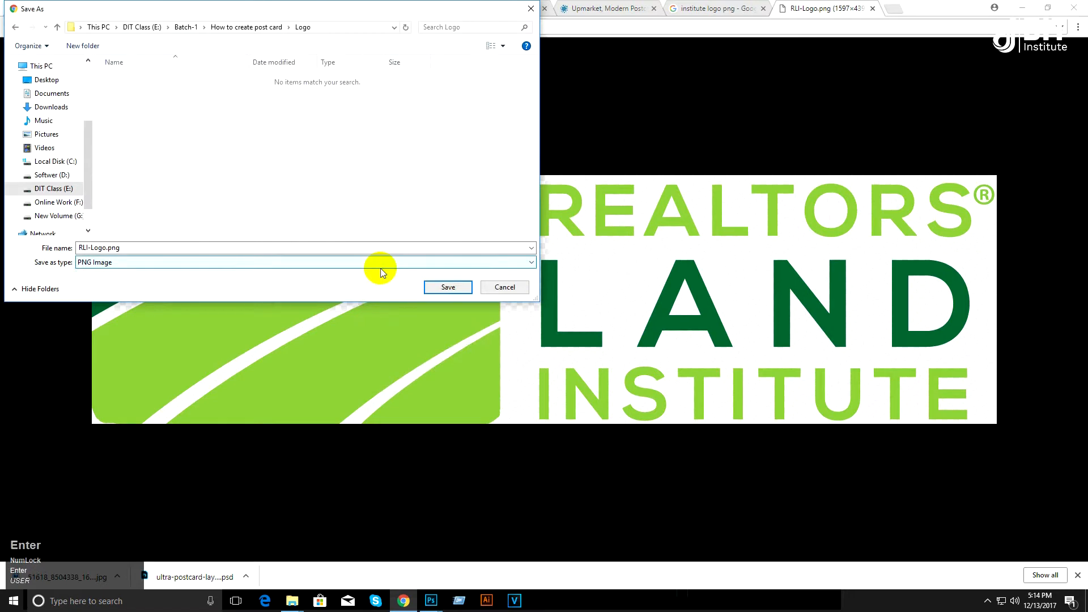
click(449, 286)
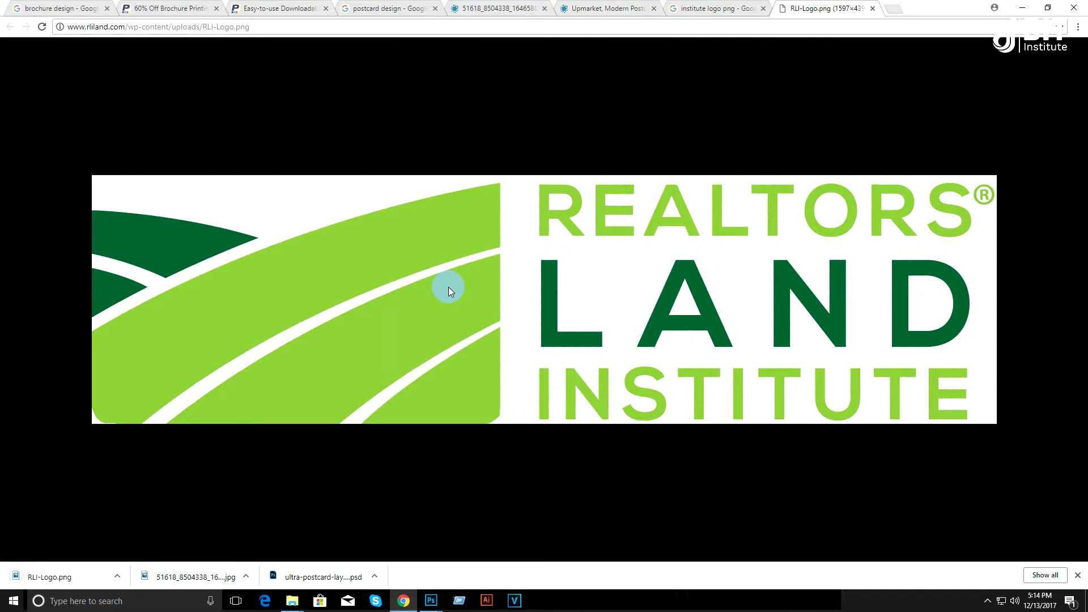
Step: Switch to Photoshop to look at the card in the 4x6 postcard template, then return to Chrome's logo search results
click(729, 8)
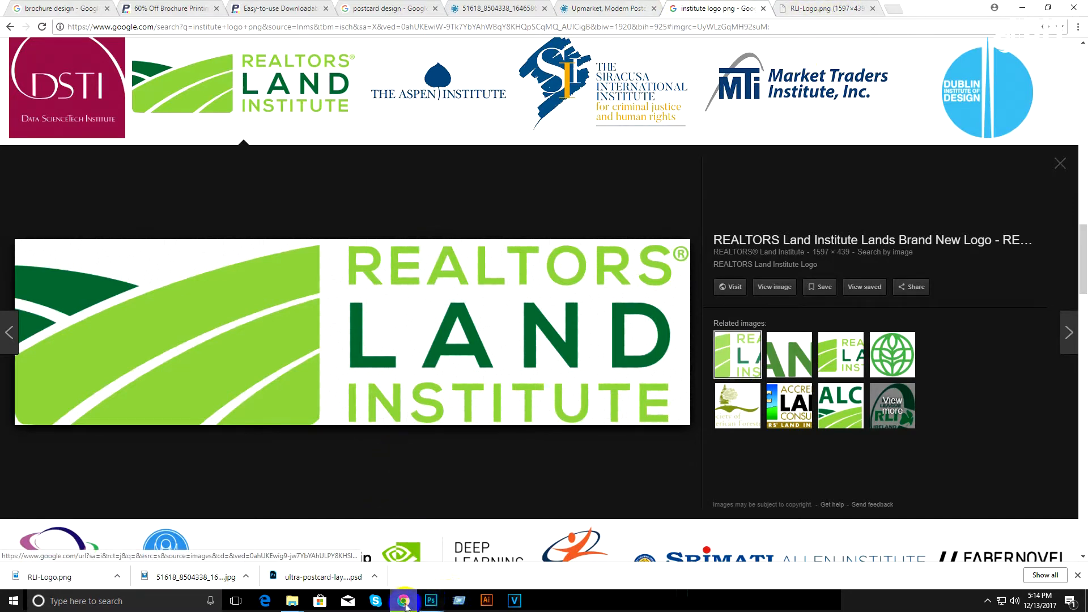
click(430, 601)
click(459, 558)
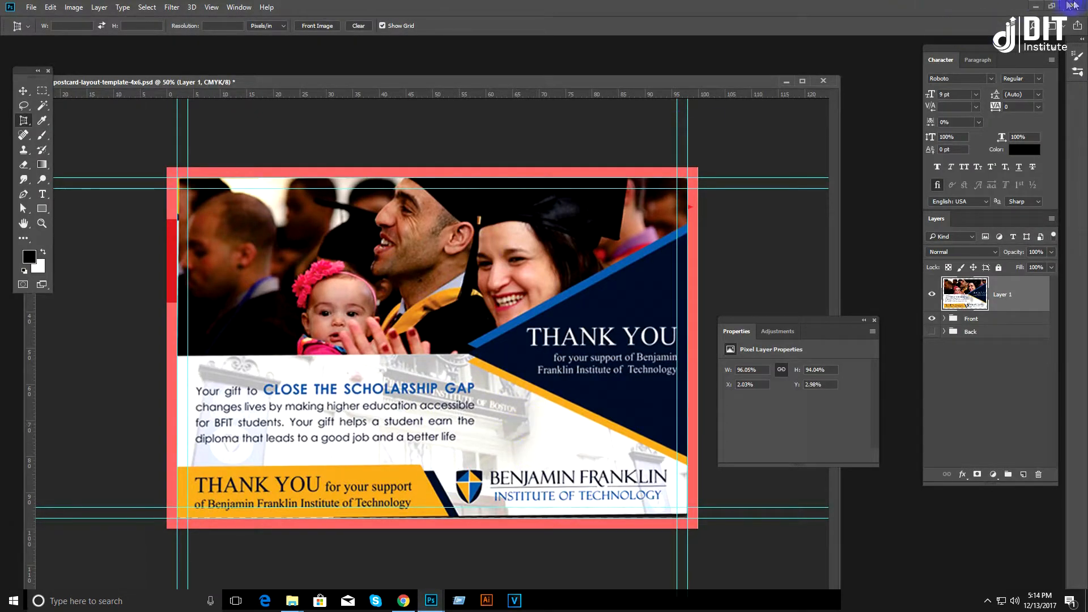
click(1036, 7)
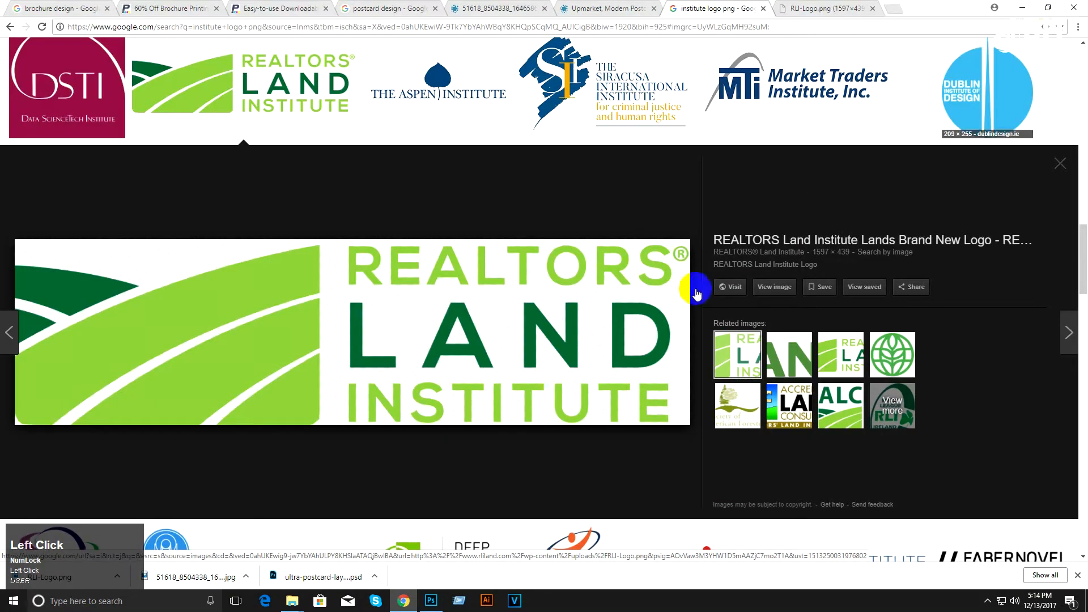
Step: Search Google for "free images" in a new browser tab
click(892, 13)
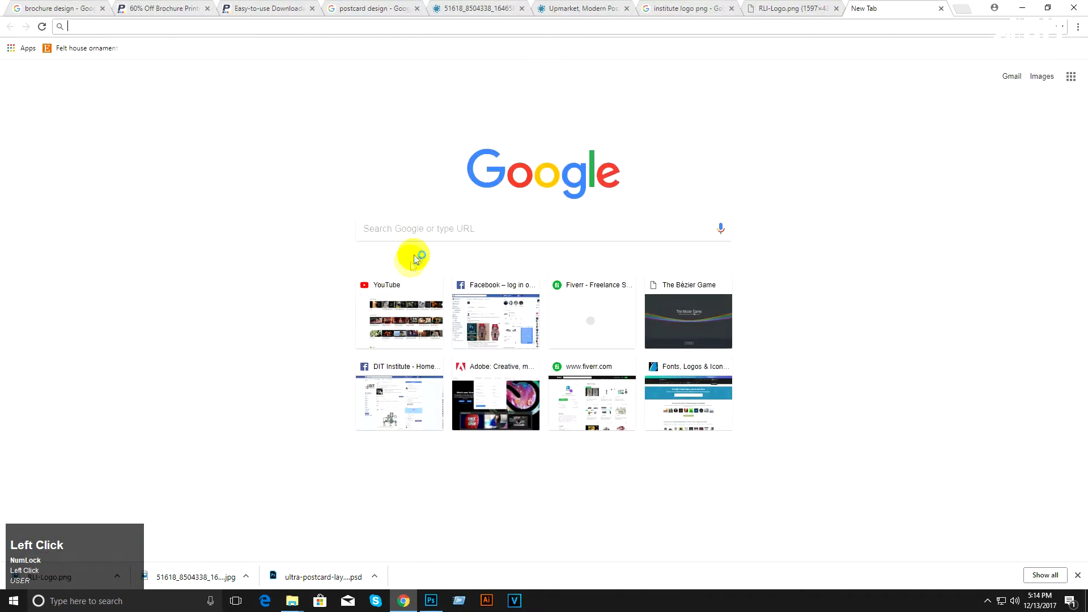
text(free ima)
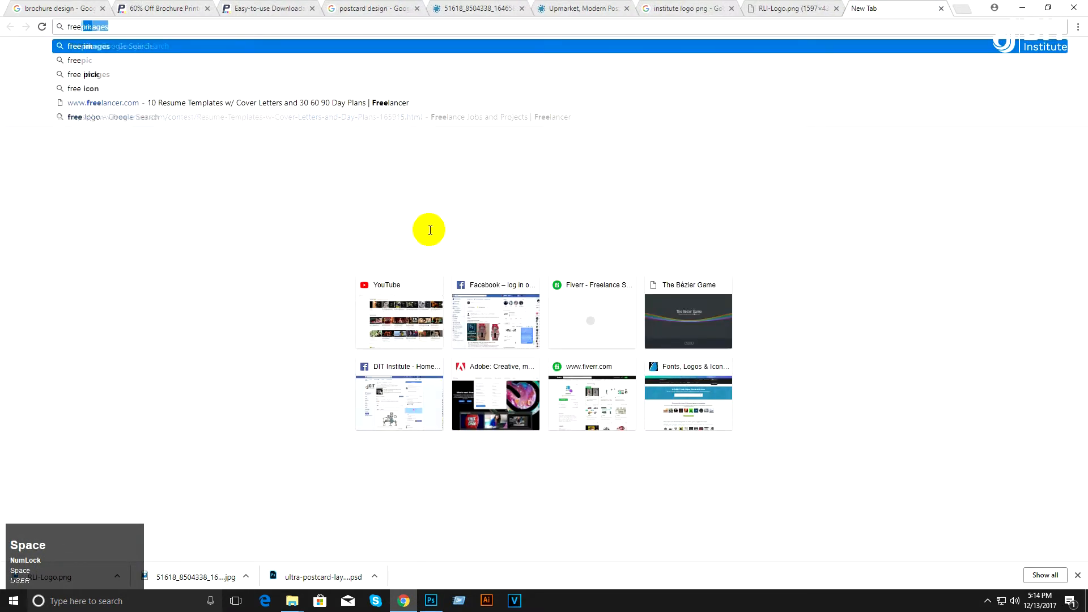
text(ges)
key(Return)
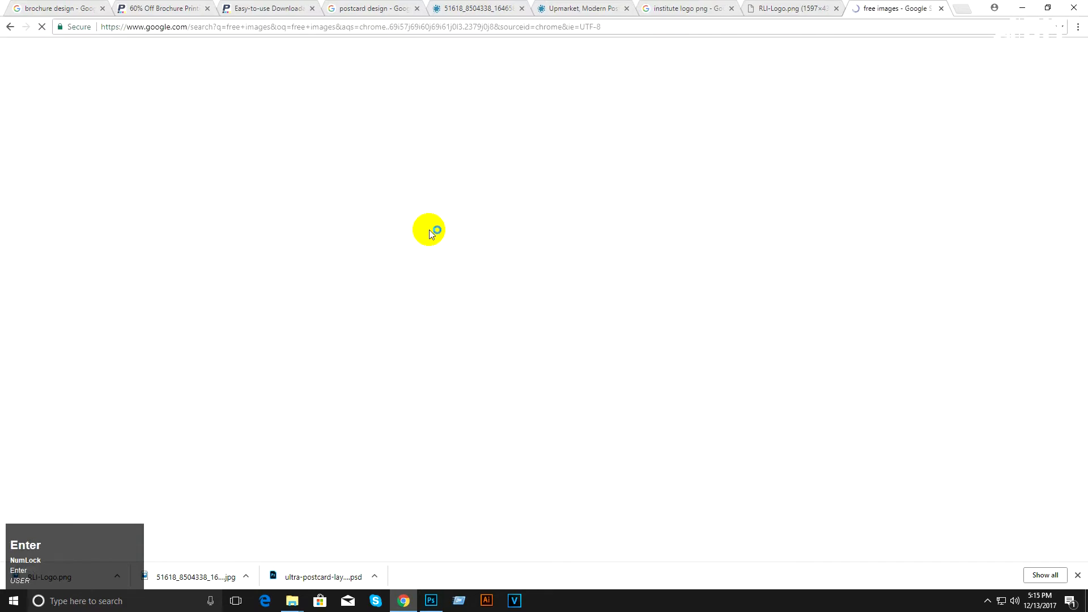
Step: Open the Pixabay site from the results in a separate tab and search it for "student"
right_click(143, 192)
click(160, 198)
click(891, 10)
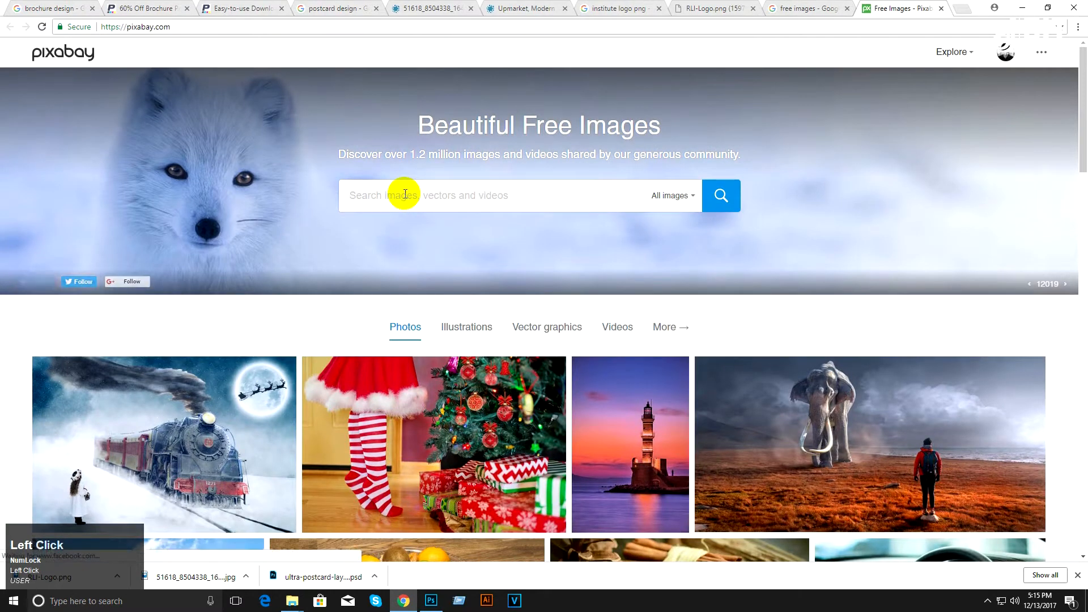
text(student)
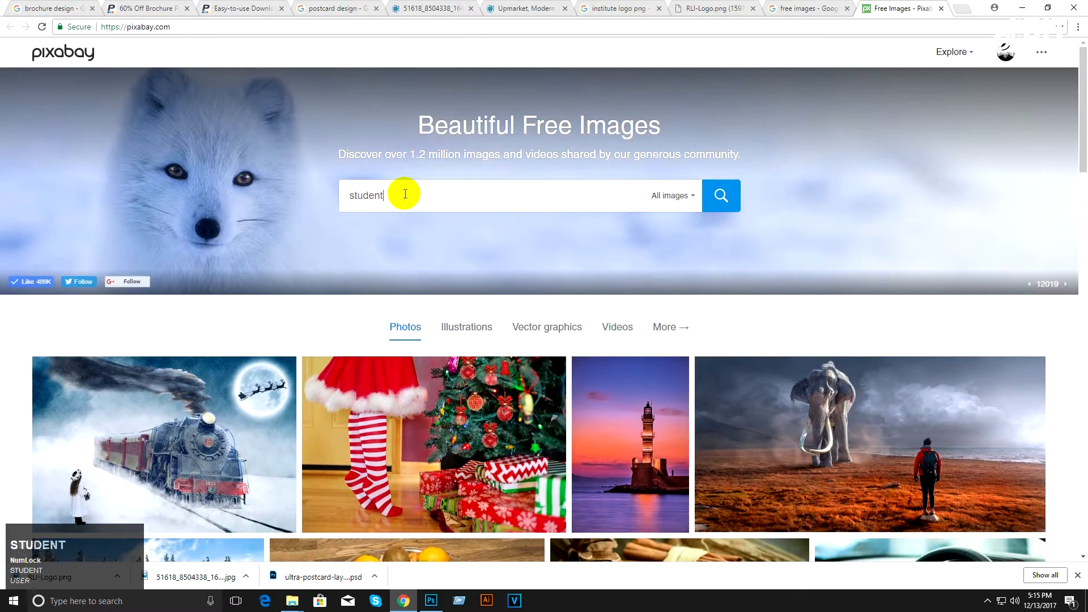
key(Return)
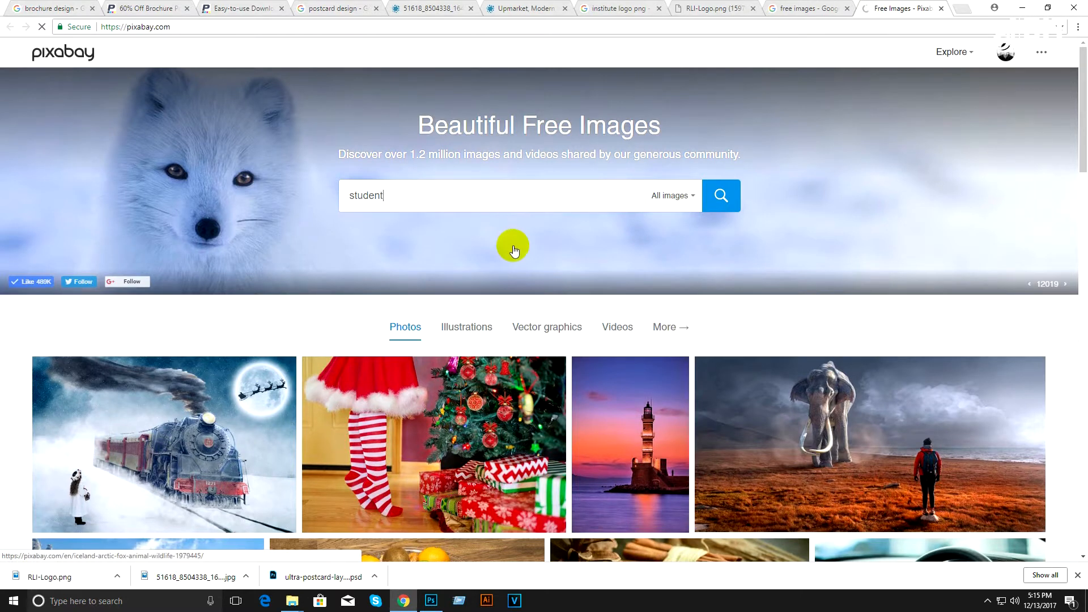
Step: Try to run the "student" search on Pixabay and look through its home page photos
click(720, 194)
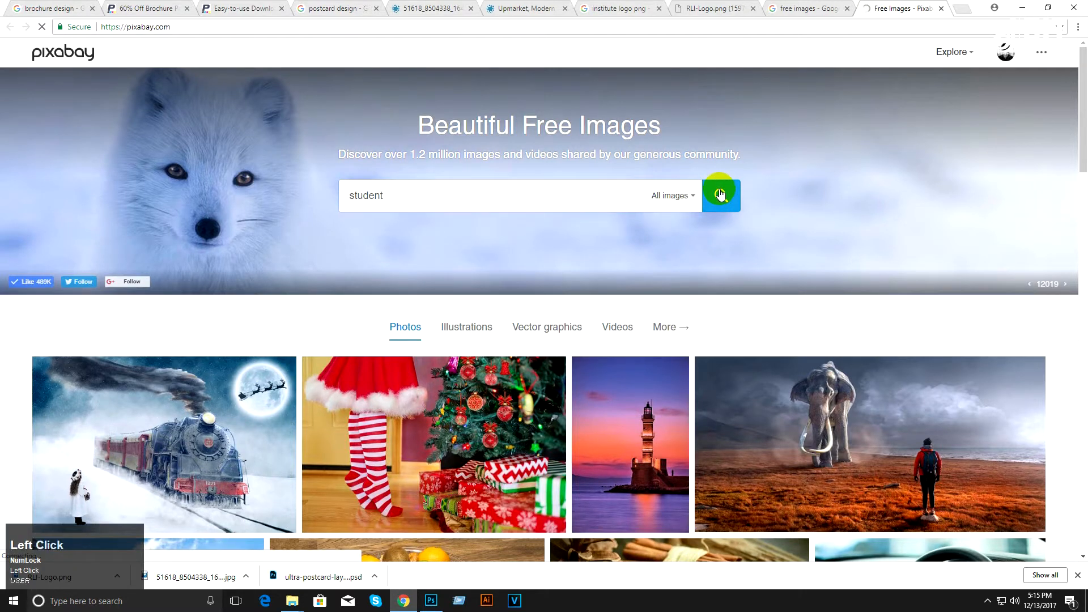
scroll(522, 376, down, 4)
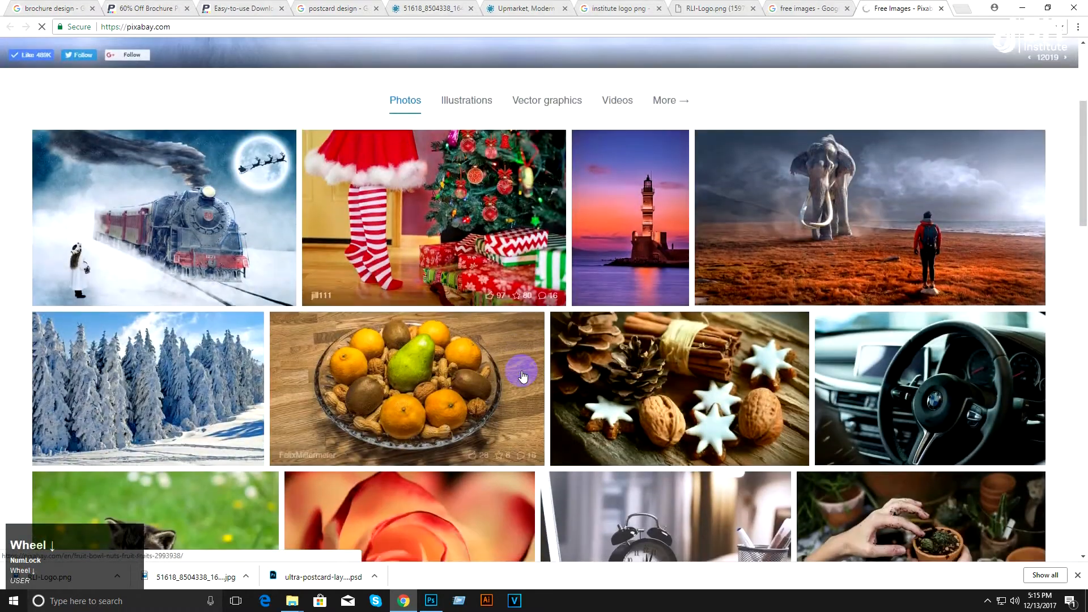
scroll(523, 376, up, 4)
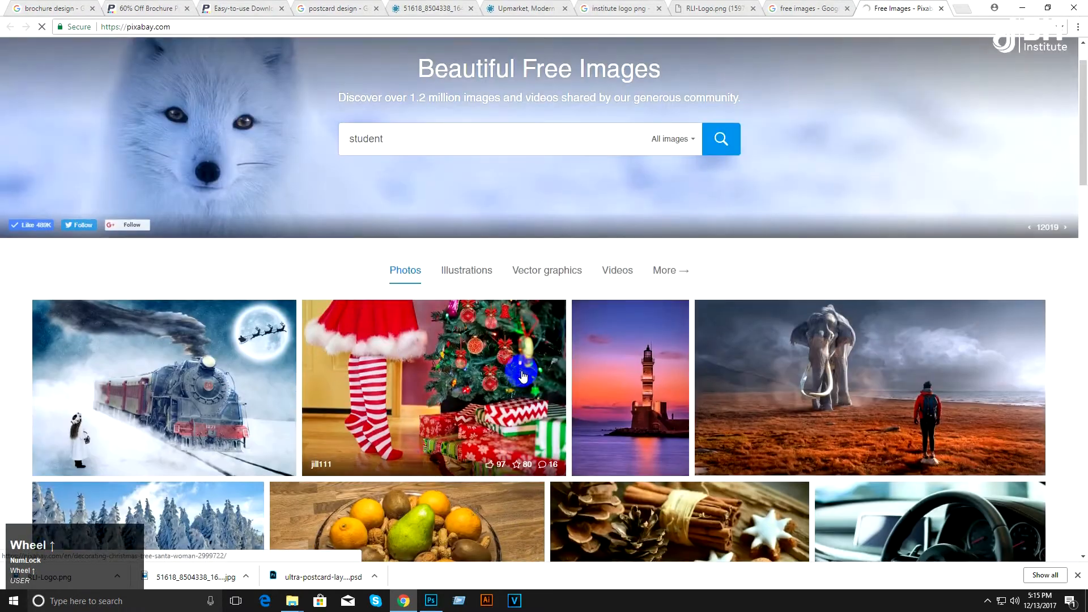
scroll(552, 319, down, 5)
scroll(551, 319, up, 5)
click(720, 197)
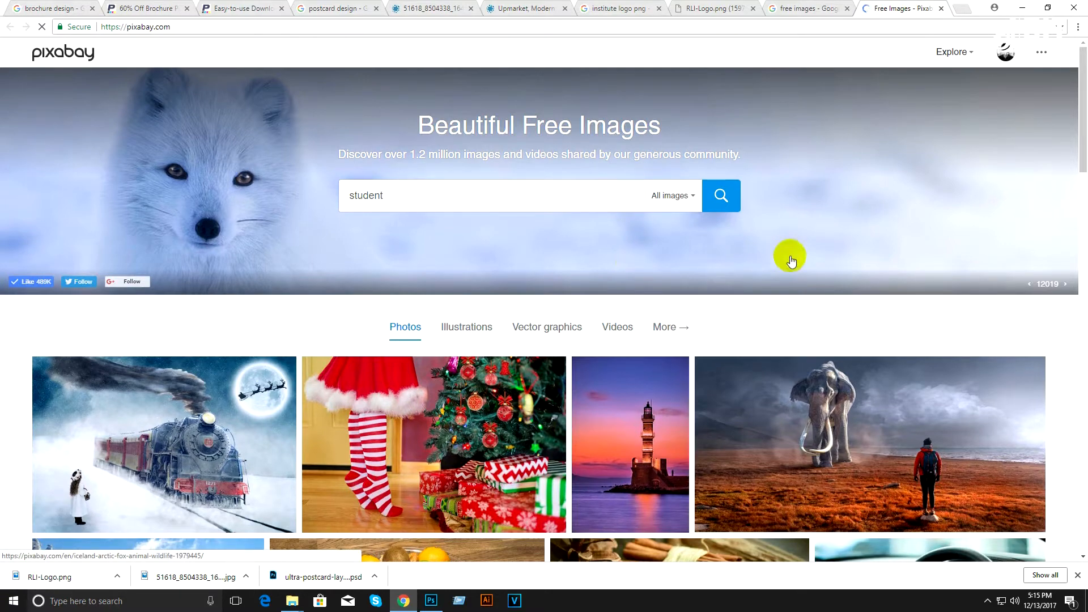
click(812, 8)
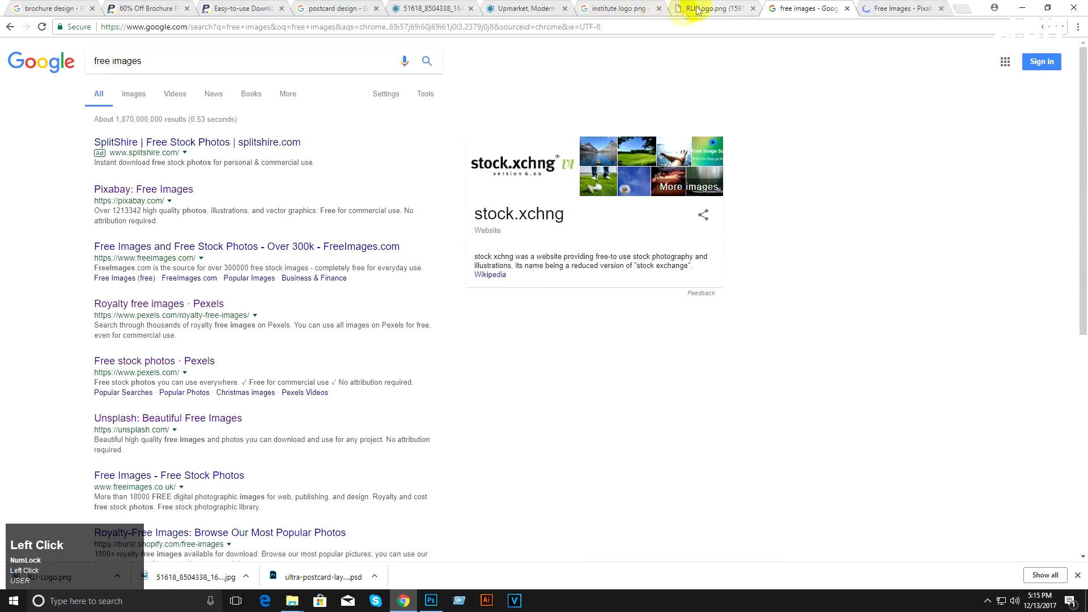
click(898, 8)
scroll(460, 389, down, 15)
scroll(460, 389, down, 3)
scroll(529, 384, up, 4)
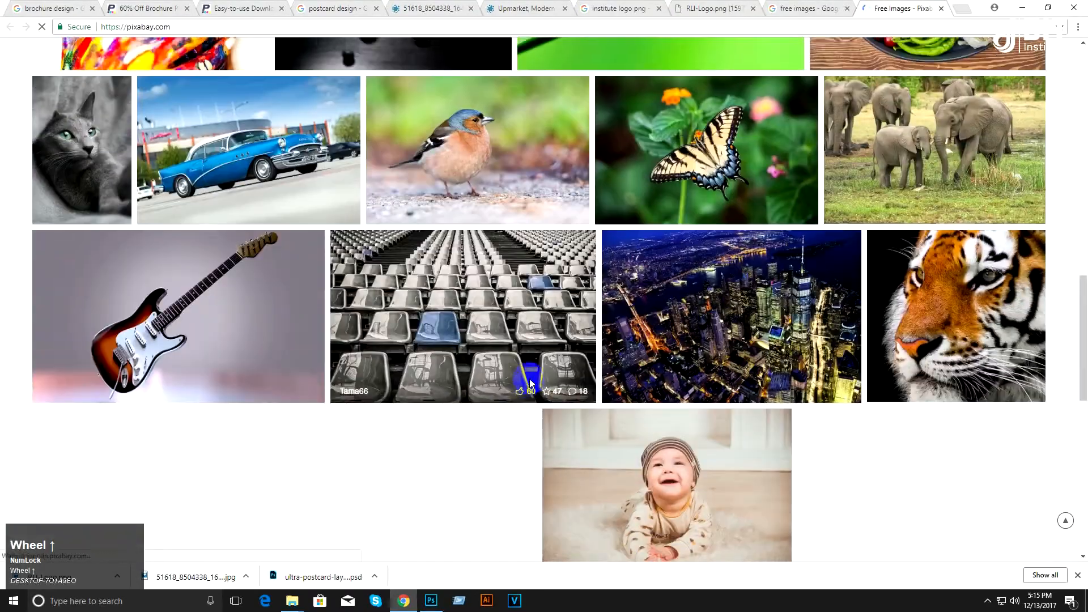
scroll(529, 384, up, 13)
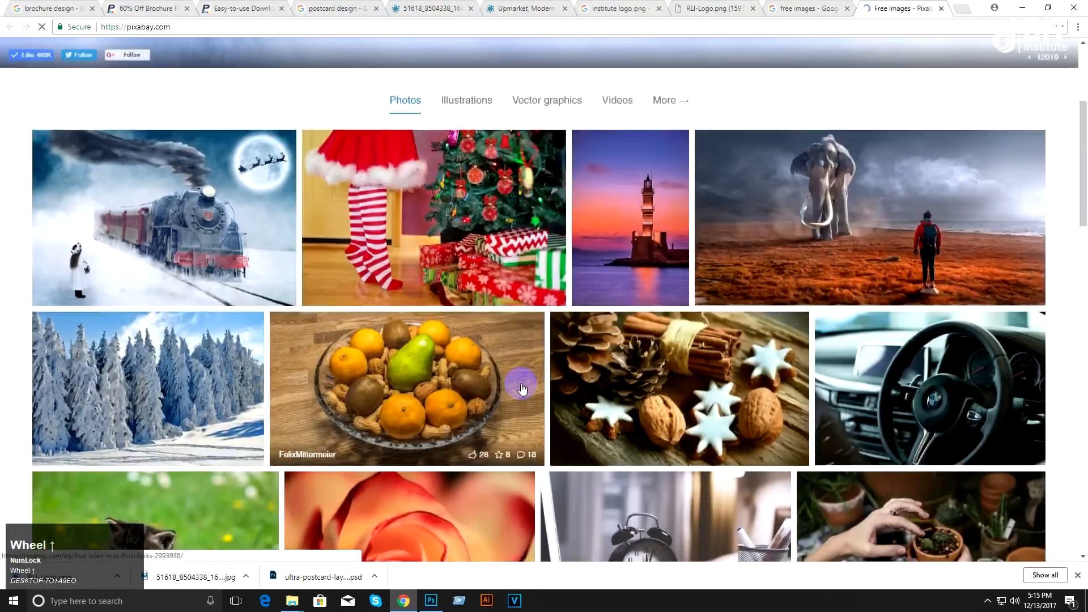
scroll(522, 388, up, 4)
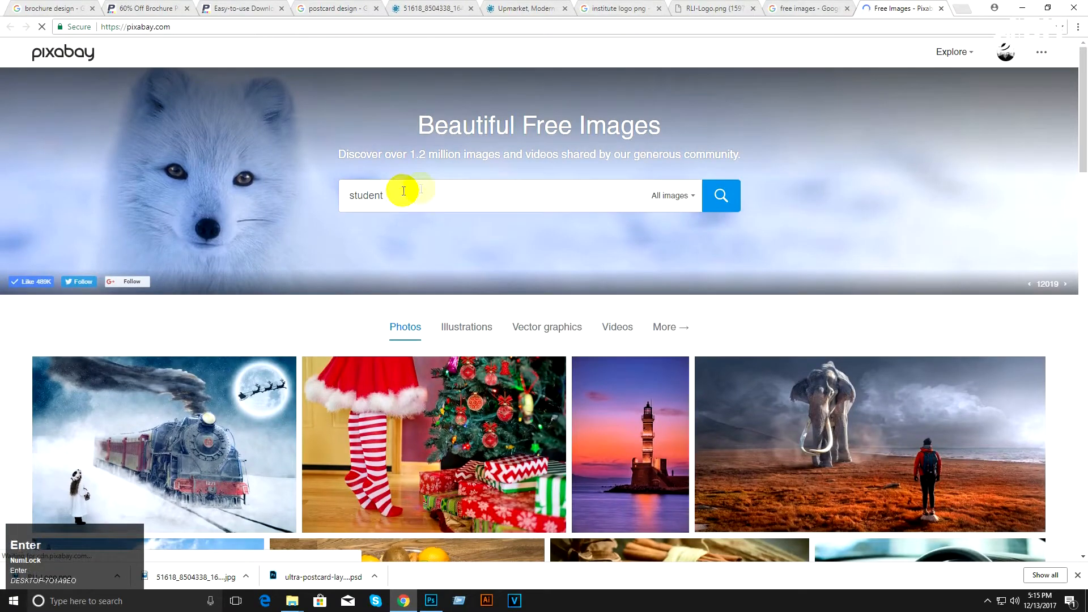
click(715, 197)
Step: Open the "Royalty free images" Pexels result from the Google search in a new tab and go back to Pixabay
click(788, 8)
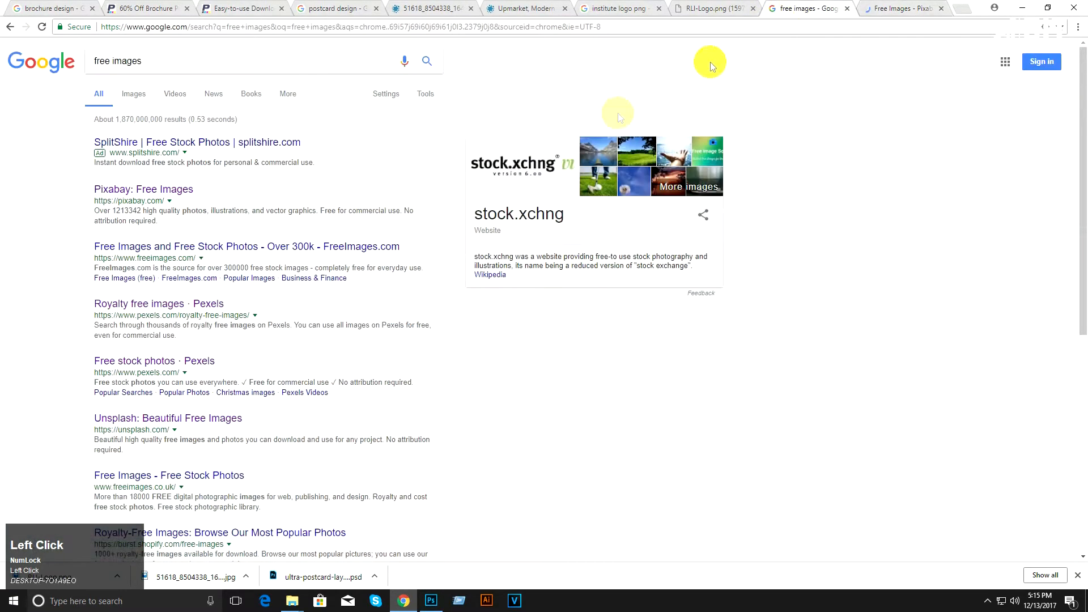
right_click(171, 305)
click(188, 313)
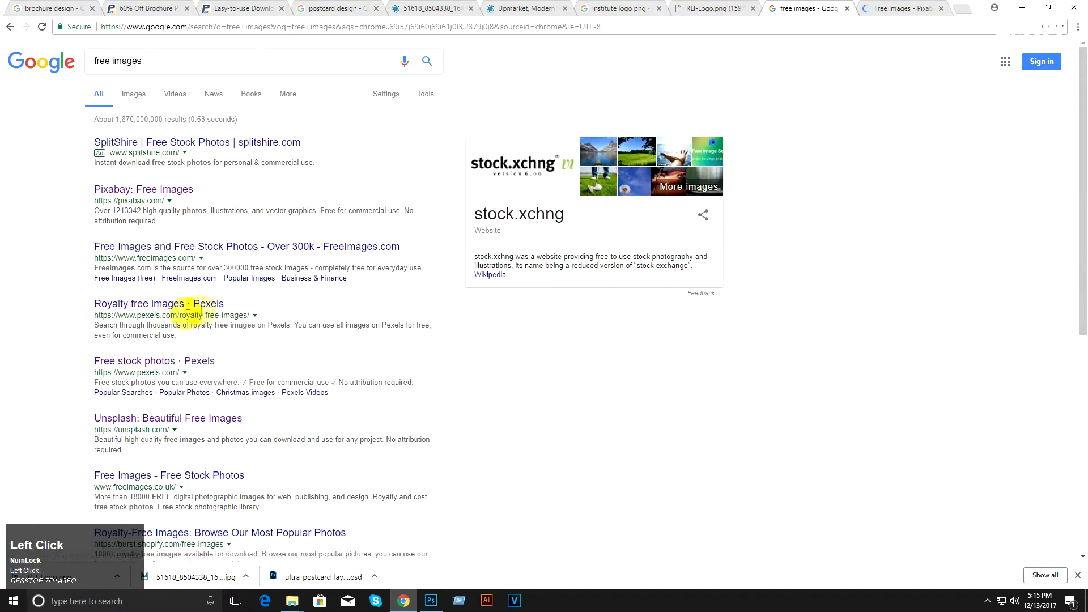
click(905, 9)
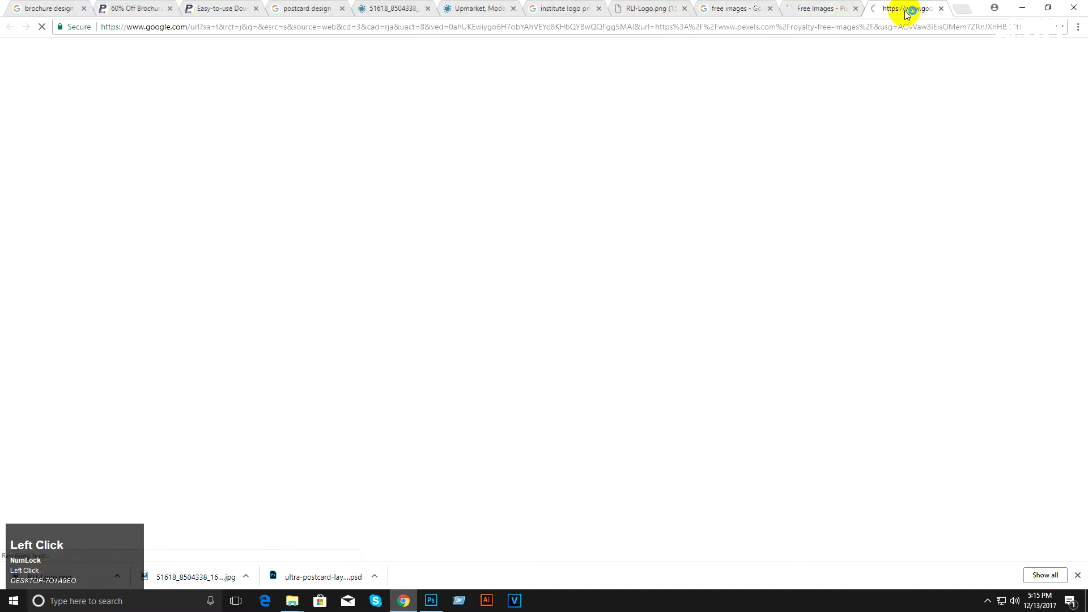
click(814, 7)
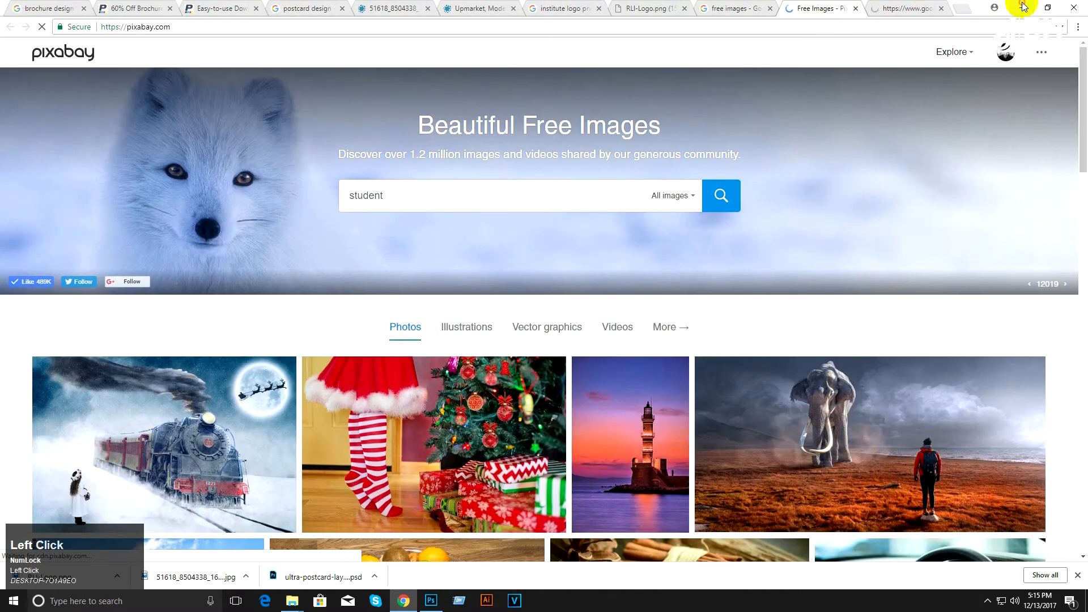
Step: Switch to Photoshop and expand the Front layer group of the 4x6 postcard template
click(1022, 8)
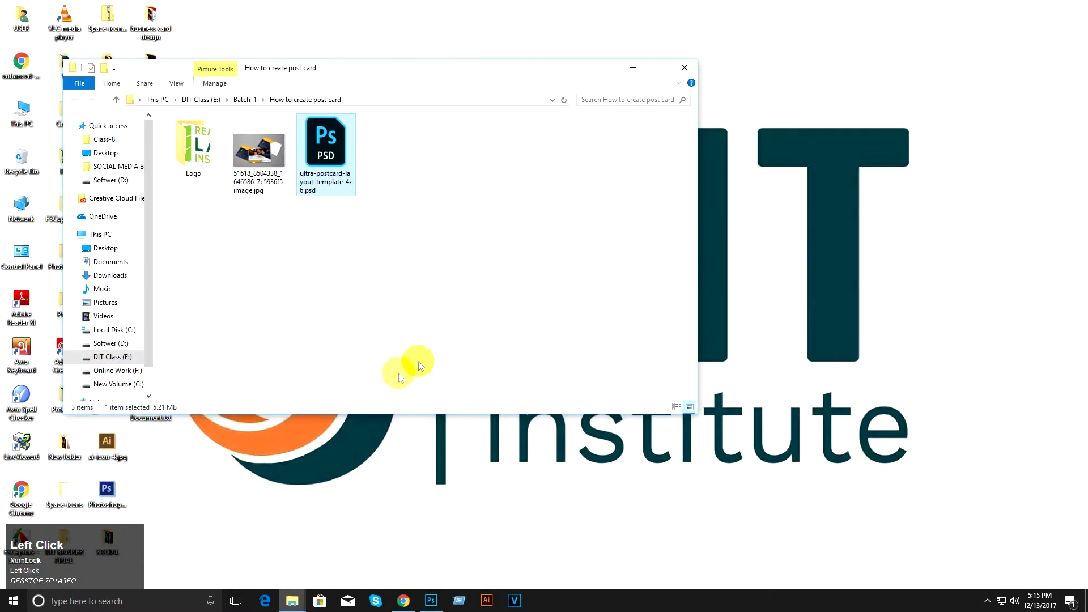
click(430, 601)
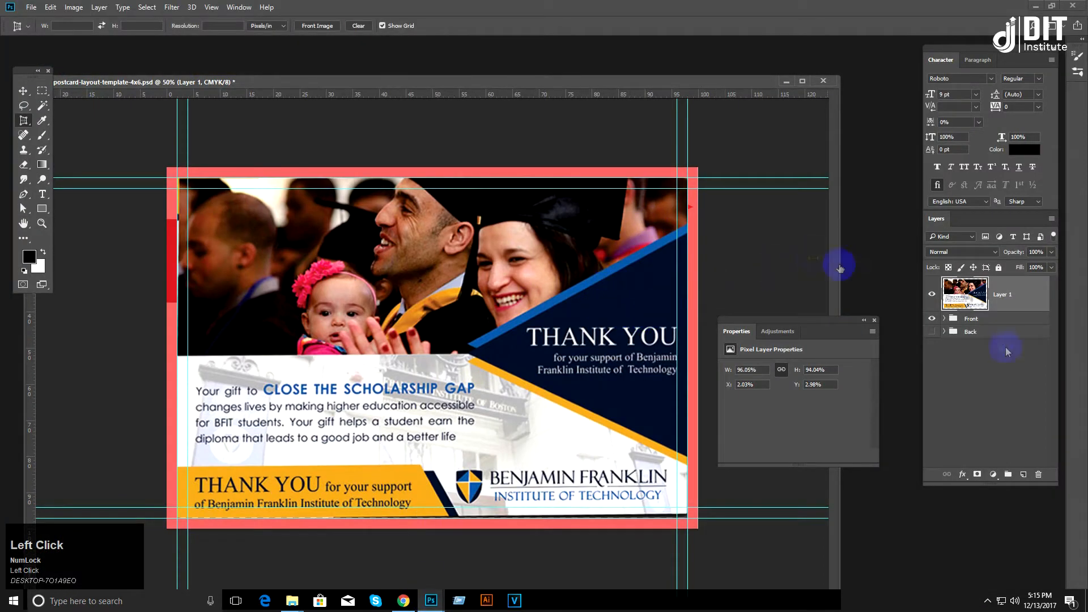
mouse_move(961, 322)
mouse_down()
mouse_move(973, 309)
mouse_move(972, 322)
mouse_move(948, 322)
mouse_up()
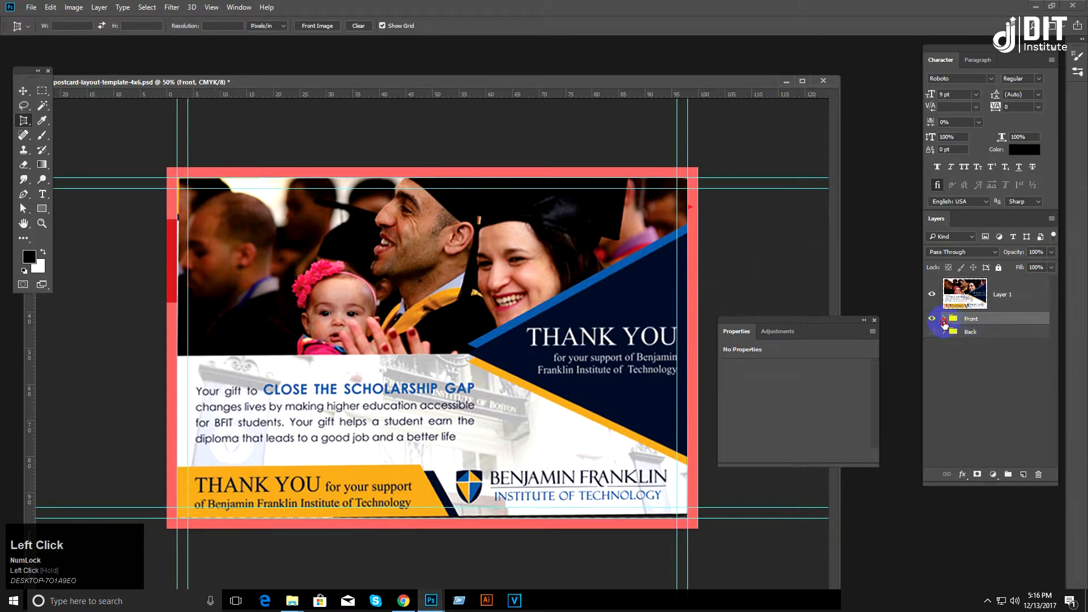
click(944, 318)
Step: Lower Layer 1 to 50% opacity to view the template guides beneath the card, and restore it to 100%
click(984, 298)
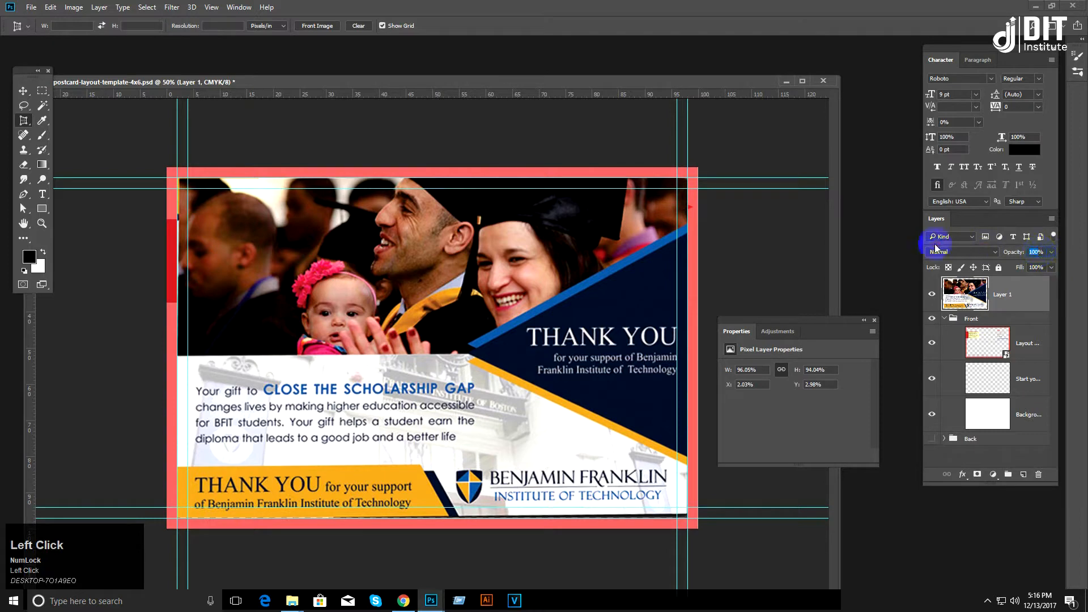
text(50)
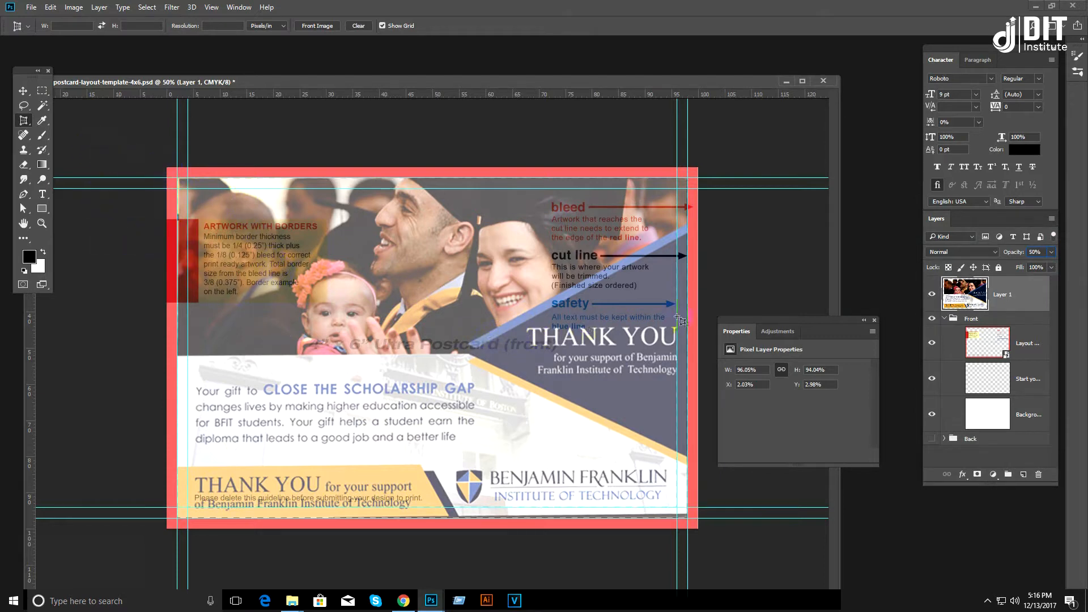
drag(1053, 253, 1061, 267)
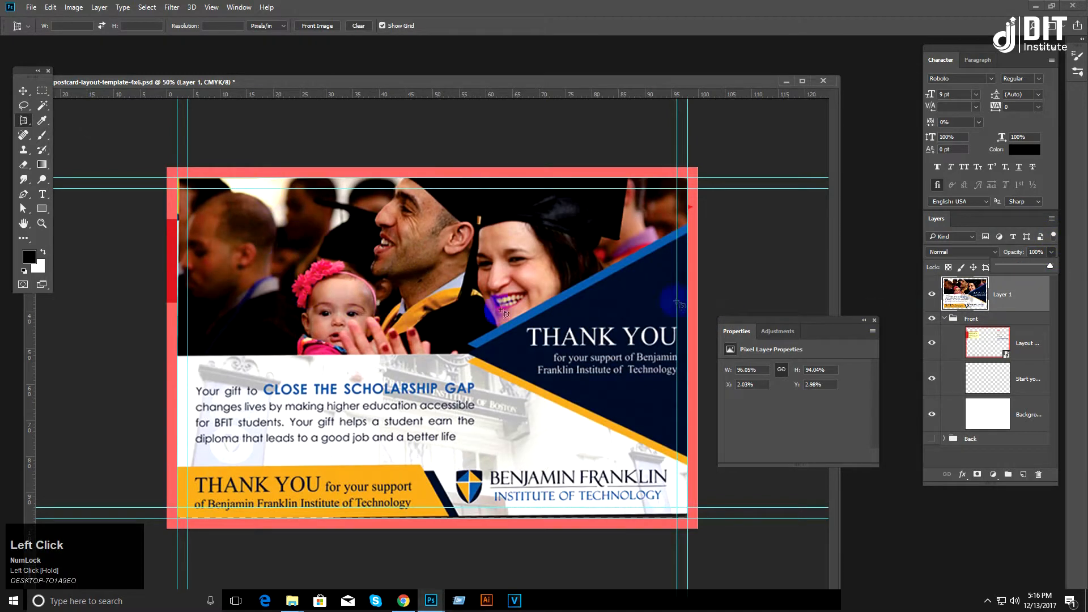
Step: Draw a black rectangle of about 1925 × 704 px over the card's upper photo area, nudge it up 6 px and name its layer Photo
click(42, 209)
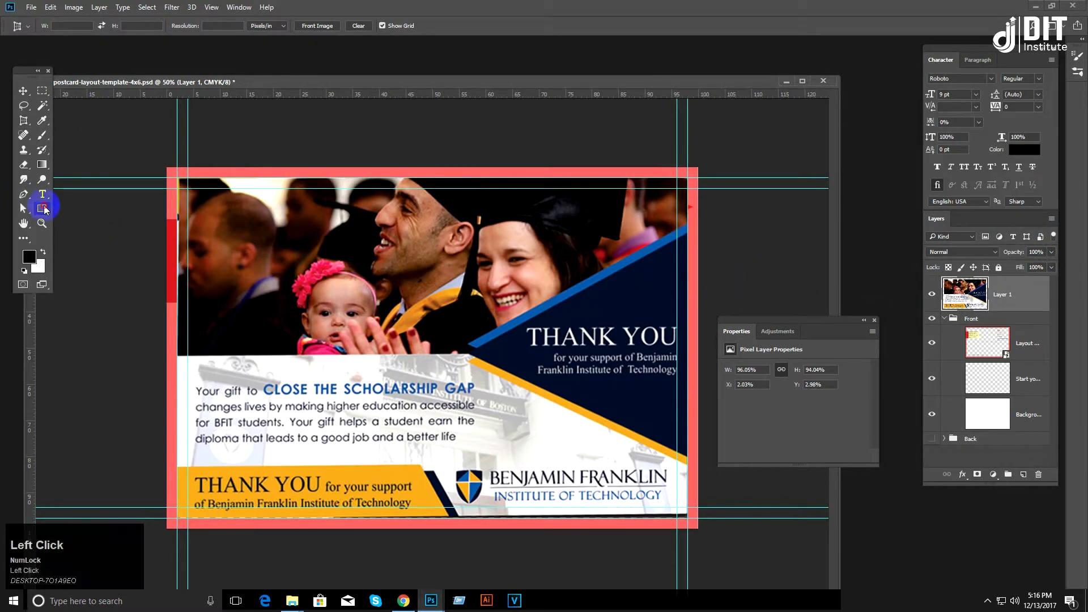
drag(162, 162, 706, 359)
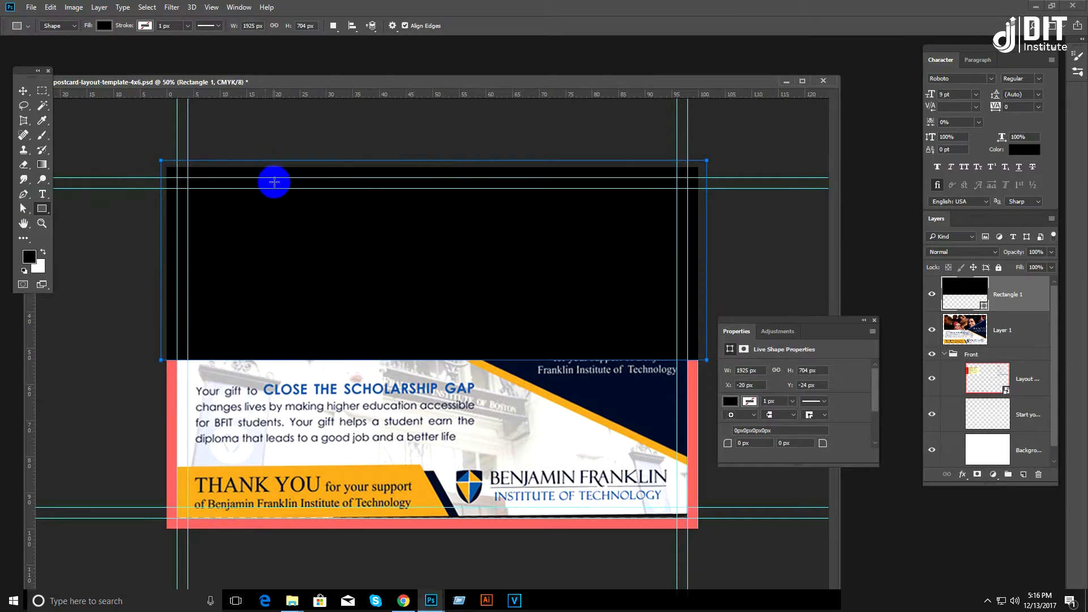
click(23, 91)
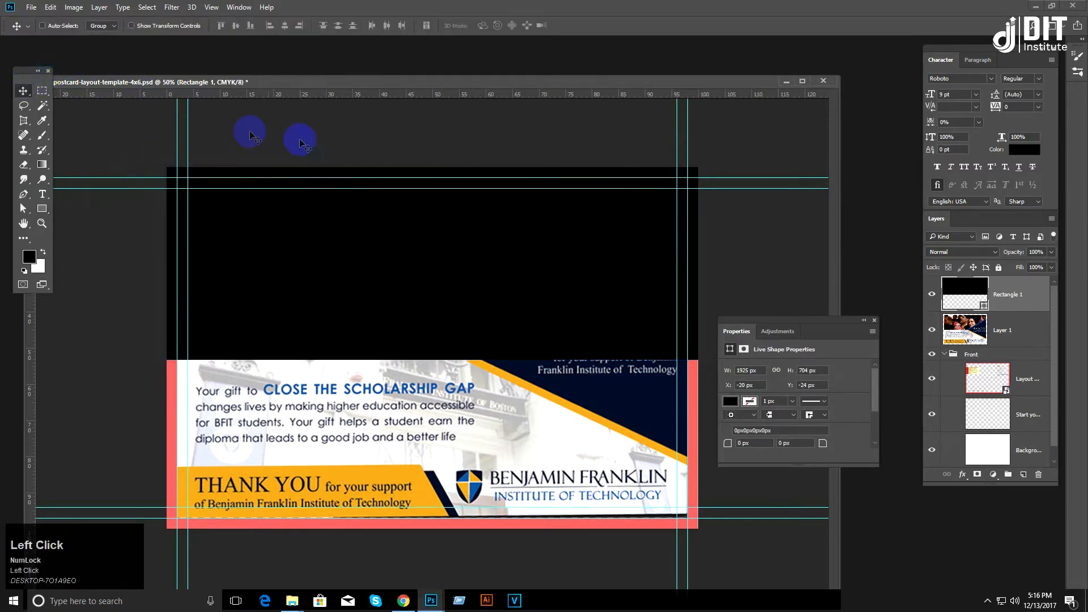
key(Up)
key(Up)
key(Up)
key(Up)
key(Up)
key(Up)
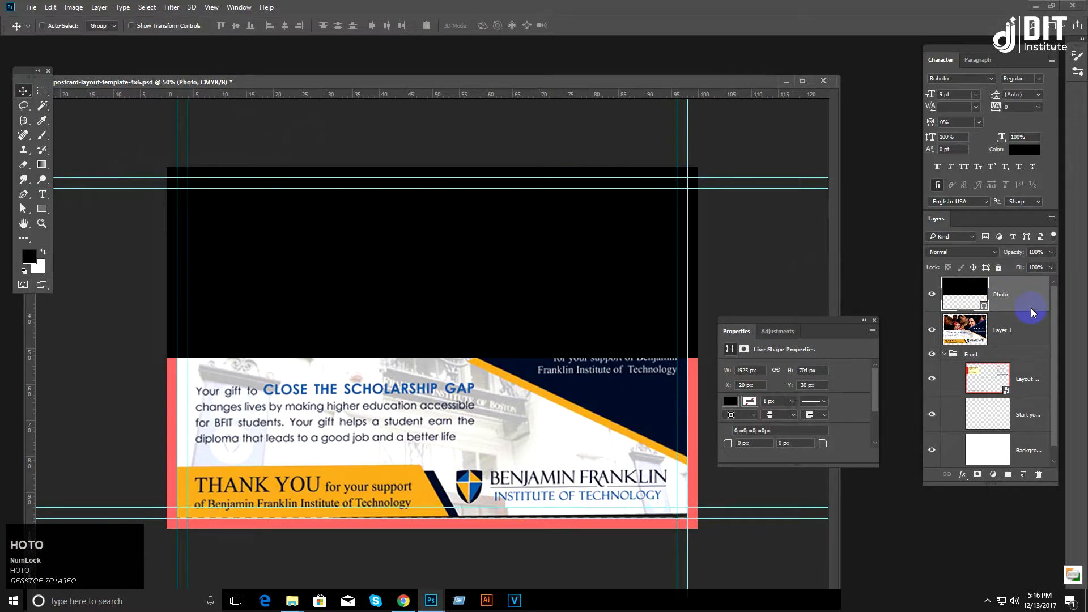
Step: Switch to Chrome, search Pexels for "student" and close the Pixabay tab
click(403, 601)
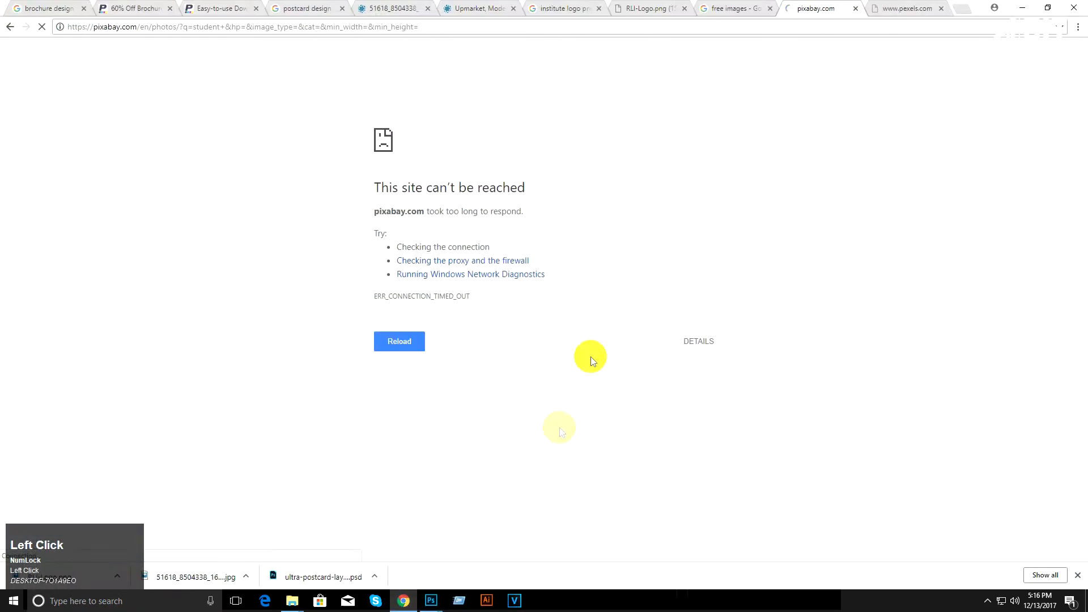
click(900, 12)
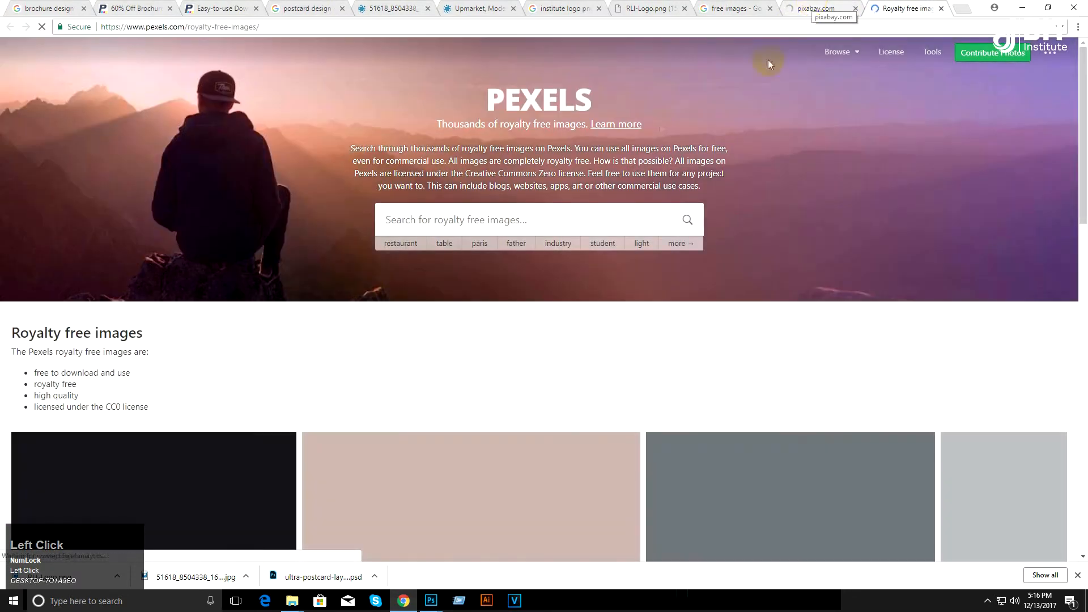
click(415, 218)
text(student)
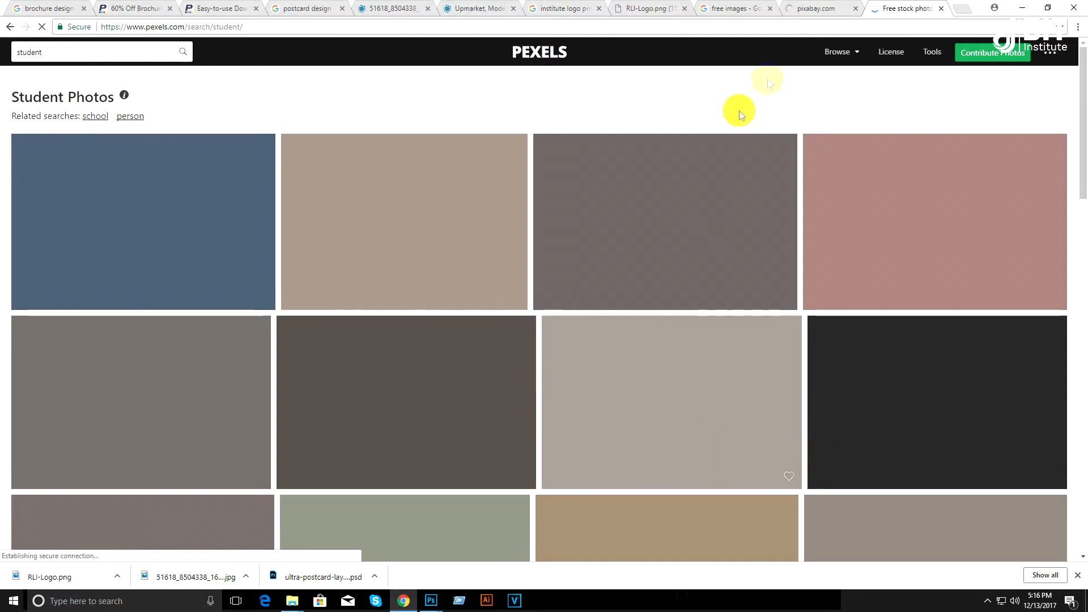
click(798, 11)
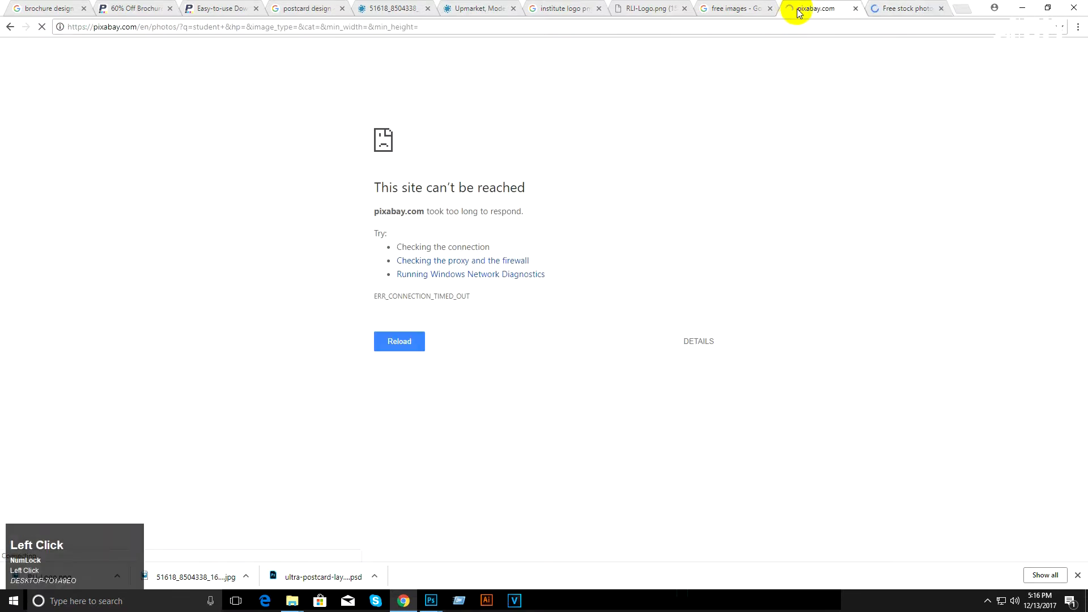
click(855, 9)
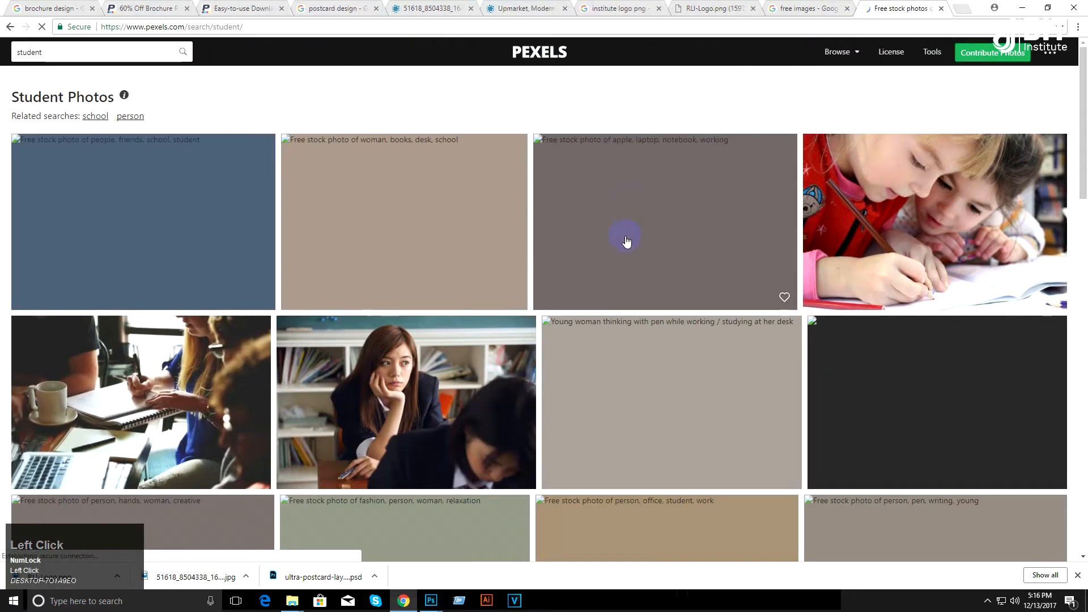
Step: Find the photo of a bearded man sitting in a crowded room among the Pexels student results and open its page in a new tab
scroll(626, 241, down, 5)
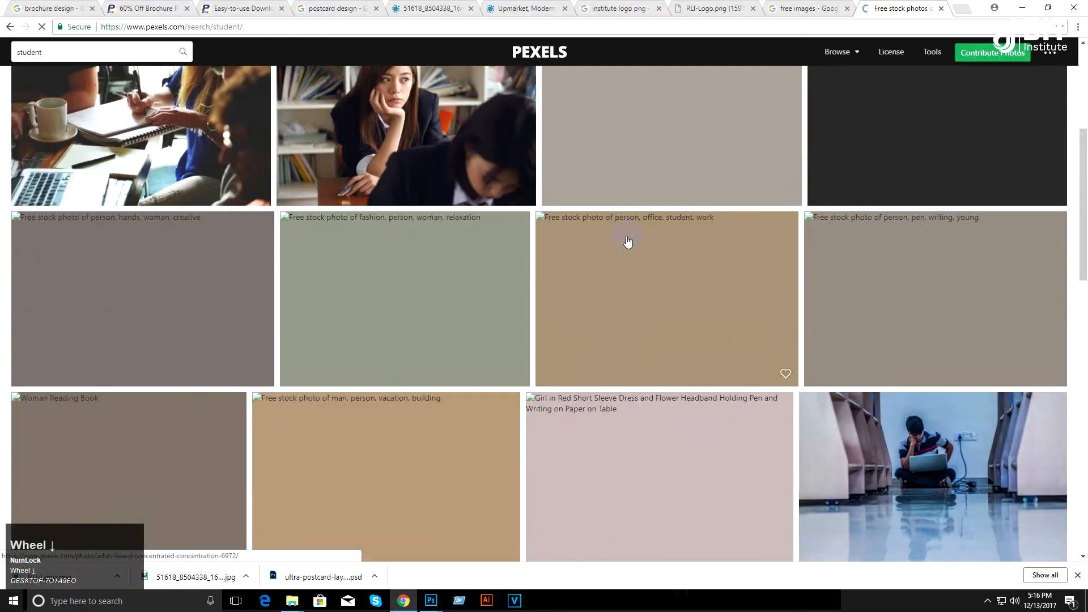
scroll(627, 242, down, 10)
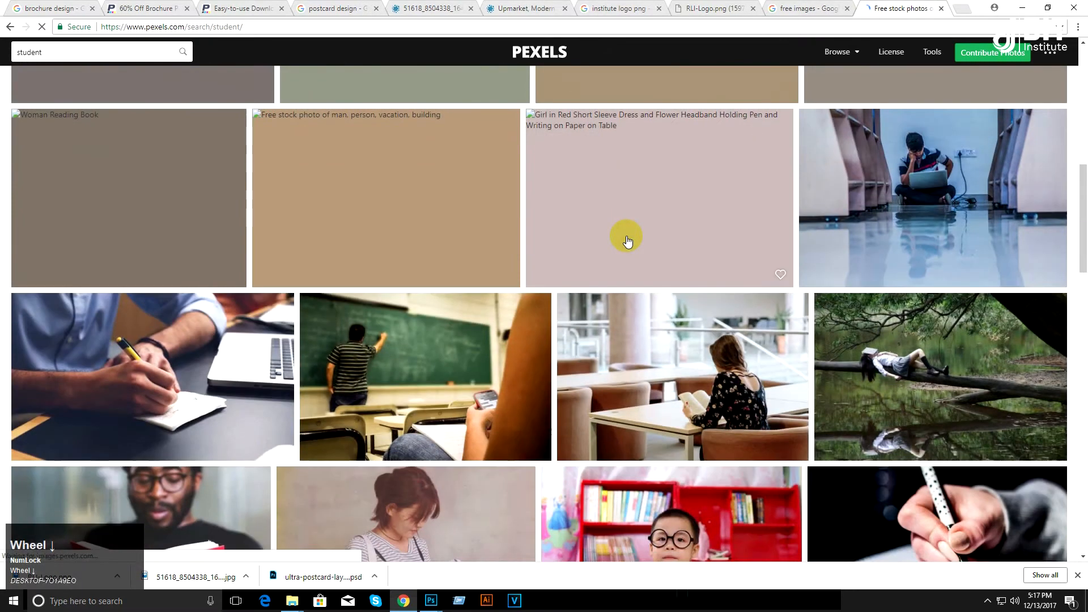
scroll(628, 242, down, 8)
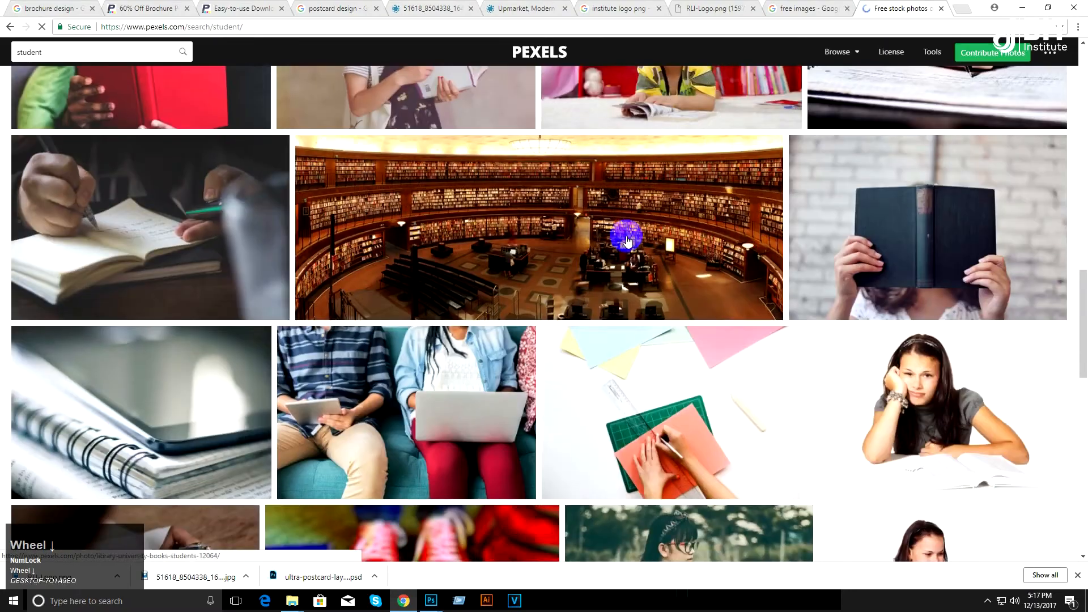
scroll(628, 242, down, 5)
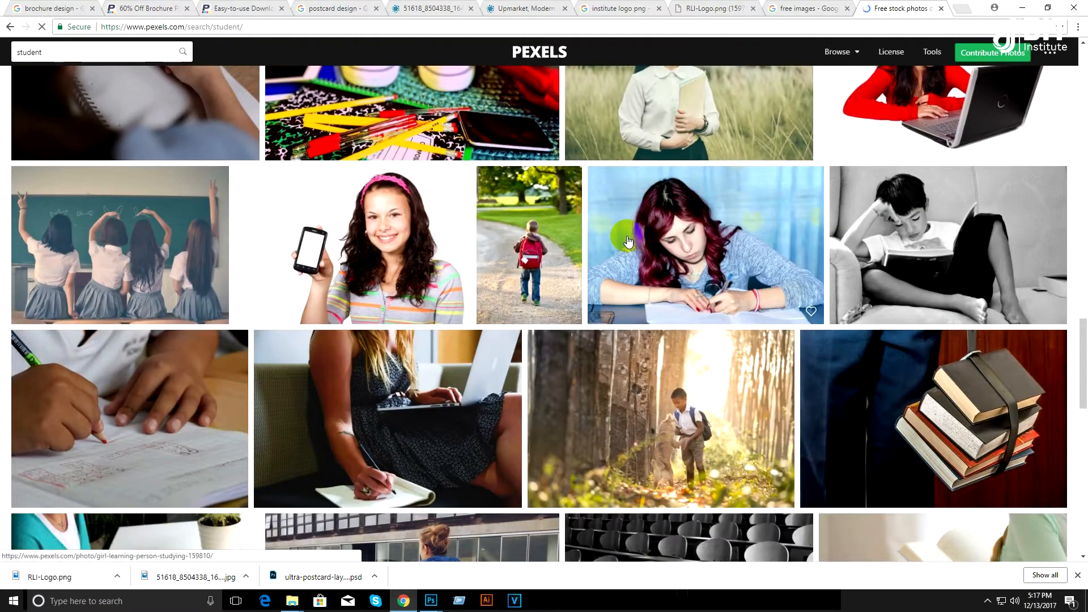
scroll(627, 242, down, 6)
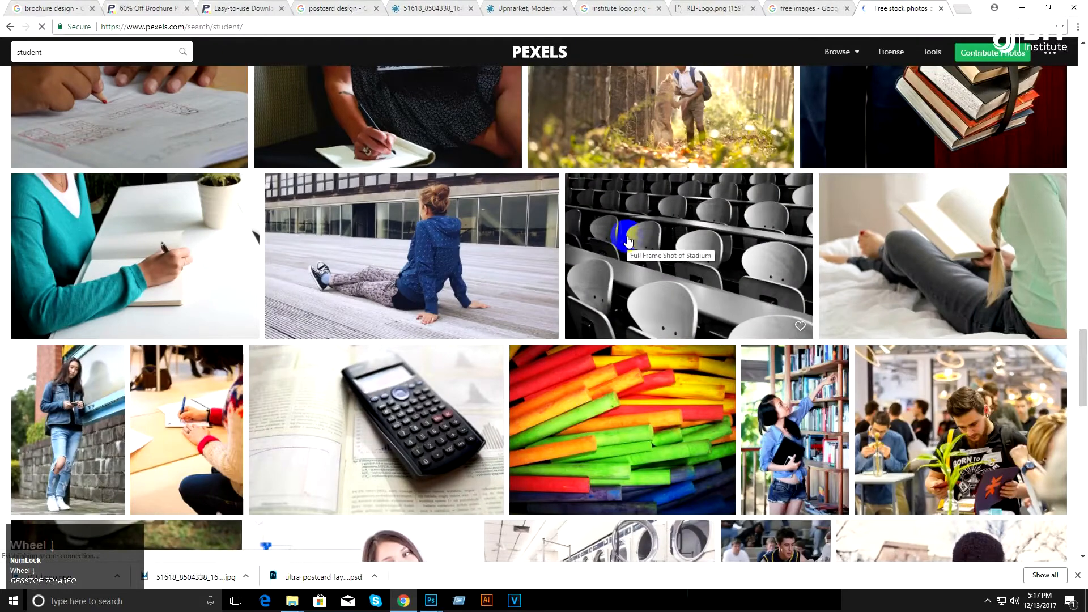
right_click(974, 431)
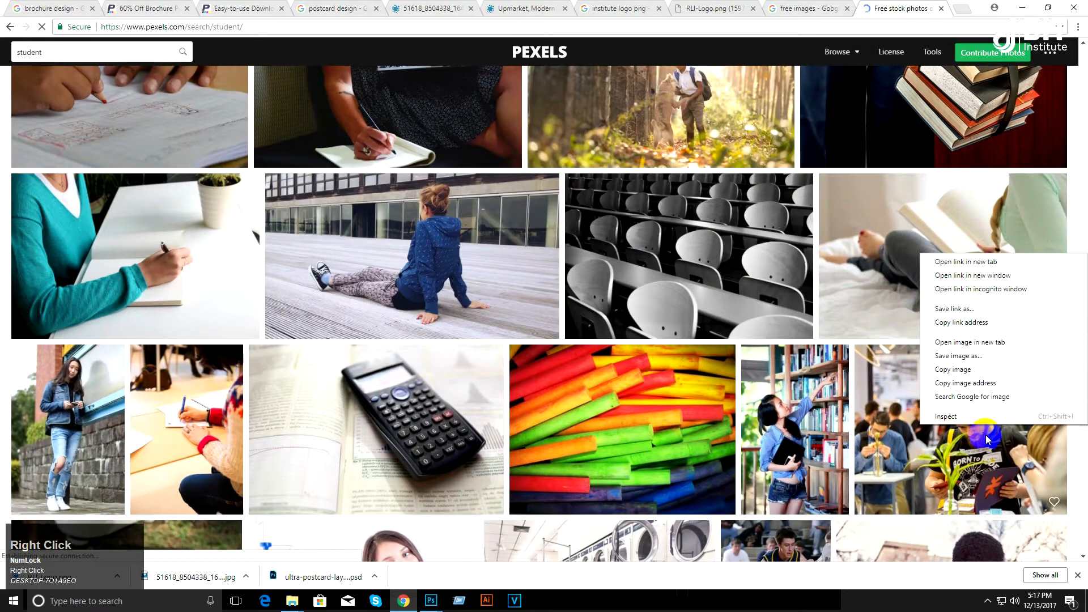
click(964, 258)
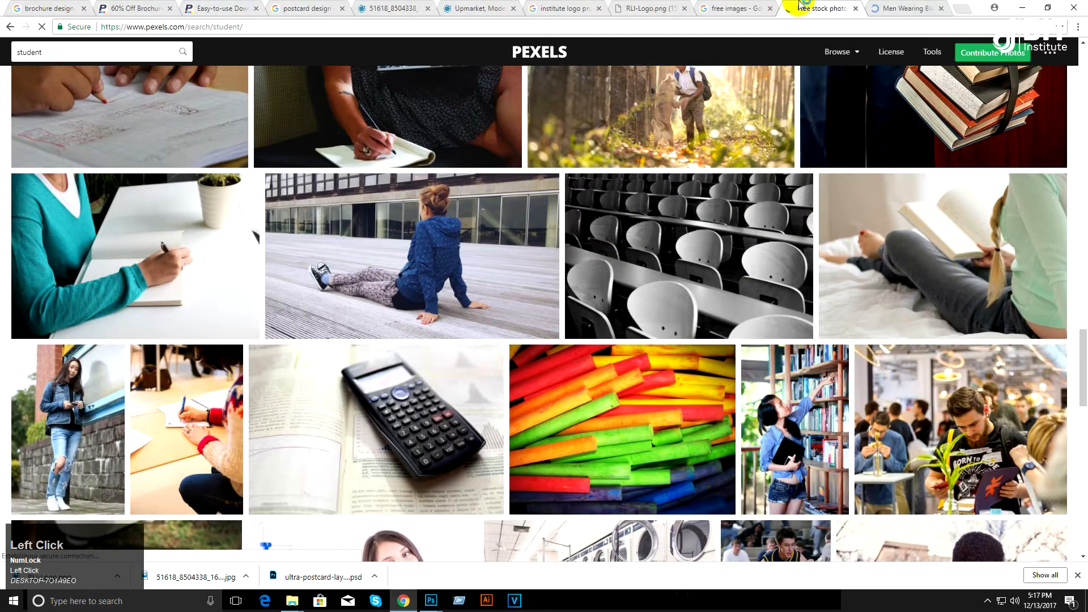
Step: Switch to Photoshop to check the black Photo area on the postcard, and return to the Pexels results in Chrome
click(436, 605)
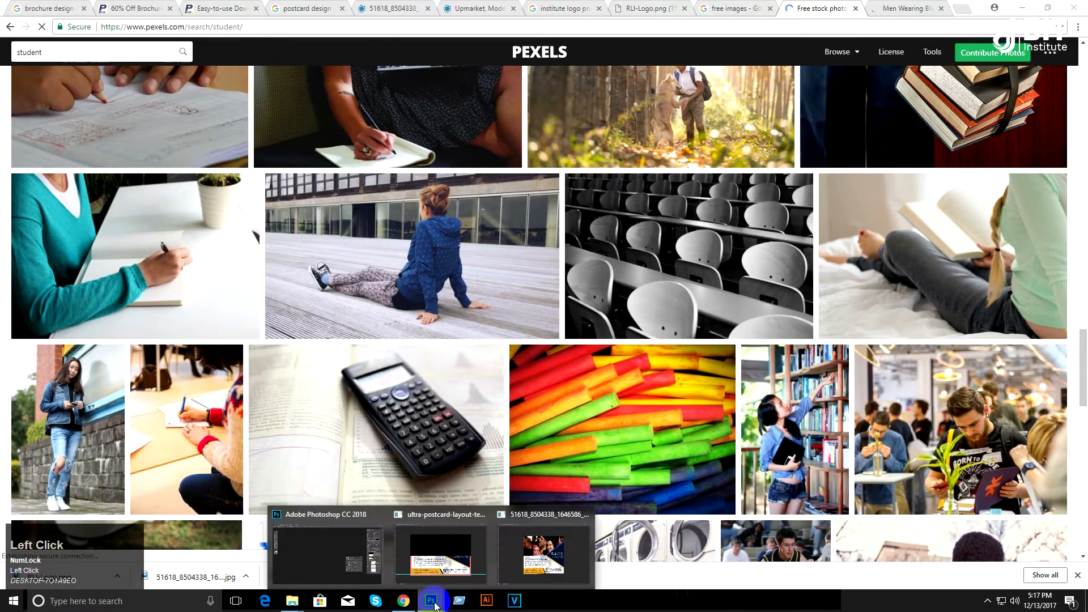
click(442, 569)
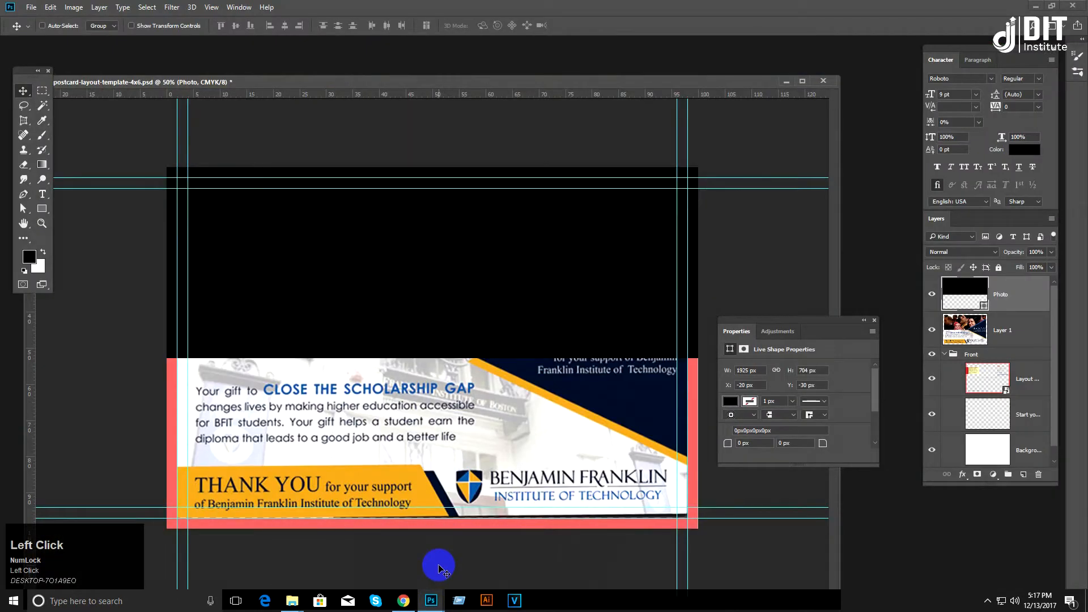
click(1036, 7)
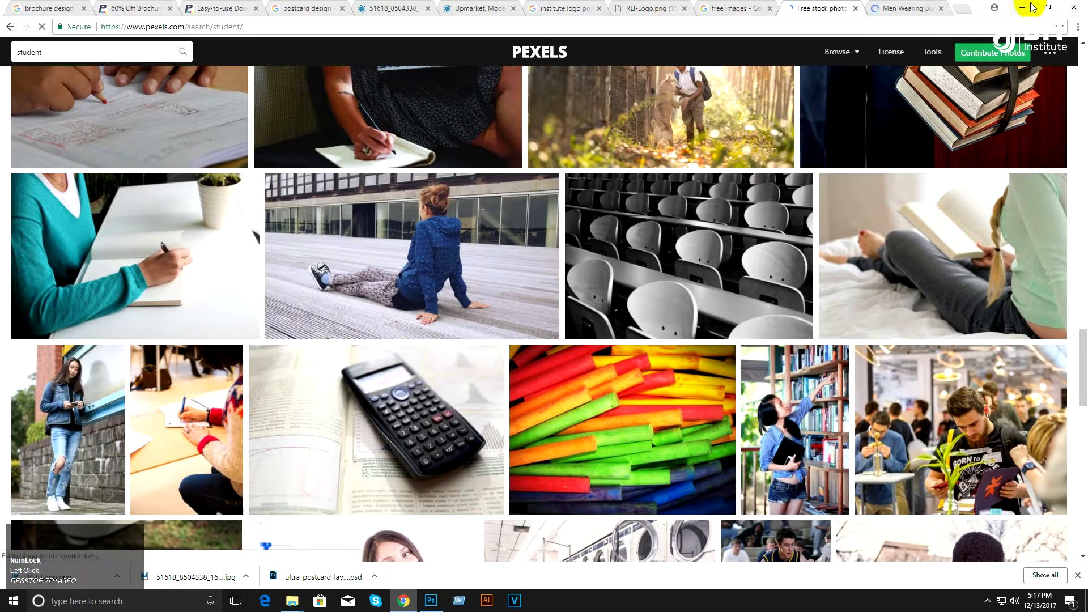
Step: Look through the remaining Pexels student results and try to open a sponsored Twenty20 photo of a woman at a laptop
scroll(746, 412, down, 6)
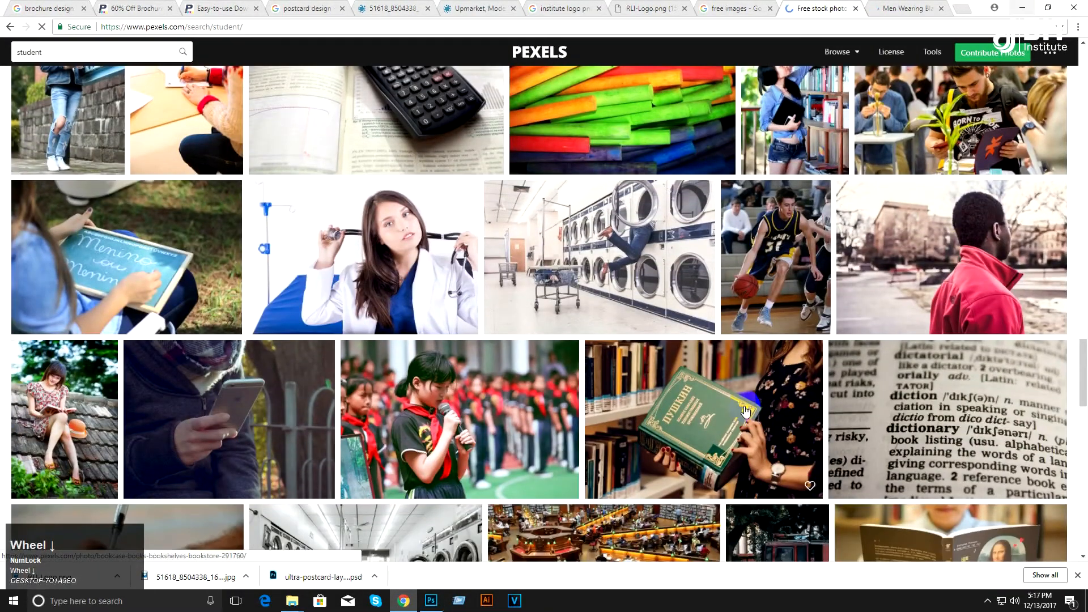
scroll(746, 412, down, 5)
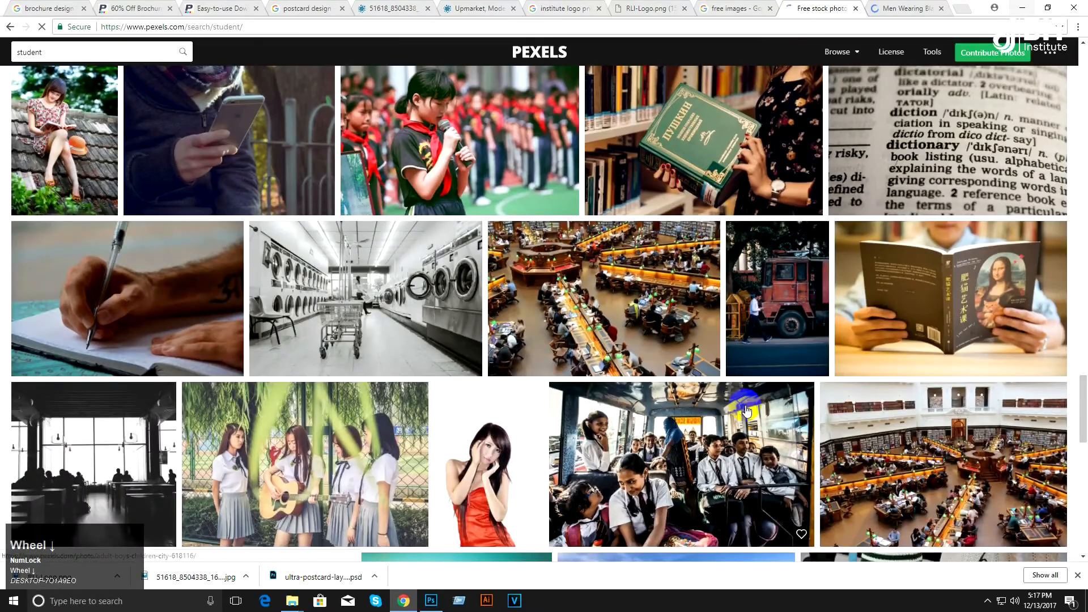
scroll(746, 411, down, 7)
scroll(745, 409, down, 5)
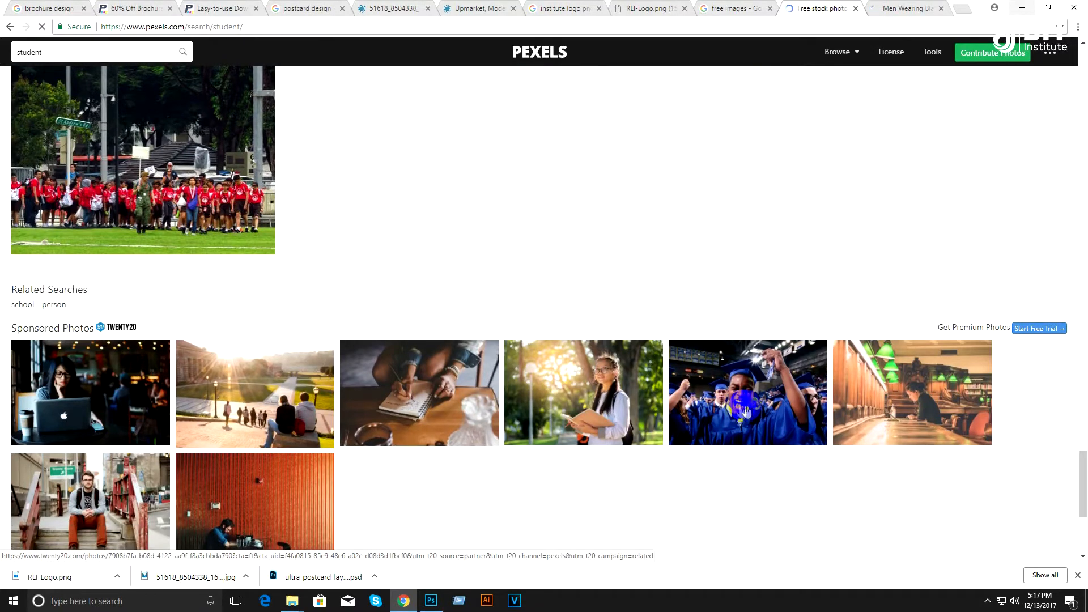
click(118, 394)
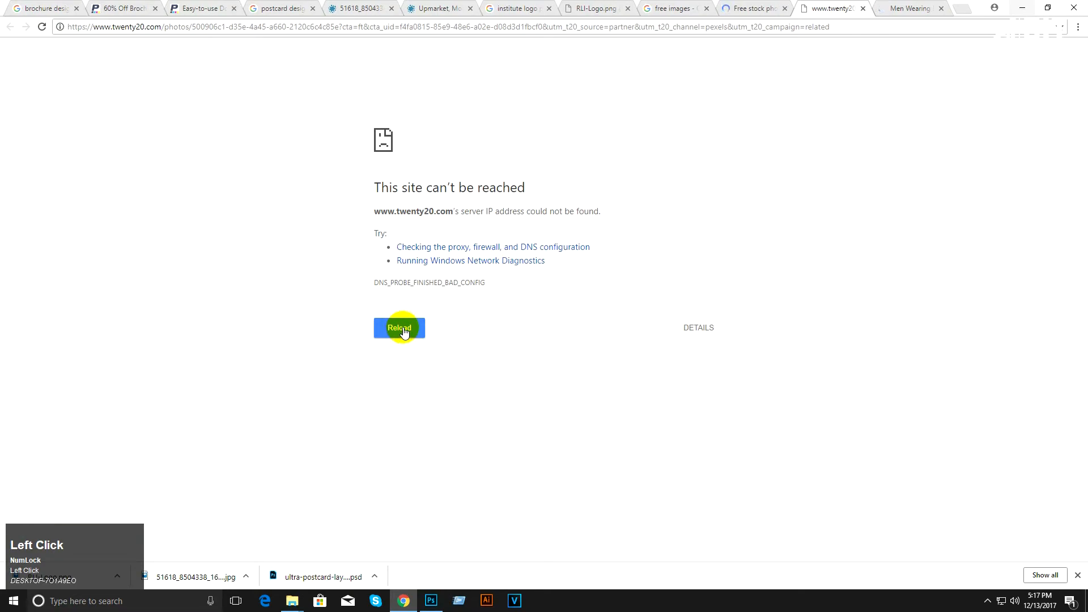
click(403, 332)
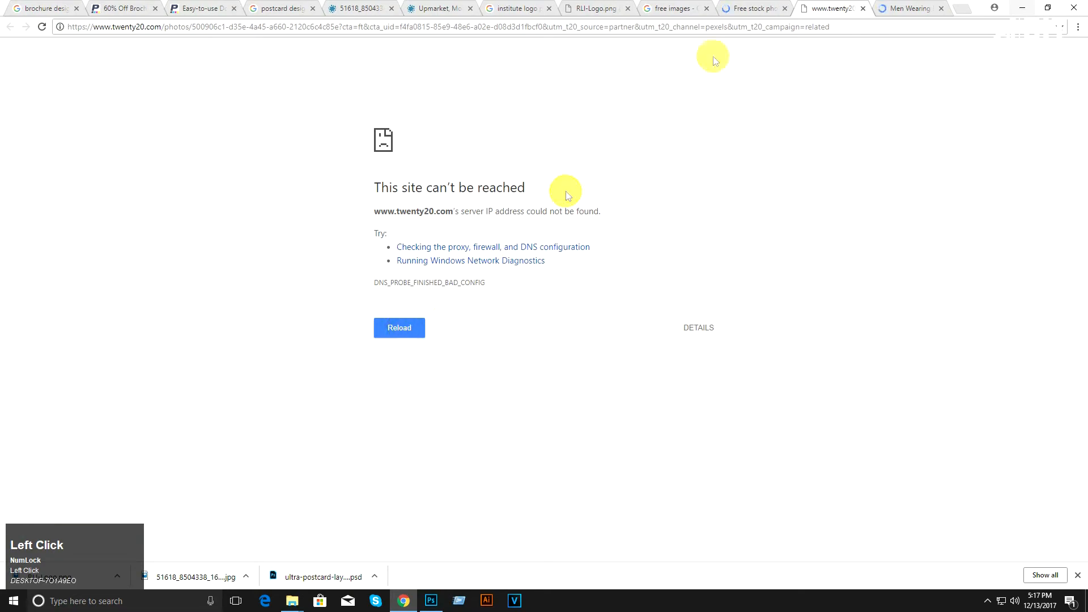
Step: Examine the Pexels page of the bearded man's photo, including its similar photos, tags and image details
click(907, 9)
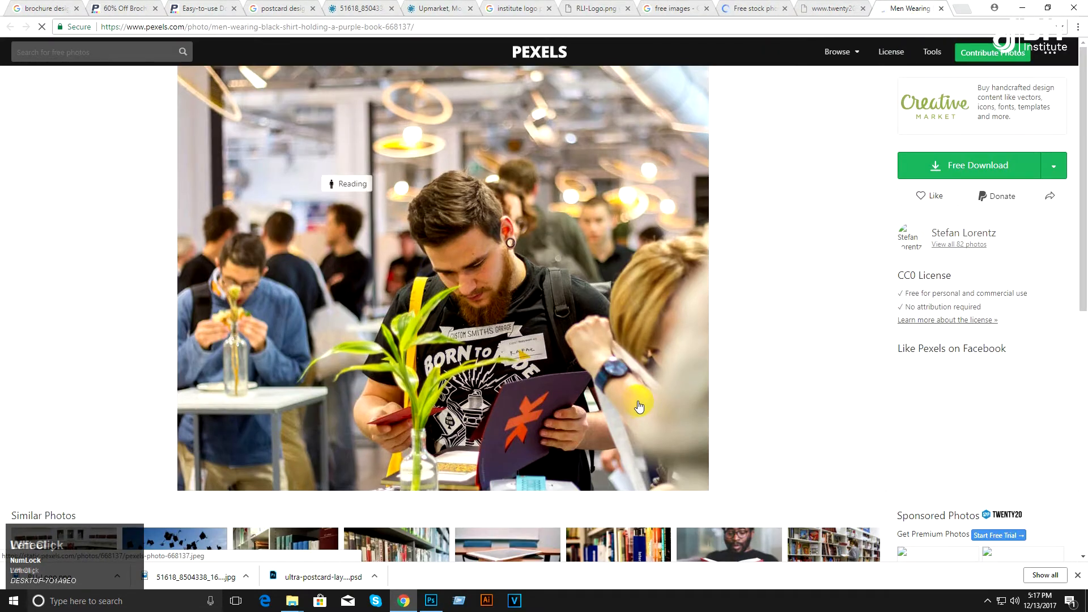
scroll(639, 397, down, 5)
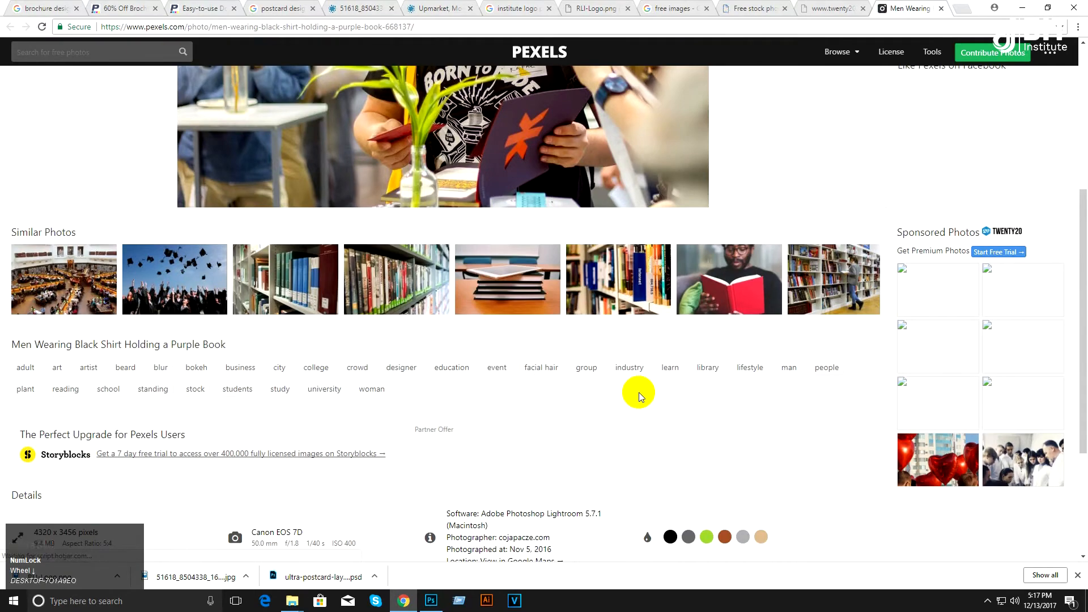
scroll(657, 378, up, 1)
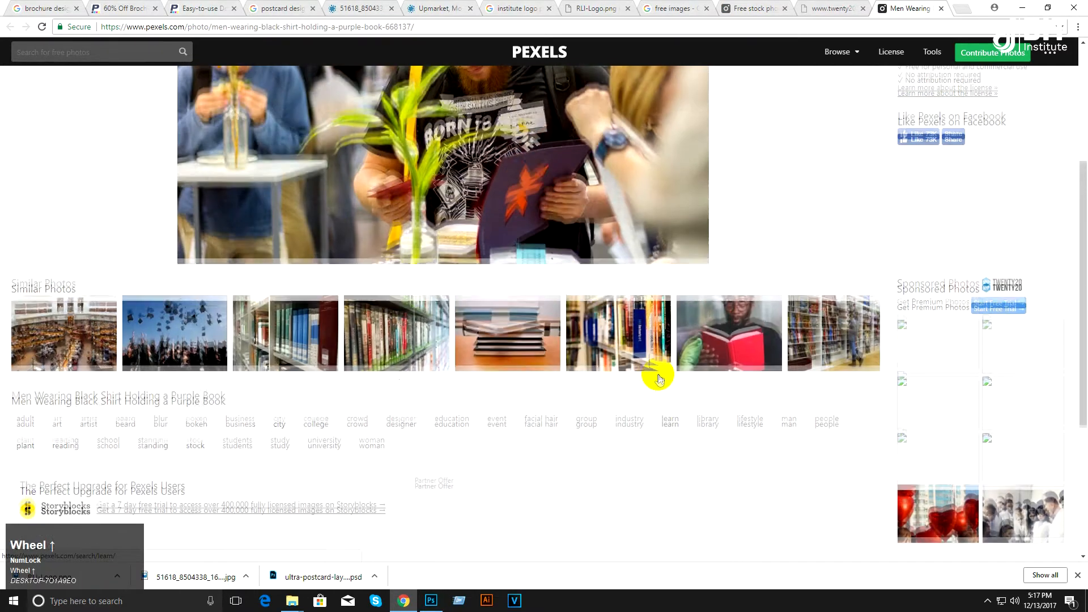
scroll(658, 374, up, 3)
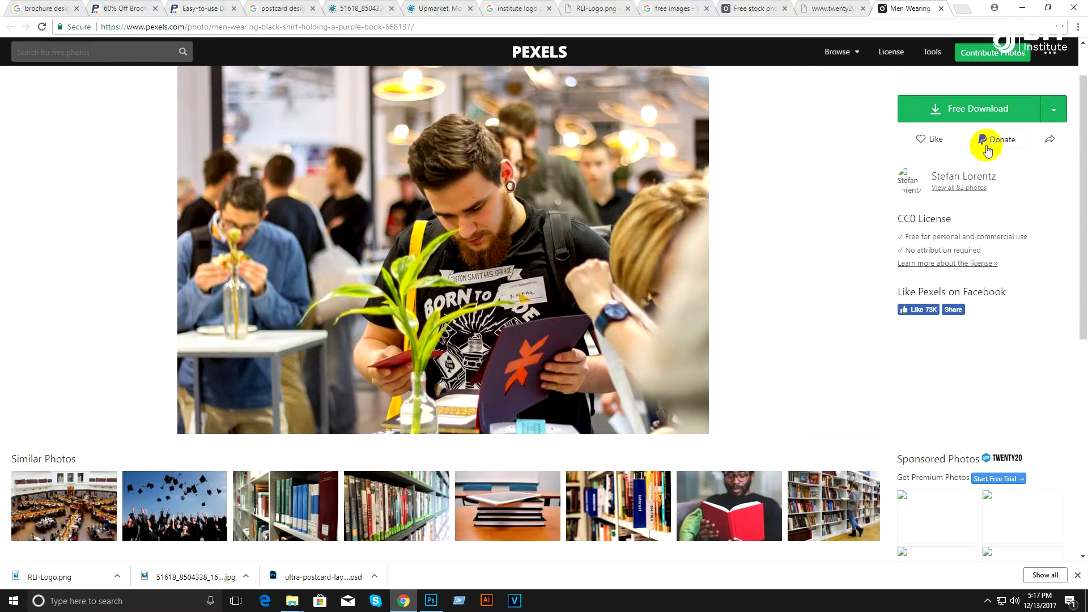
click(974, 119)
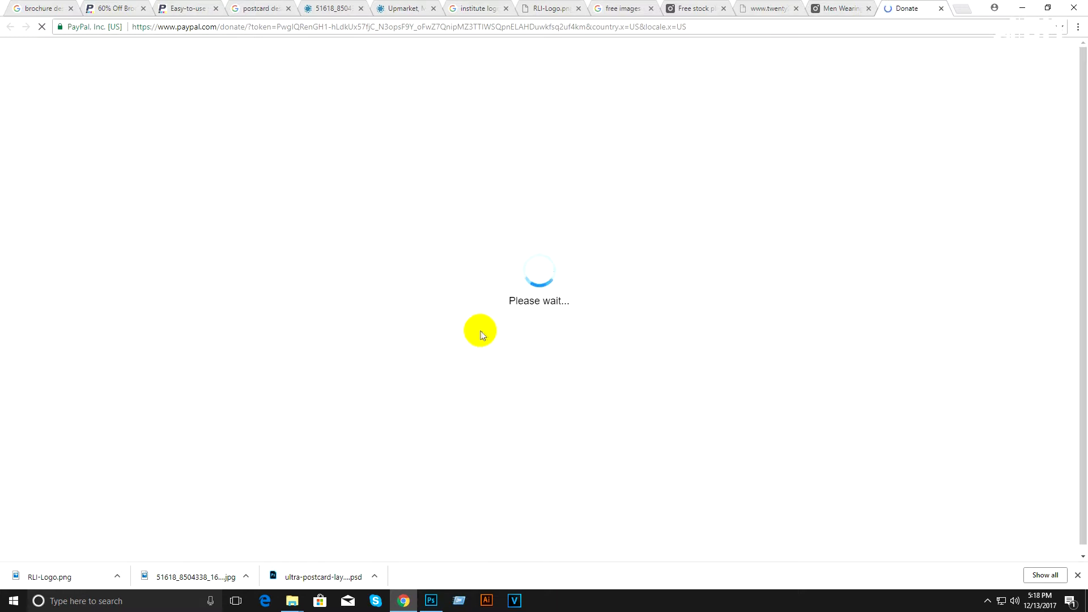
click(841, 8)
scroll(717, 360, down, 5)
scroll(721, 356, up, 4)
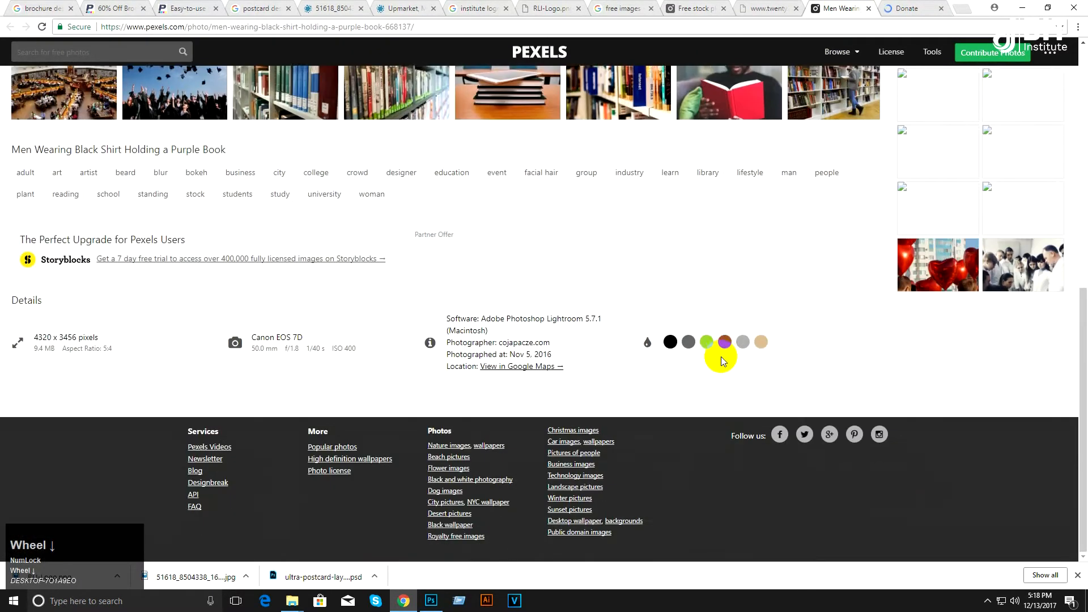
scroll(721, 356, up, 3)
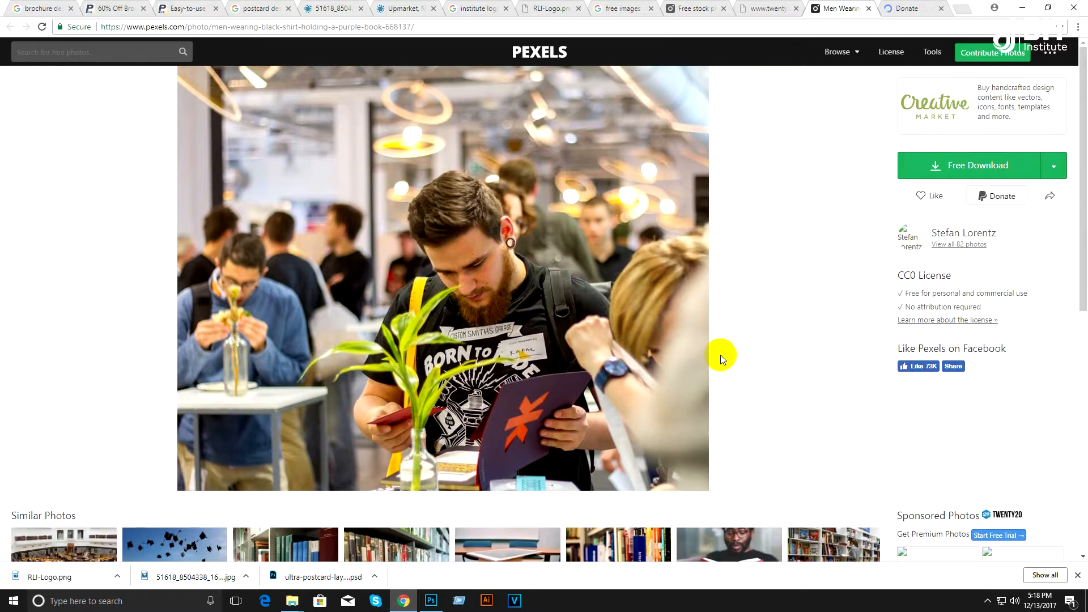
Step: Open the bearded man's photo at full size through Free Download and close the PayPal Donate tab
click(901, 9)
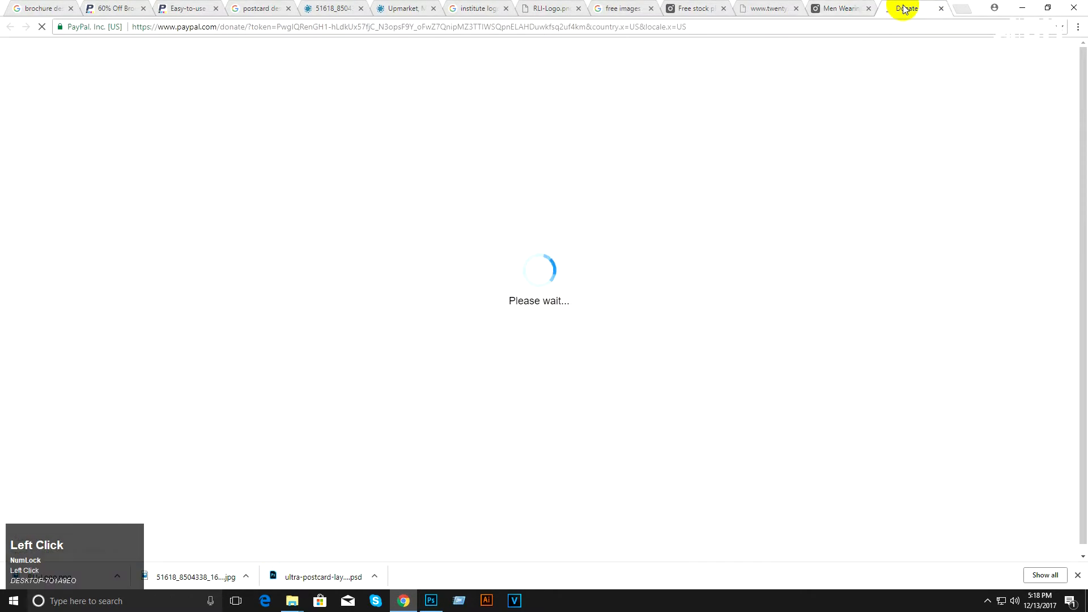
click(838, 8)
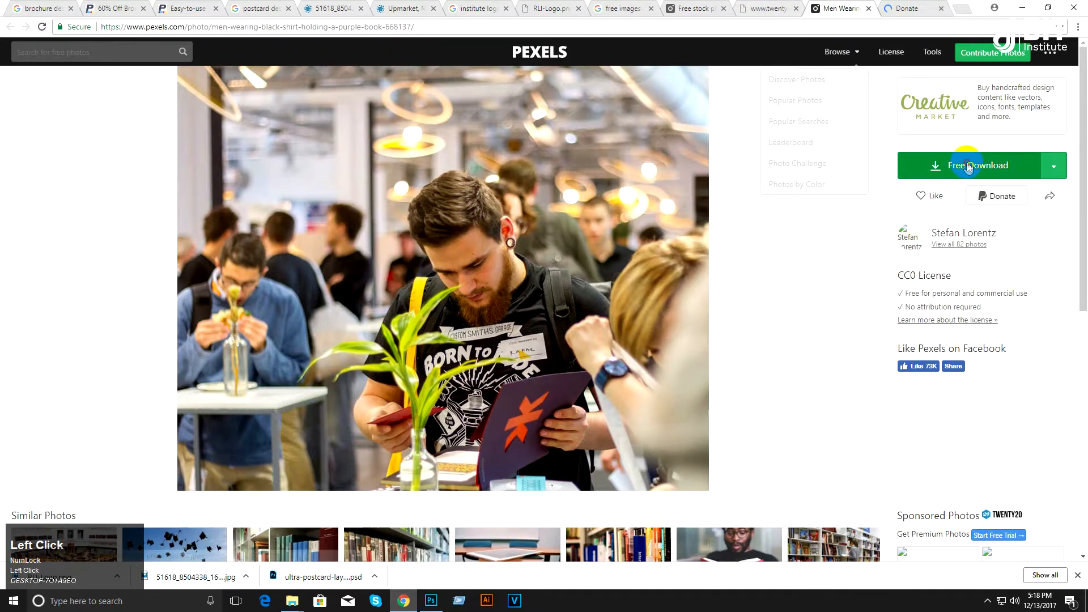
click(966, 165)
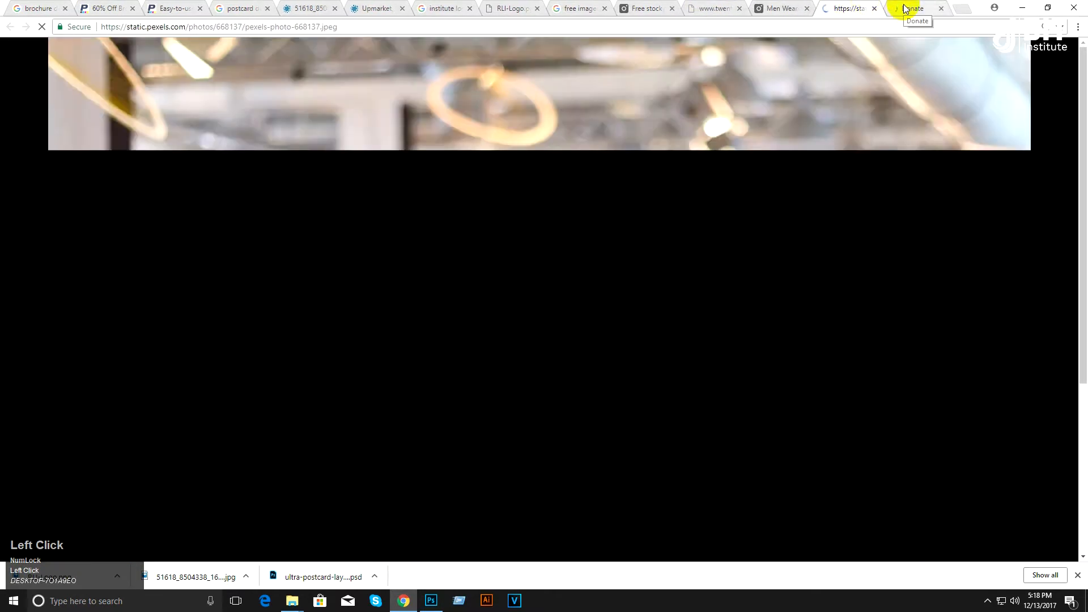
click(905, 8)
click(942, 9)
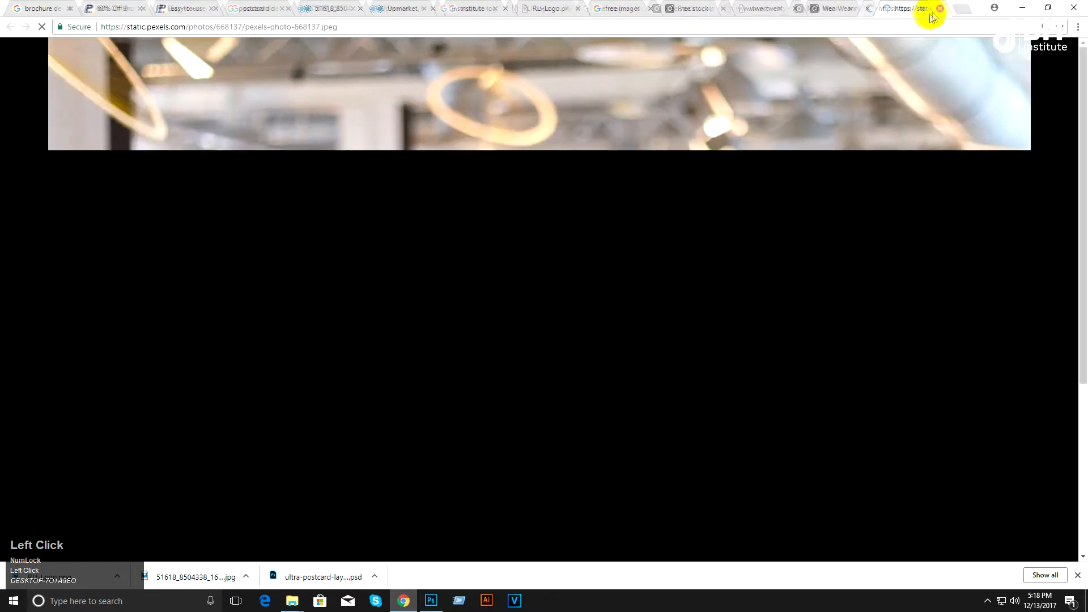
Step: Save the full-size photo as pexels-photo-668137.jpeg in a new folder named Images inside the Logo folder
right_click(744, 177)
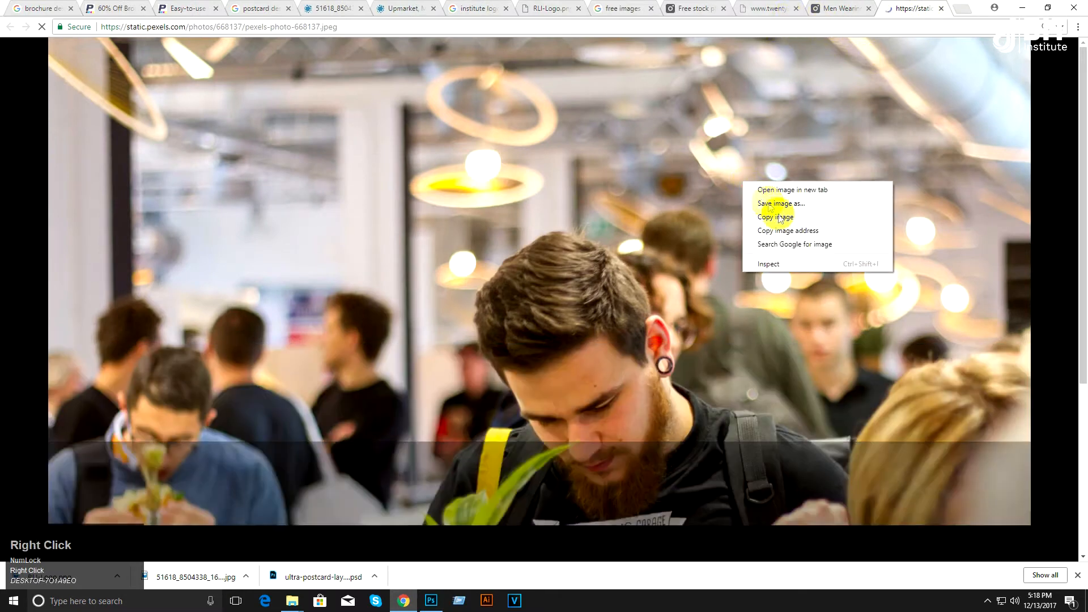
click(796, 207)
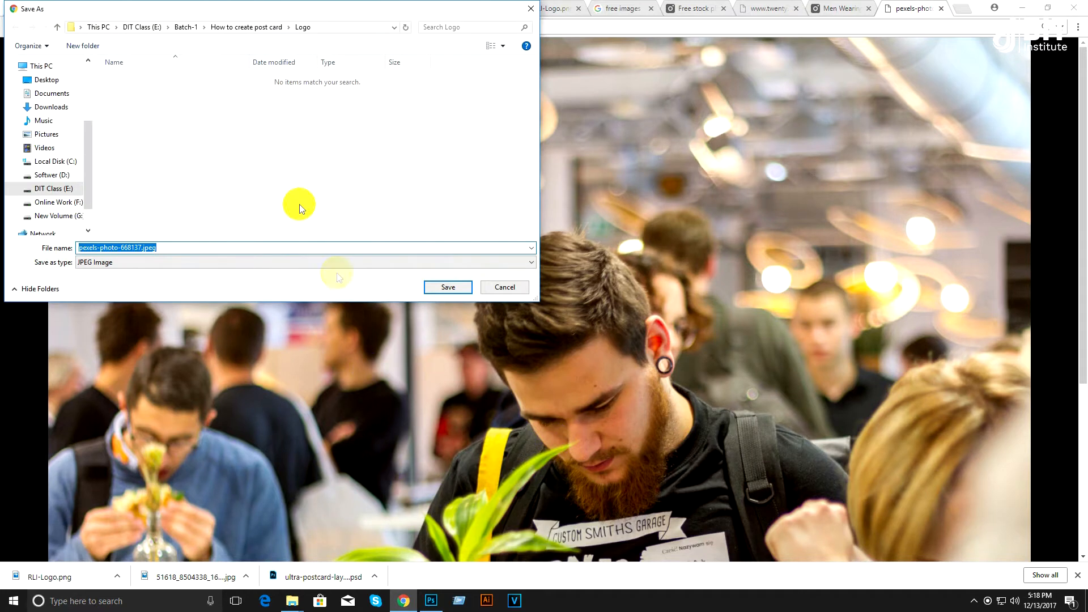
right_click(266, 113)
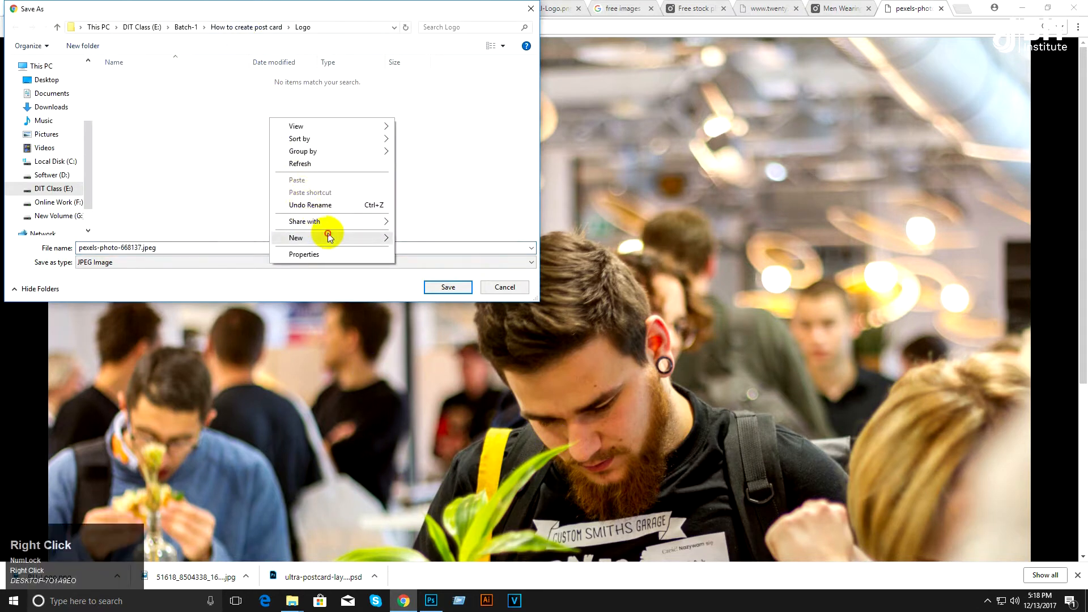
click(410, 236)
text(Images)
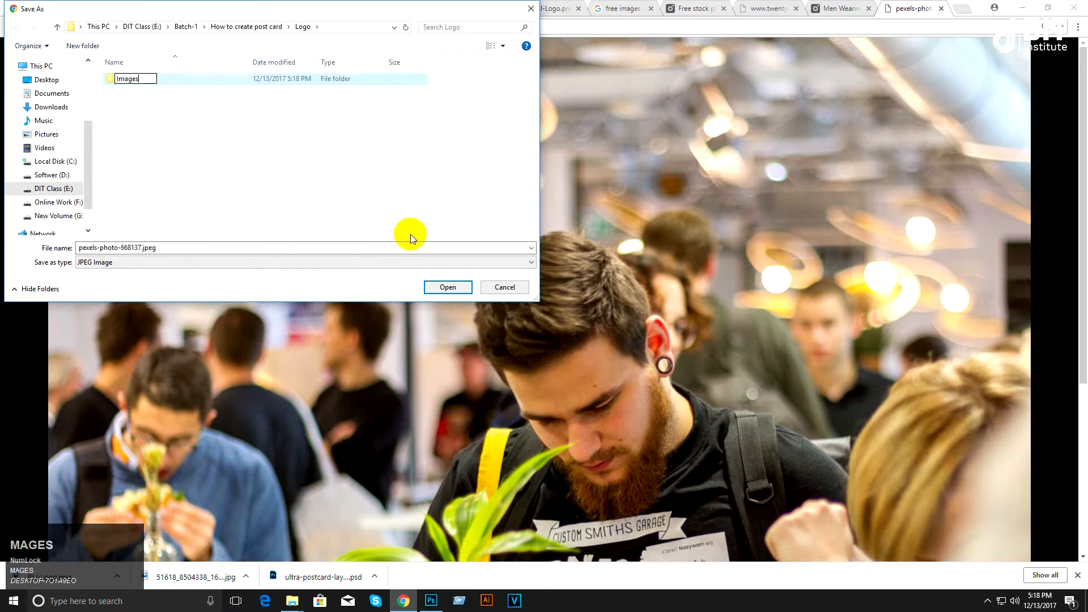
key(Return)
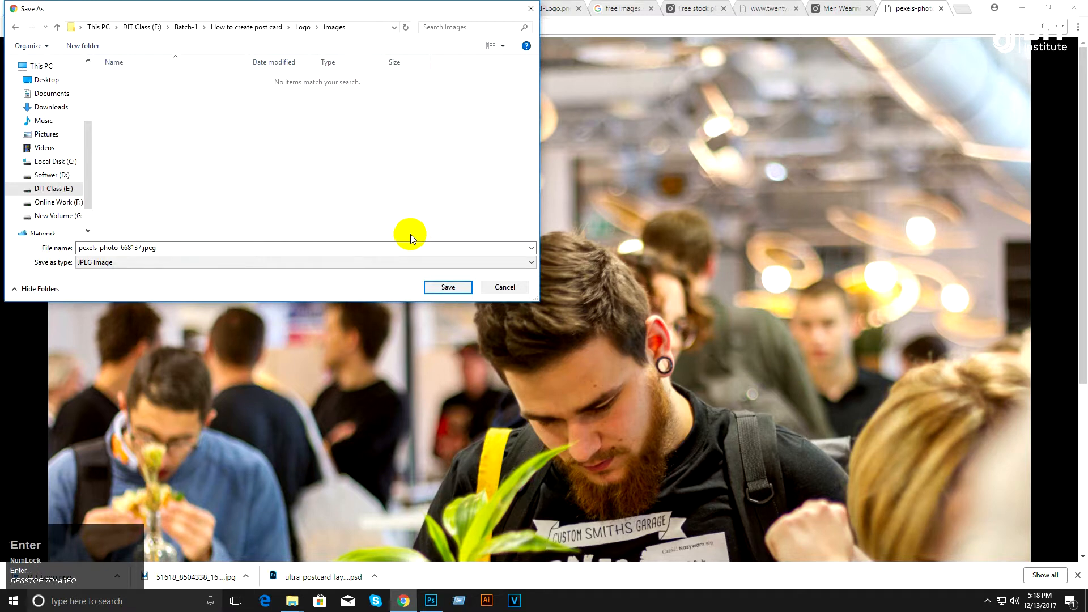
click(448, 288)
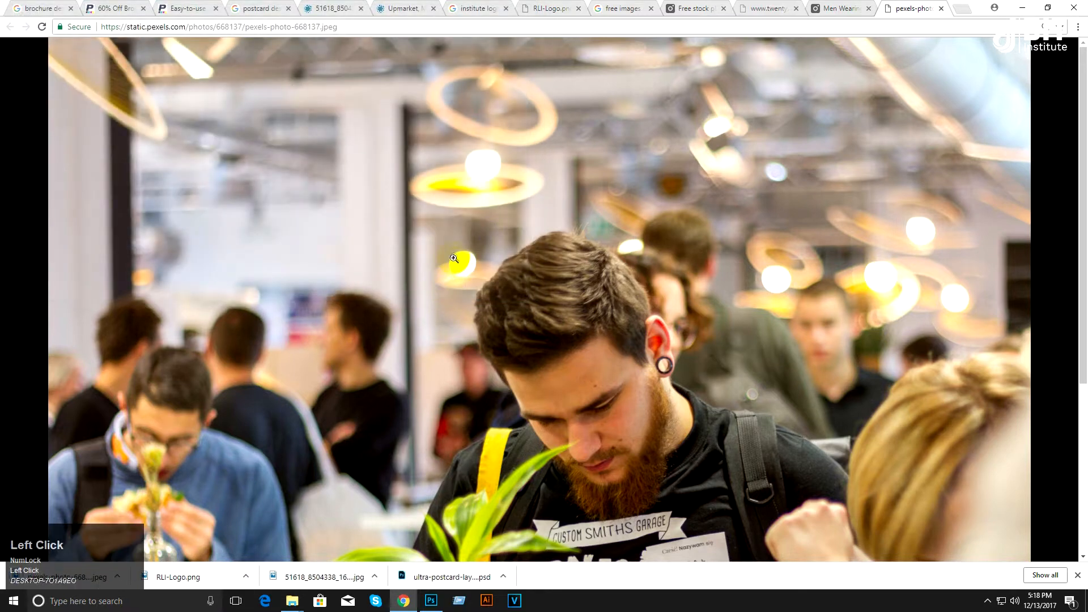
Step: Return to the photo's Pexels page and show the downloaded pexels-photo-668137.jpeg in its folder
click(854, 14)
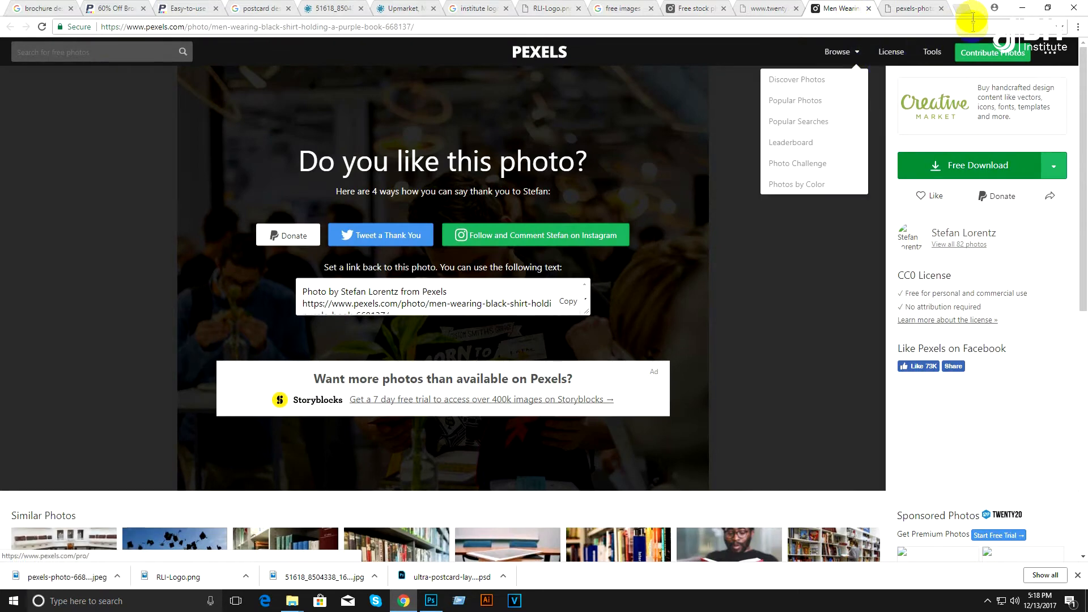
click(146, 584)
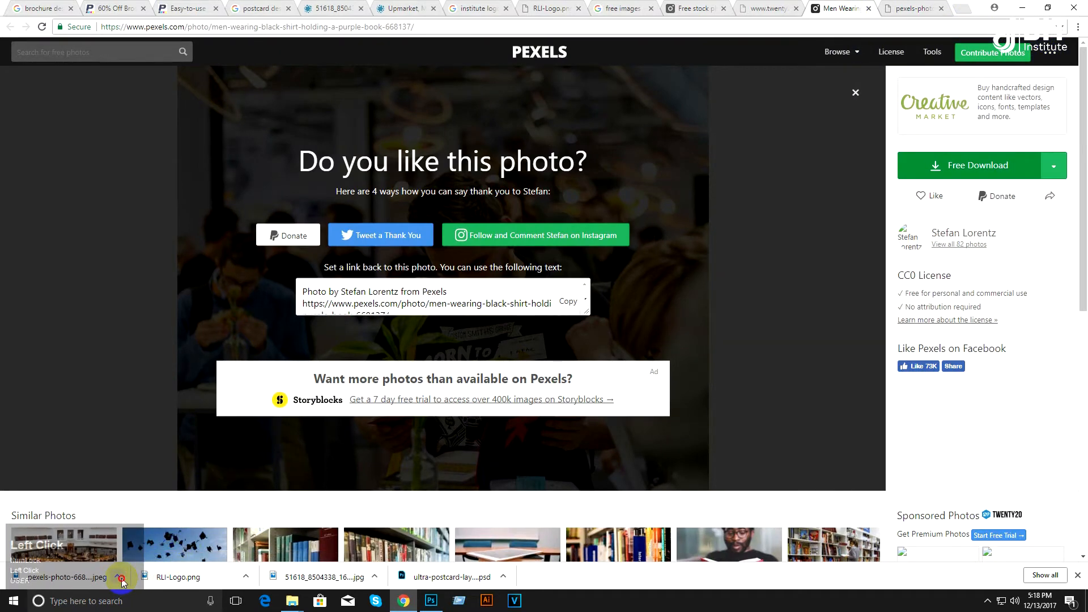
click(165, 539)
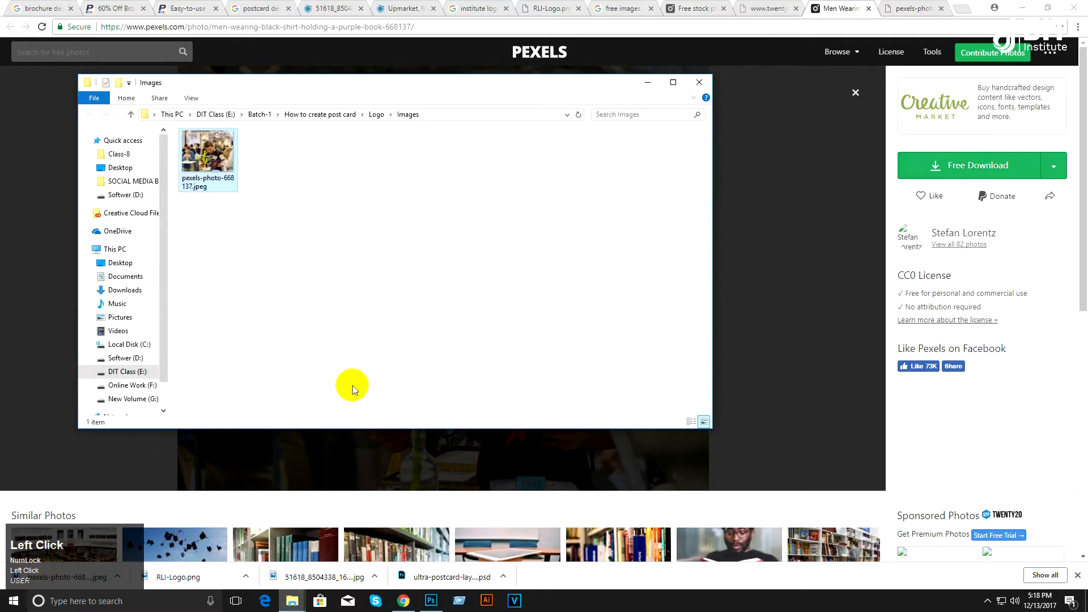
Step: Move the Images folder out of Logo into the "How to create post card" folder
click(377, 115)
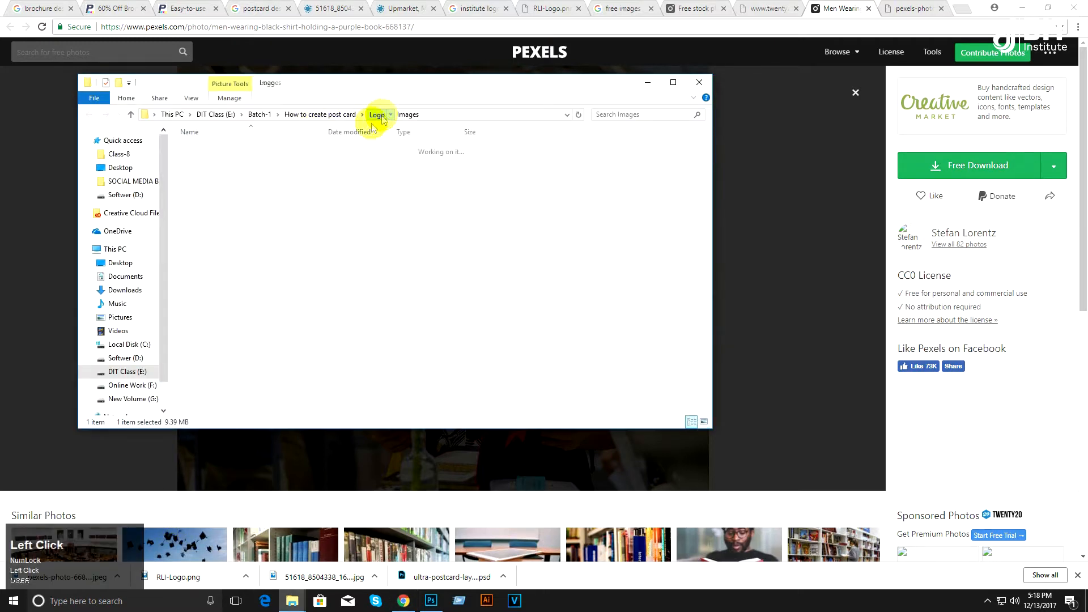
click(206, 170)
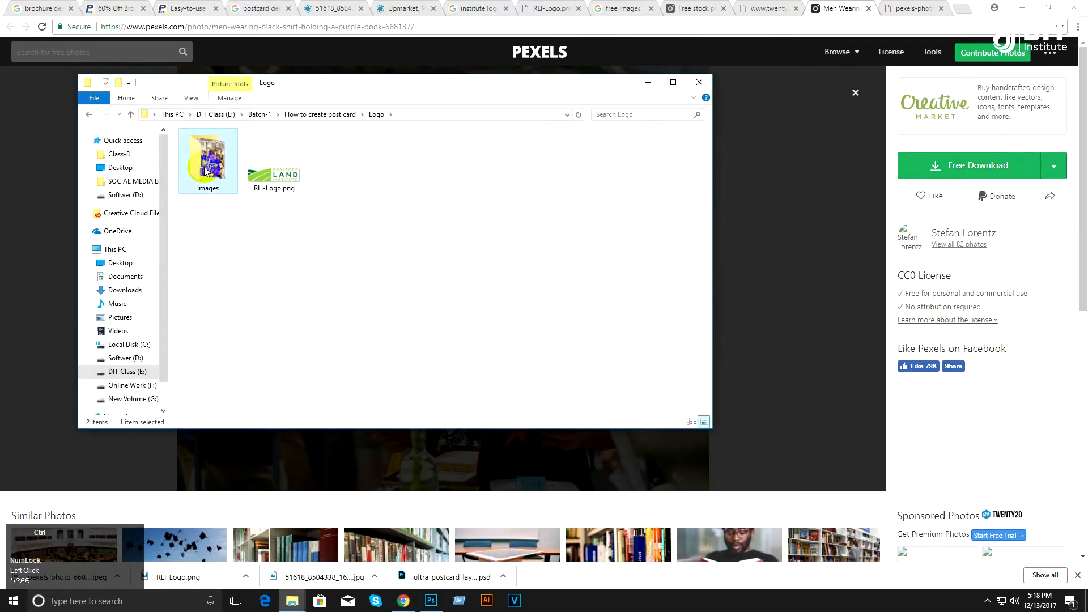
click(306, 114)
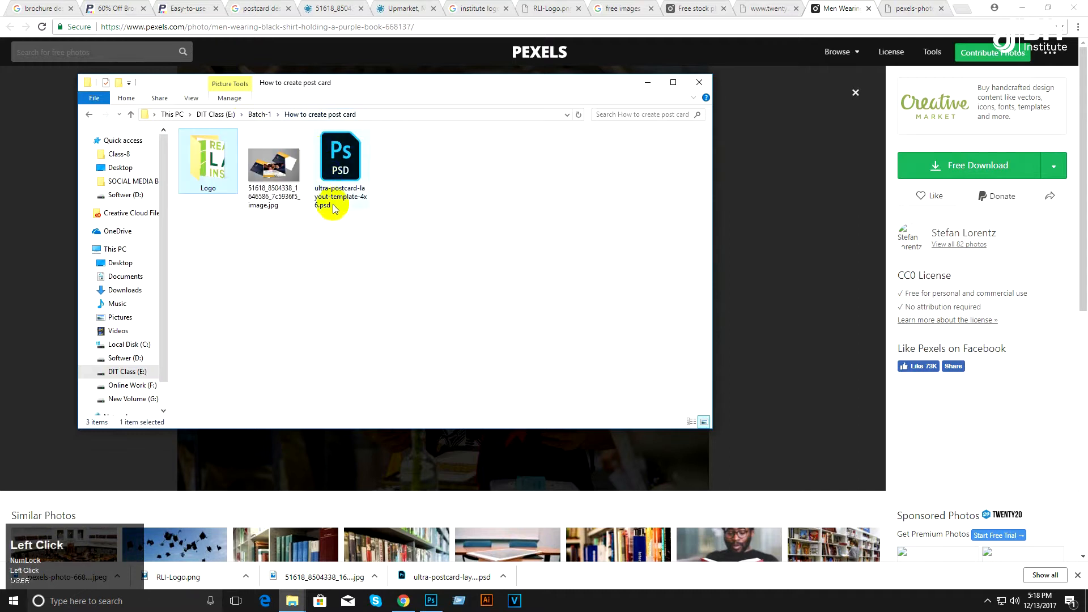
click(340, 244)
key(ctrl+v)
click(348, 241)
click(395, 178)
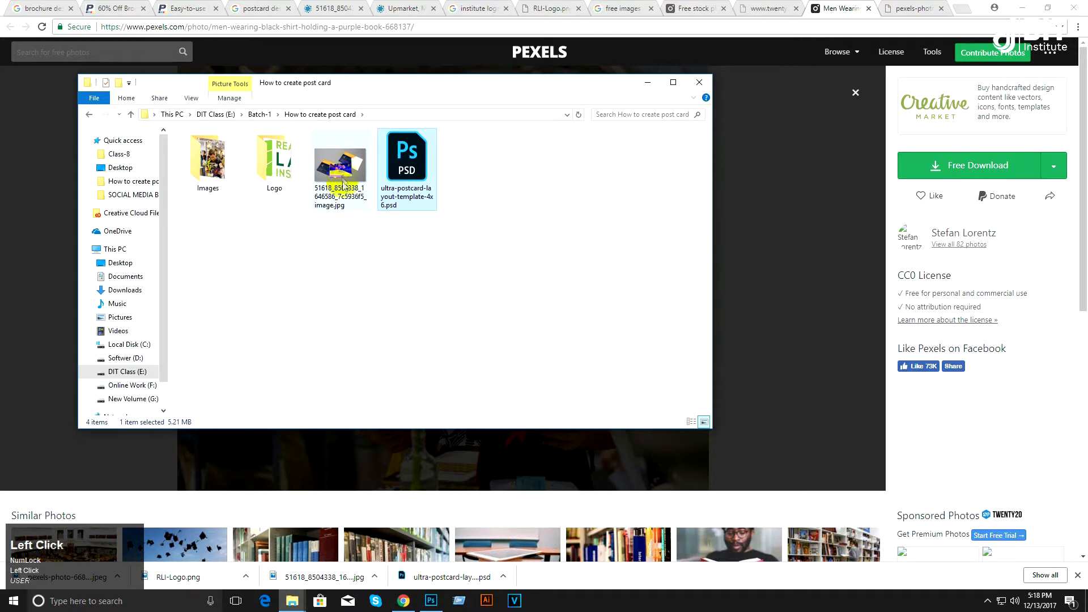
Step: Create a new folder named Inspirations inside the "How to create post card" folder
right_click(294, 274)
mouse_move(376, 410)
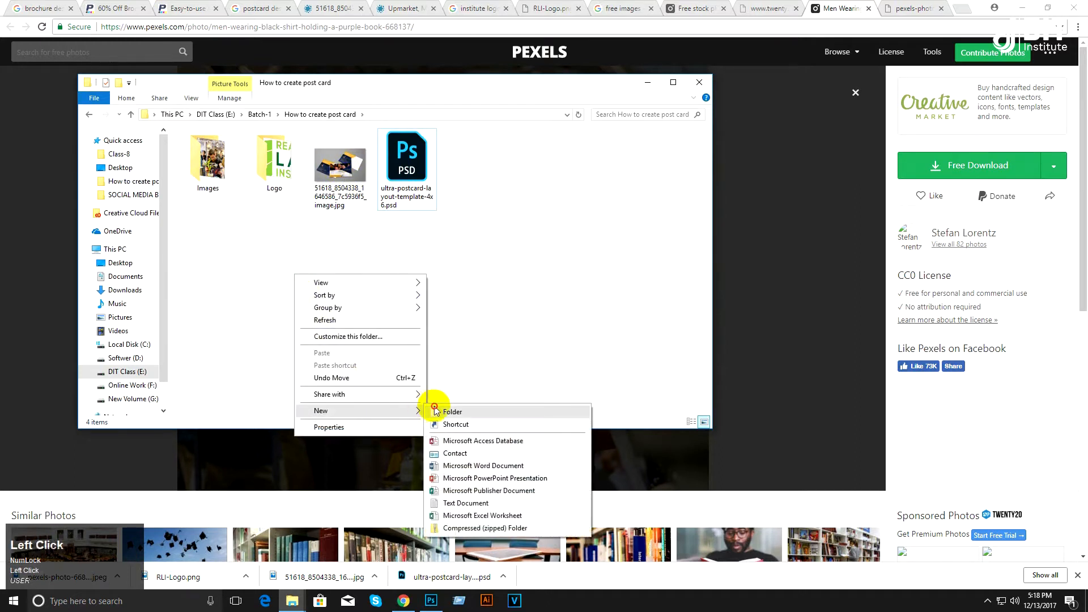
click(452, 412)
text(In)
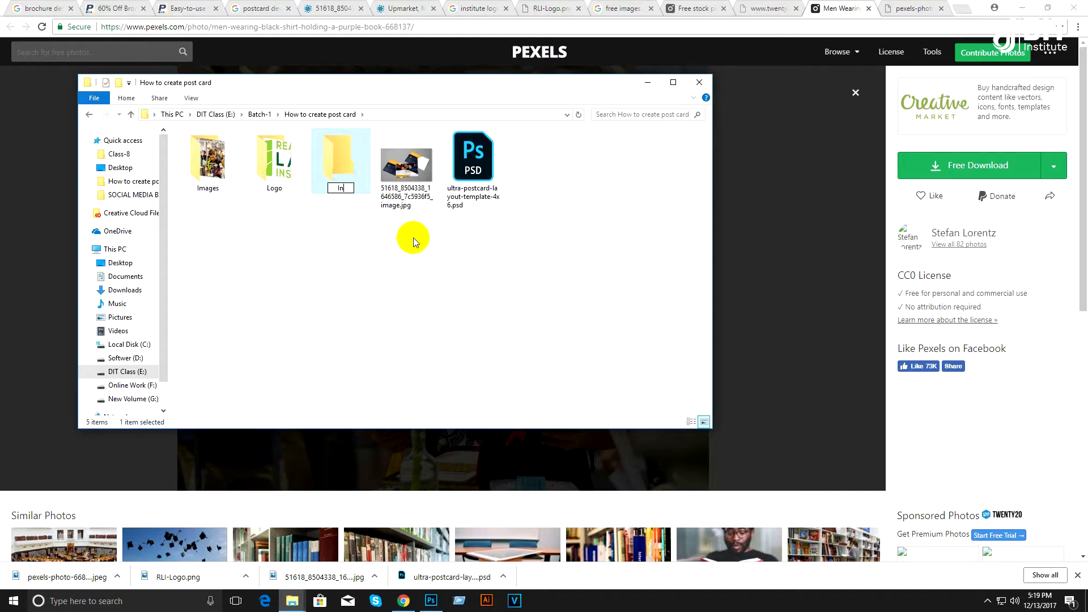
text(s)
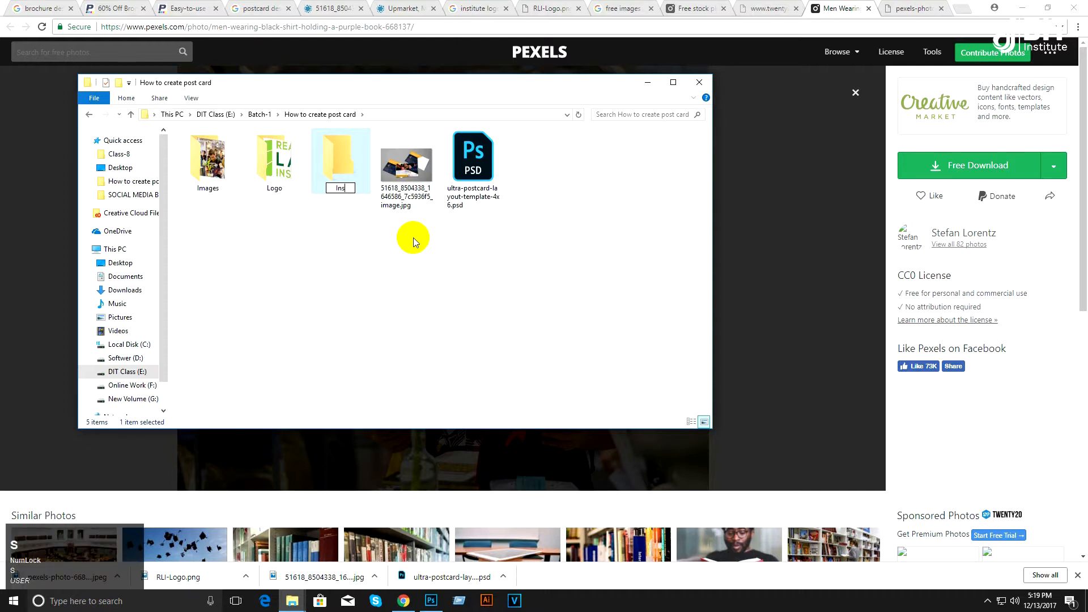
text(p)
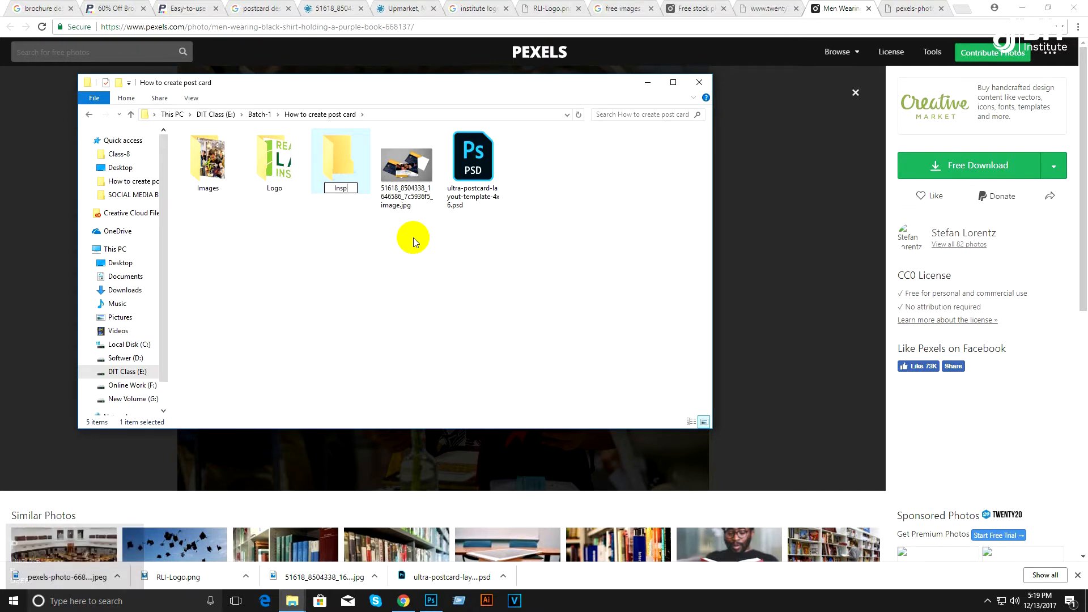
text(irations)
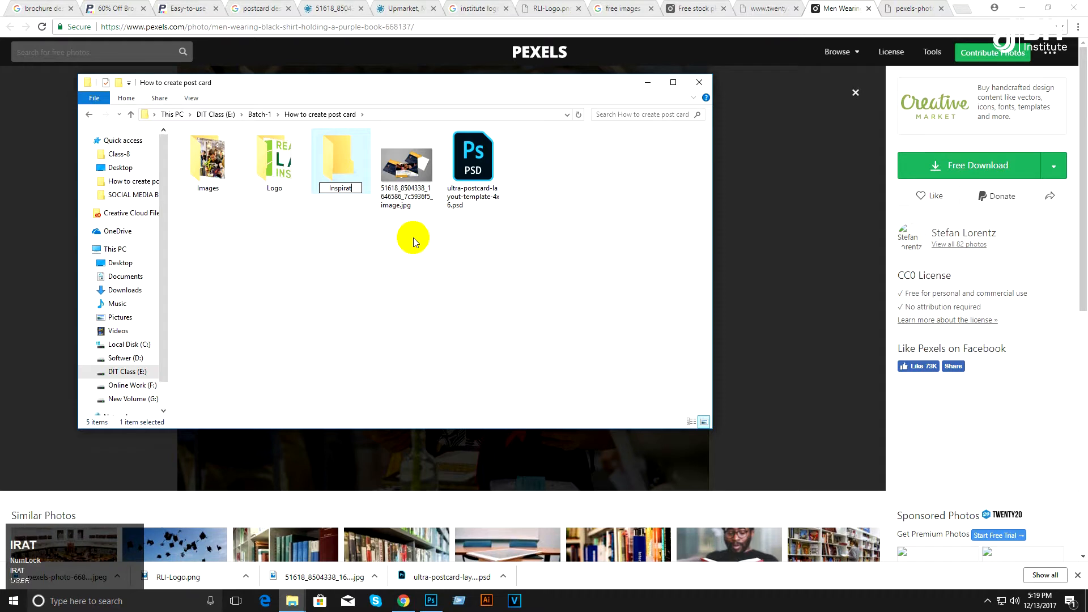
key(Return)
Step: Move the postcard mockup JPG (51618_8504338…image.jpg) into the Inspirations folder
key(Return)
key(ctrl+v)
click(91, 116)
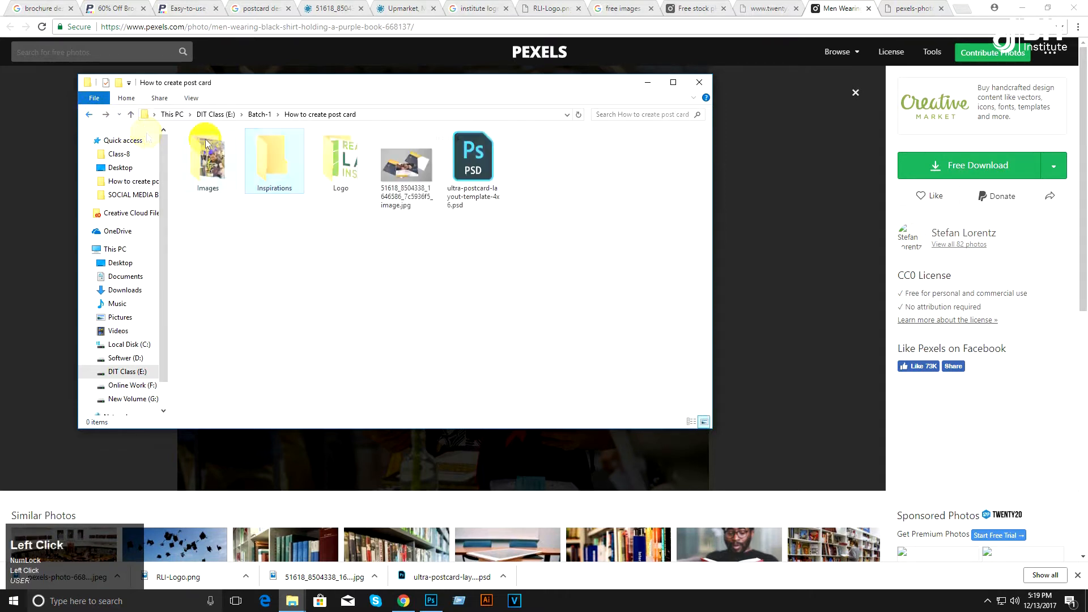
drag(406, 164, 283, 174)
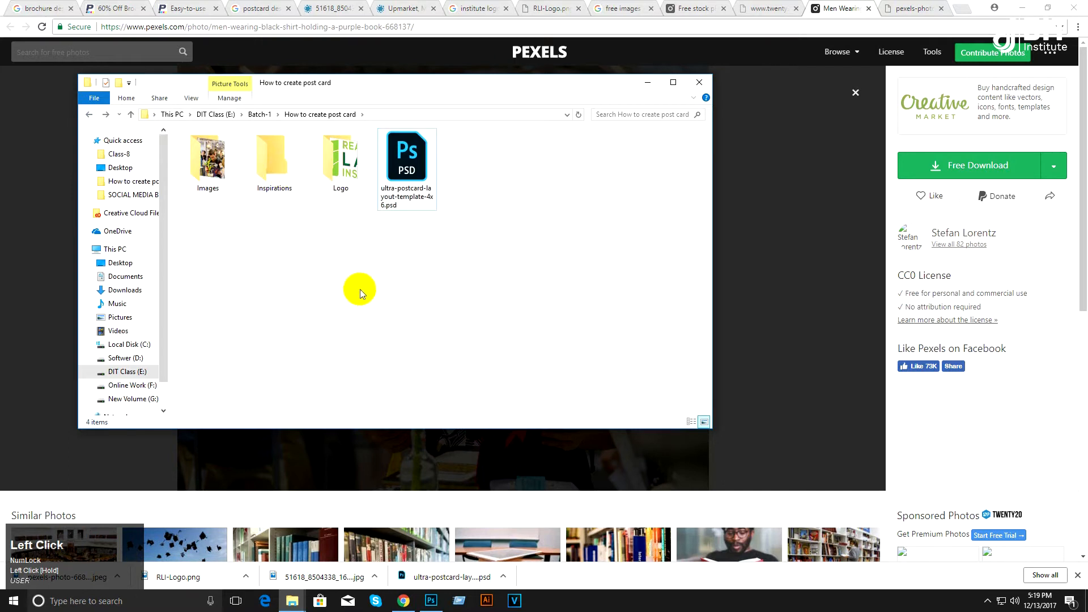
Step: Create a new folder named Icon in the "How to create post card" folder
right_click(433, 256)
click(493, 399)
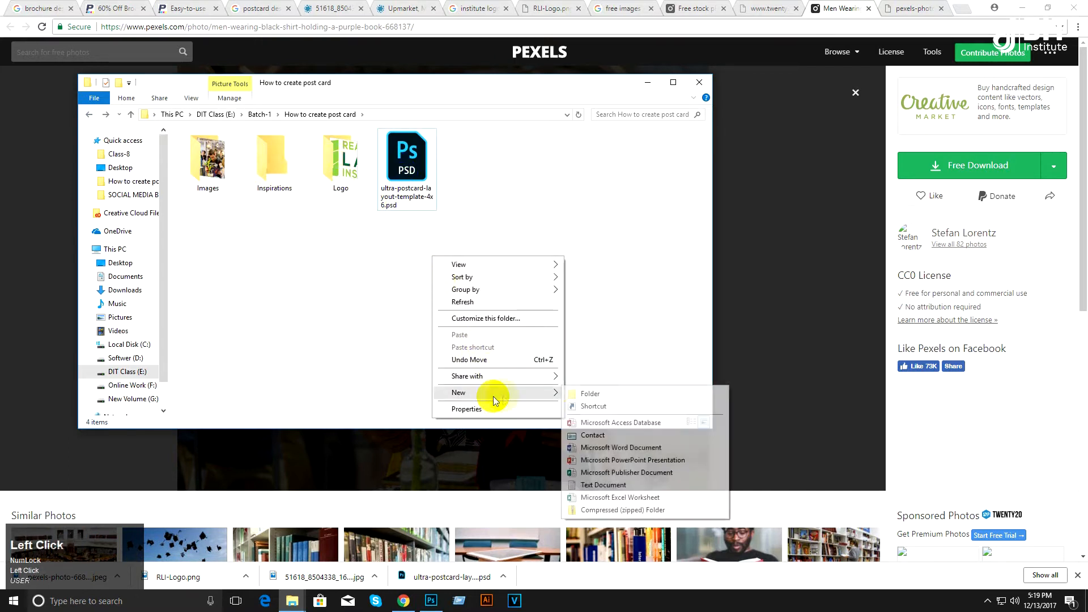
click(584, 392)
text(Ico)
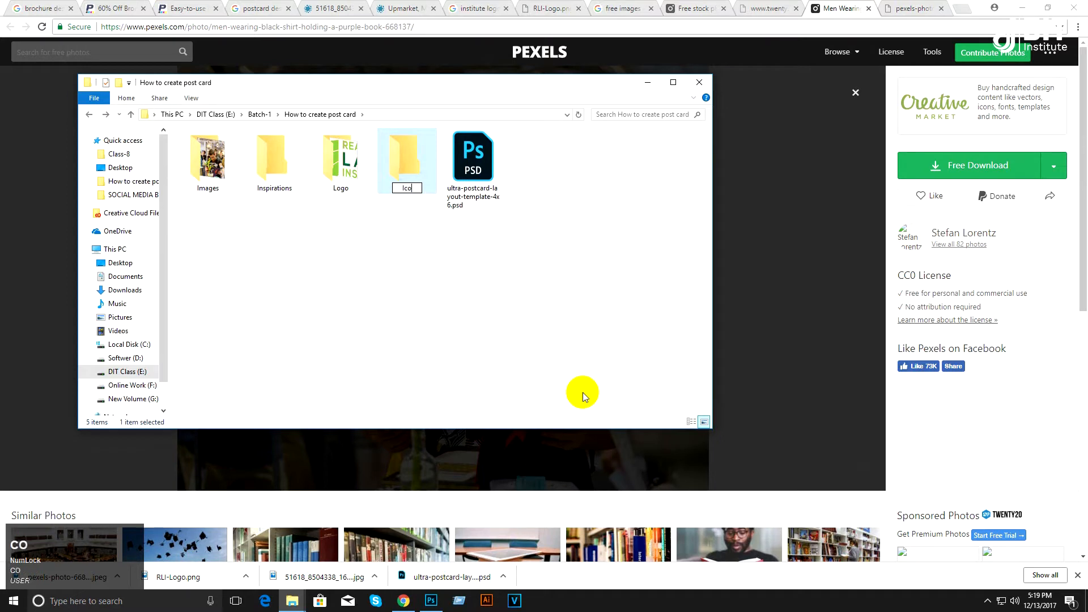
text(n)
key(Return)
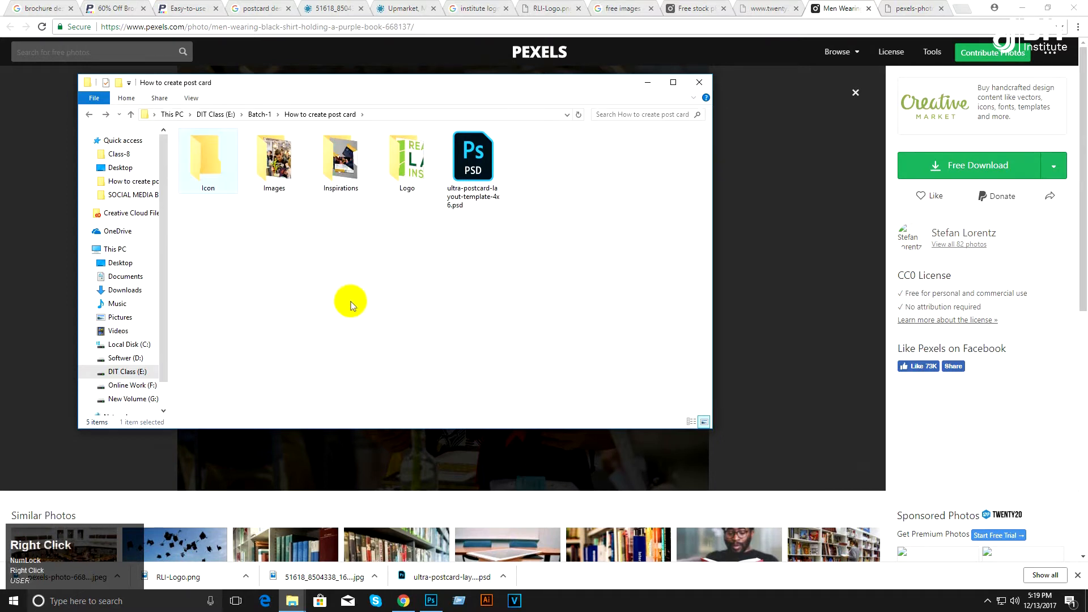
Step: Create a new folder named Font in the "How to create post card" folder
right_click(352, 301)
mouse_move(405, 442)
click(527, 440)
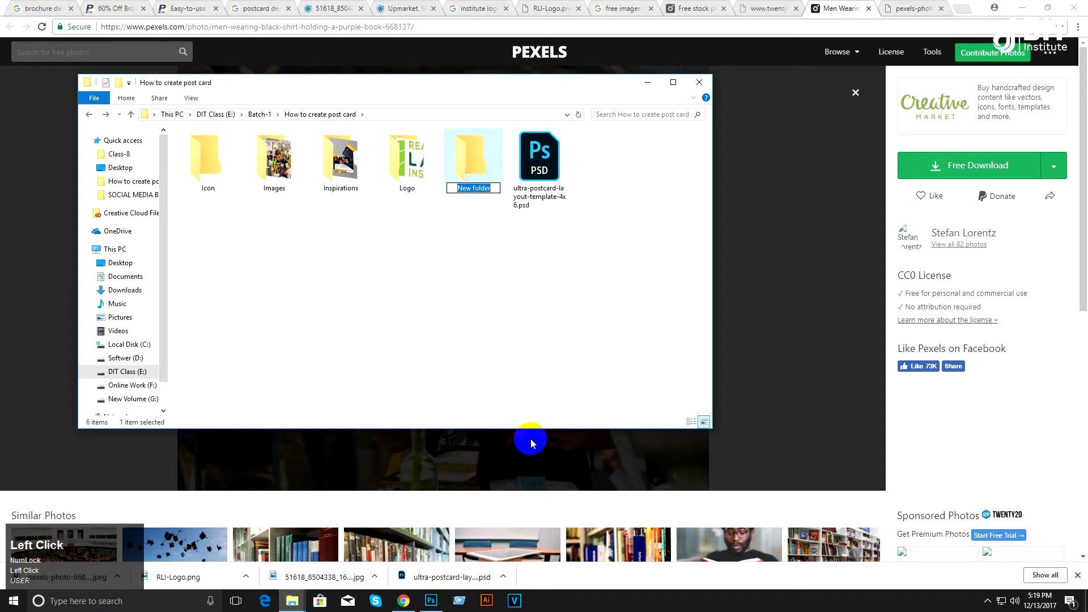
text(Fo)
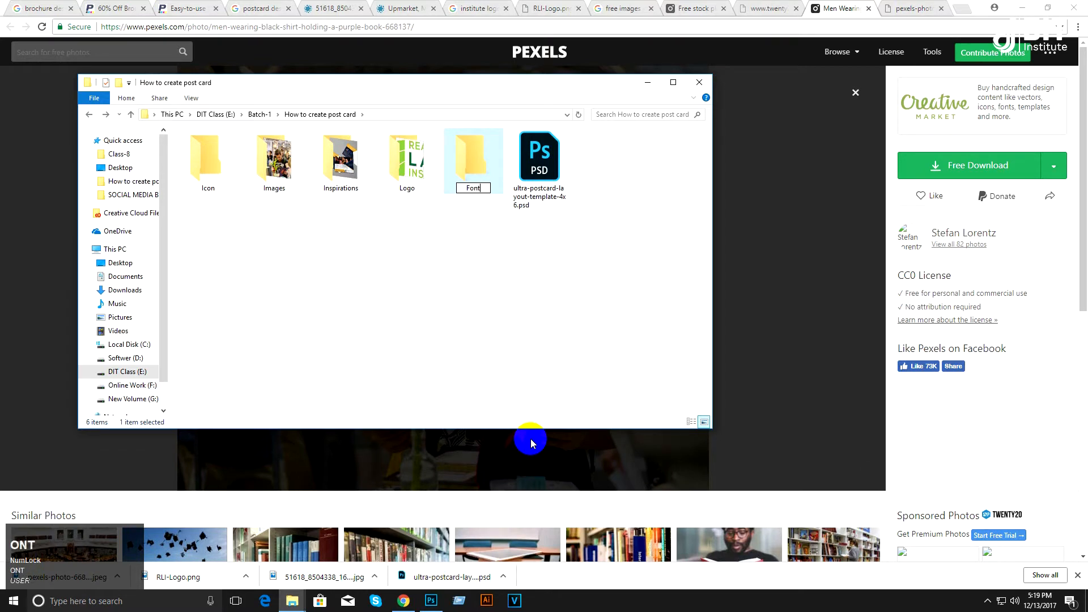
text(nt)
key(Return)
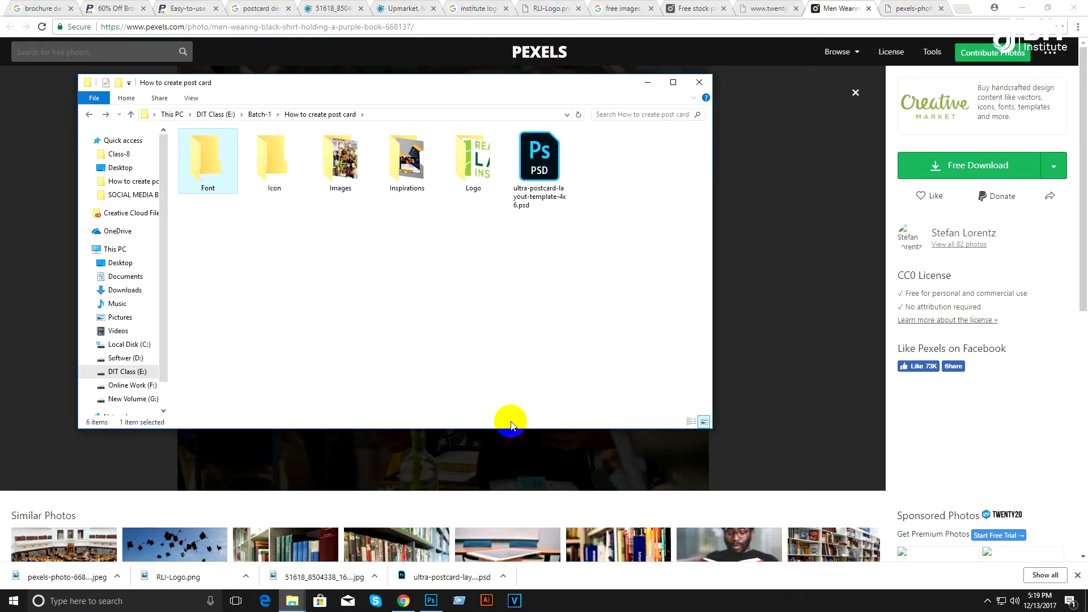
Step: Create a new folder named Psd Source in the "How to create post card" folder
right_click(340, 267)
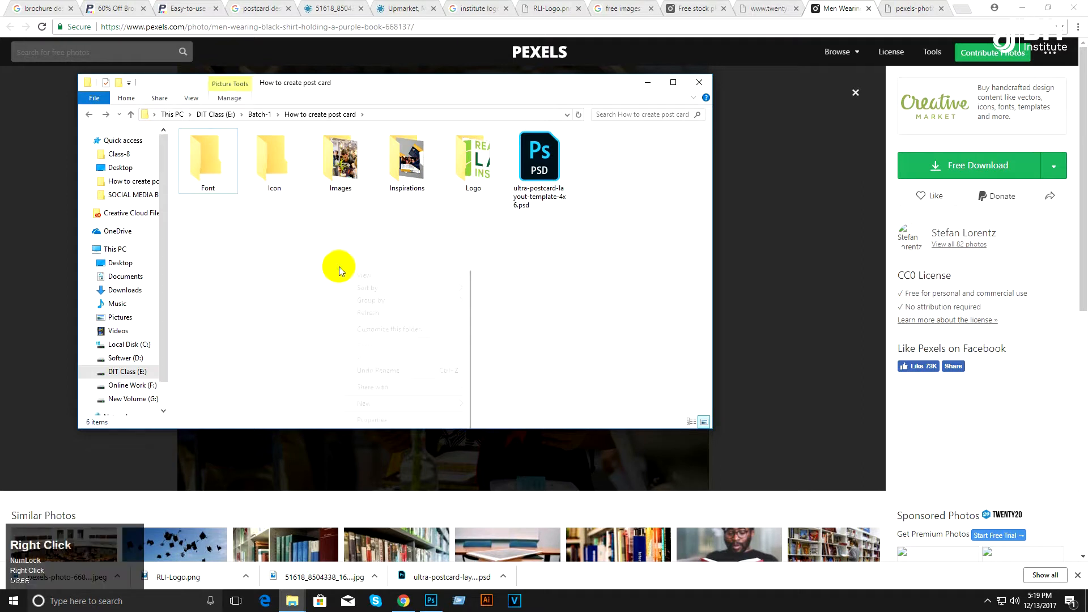
click(415, 403)
click(557, 409)
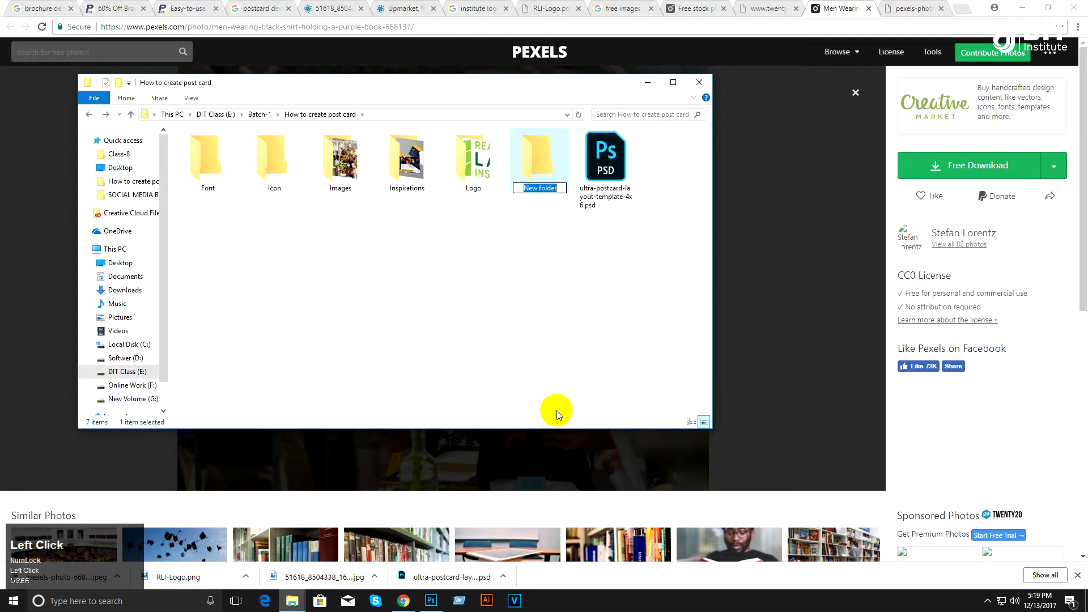
text(Psd Sour)
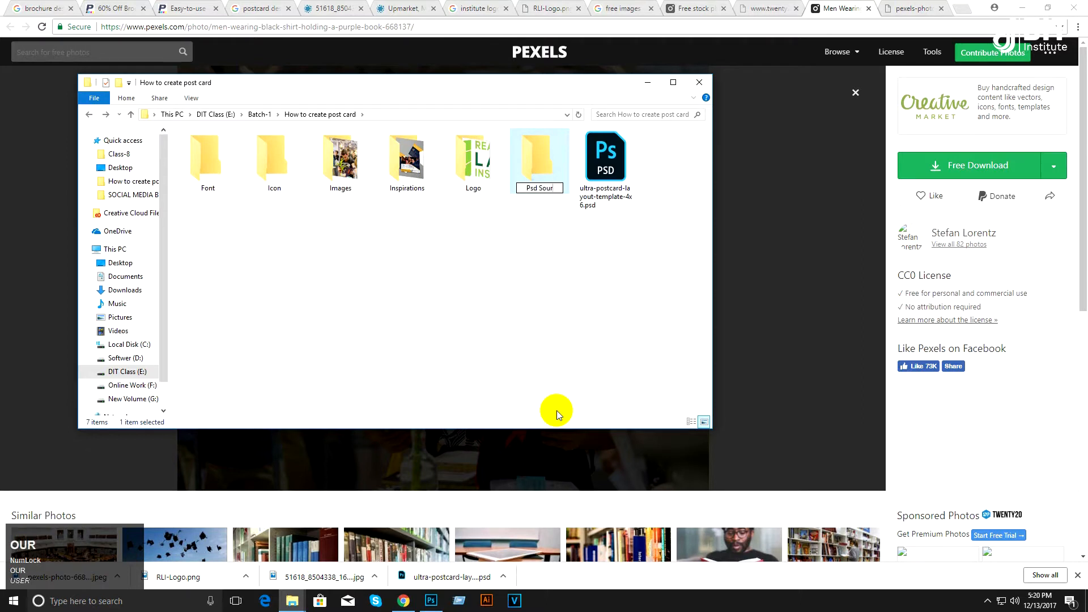
key(BackSpace)
text(c)
key(Return)
key(Return)
click(88, 115)
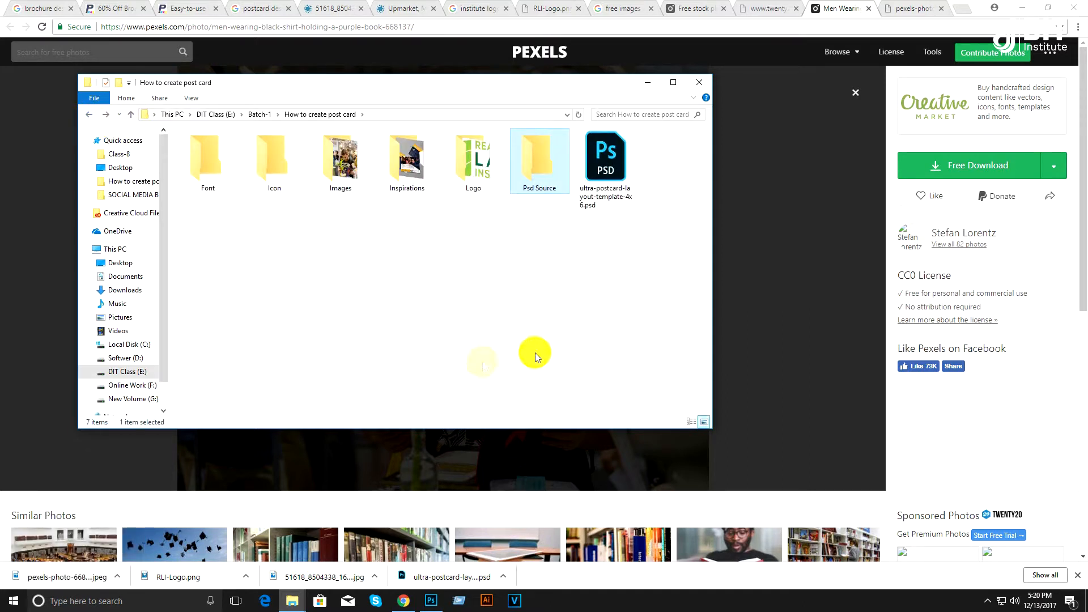
Step: Try placing pexels-photo-668137.jpeg from the Images folder directly into the postcard document in Photoshop, and delete the placed layer
click(1022, 7)
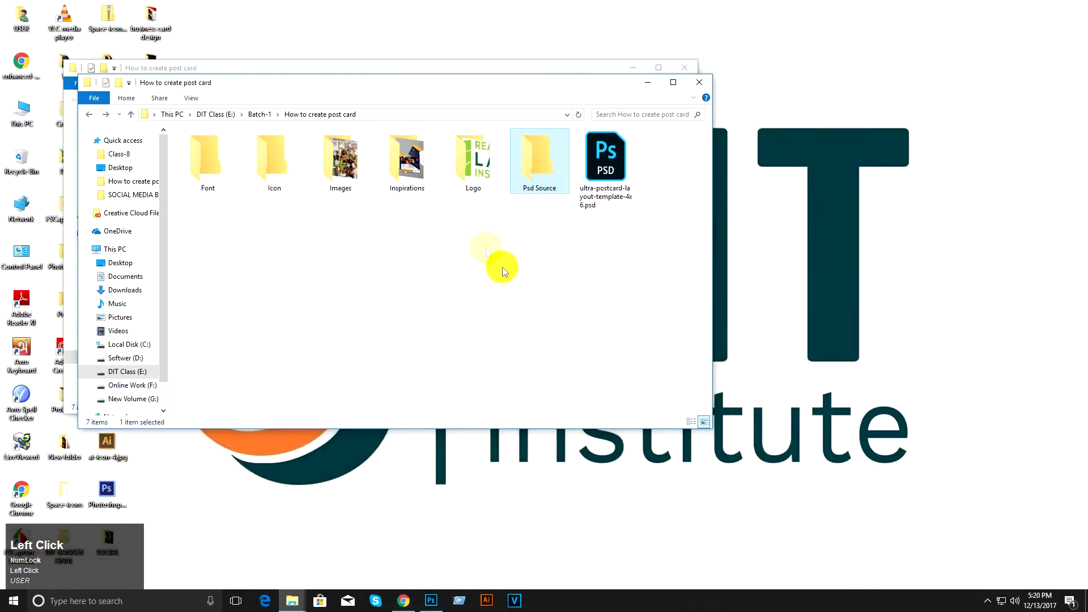
double_click(343, 163)
click(209, 155)
drag(208, 156, 452, 281)
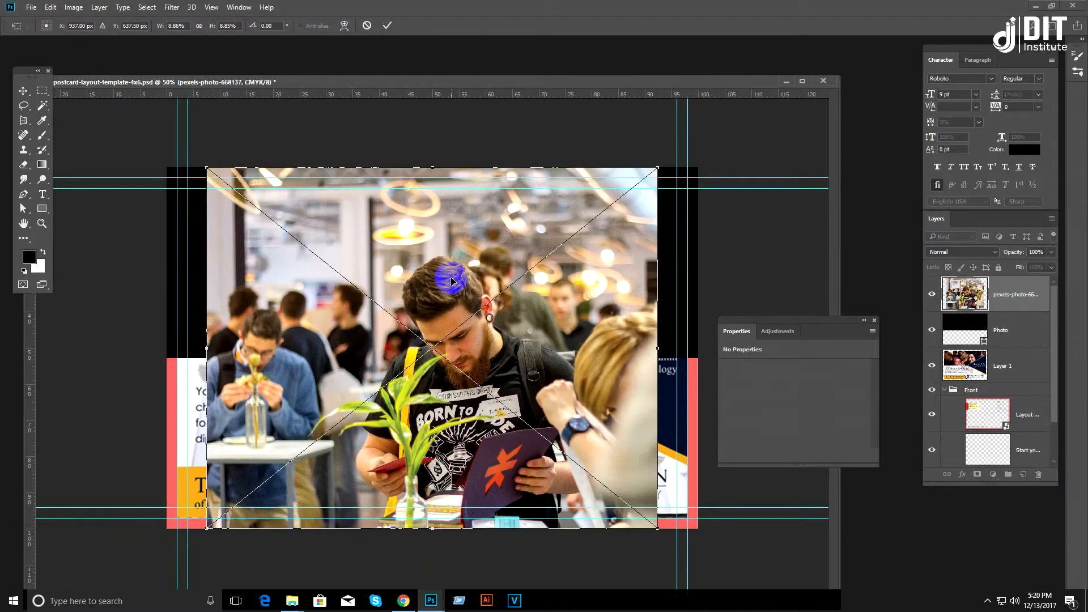
key(Return)
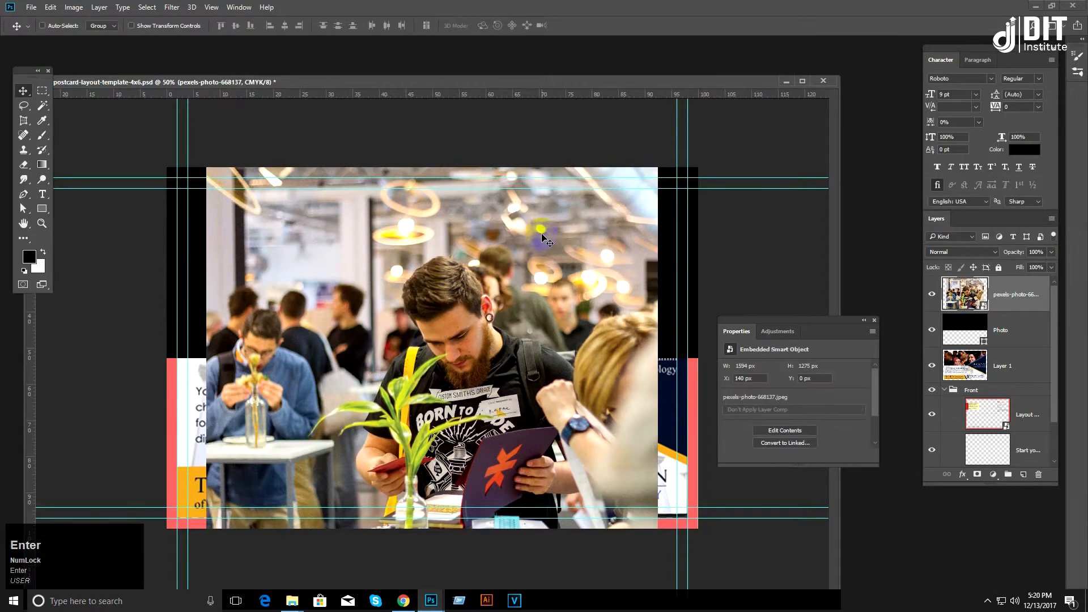
key(Delete)
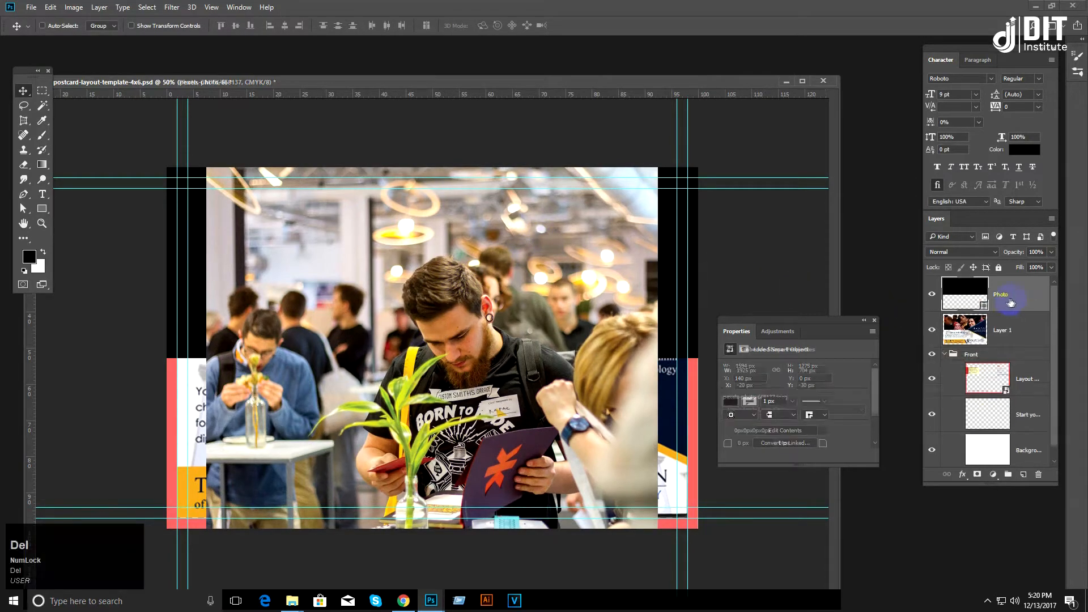
Step: Open pexels-photo-668137.jpeg from the Images folder as its own document, float its window and return to the postcard
double_click(699, 56)
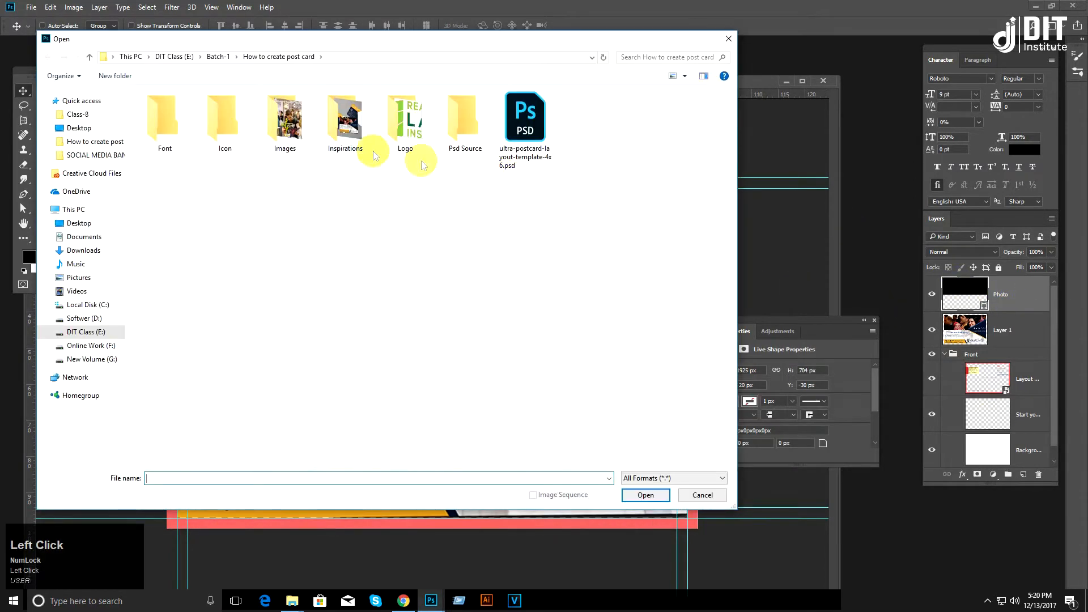
double_click(285, 119)
click(170, 122)
double_click(170, 122)
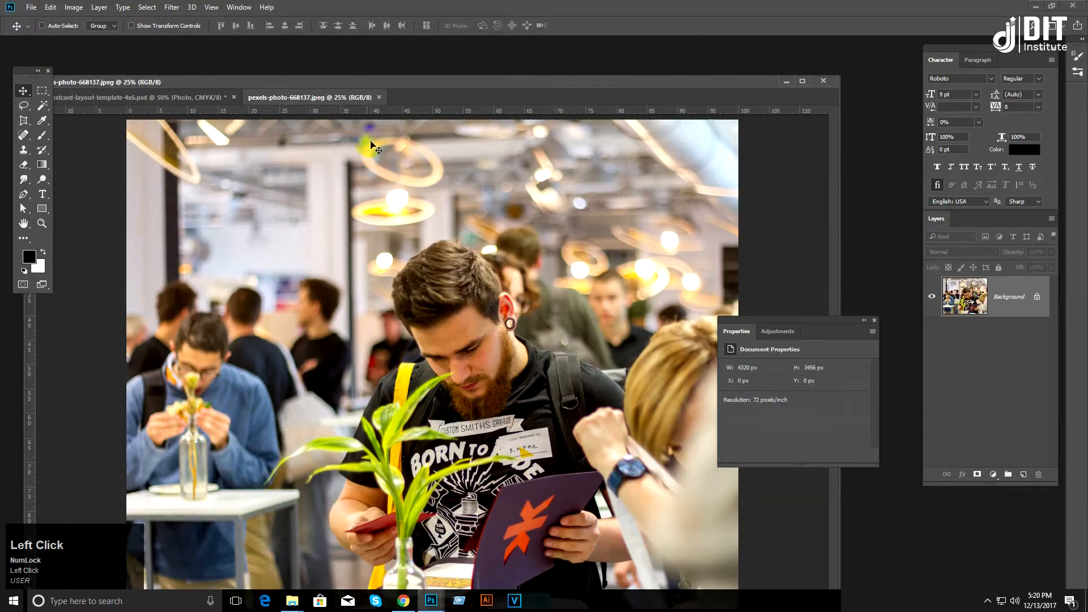
drag(349, 99, 601, 244)
click(226, 272)
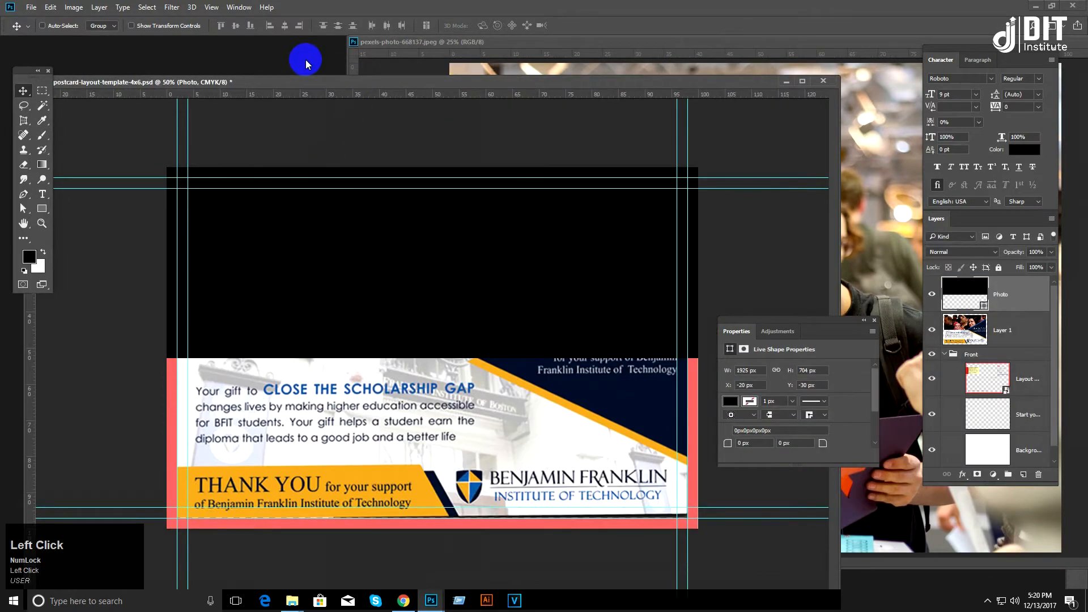
Step: Open RLI-Logo.png from the Logo folder in a floating window and copy the logo onto the postcard's black photo area
double_click(306, 64)
click(281, 57)
double_click(407, 148)
double_click(160, 109)
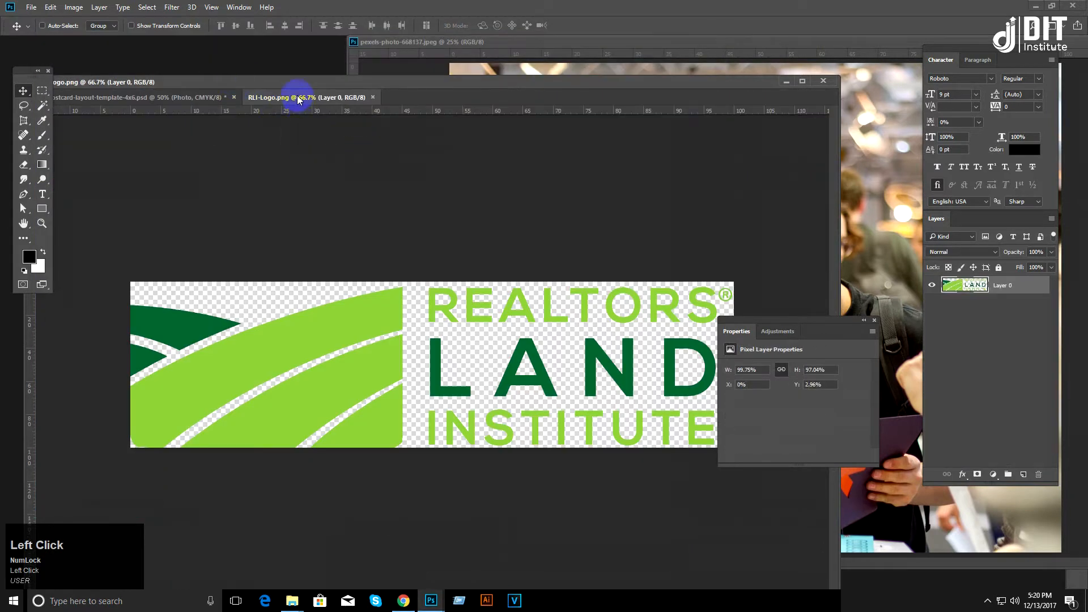
drag(297, 96, 394, 181)
drag(508, 419, 322, 261)
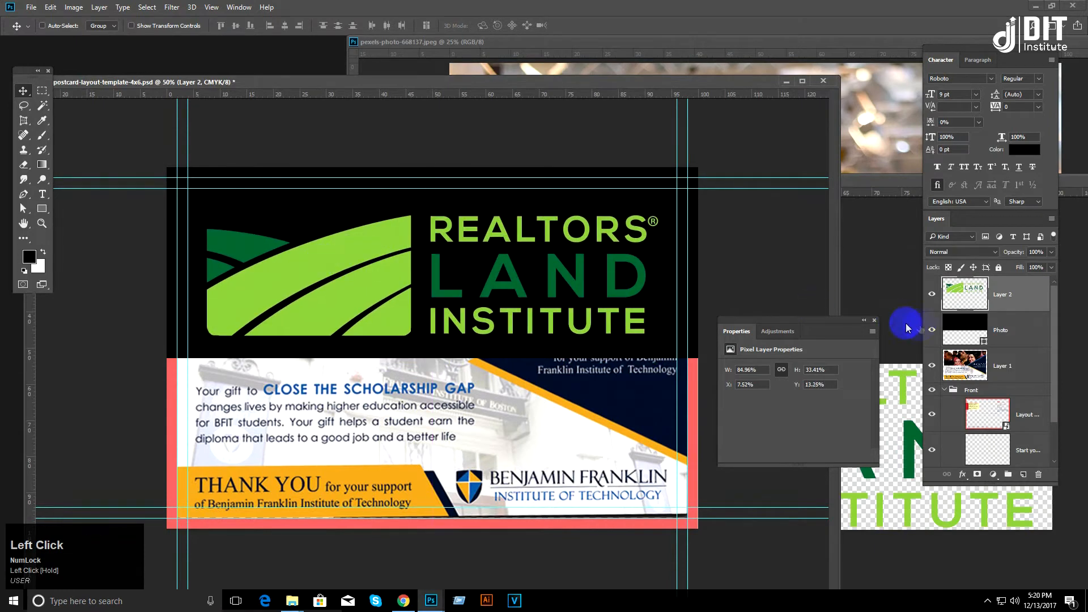
Step: Try a near-white fill (f5f5f5) on the Photo shape behind the logo, and set the fill back to black
double_click(965, 330)
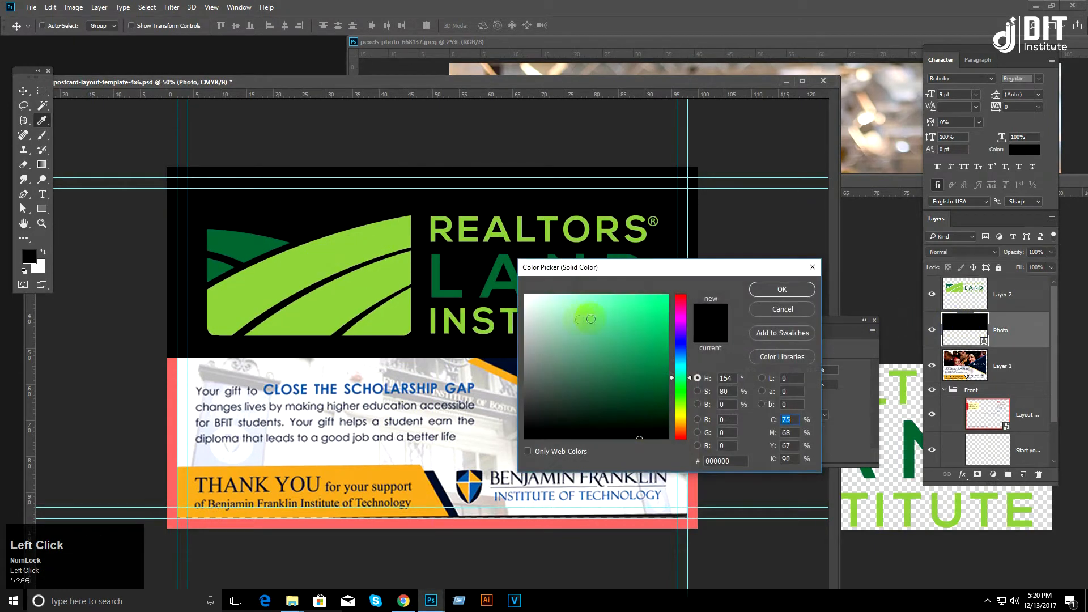
click(524, 300)
click(487, 279)
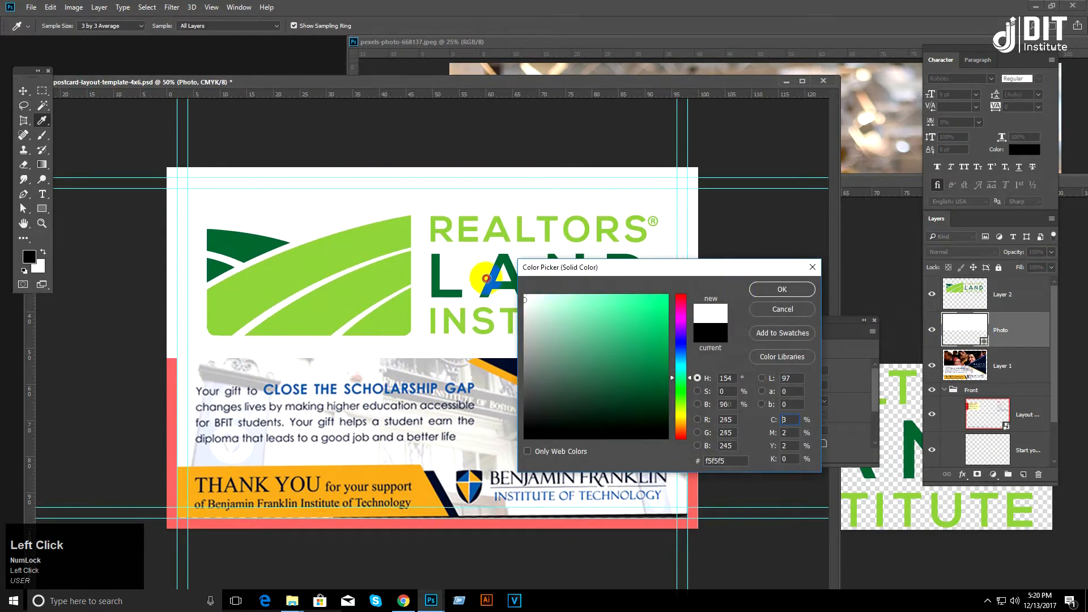
click(528, 413)
drag(528, 413, 540, 439)
click(768, 290)
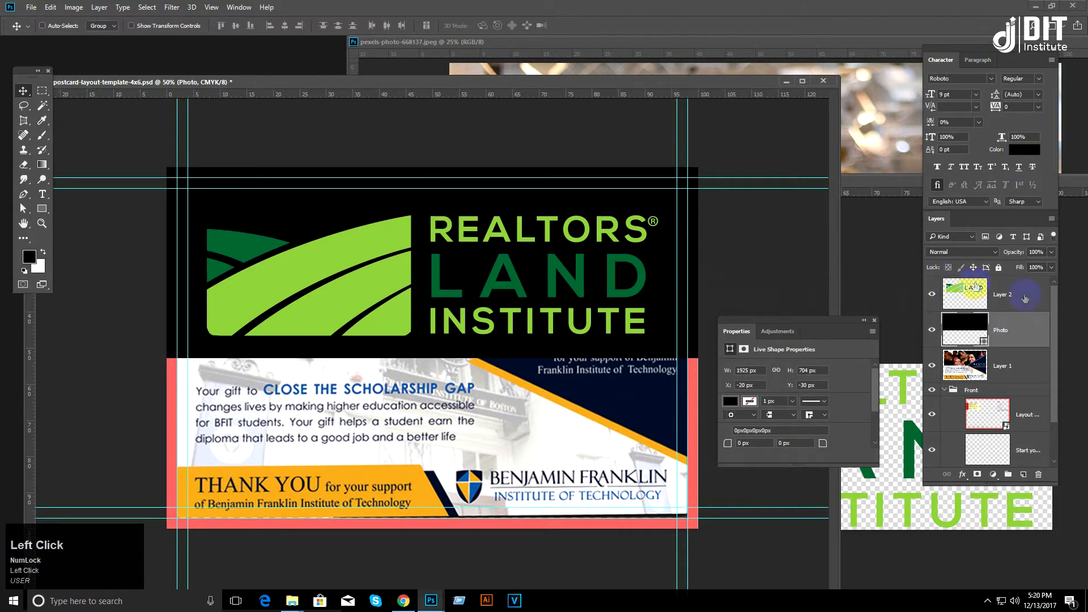
Step: Rename the logo layer as Logo and scale it down to about 18% of the card's width in the upper-left corner
click(1024, 299)
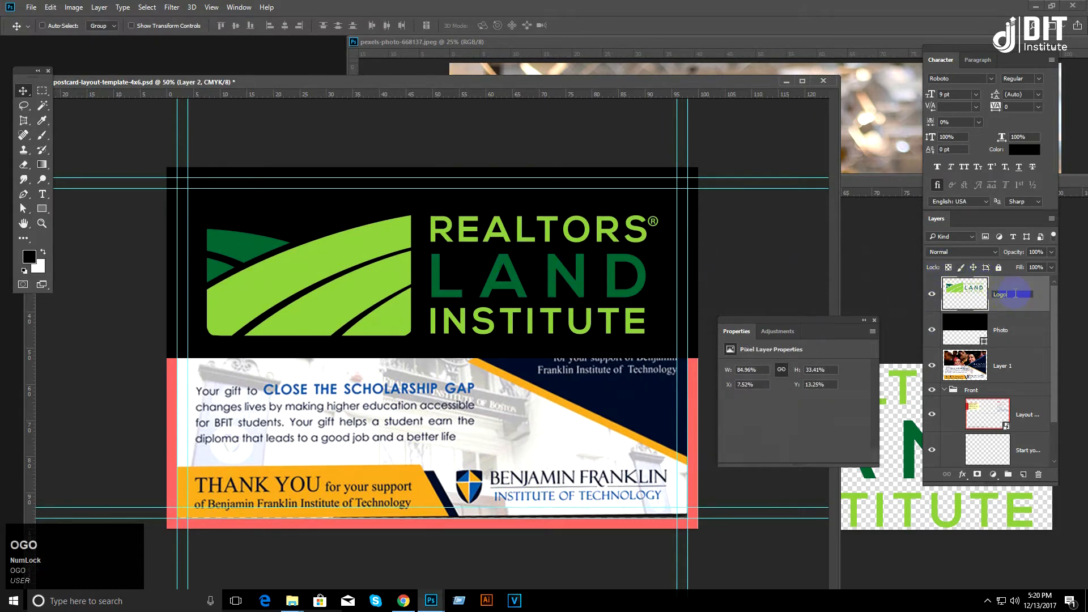
key(Return)
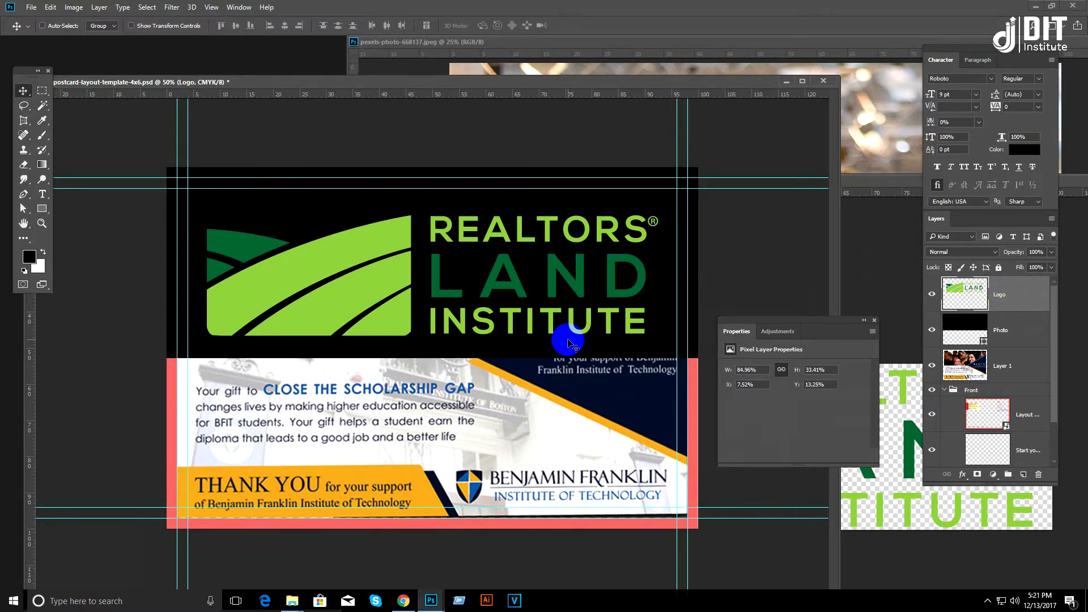
key(ctrl+t)
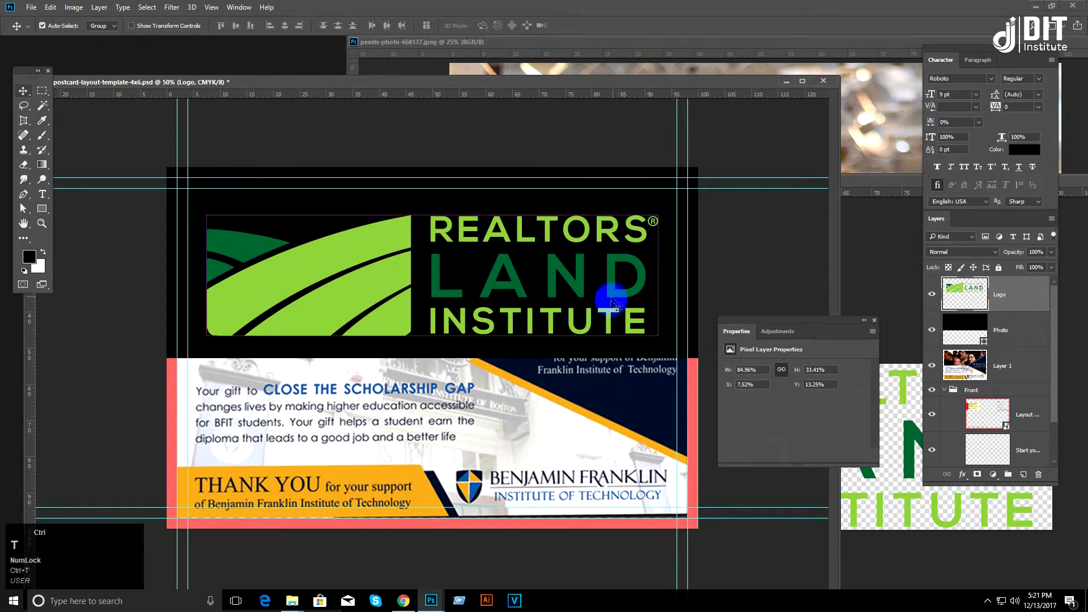
drag(656, 333, 286, 210)
double_click(285, 210)
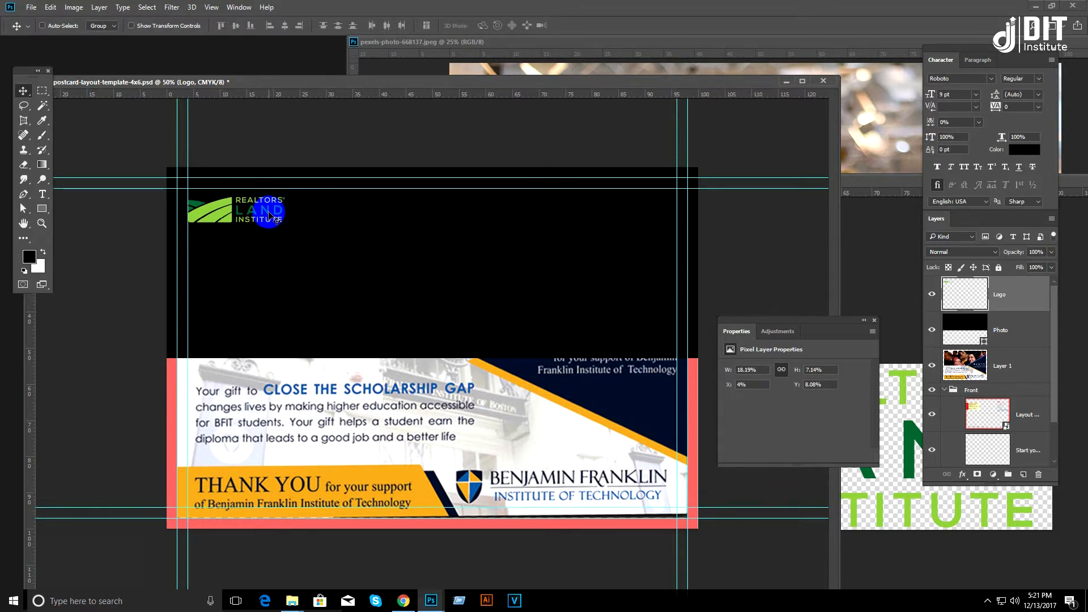
Step: Enlarge the Logo layer to about 90% of the card's width from its upper-left corner
key(ctrl+t)
drag(286, 222, 651, 387)
key(Return)
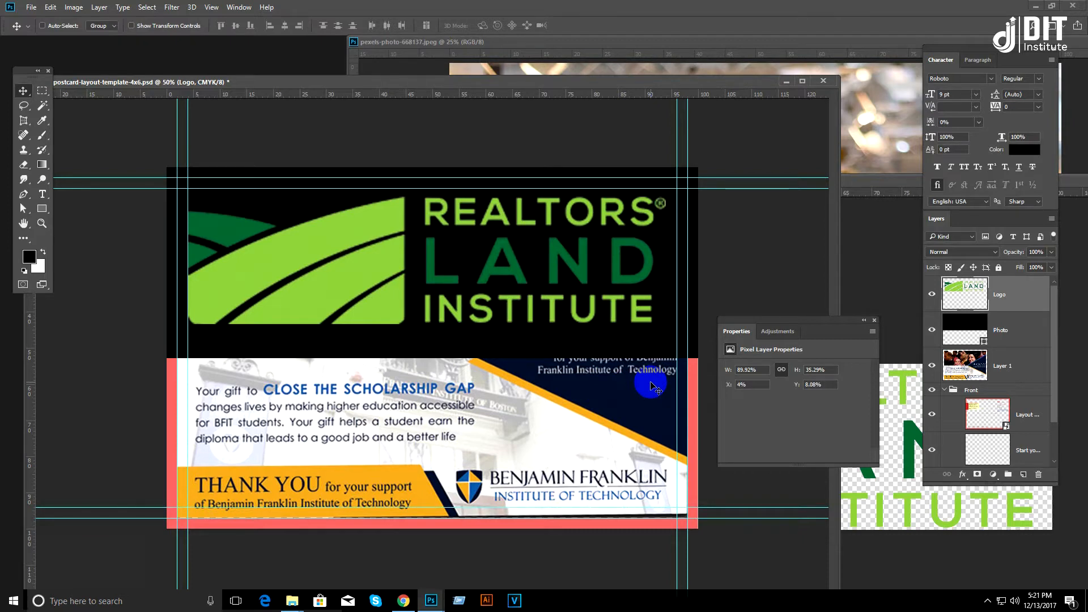
Step: Add a black solid colour fill layer beneath the logo in RLI-Logo.png, and return to the postcard document
drag(895, 180, 542, 195)
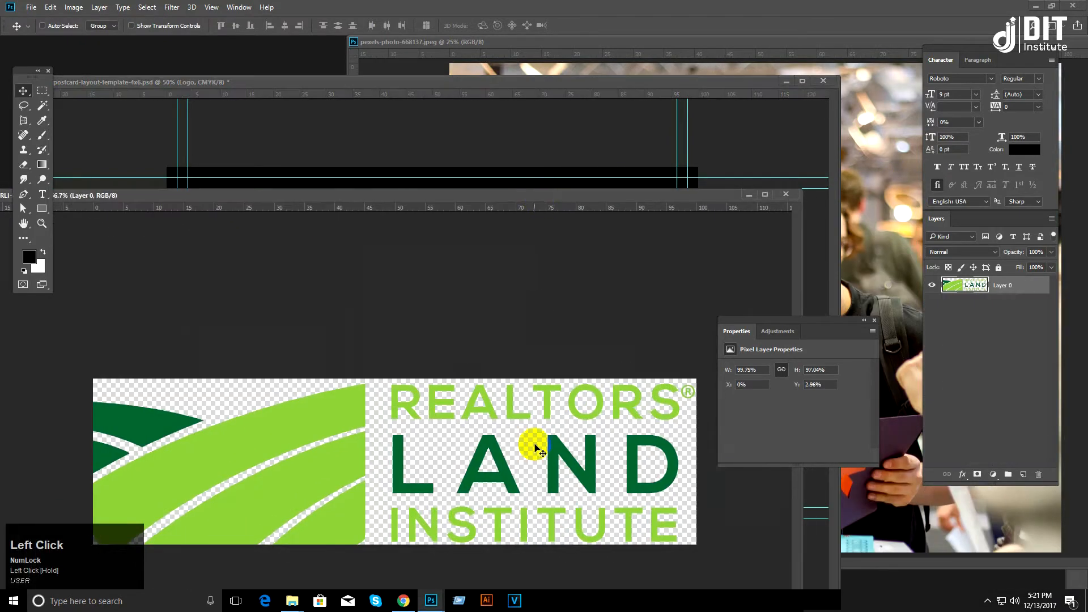
click(992, 474)
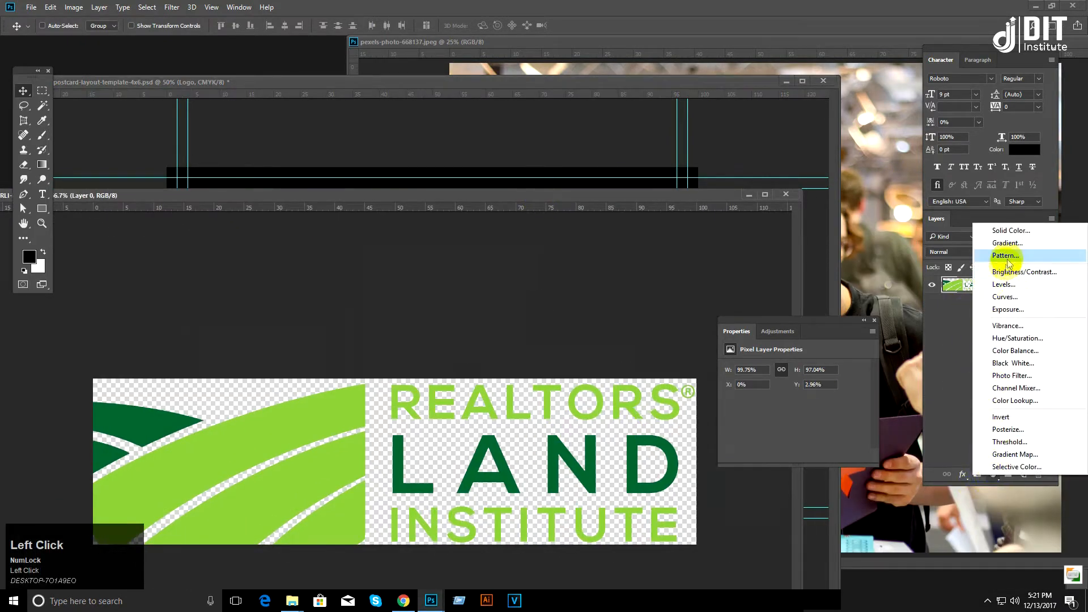
click(1001, 230)
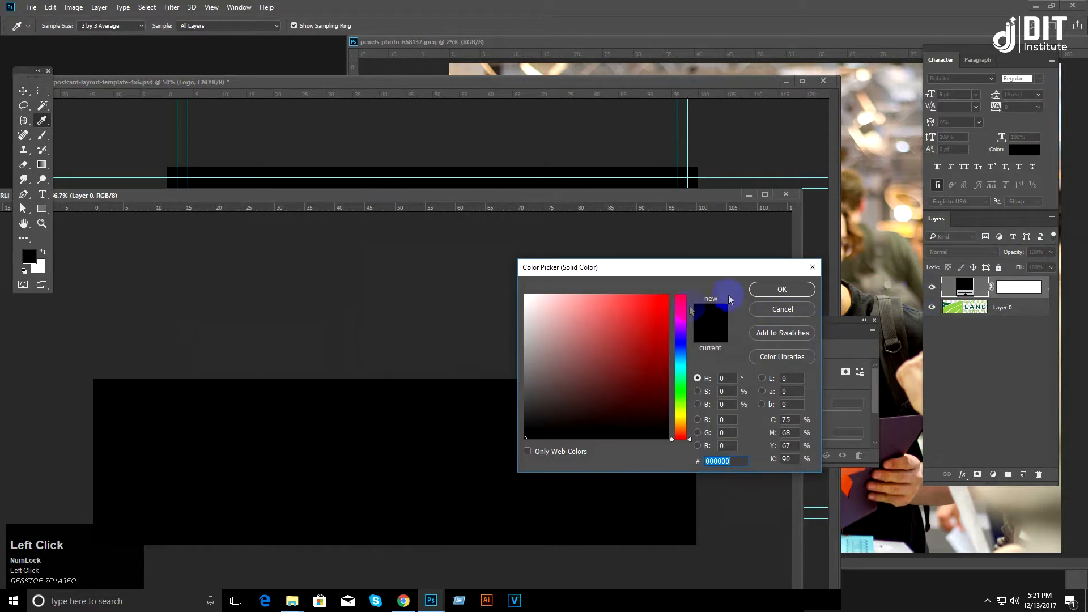
click(779, 291)
drag(1004, 307, 1000, 285)
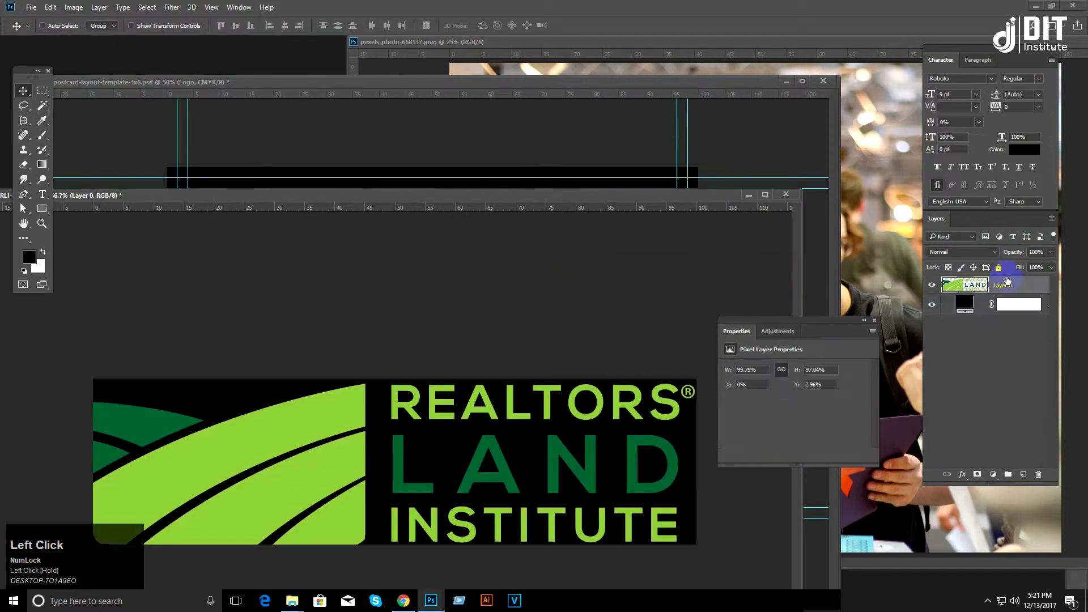
click(539, 149)
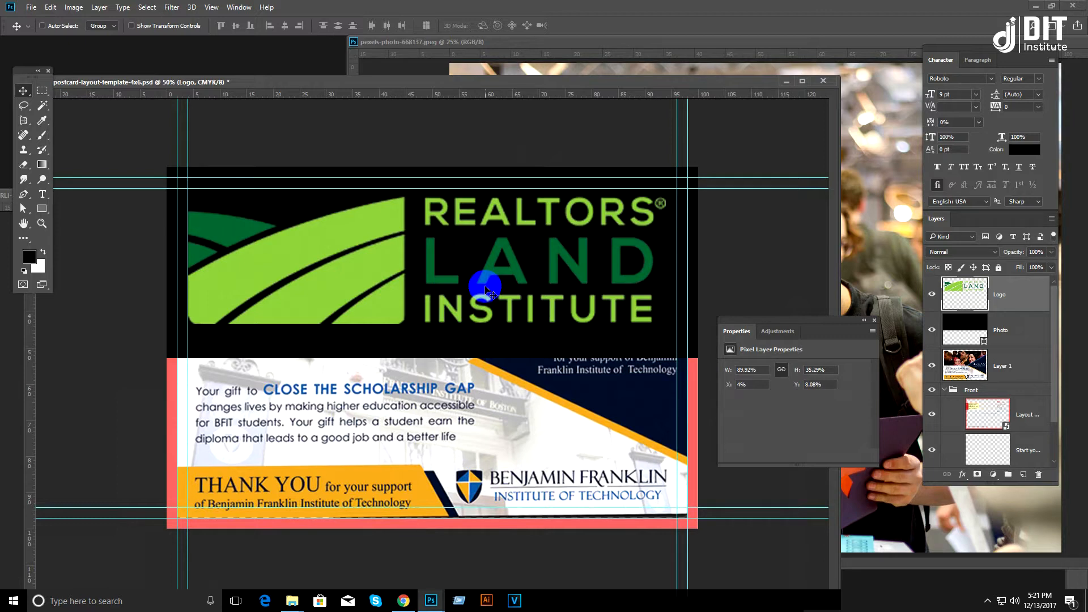
Step: Copy the pexels photo onto the postcard as a pixel layer and shrink it to about 5% of the card's width
drag(845, 326, 347, 286)
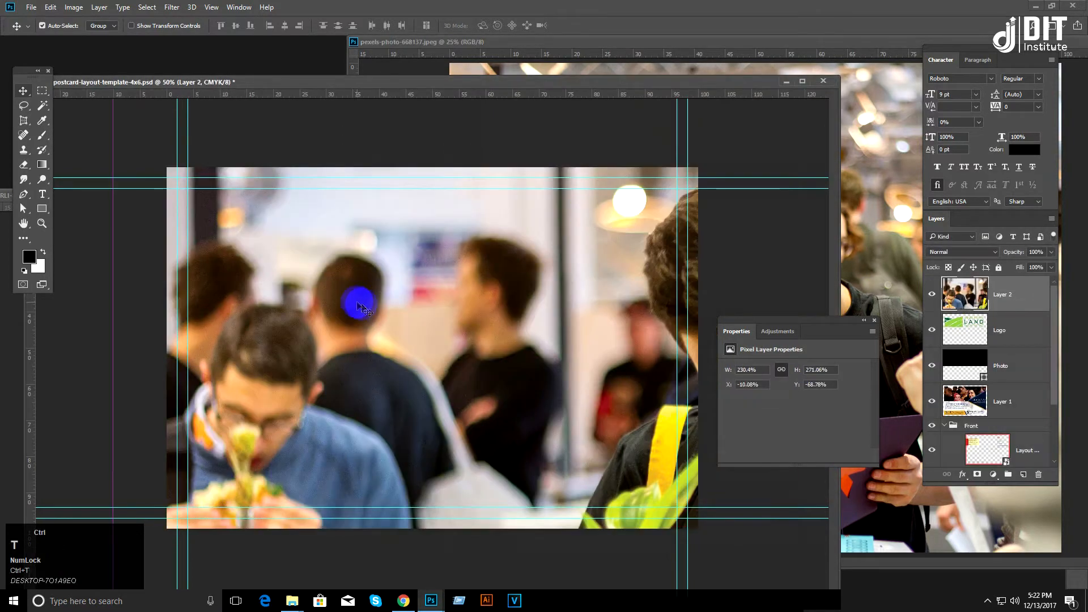
key(ctrl+t)
key(ctrl+minus)
key(ctrl+minus)
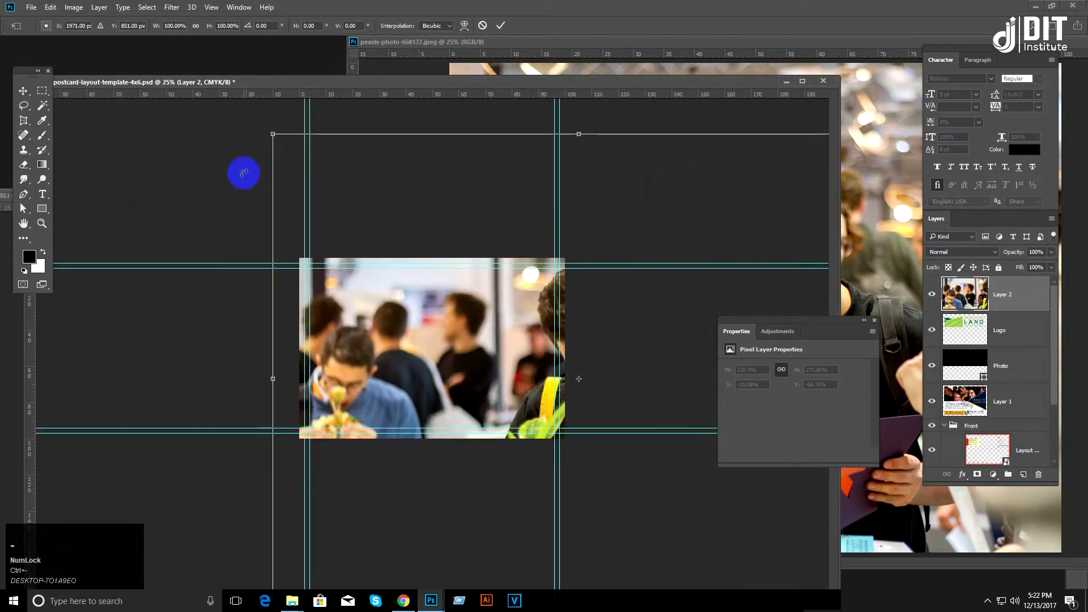
drag(272, 134, 350, 295)
drag(415, 276, 354, 327)
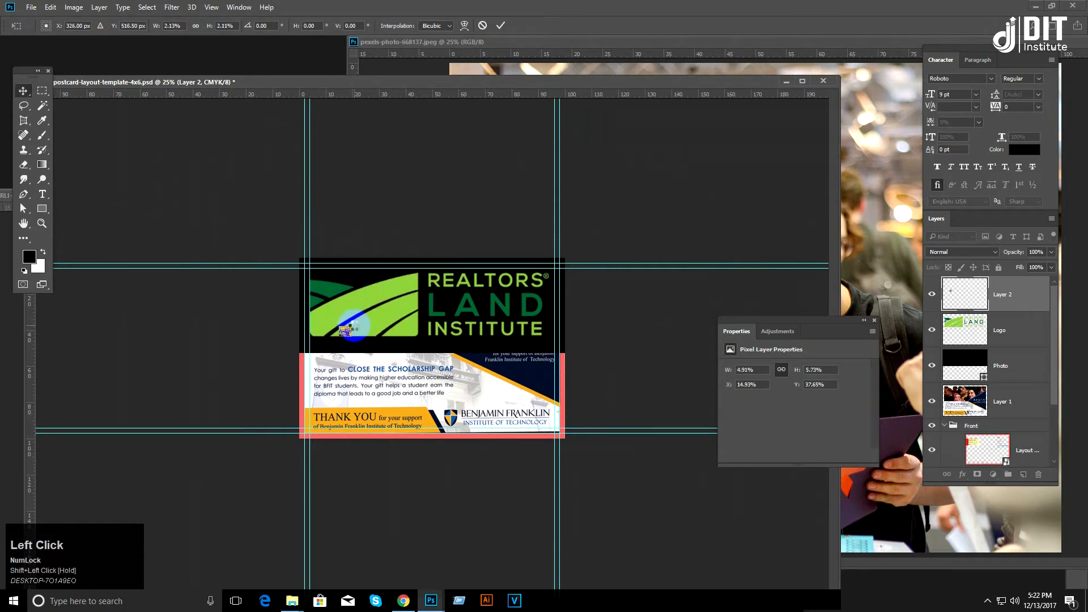
Step: Enlarge the shrunken photo layer to about 69% of the card's width over the logo
key(ctrl+t)
drag(352, 326, 527, 204)
key(Return)
drag(479, 306, 481, 368)
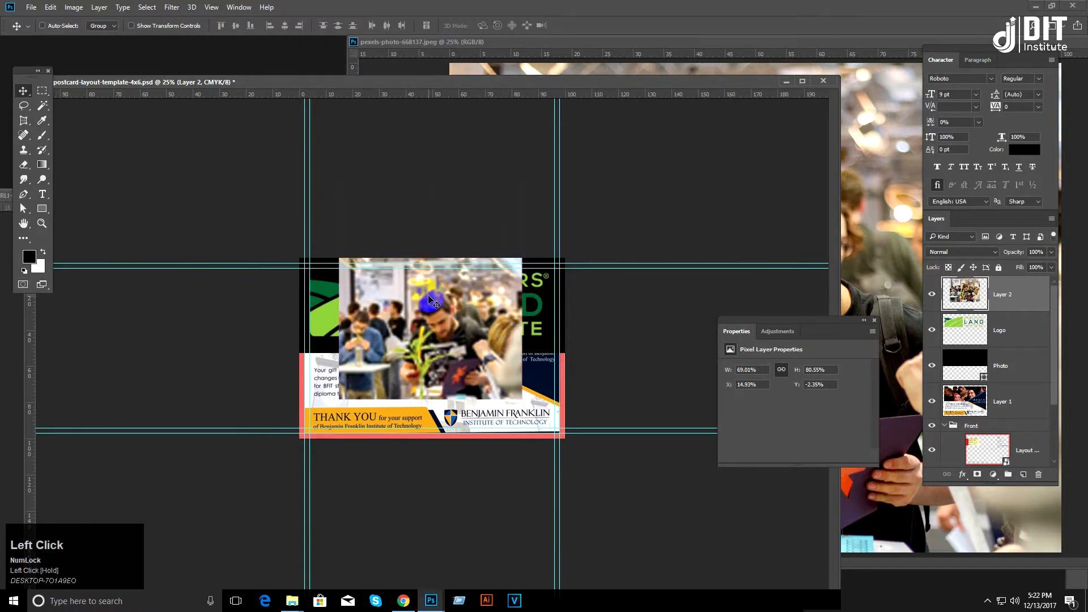
key(ctrl+equal)
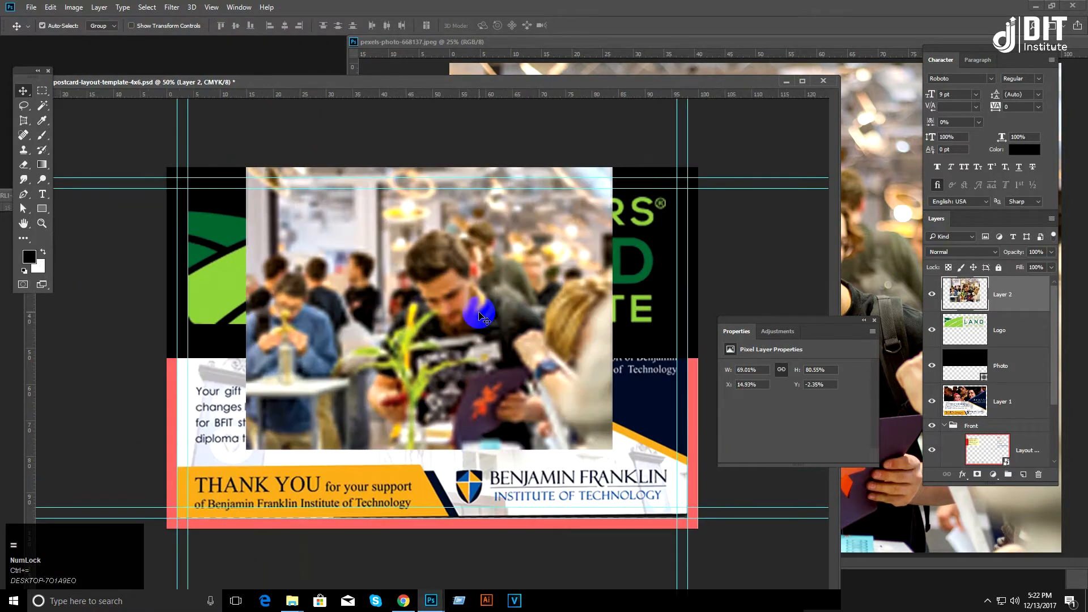
Step: Delete the pasted photo layer and the Logo layer from the postcard, and put the photo's window out of the way
key(Delete)
key(Delete)
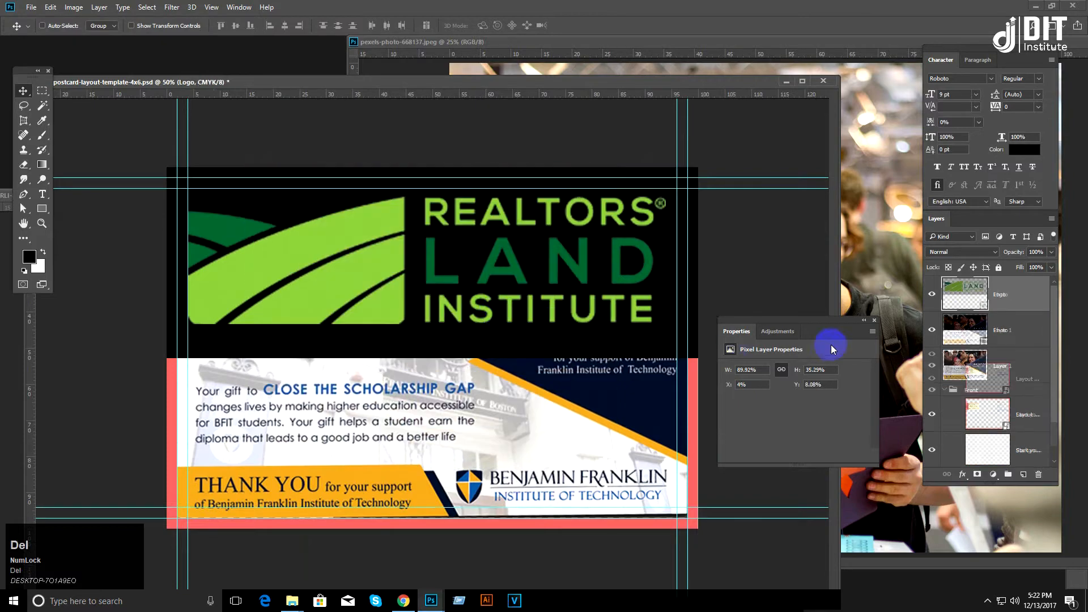
click(856, 193)
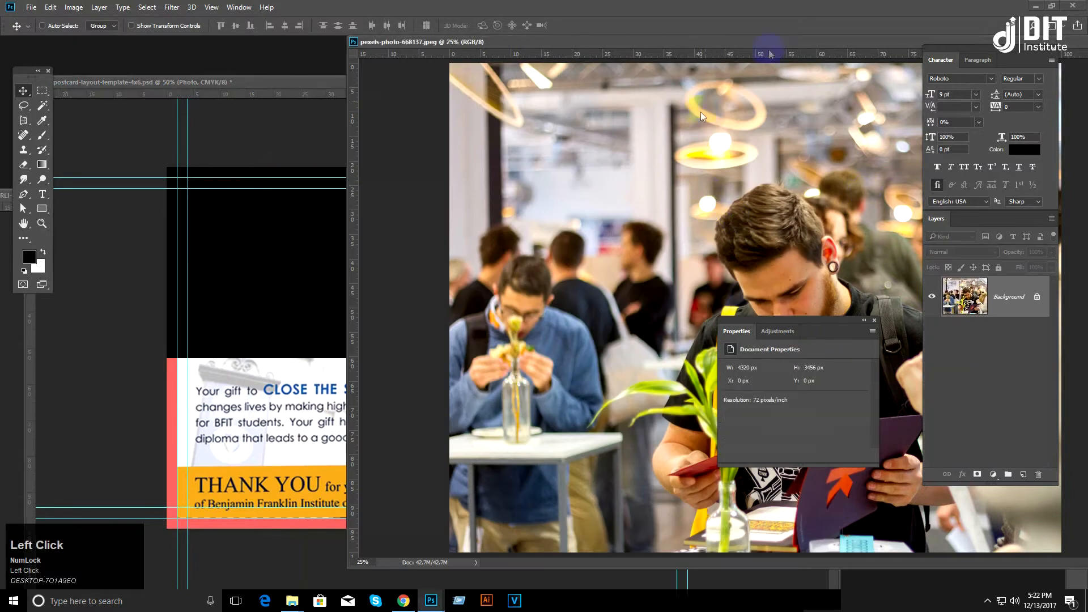
drag(801, 37, 502, 160)
click(758, 154)
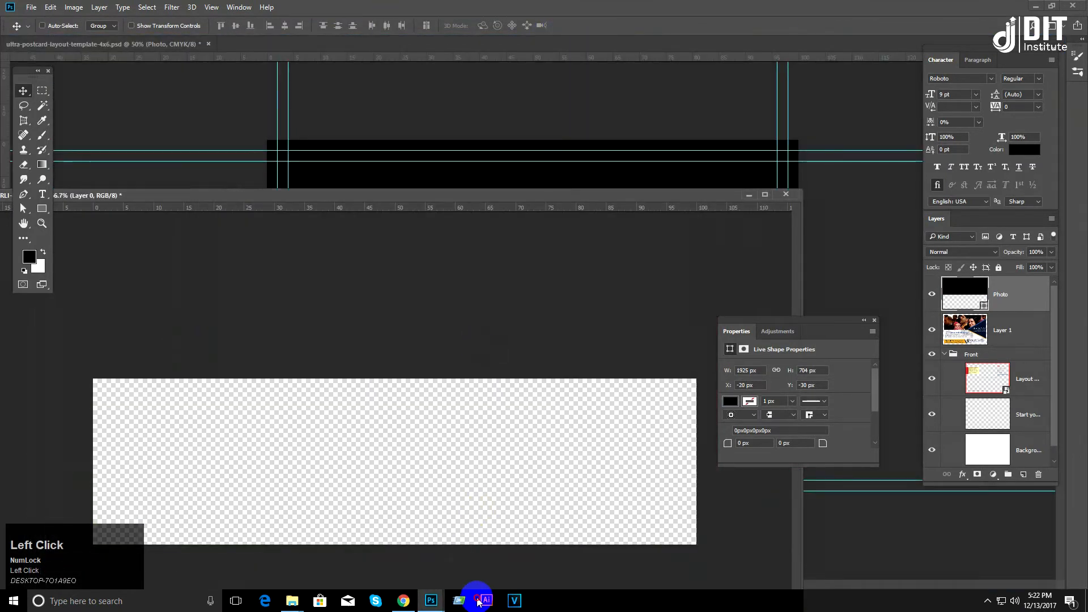
Step: Copy the logo from RLI-Logo.png onto the postcard again and position it within the black photo area
click(431, 601)
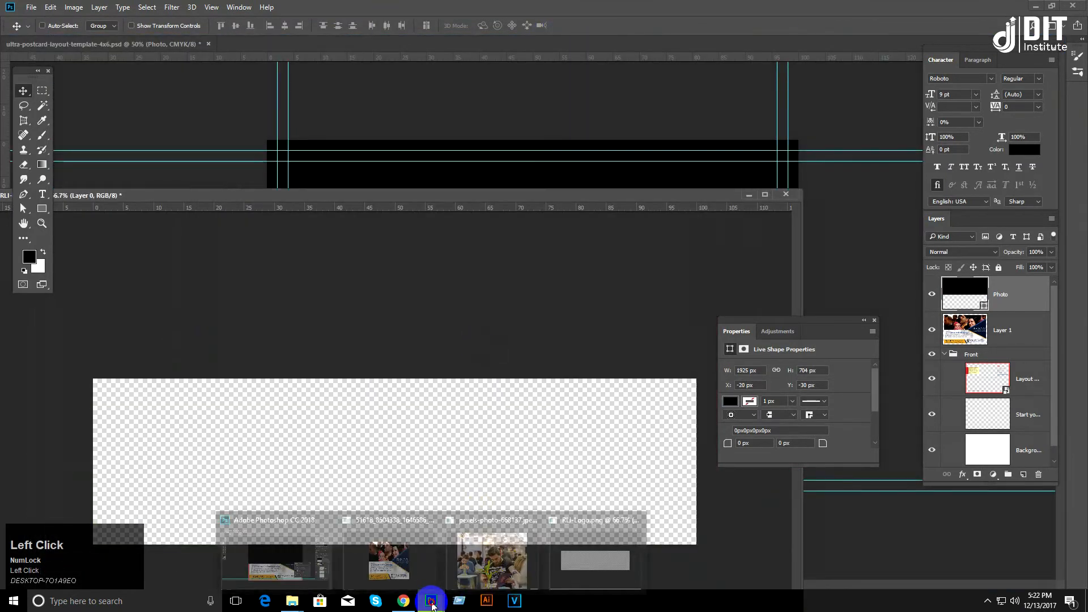
mouse_move(433, 603)
click(578, 556)
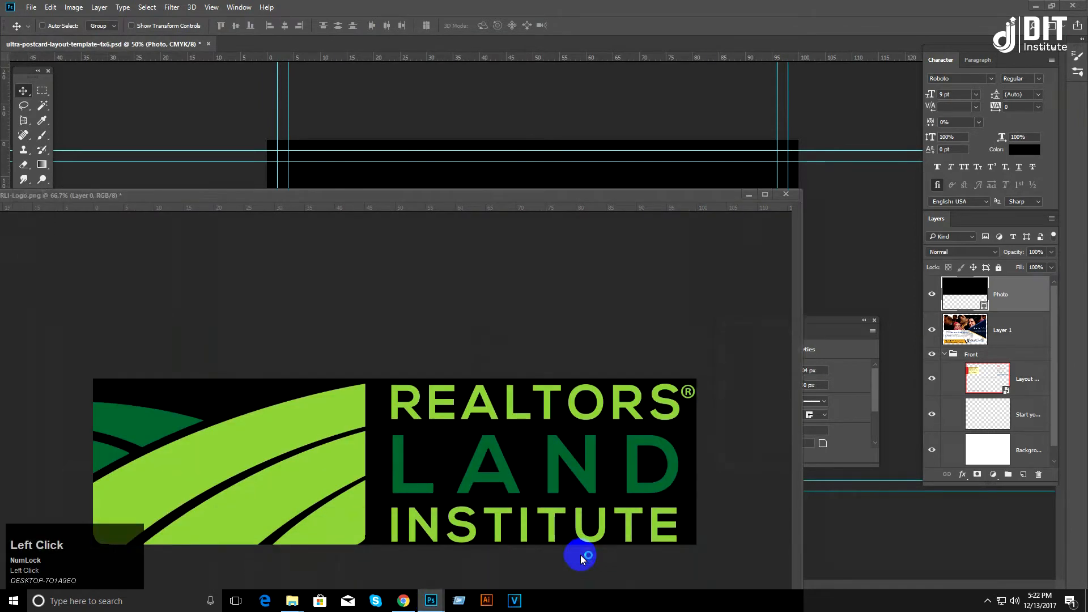
drag(397, 438, 458, 179)
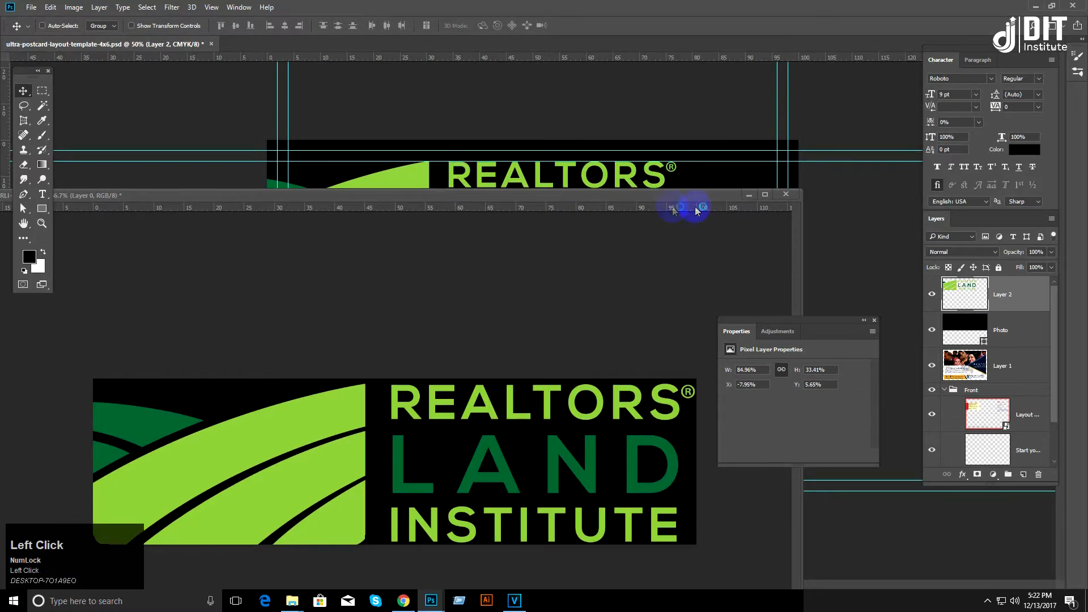
click(750, 194)
drag(578, 219, 688, 247)
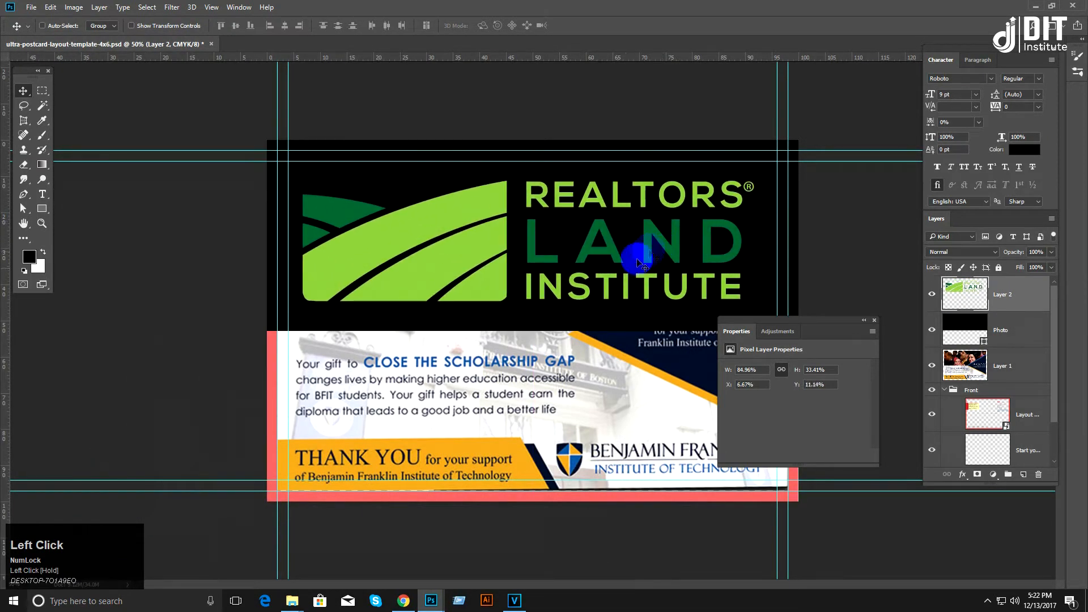
Step: Rename the new logo layer as Logo and convert it to a smart object
double_click(1019, 302)
text(L)
key(Return)
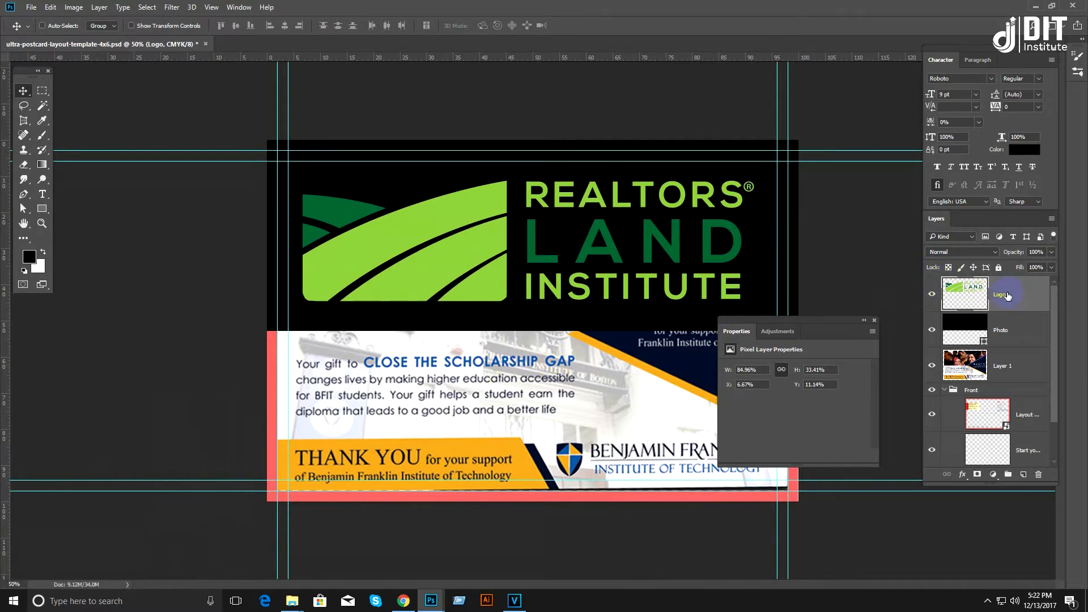
right_click(1008, 294)
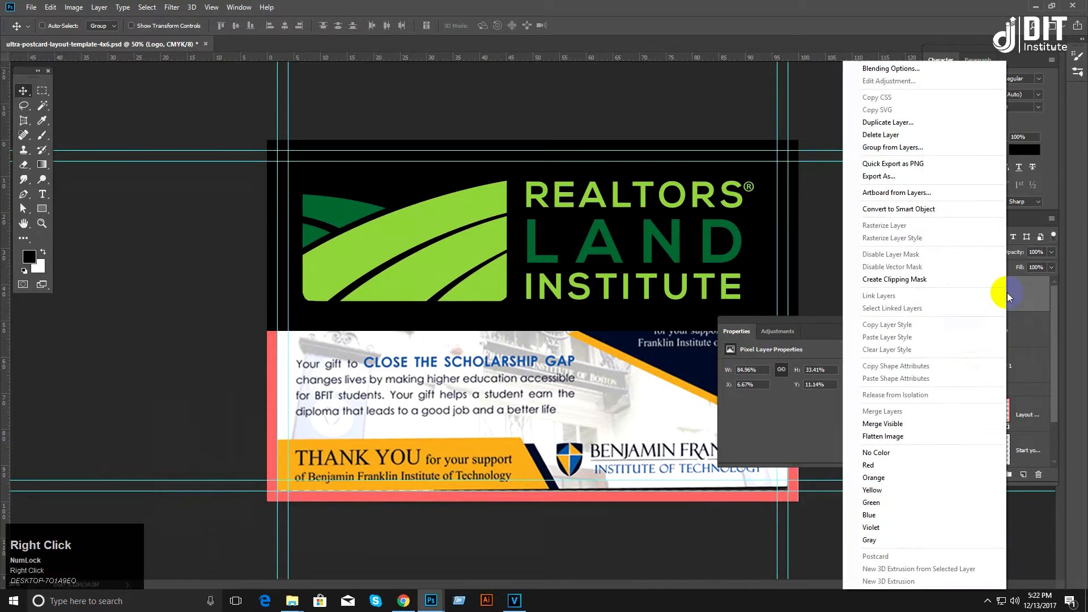
click(918, 210)
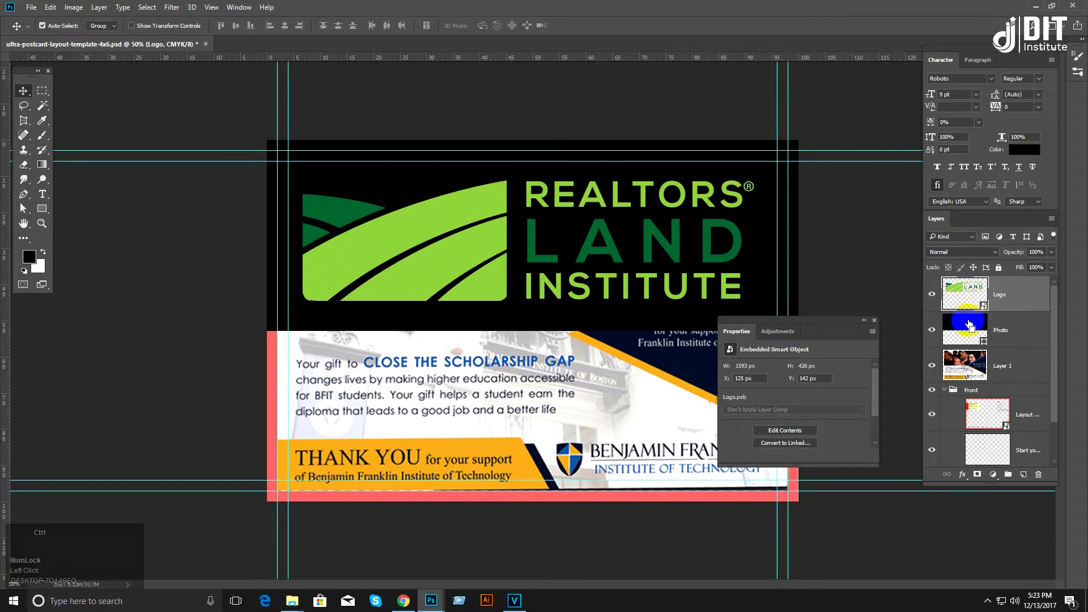
Step: Scale the Logo smart object down to about 72 px wide from its upper-left corner
key(ctrl+t)
drag(753, 300, 332, 176)
key(Return)
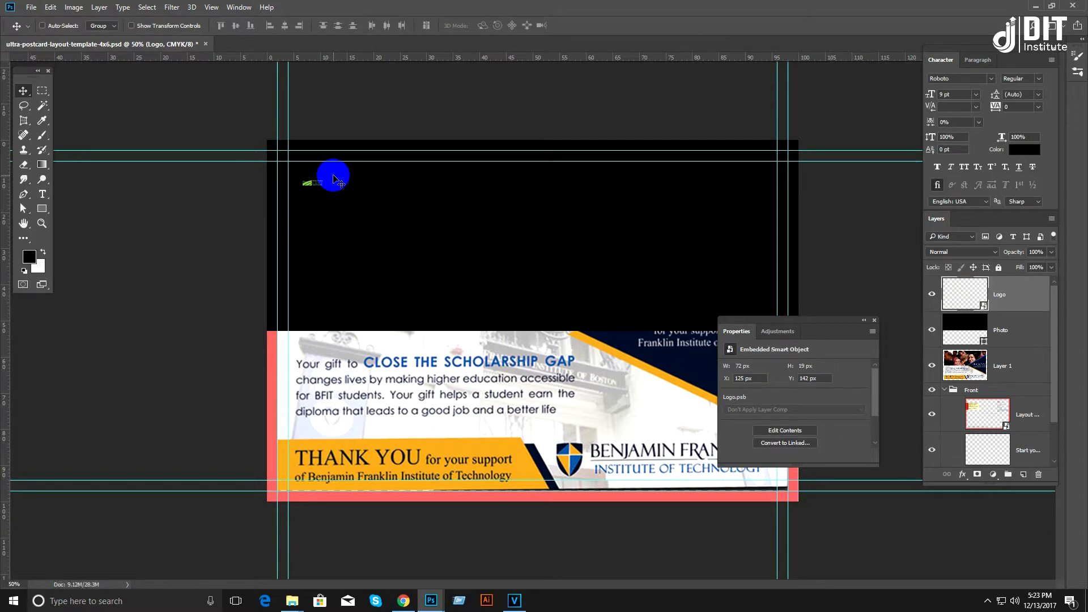
Step: Enlarge the Logo smart object to about 1098 px wide, keeping its upper-left corner in place
key(ctrl+t)
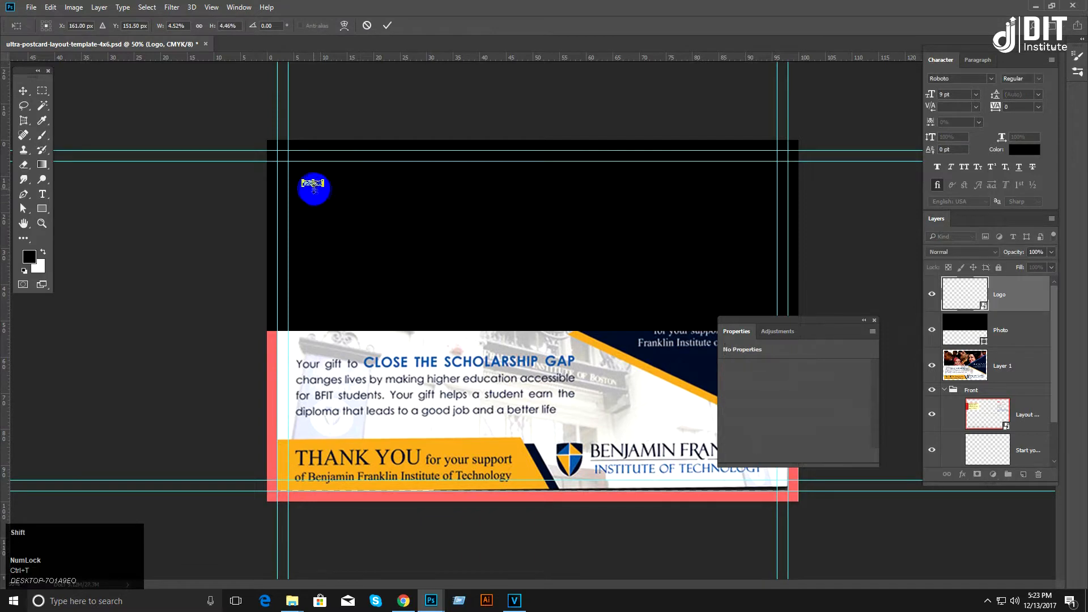
drag(322, 191, 728, 372)
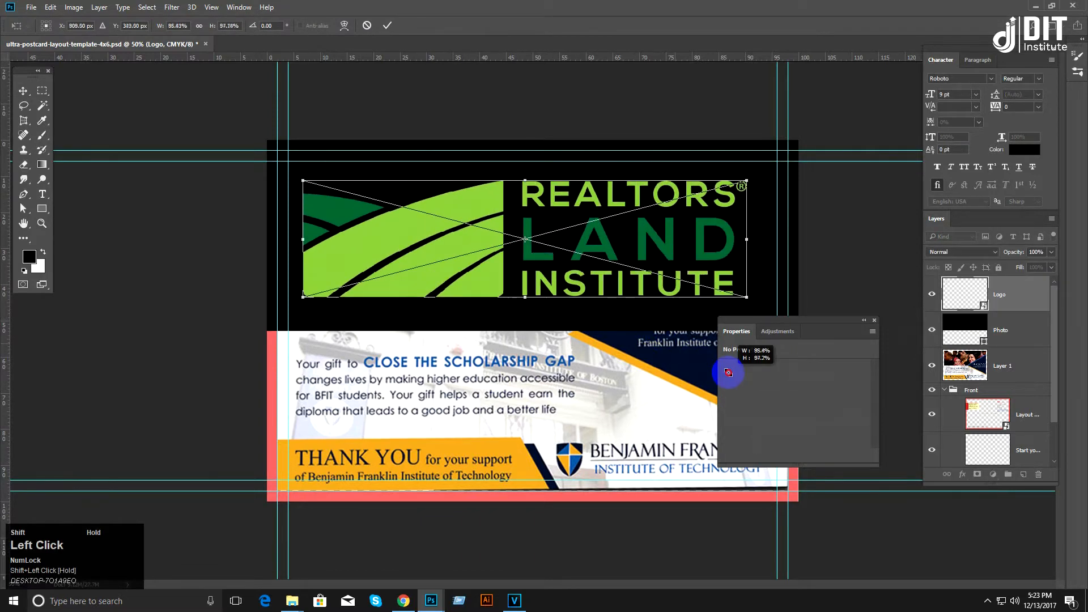
key(Return)
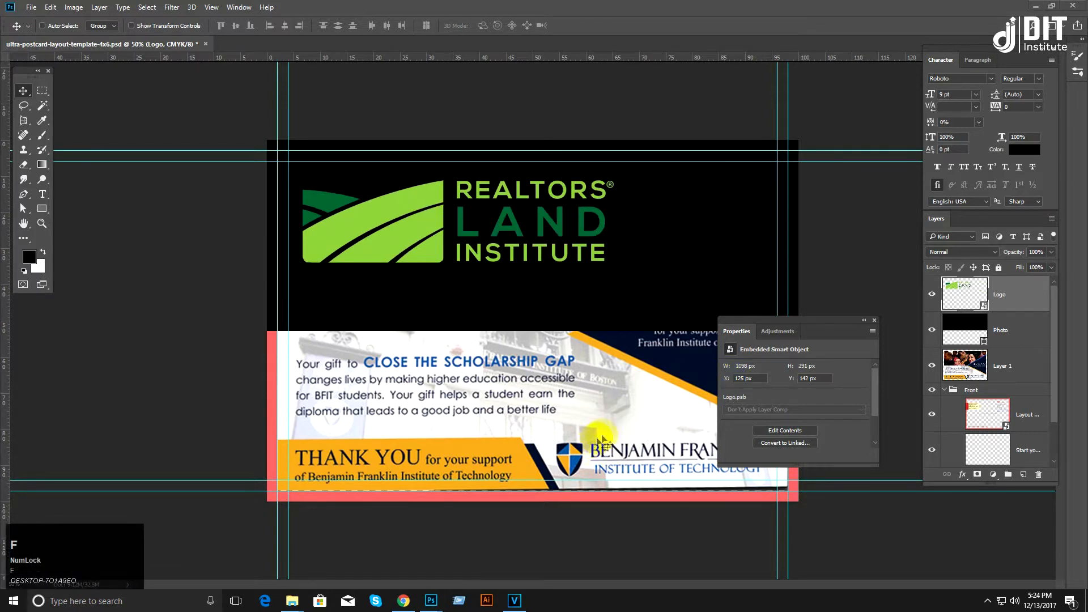
click(642, 321)
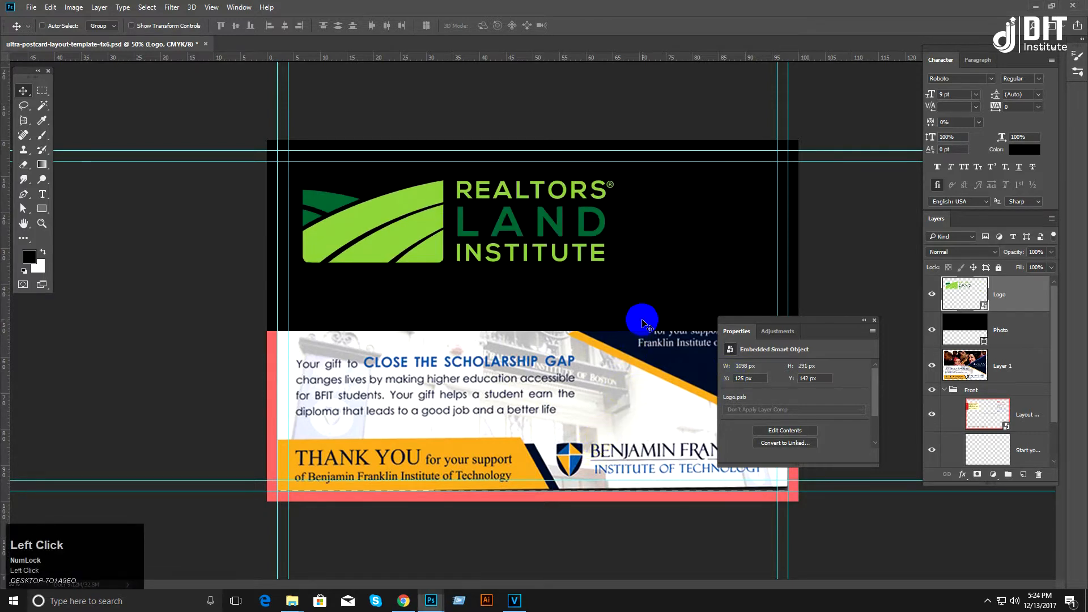
key(f)
key(f)
key(f)
key(f)
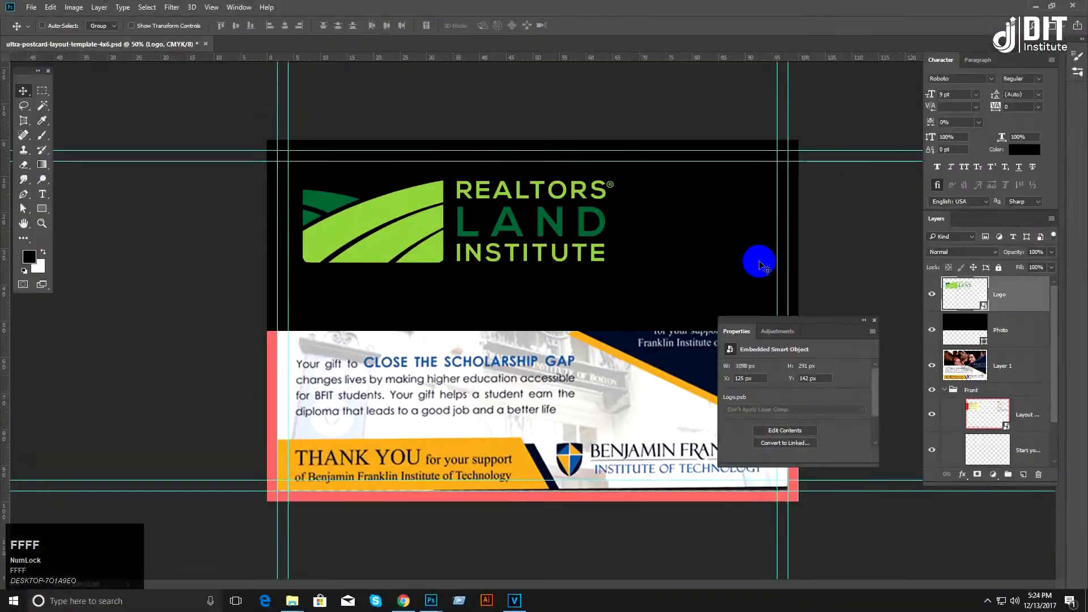
Step: Float the postcard in its own window and open pexels-photo-668137.jpeg from the How to create post card project folder
drag(193, 44, 185, 100)
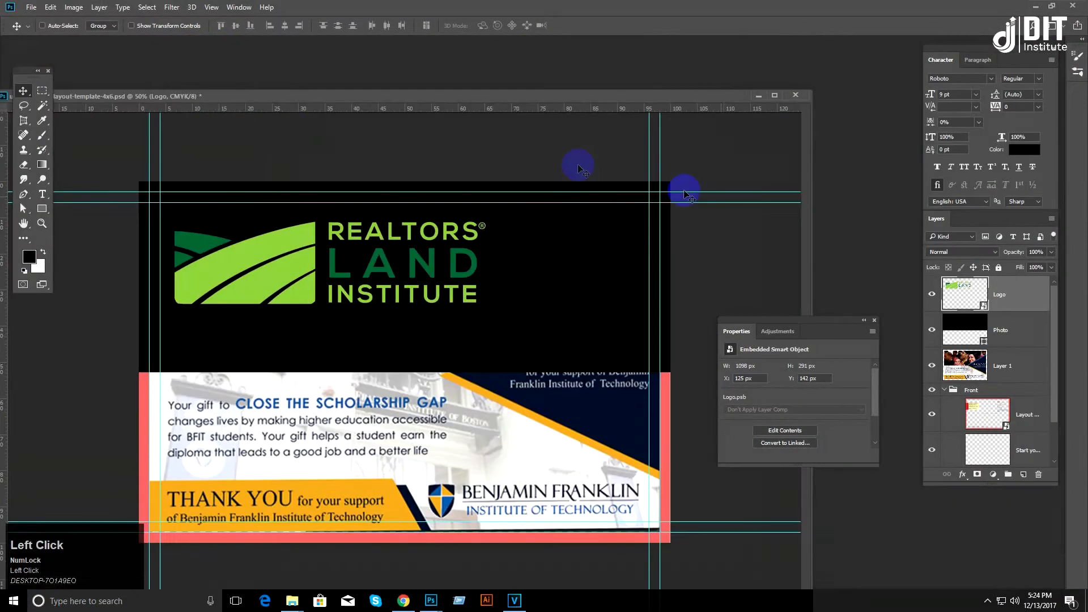
double_click(840, 151)
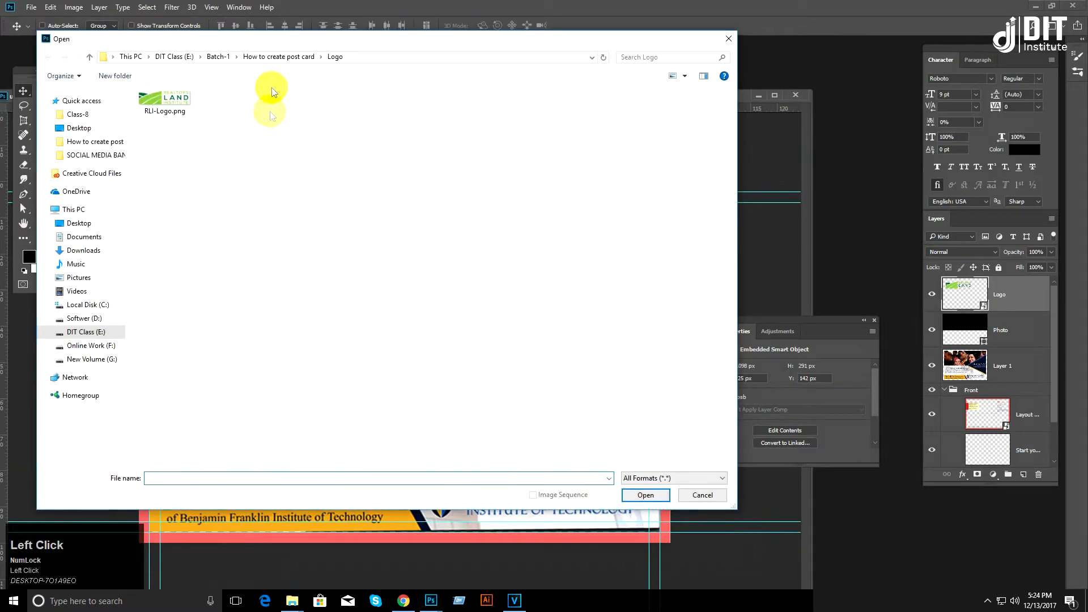
click(288, 56)
double_click(259, 117)
click(169, 117)
double_click(169, 118)
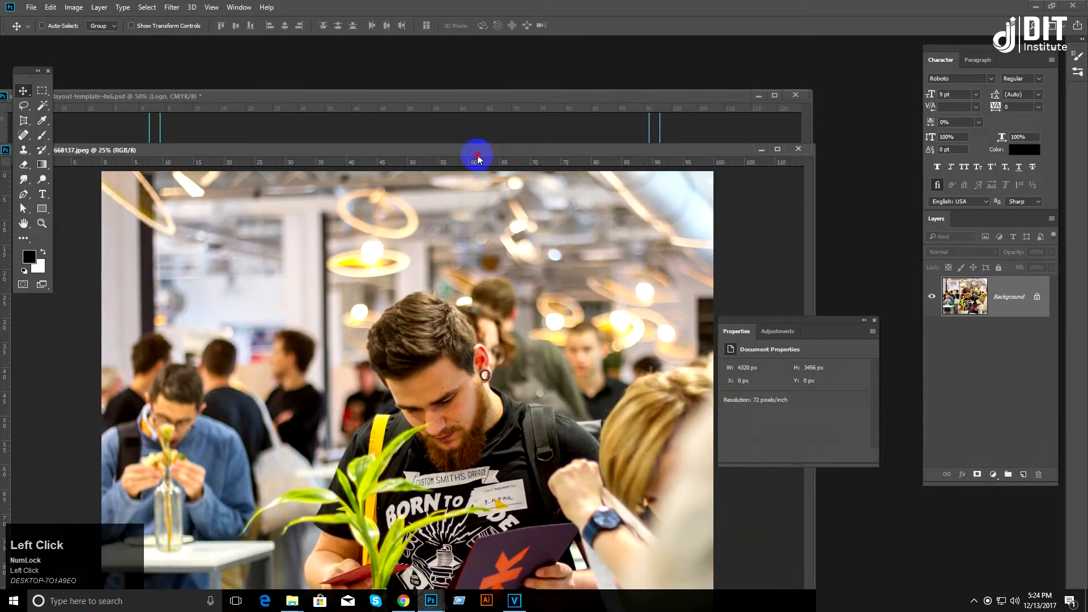
Step: Copy the opened photo onto the postcard and convert its new layer to a smart object
drag(478, 158, 661, 230)
drag(657, 376, 518, 211)
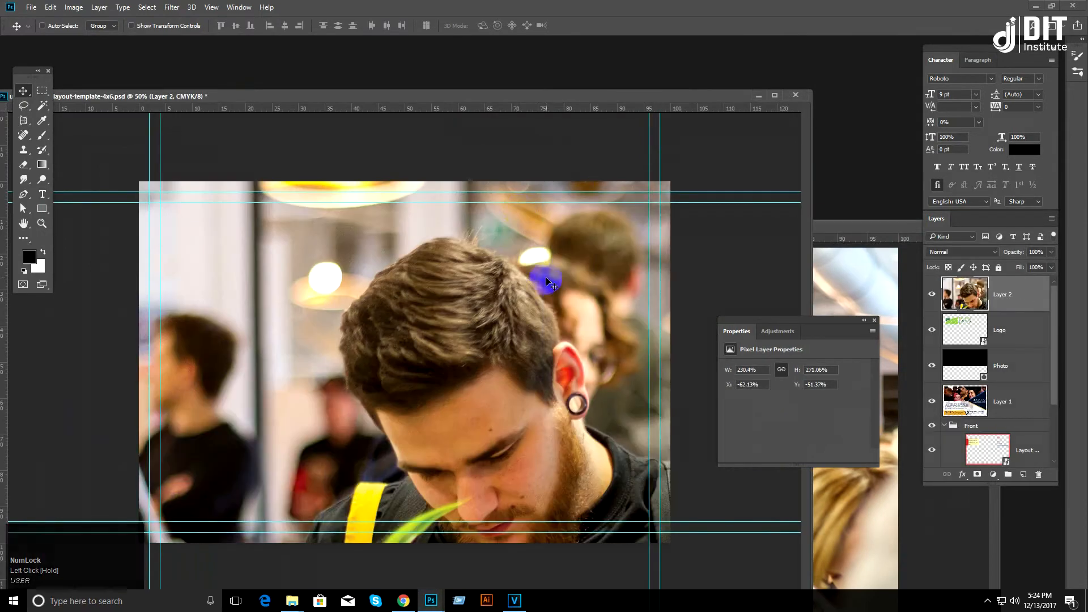
drag(561, 396, 513, 332)
right_click(1015, 291)
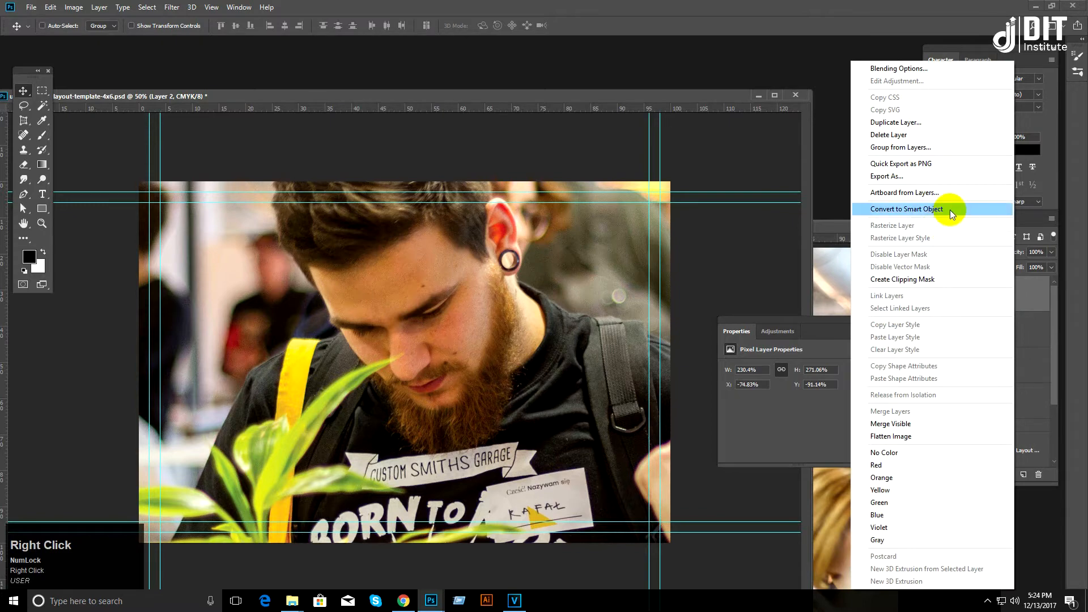
click(950, 209)
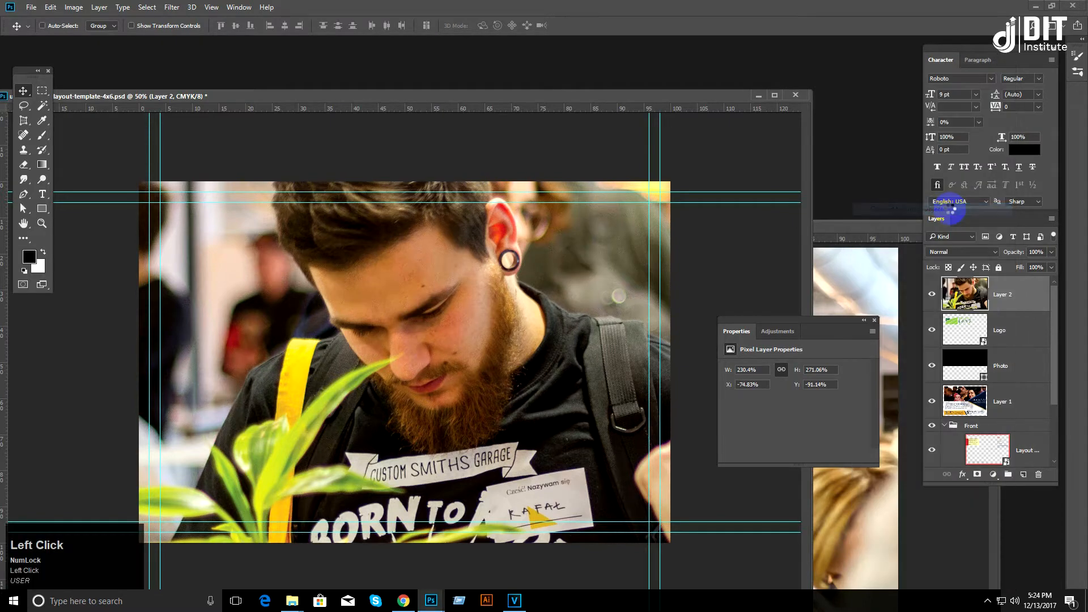
Step: Scale the photo smart object down to about 3% of its original size, just below the logo
key(ctrl+minus)
key(ctrl+minus)
key(ctrl+minus)
key(ctrl+minus)
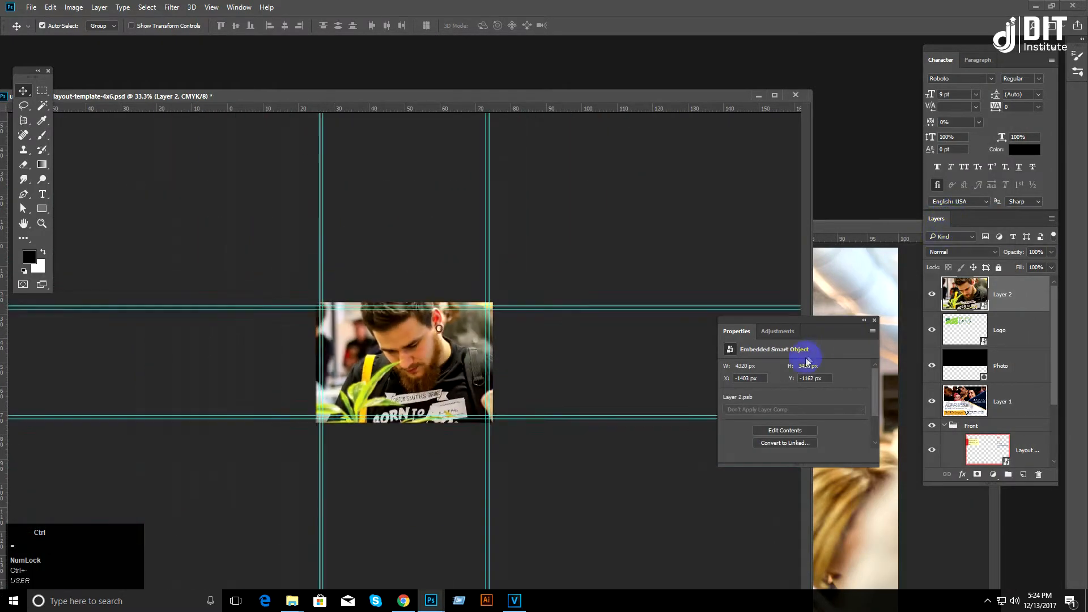
key(ctrl+t)
shift+click(547, 232)
drag(547, 232, 402, 357)
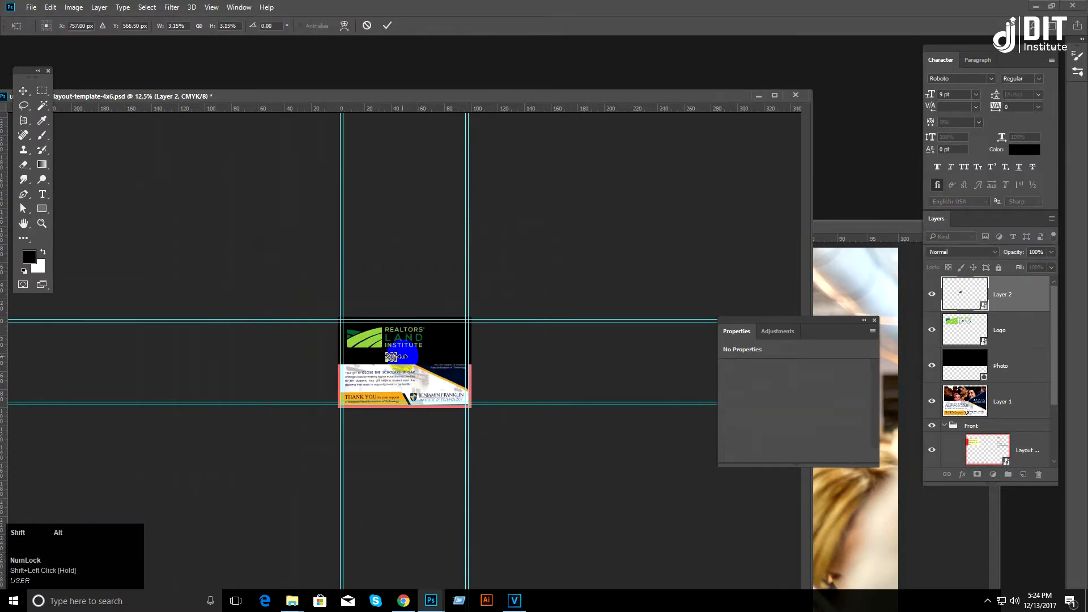
key(Return)
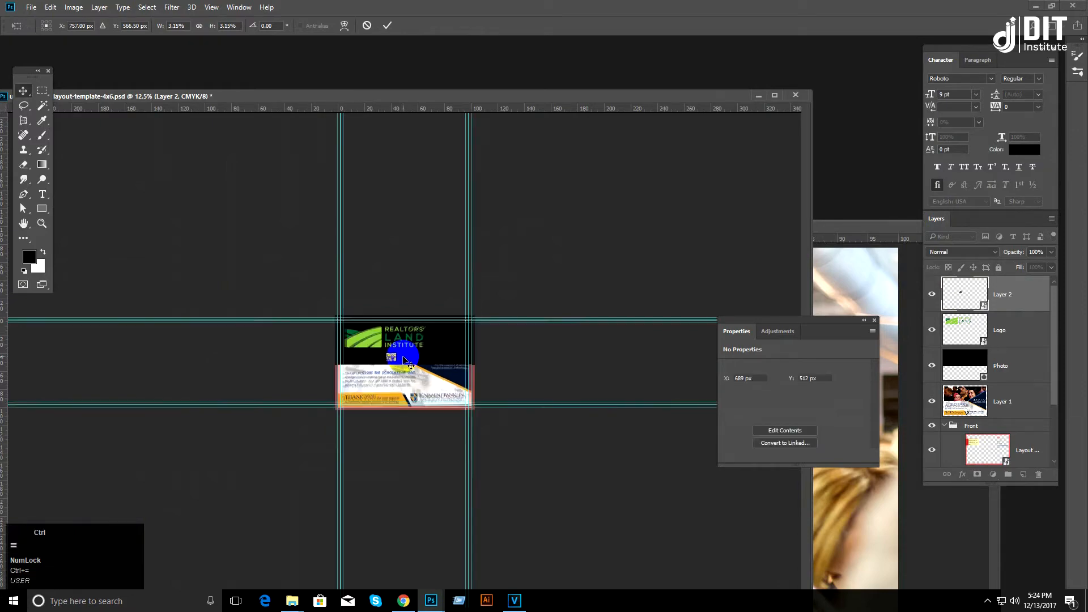
Step: Enlarge the photo smart object about its centre to about 67.6% of its original size, beyond the postcard edges
key(ctrl+equal)
key(ctrl+equal)
key(ctrl+equal)
key(ctrl+equal)
key(ctrl+equal)
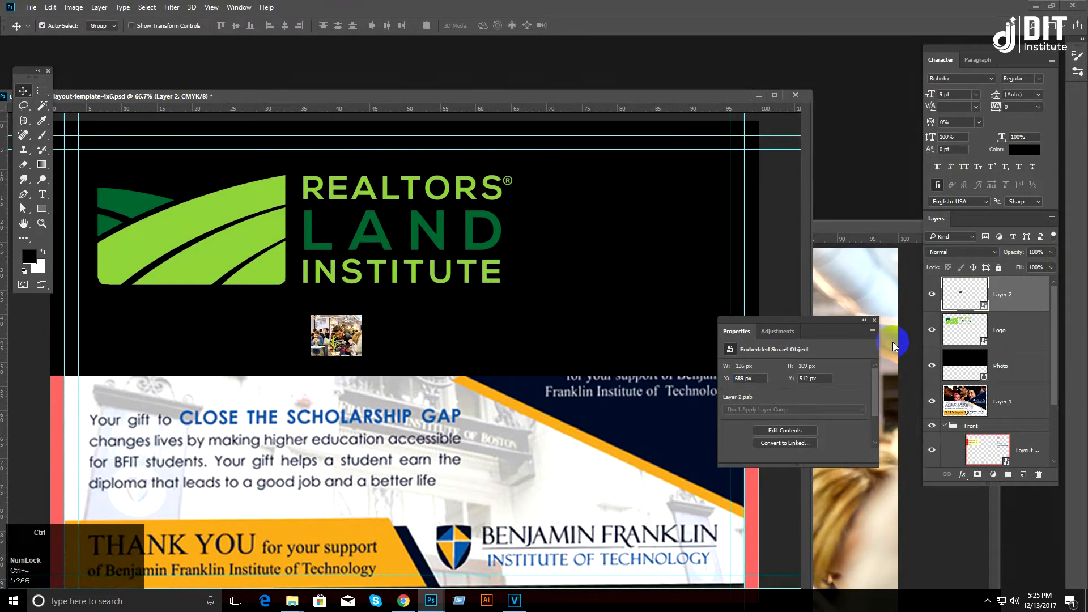
key(ctrl+t)
key(ctrl+minus)
key(ctrl+minus)
drag(380, 342, 663, 152)
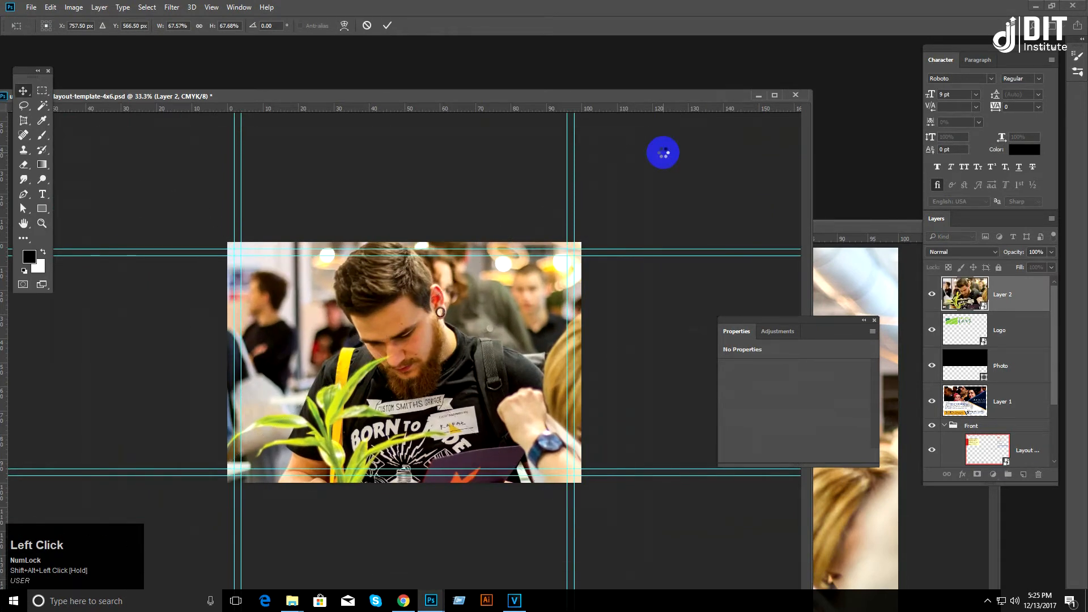
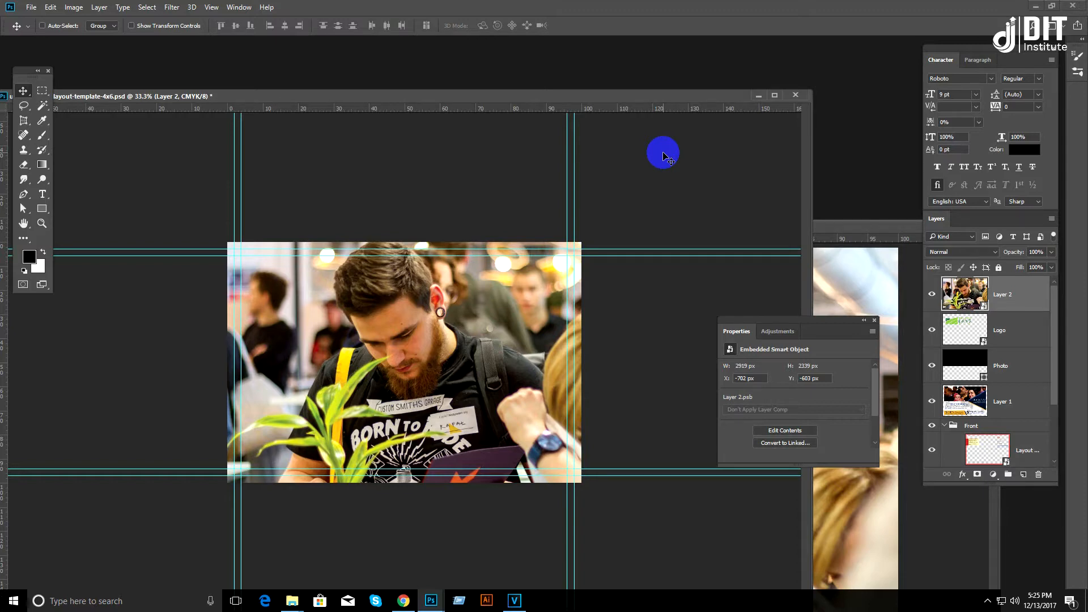
key(ctrl+t)
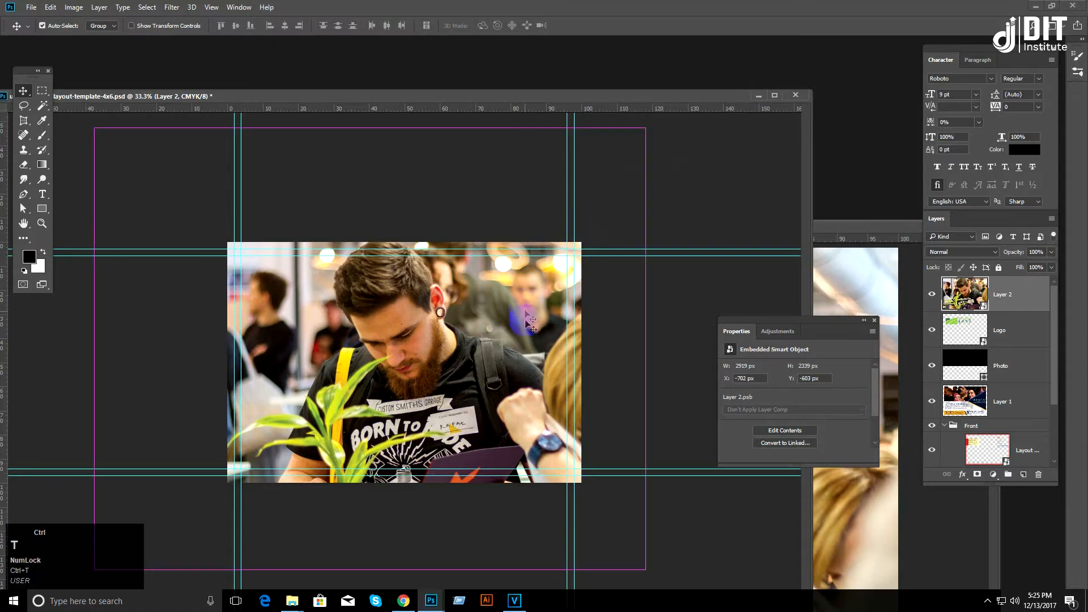
alt+shift+click(644, 564)
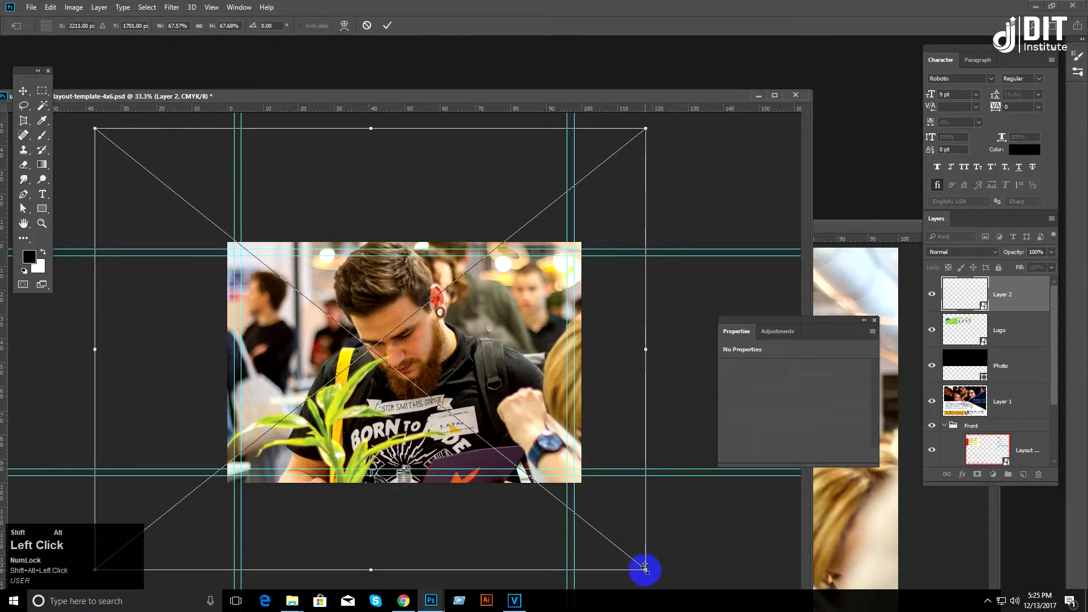
key(Return)
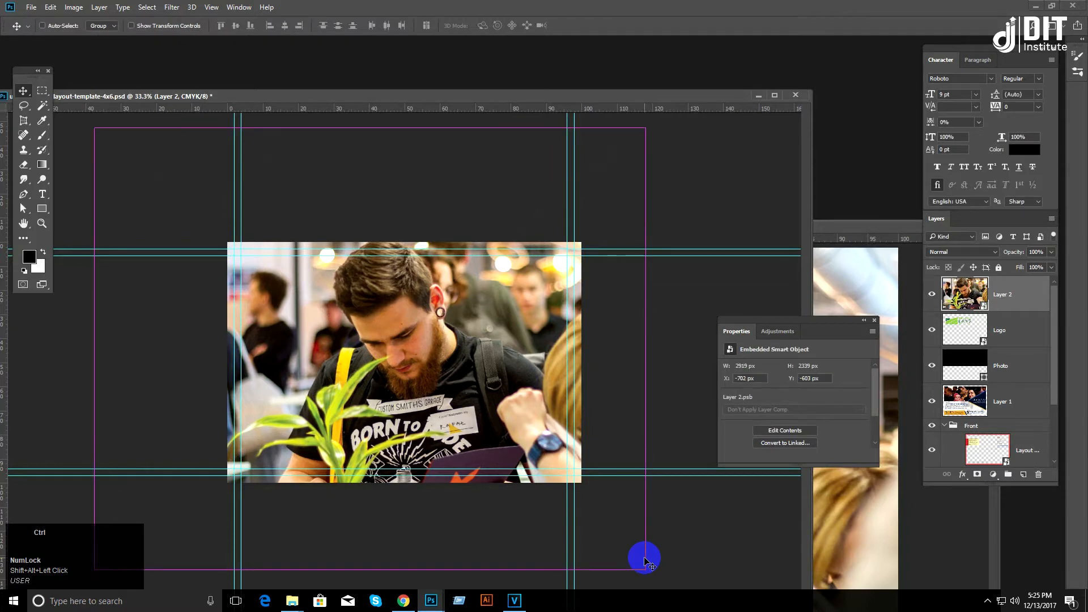
Step: Scale the photo smart object down to about 46% and reposition it to cover the whole postcard
key(ctrl+t)
drag(644, 564, 591, 491)
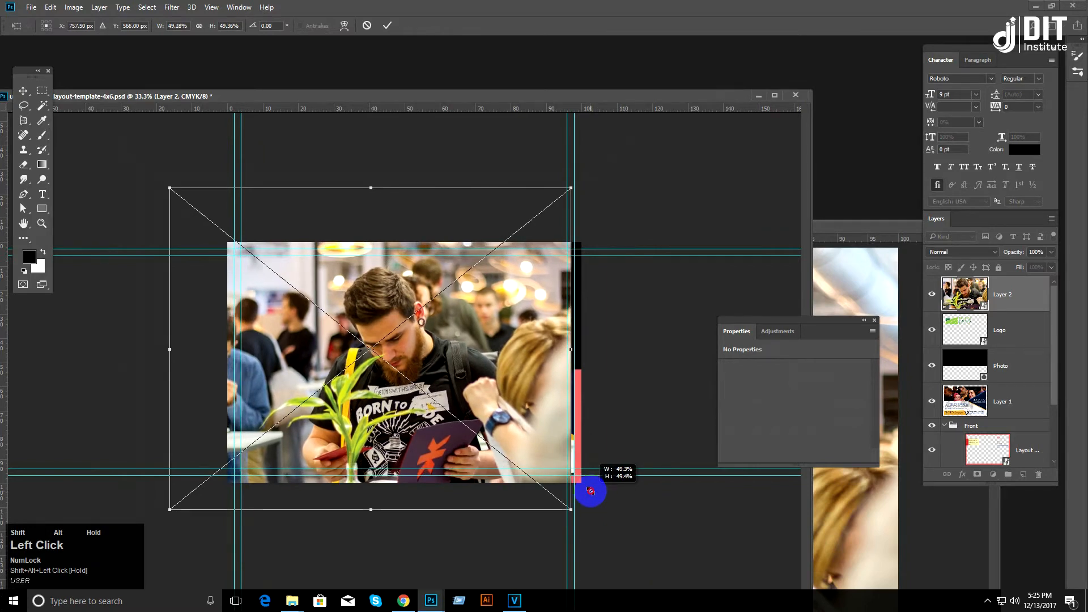
drag(590, 490, 574, 475)
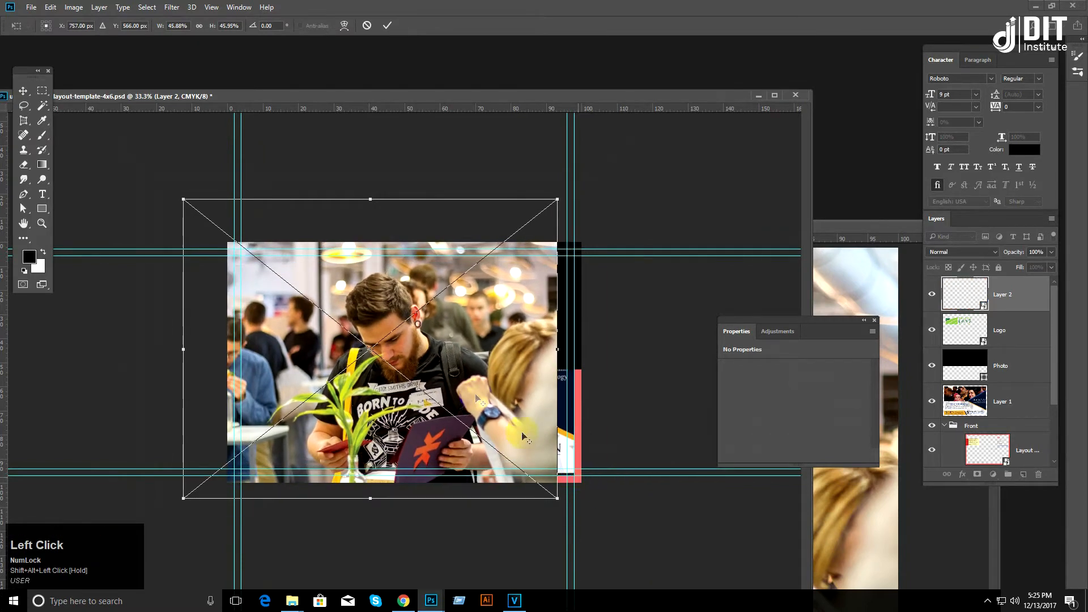
drag(467, 352, 502, 335)
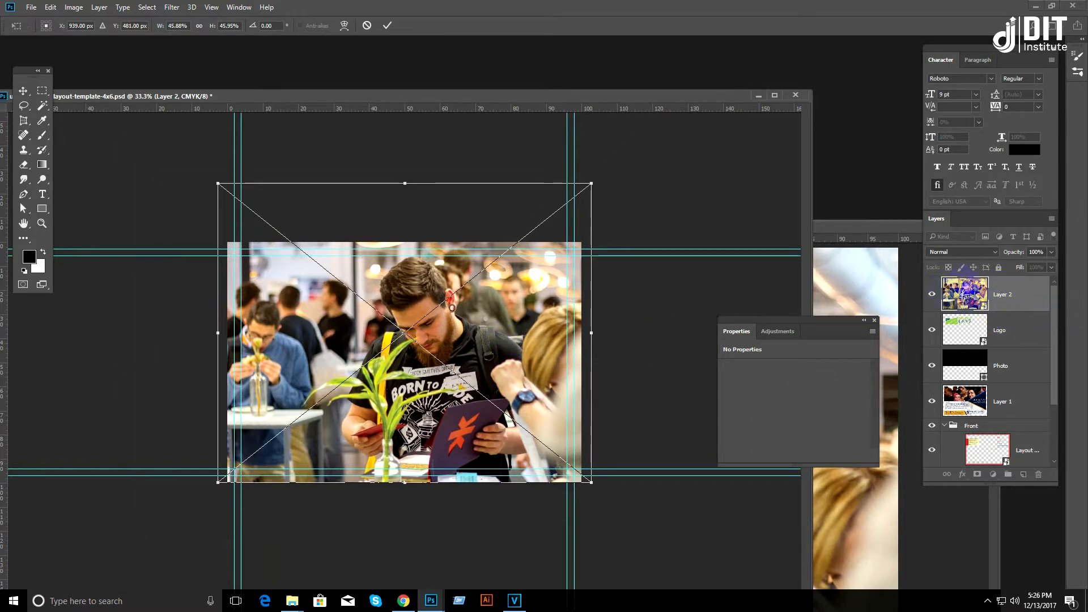
click(977, 305)
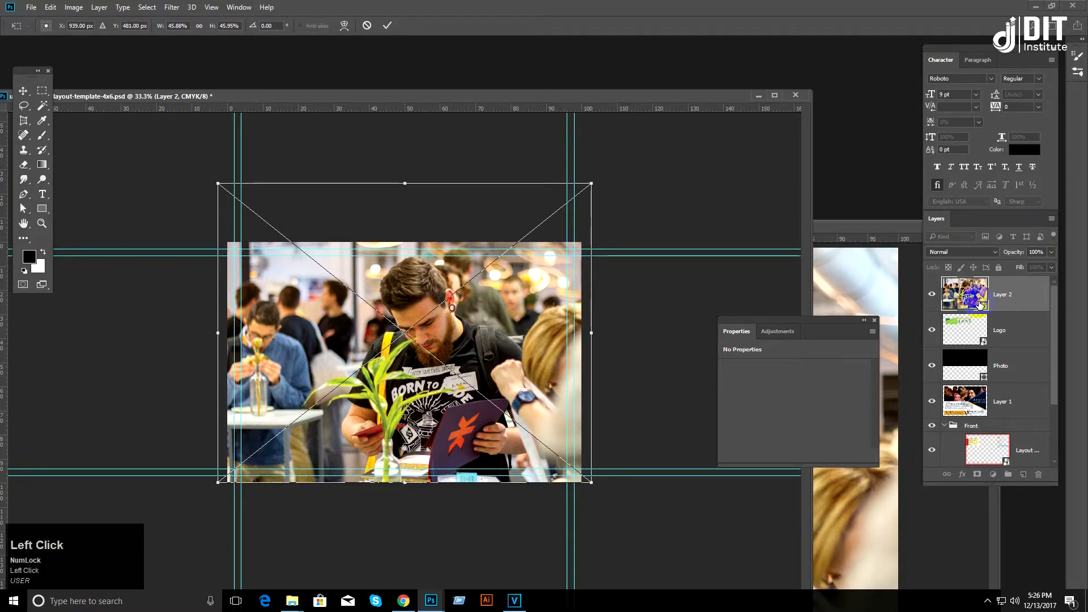
key(Return)
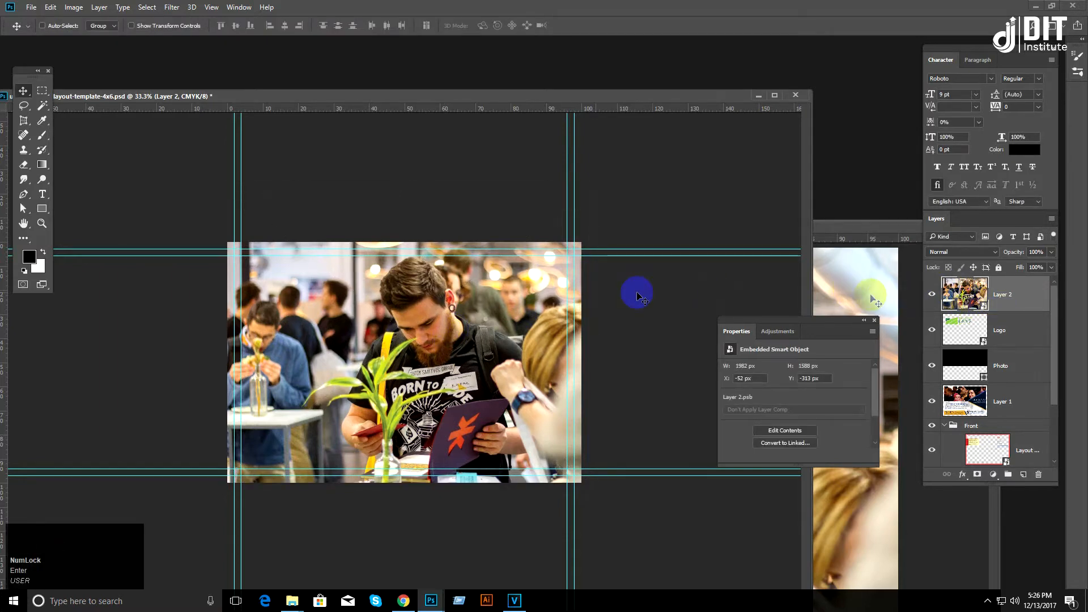
Step: Open the photo smart object's contents and try black brush scribbles and a Clone Stamp stroke over the man's head
click(42, 135)
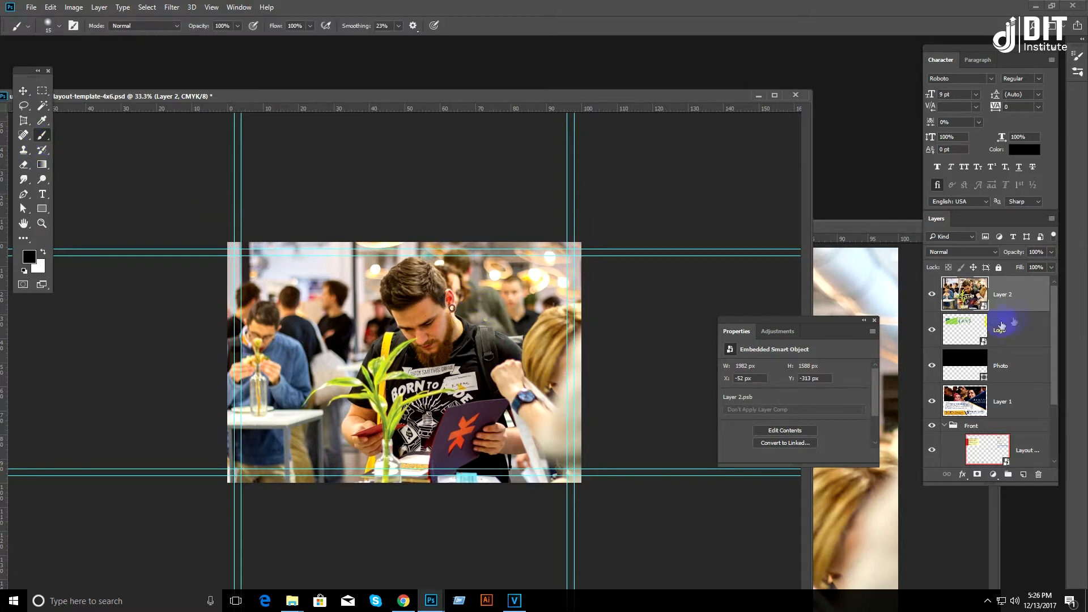
click(986, 307)
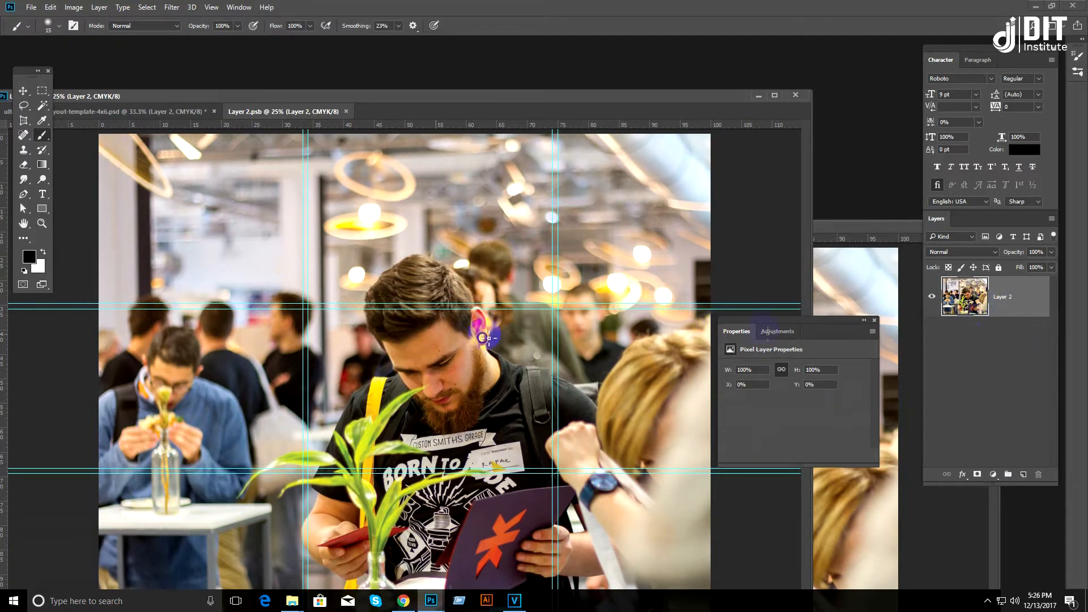
mouse_move(339, 218)
mouse_down()
mouse_move(378, 242)
mouse_move(458, 190)
mouse_move(497, 222)
mouse_move(646, 260)
mouse_move(632, 233)
mouse_up()
mouse_move(480, 299)
mouse_down()
mouse_move(336, 260)
mouse_move(304, 215)
mouse_move(347, 276)
mouse_up()
click(26, 149)
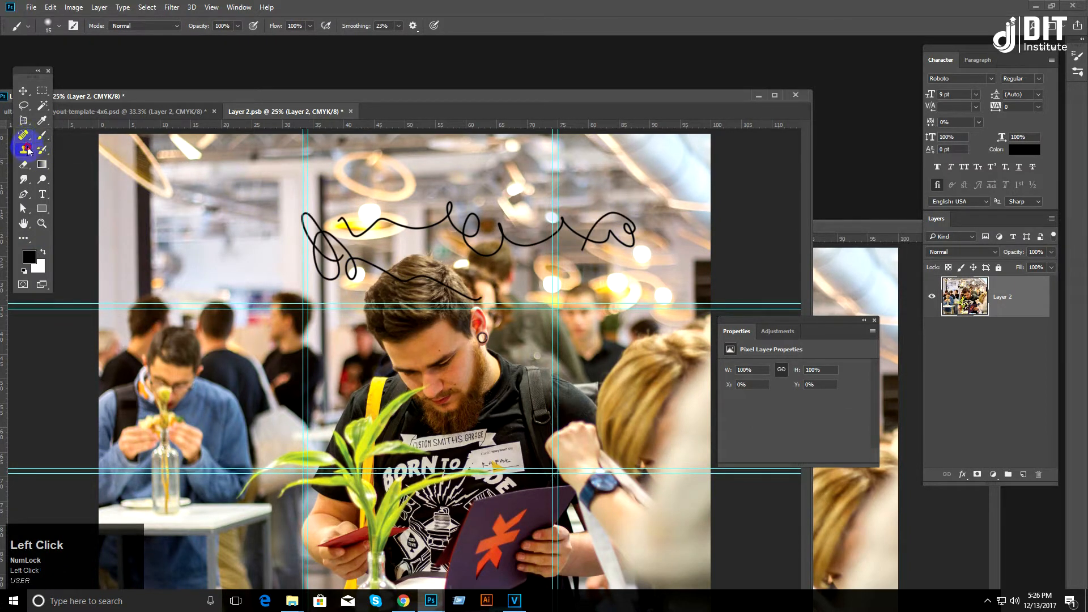
alt+click(278, 267)
mouse_move(373, 323)
mouse_down()
mouse_move(416, 366)
mouse_move(415, 337)
mouse_move(450, 350)
mouse_move(465, 213)
mouse_up()
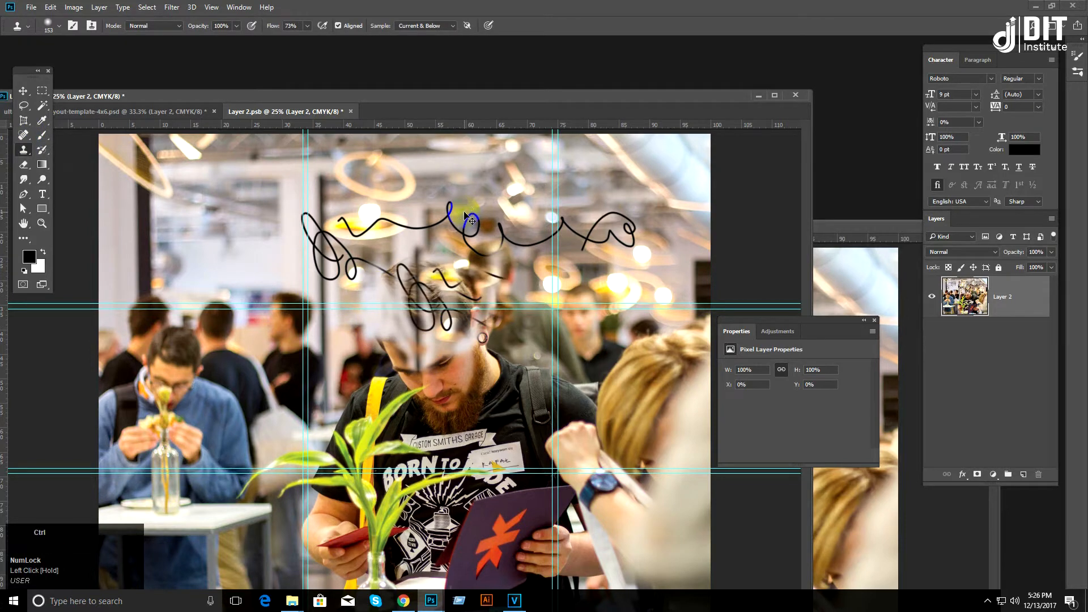
Step: Undo the trial strokes and close the photo smart object's contents without saving
key(ctrl+z)
key(ctrl+alt+z)
key(ctrl+alt+z)
key(ctrl+alt+z)
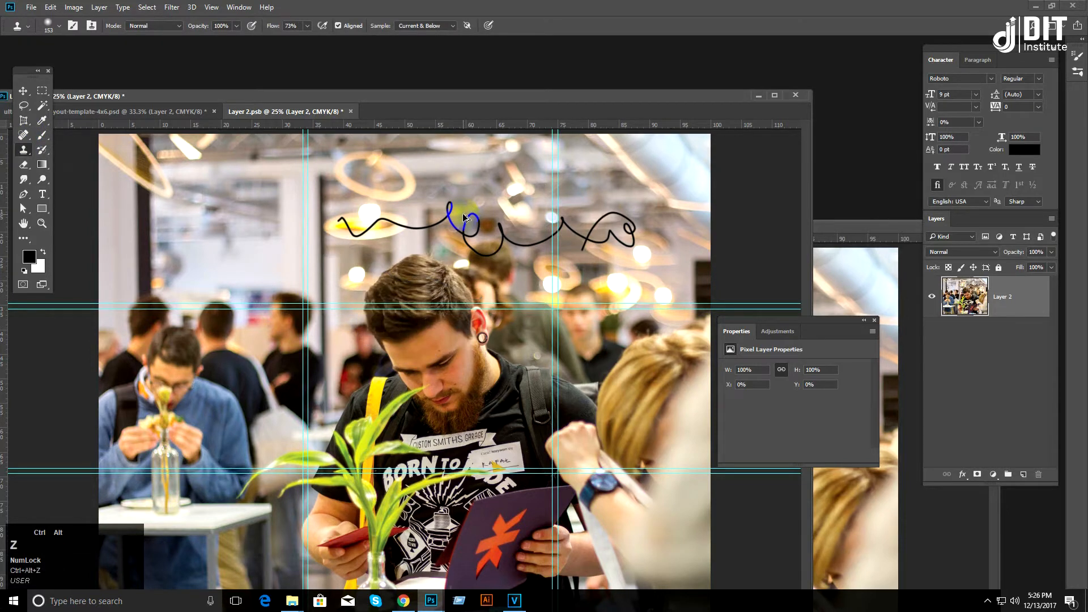
click(351, 111)
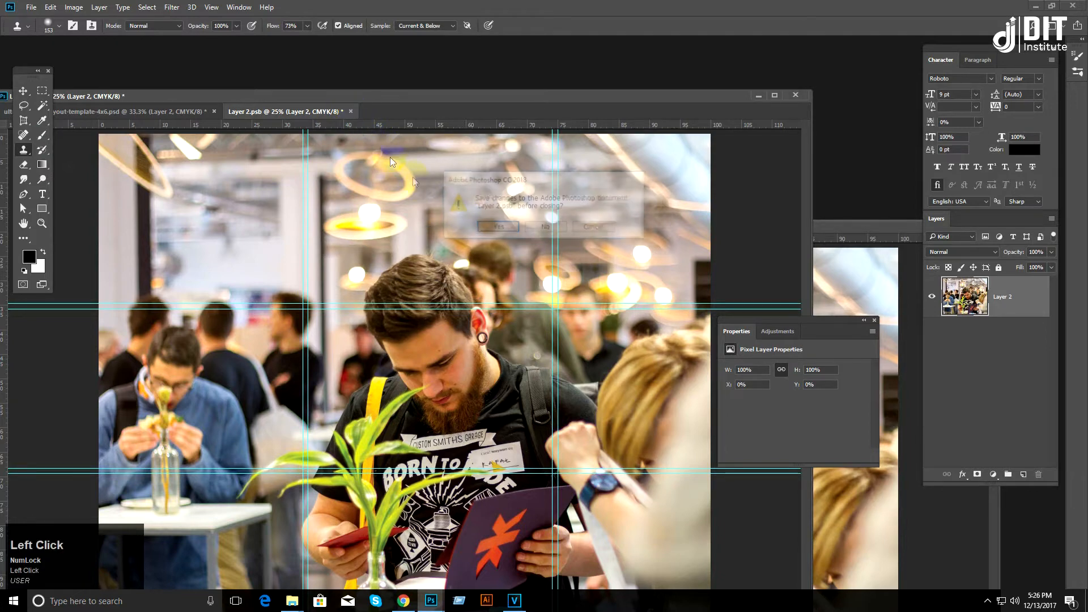
click(544, 227)
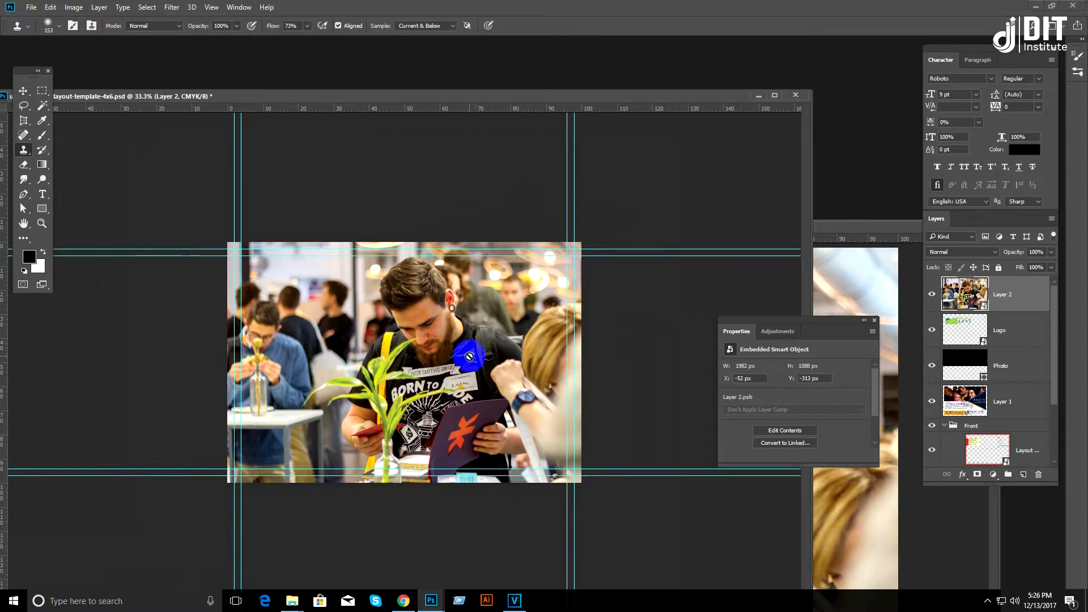
Step: Try tracing the man's arm and shoulder on the photo smart object with a Pen path, and dismiss the path
click(23, 193)
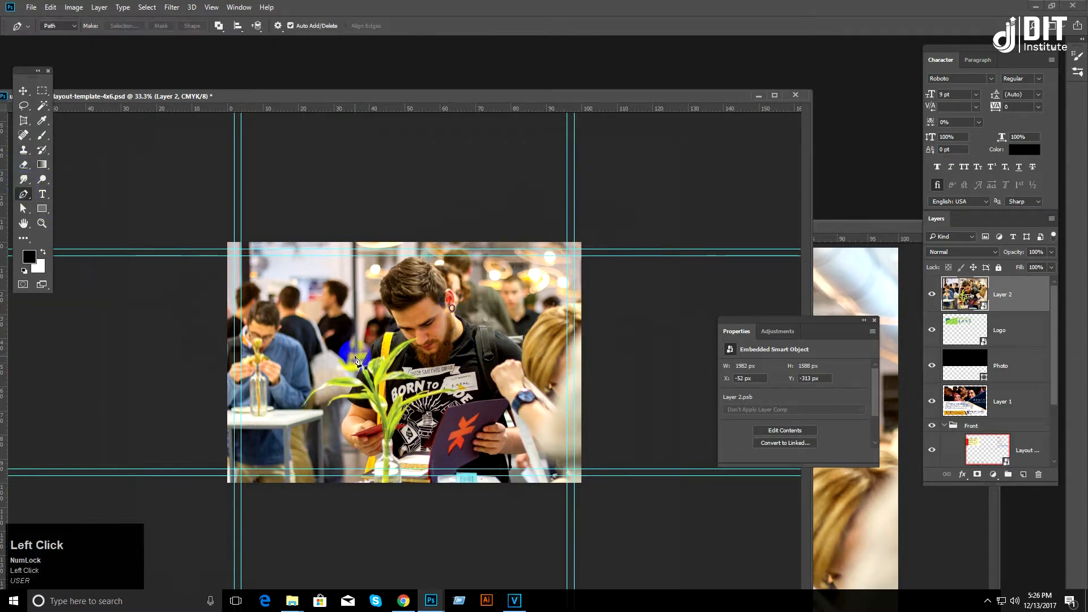
drag(342, 418, 344, 406)
drag(391, 331, 404, 335)
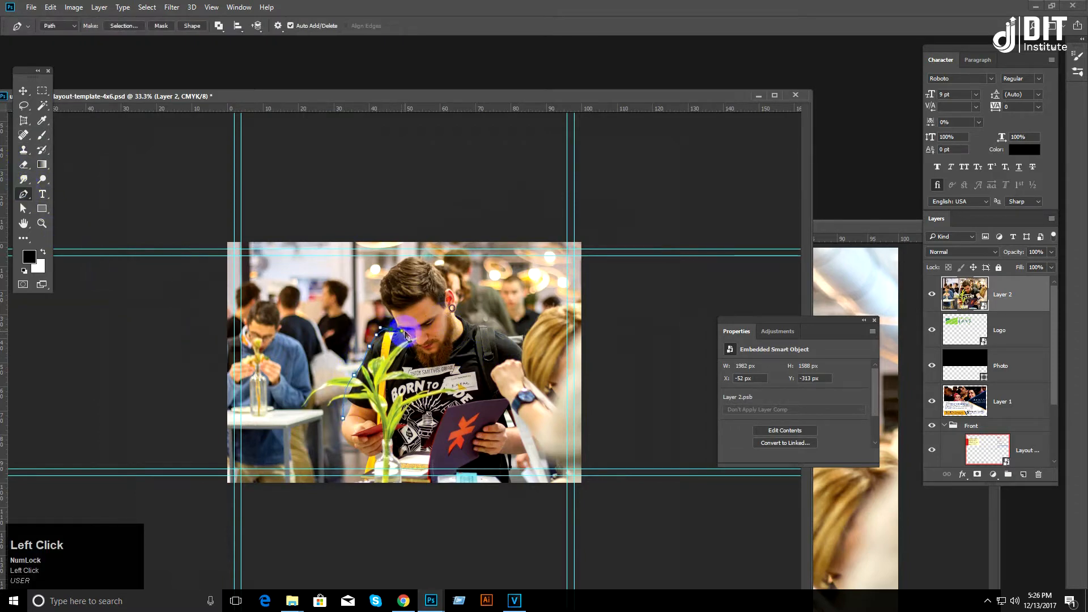
click(390, 288)
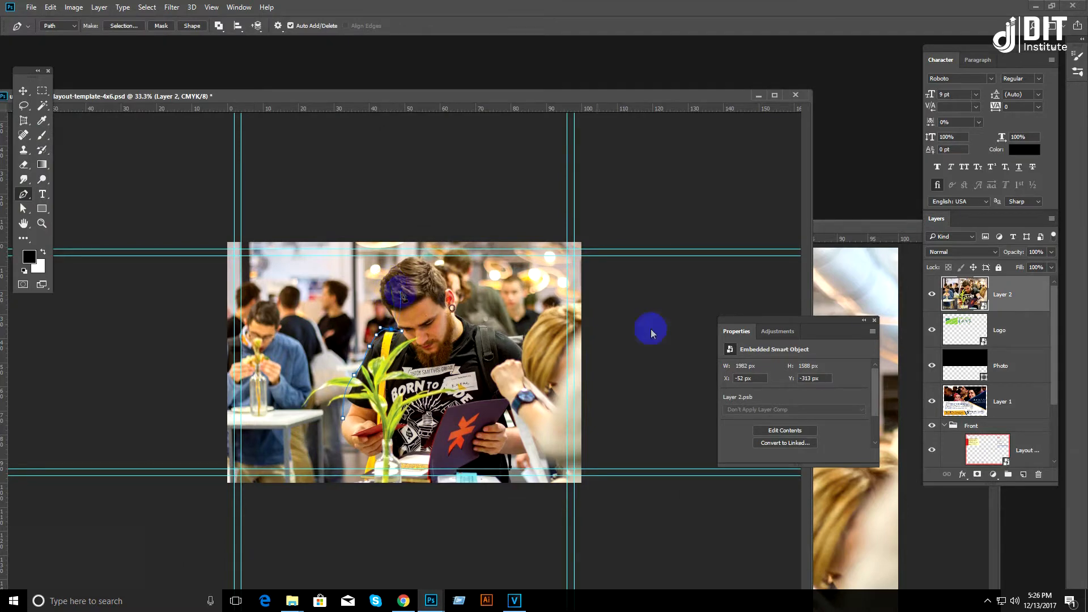
key(Return)
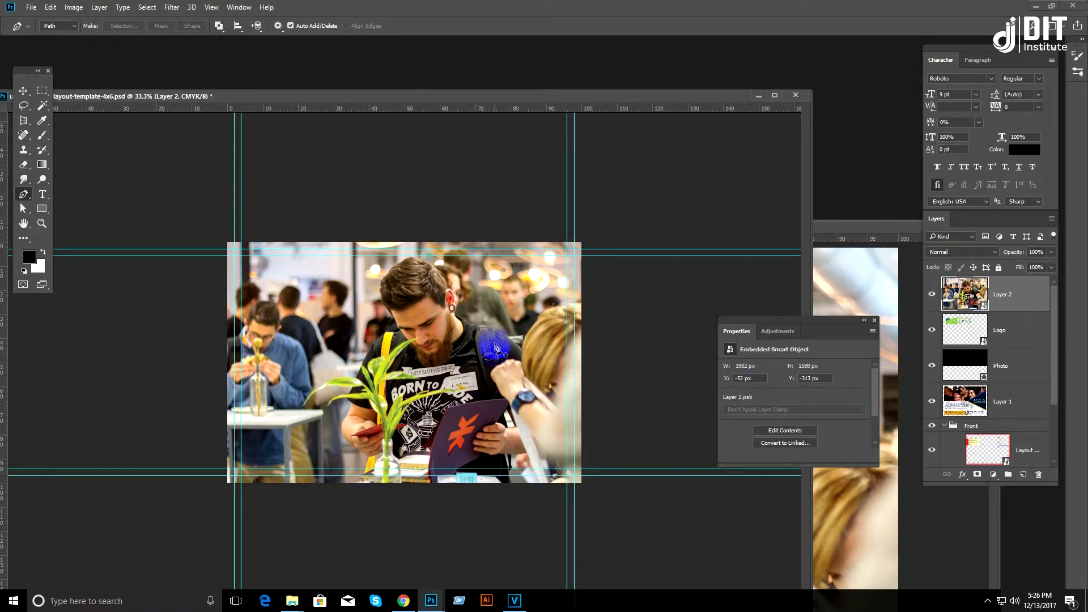
Step: Delete the Logo layer from the postcard
click(981, 309)
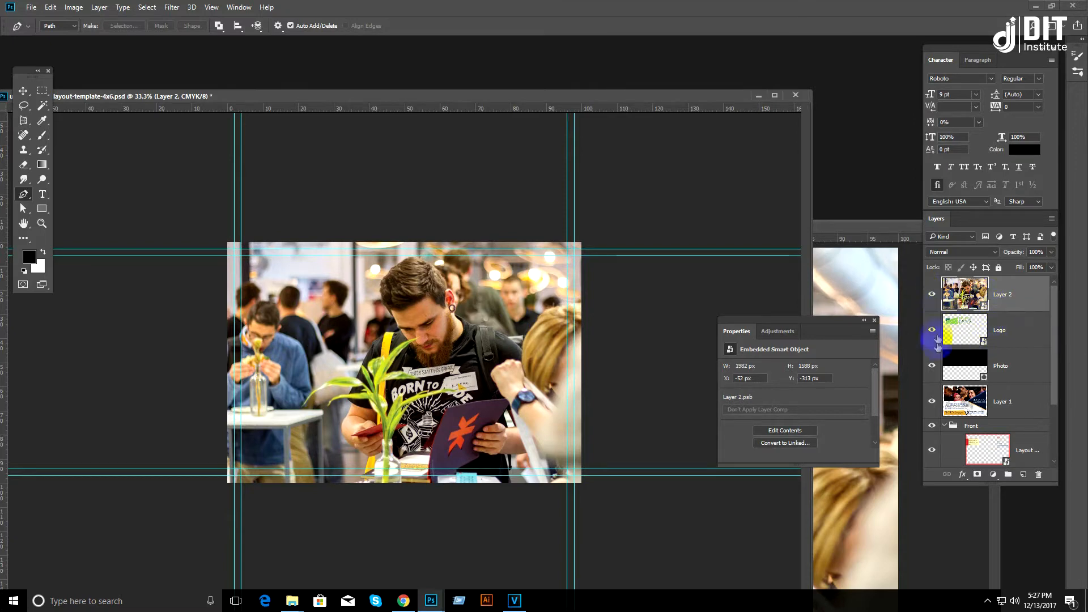
click(999, 337)
key(Delete)
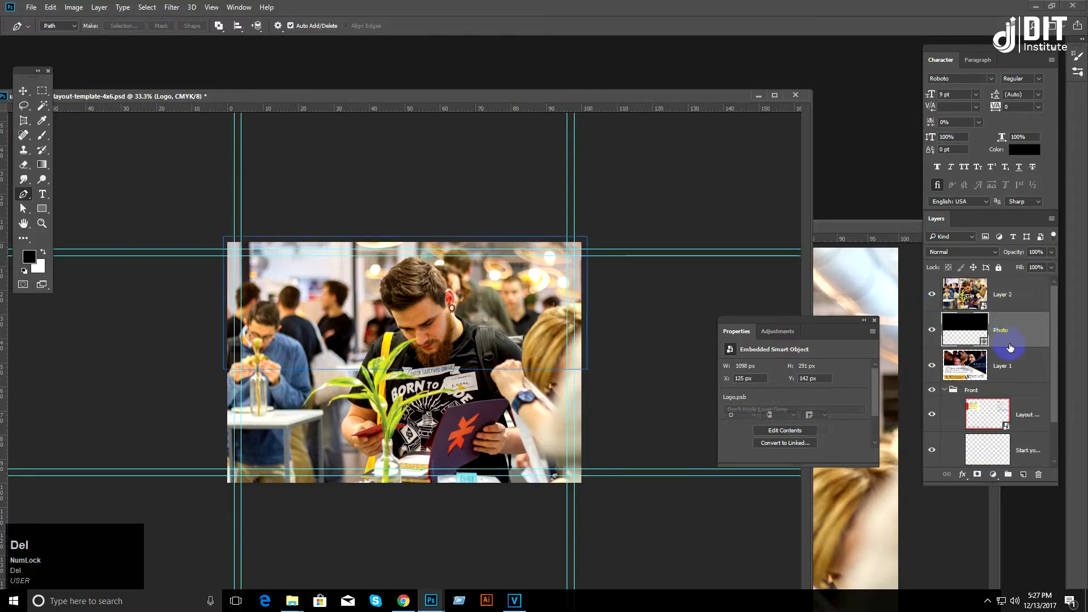
Step: Hide Layer 2 and the Photo shape to examine the reference card beneath them
click(991, 356)
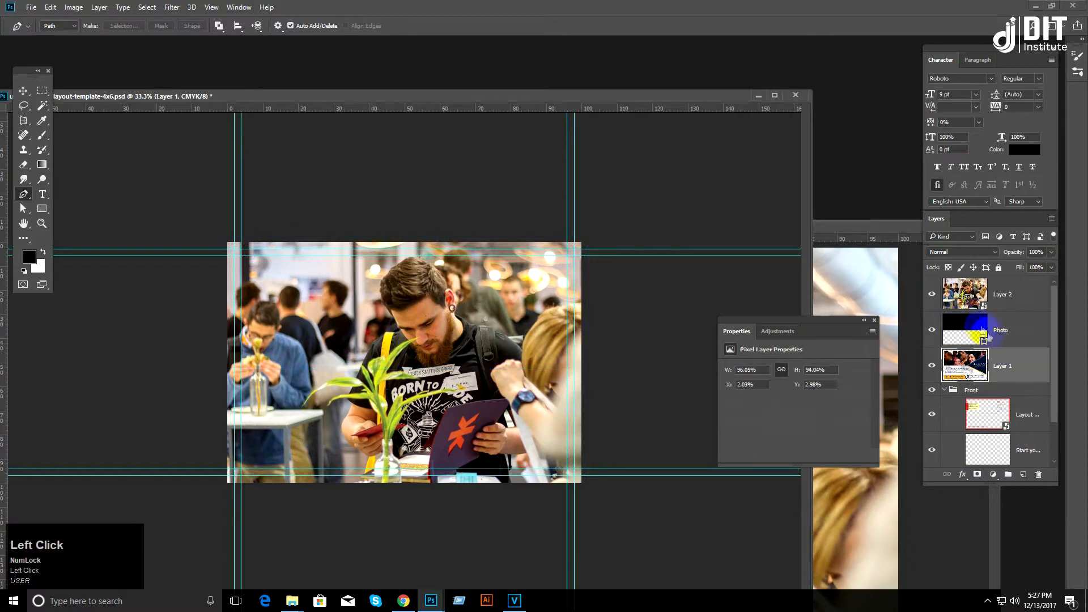
click(928, 308)
click(930, 338)
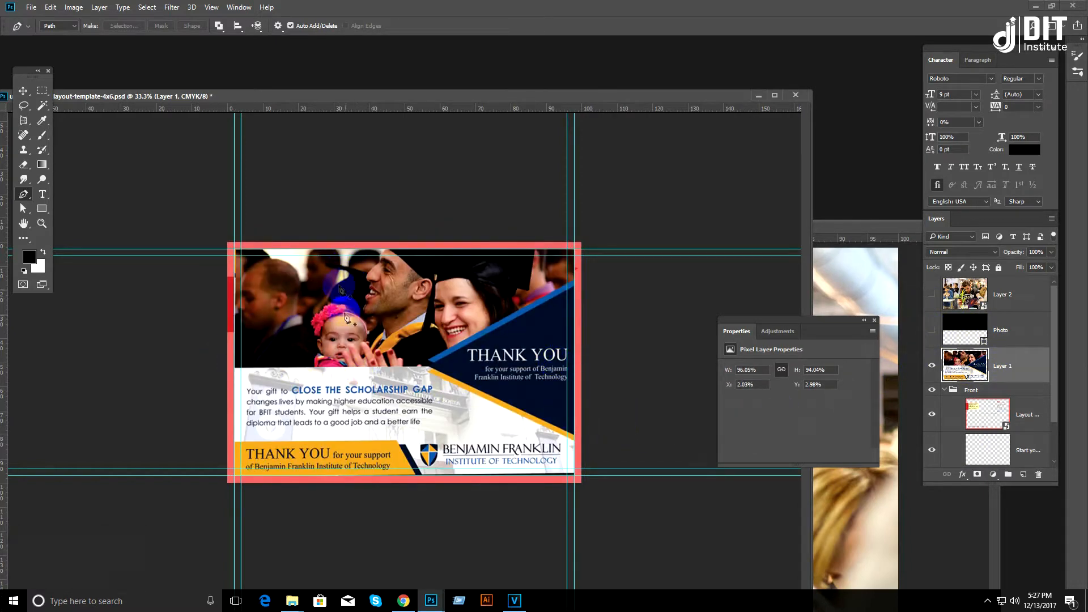
Step: Show the Photo shape and Layer 2 again and clip Layer 2 to the Photo shape with a clipping mask
click(967, 327)
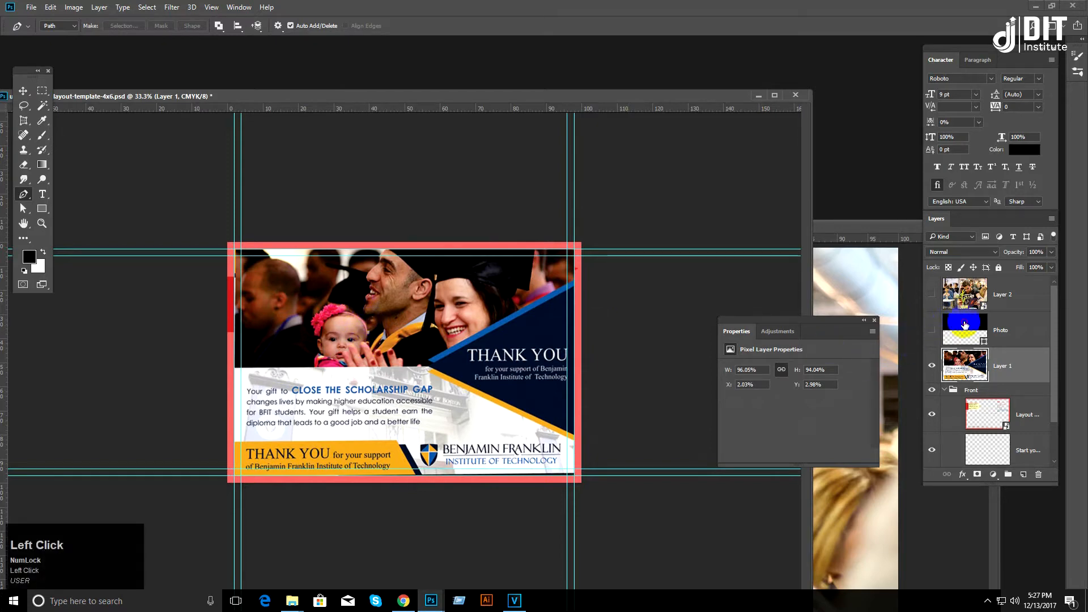
click(931, 330)
click(931, 294)
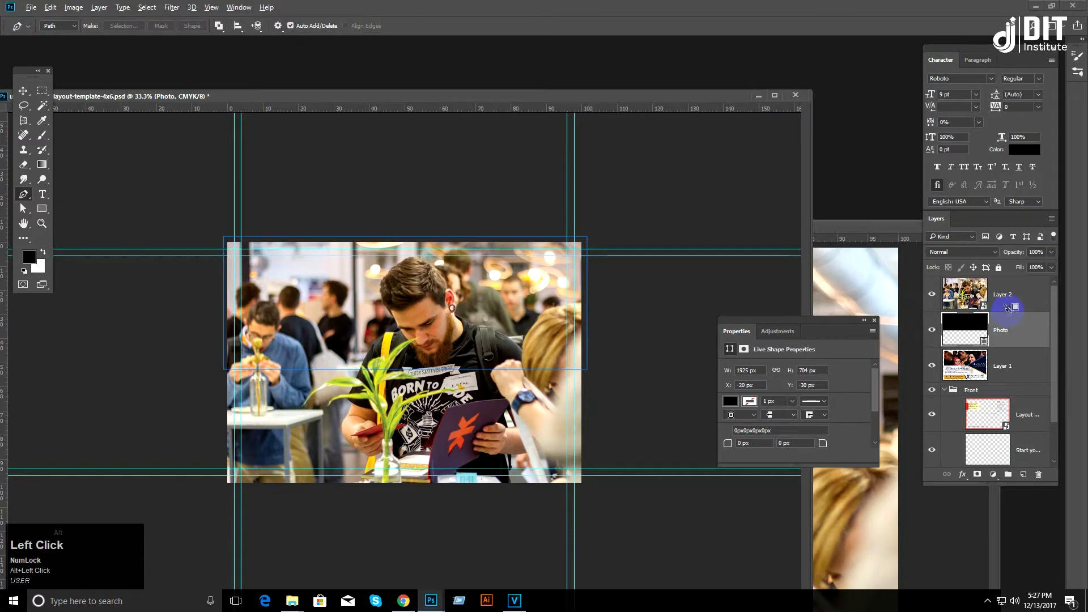
alt+click(1008, 308)
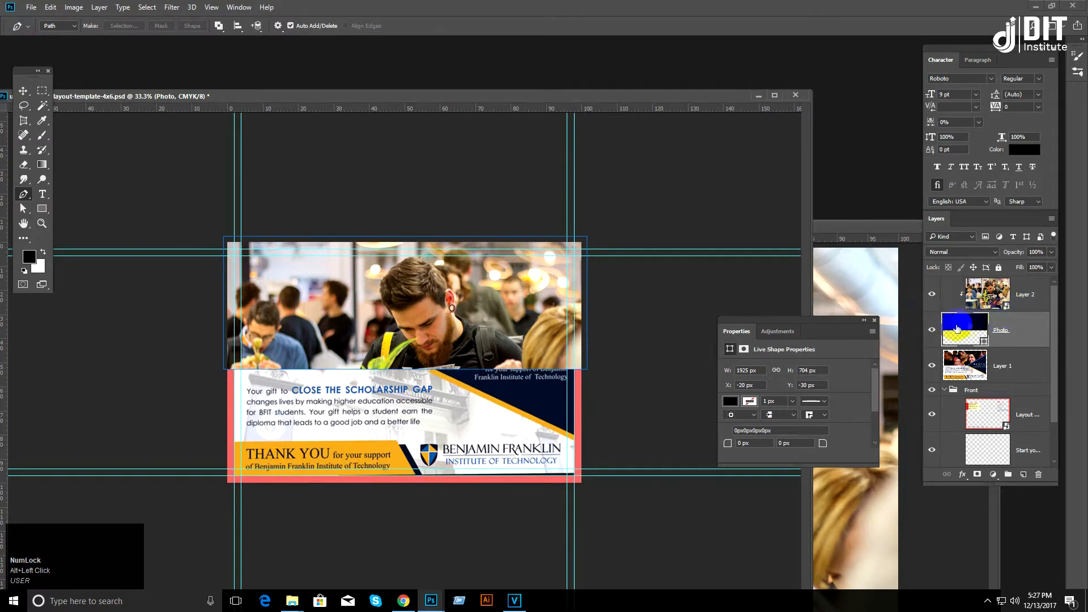
Step: Shift the clipped photo slightly left and up within the Photo shape, to about X -66 px and Y -388 px
click(23, 91)
drag(522, 317, 443, 303)
key(ctrl+z)
click(1022, 296)
key(Left)
key(Left)
key(Left)
key(Left)
key(Left)
key(Left)
key(Left)
key(Left)
key(Left)
Step: Hide the clipped photo and its Photo shape so the reference card can be traced
click(931, 329)
click(932, 329)
drag(932, 293, 936, 358)
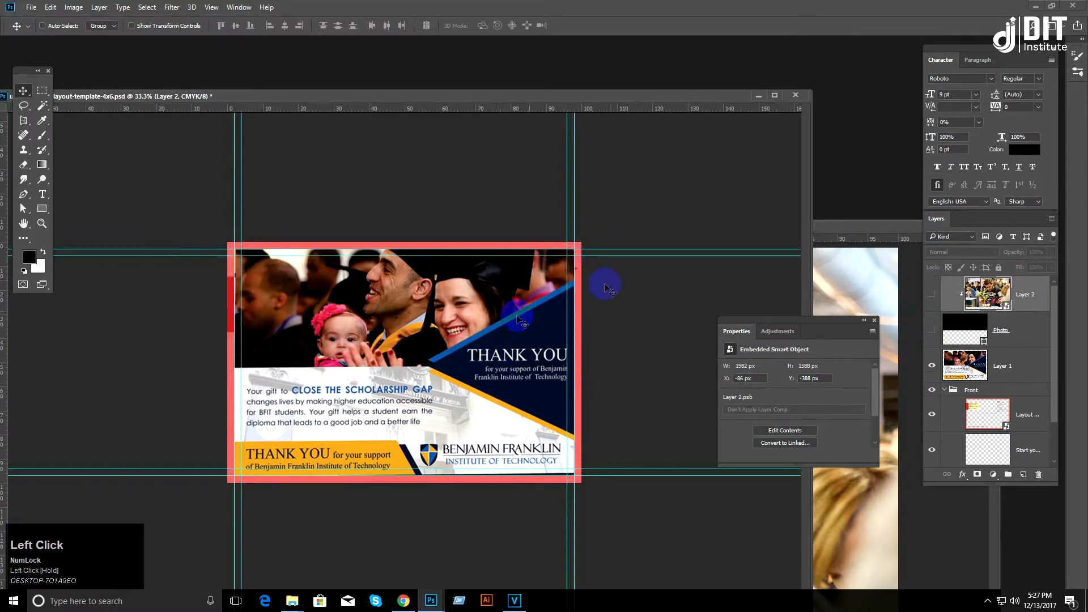
key(ctrl+equal)
click(37, 208)
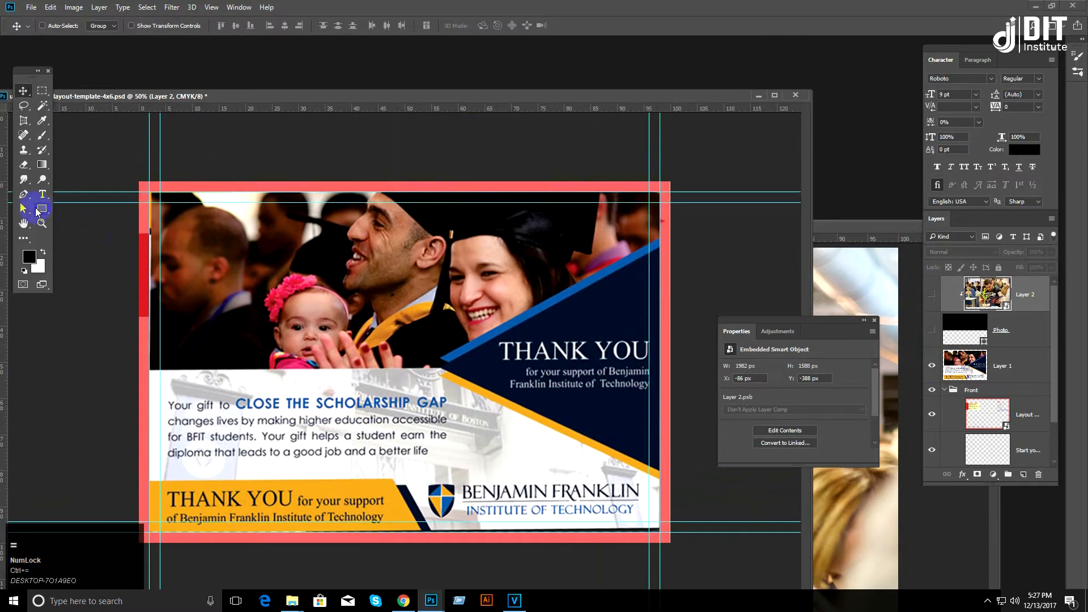
click(23, 194)
click(454, 377)
click(441, 369)
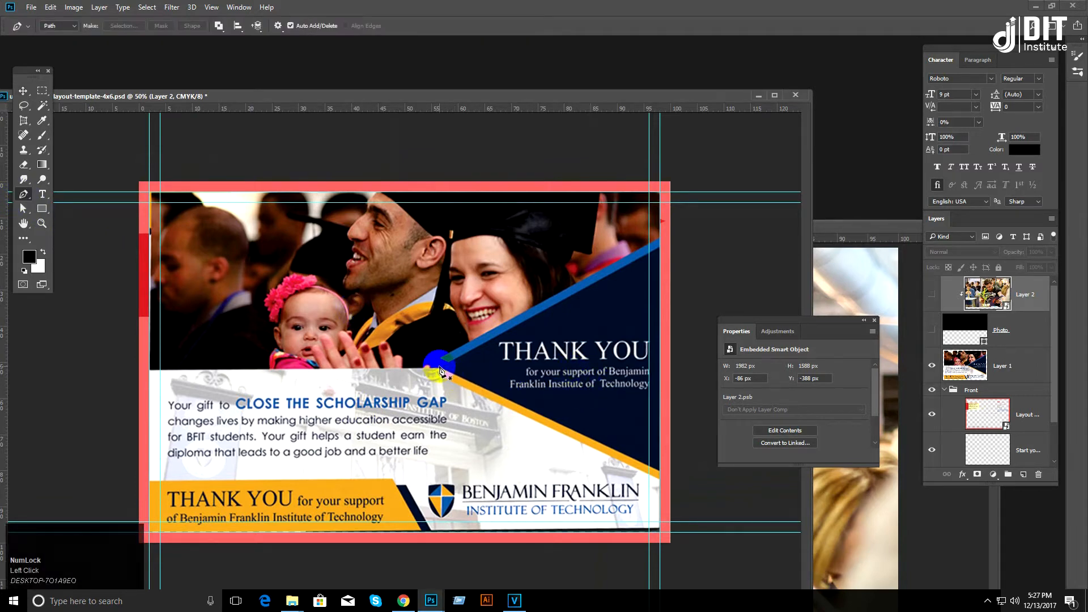
click(701, 229)
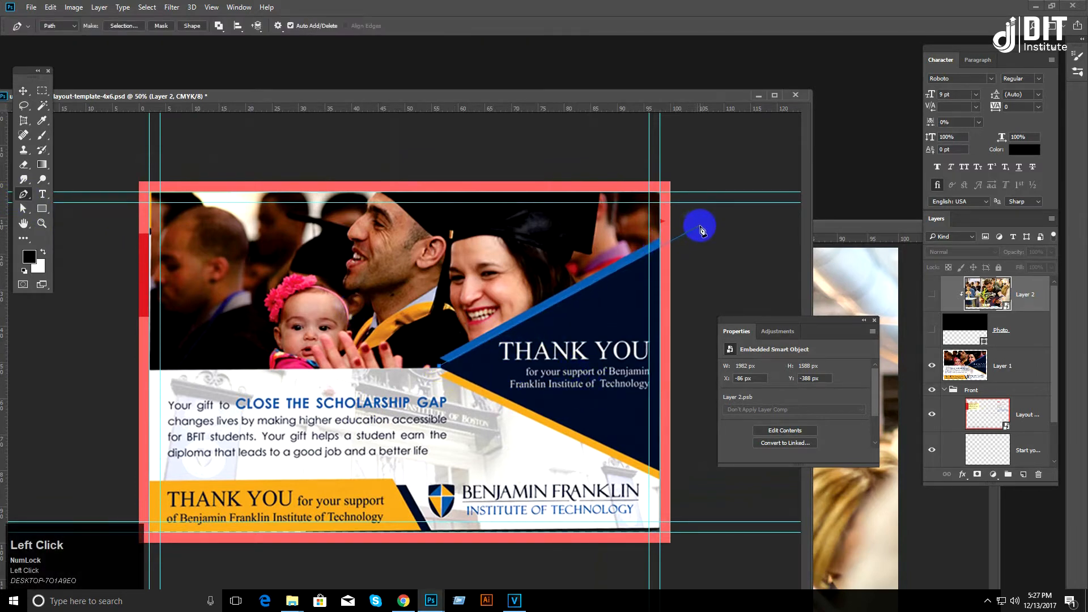
Step: Set the Pen tool to Shape mode and trace the navy panel as a closed triangle of about 888 × 927 px
click(57, 26)
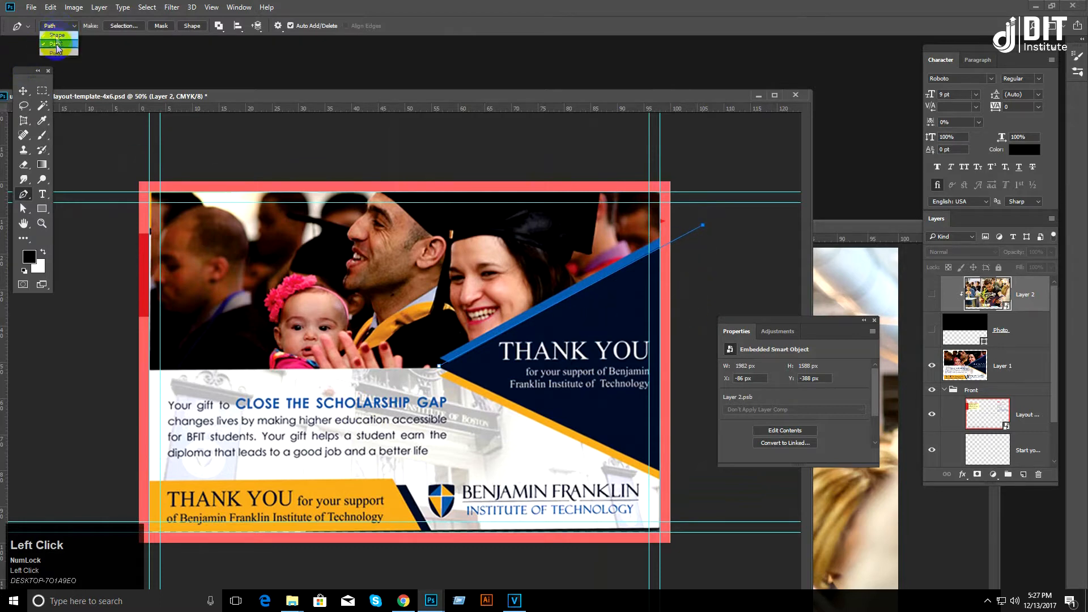
click(55, 44)
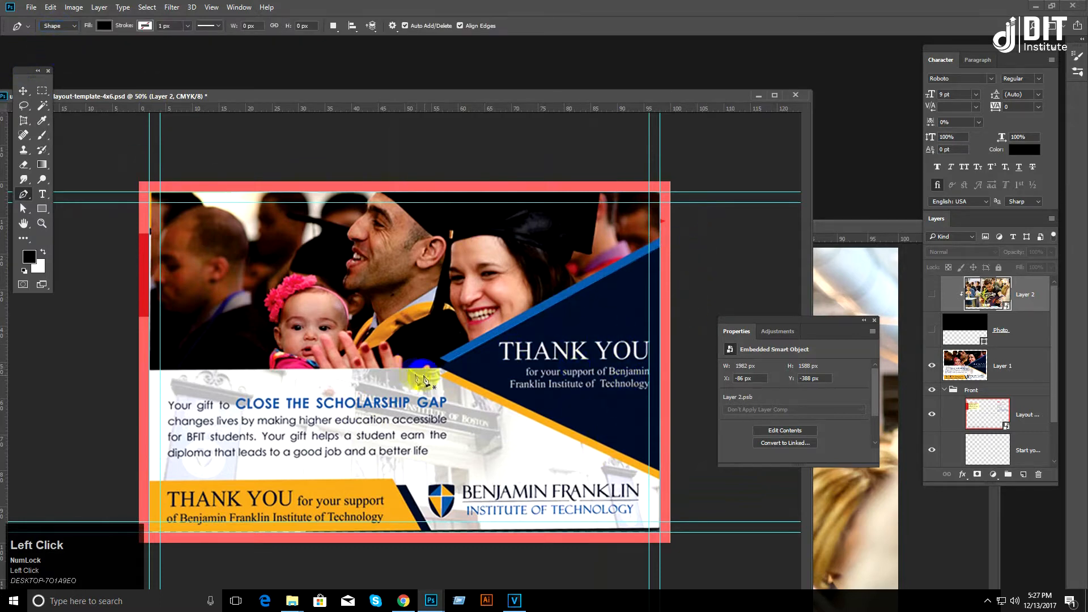
click(441, 368)
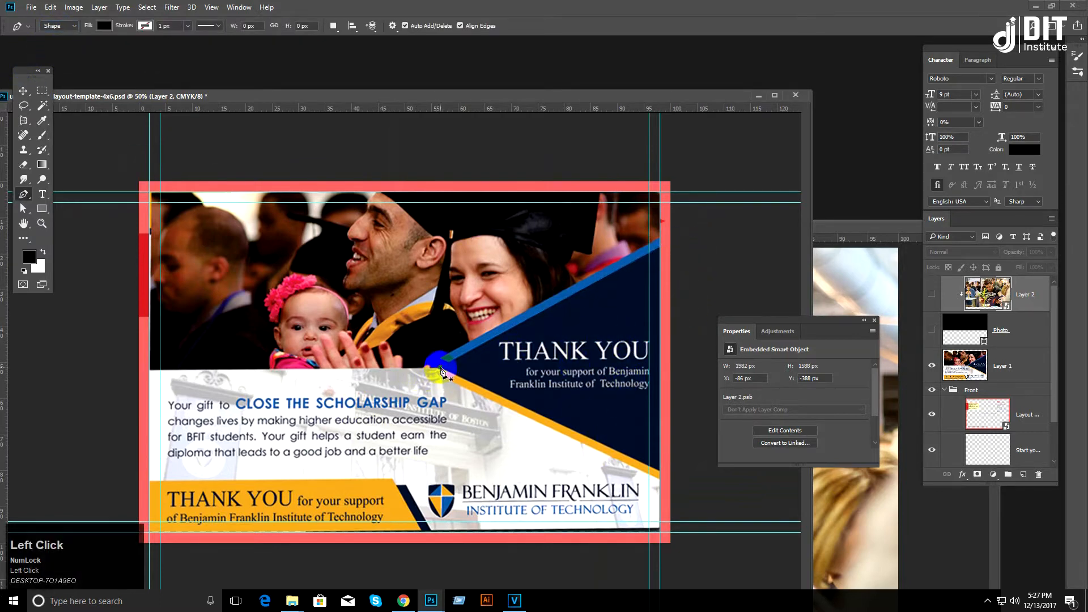
click(596, 284)
click(686, 237)
click(692, 497)
click(442, 356)
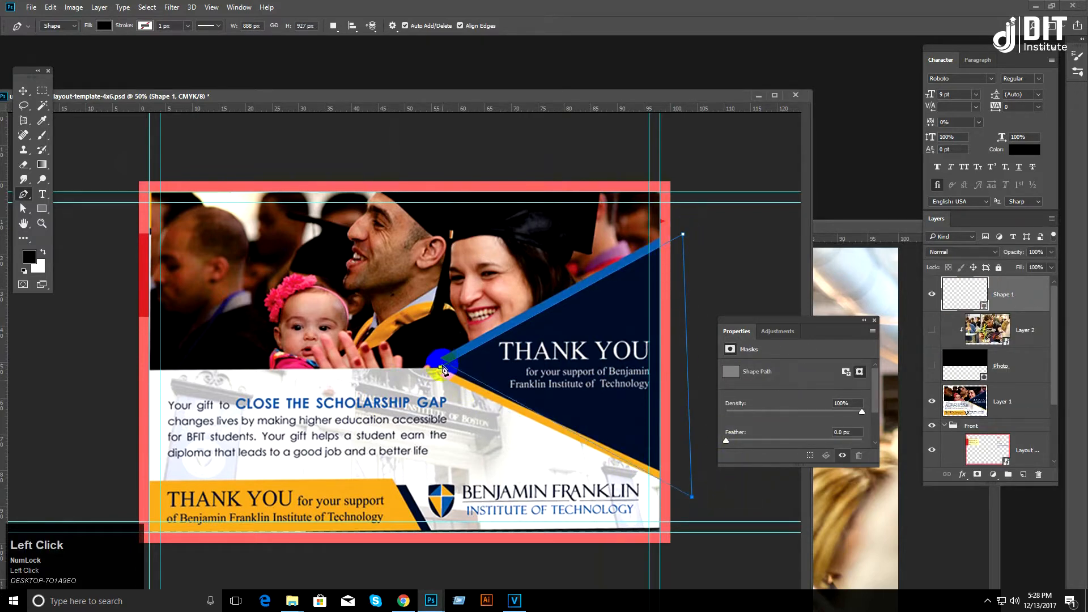
click(441, 367)
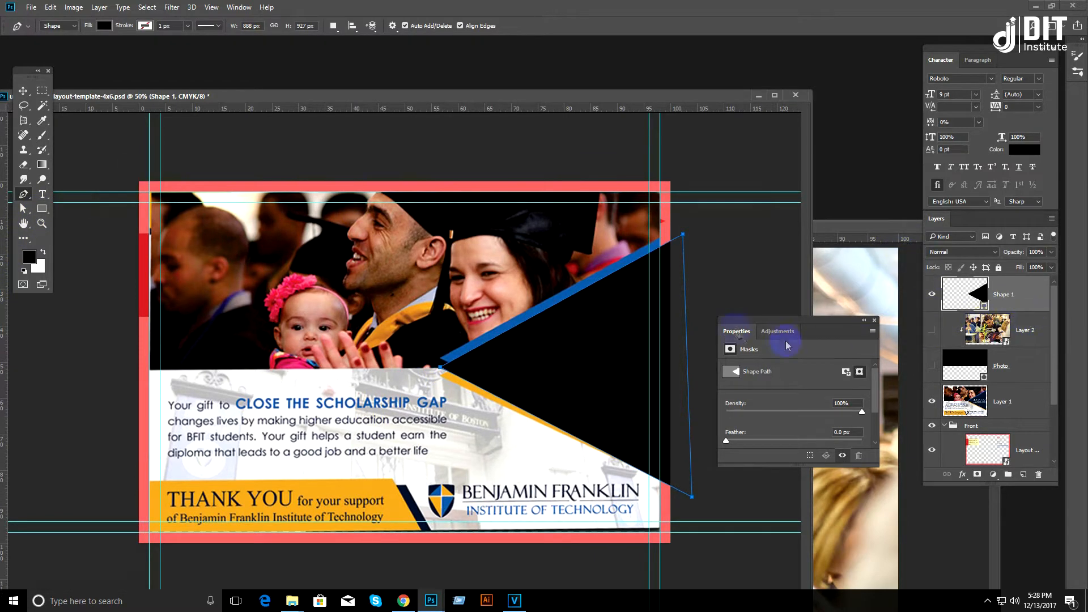
Step: Change the triangle's fill colour to light green #8fc2ab
click(932, 294)
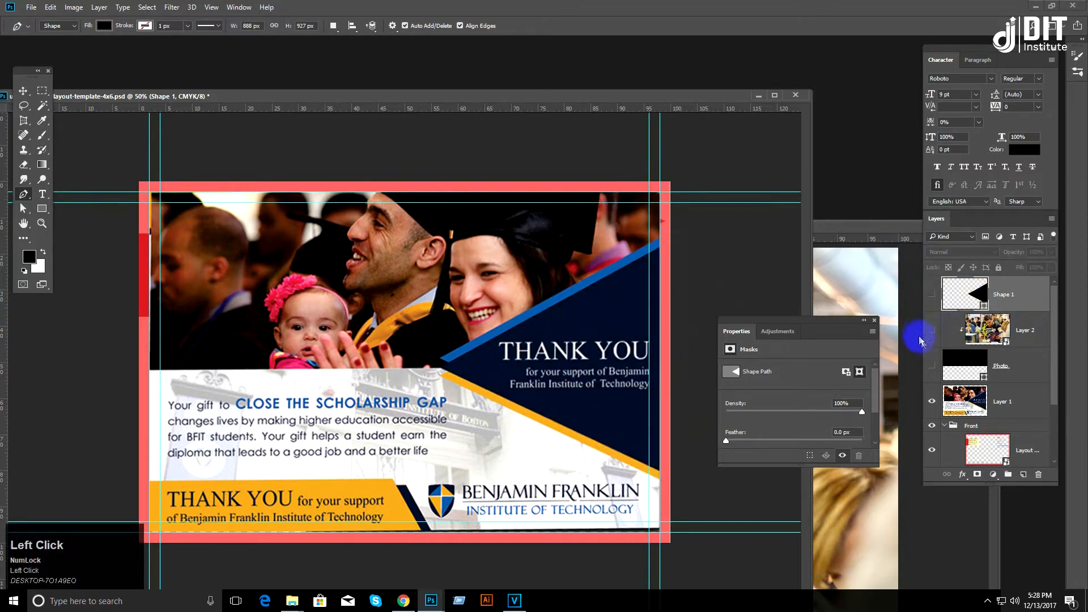
click(970, 297)
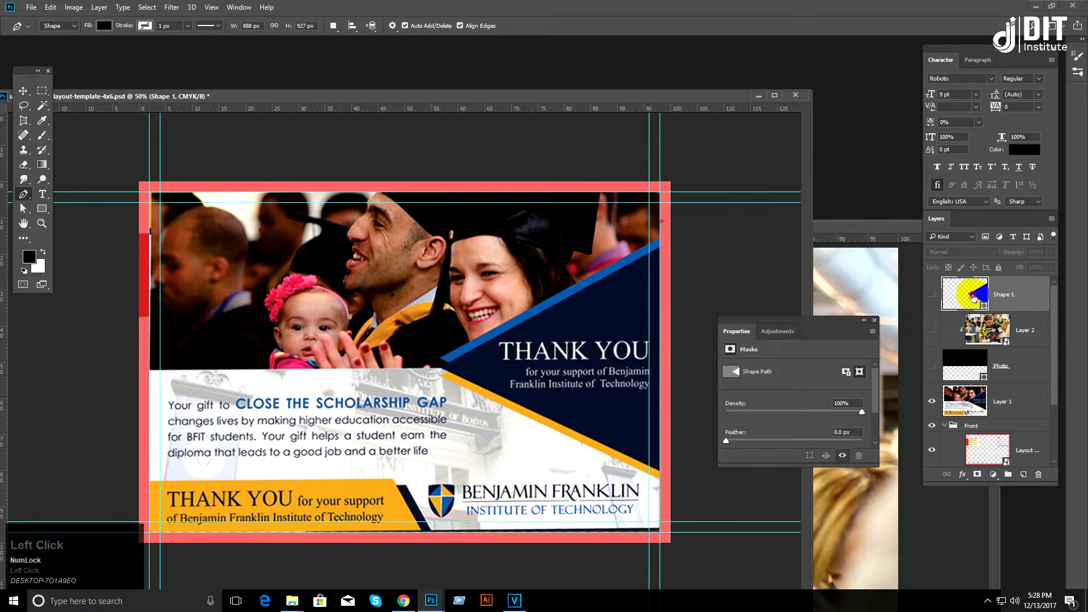
double_click(970, 297)
click(562, 328)
click(781, 289)
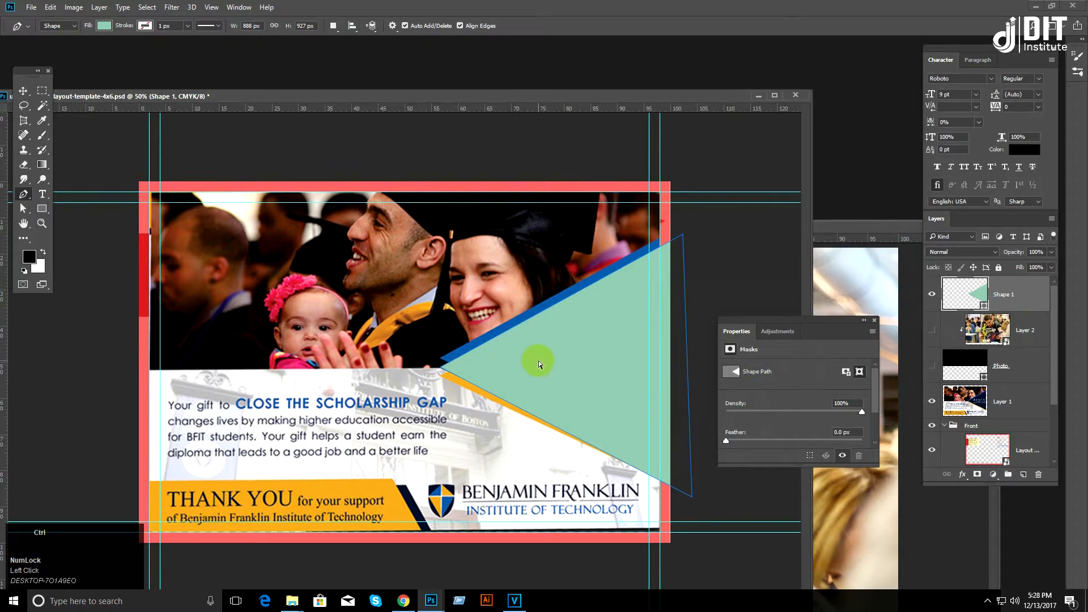
Step: Duplicate the light green triangle, offset the copy slightly down and left, and recolour it dark green
key(ctrl+j)
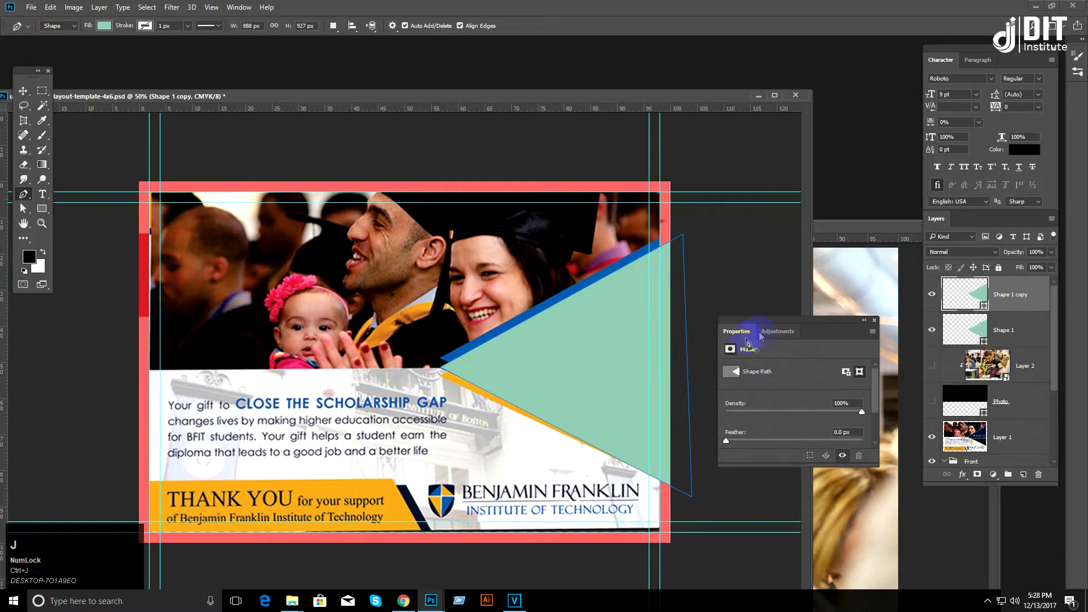
click(24, 91)
drag(563, 359, 557, 370)
double_click(968, 298)
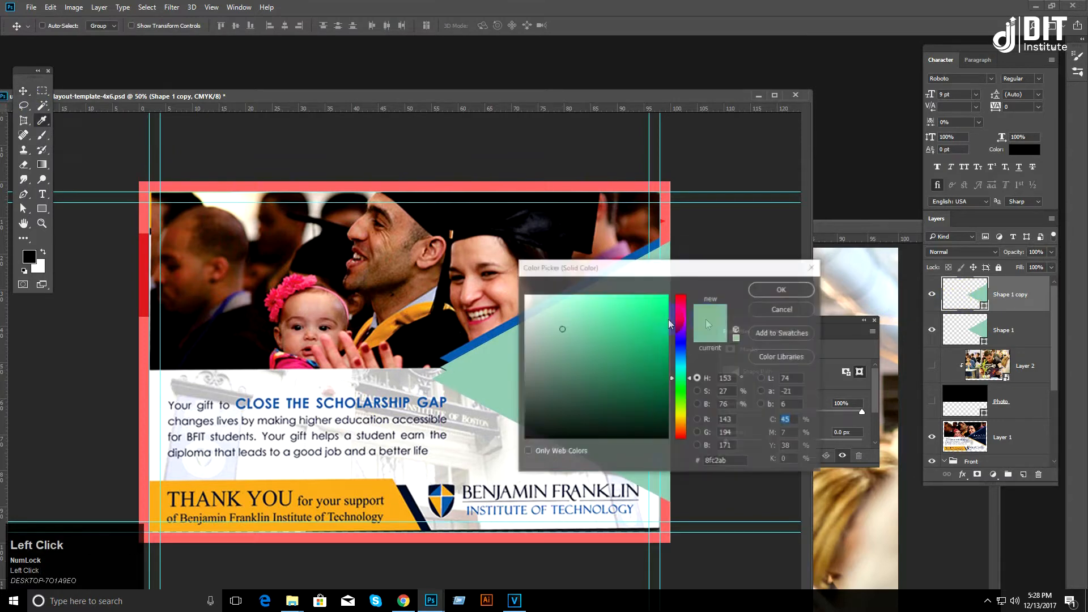
click(612, 383)
click(770, 293)
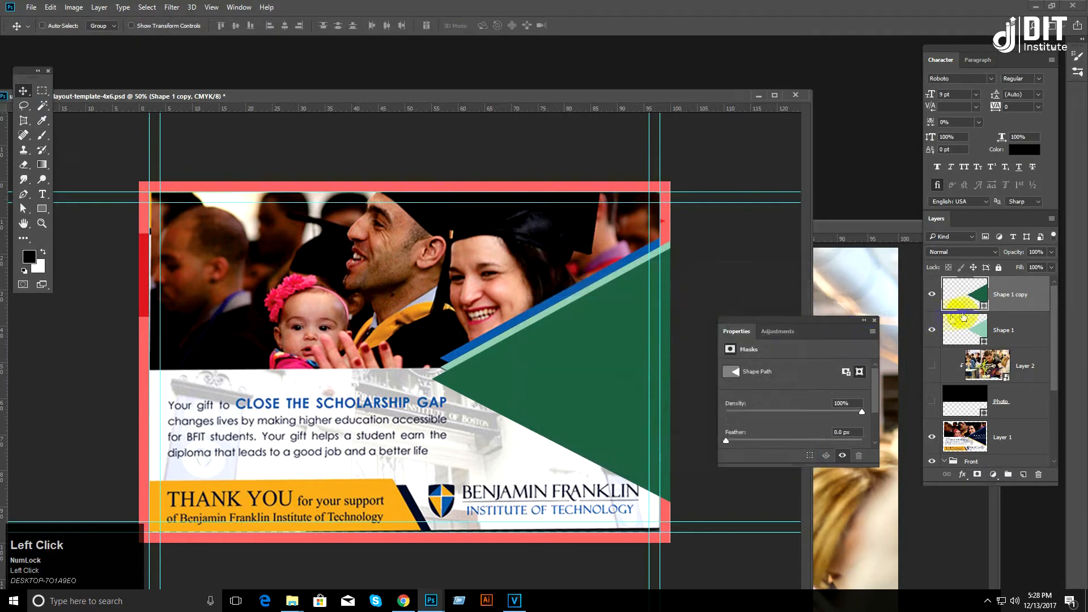
Step: Place the dark green copy beneath the light green triangle and duplicate it upward to form a matching stripe along the upper edge
drag(997, 287, 998, 318)
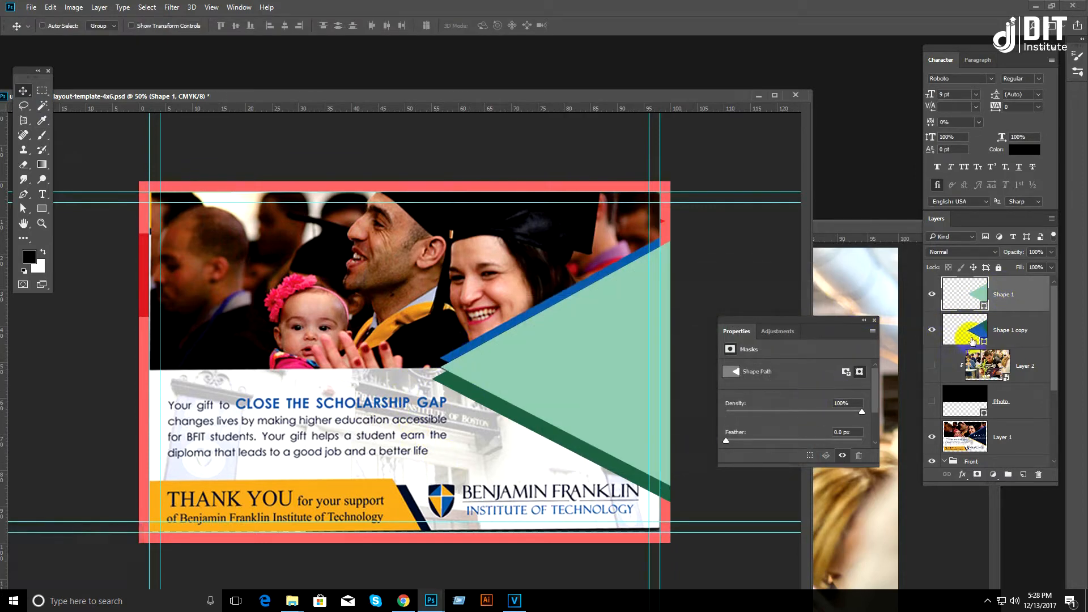
click(998, 330)
mouse_move(517, 424)
mouse_down()
mouse_move(522, 377)
mouse_move(517, 433)
mouse_up()
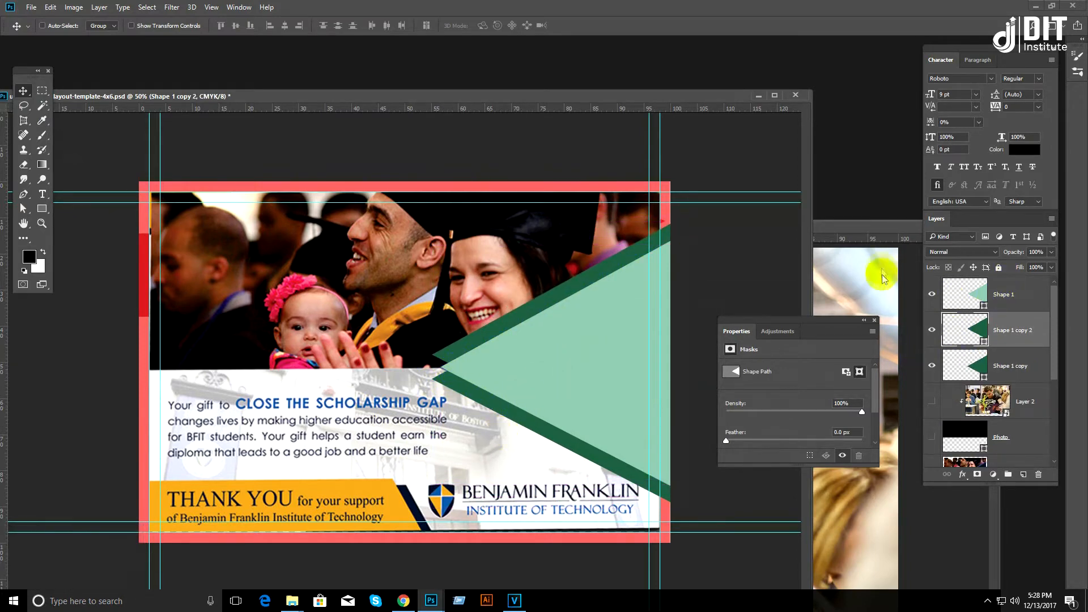
click(1003, 359)
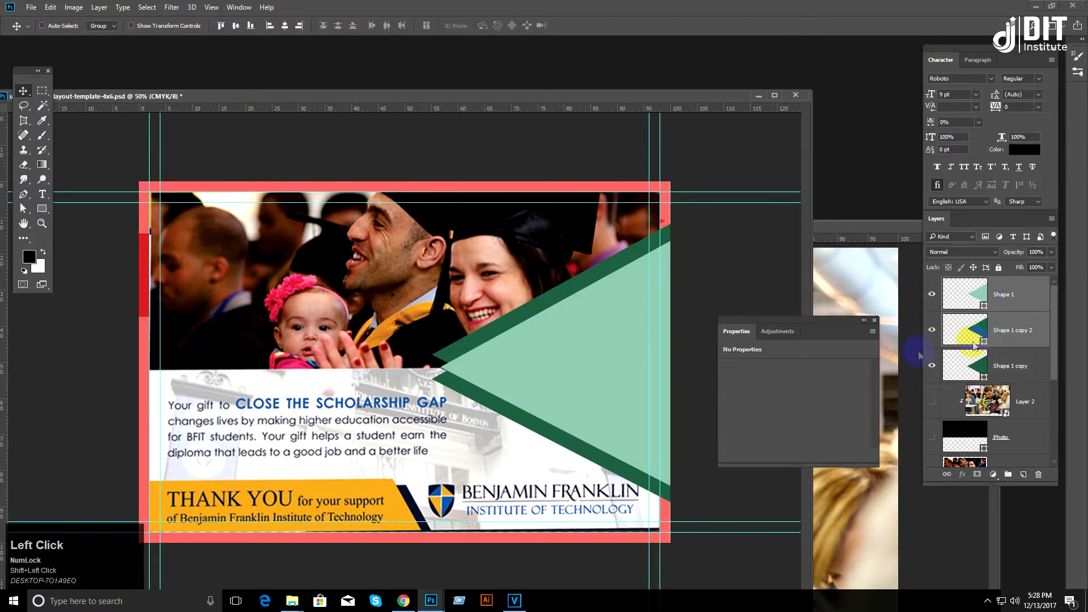
Step: Draw three small light green rectangles over the photo, about 235 × 53 px, 207 × 59 px and 189 × 57 px
click(42, 209)
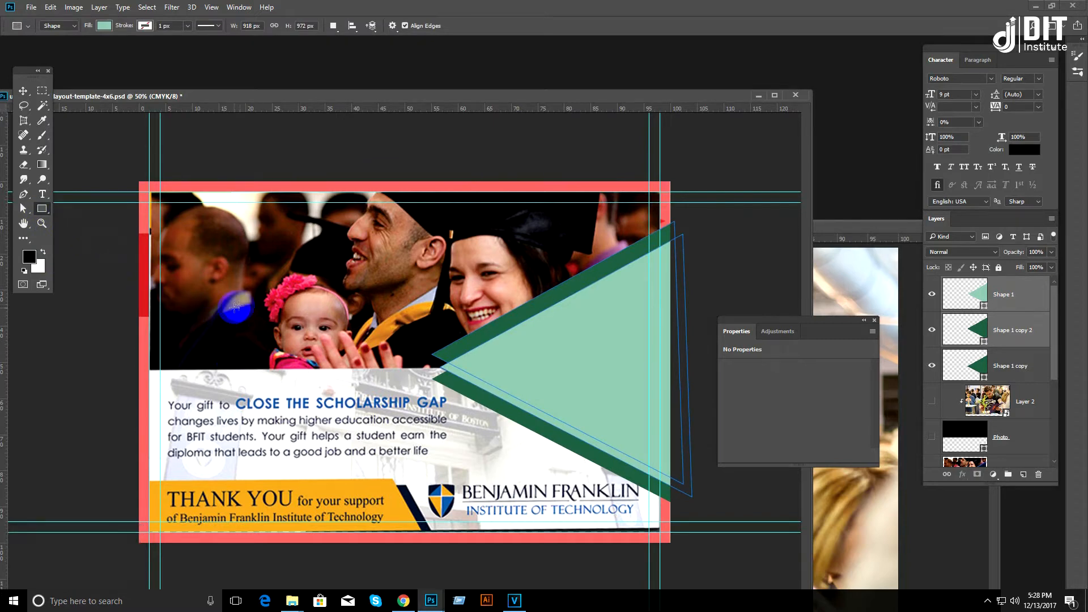
drag(201, 229, 340, 274)
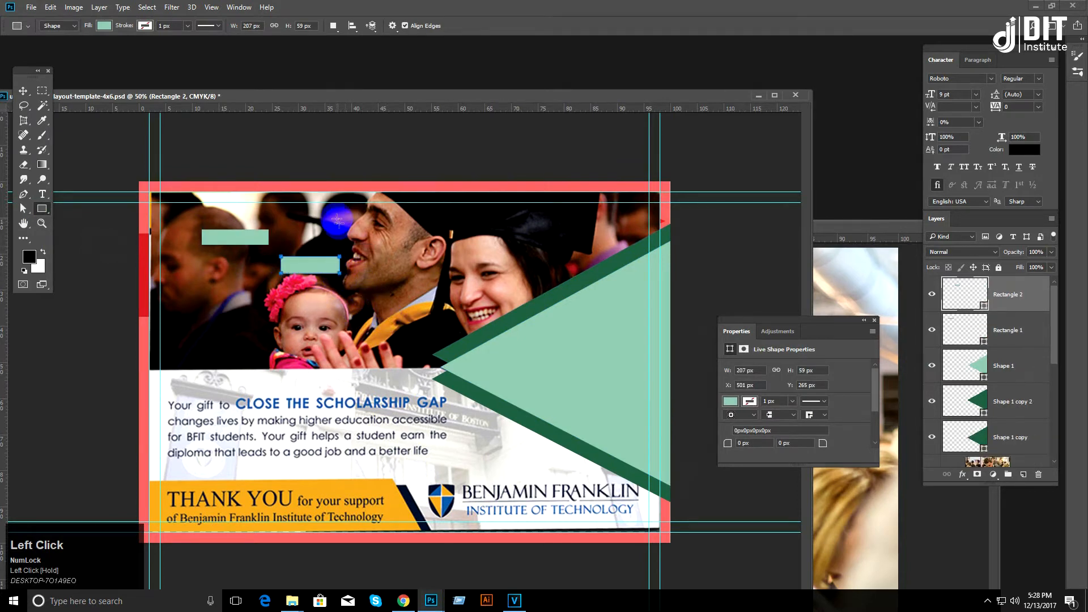
drag(332, 212, 386, 227)
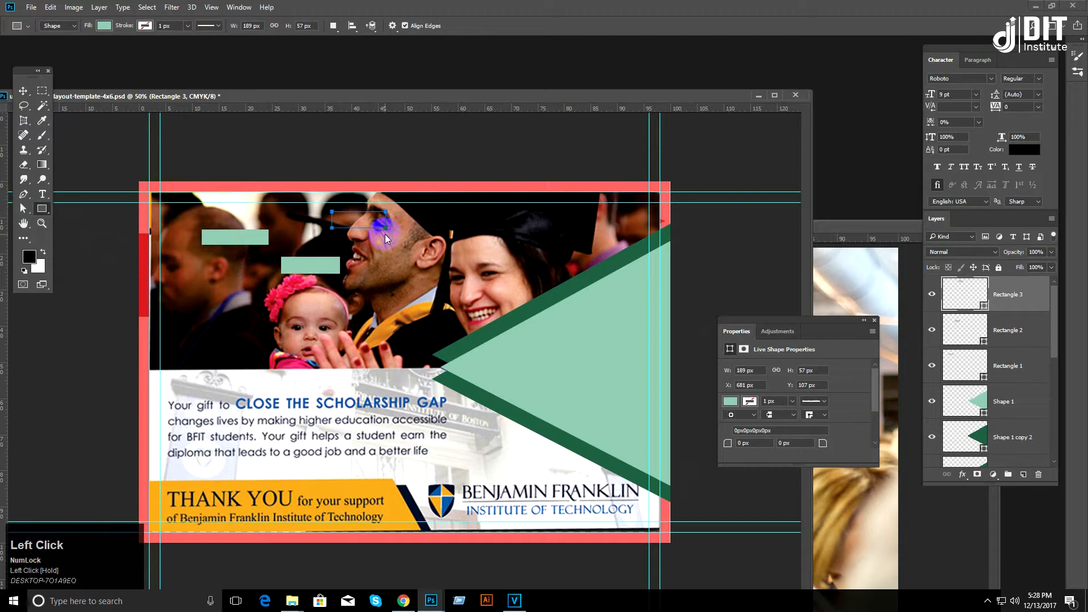
click(23, 92)
mouse_move(305, 283)
mouse_down()
mouse_move(313, 261)
mouse_move(301, 286)
mouse_up()
right_click(310, 268)
click(326, 290)
key(ctrl+z)
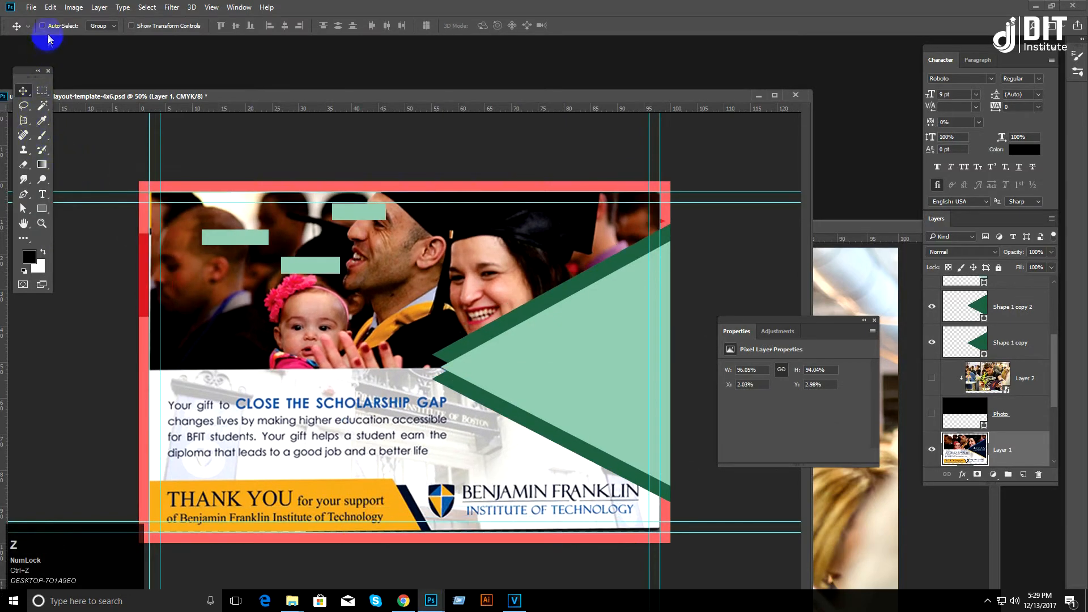
Step: Set the Move tool to auto-select individual layers, then shift Rectangle 2 down and Rectangle 1 left
click(111, 33)
click(102, 46)
drag(298, 271, 285, 298)
drag(226, 239, 213, 240)
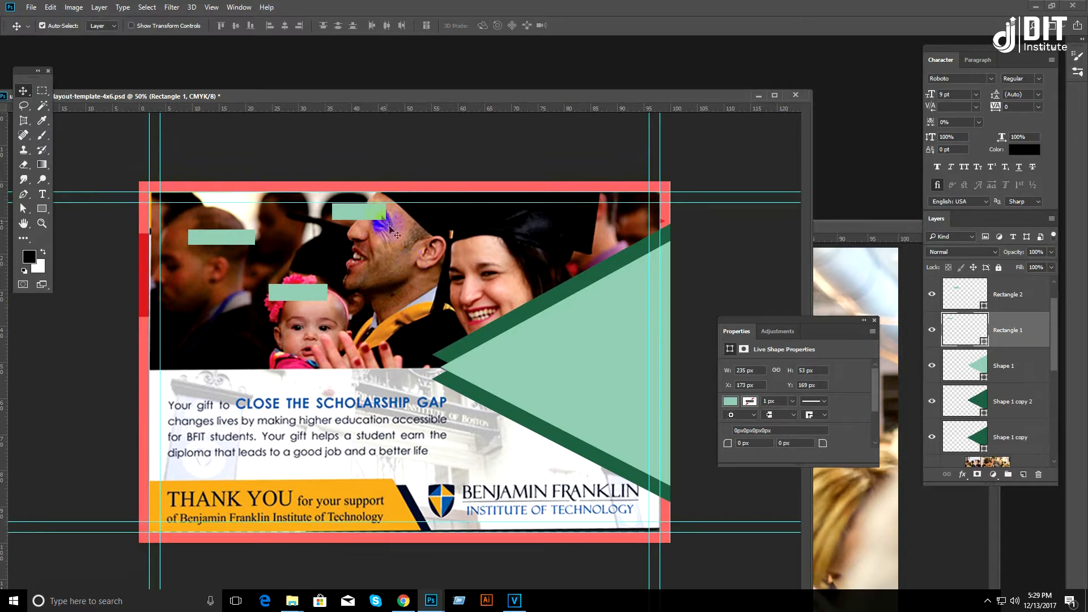
Step: Select Rectangle 3 and widen it symmetrically about its centre to about 641 px
right_click(364, 208)
click(395, 216)
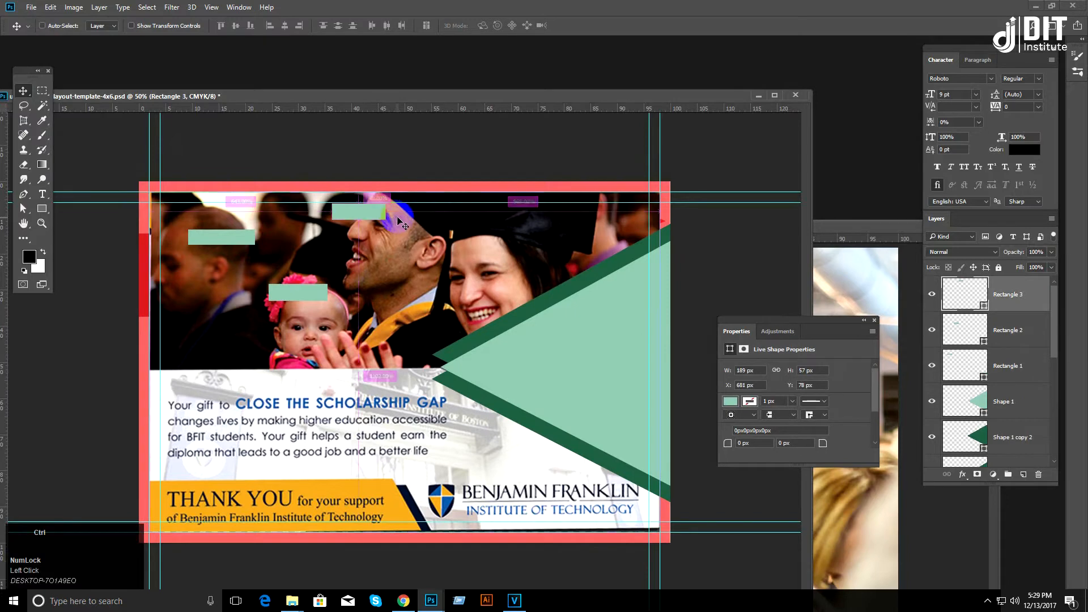
key(ctrl+t)
drag(390, 213, 449, 213)
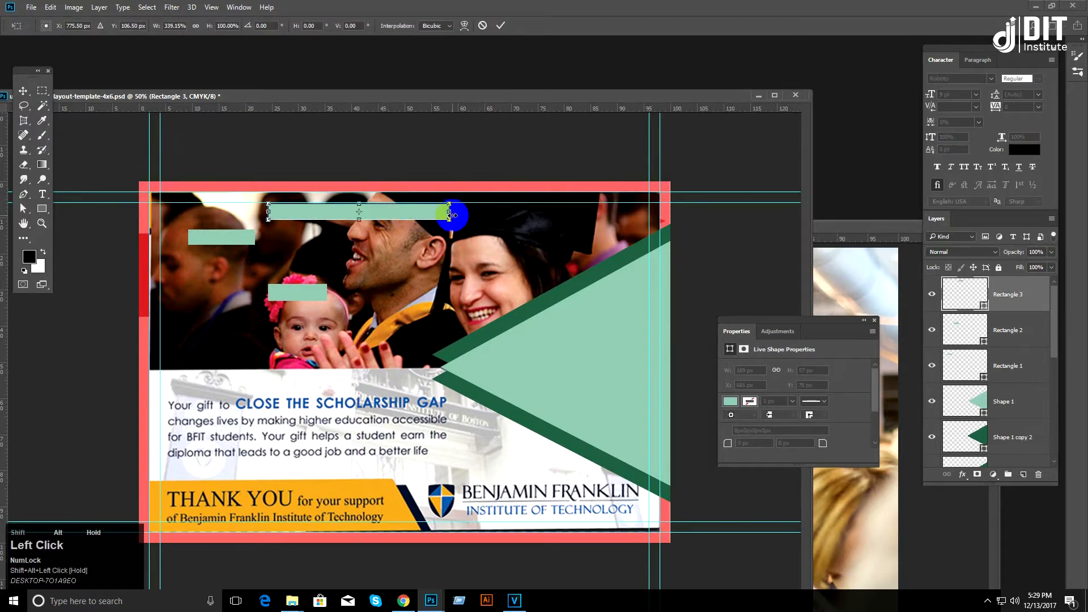
key(Return)
Step: Move Rectangle 1 to about X 339 px, Y 196 px and widen it to about 324 px
drag(251, 248, 327, 246)
key(ctrl+t)
key(Return)
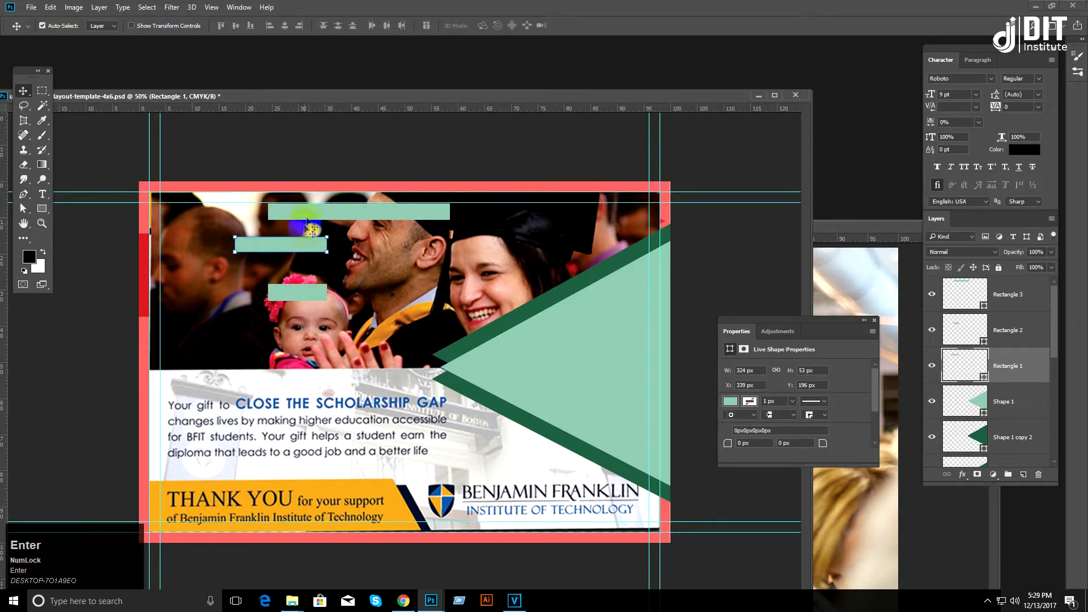
Step: Stagger the three rectangles across the photo, with Rectangle 3 at about X 996, Y 113 px and Rectangle 2 at about X 548, Y 391 px
drag(264, 221, 195, 222)
drag(303, 293, 285, 283)
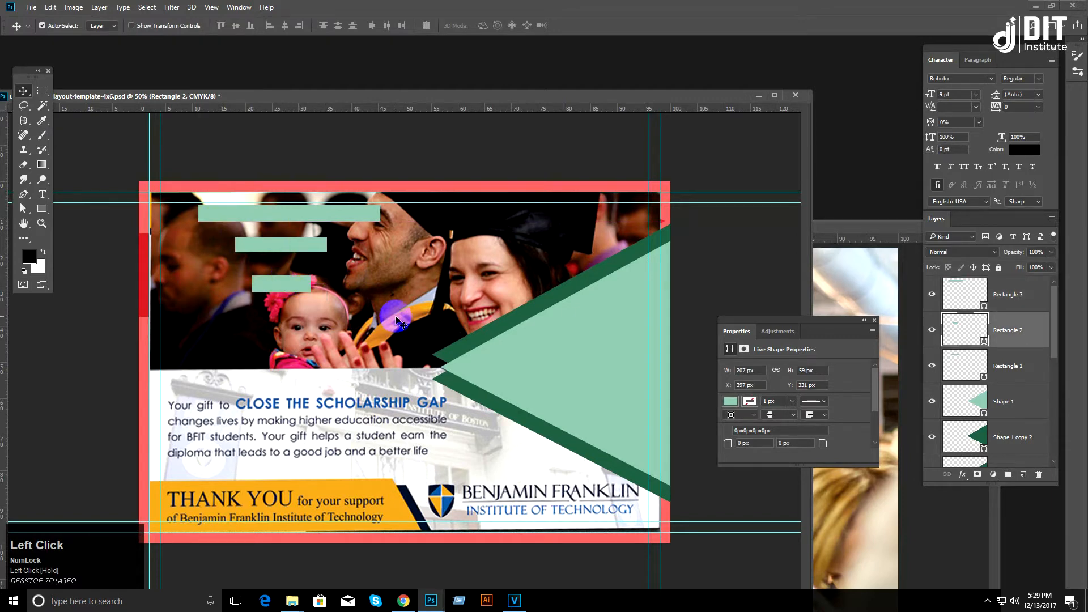
key(ctrl+z)
key(ctrl+z)
key(ctrl+alt+z)
drag(341, 219, 564, 228)
drag(293, 249, 335, 308)
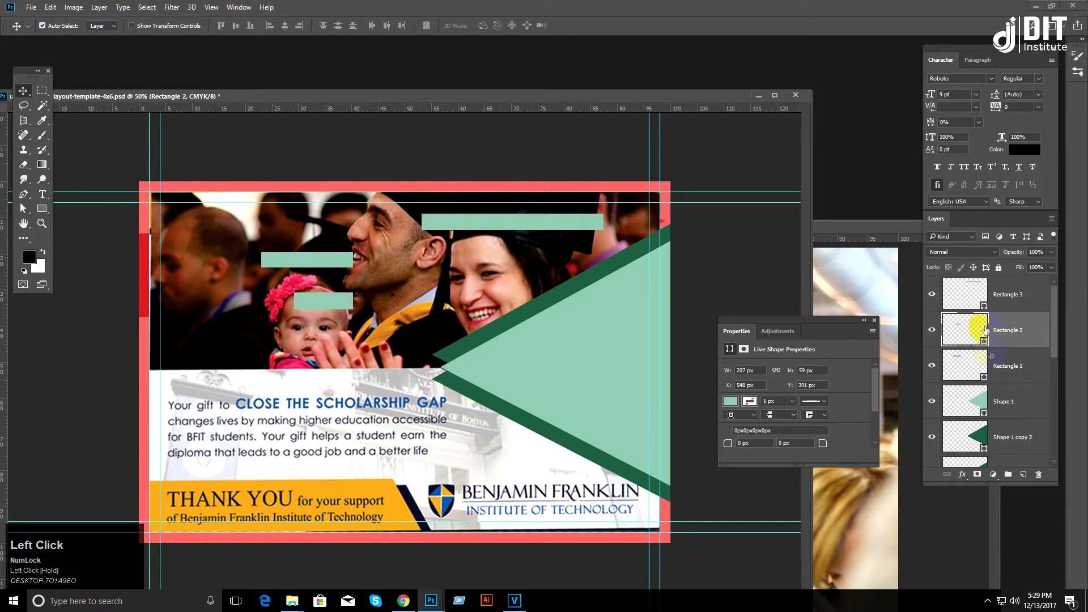
Step: Select Rectangle 1, Rectangle 2 and Rectangle 3 together and align their horizontal centers
click(1019, 308)
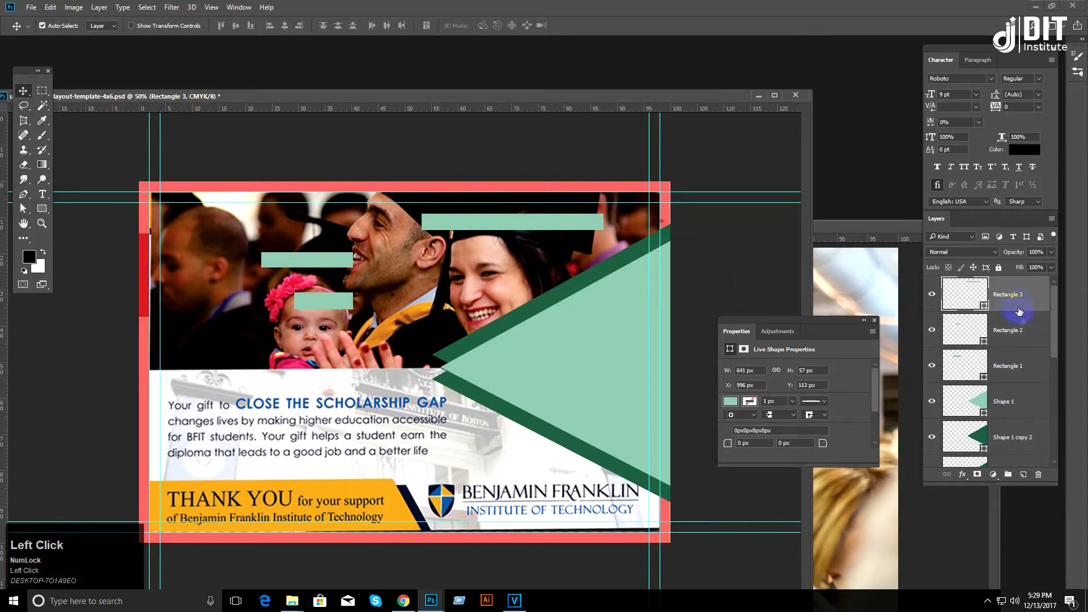
shift+click(1018, 369)
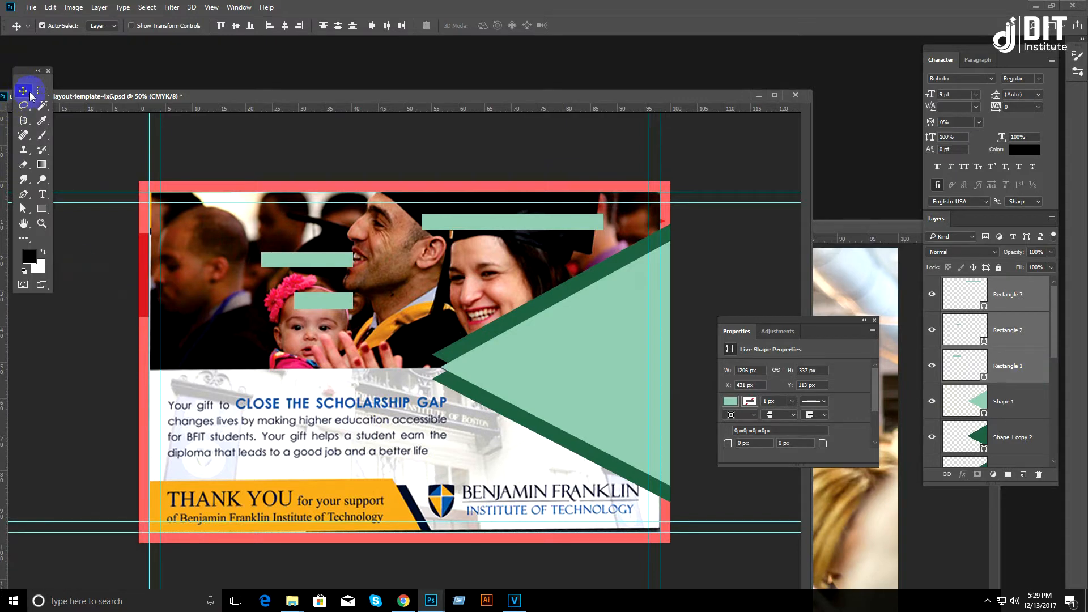
click(285, 28)
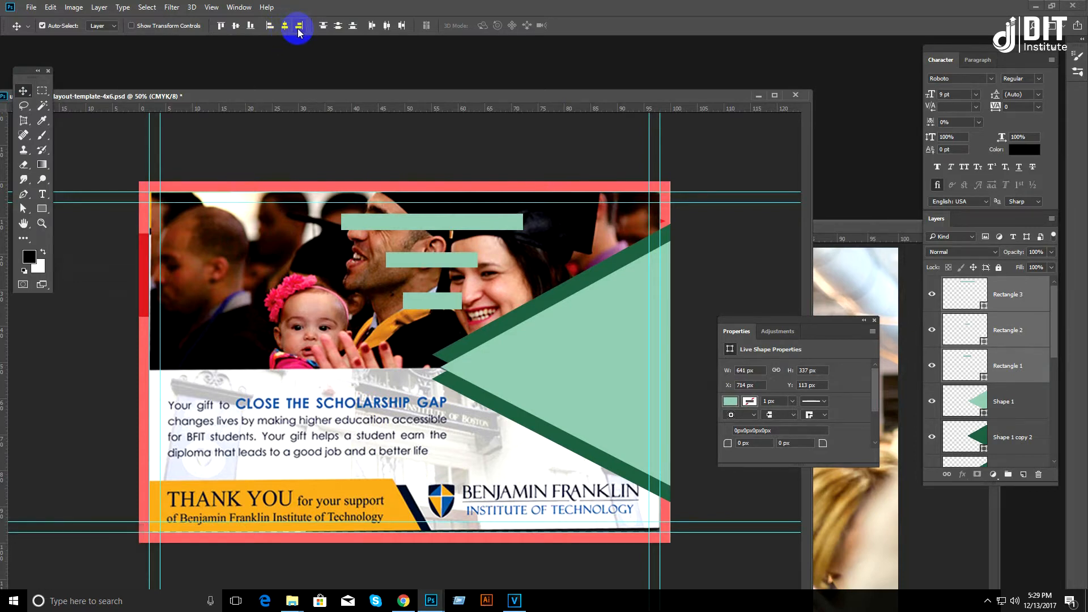
Step: Align the three rectangles by their right edges, then by their left edges
click(299, 28)
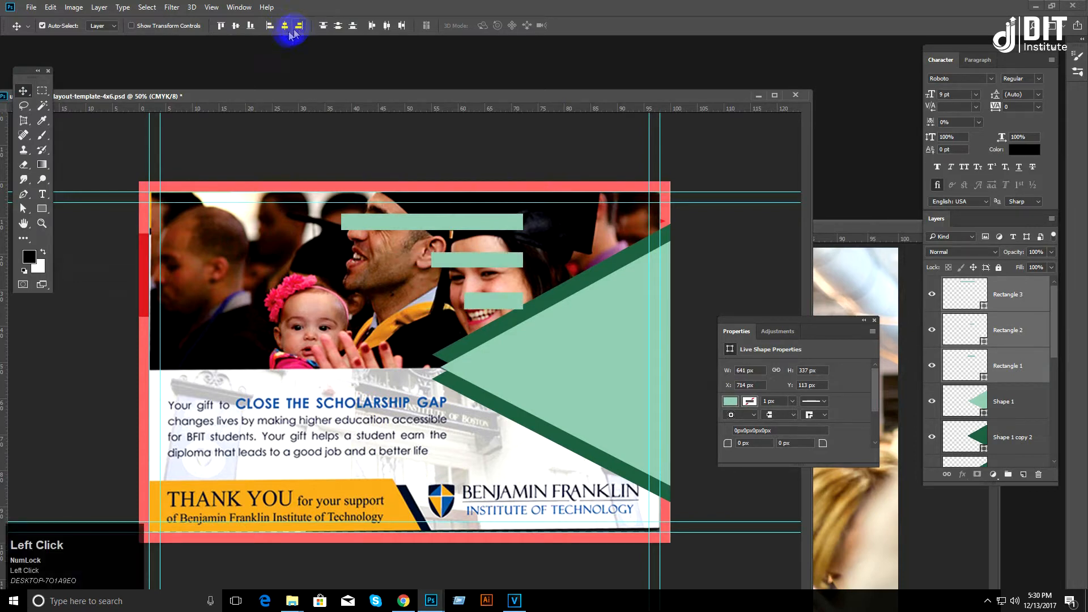
click(269, 26)
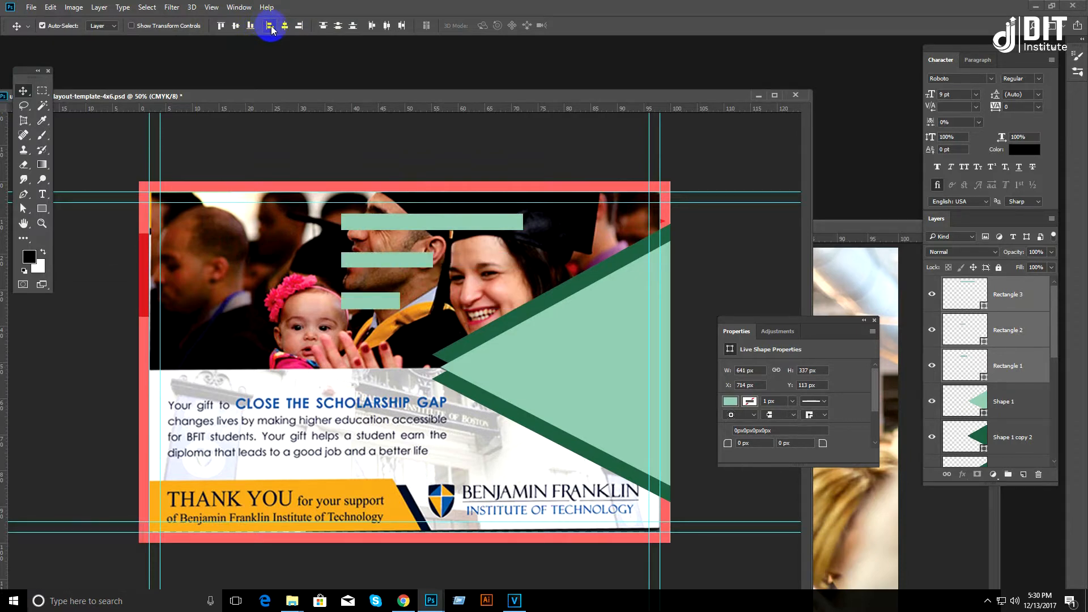
Step: Try aligning the rectangles' vertical centers, undo it, and align their horizontal centers instead
click(235, 26)
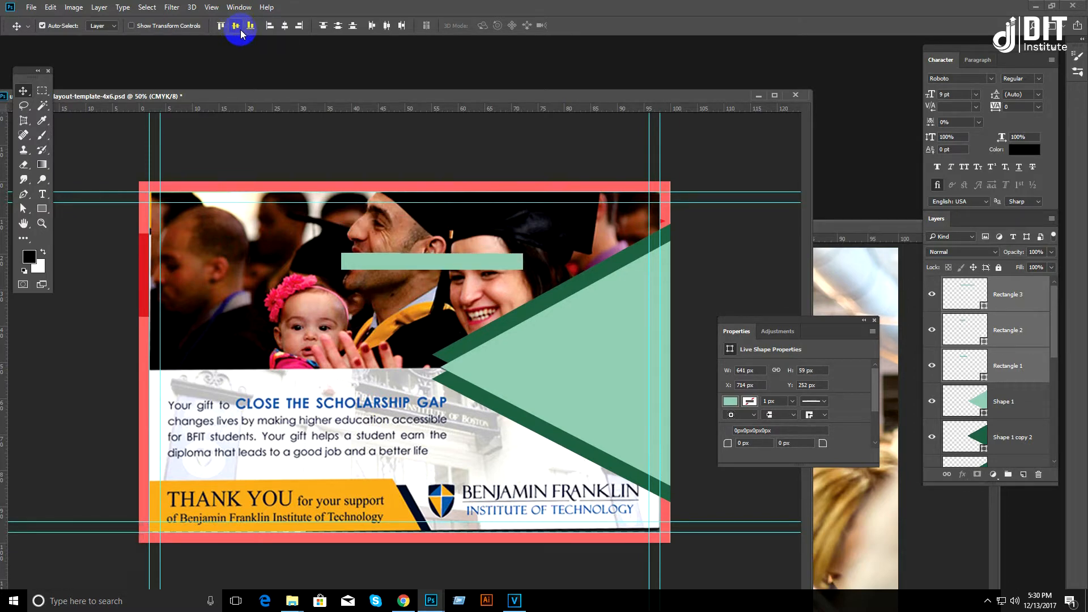
key(ctrl+z)
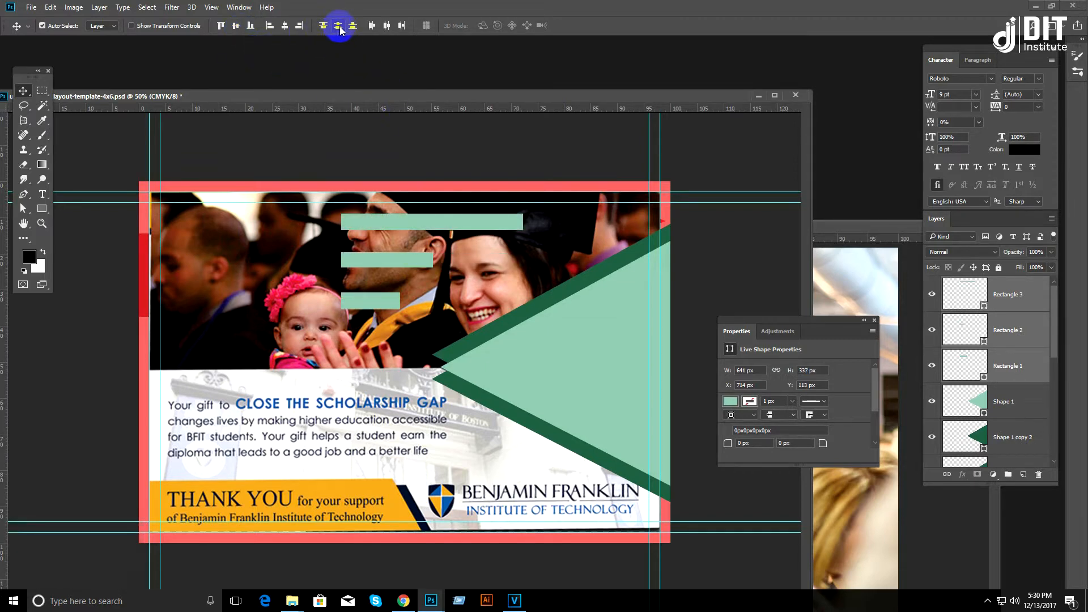
click(285, 25)
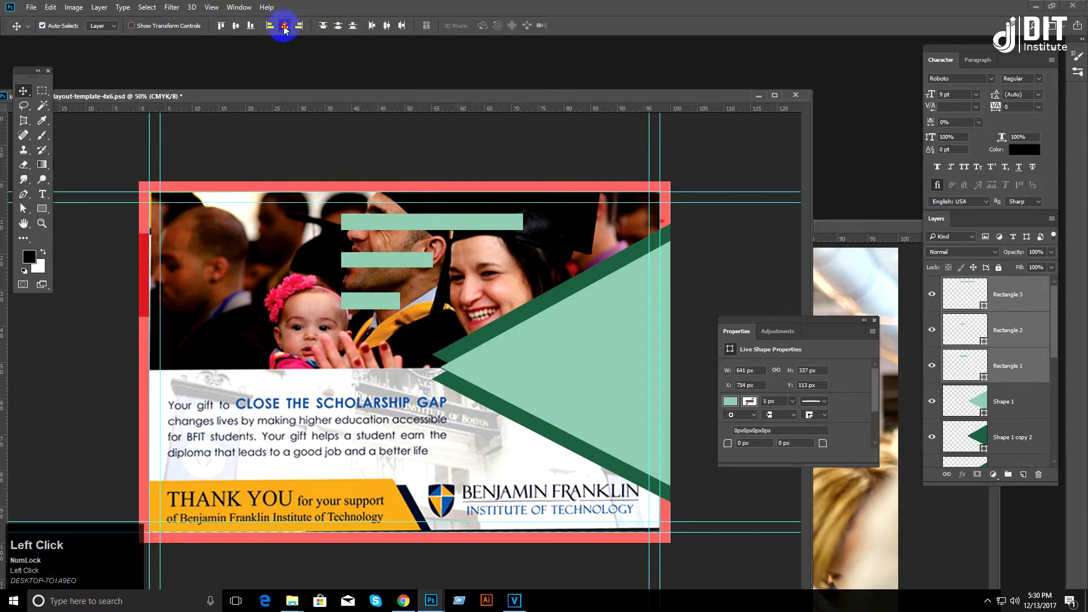
Step: Move the three rectangles together to about X 585, Y 107 px, and lower Rectangle 2 alone to about Y 591 px
drag(429, 307, 383, 282)
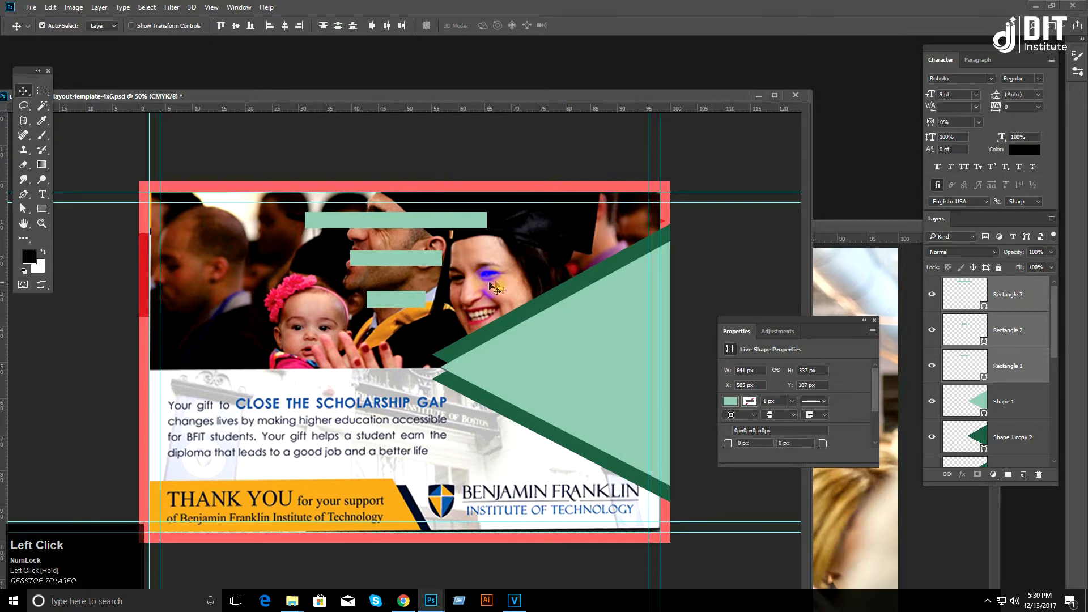
click(963, 332)
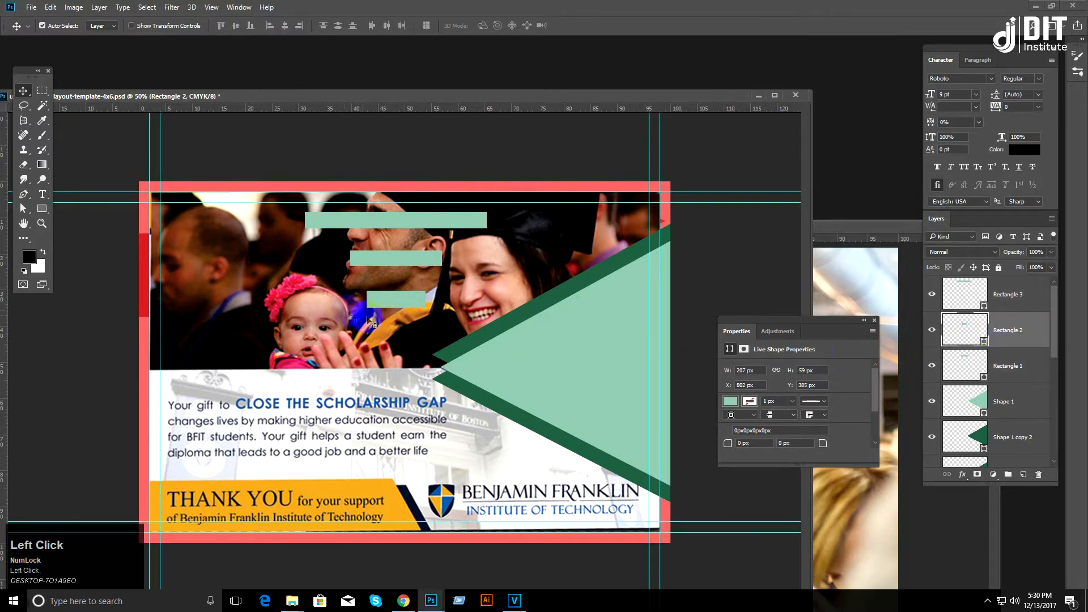
drag(399, 302, 399, 361)
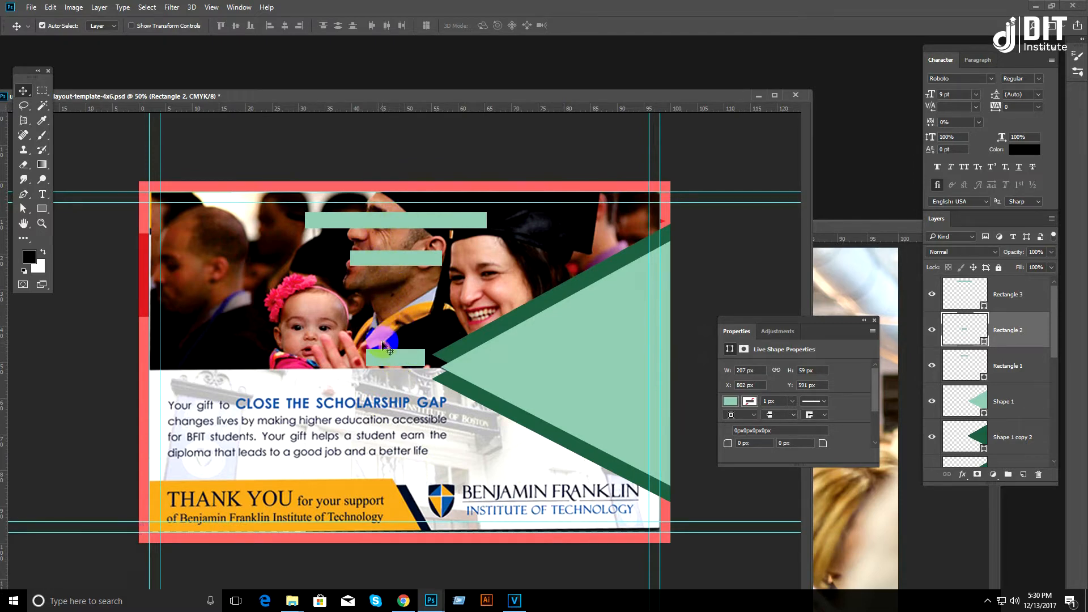
Step: Select the Rectangle 3, Rectangle 2 and Rectangle 1 layers together
click(974, 294)
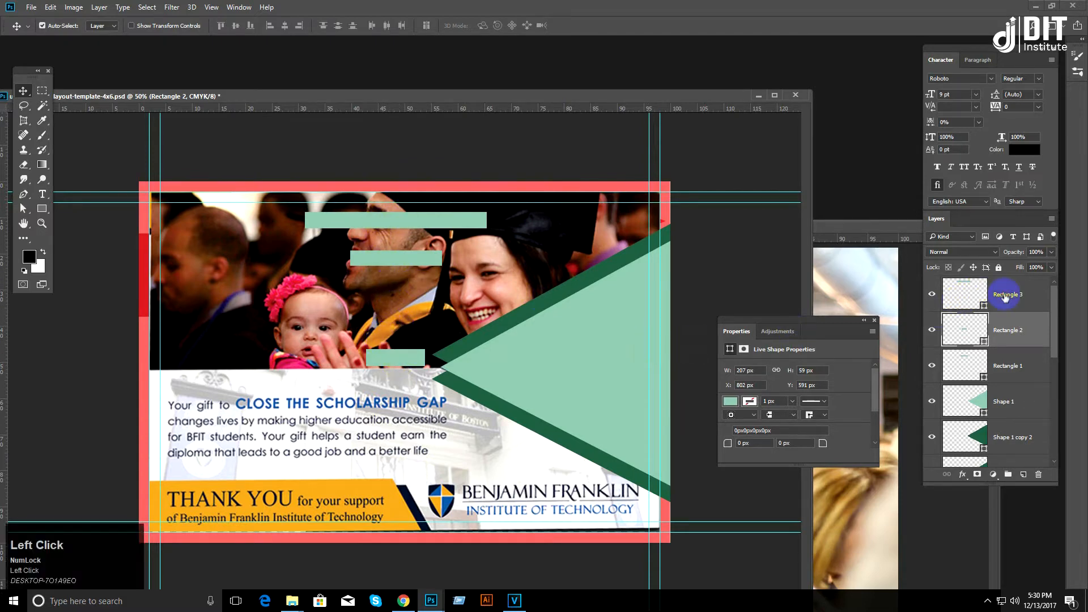
ctrl+click(1006, 367)
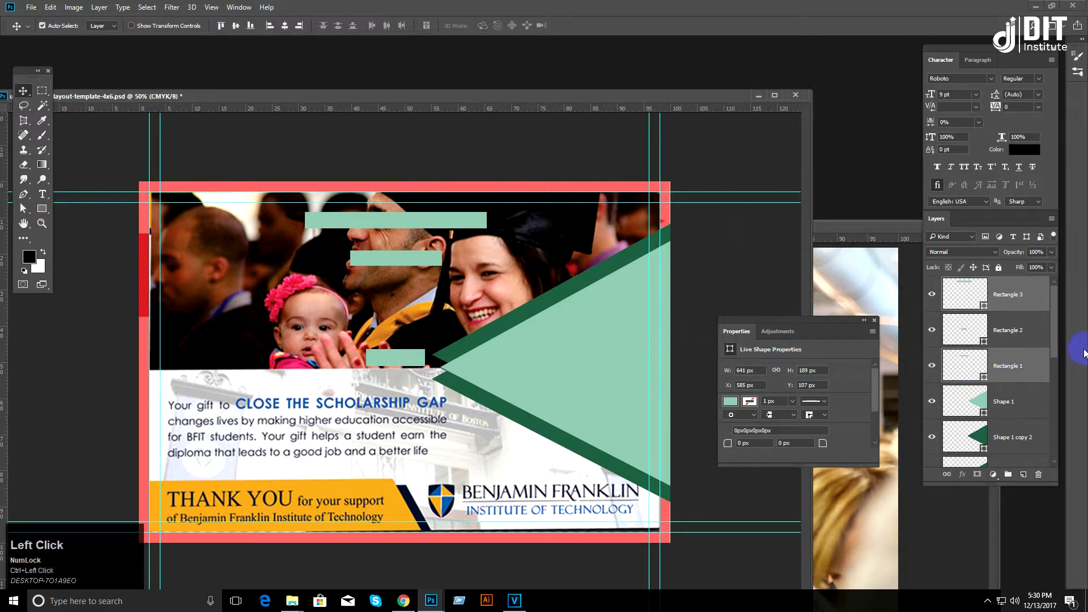
click(1028, 304)
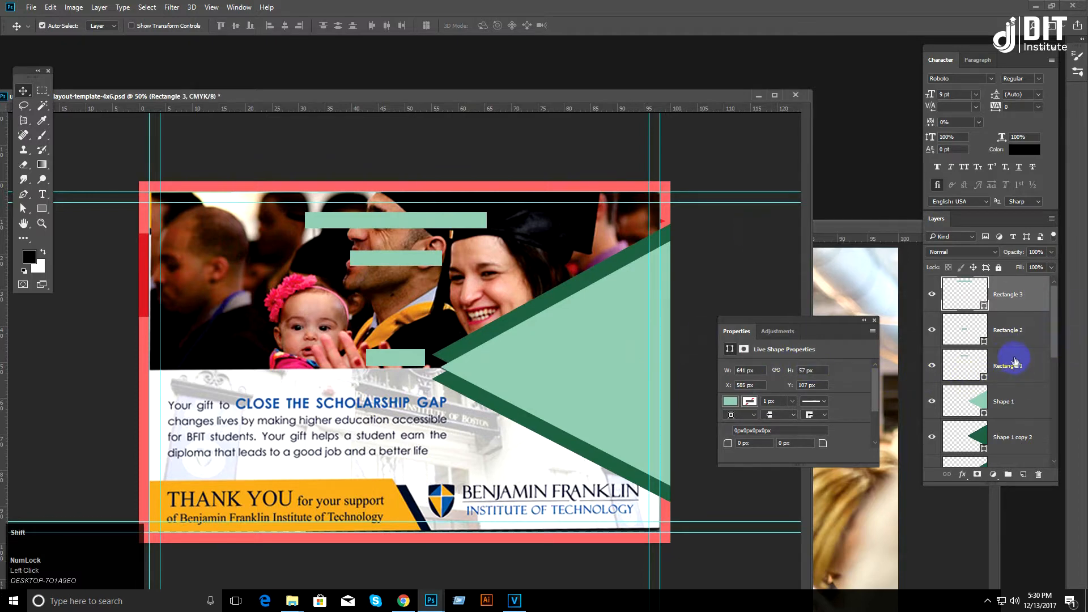
shift+click(1009, 363)
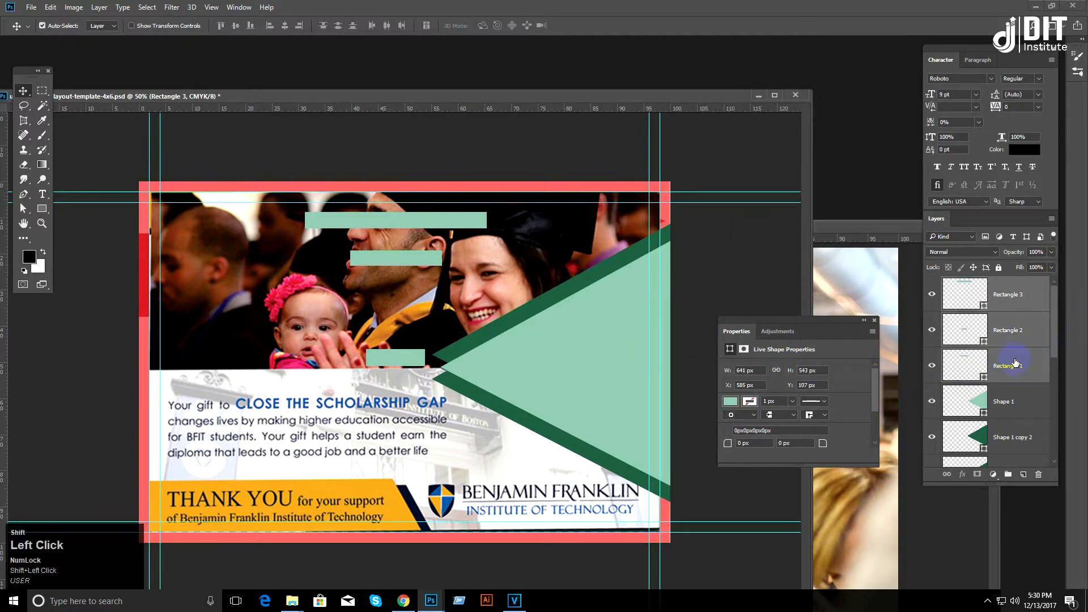
Step: Distribute the three light-green bars evenly by their vertical centres, and redistribute them with the lowest bar moved up
click(339, 29)
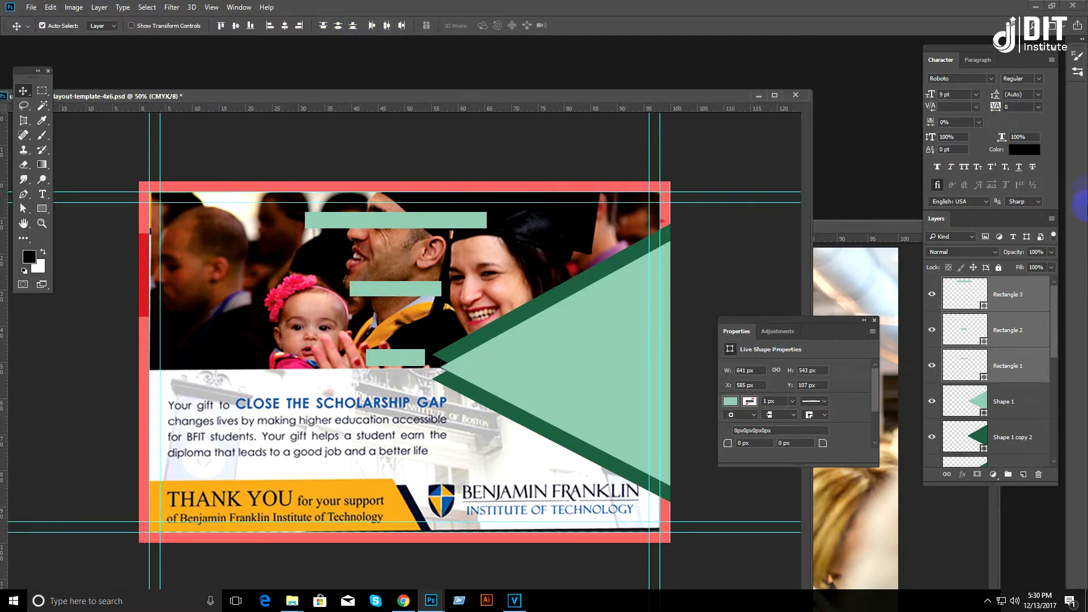
click(1010, 309)
drag(392, 359, 392, 314)
click(1029, 301)
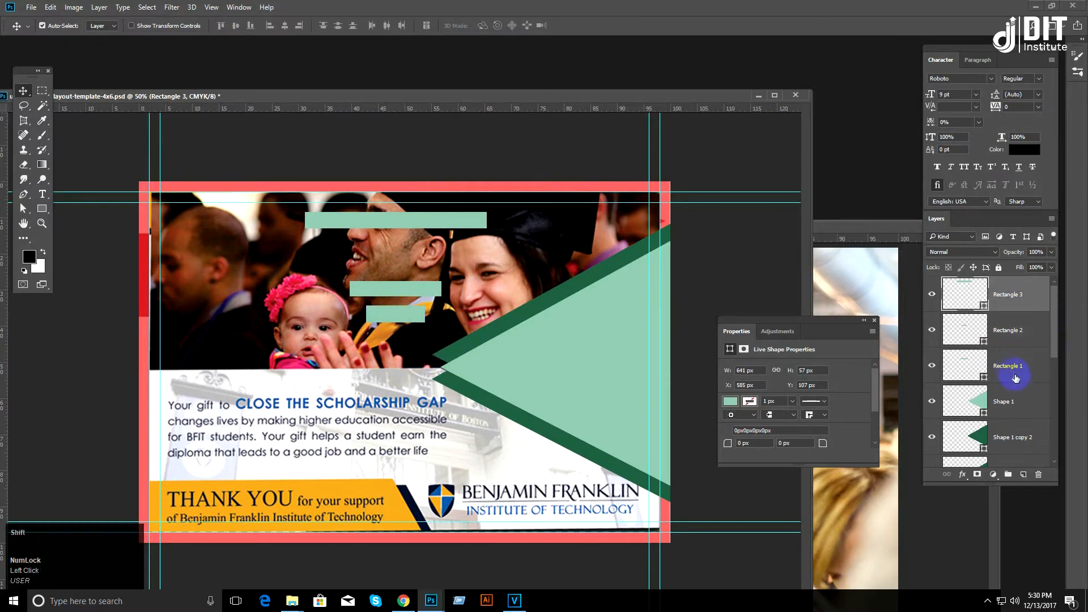
shift+click(1017, 368)
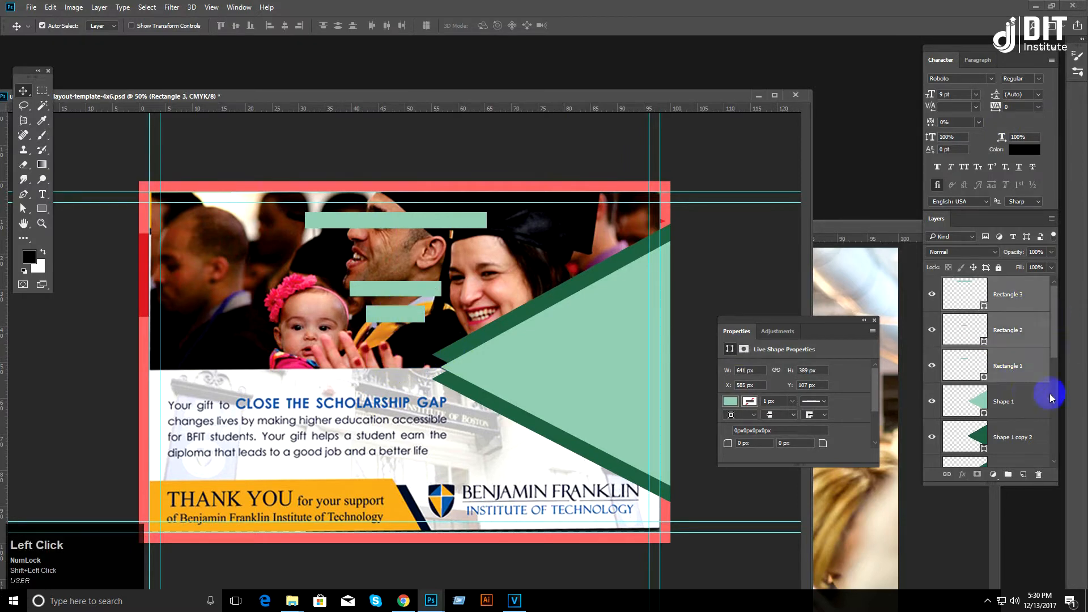
click(336, 26)
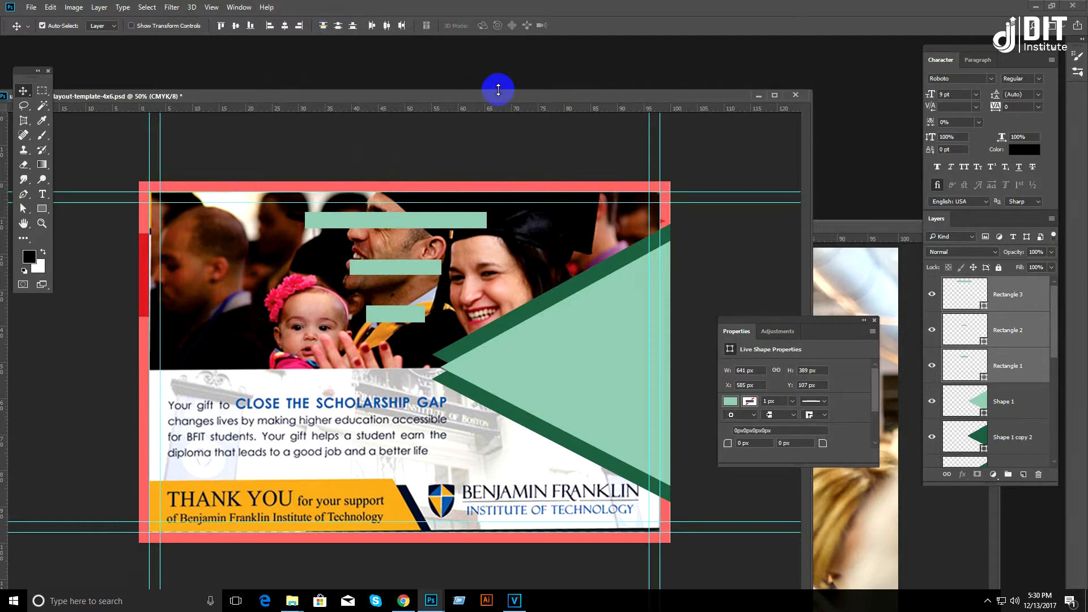
Step: Delete the three light-green rectangle bars over the photo
key(Delete)
Step: Align the three green triangle shapes on their horizontal centres and distribute them by their vertical centres
shift+click(1007, 367)
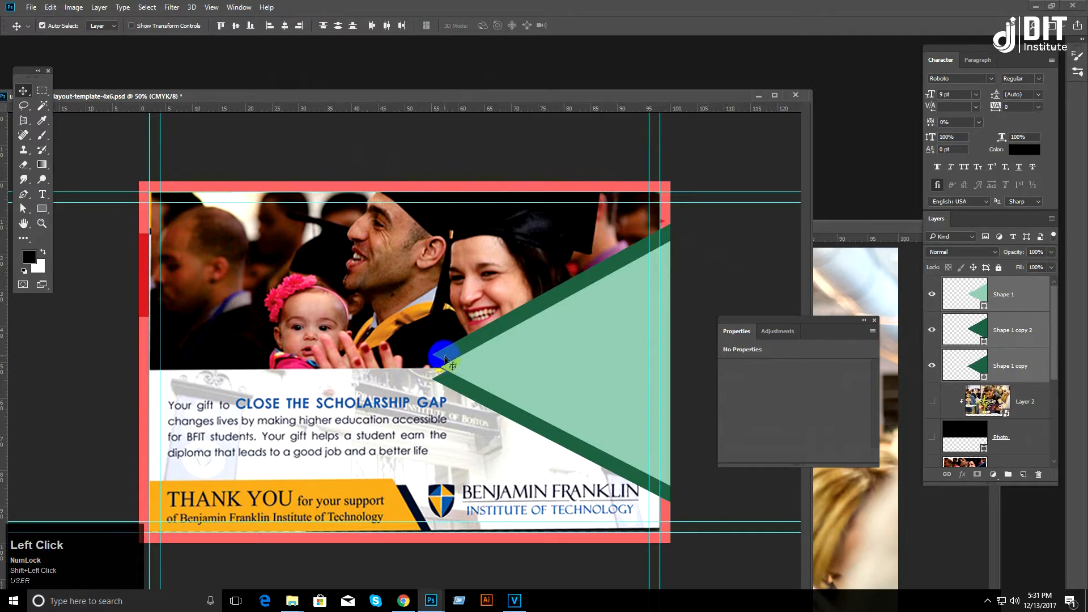
click(310, 57)
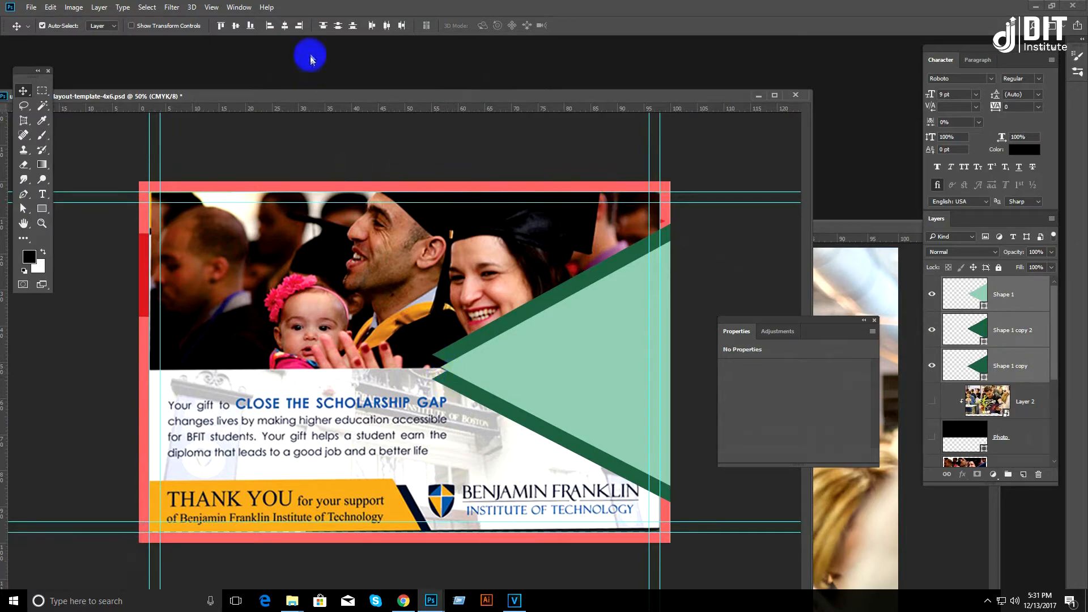
click(283, 26)
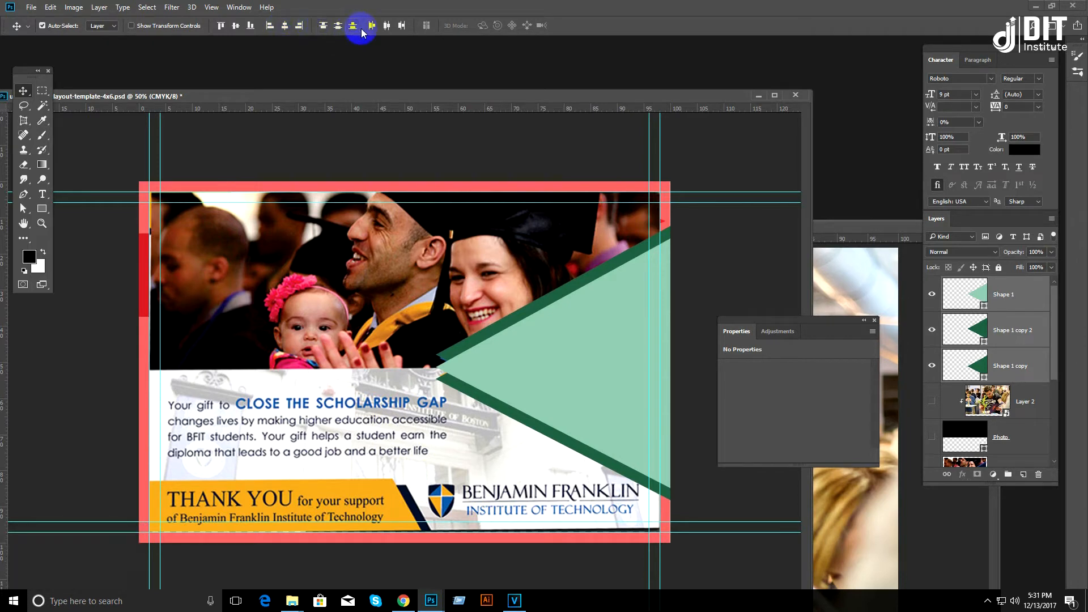
click(338, 26)
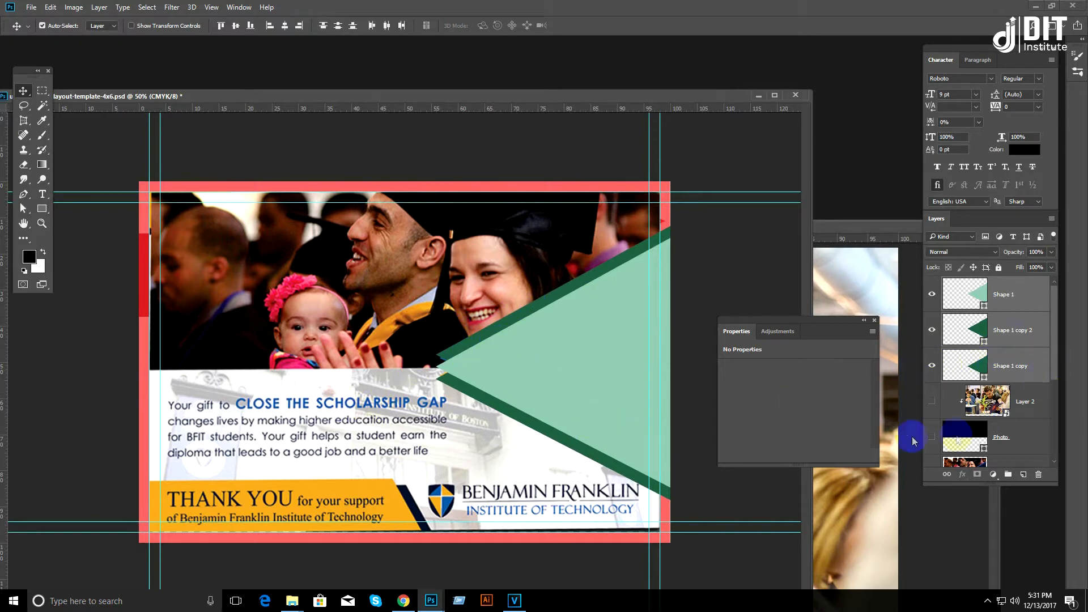
Step: Show Layer 2 and the Photo layer, and draw a rectangle about 1957 × 692 px over the postcard's lower half
drag(932, 401, 932, 434)
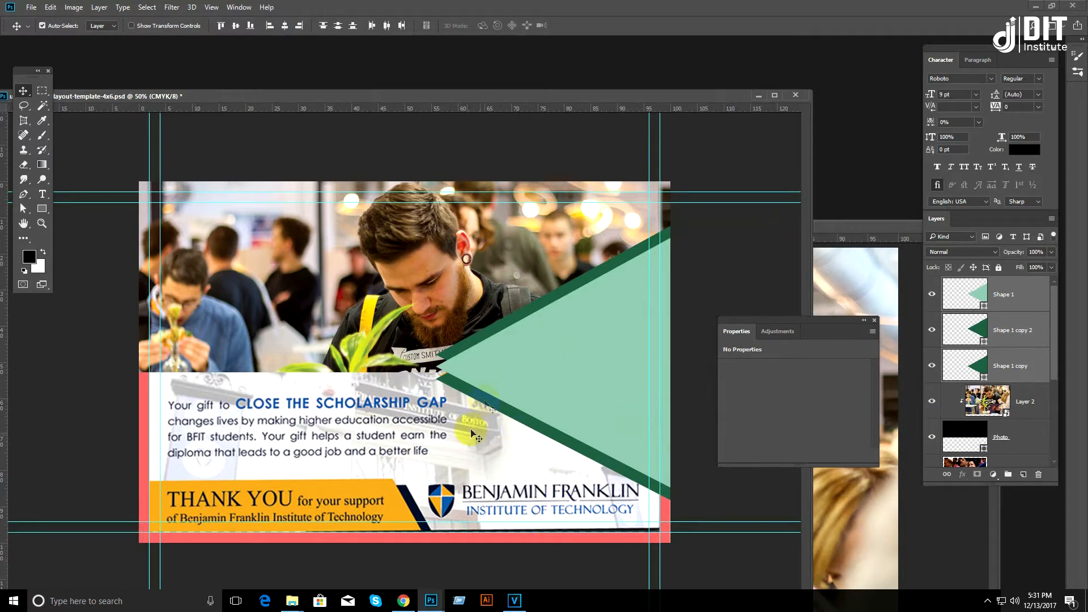
click(42, 209)
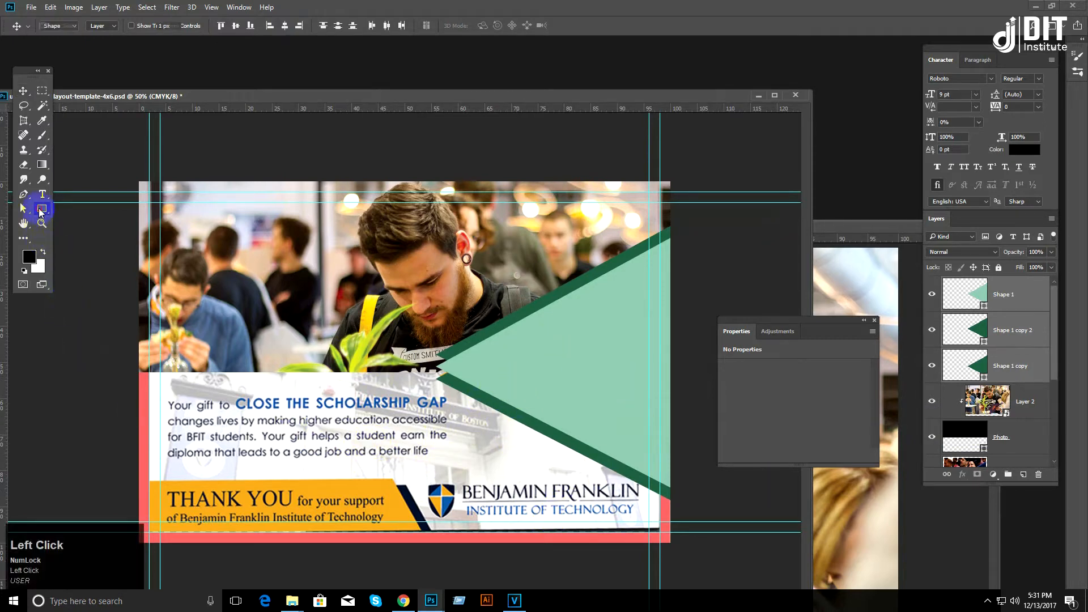
drag(136, 361, 683, 554)
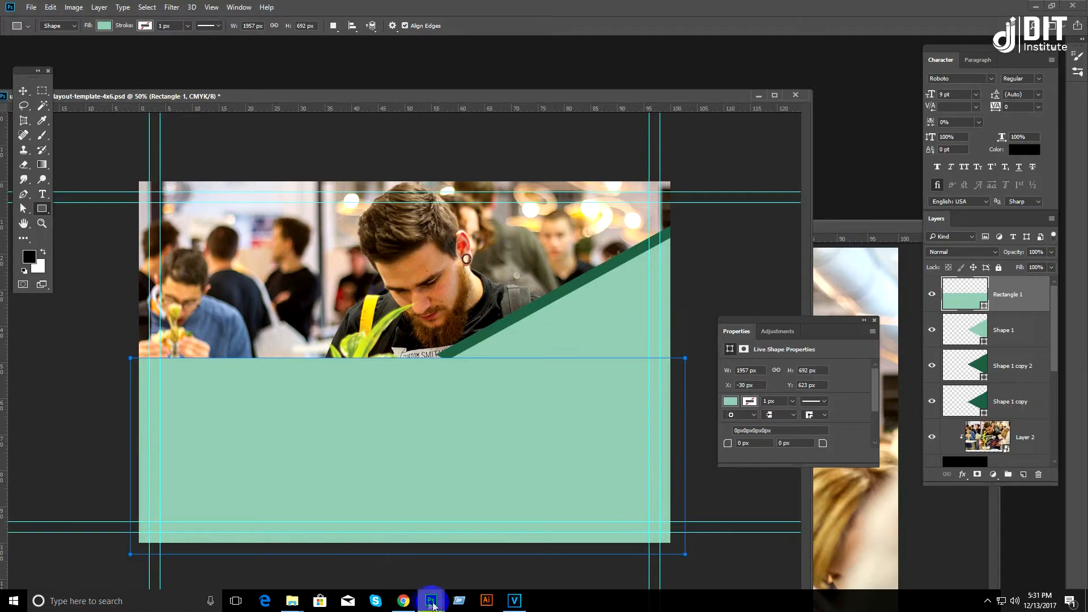
Step: Switch to Chrome and open the full-size graduation-caps photo from the similar photos on the Pexels page
click(402, 599)
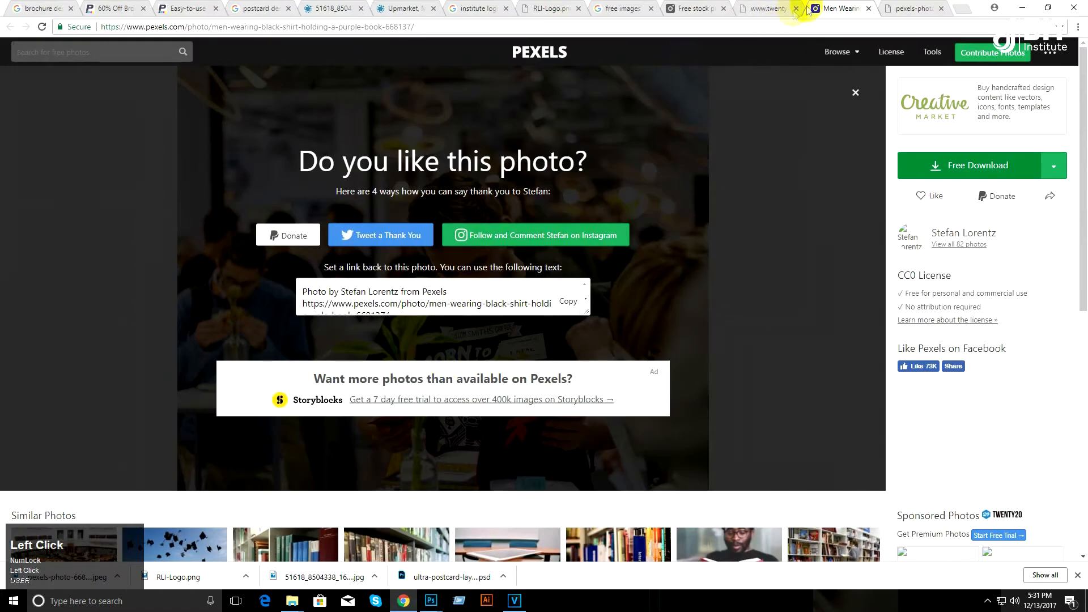
click(907, 8)
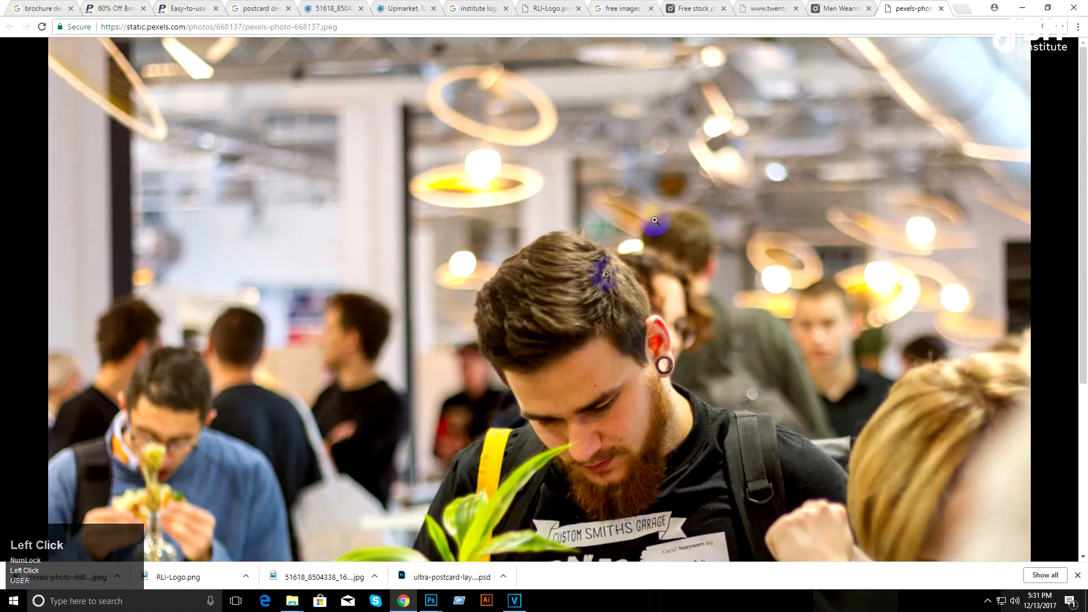
click(835, 8)
scroll(535, 345, down, 3)
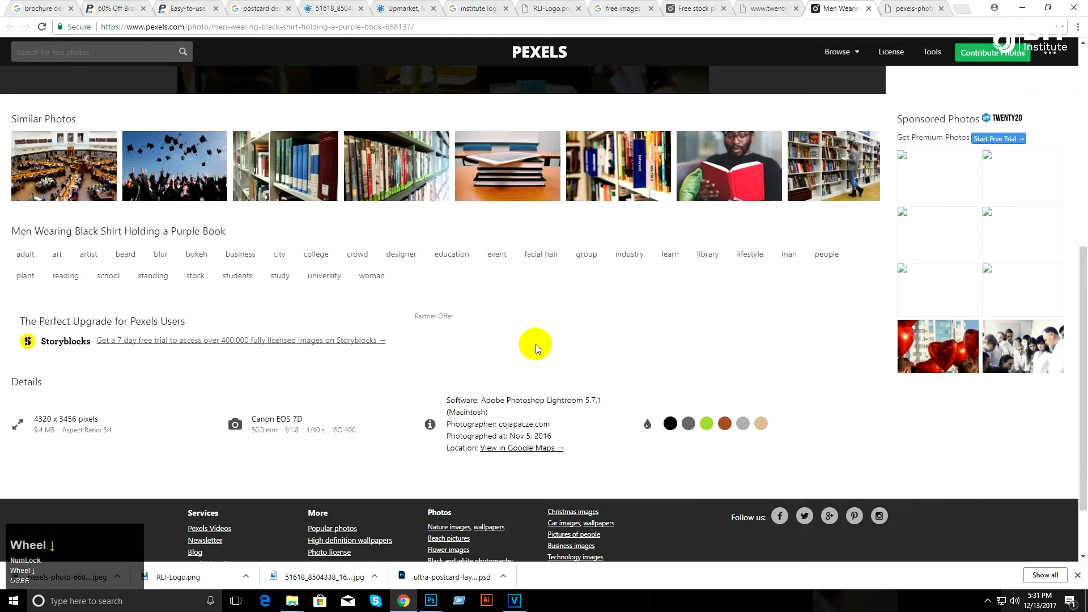
click(213, 182)
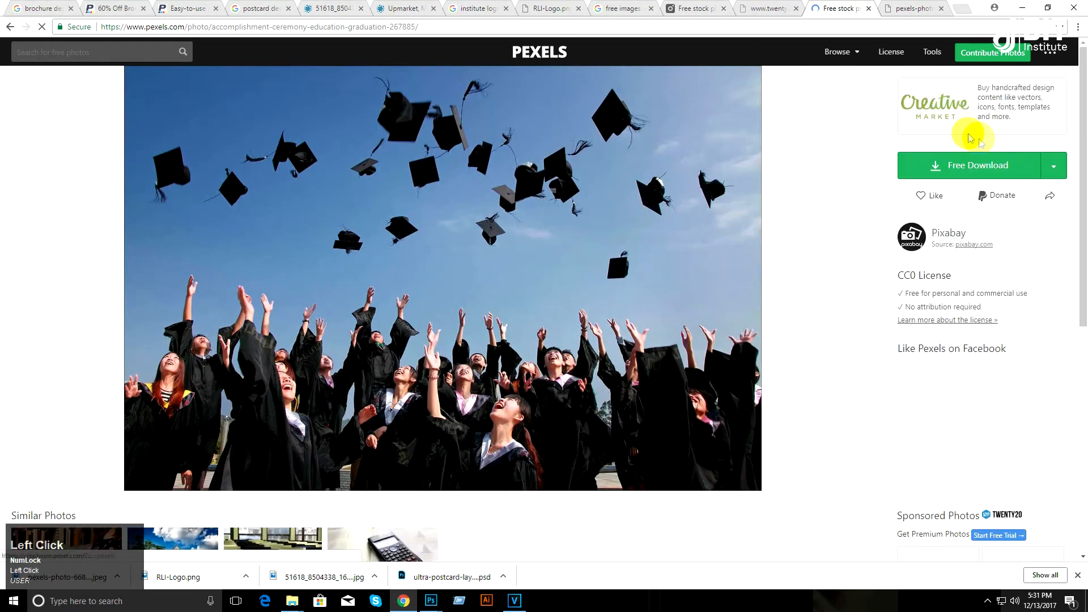
click(977, 158)
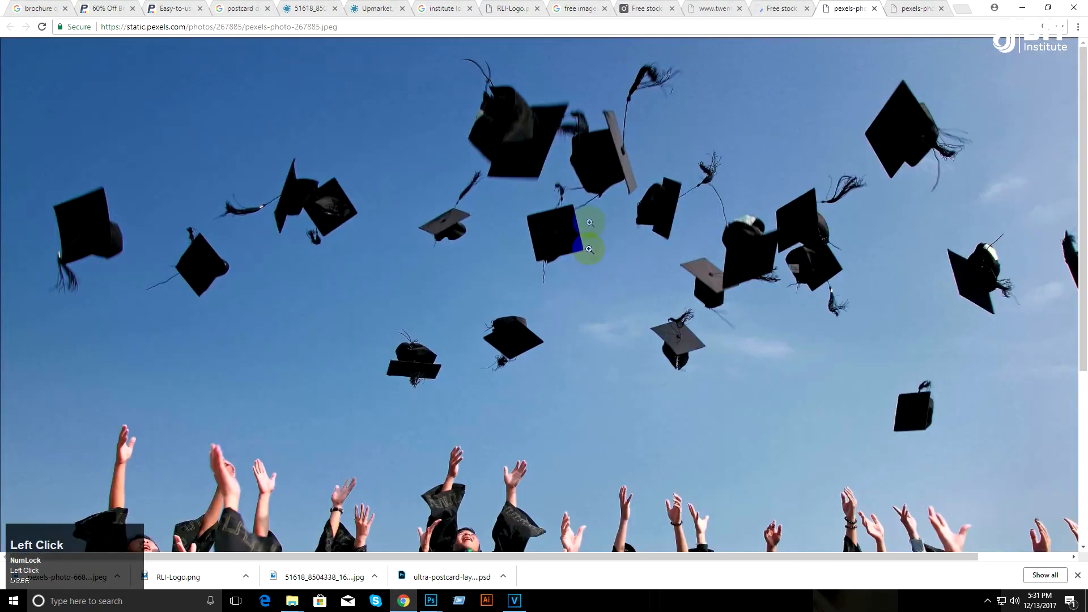
Step: Save the graduation photo as a JPEG in DIT Class (E:) > Batch-1 > How to create post card > Images, and return to Photoshop
right_click(590, 222)
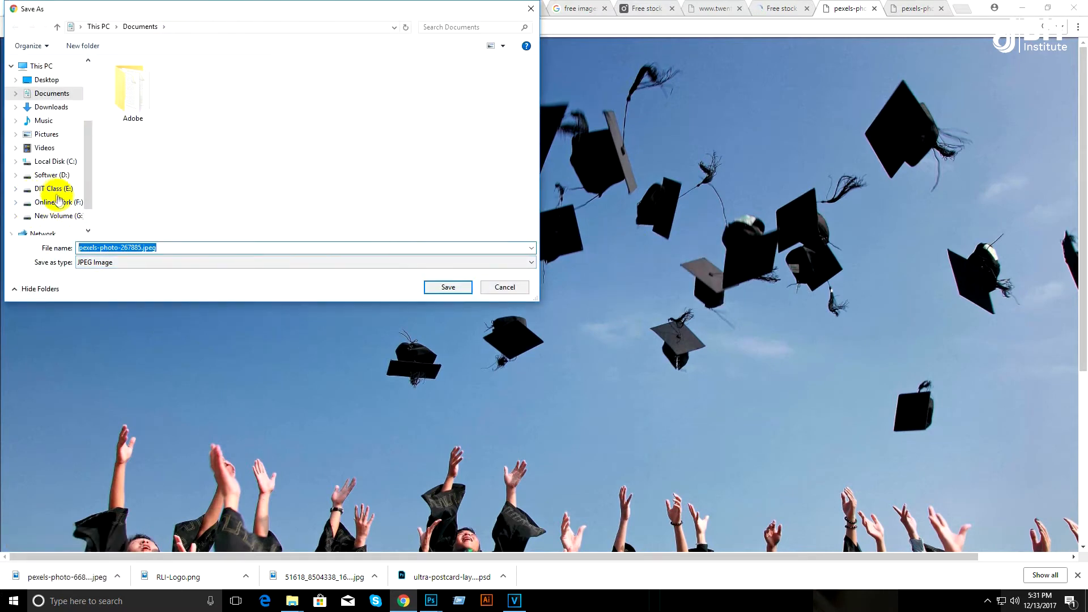
click(54, 189)
double_click(161, 80)
click(166, 187)
double_click(166, 187)
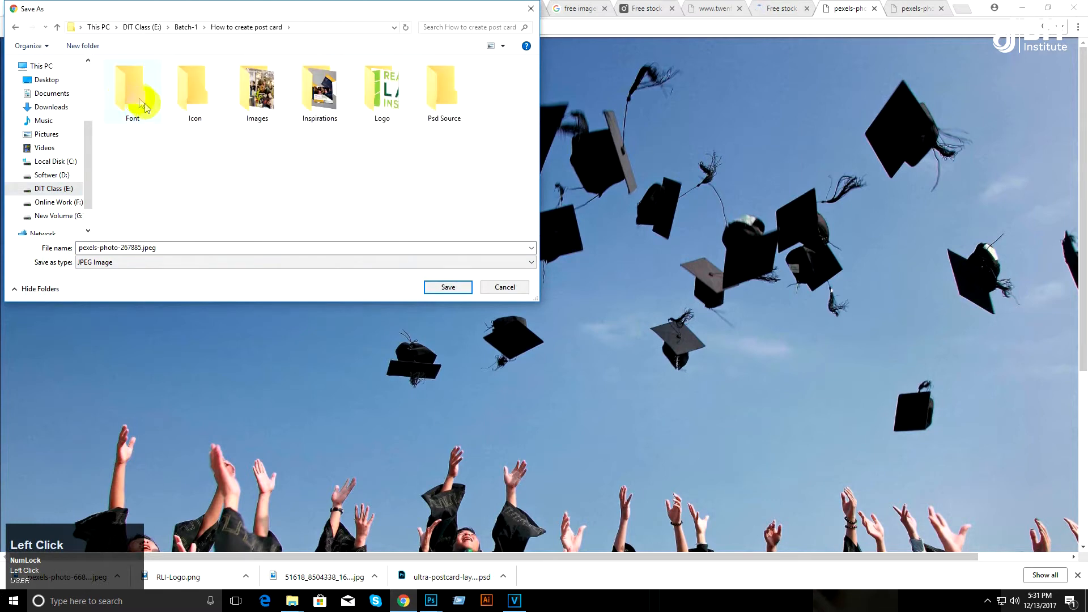
double_click(258, 86)
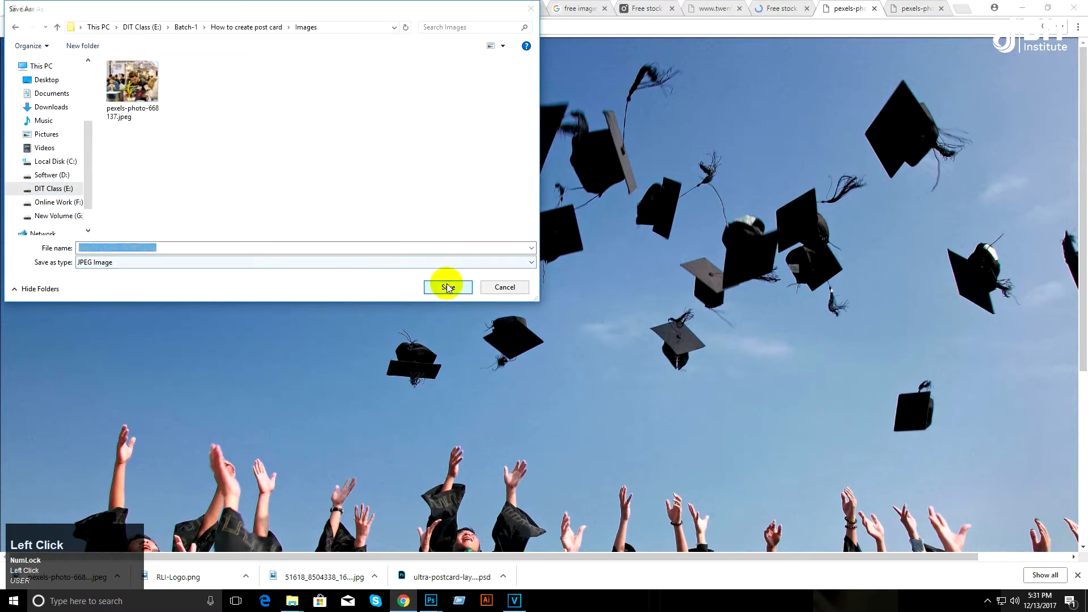
click(447, 287)
click(1023, 8)
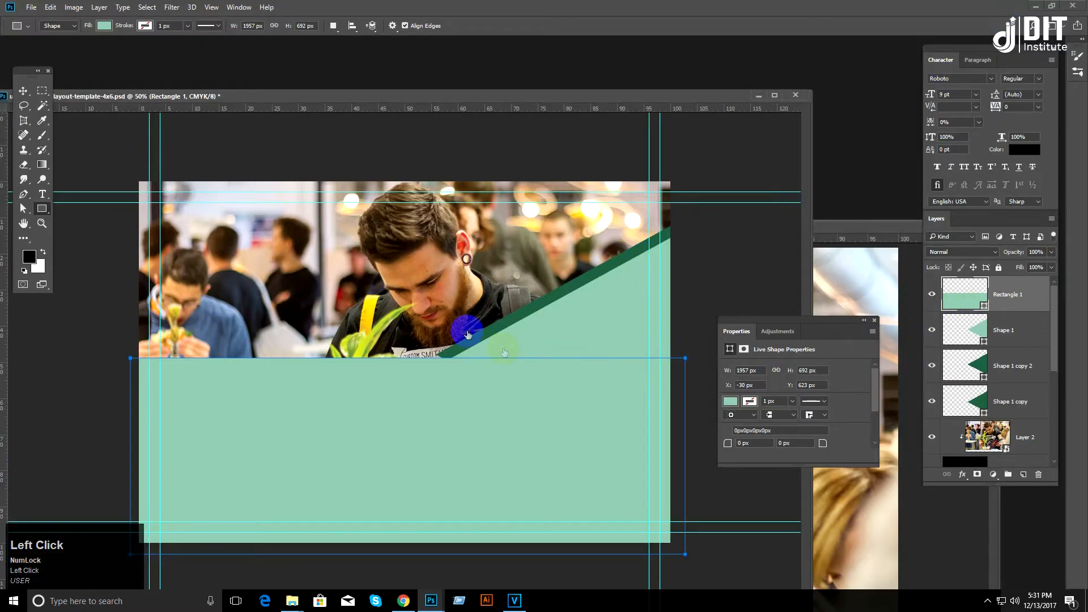
Step: Fill Rectangle 1 with white and move its layer directly below the Photo layer
drag(537, 300, 522, 293)
click(790, 289)
drag(1008, 296, 1019, 452)
scroll(1024, 451, down, 4)
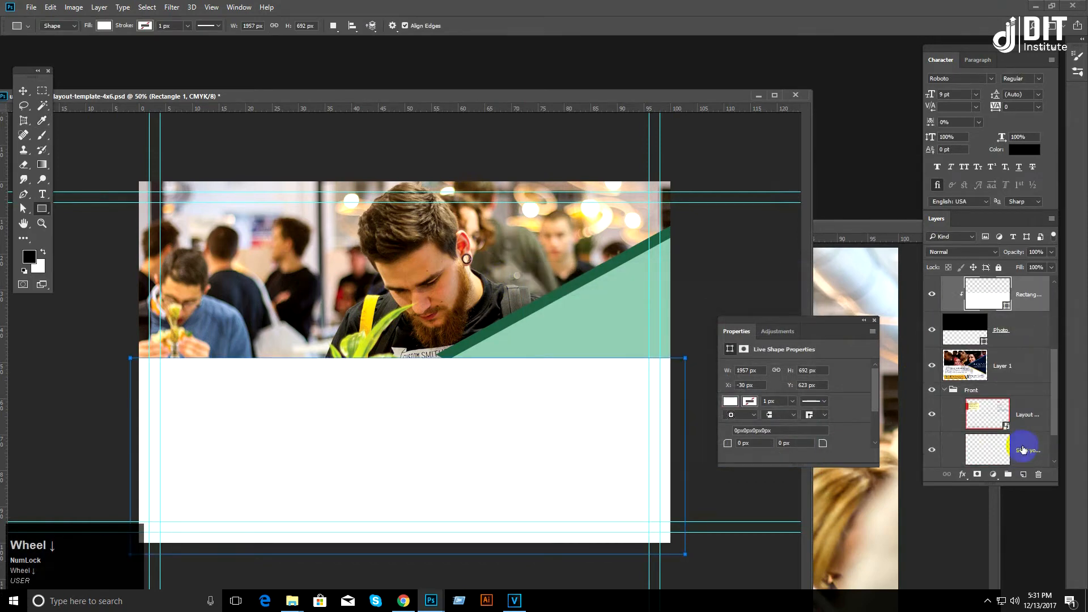
drag(1018, 304, 1018, 354)
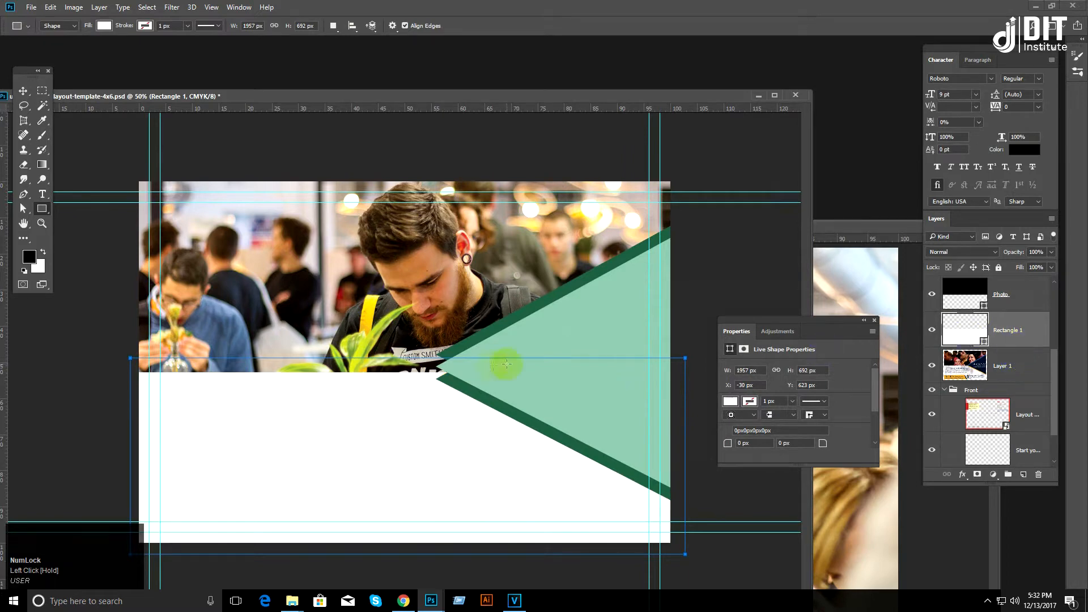
click(412, 69)
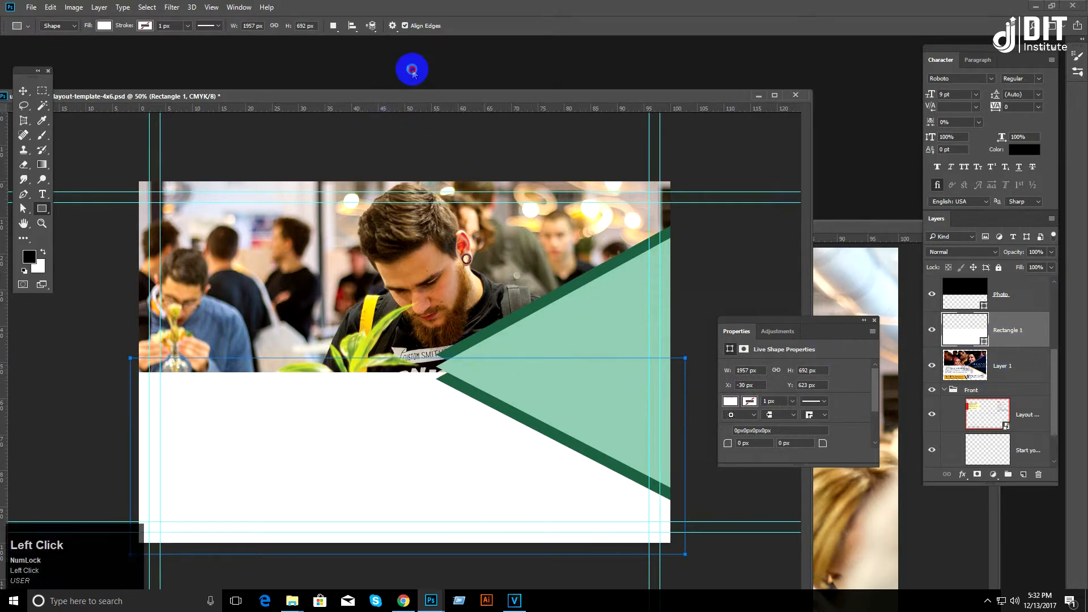
double_click(412, 69)
click(691, 498)
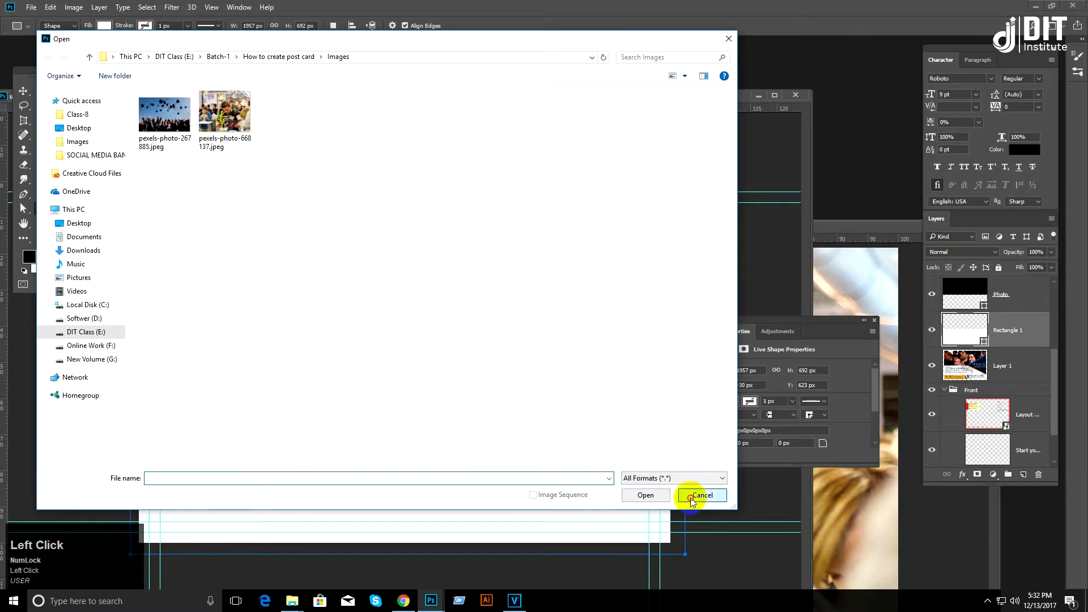
Step: Examine the background of the reference postcard image's lower half, and return to the postcard document
click(409, 596)
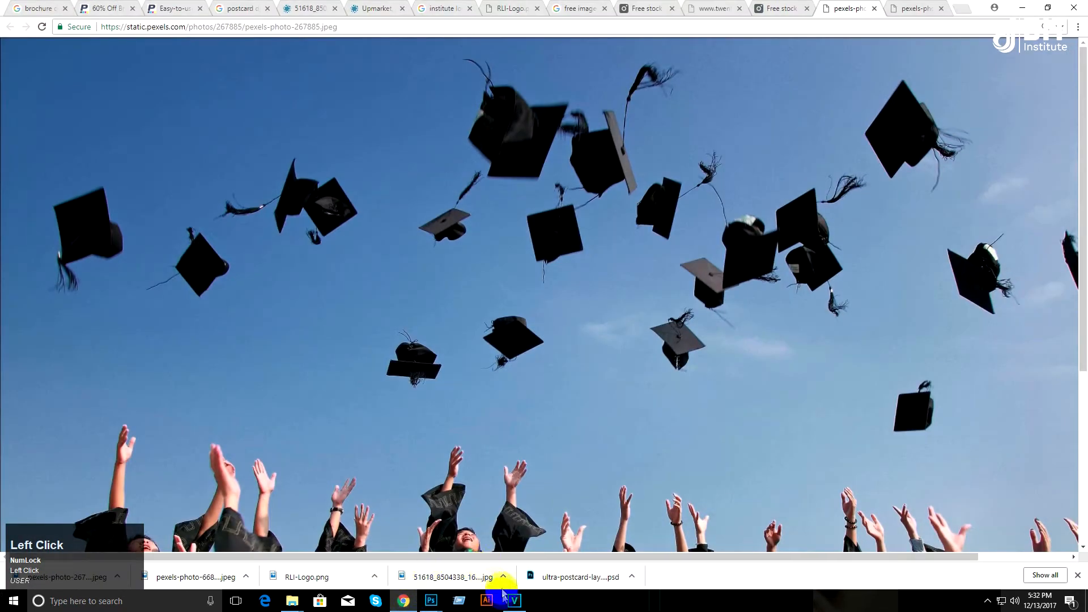
click(433, 603)
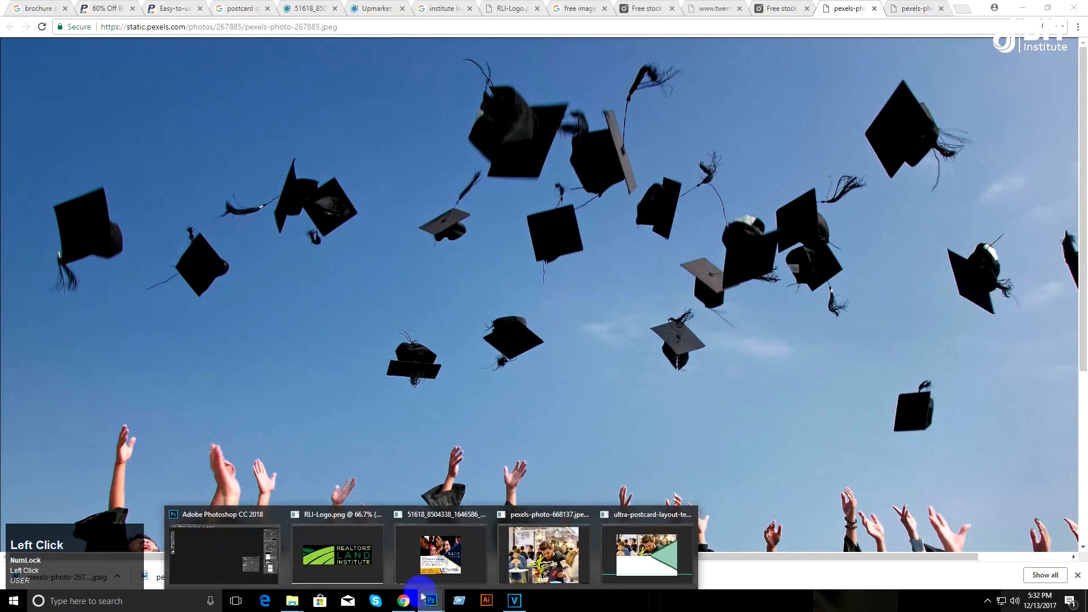
click(437, 567)
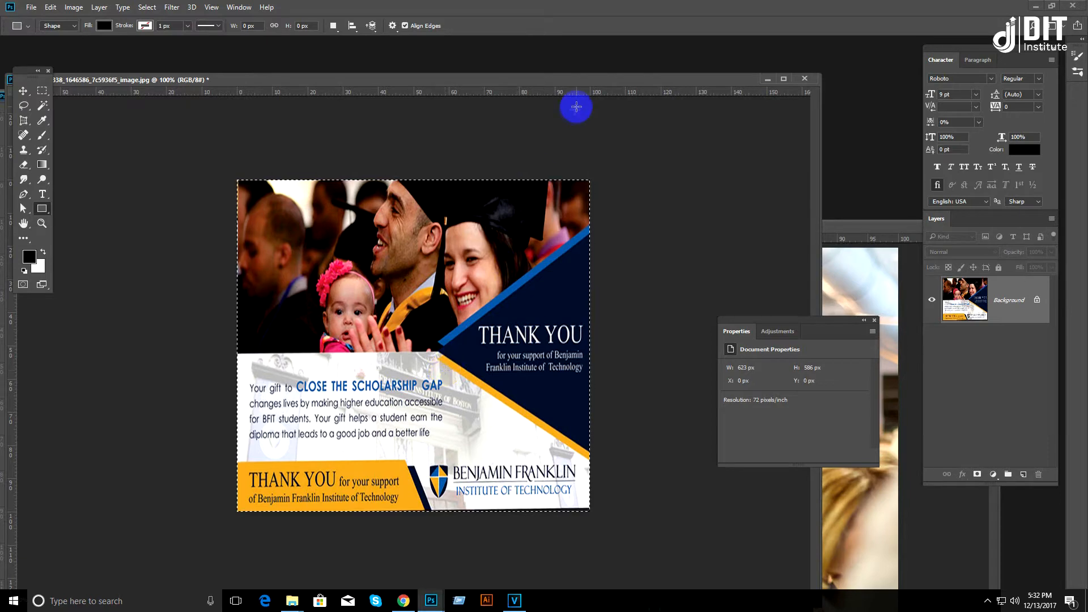
click(763, 83)
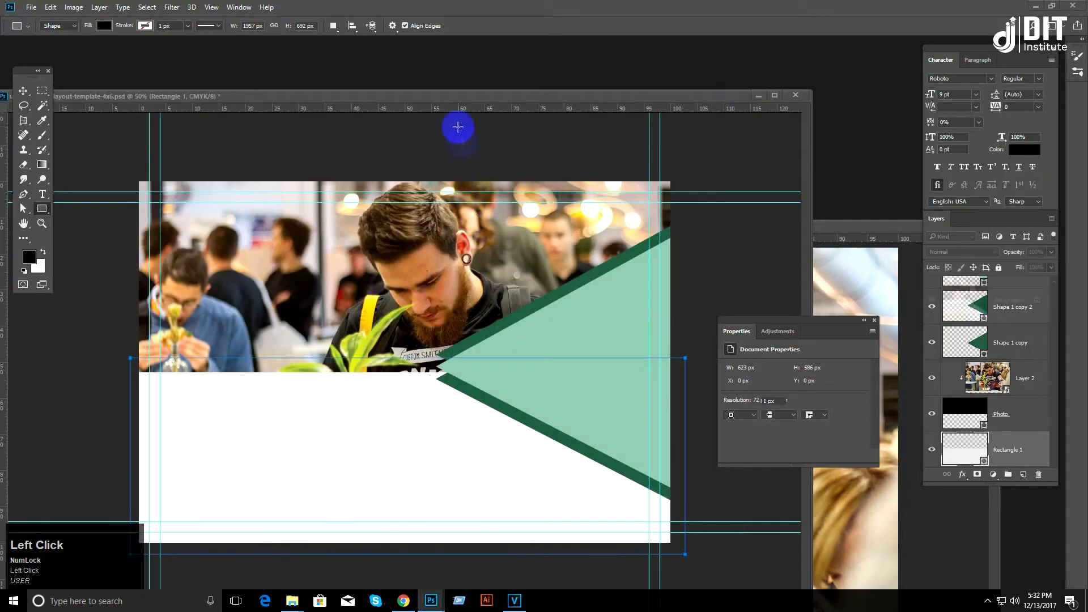
Step: Open pexels-photo-267885.jpeg and bring the graduation image into the postcard document as a layer above Rectangle 1
drag(457, 94, 476, 61)
double_click(840, 139)
click(160, 126)
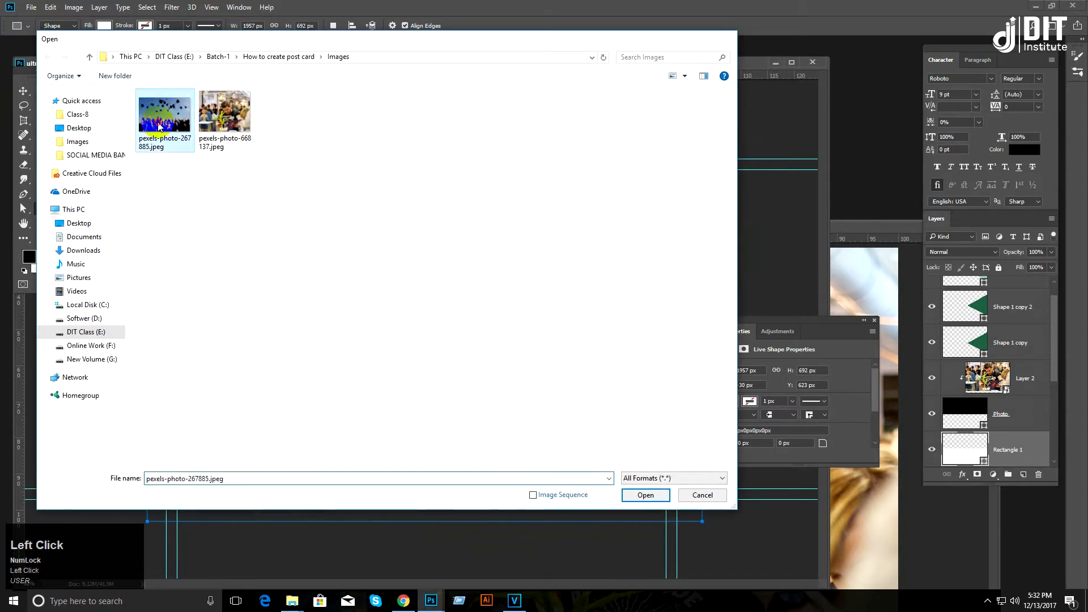
double_click(160, 126)
click(45, 72)
click(22, 92)
drag(298, 78, 415, 169)
drag(495, 307, 241, 280)
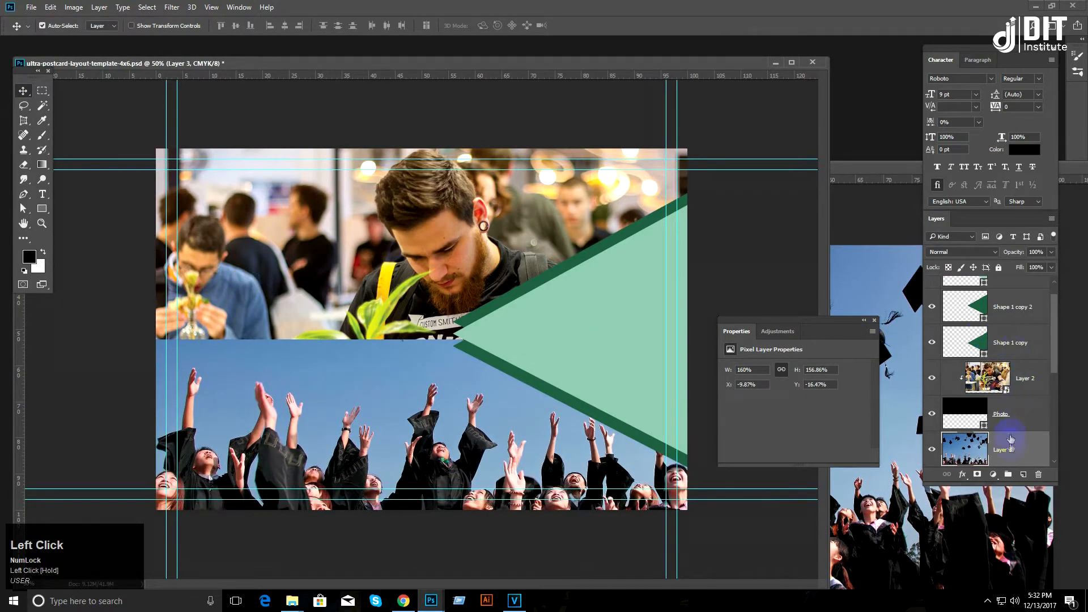
Step: Convert the graduation image layer to a smart object and scale it to about 64% to span the postcard's lower half
right_click(1011, 439)
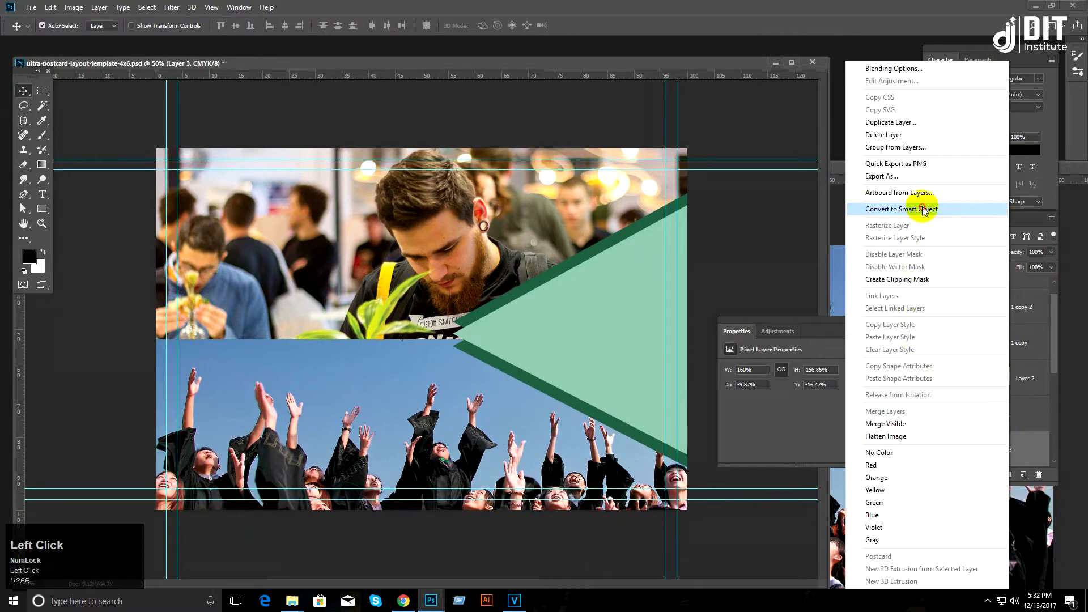
click(924, 210)
key(ctrl+t)
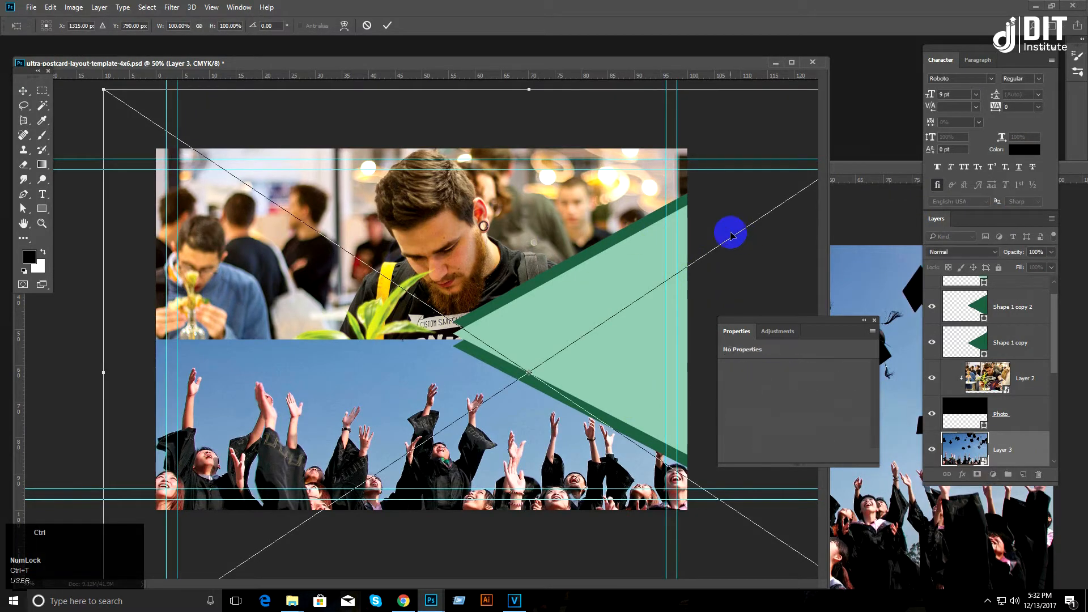
key(ctrl+minus)
drag(772, 169, 675, 238)
drag(556, 428, 488, 473)
key(alt+Return)
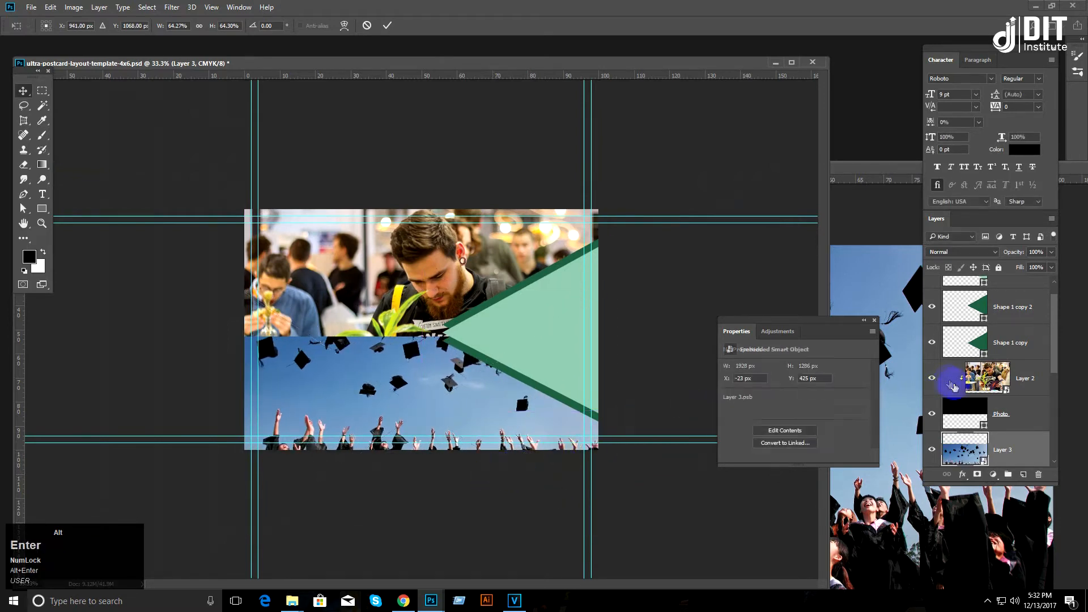
Step: Set the graduation image layer's opacity to 30%
alt+click(1020, 253)
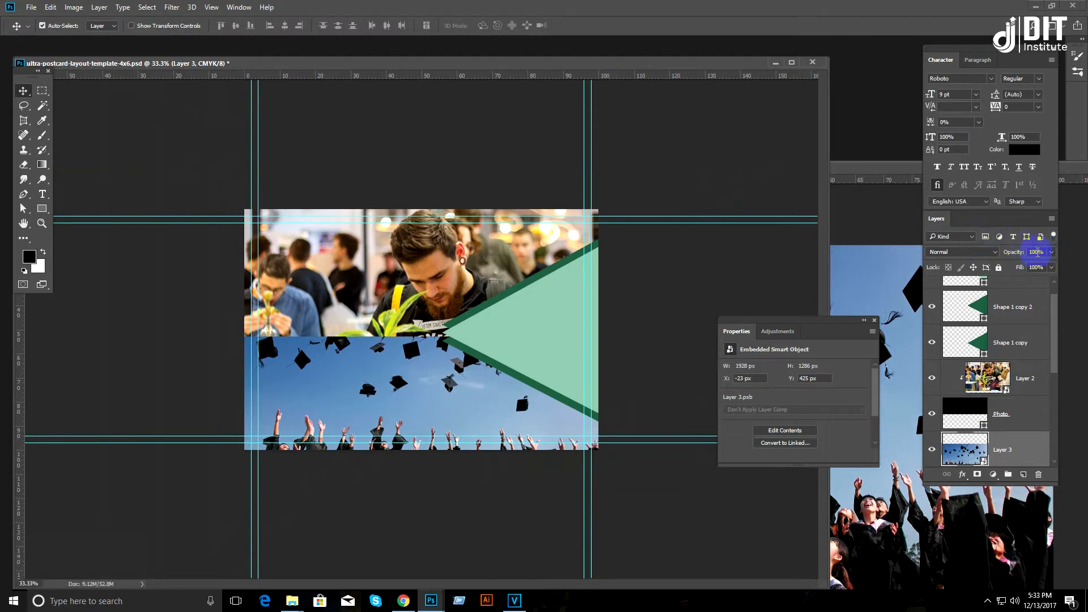
text(30)
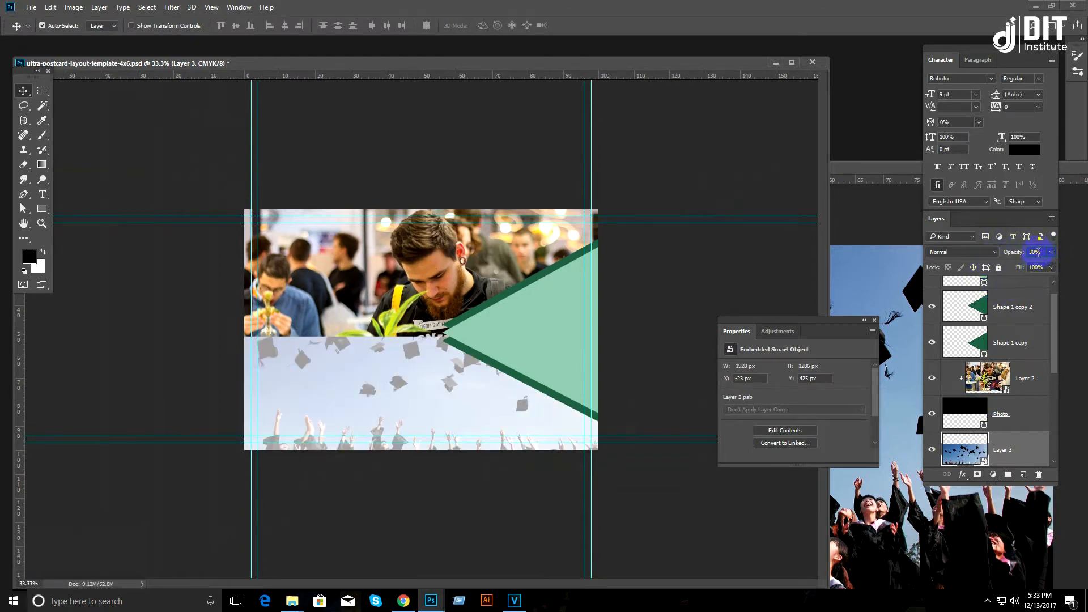
Step: Try several blend modes on the graduation image layer and set it to Luminosity
click(986, 251)
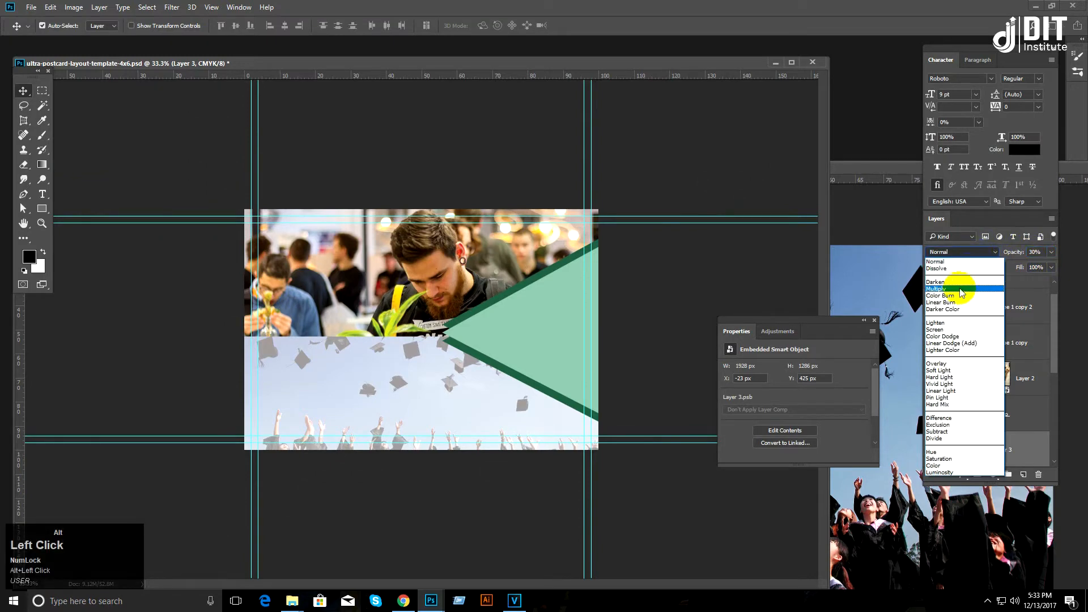
click(959, 289)
click(958, 256)
click(959, 257)
key(Down)
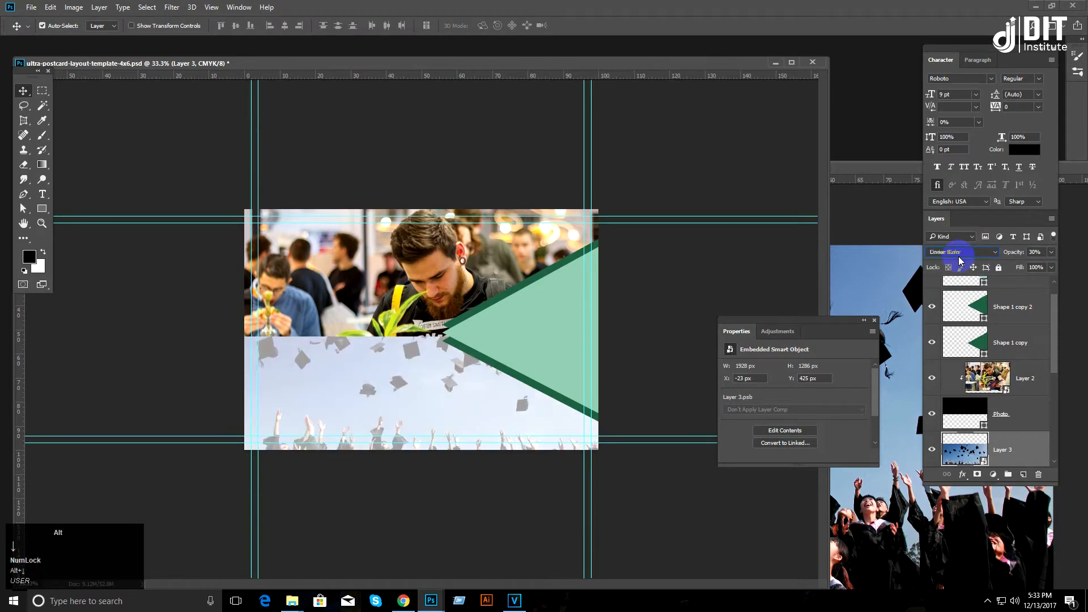
key(Down)
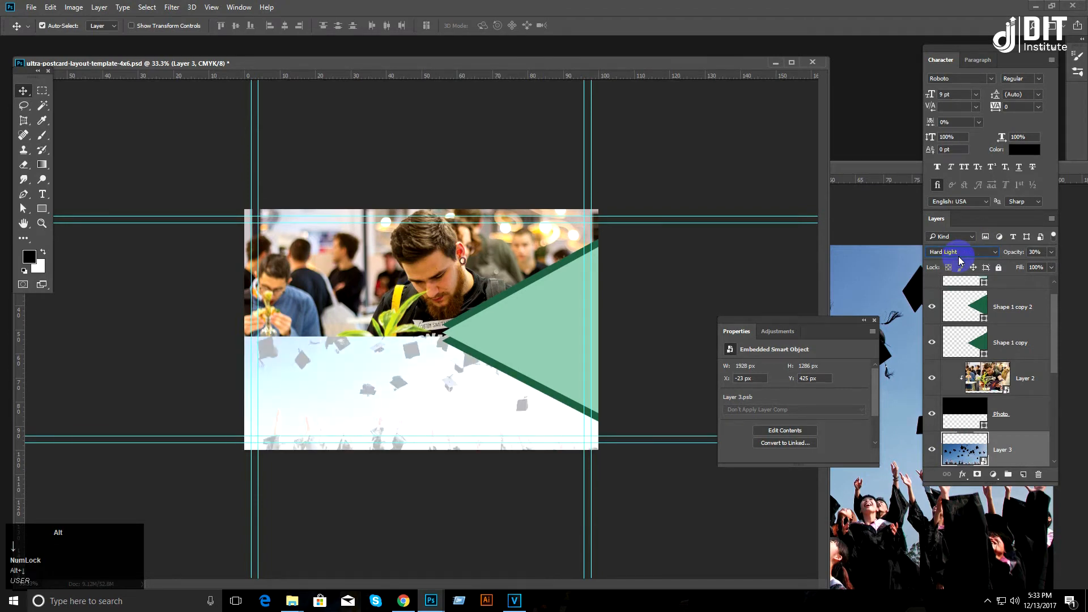
key(Down)
key(Down)
key(Down)
key(Down)
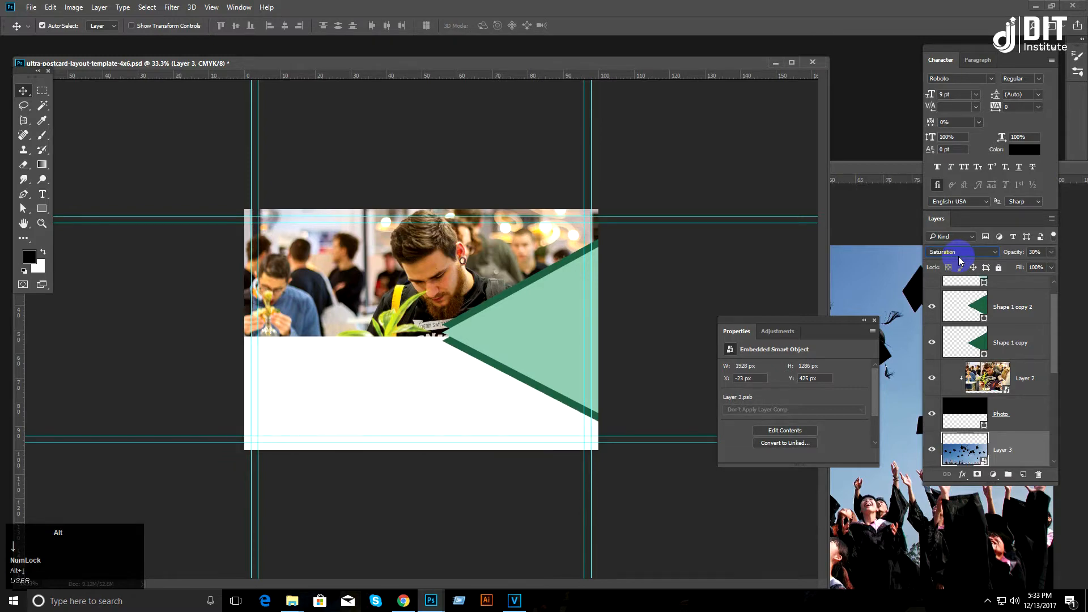
key(Down)
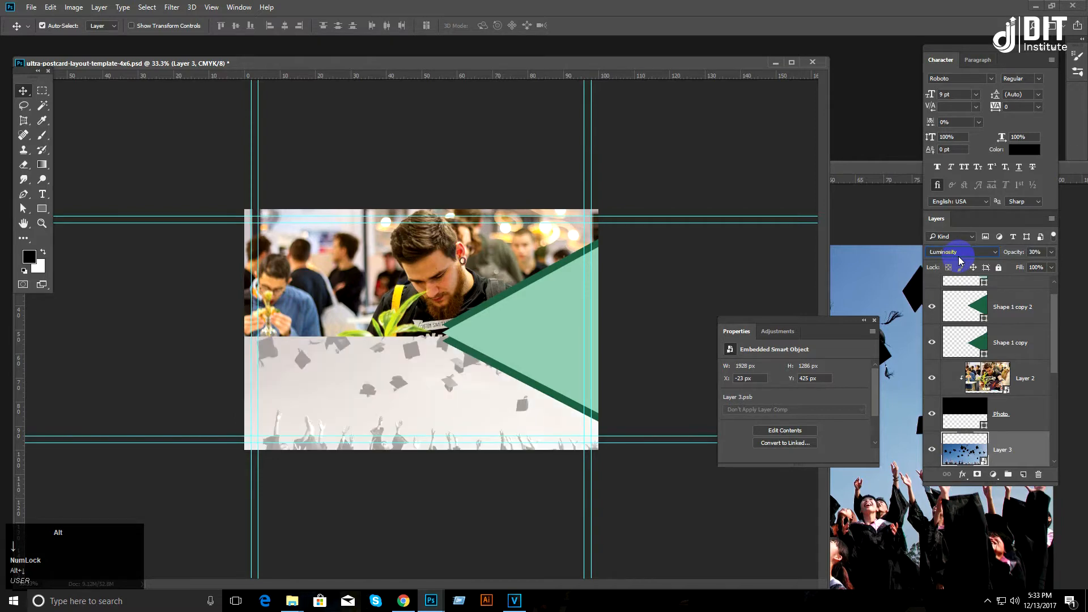
Step: Clip the graduation image layer to Rectangle 1 and set its fill to 46%
scroll(1025, 449, down, 3)
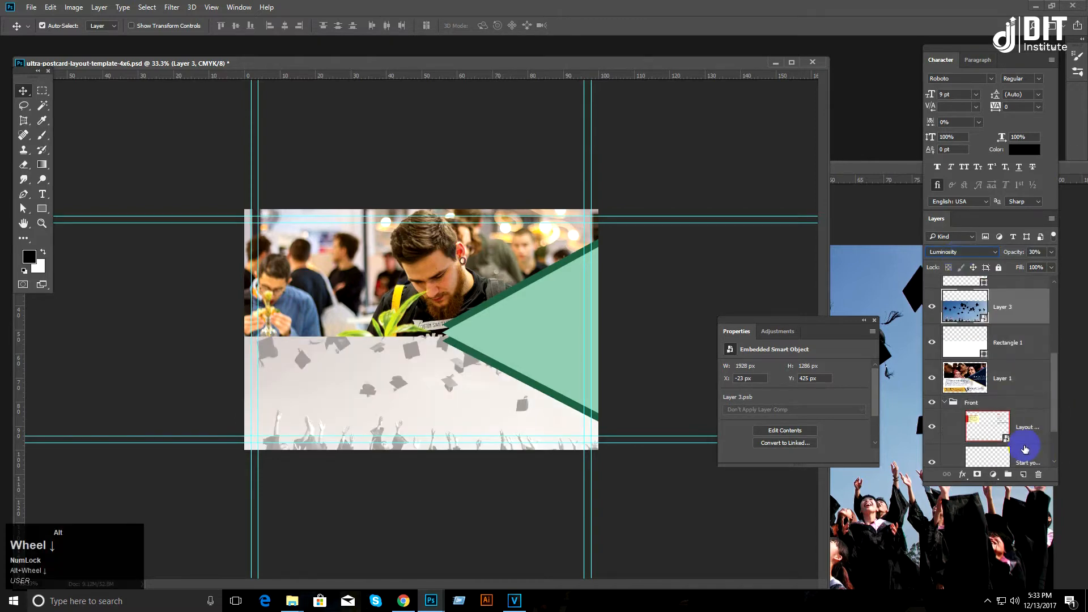
drag(996, 333, 1013, 322)
alt+click(1013, 322)
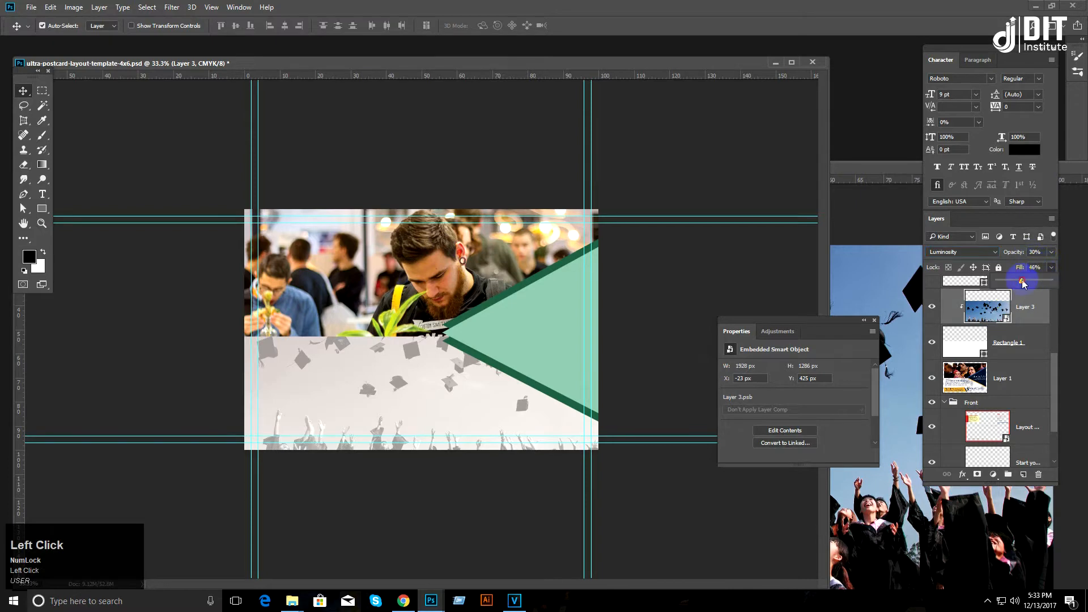
drag(1023, 284, 1022, 283)
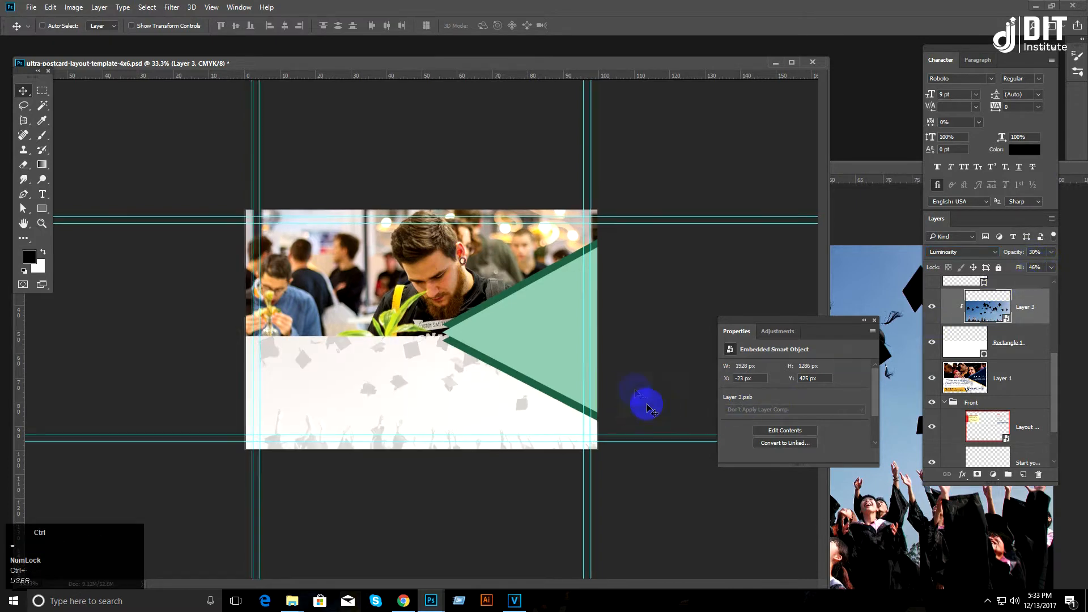
Step: Clear the other image windows aside, examine the logo area of the reference postcard, and return to the postcard document
key(ctrl+minus)
click(908, 515)
drag(837, 168, 587, 177)
click(873, 176)
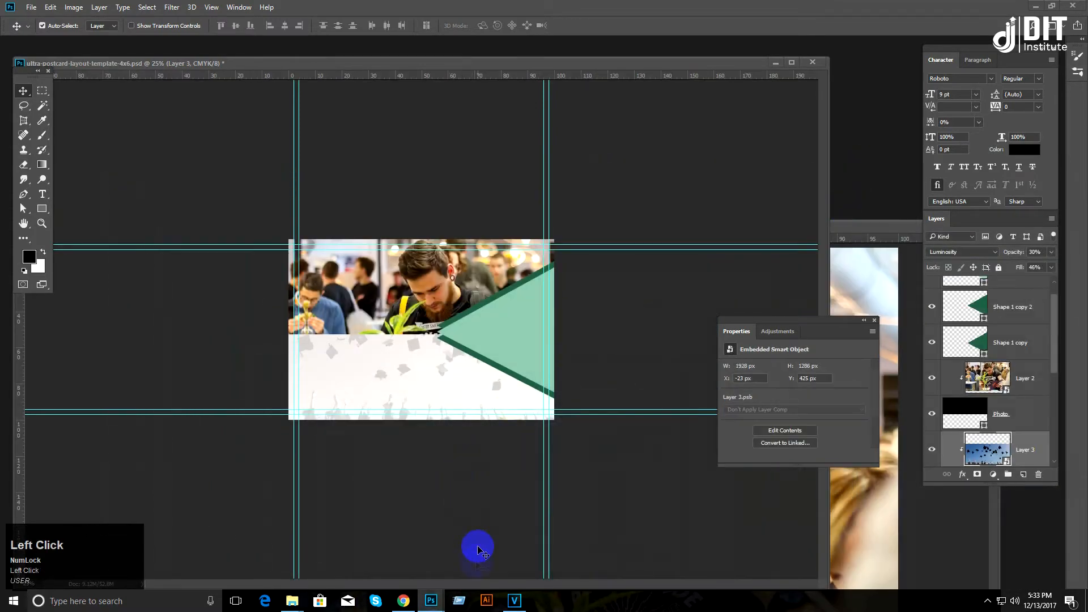
click(437, 597)
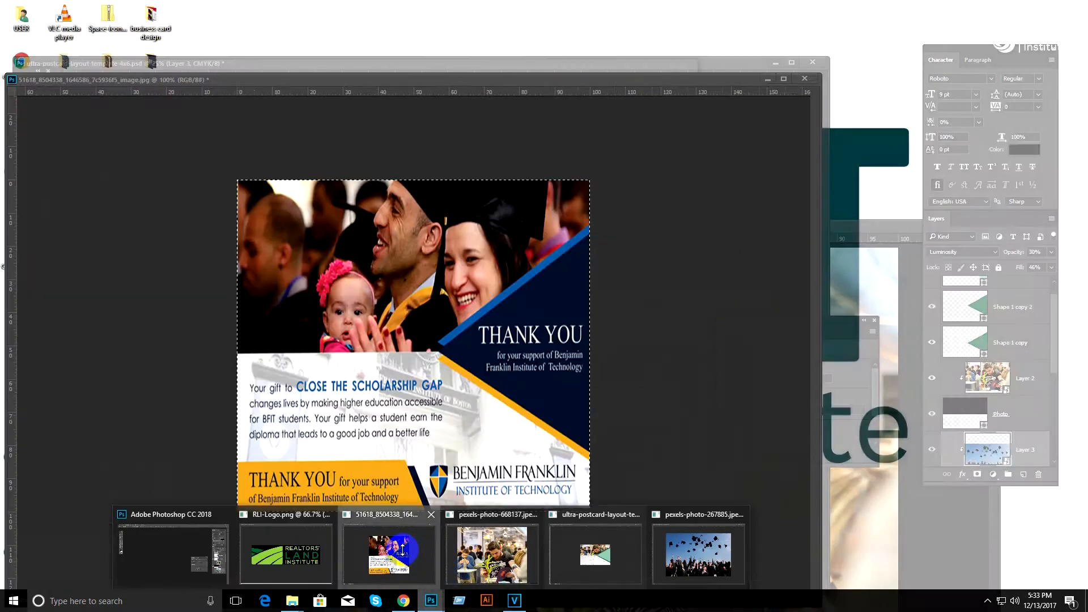
click(389, 554)
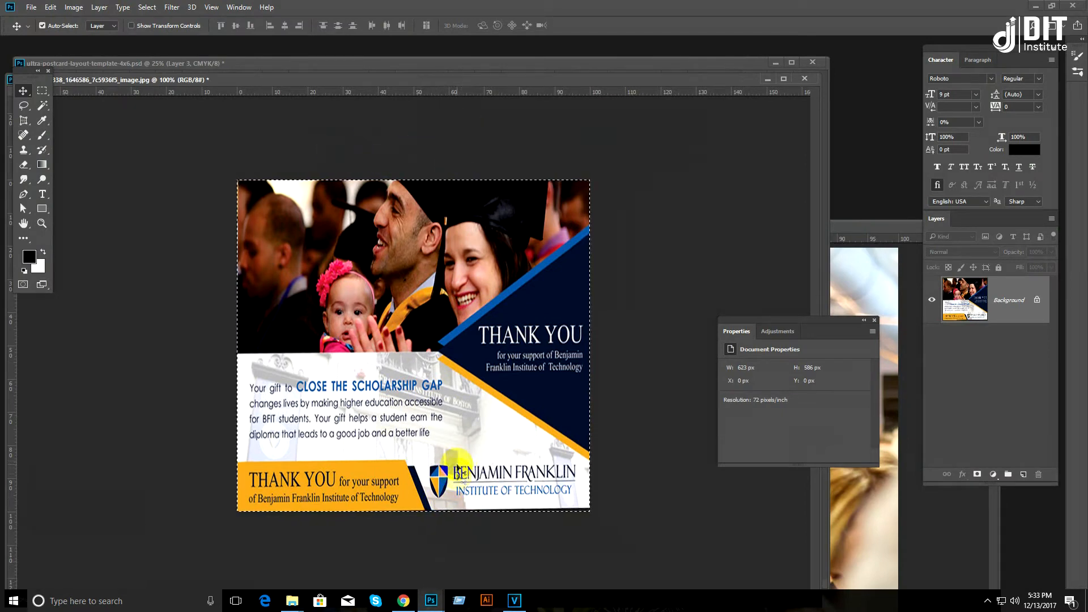
click(775, 81)
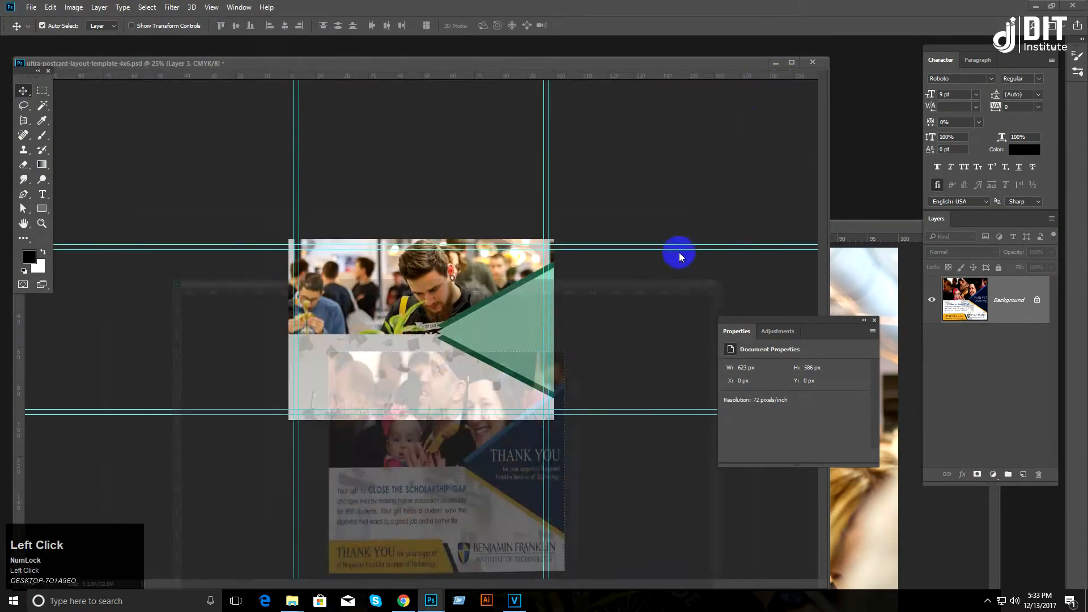
Step: Open RLI-Logo.png from the Logo folder and bring the logo into the postcard document
double_click(860, 118)
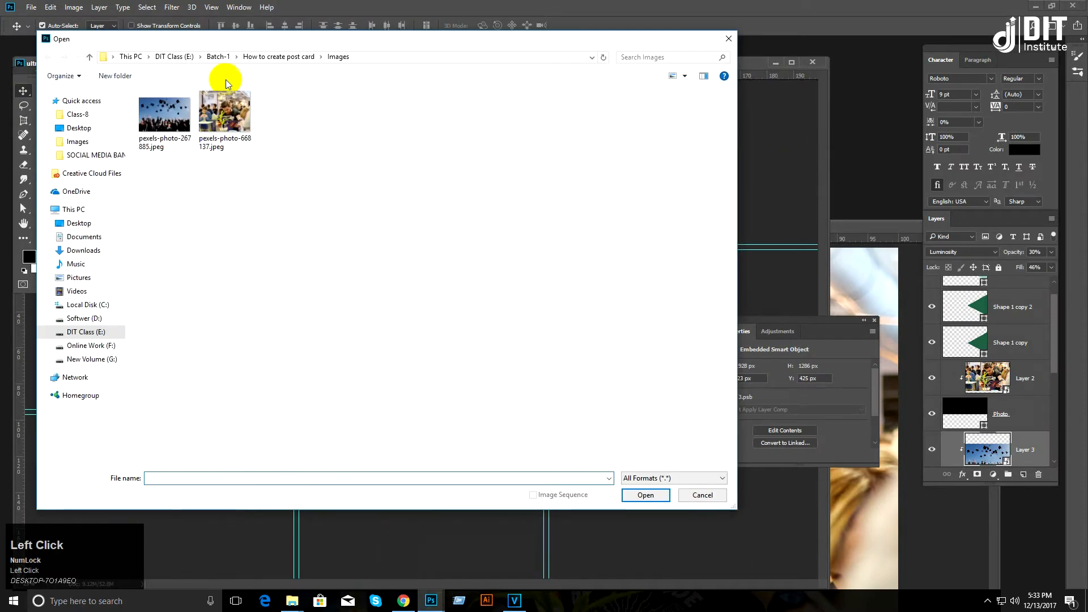
click(272, 56)
double_click(397, 120)
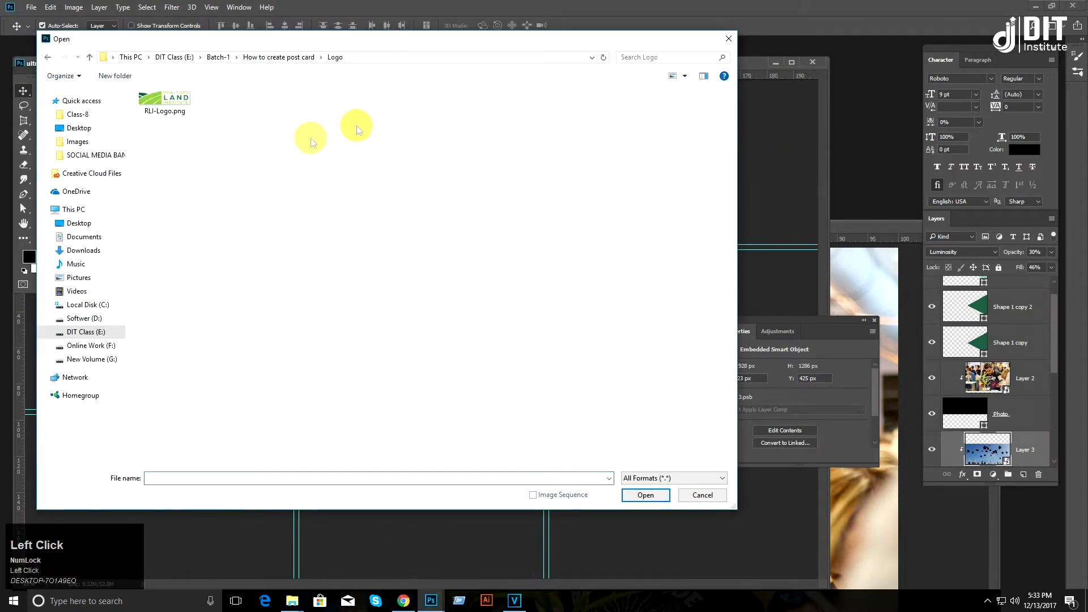
double_click(173, 110)
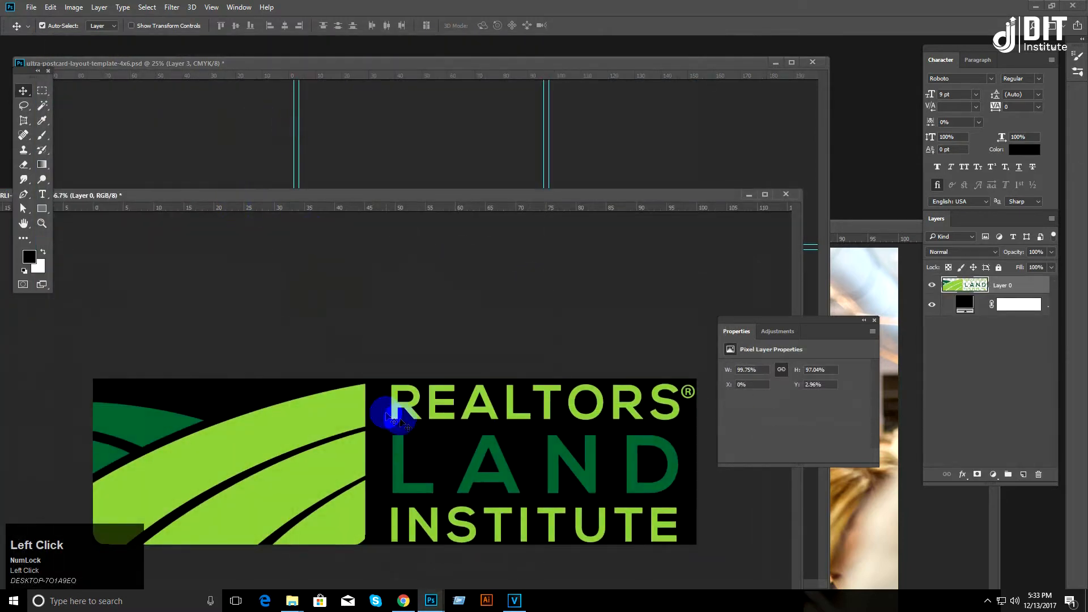
drag(423, 379, 459, 374)
Step: Convert the logo layer to a smart object, scale it to about 43.6%, and place it in the postcard's lower right, below the triangle
scroll(1004, 344, down, 3)
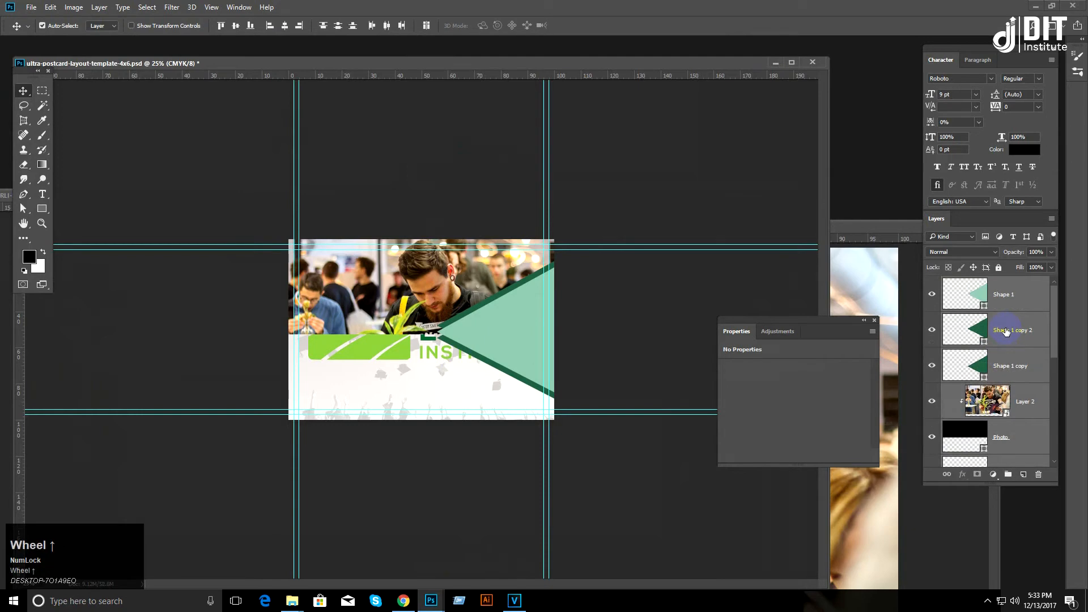
right_click(1001, 377)
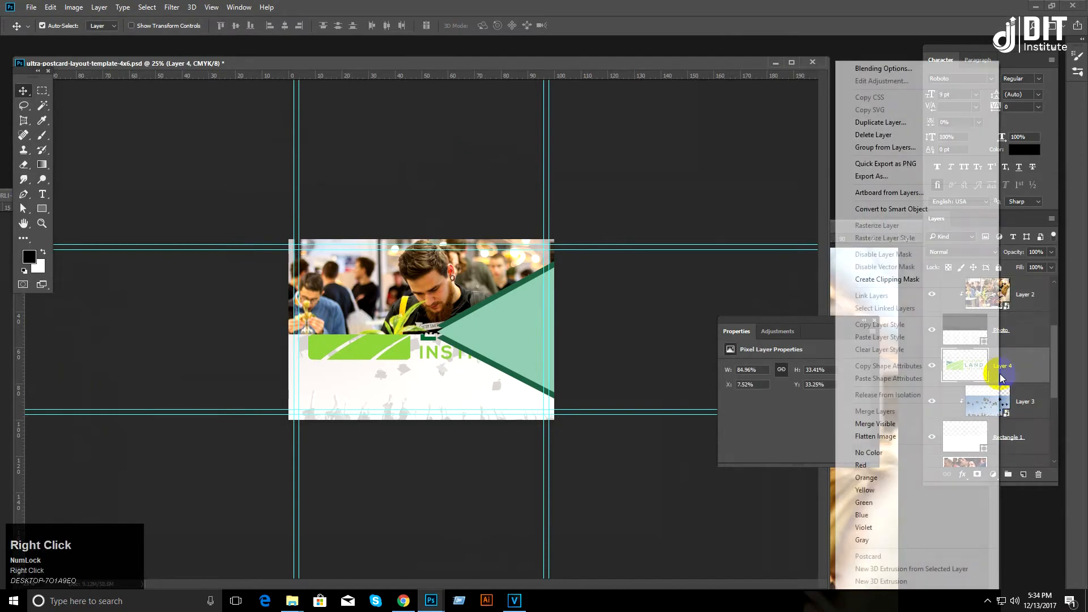
click(984, 209)
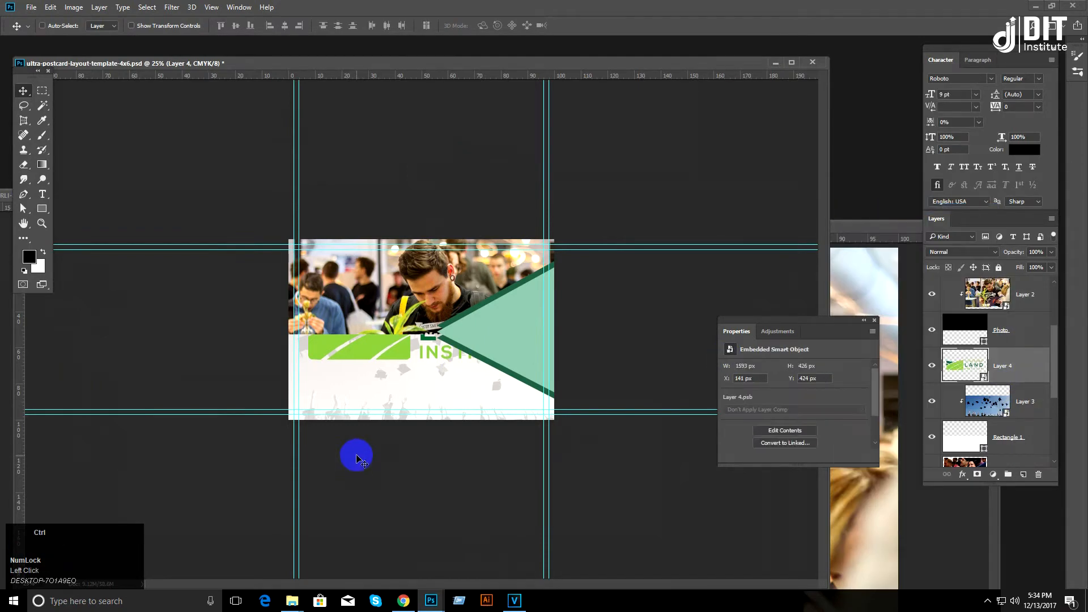
key(ctrl+t)
drag(310, 301, 446, 351)
key(ctrl+z)
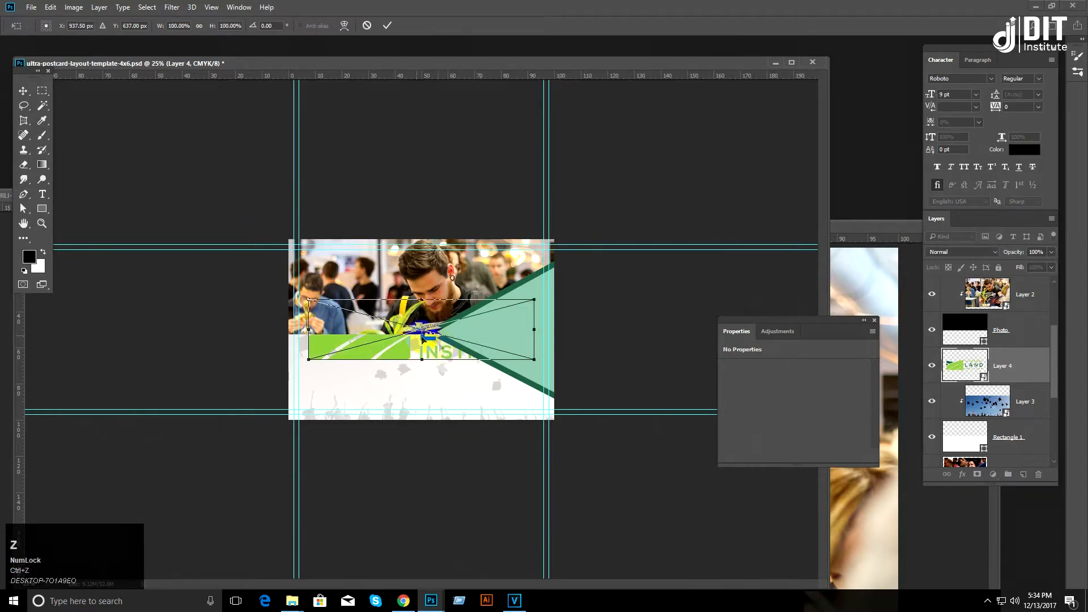
drag(305, 301, 446, 403)
key(Down)
key(Down)
key(Down)
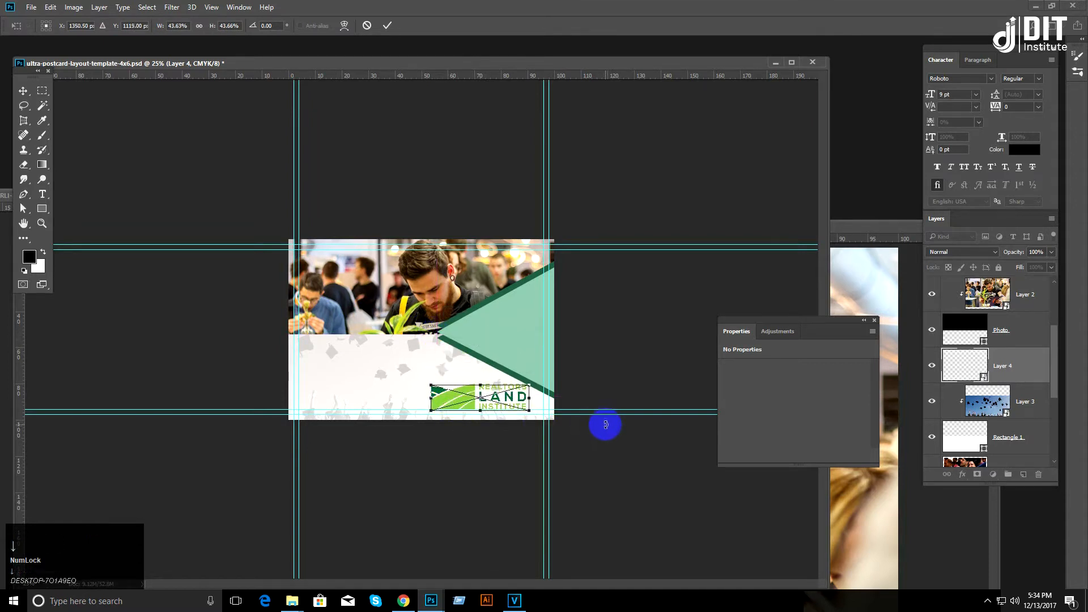
key(Return)
Step: Reorder the layers so the unclipped Rectangle 1 sits directly above the graduation image, and set its blend mode to Multiply
drag(1022, 441, 1018, 403)
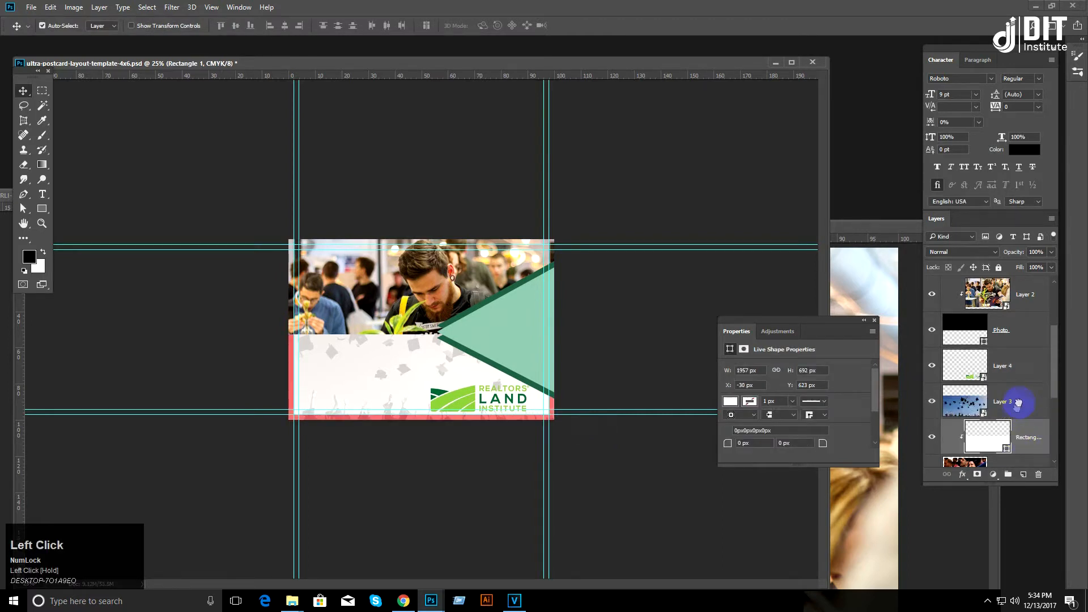
scroll(1026, 457, down, 2)
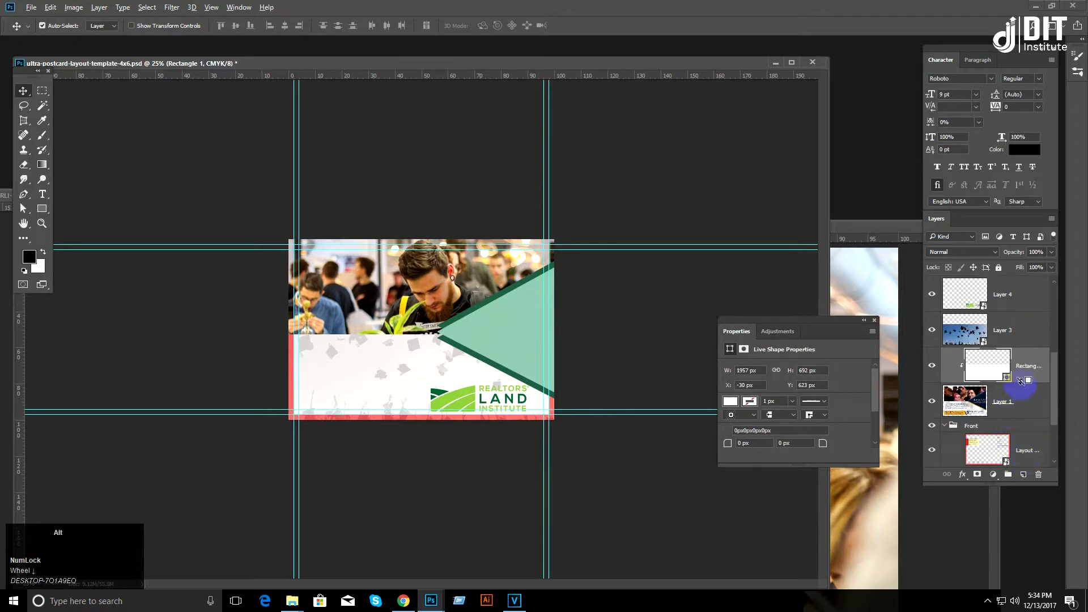
alt+click(1022, 383)
drag(1008, 362, 1011, 327)
click(963, 252)
click(959, 290)
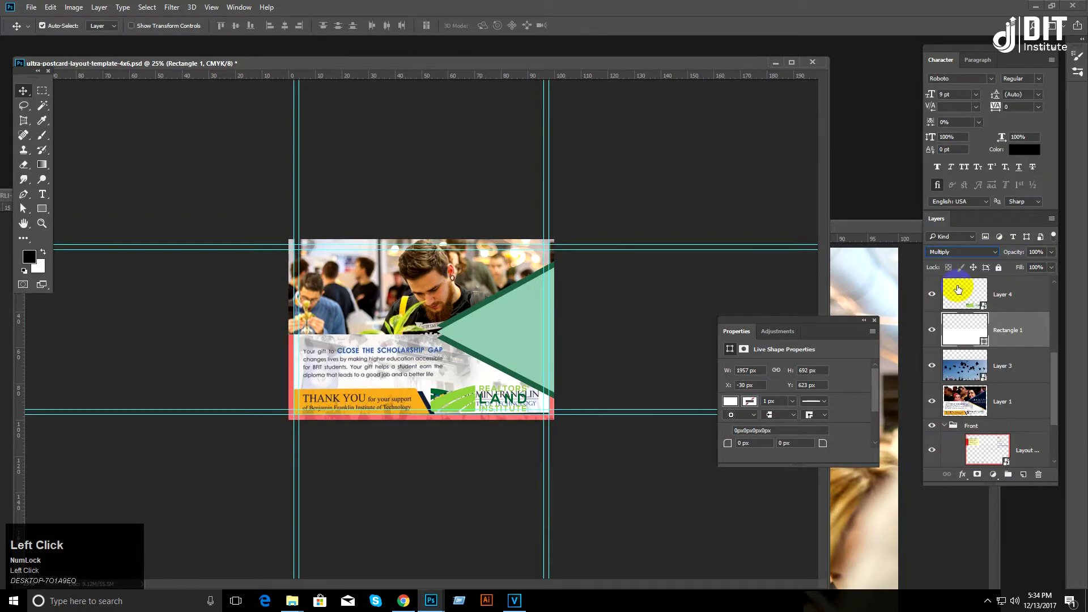
Step: Hide the reference image Layer 1 and collapse the Front group
click(931, 401)
click(943, 426)
click(992, 447)
click(998, 432)
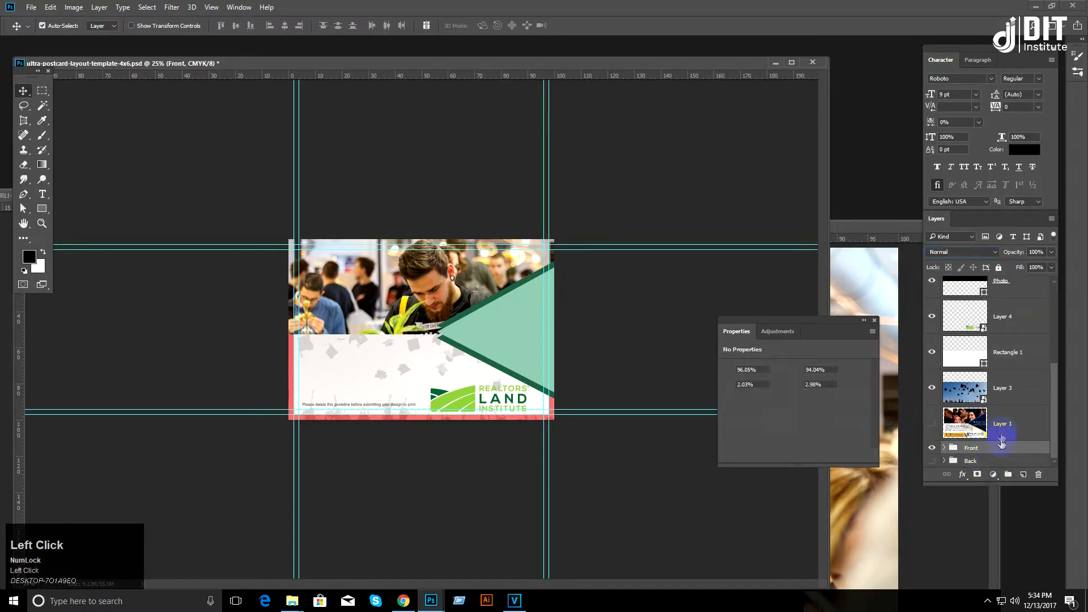
Step: Add a white Solid Color fill layer directly above the Front group
click(1002, 450)
click(993, 474)
click(1011, 230)
drag(557, 306, 526, 296)
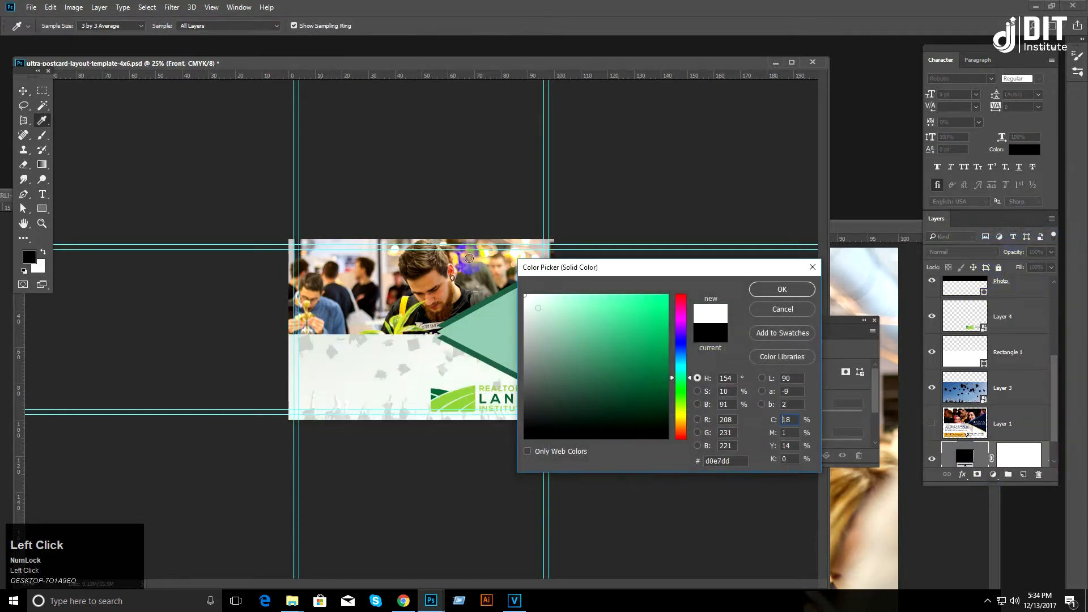
click(782, 289)
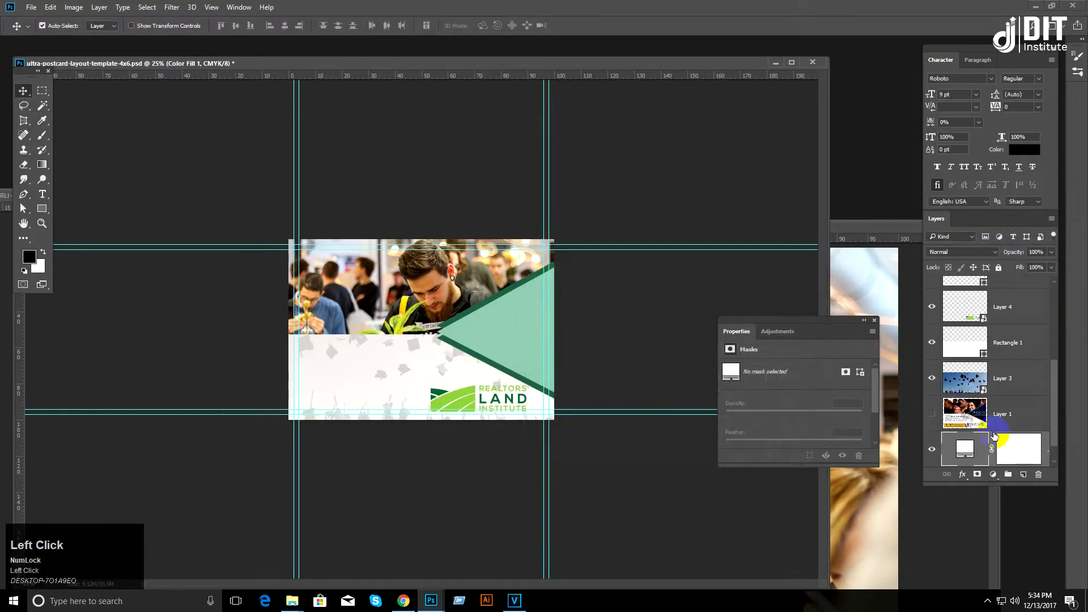
Step: Set the graduation image layer's fill to 17% and switch the postcard to full-screen mode with the menu bar
click(995, 385)
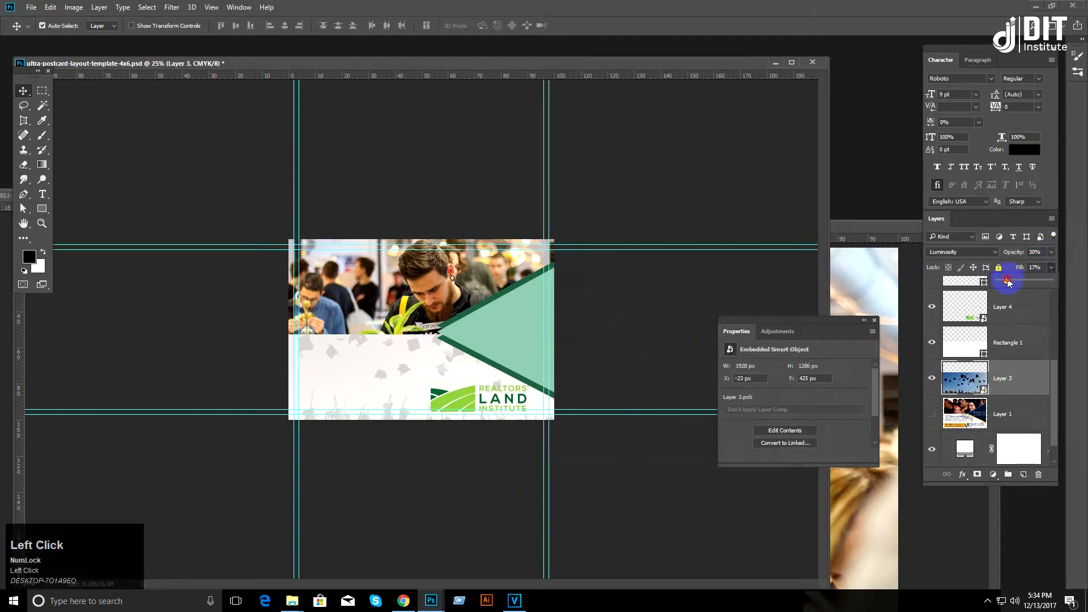
drag(1010, 282, 1008, 284)
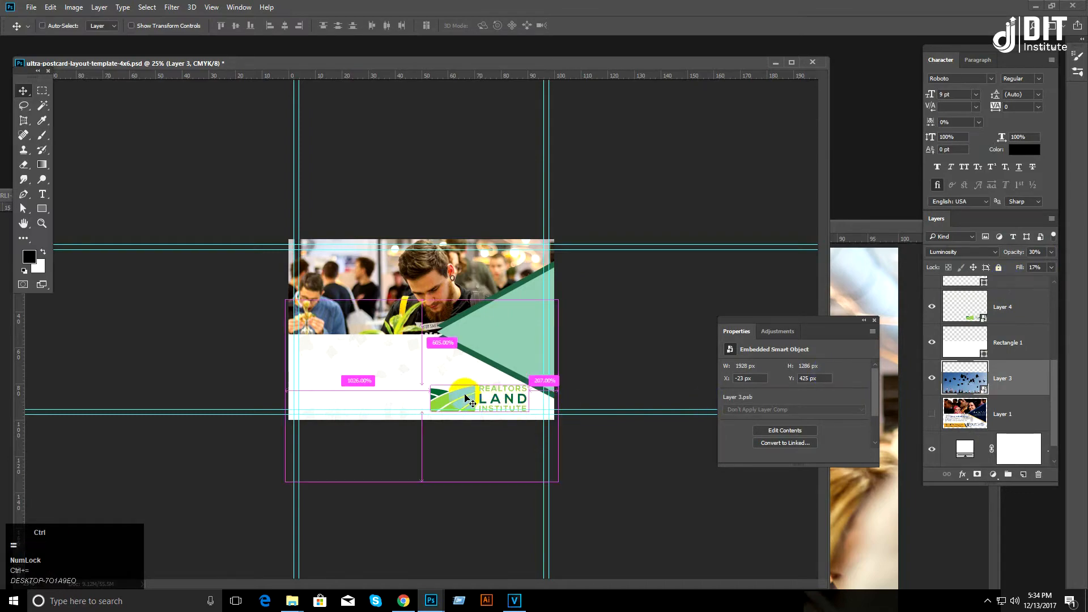
key(ctrl+plus)
key(ctrl+plus)
key(space)
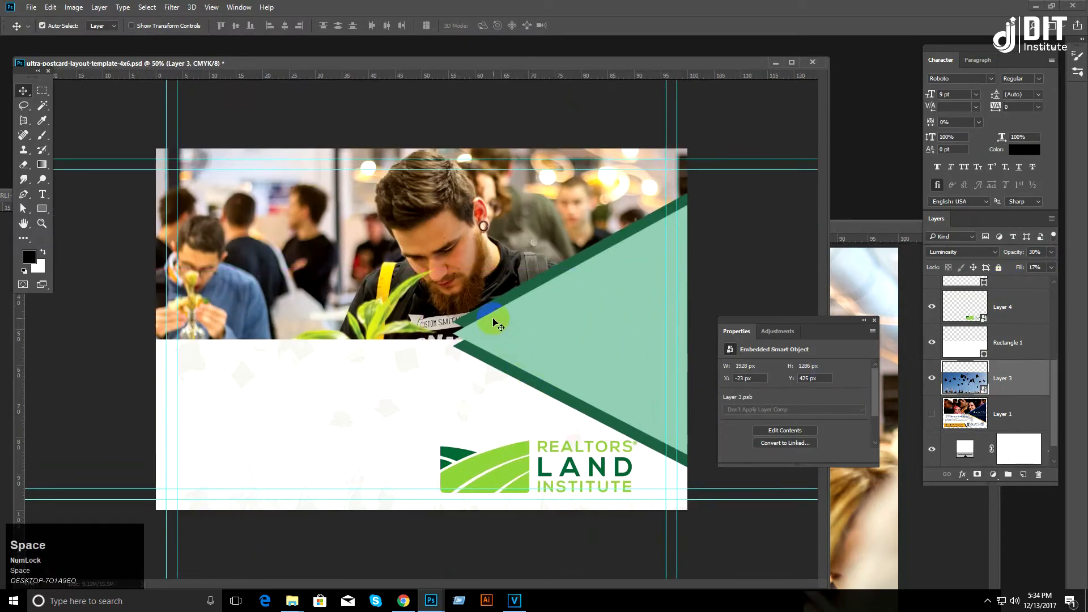
key(f)
key(space)
drag(575, 292, 475, 265)
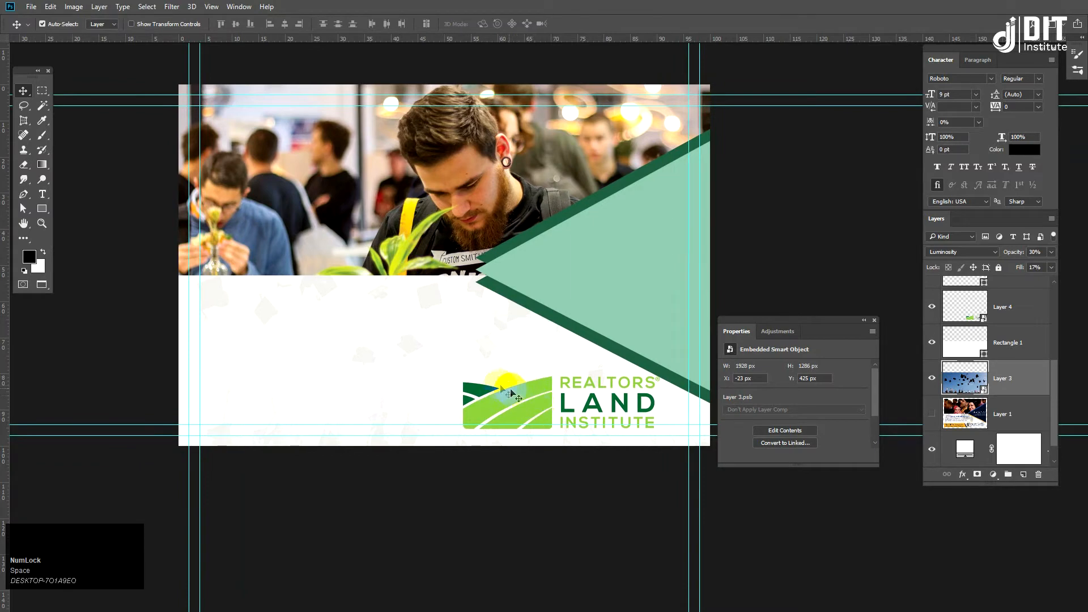
Step: Rename the logo's layer as Logo and scale the logo down to about 636 px wide
right_click(602, 380)
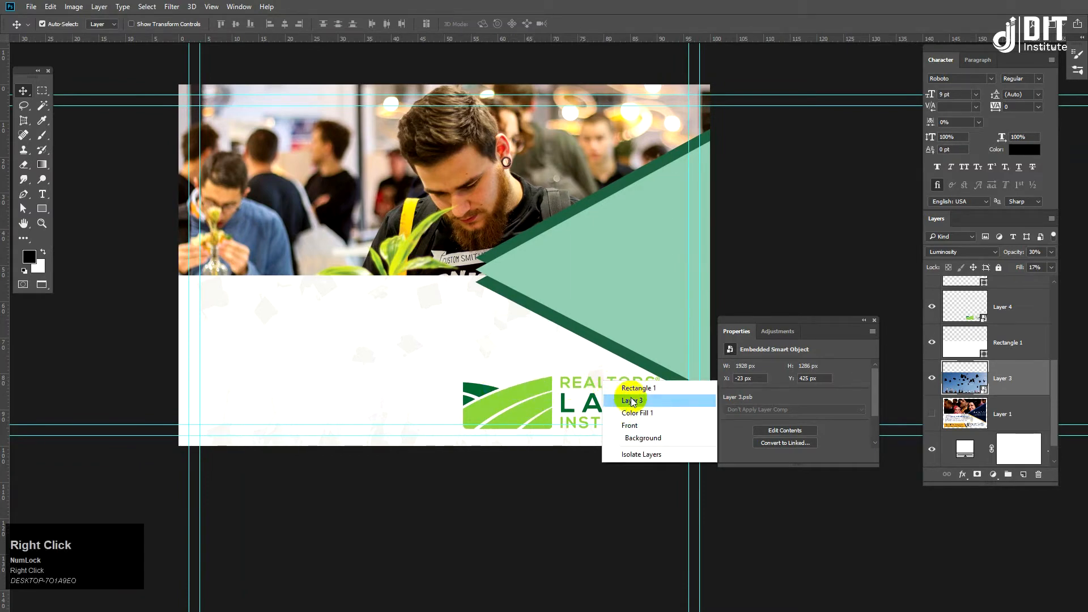
click(1014, 315)
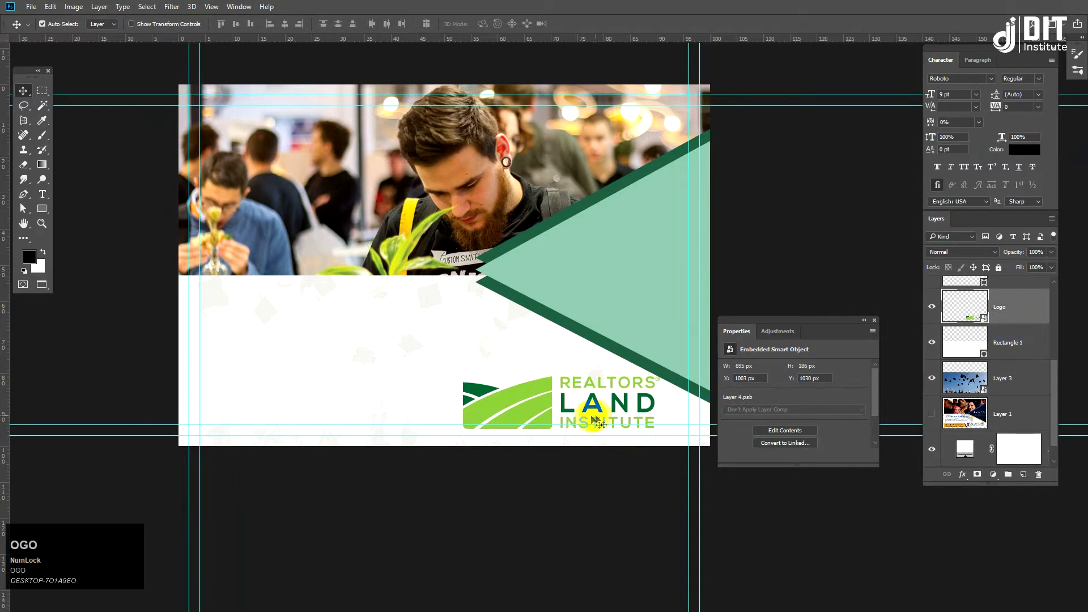
right_click(657, 408)
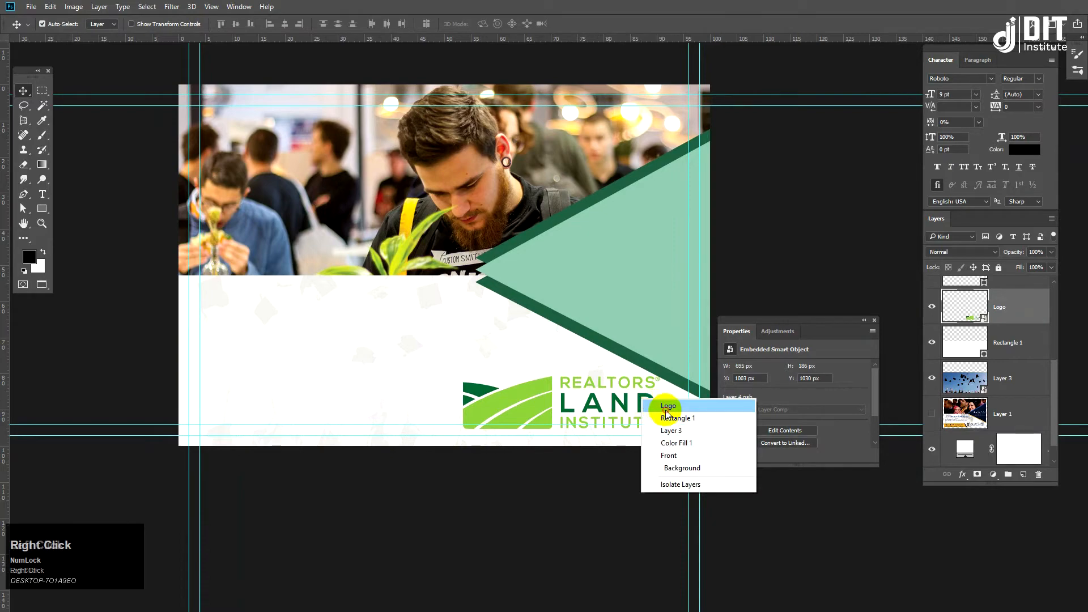
click(665, 410)
key(ctrl+t)
drag(658, 377, 647, 382)
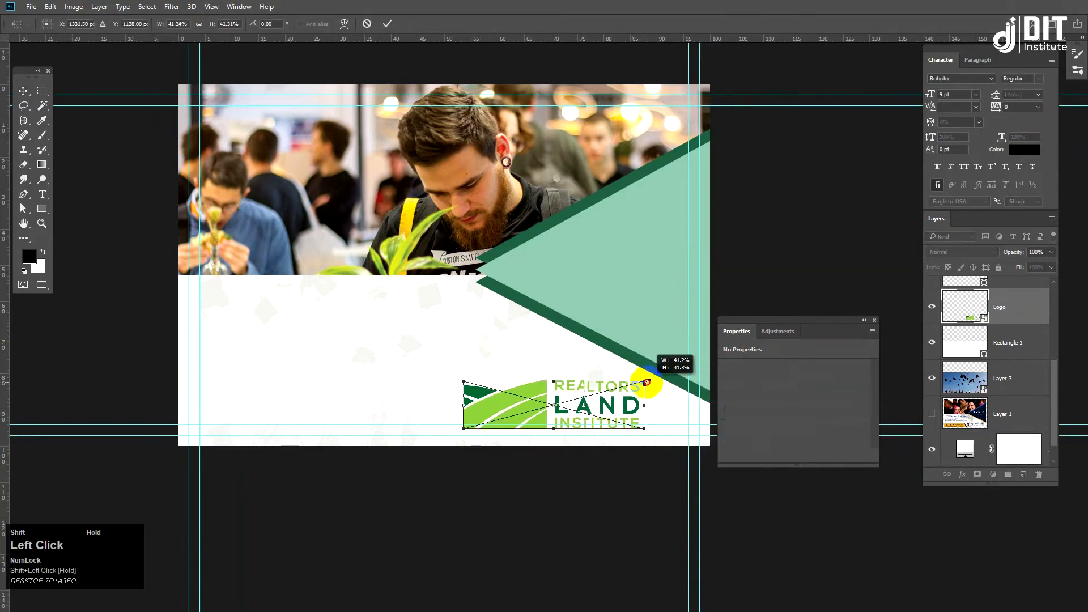
key(Return)
key(ctrl+equal)
key(space)
drag(464, 305, 389, 340)
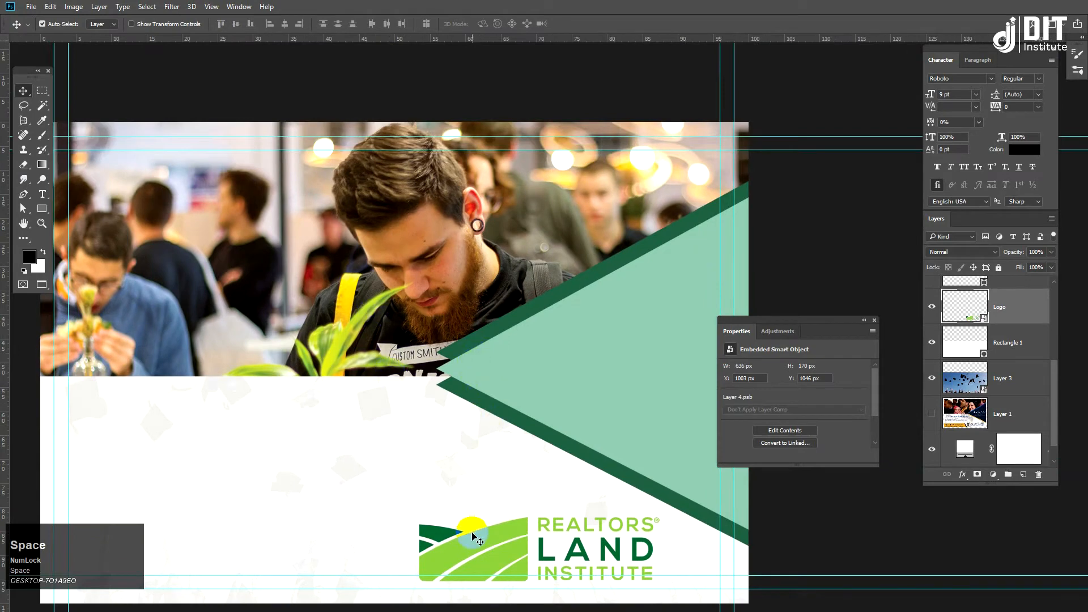
Step: Recolour the Shape 1 copy 2 triangle with dark green 046939 sampled from the logo
right_click(473, 351)
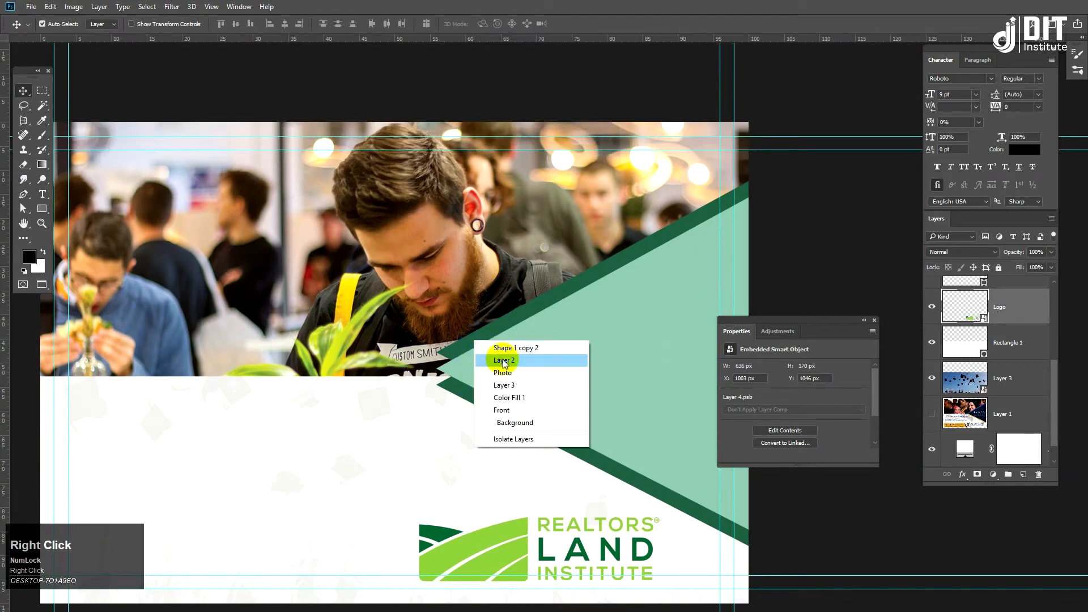
click(505, 360)
right_click(526, 313)
click(545, 316)
click(960, 303)
double_click(970, 293)
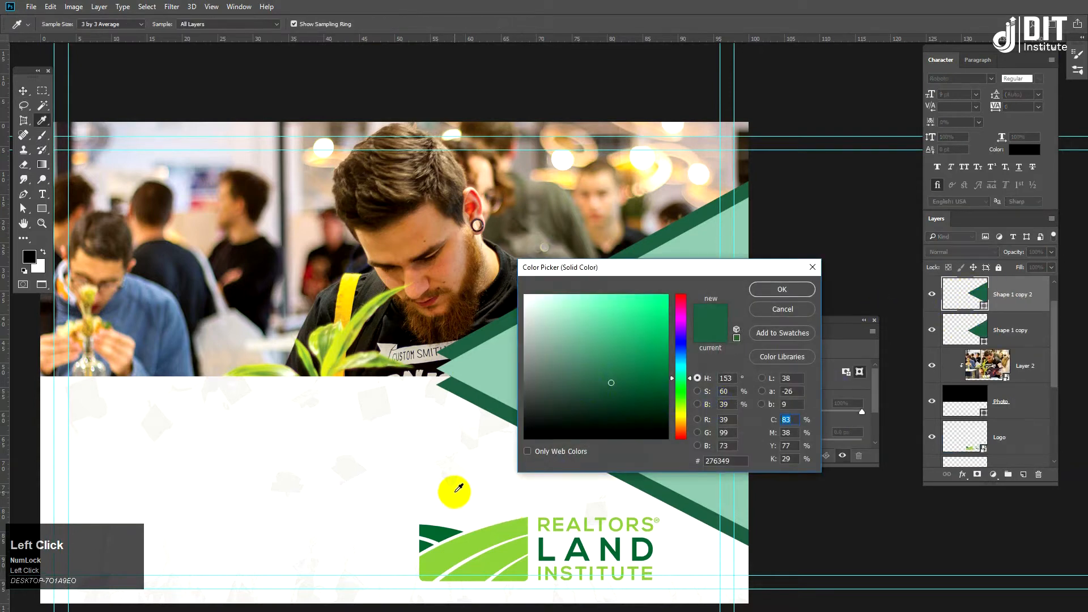
click(443, 531)
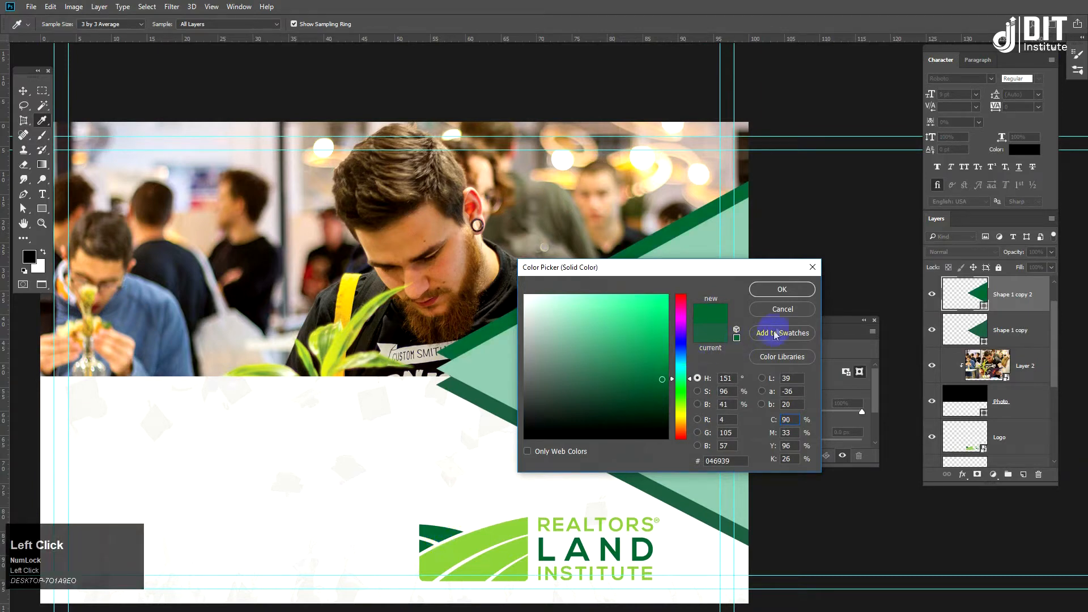
click(780, 290)
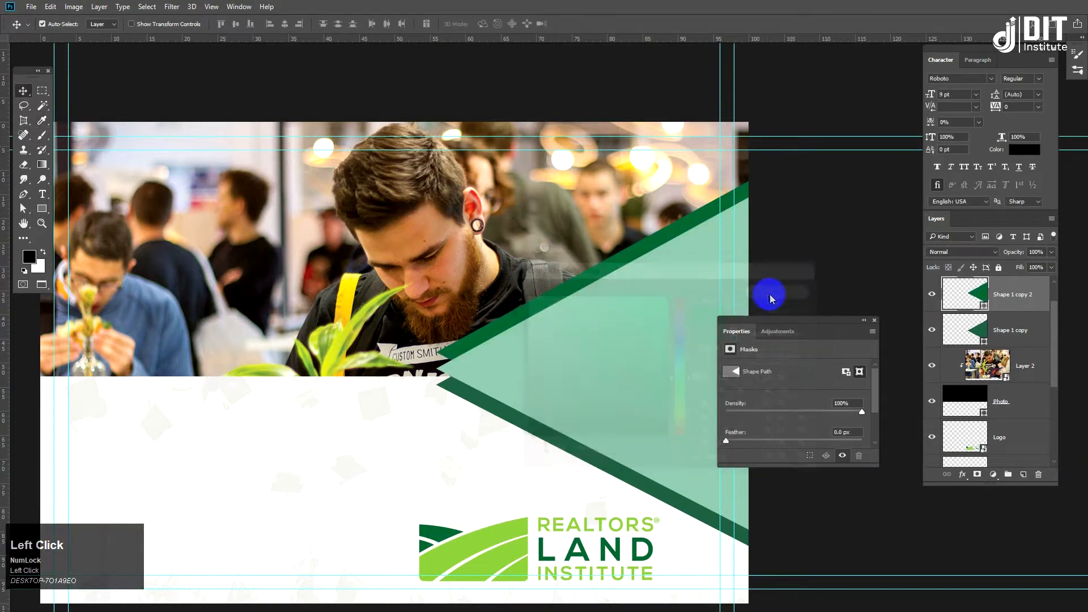
Step: Recolour the Shape 1 copy triangle with the same dark green, sampled from the logo
double_click(975, 329)
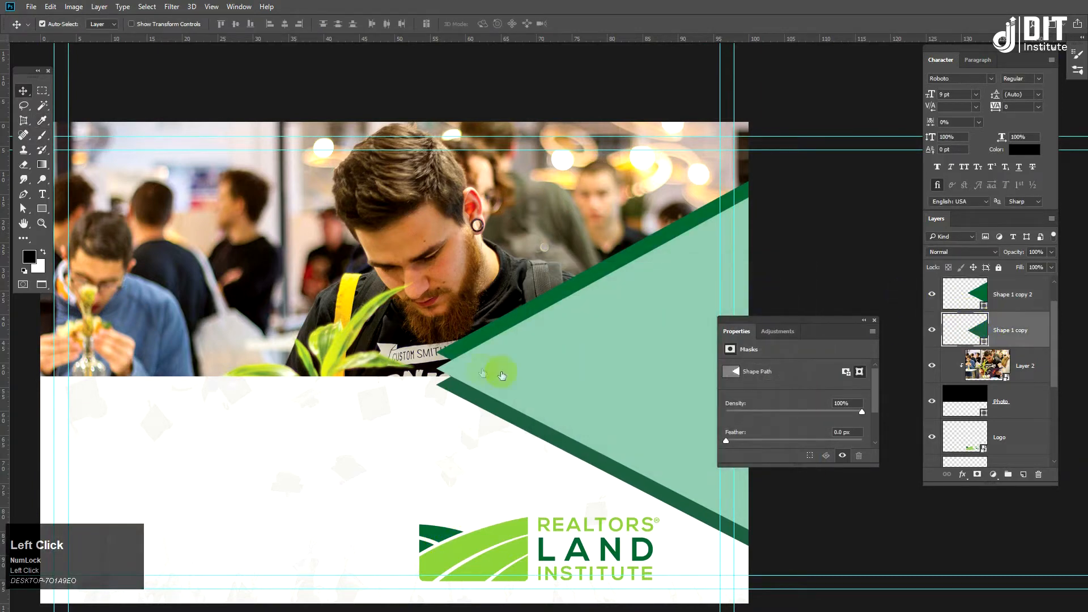
click(423, 528)
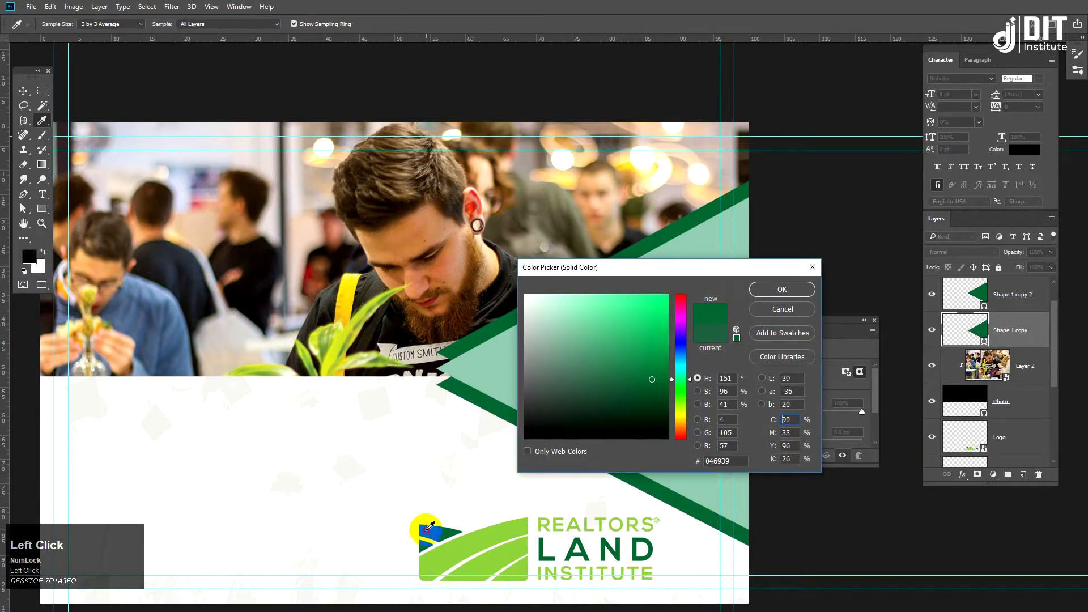
click(753, 292)
Step: Recolour the large front triangle, Shape 1, with the light green sampled from the logo
scroll(977, 323, up, 1)
double_click(986, 301)
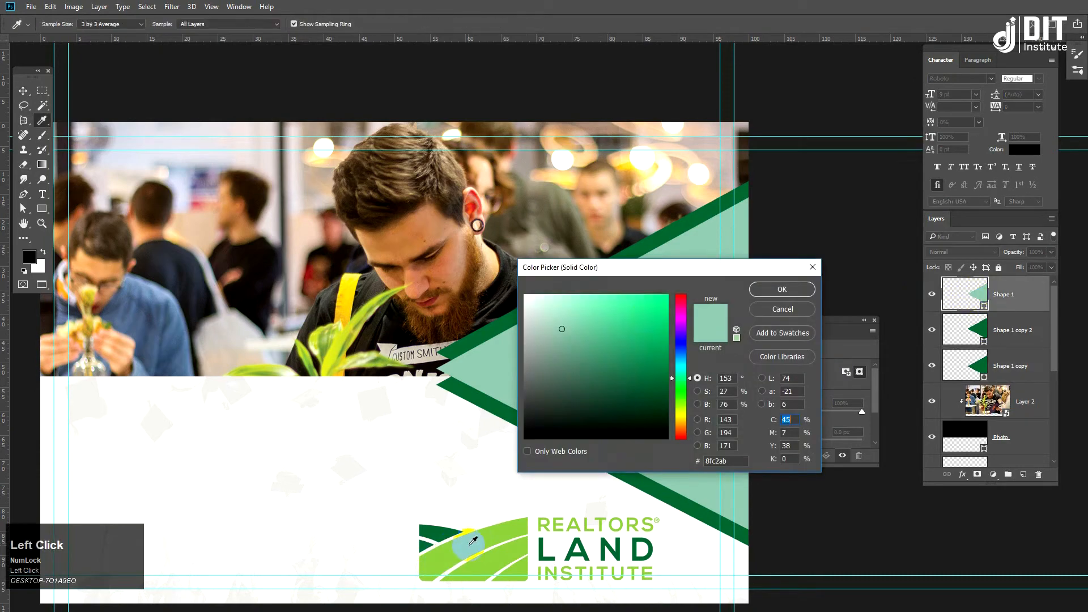
click(774, 287)
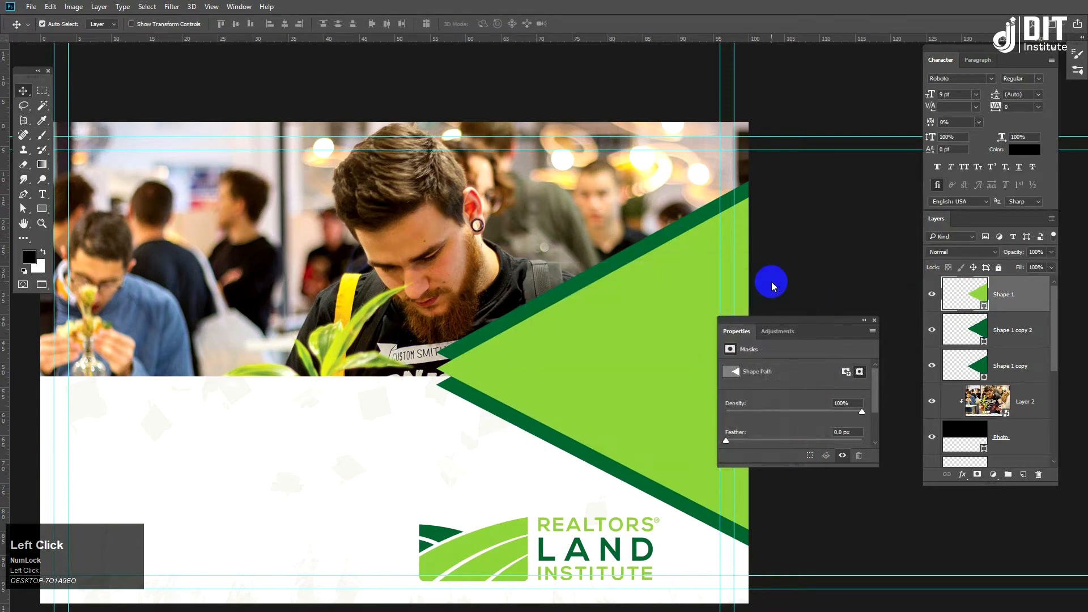
key(ctrl+minus)
key(ctrl+minus)
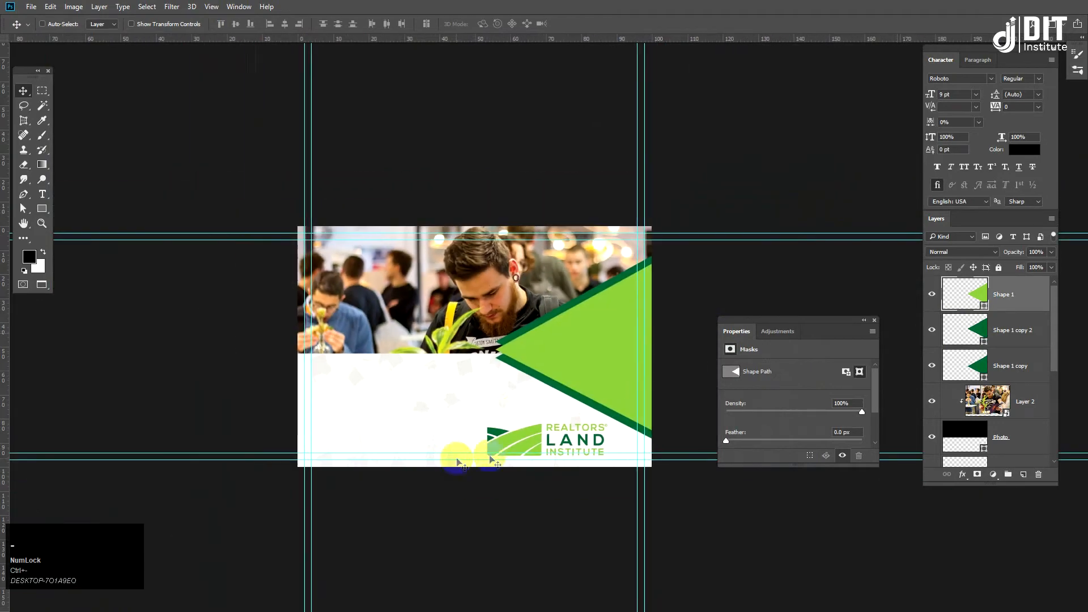
drag(513, 391, 483, 369)
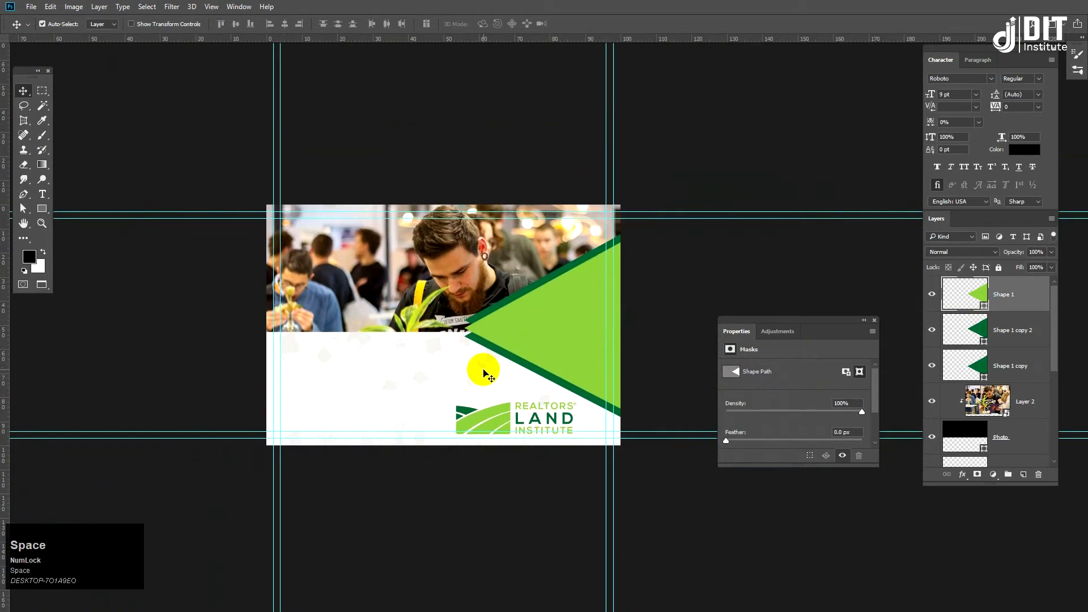
key(ctrl+equal)
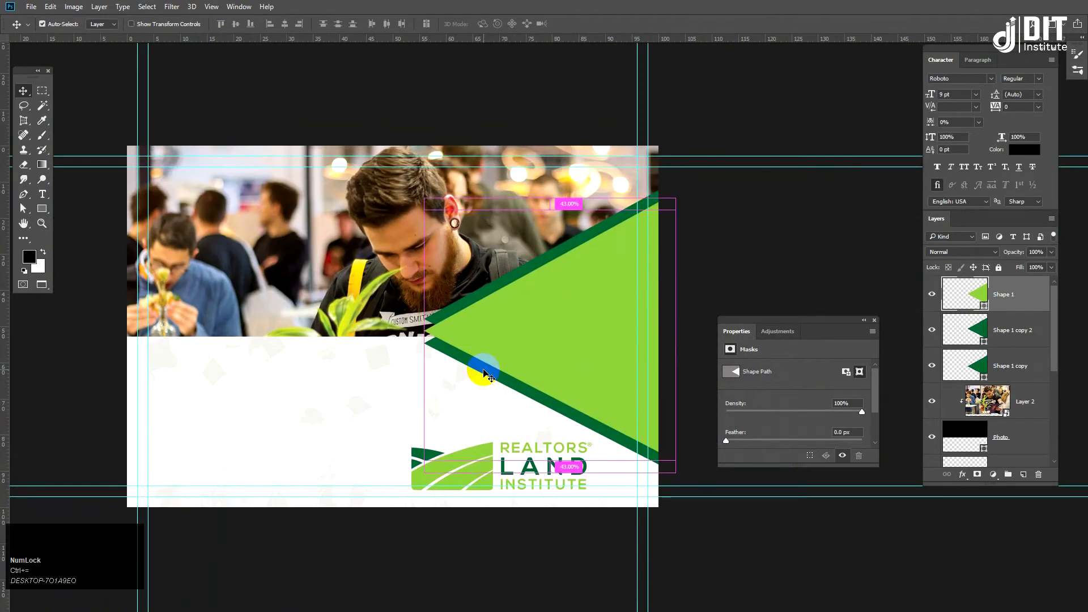
right_click(410, 250)
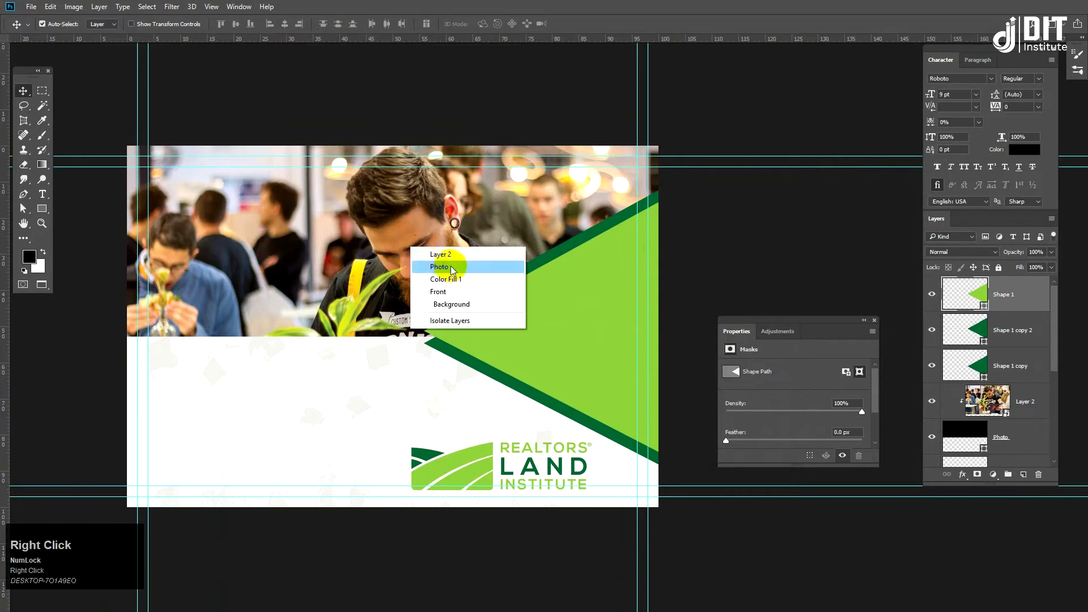
click(452, 270)
key(ctrl+t)
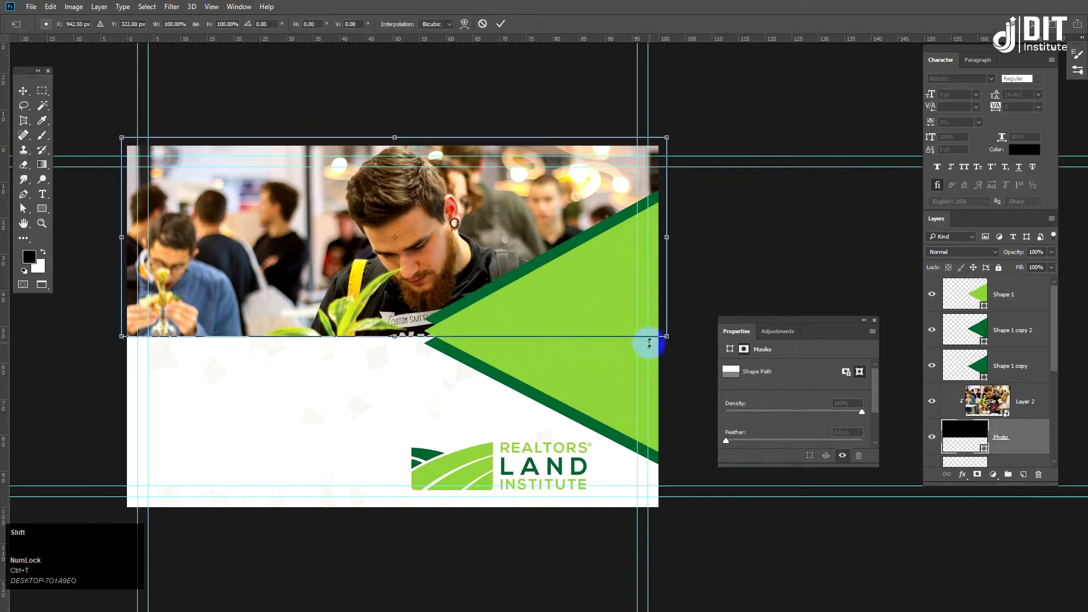
key(Return)
Step: Try scaling the Layer 2 student photo to about 43.4%, flipping it horizontally and aligning it with the postcard's width
click(989, 403)
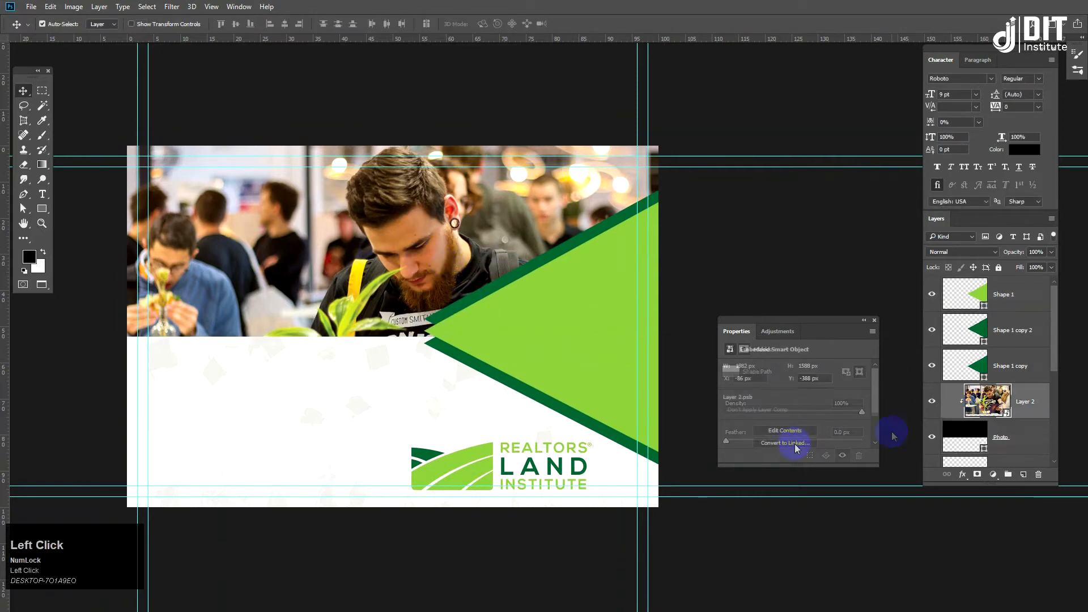
key(ctrl+t)
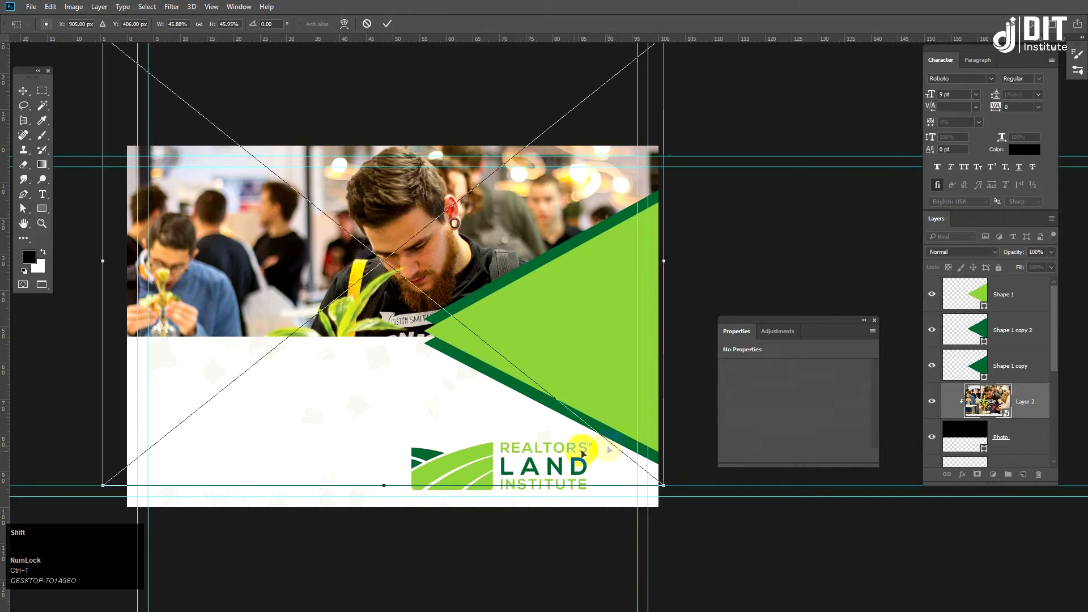
drag(100, 486, 124, 467)
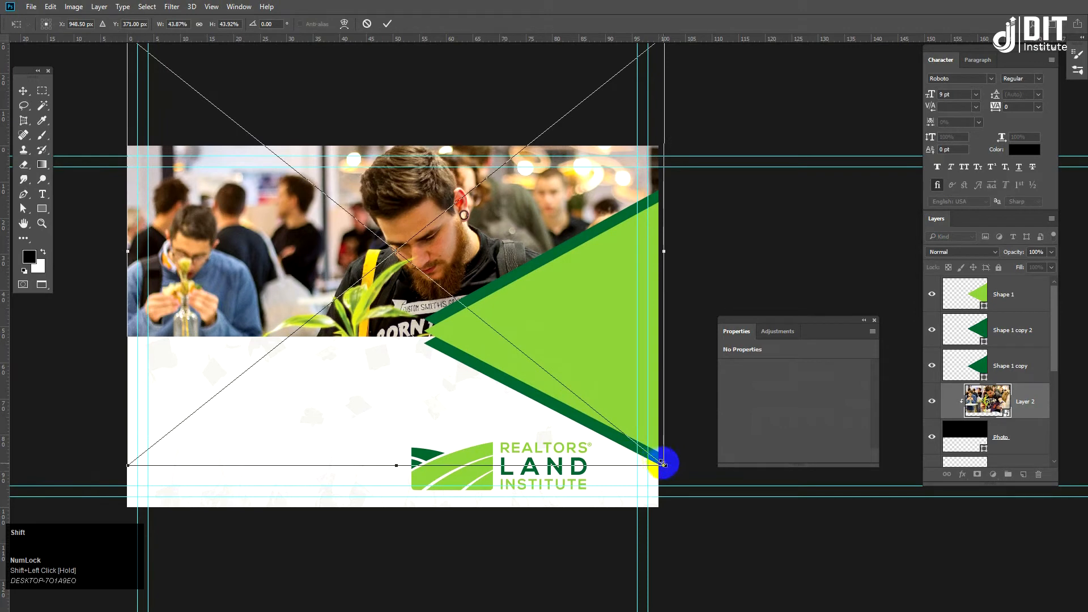
drag(665, 463, 659, 461)
drag(543, 295, 501, 302)
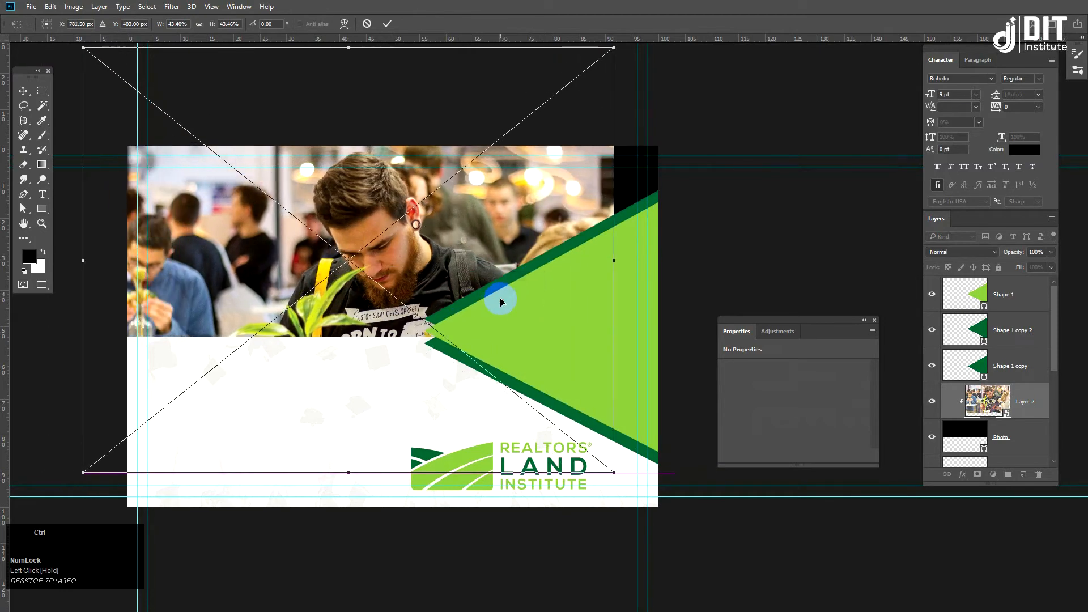
right_click(499, 236)
click(582, 395)
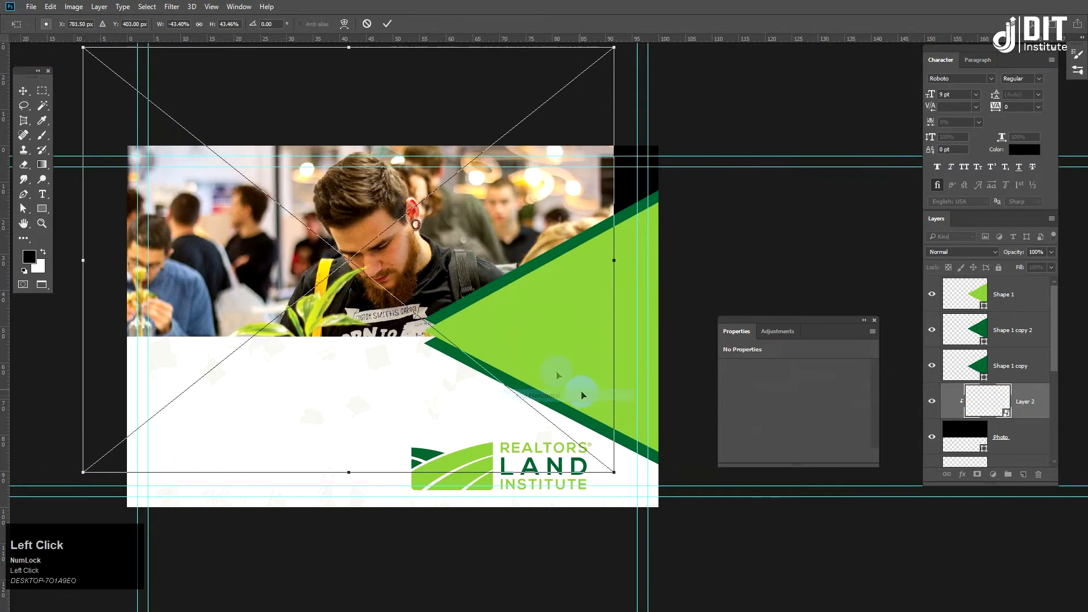
drag(446, 280, 487, 273)
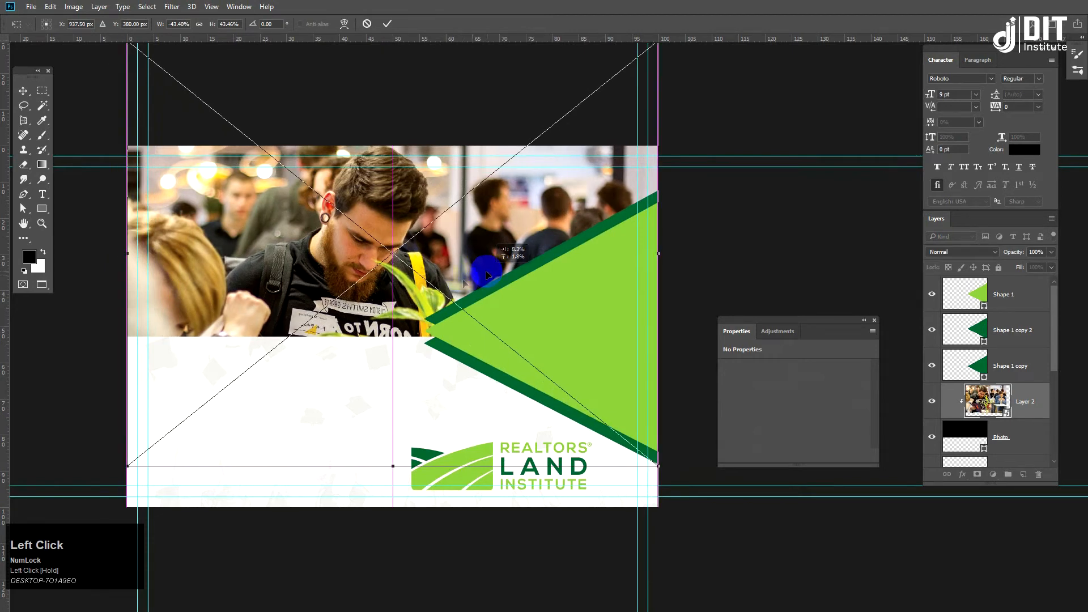
key(Return)
Step: Nudge the flipped student photo slightly down and left, and undo the nudges together with the flip and scaling
key(Down)
key(Down)
key(Down)
key(Down)
key(Down)
key(Down)
key(Left)
key(Left)
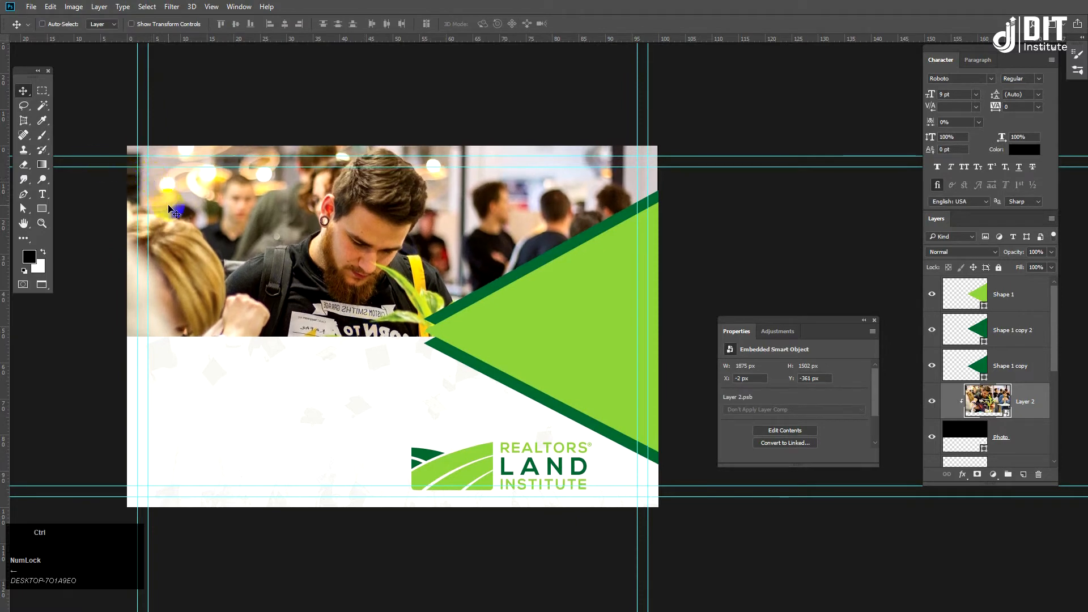
key(ctrl+alt+z)
key(ctrl+alt+z)
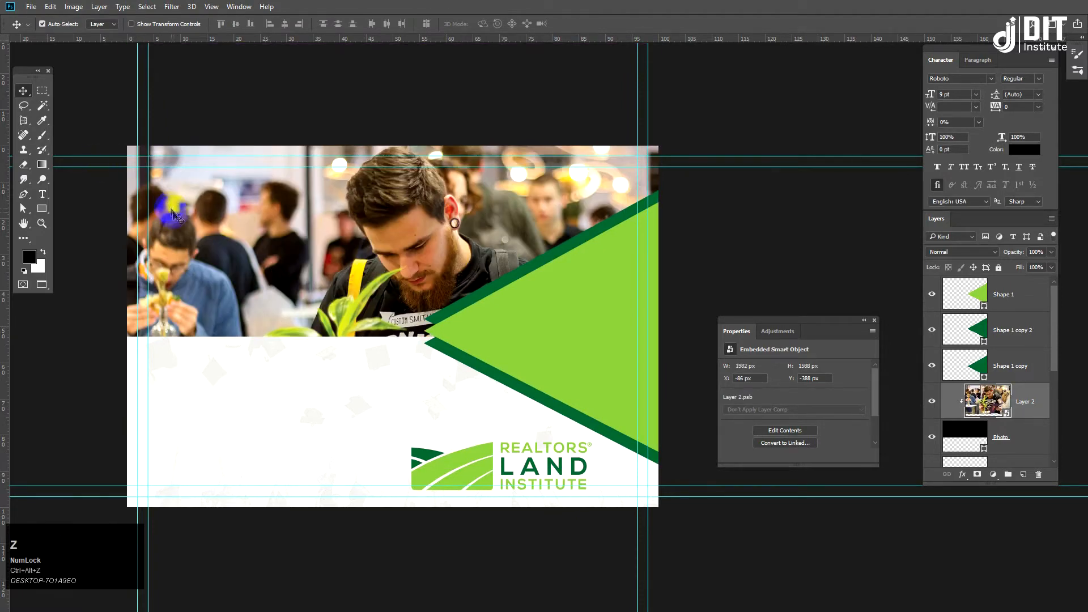
Step: Deselect all layers, return the postcard to standard screen mode and close the original student photo document
key(ctrl+minus)
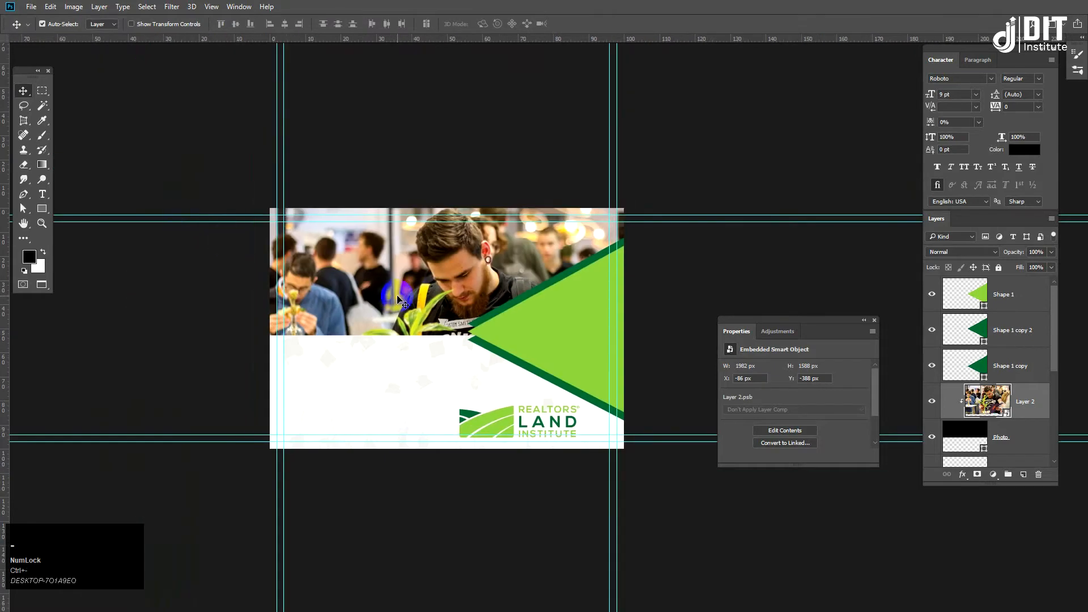
key(ctrl+equal)
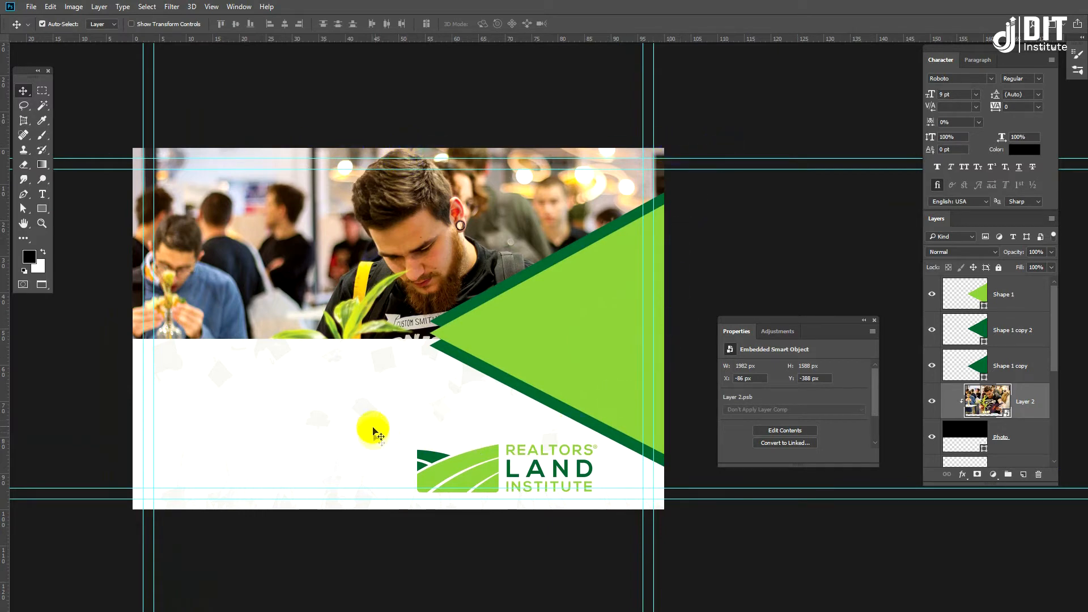
click(357, 115)
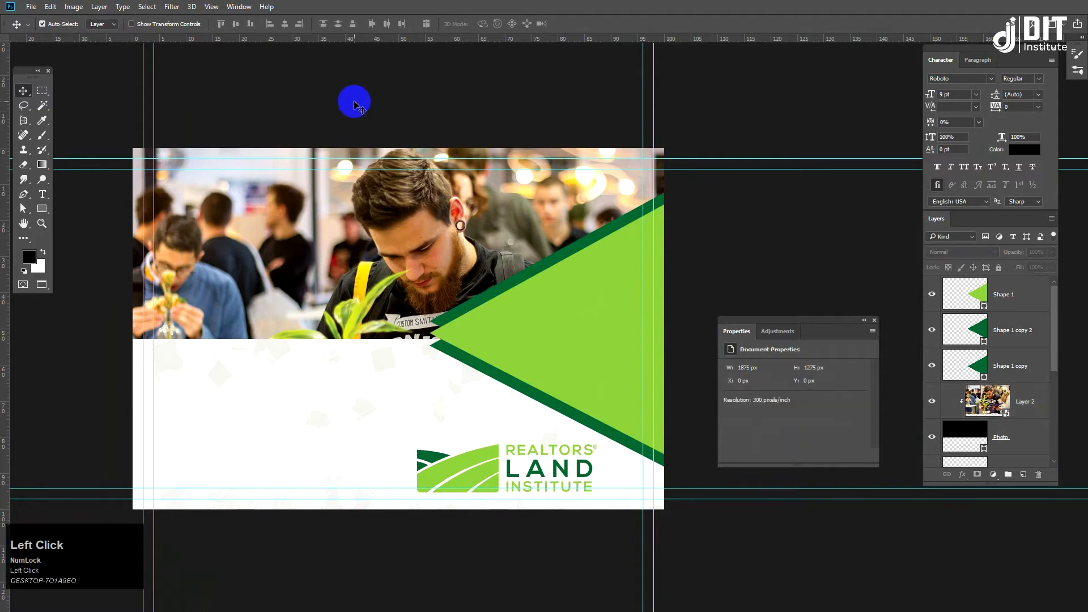
key(f)
key(f)
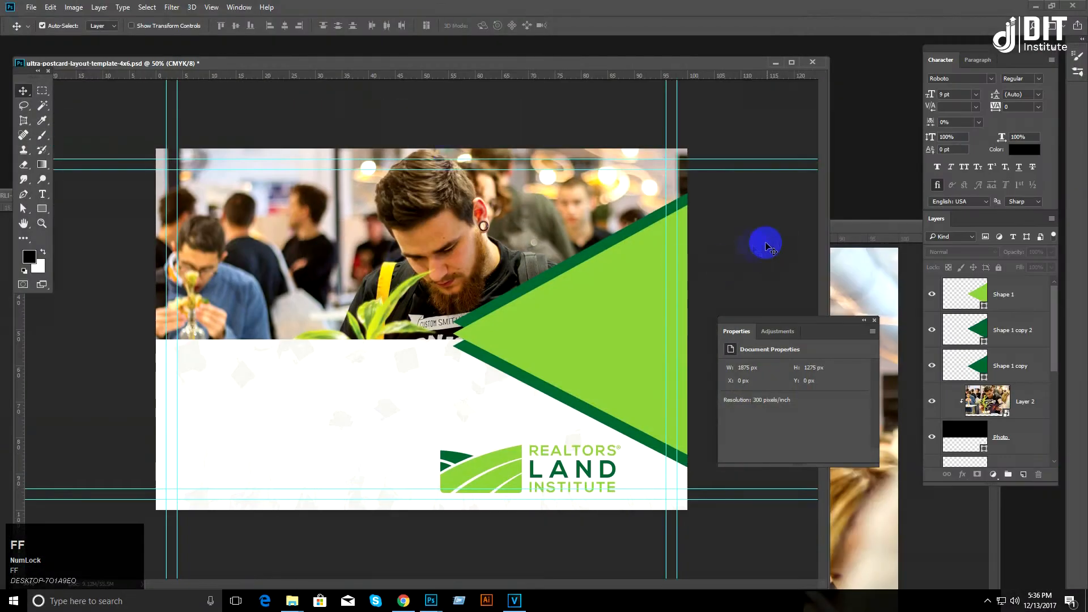
click(879, 266)
drag(877, 227, 624, 229)
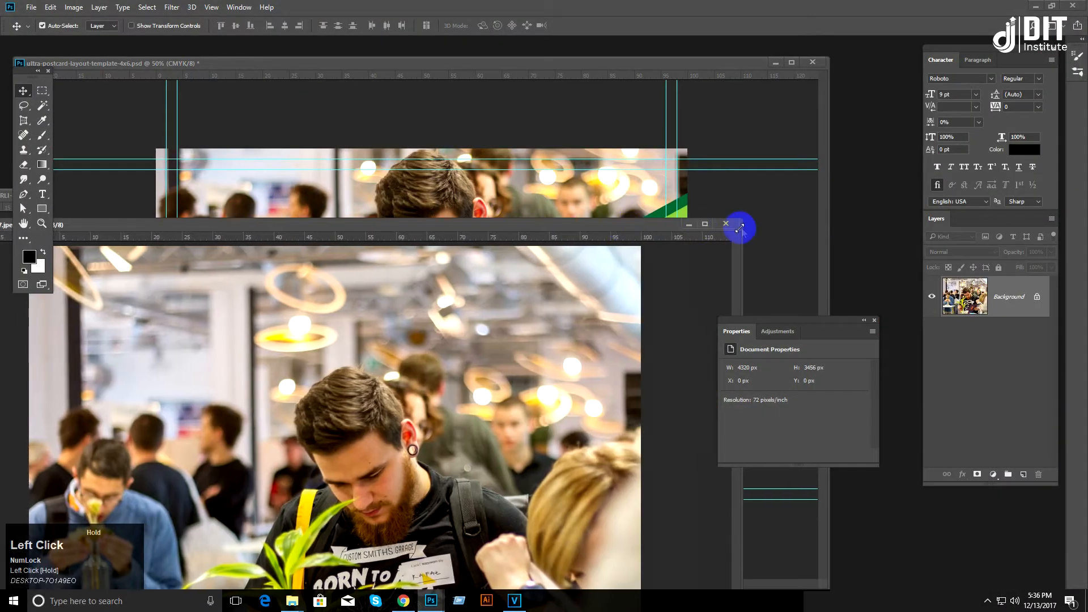
click(727, 224)
Step: Minimize the reference image's window and bring the 4x6 postcard template to the front
click(431, 606)
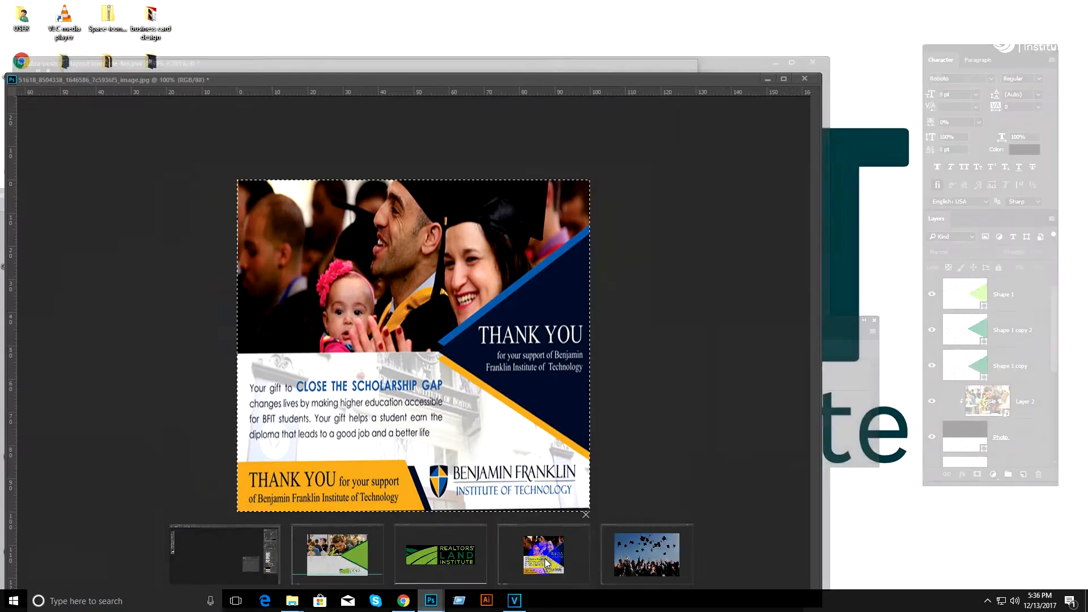
click(331, 558)
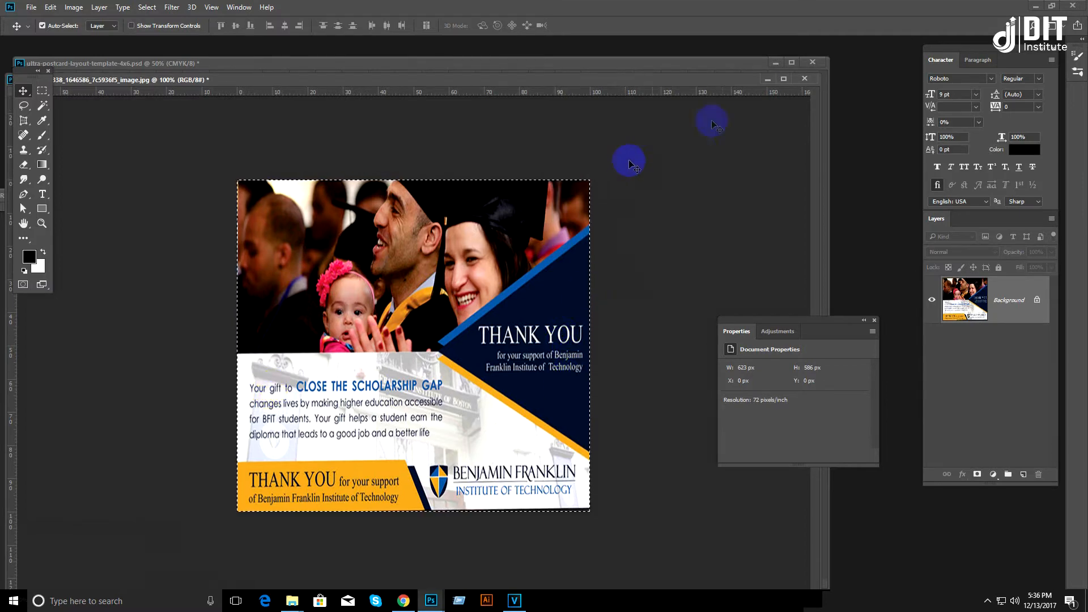
click(768, 79)
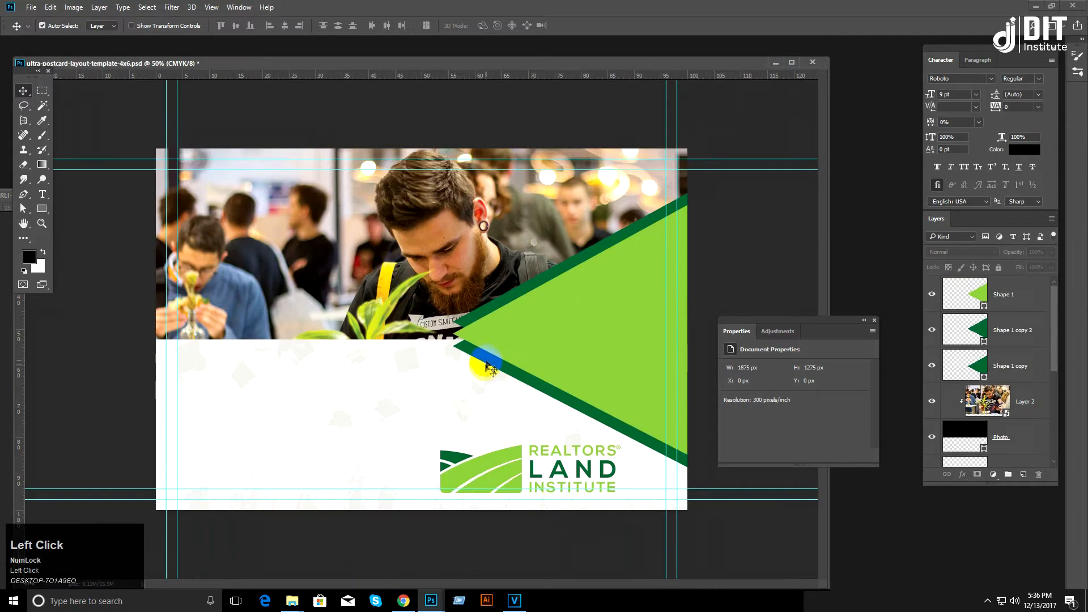
Step: Add the text "Thank you!" in black 9 pt Roboto Regular on a new layer above Shape 1
key(t)
click(975, 292)
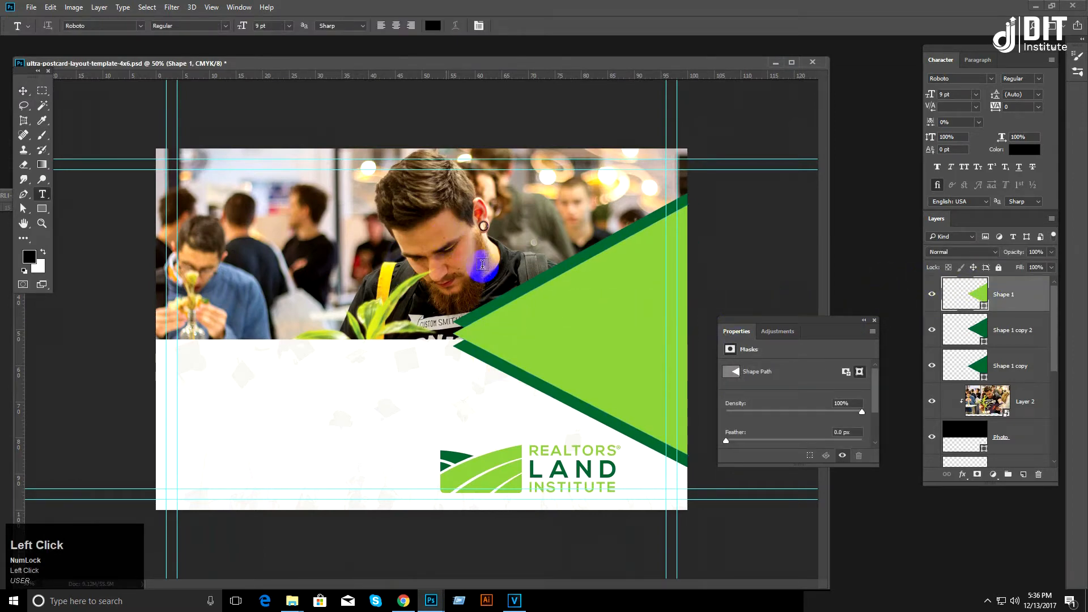
text(Thank you!)
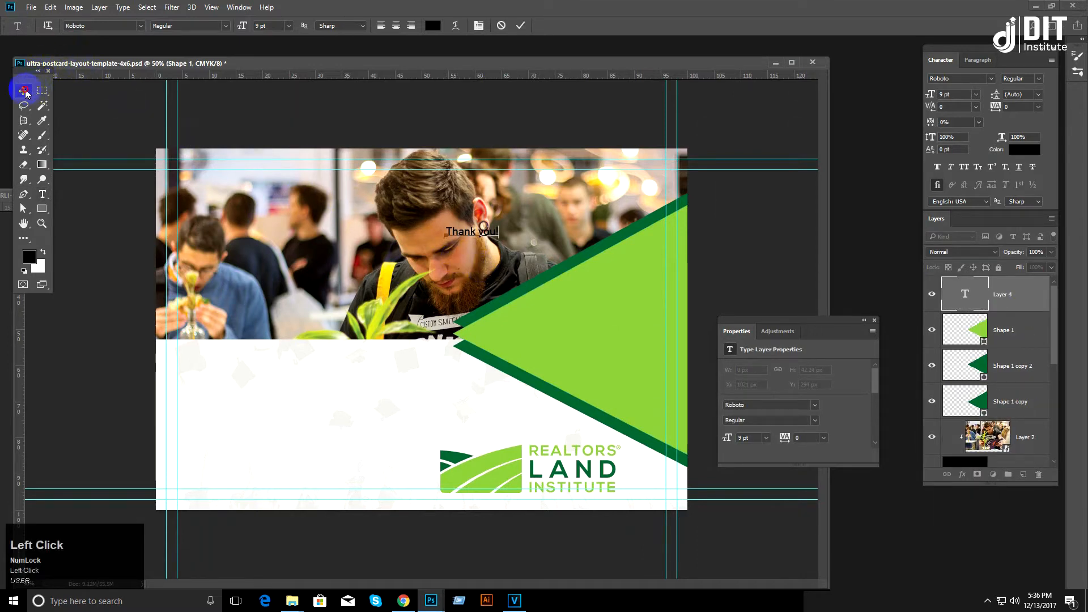
Step: Enlarge the "Thank you!" text to about 26 pt and place it on the light green triangle
click(25, 91)
key(ctrl+t)
drag(499, 227, 649, 327)
key(Return)
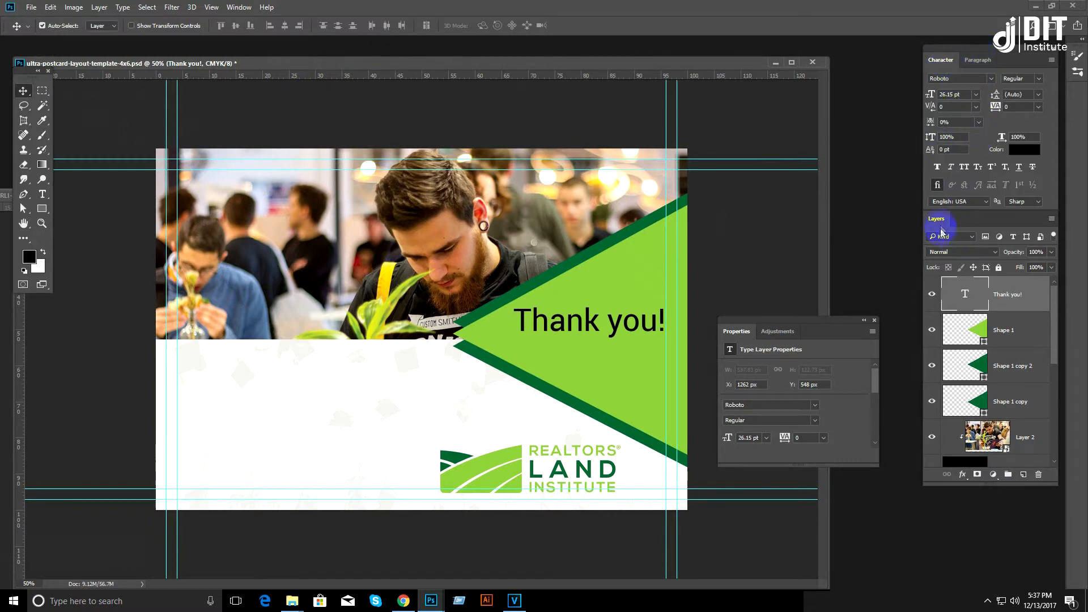
click(980, 60)
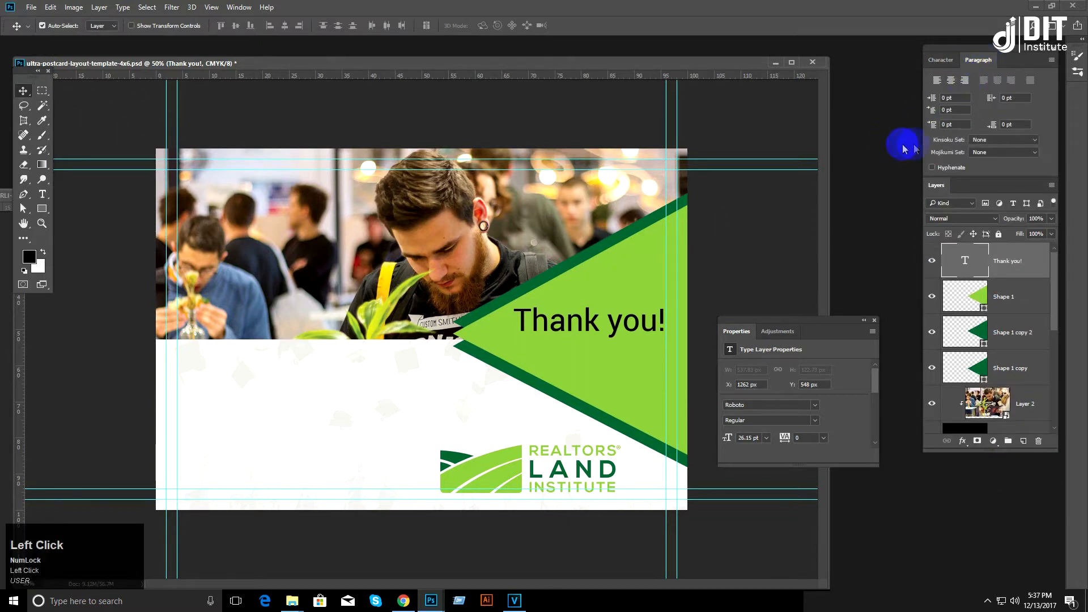
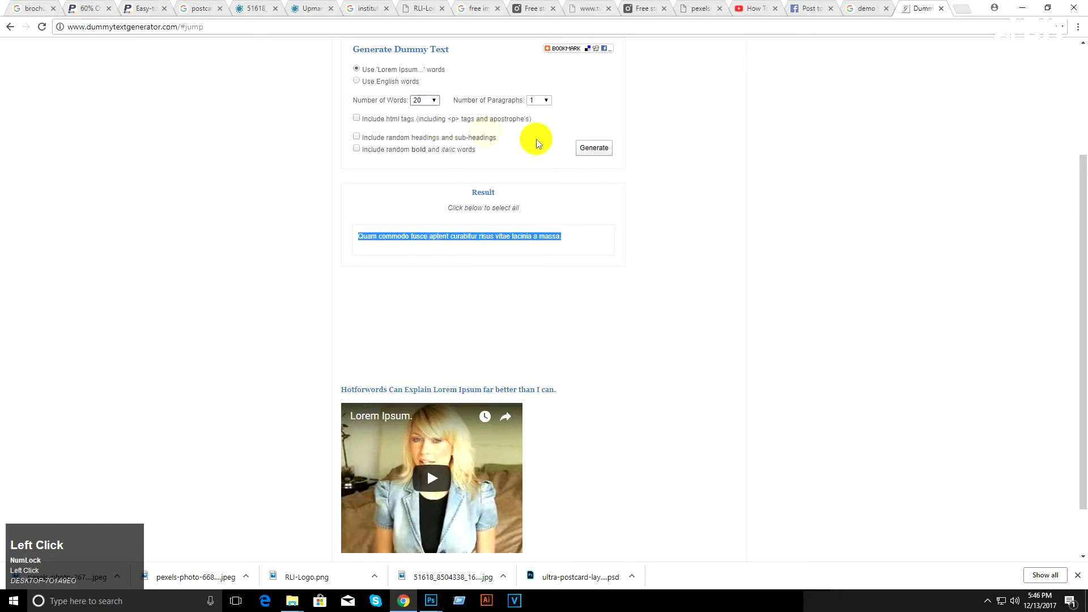
Step: Switch to the browser's dummy text generator and generate one paragraph of 20 Lorem Ipsum words
click(589, 147)
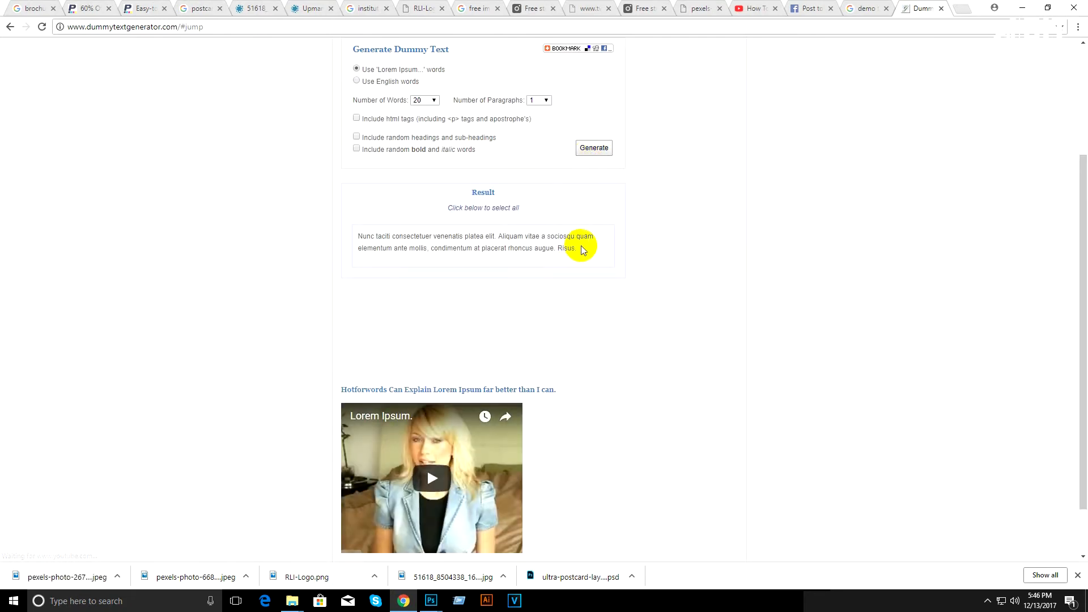
Step: Copy the generated 20-word paragraph, return to Photoshop and minimize the reference image to bring the postcard template forward
drag(580, 247, 357, 237)
right_click(362, 237)
click(405, 244)
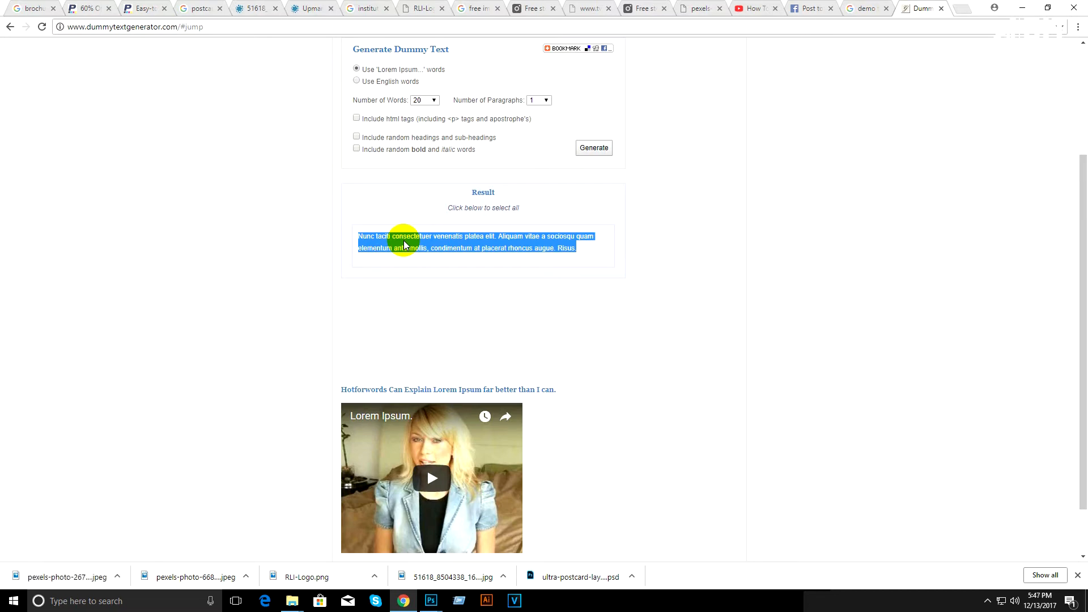
click(1021, 7)
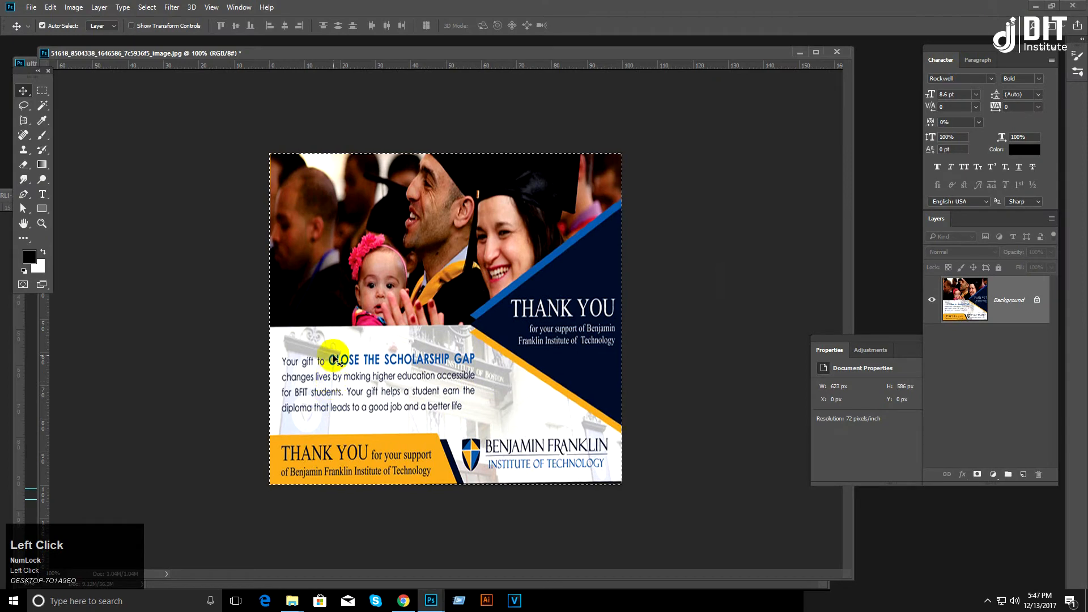
click(798, 52)
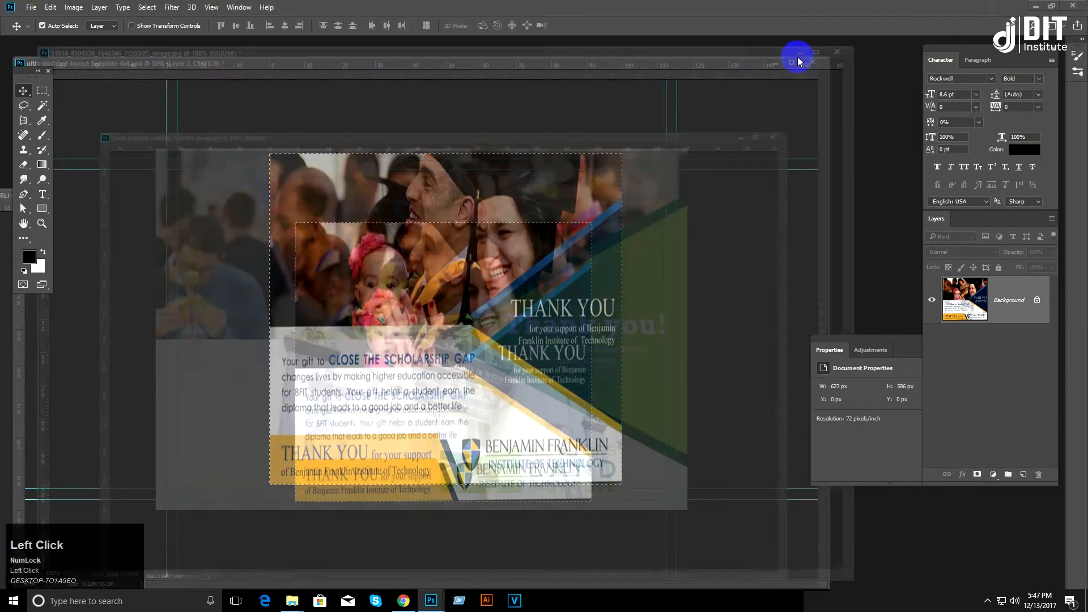
Step: Paste the copied paragraph into a new text box on the white area below the photo
click(42, 194)
drag(176, 353, 445, 437)
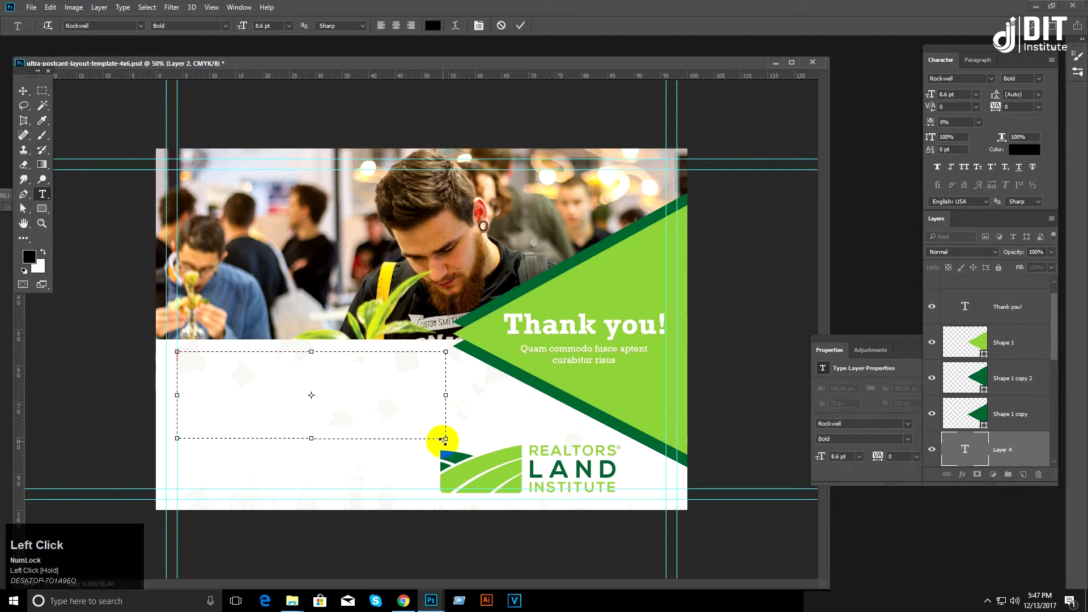
key(ctrl+v)
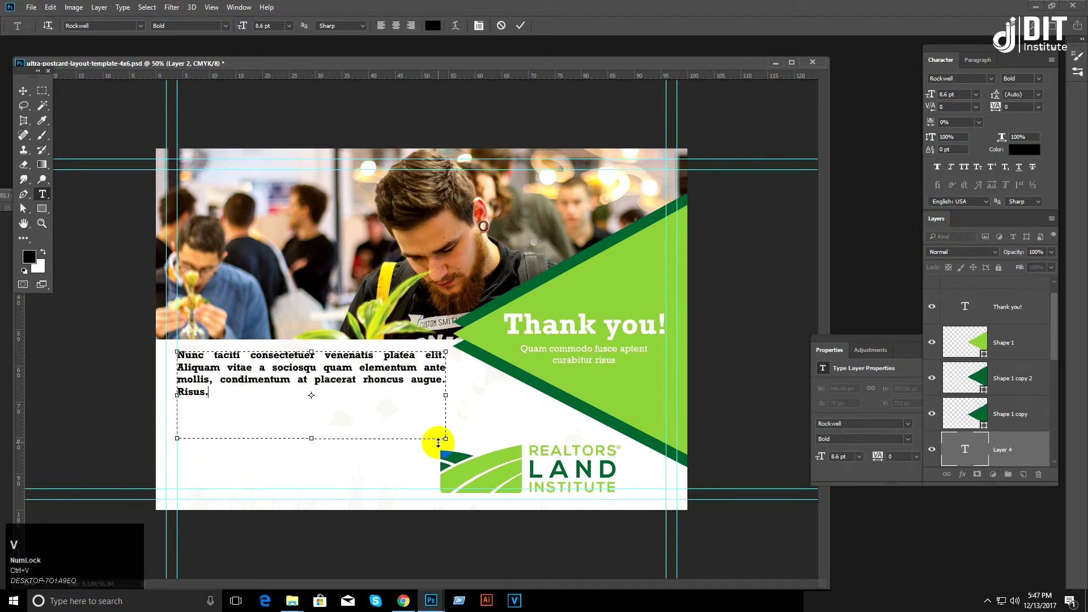
click(23, 91)
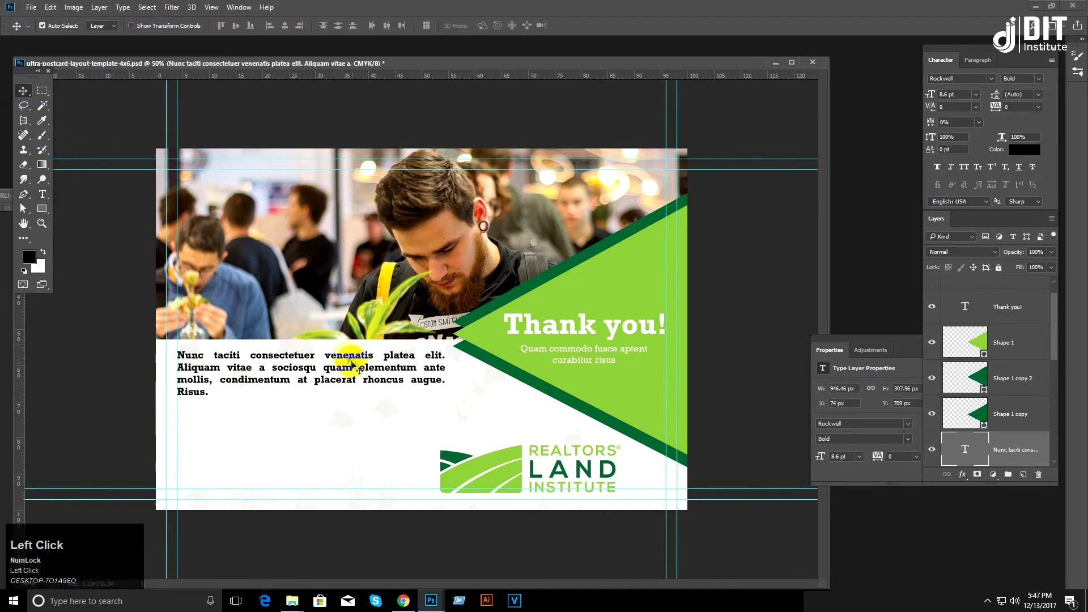
Step: Move the pasted paragraph slightly lower in the white area and set its font style to Rockwell Regular
click(1036, 80)
click(1028, 90)
click(398, 396)
drag(398, 396, 448, 428)
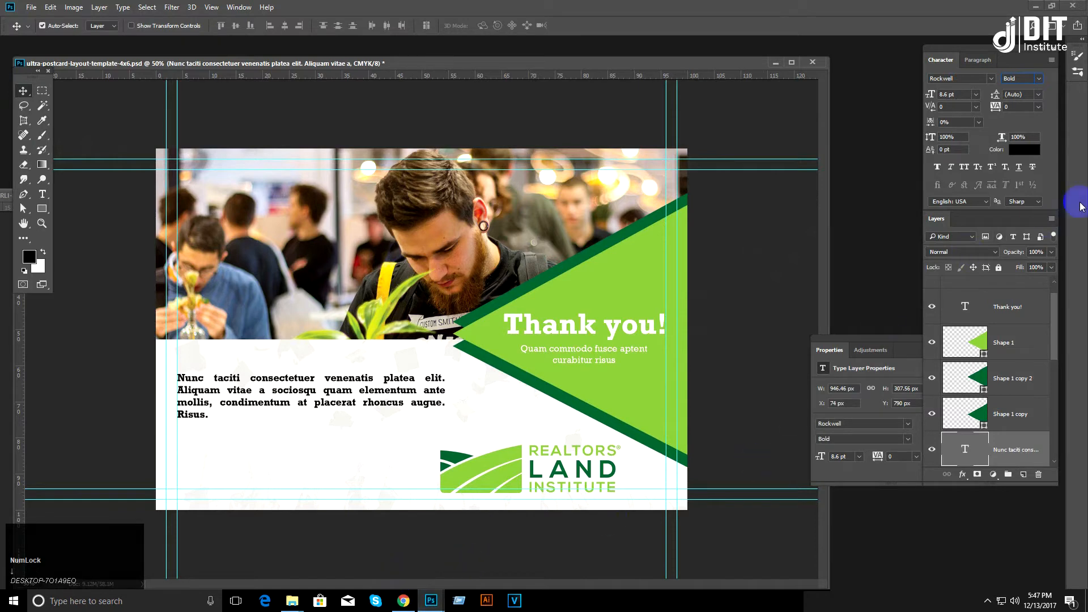
click(1040, 79)
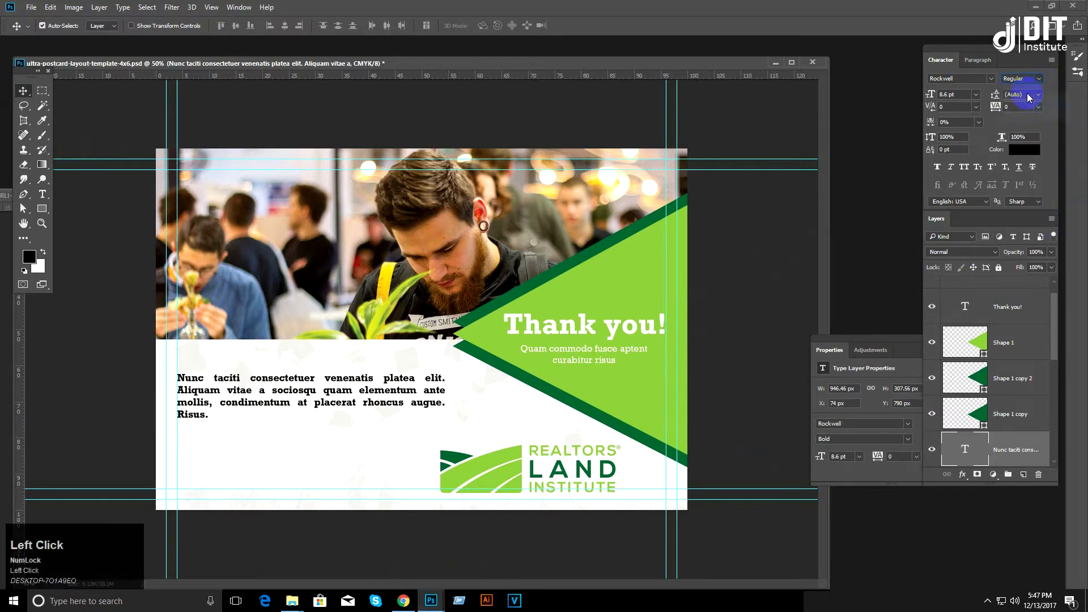
click(1025, 91)
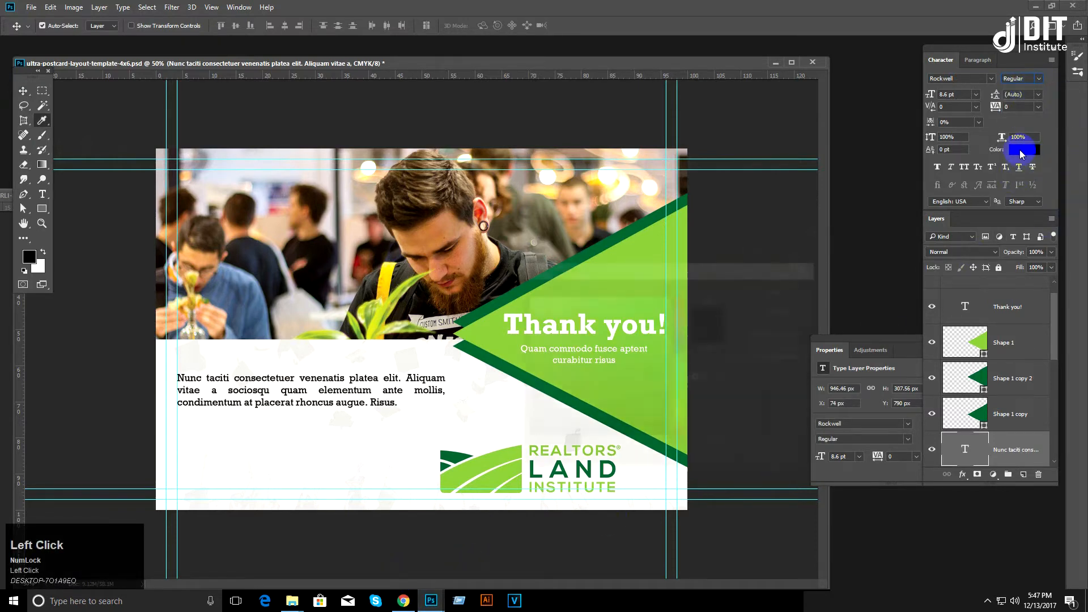
Step: Set the paragraph's text colour to dark green #046939, sampled from the logo
click(1021, 151)
click(462, 456)
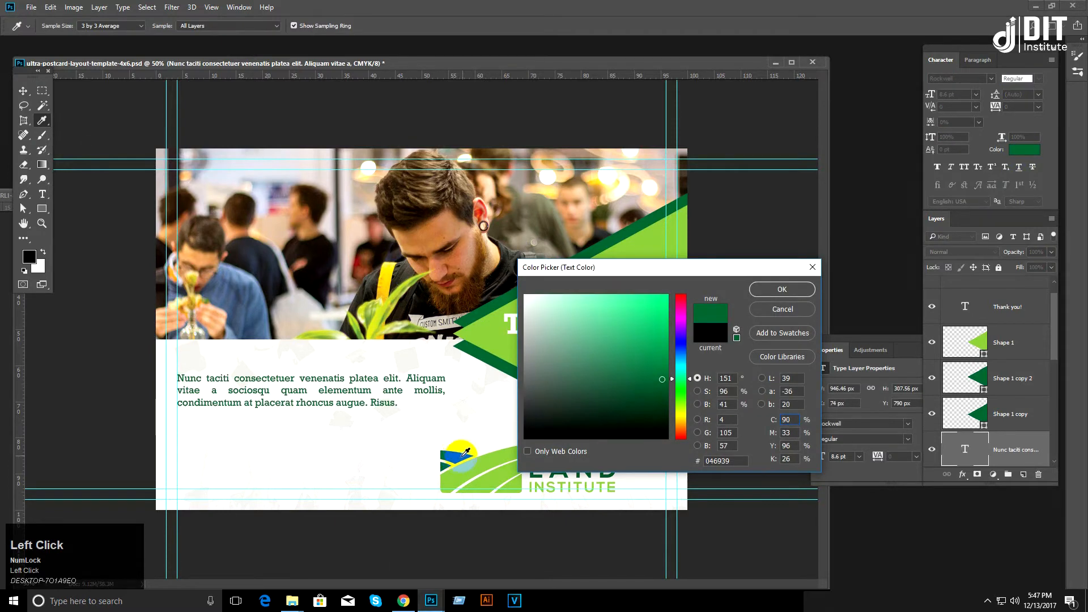
click(793, 288)
Step: Set the opacity of the faded graduation background, Layer 3, to 20%
right_click(464, 415)
click(487, 435)
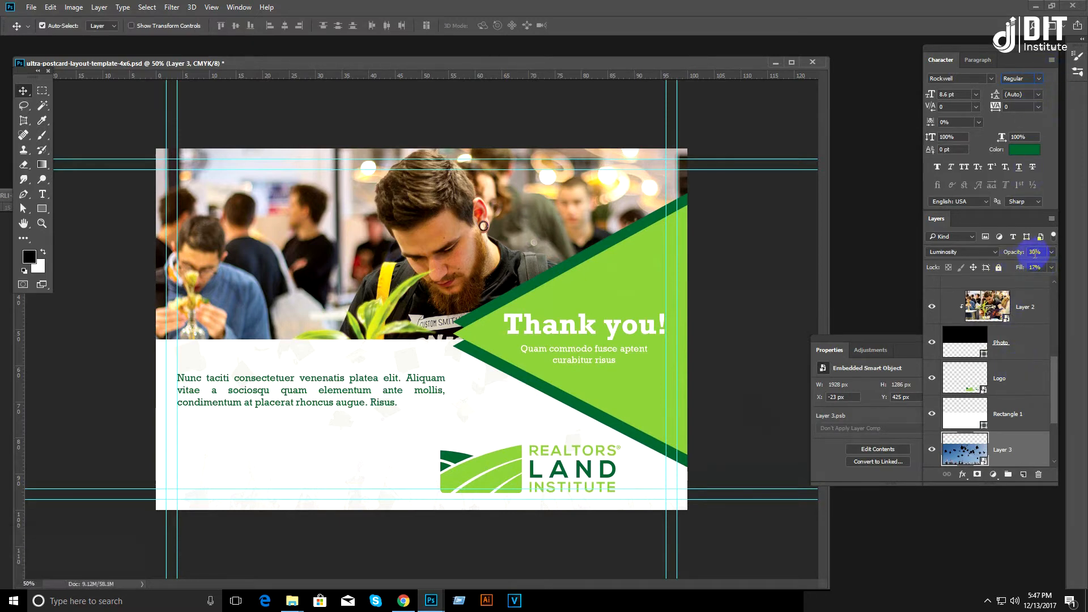
click(1035, 253)
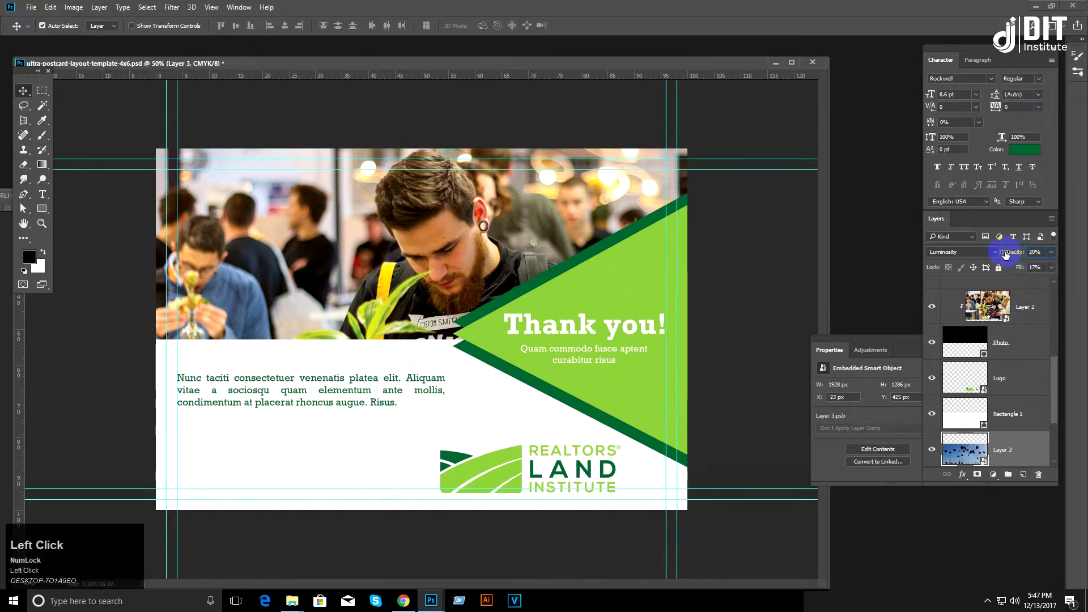
Step: Select the paragraph's layer, switch to the browser's dummy text generator, then generate and copy a 30-word Lorem Ipsum paragraph
click(382, 400)
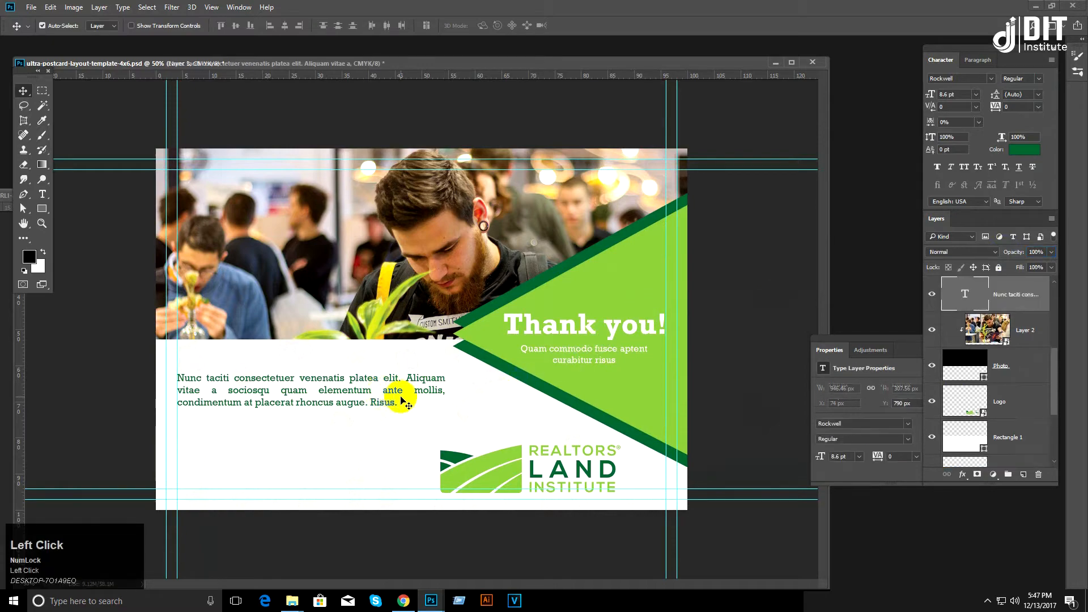
click(404, 601)
click(422, 100)
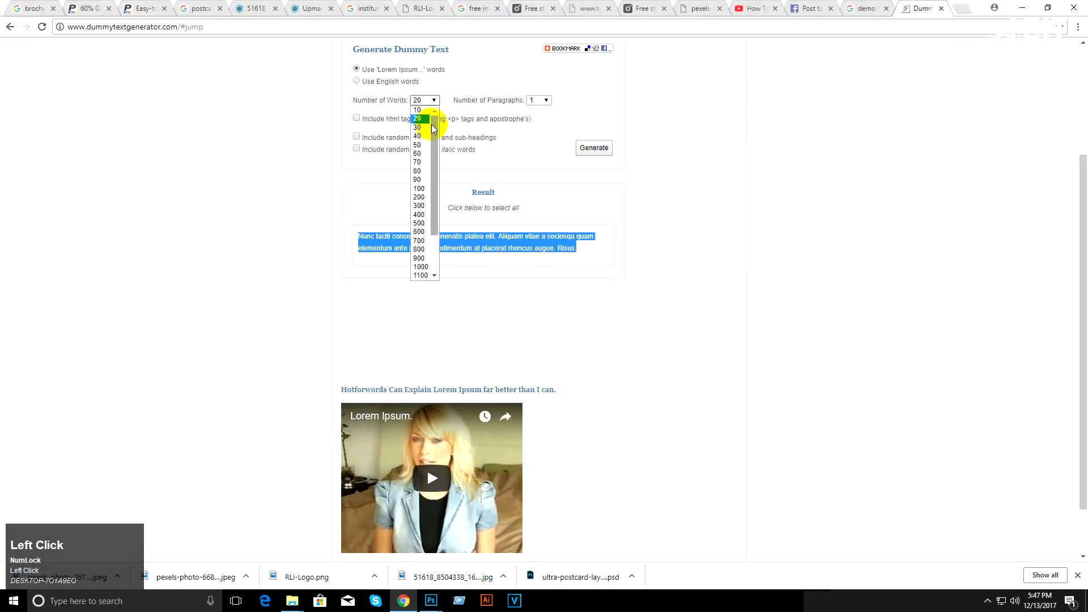
click(429, 129)
click(591, 150)
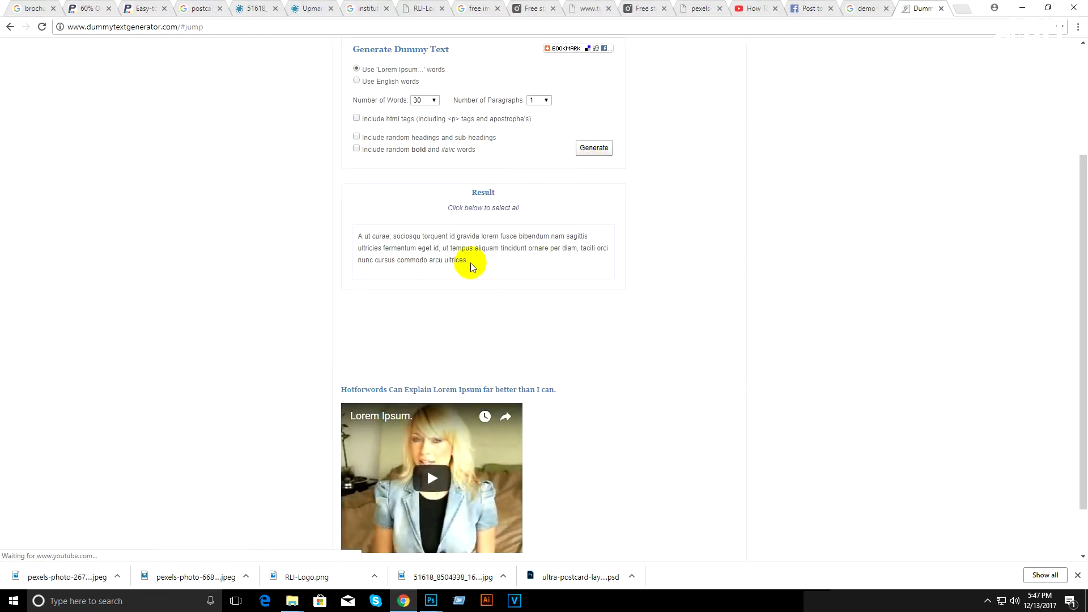
drag(471, 263, 344, 236)
key(ctrl+c)
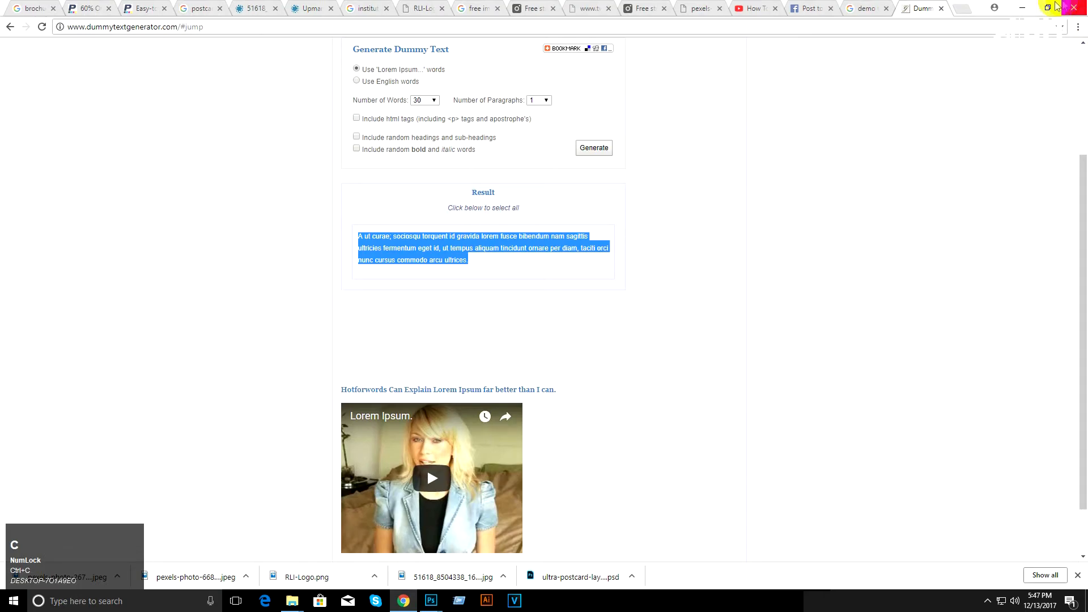
Step: Return to the postcard, replace the paragraph's text with the copied 30-word text and nudge it slightly down
click(1022, 8)
double_click(401, 384)
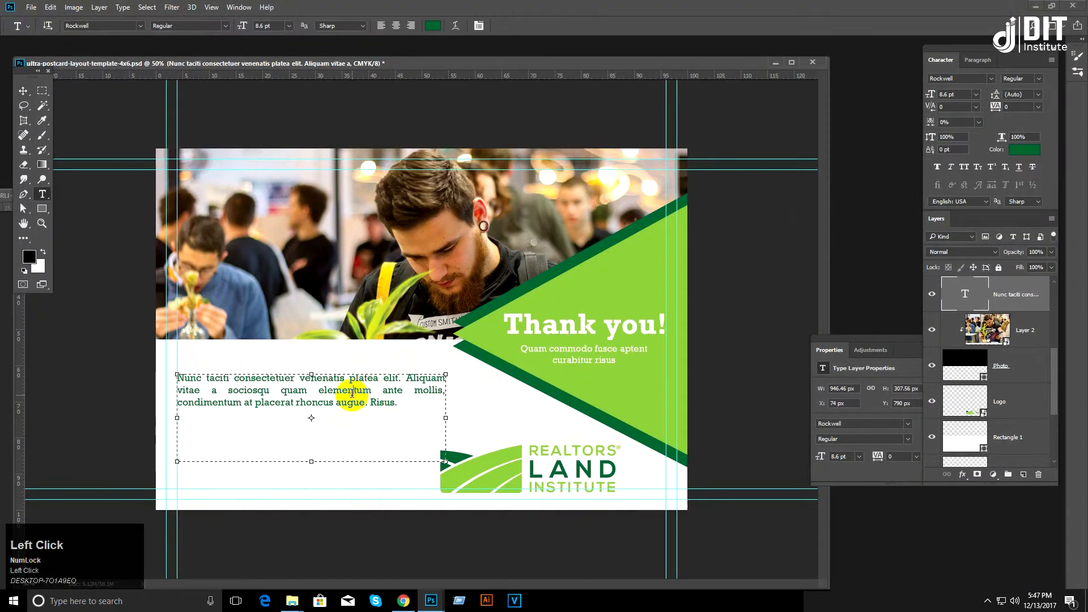
key(ctrl+a)
key(ctrl+v)
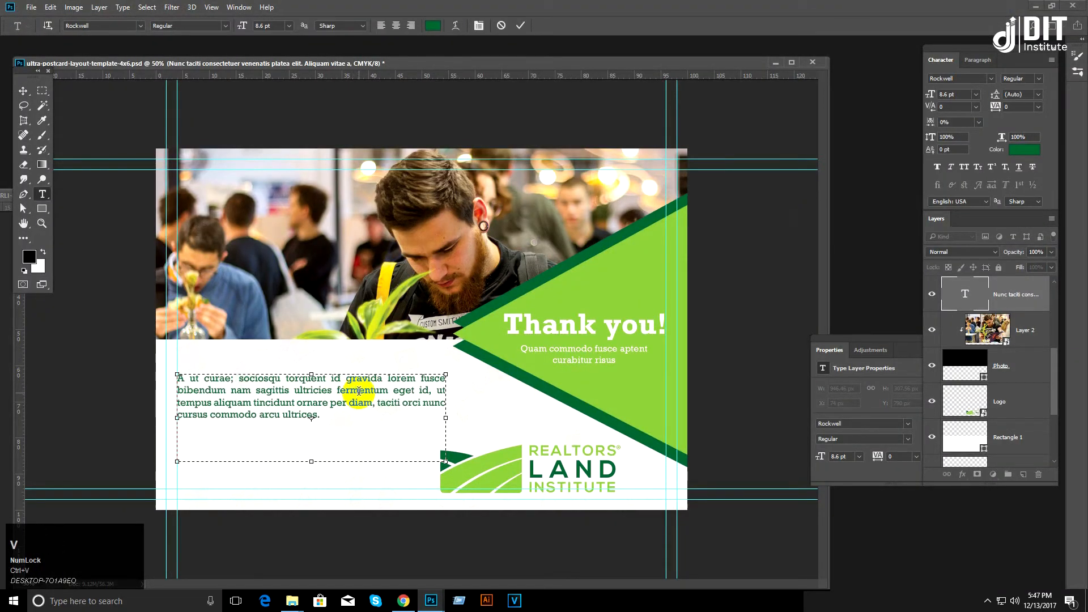
click(24, 91)
drag(289, 382, 288, 384)
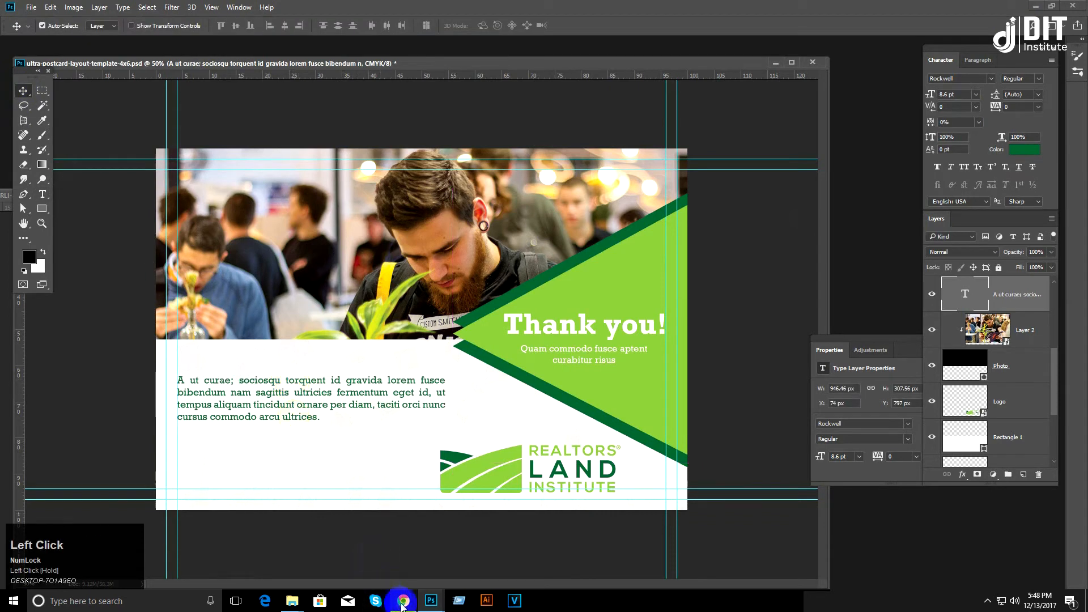
Step: Check the reference image and enlarge the words "sociosqu torquent id gravida" in the postcard paragraph to 14 pt
mouse_move(435, 606)
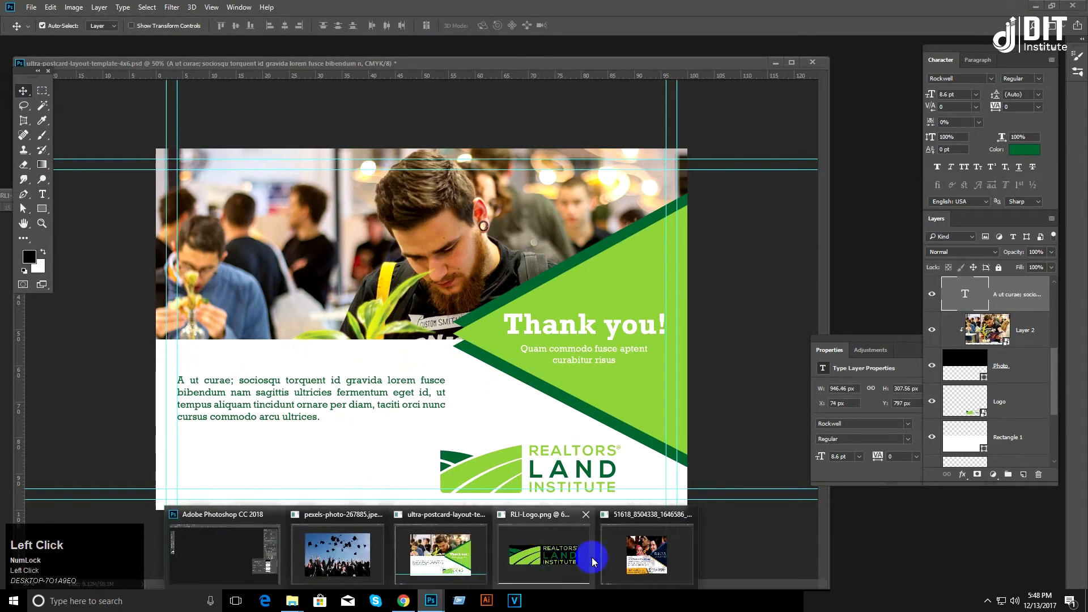
click(633, 559)
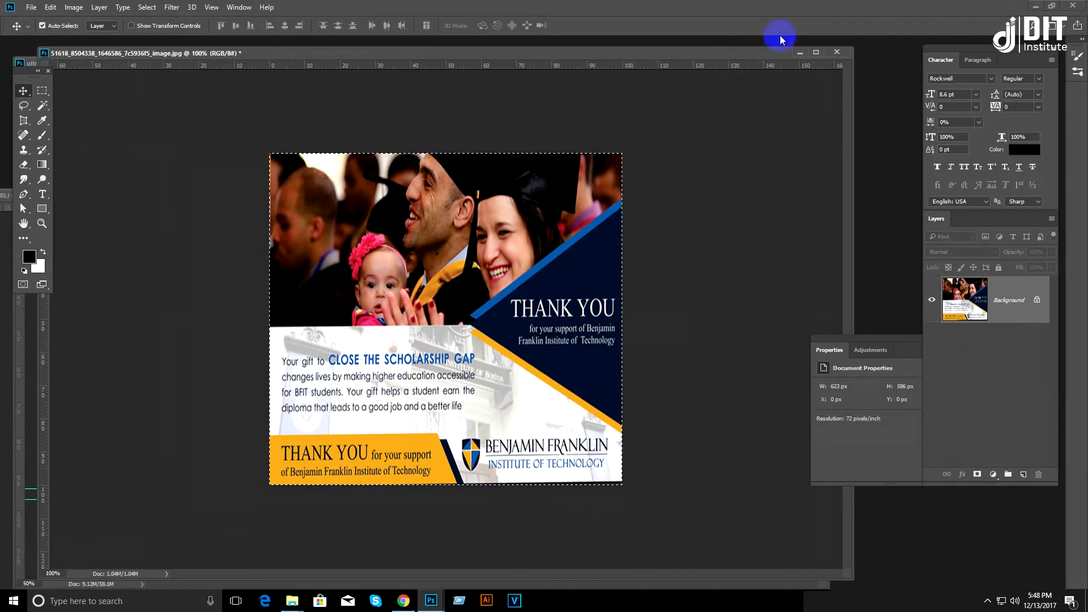
click(800, 52)
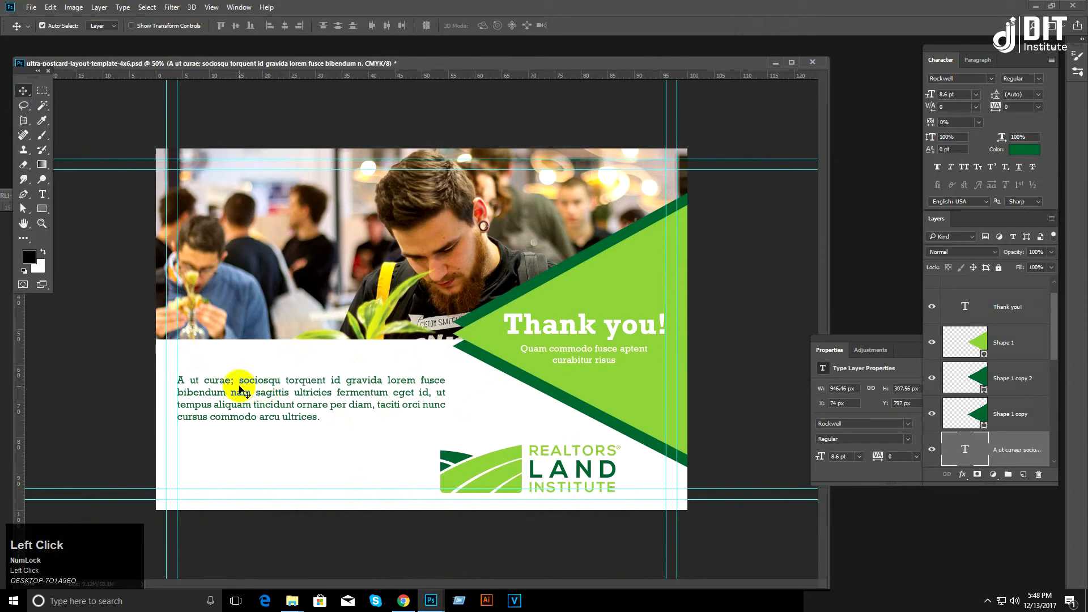
click(42, 194)
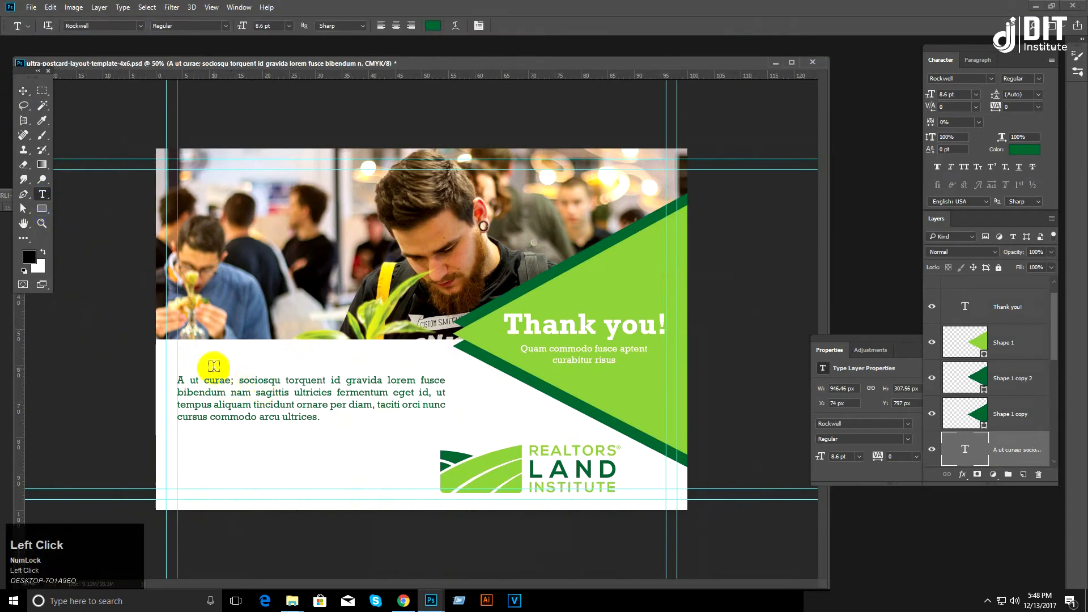
drag(241, 380, 385, 380)
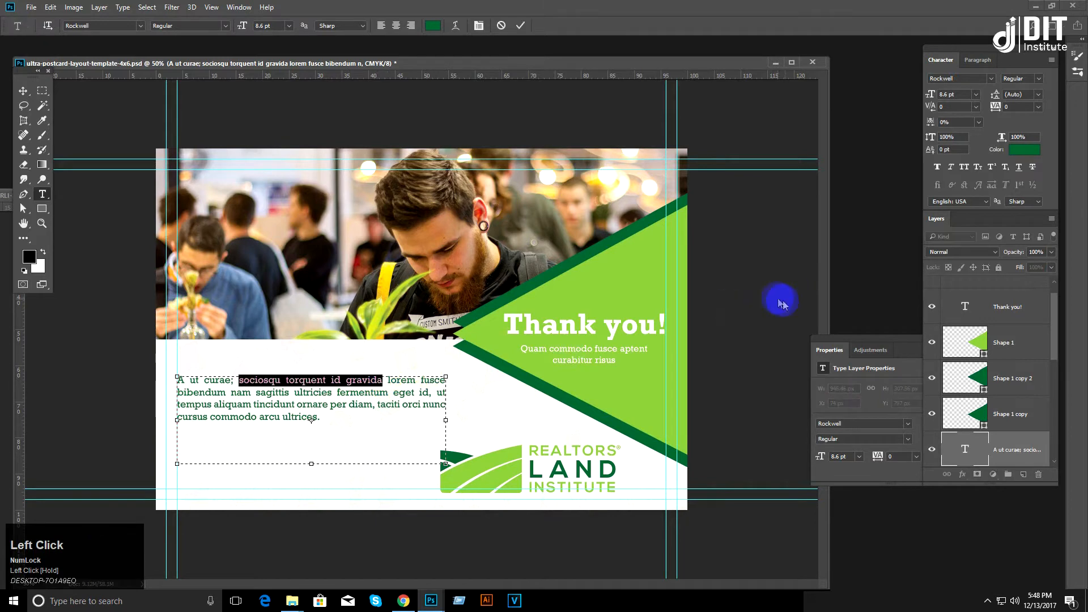
click(975, 94)
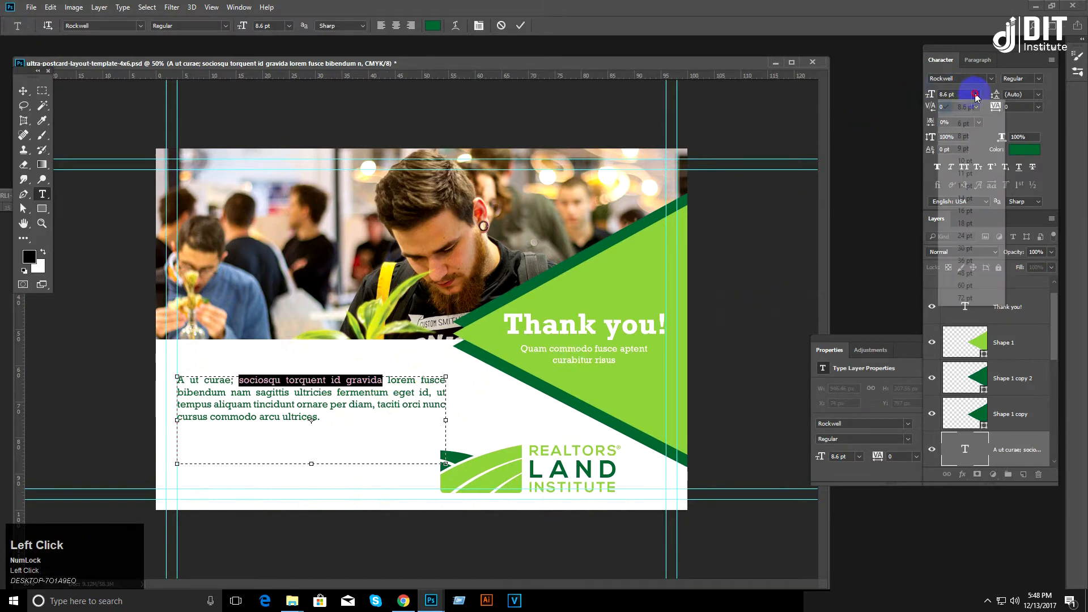
click(979, 224)
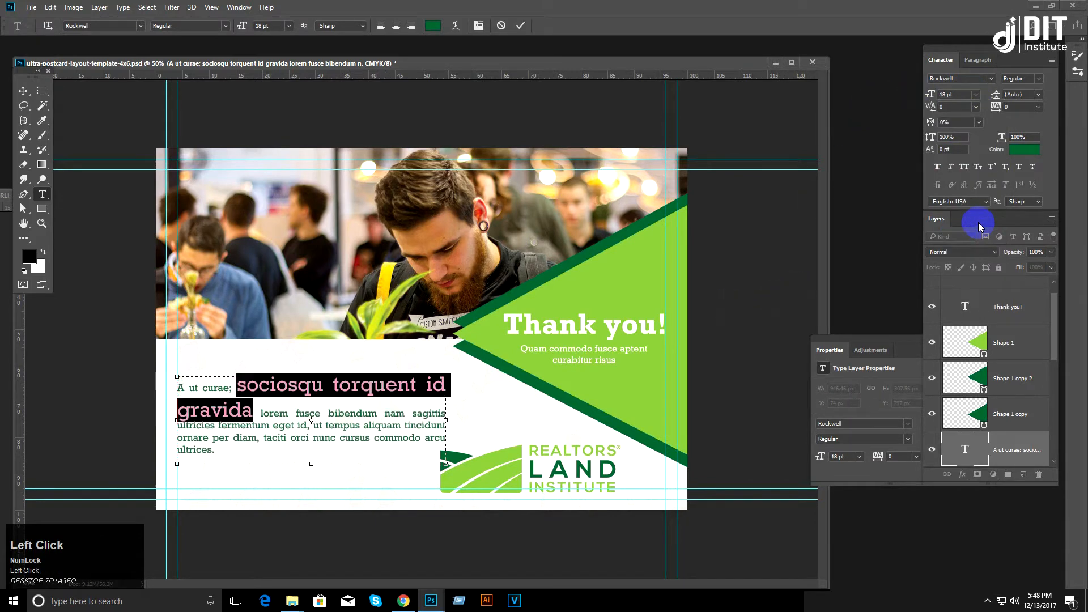
click(975, 94)
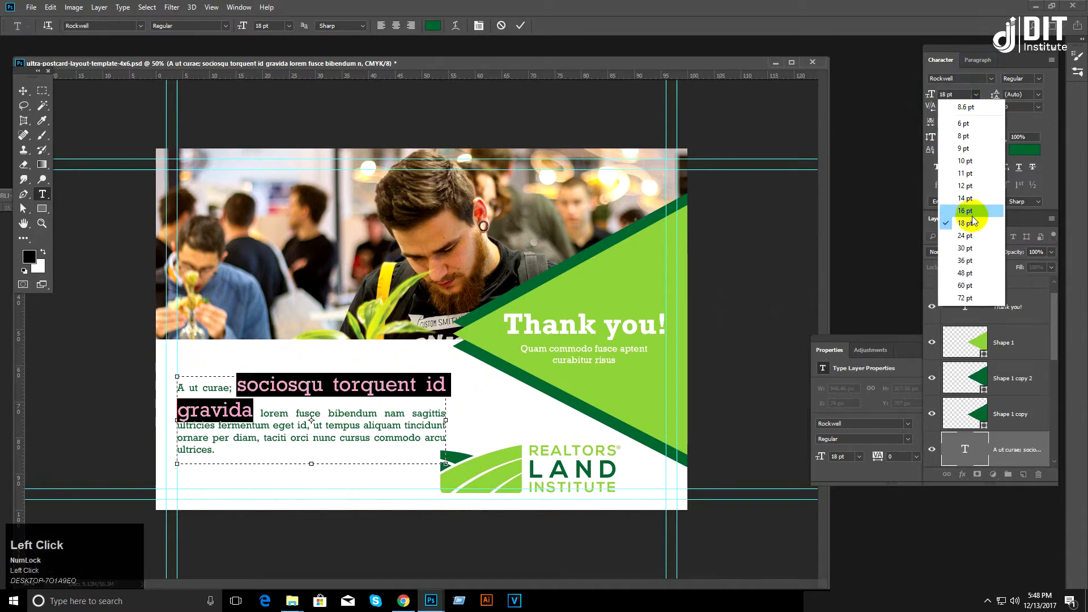
click(972, 216)
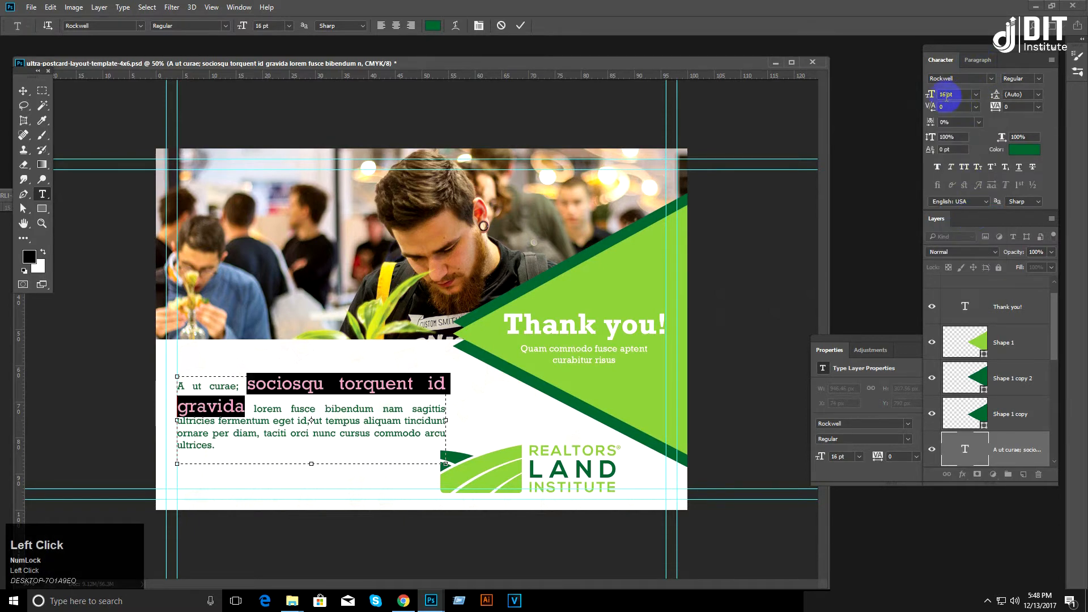
text(14)
key(Return)
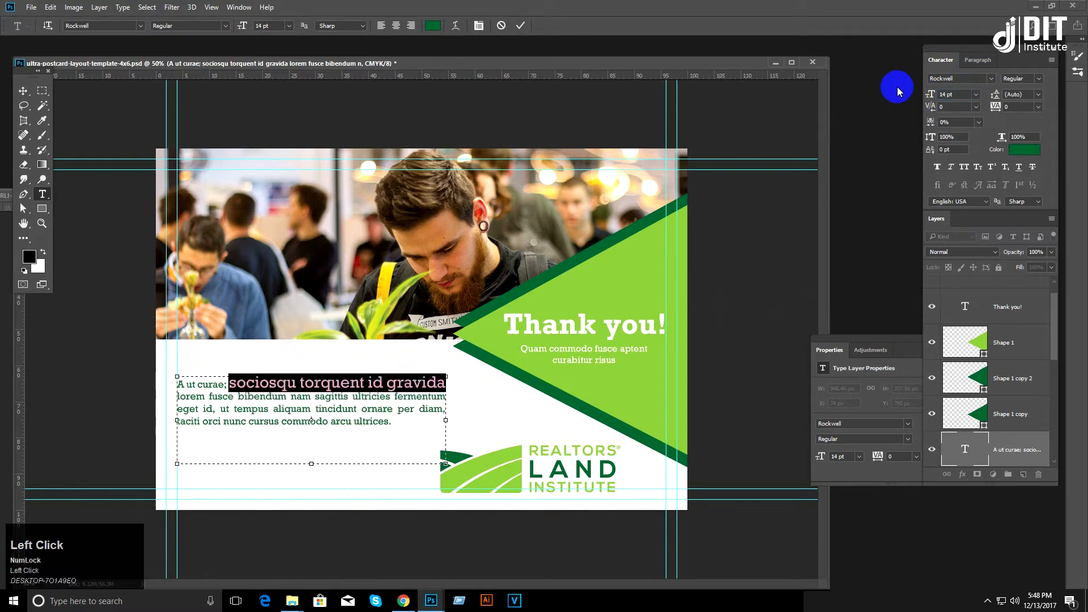
Step: Format the enlarged phrase in all caps at 12 pt and delete its last word, "gravida"
click(965, 168)
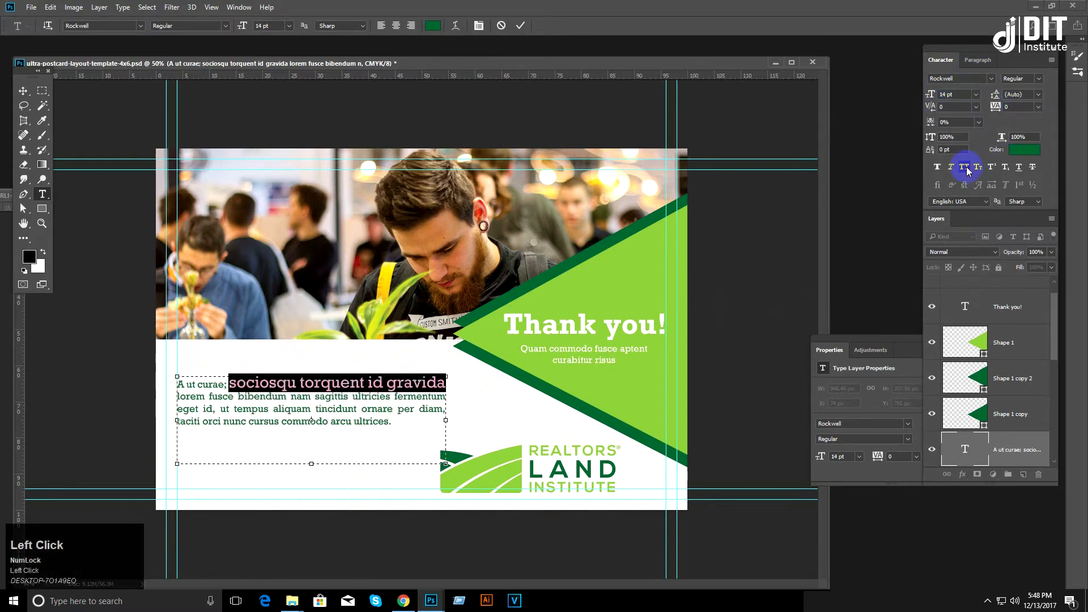
click(945, 94)
text(12)
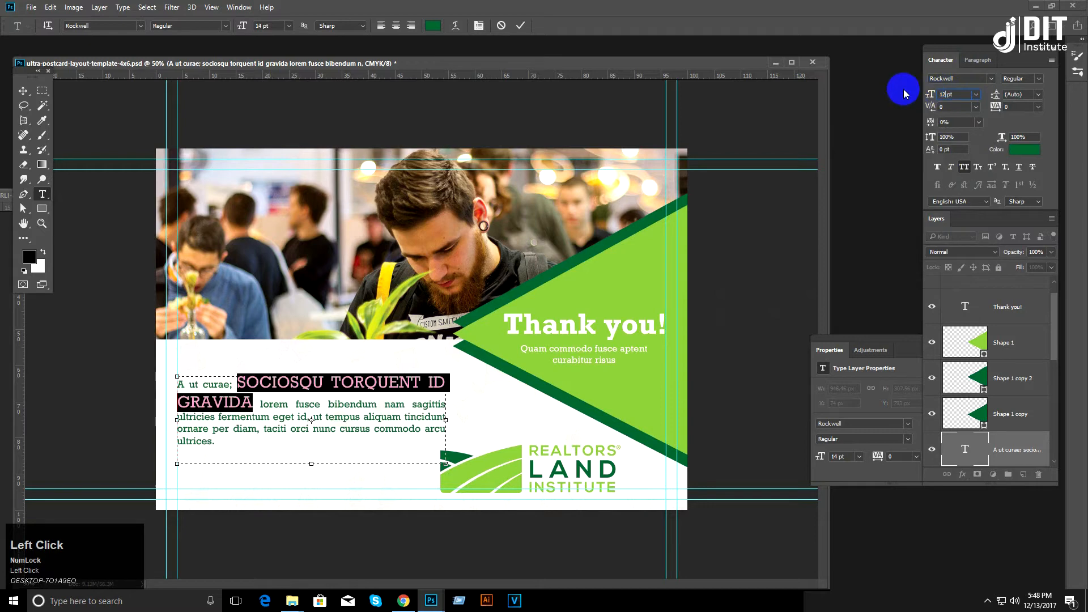
key(Return)
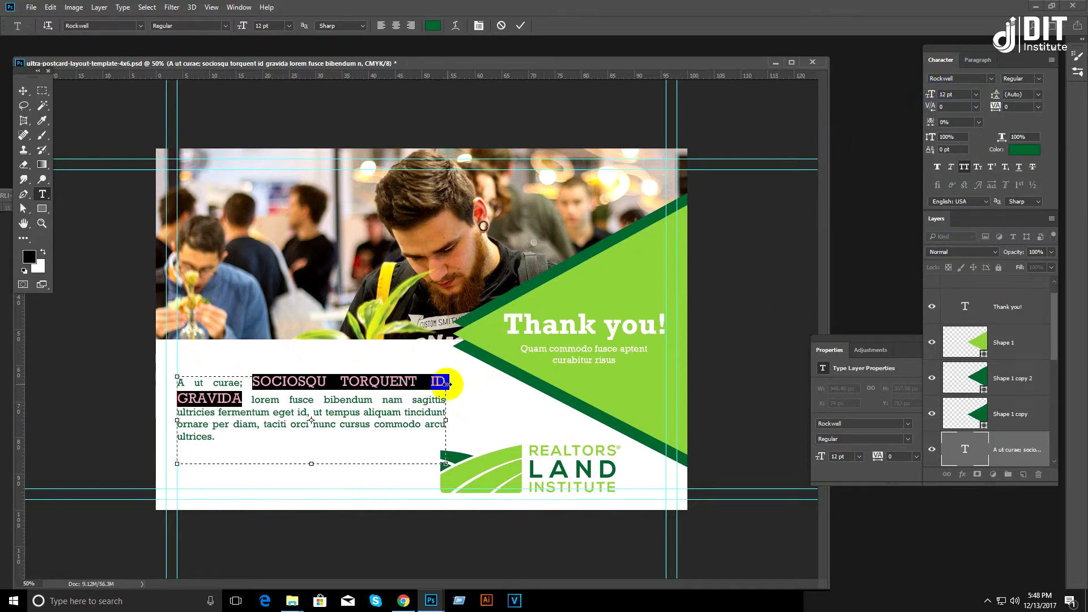
drag(243, 403, 180, 401)
key(BackSpace)
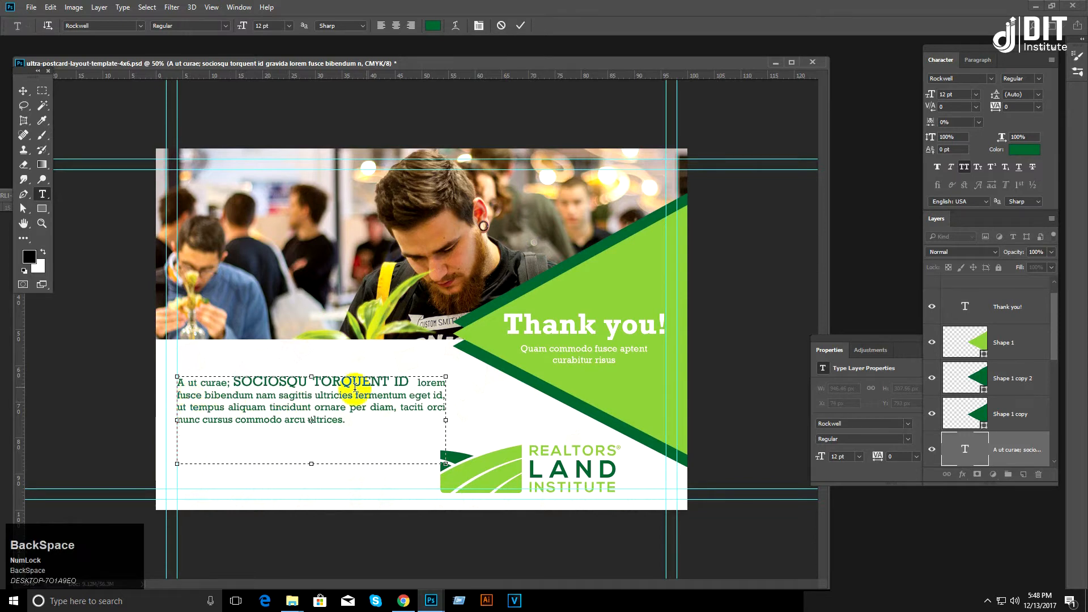
drag(417, 381, 244, 383)
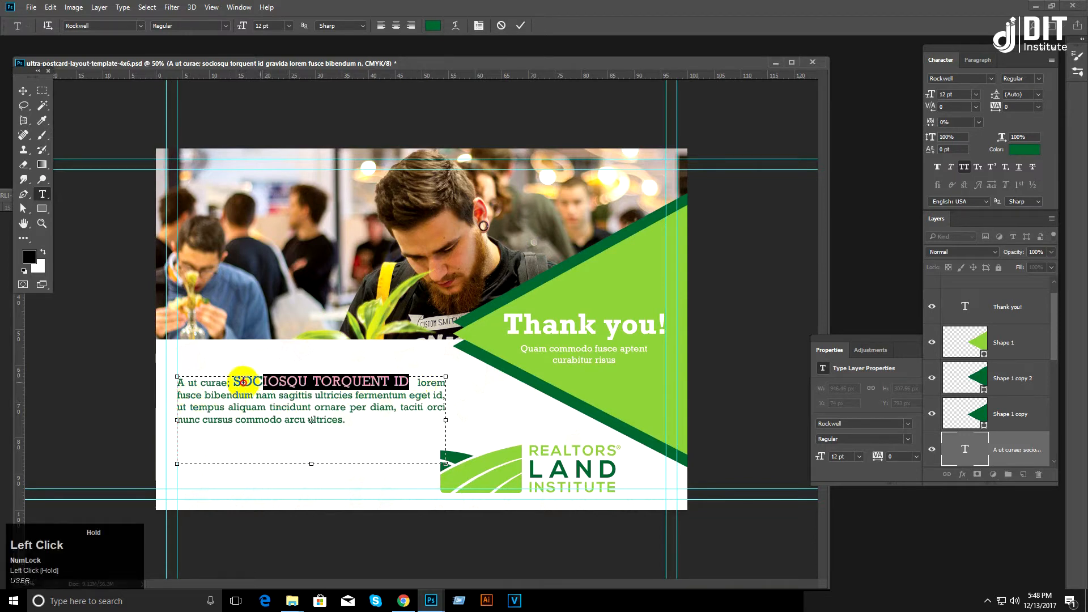
click(1022, 152)
click(495, 459)
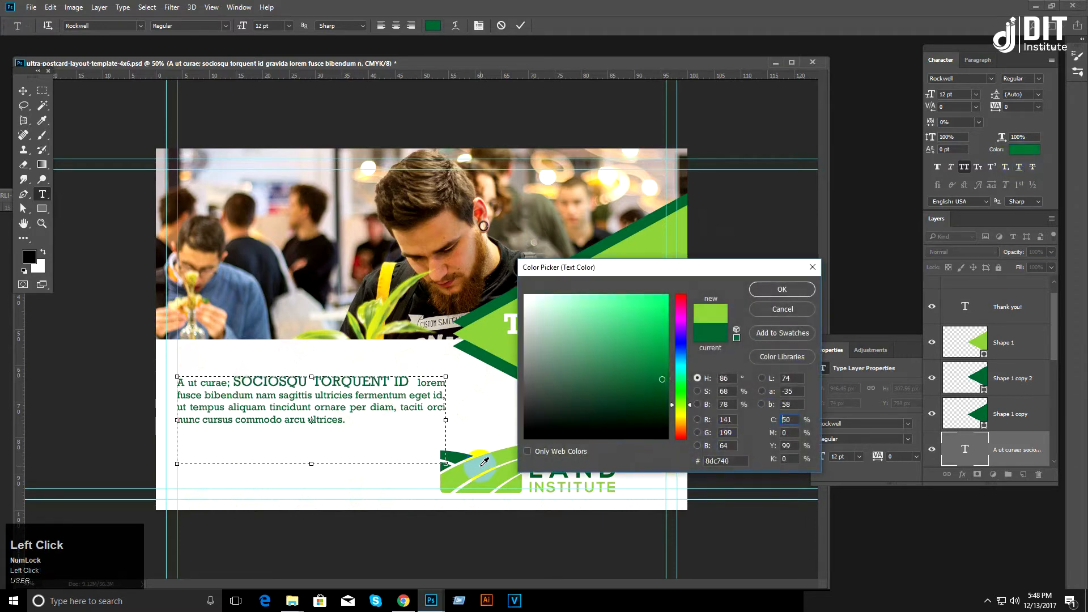
click(535, 419)
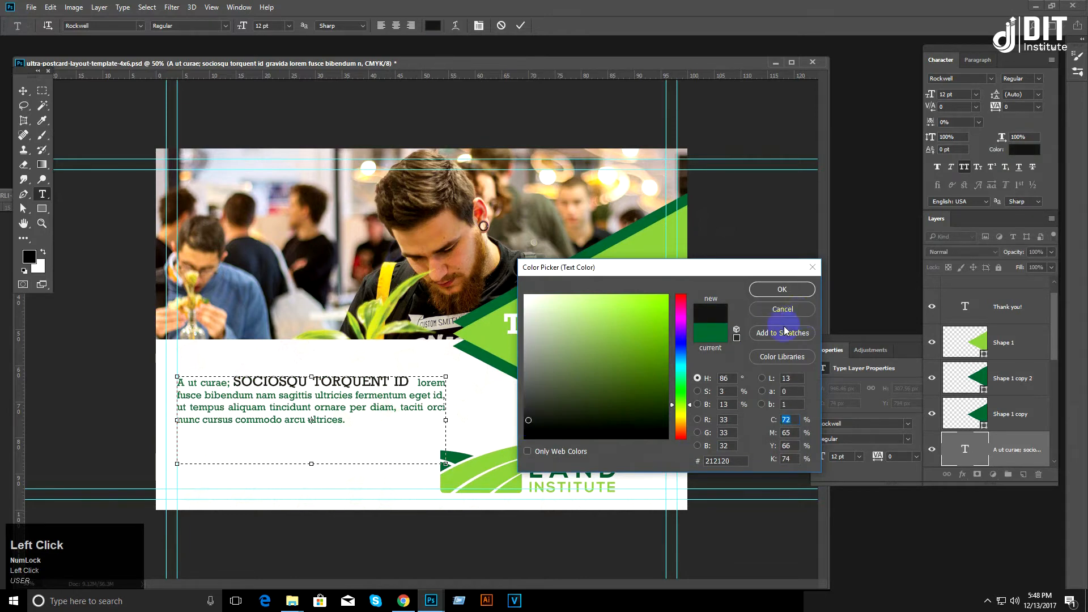
click(778, 291)
Step: Set the text colour of the whole Lorem Ipsum paragraph to dark grey 353736
click(24, 90)
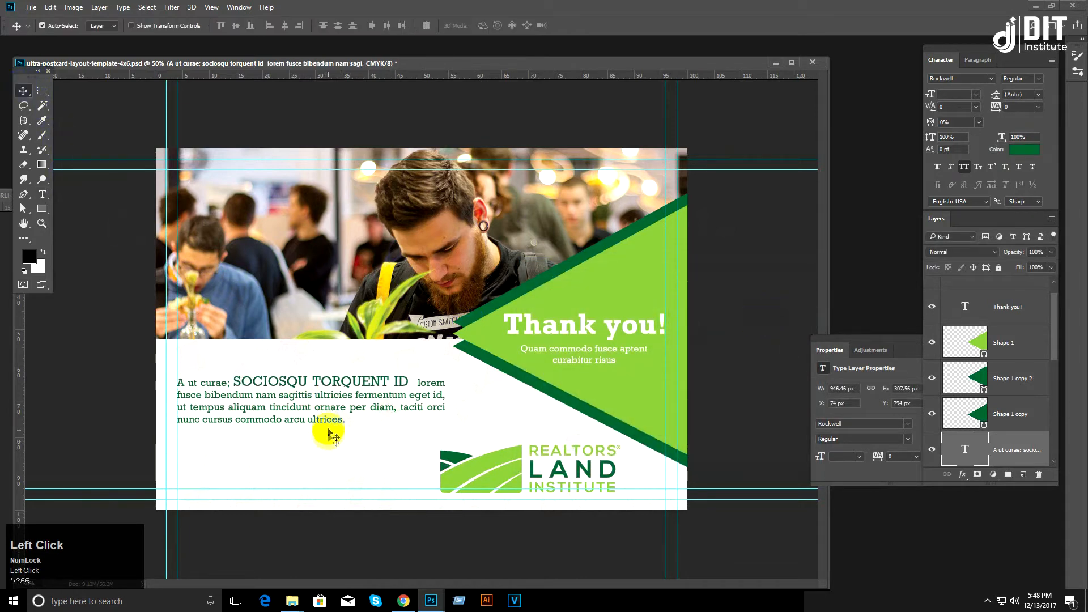
right_click(332, 408)
click(1038, 135)
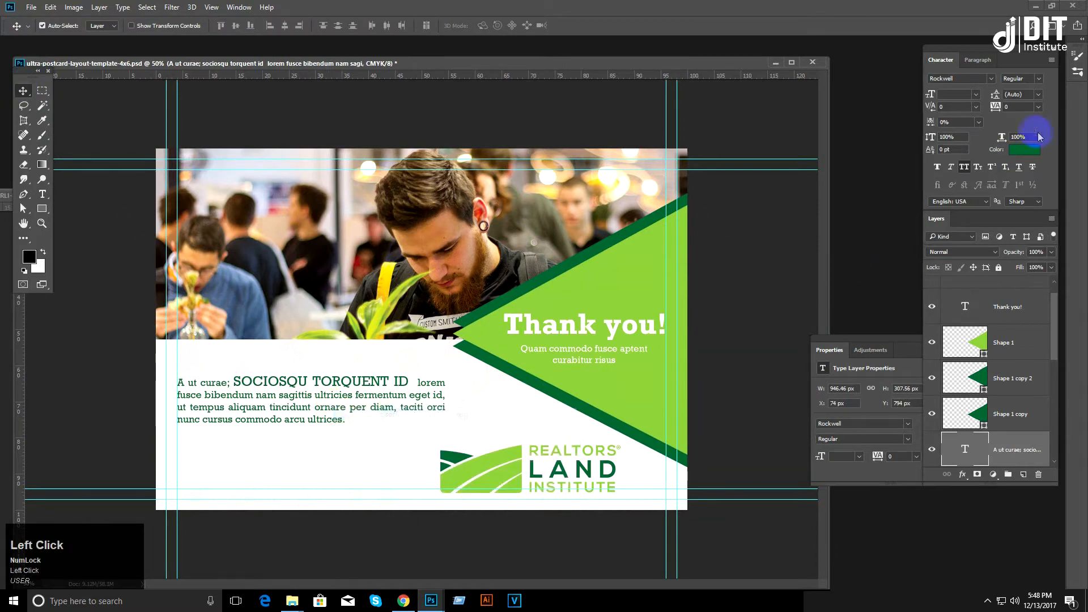
click(1030, 152)
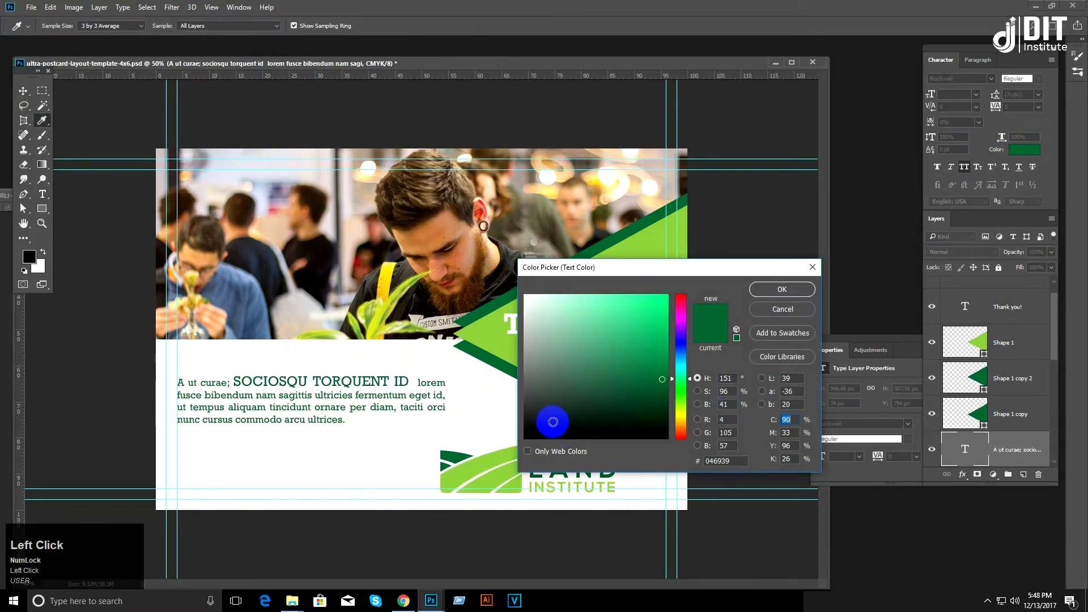
click(527, 417)
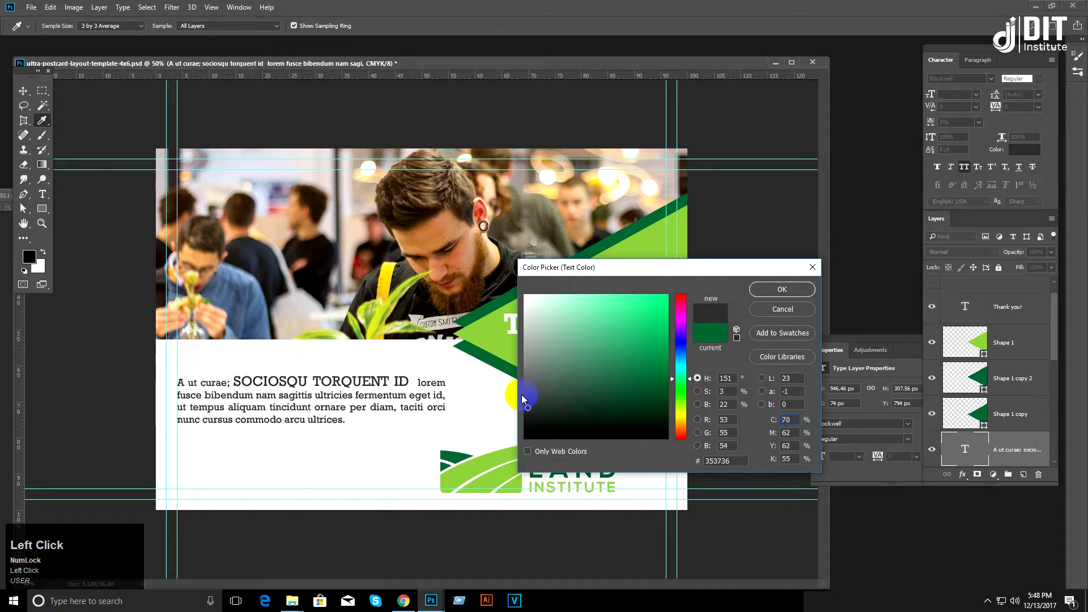
click(785, 290)
Step: Recolour the words "SOCIOSQU TORQUENT ID" in the paragraph to the dark green 046939 sampled from the triangle's border
click(47, 197)
drag(234, 382, 414, 377)
click(1003, 149)
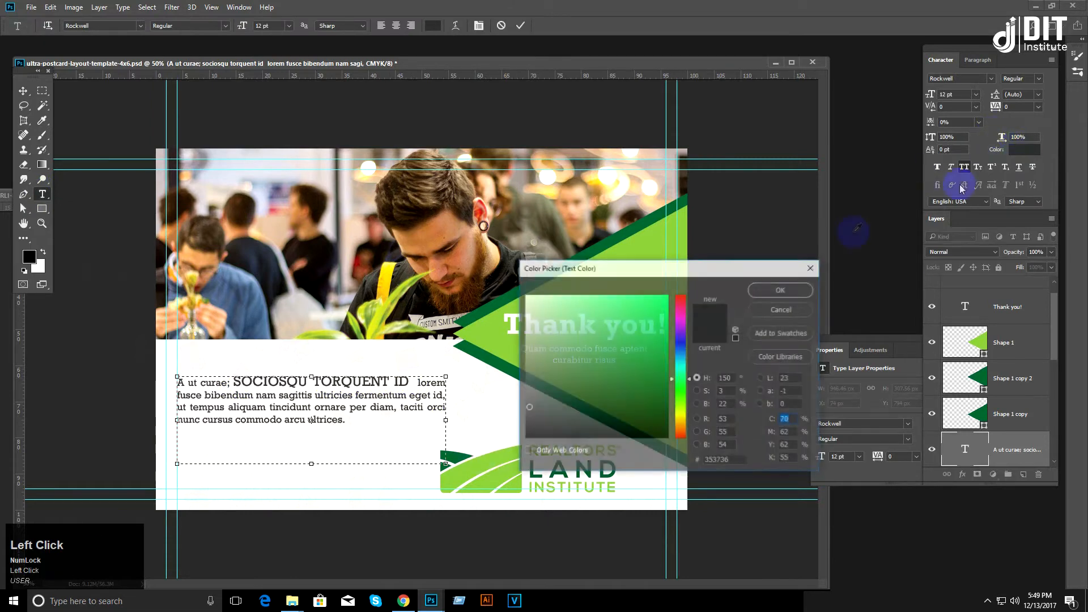
click(501, 297)
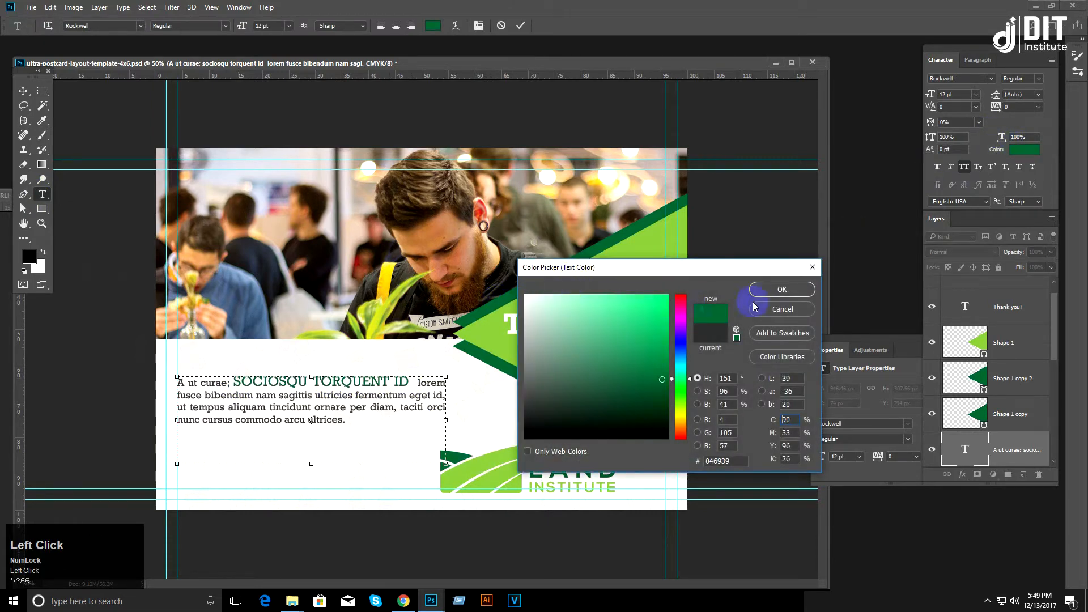
click(782, 289)
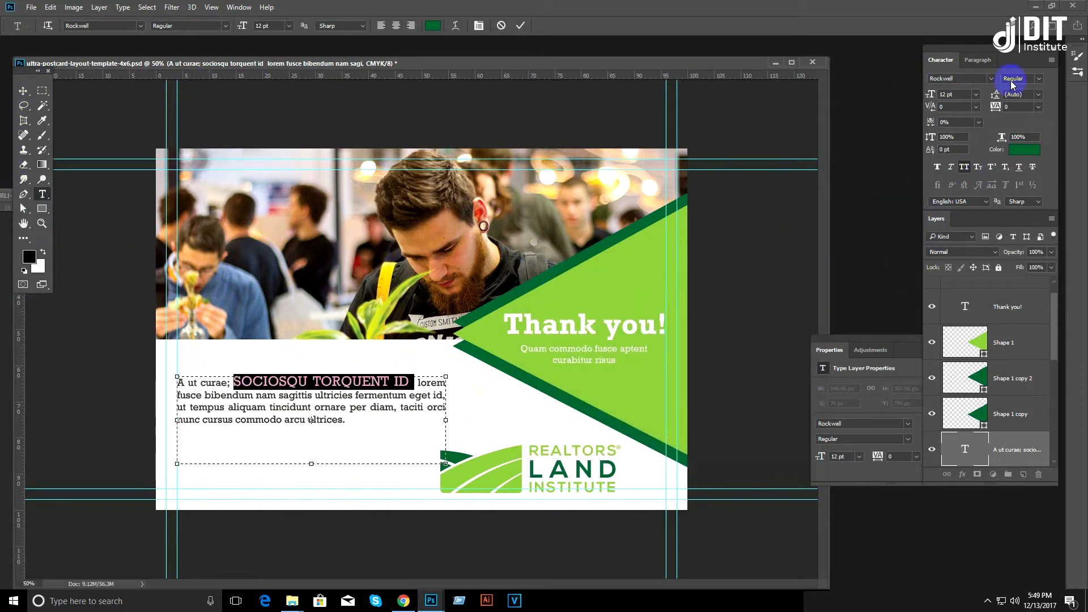
Step: Set the green phrase "SOCIOSQU TORQUENT ID" to the Bold style and finish editing the paragraph
click(1039, 79)
click(1031, 113)
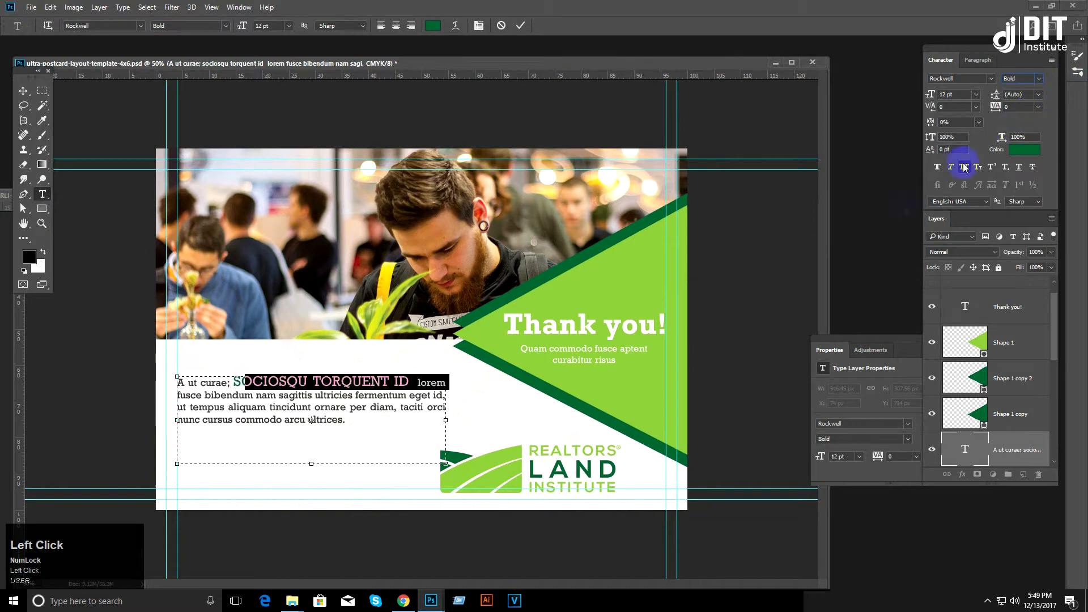
click(23, 90)
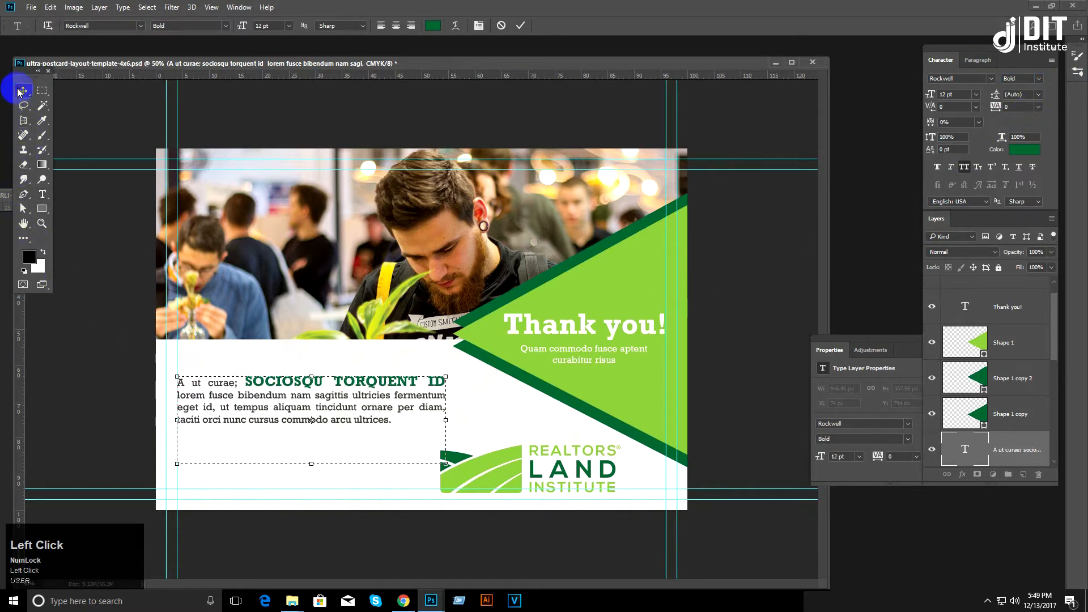
click(484, 413)
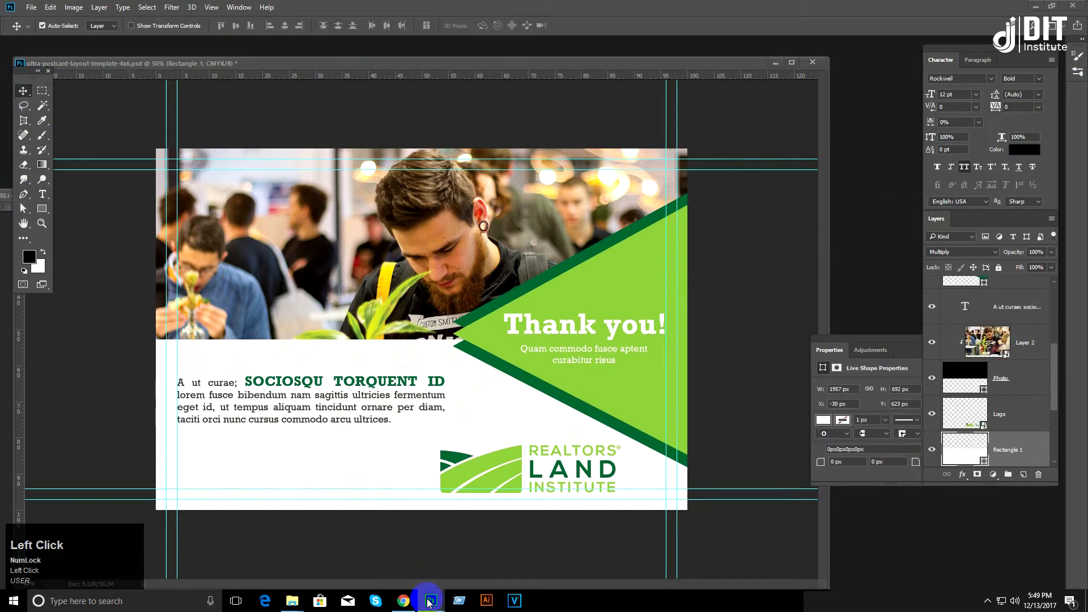
Step: Check the reference image and draw a rectangle about 908 by 312 px over the postcard's lower-left corner, extending past its edges
mouse_move(431, 600)
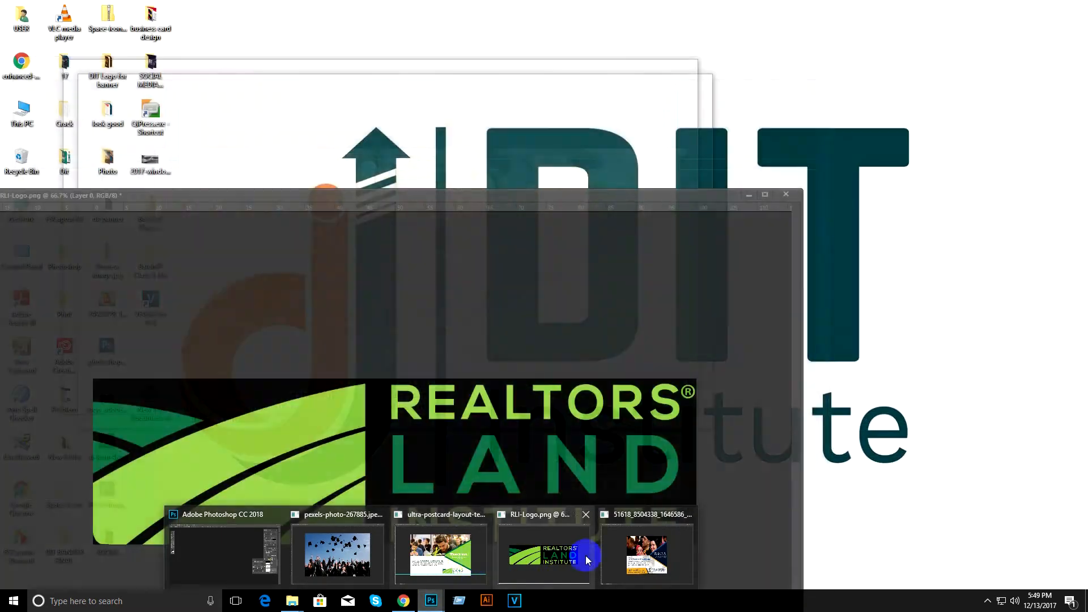
click(627, 554)
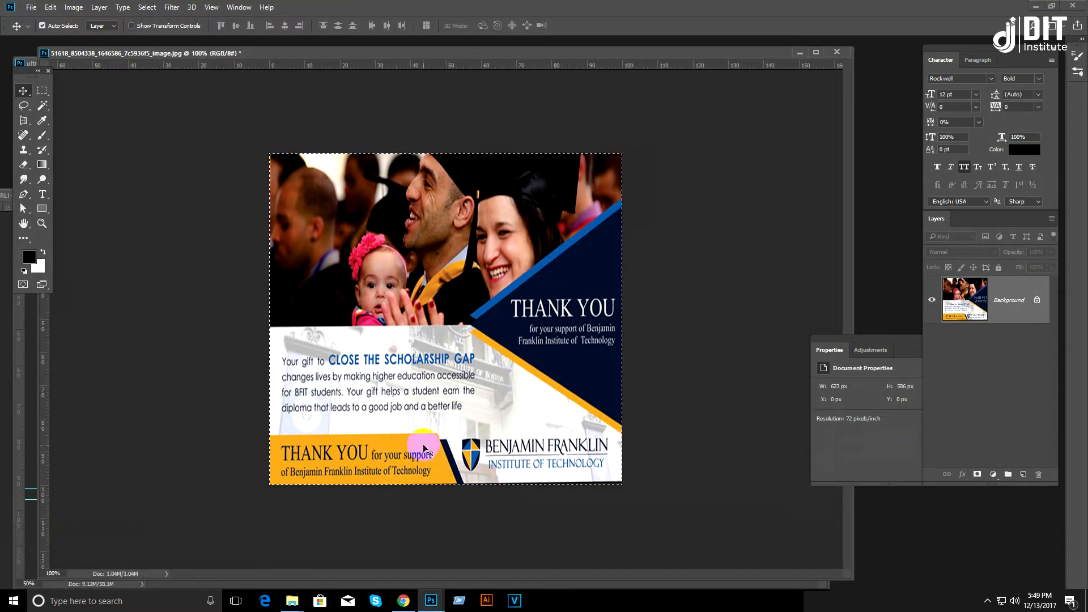
click(798, 52)
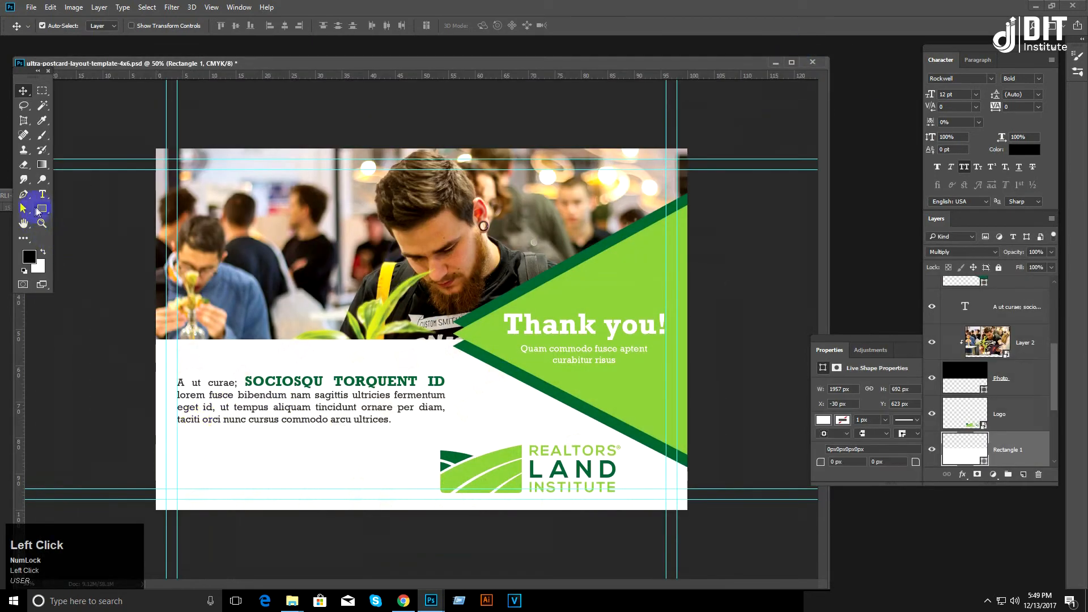
click(39, 210)
mouse_move(145, 449)
mouse_down()
mouse_move(340, 530)
mouse_move(402, 536)
mouse_up()
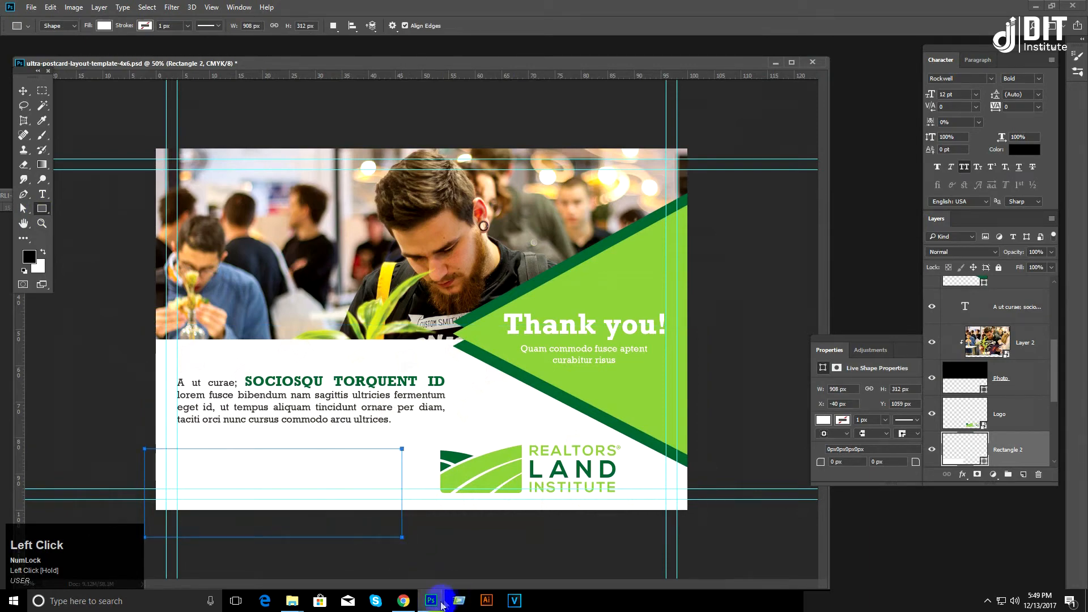
Step: Slant the new rectangle's right edge by moving its lower-right corner point outward, making the shape about 998 px wide
mouse_move(443, 604)
mouse_move(652, 579)
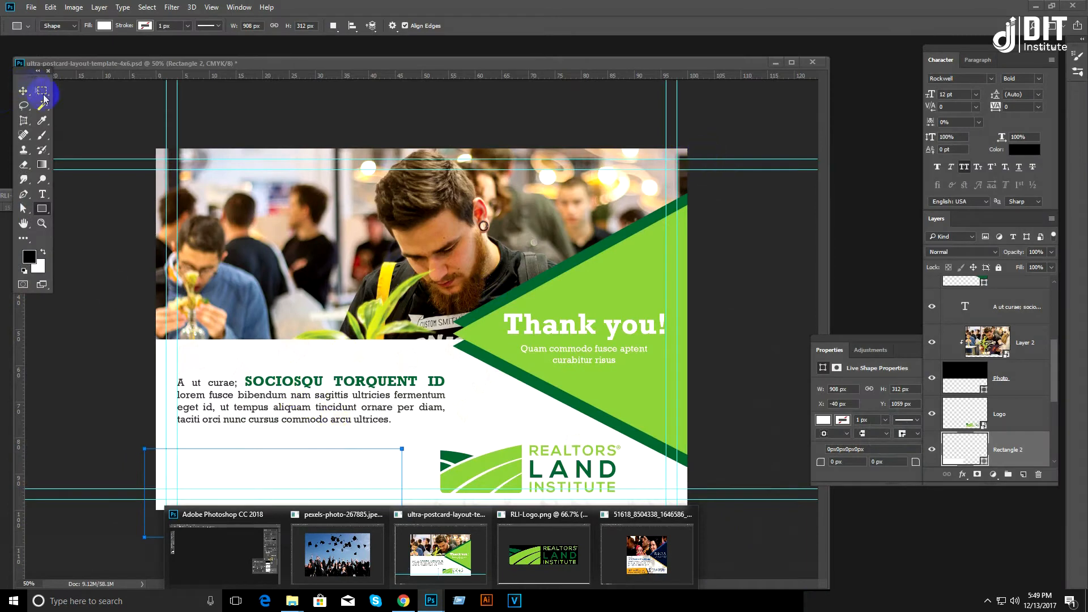
click(22, 92)
click(25, 213)
drag(416, 562, 408, 546)
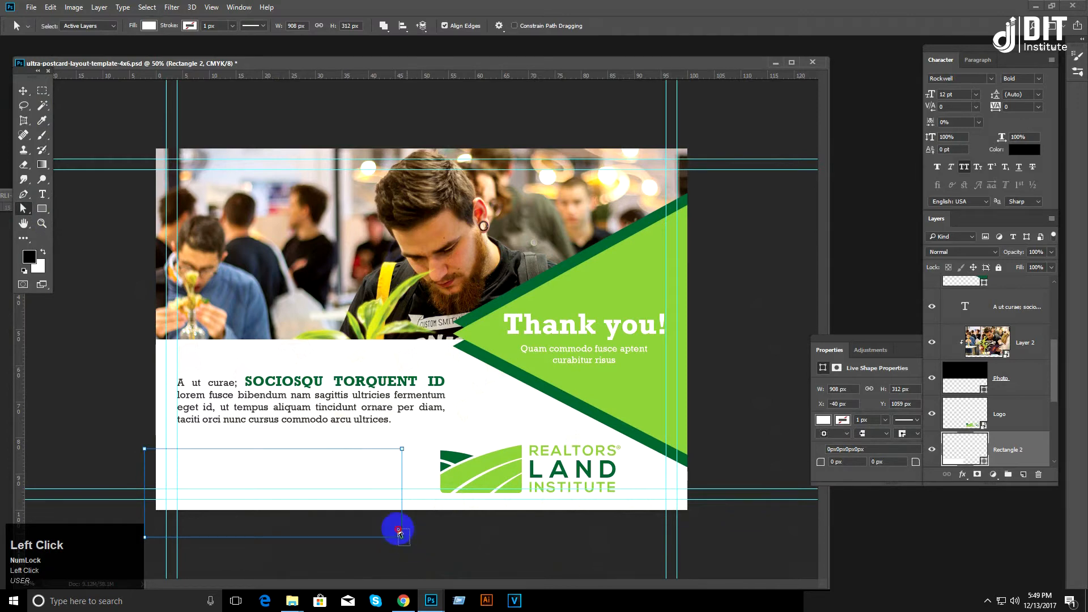
drag(396, 531, 397, 533)
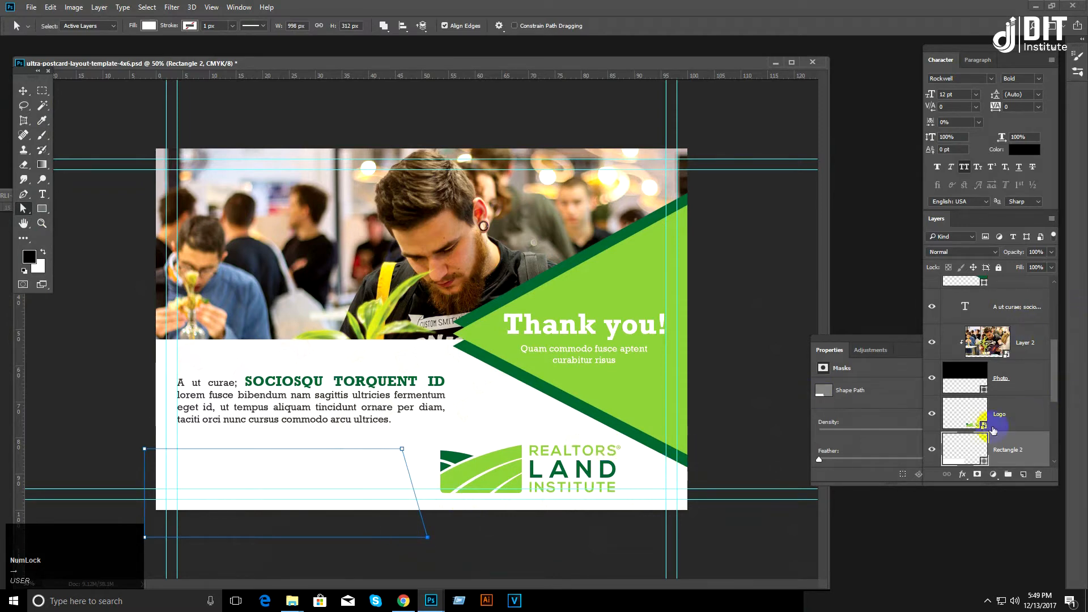
Step: Fill the slanted banner shape with the dark green sampled from the large triangle's border
double_click(965, 448)
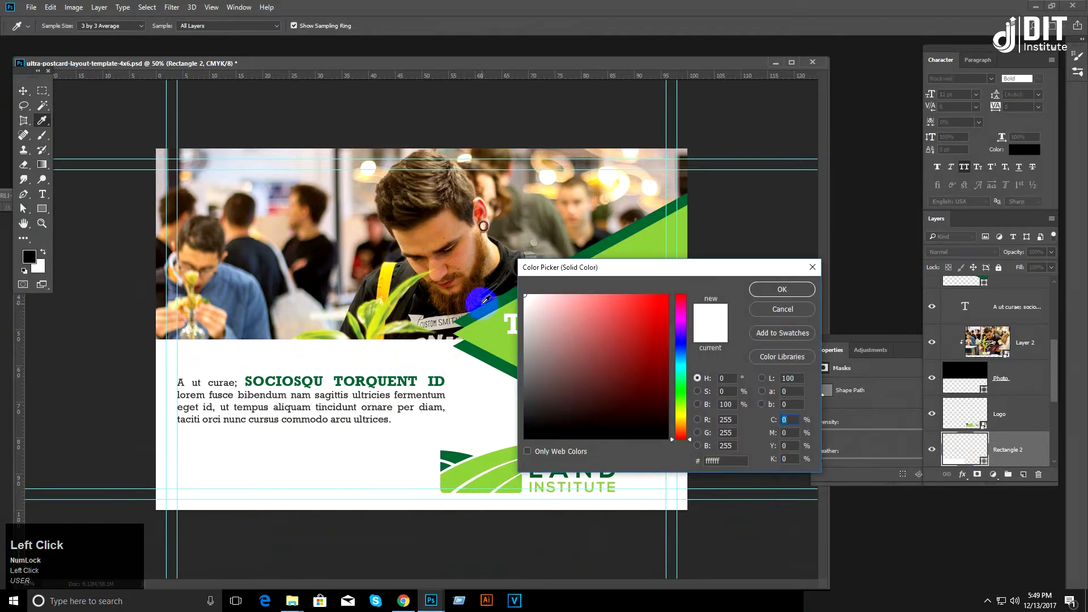
click(486, 299)
click(780, 289)
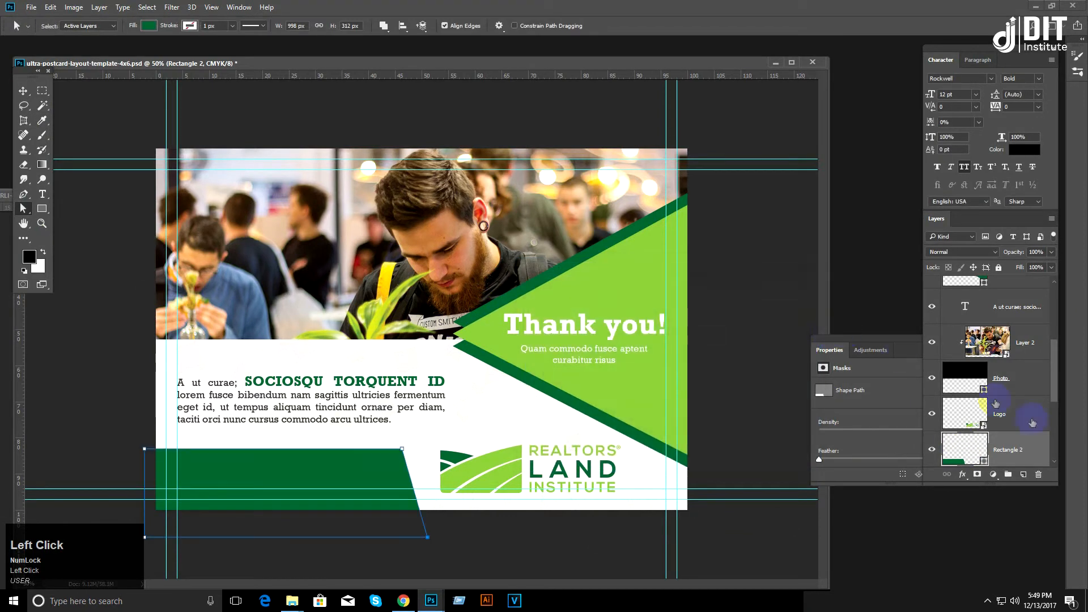
key(ctrl+j)
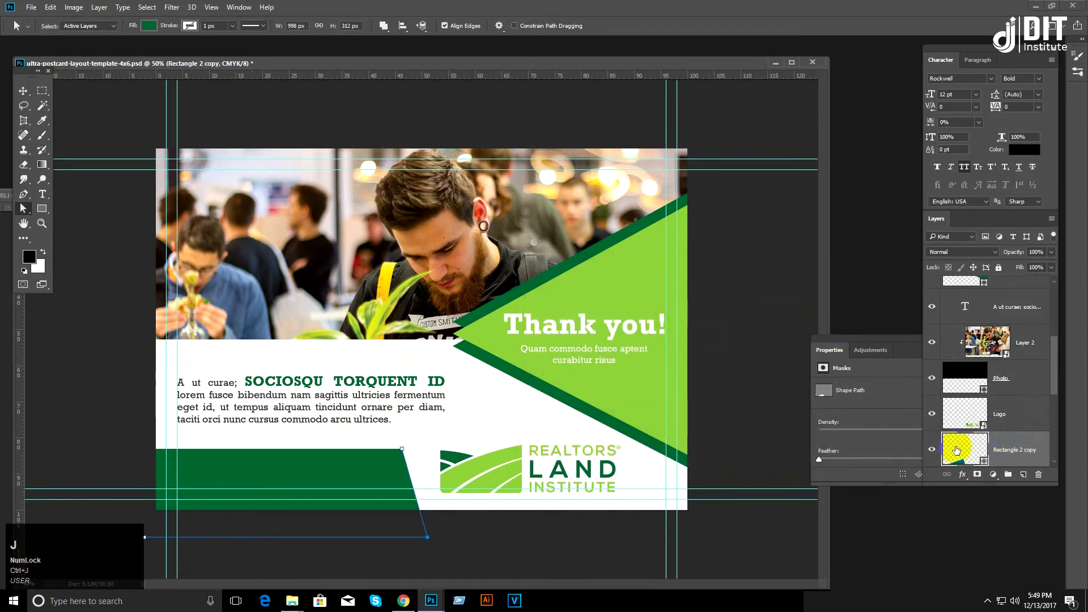
click(23, 91)
drag(351, 476, 304, 471)
double_click(958, 457)
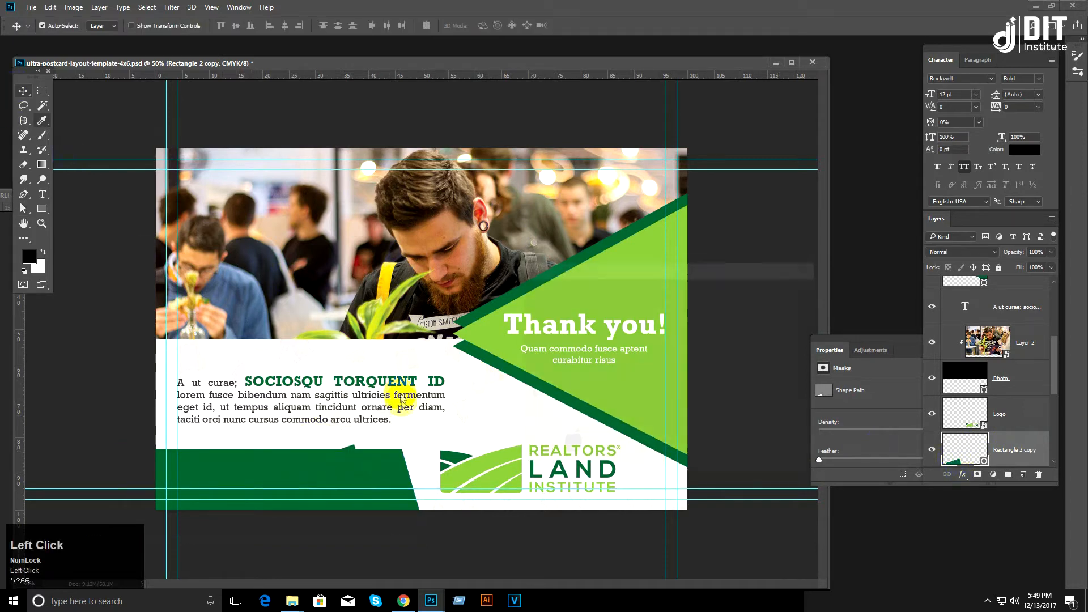
click(491, 342)
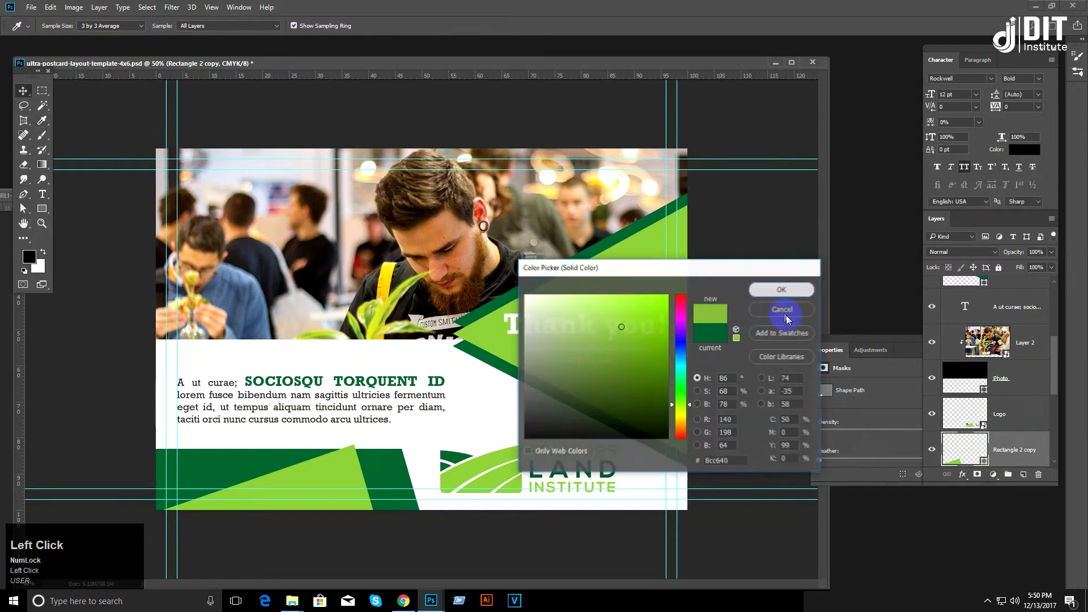
click(782, 289)
key(Delete)
Step: Duplicate the dark green banner, fill the copy with the triangle's light green, and nudge it left to expose a dark edge
scroll(1000, 438, down, 2)
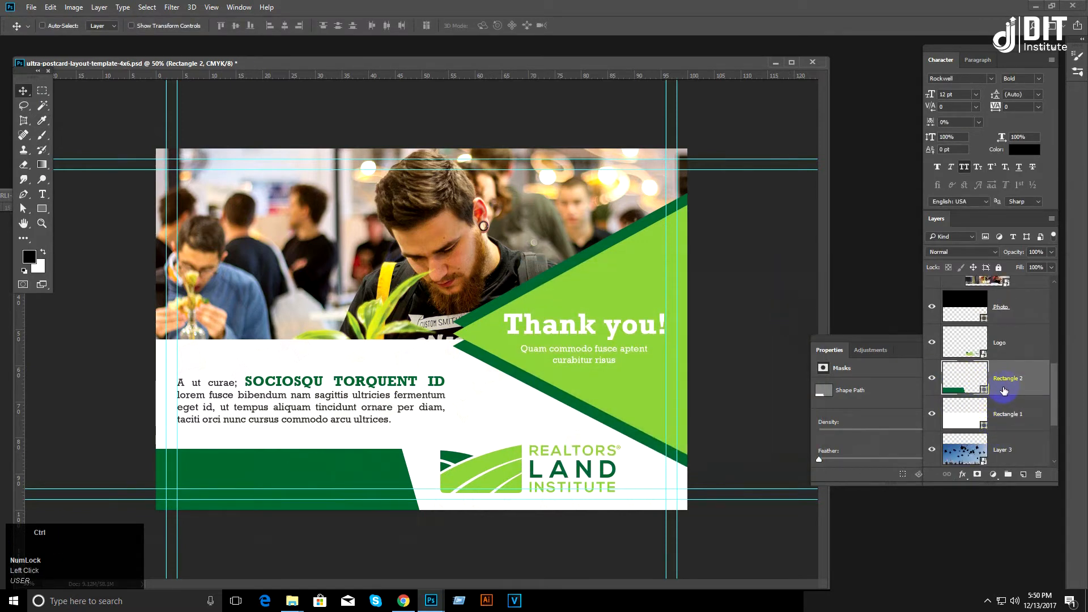
key(ctrl+j)
double_click(975, 380)
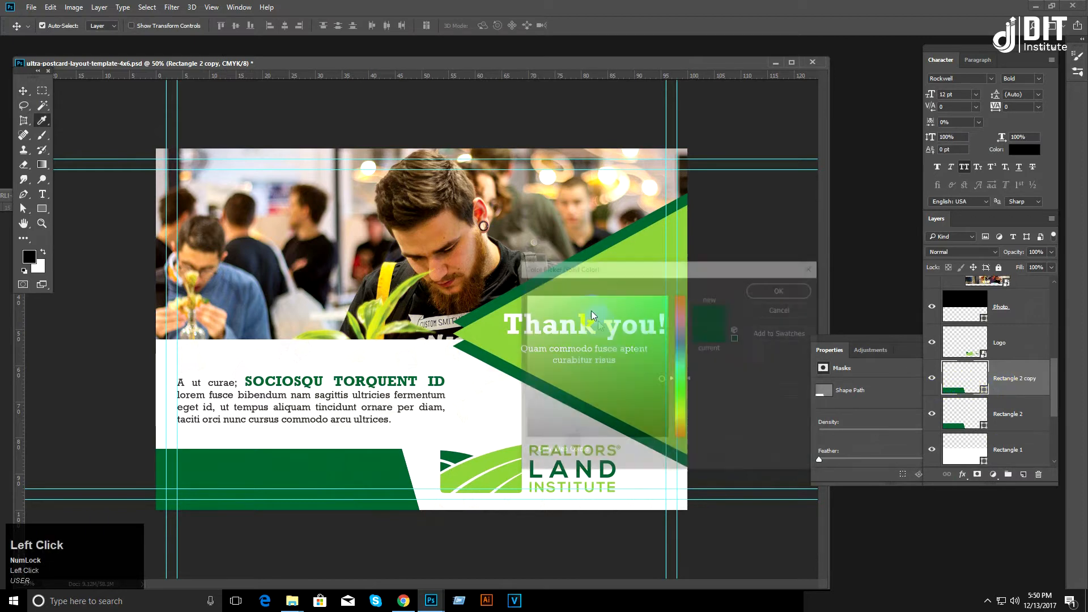
click(645, 243)
click(753, 290)
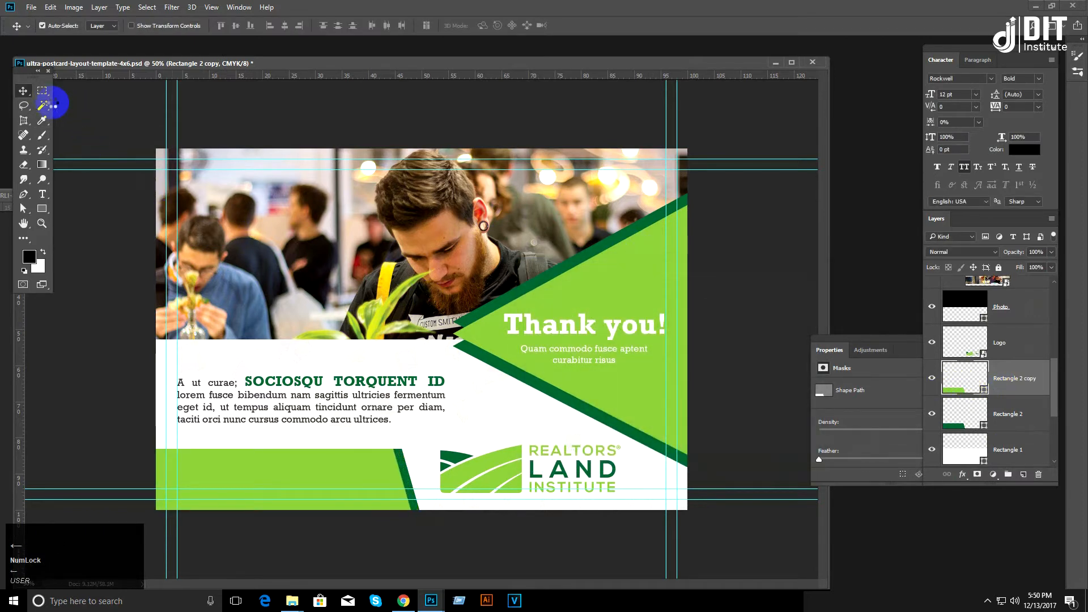
Step: Check the banner in the reference image and nudge the postcard's dark green banner shape, Rectangle 2, slightly down
click(431, 601)
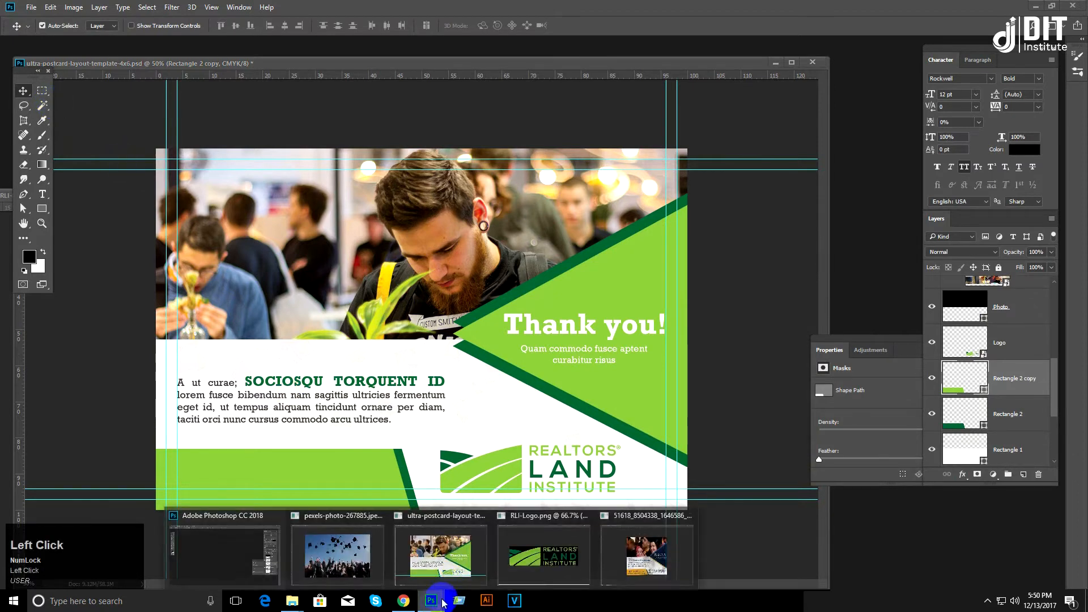
click(623, 558)
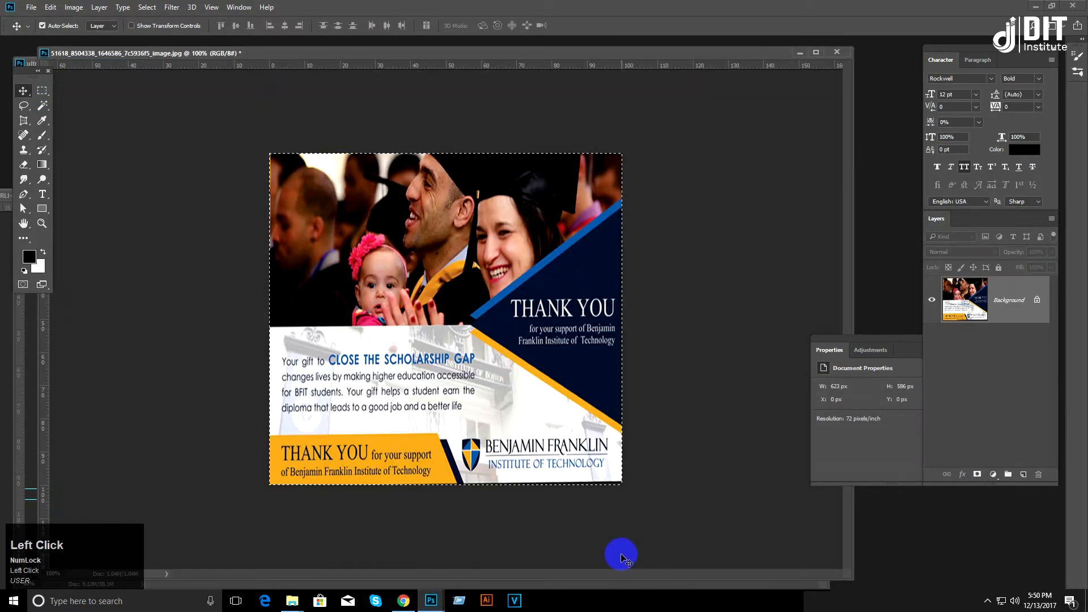
click(800, 52)
right_click(407, 477)
click(433, 501)
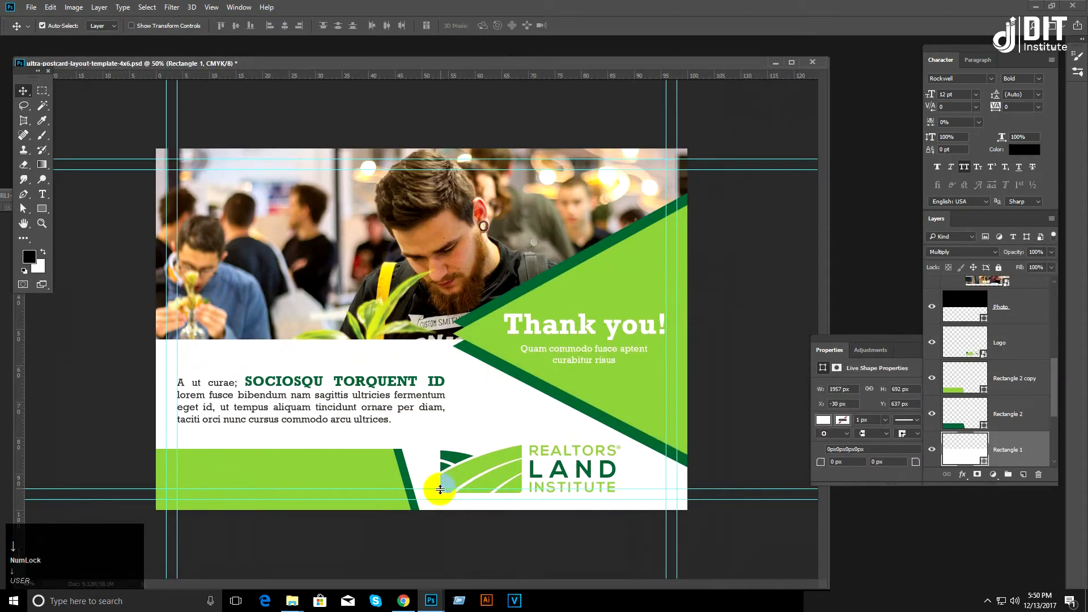
click(998, 419)
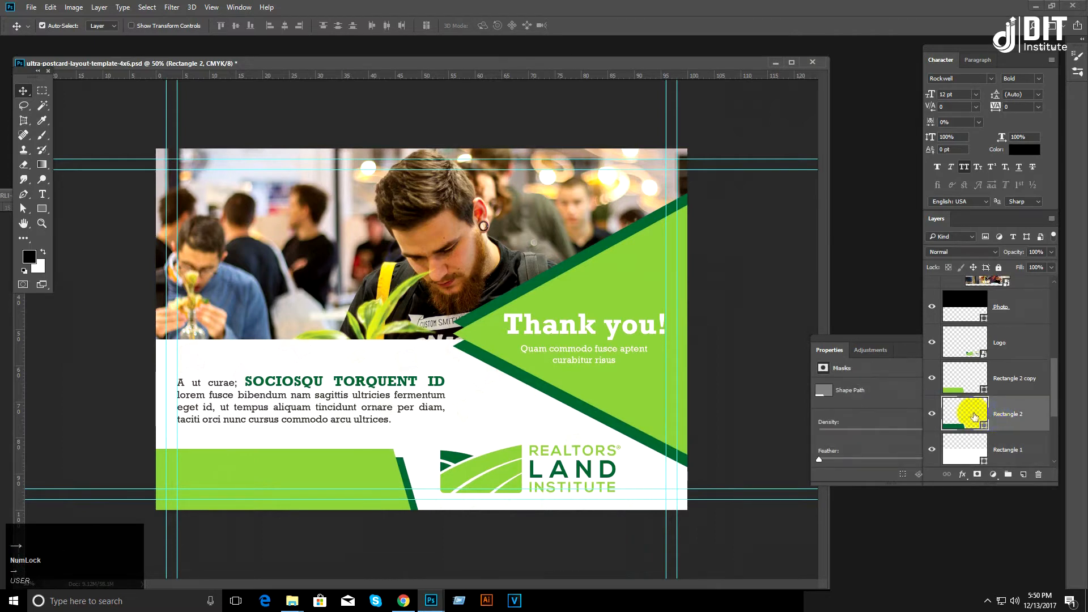
Step: Scale the Realtors Land Institute logo down proportionally around its centre to about 585 px wide
drag(710, 64, 686, 48)
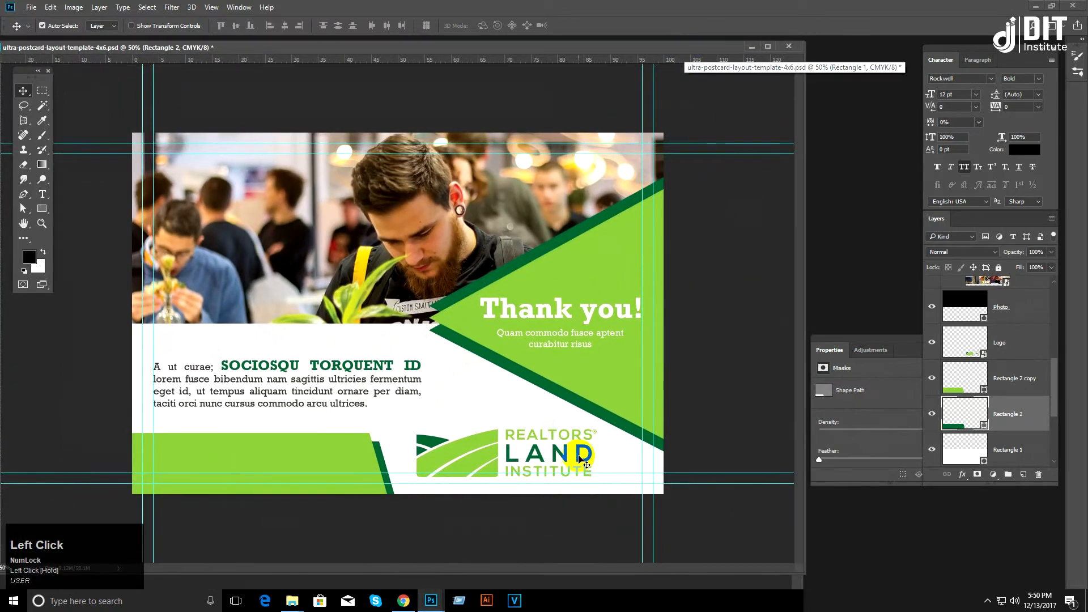
right_click(578, 458)
click(606, 464)
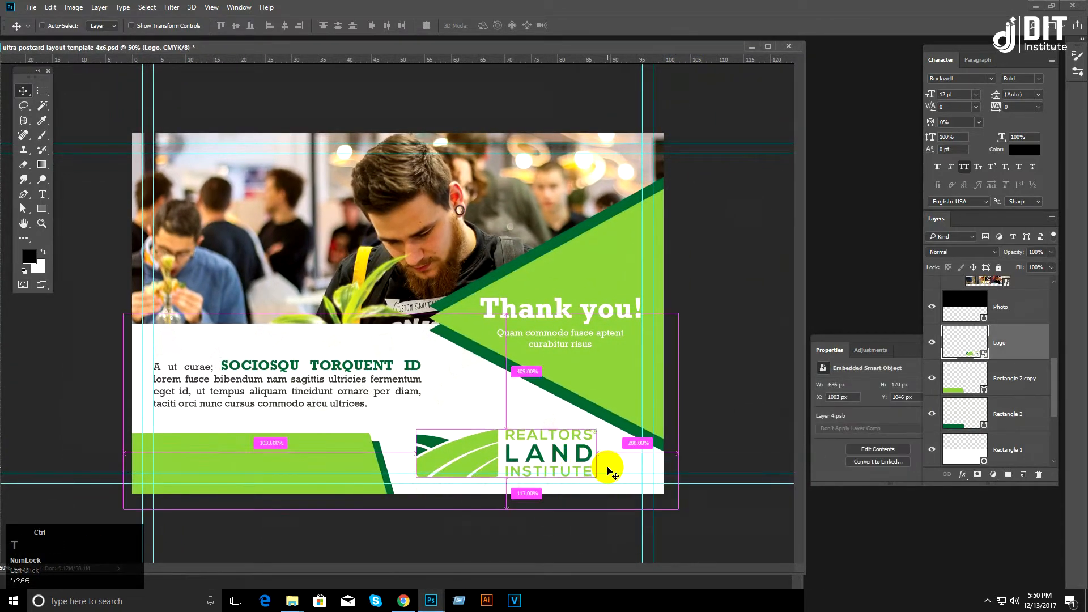
key(ctrl+t)
drag(596, 432, 590, 434)
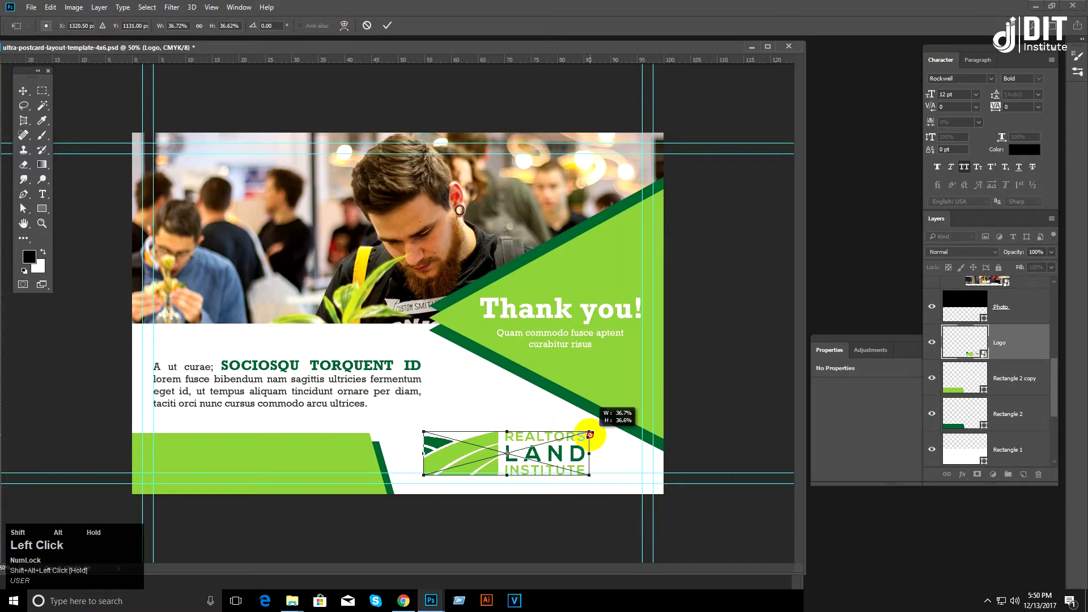
key(shift+Return)
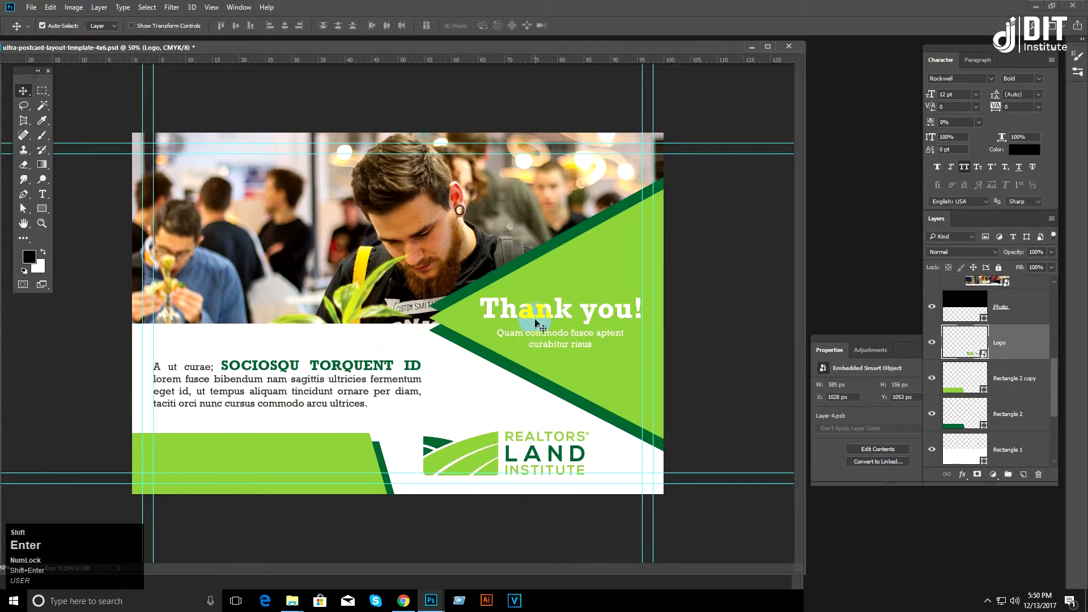
Step: Copy the "Thank you!" heading and the "Quam commodo fusce aptent curabitur risus" subtitle onto the slanted green banner
shift+right_click(540, 320)
shift+click(564, 323)
drag(540, 317, 212, 459)
shift+right_click(604, 338)
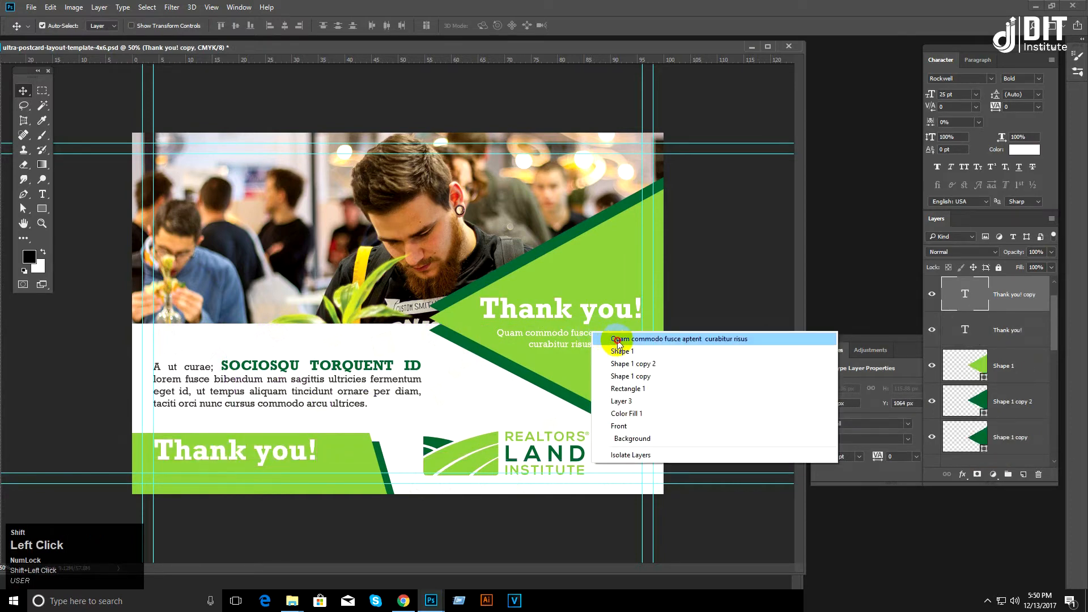
shift+click(619, 339)
drag(590, 335, 253, 469)
key(shift+t)
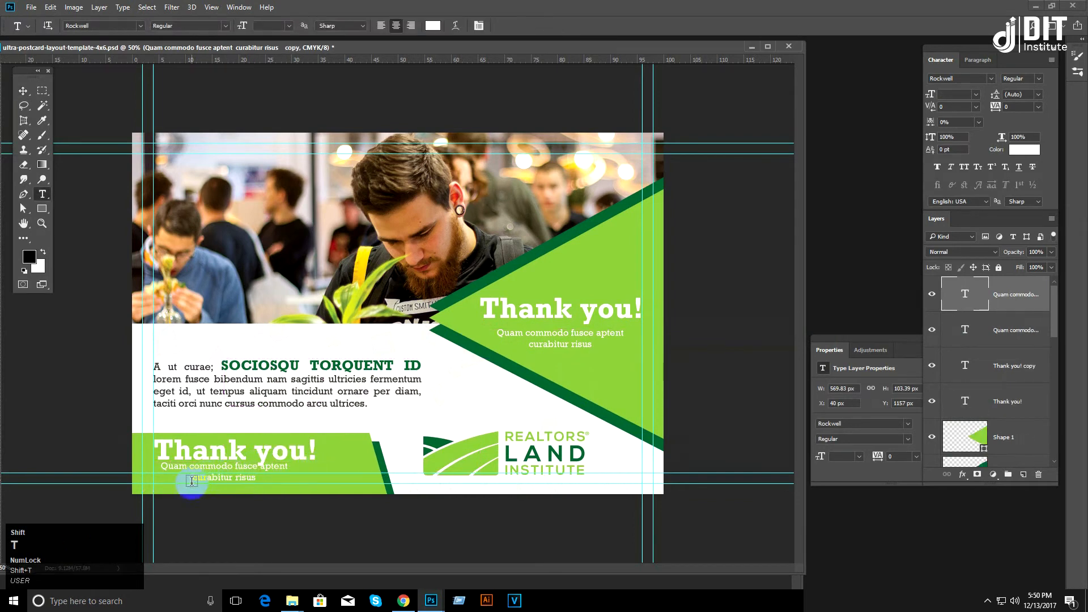
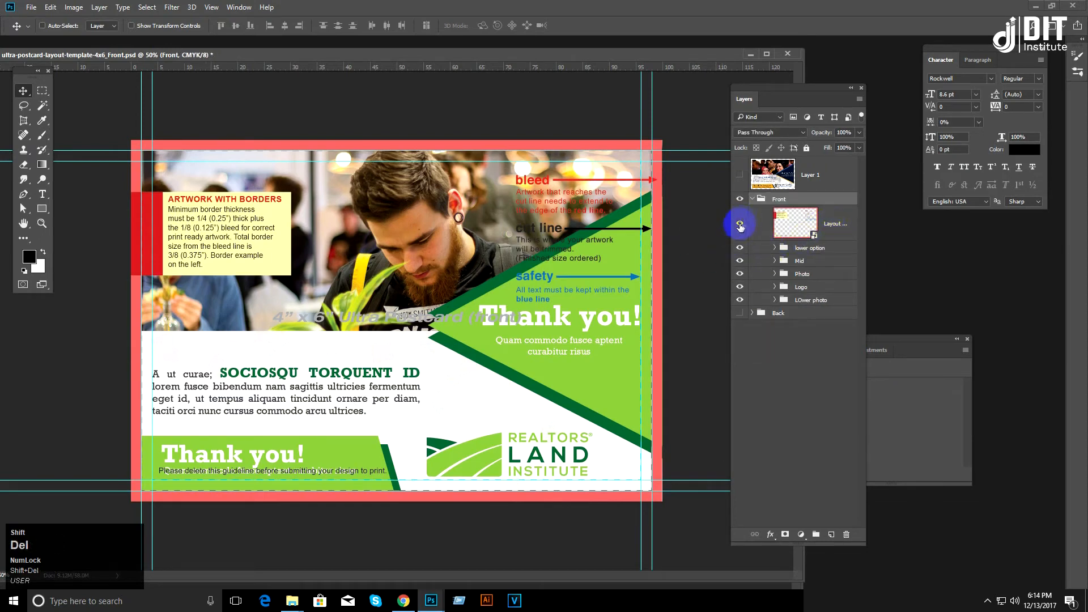
Step: Hide the guideline layout layer in the Front group and delete the reference image layer, Layer 1
click(740, 225)
click(740, 225)
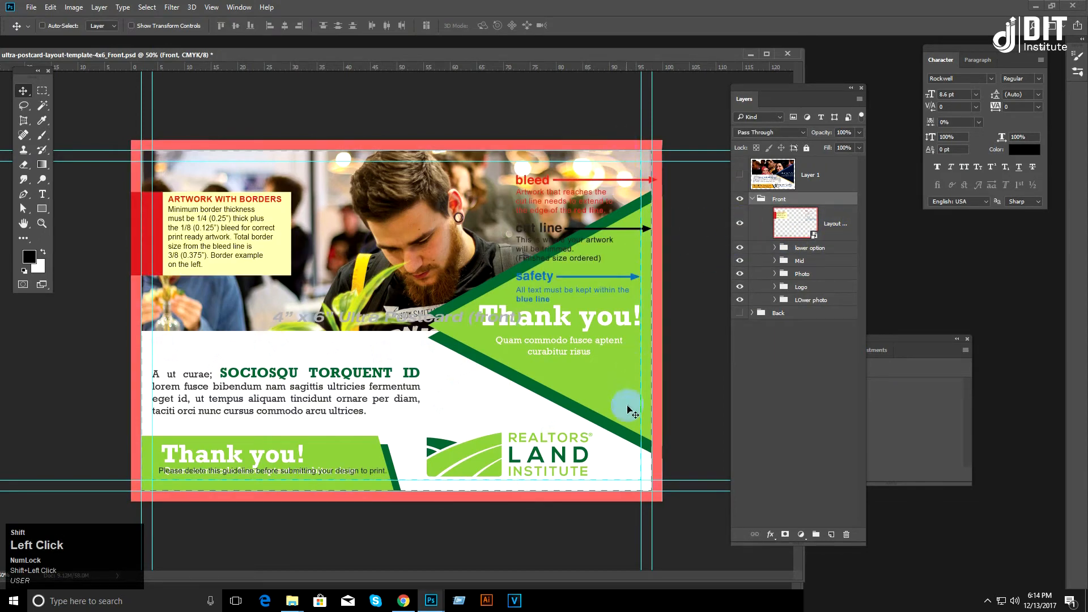
click(746, 228)
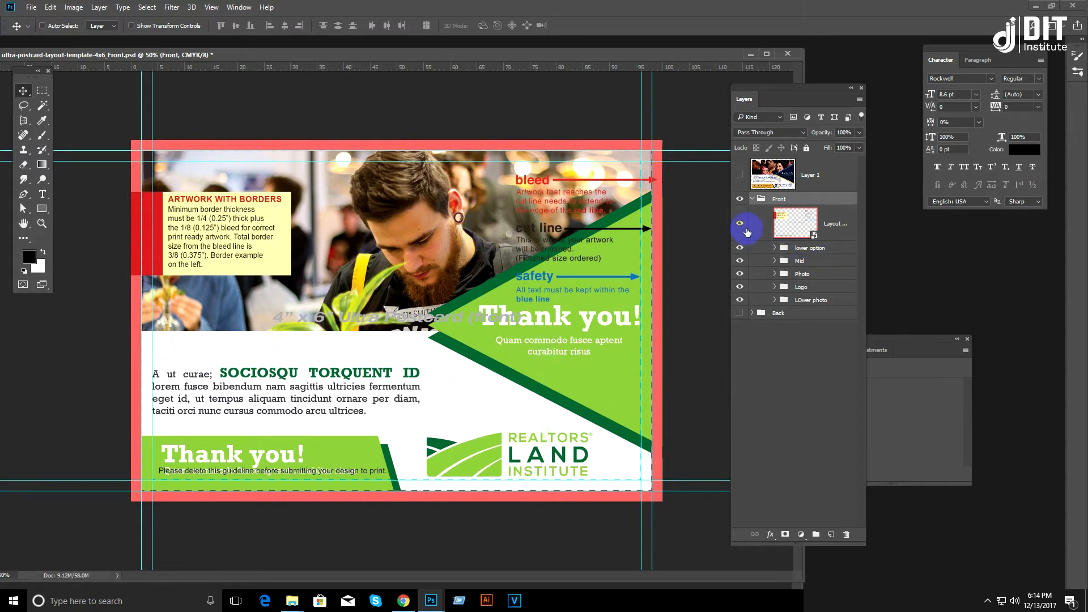
shift+click(808, 180)
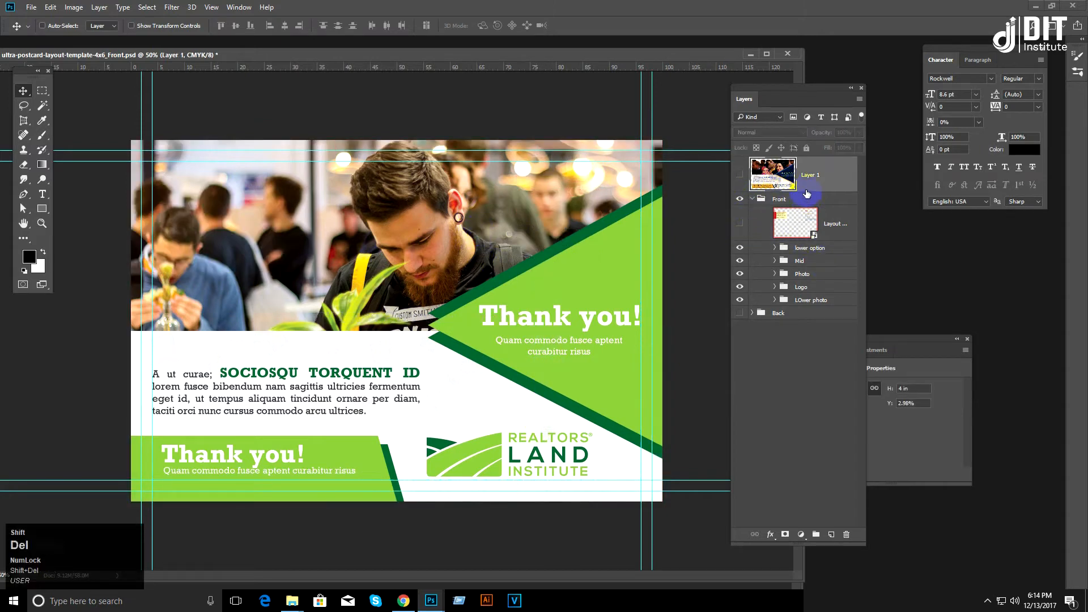
key(shift+Delete)
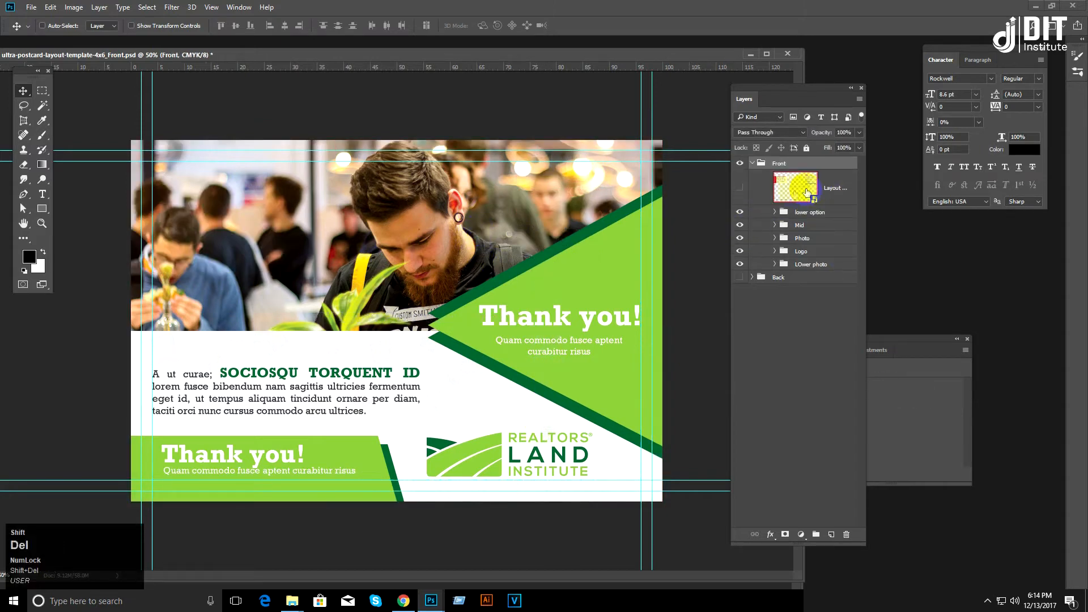
Step: Collapse and hide the Front group, and show and expand the Back group
shift+click(752, 163)
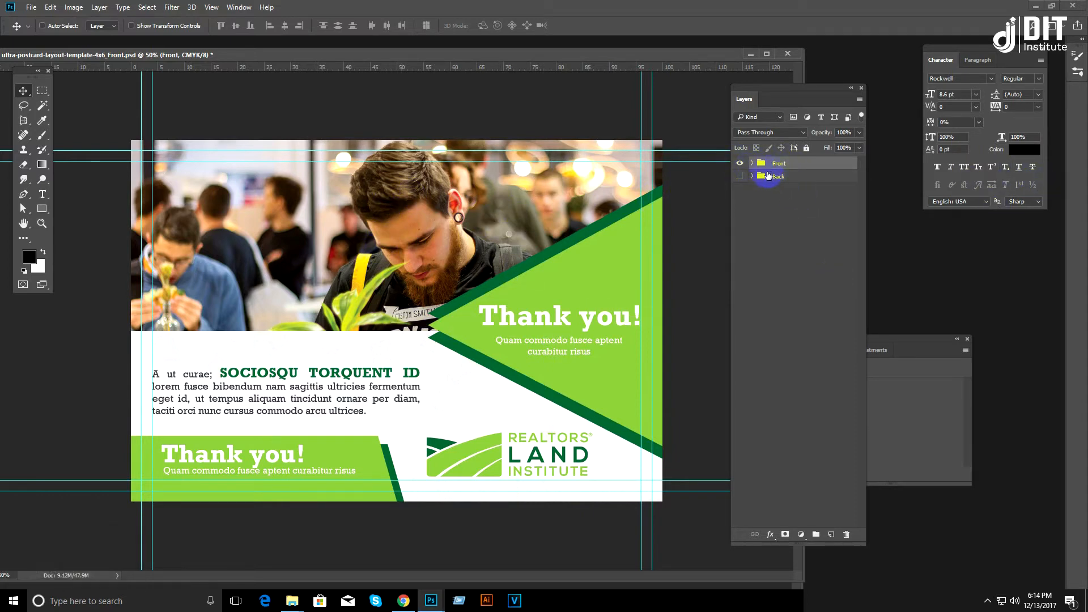
shift+click(741, 177)
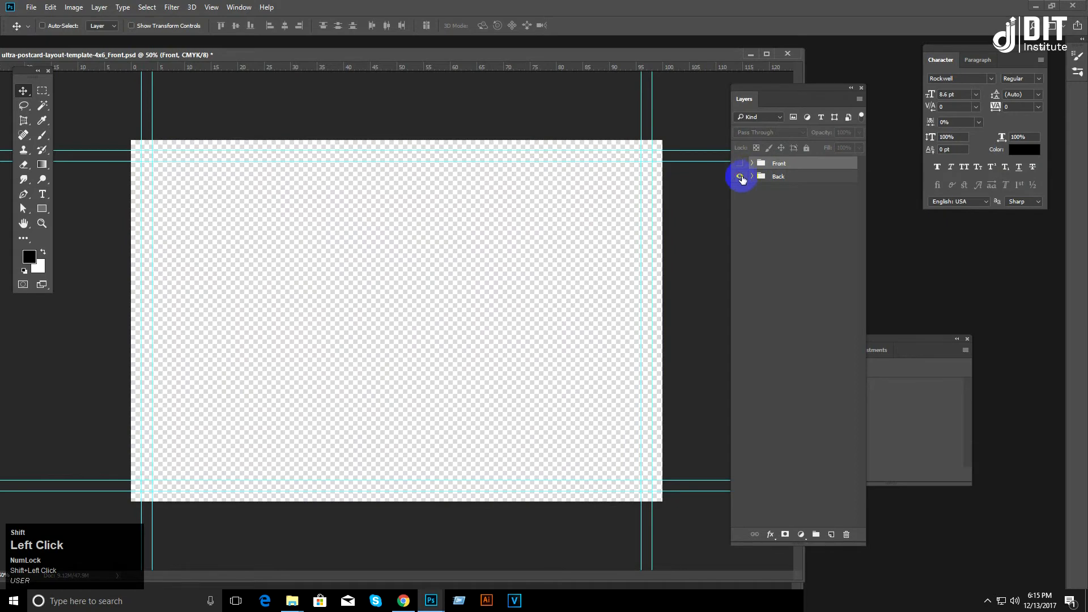
click(740, 176)
click(753, 177)
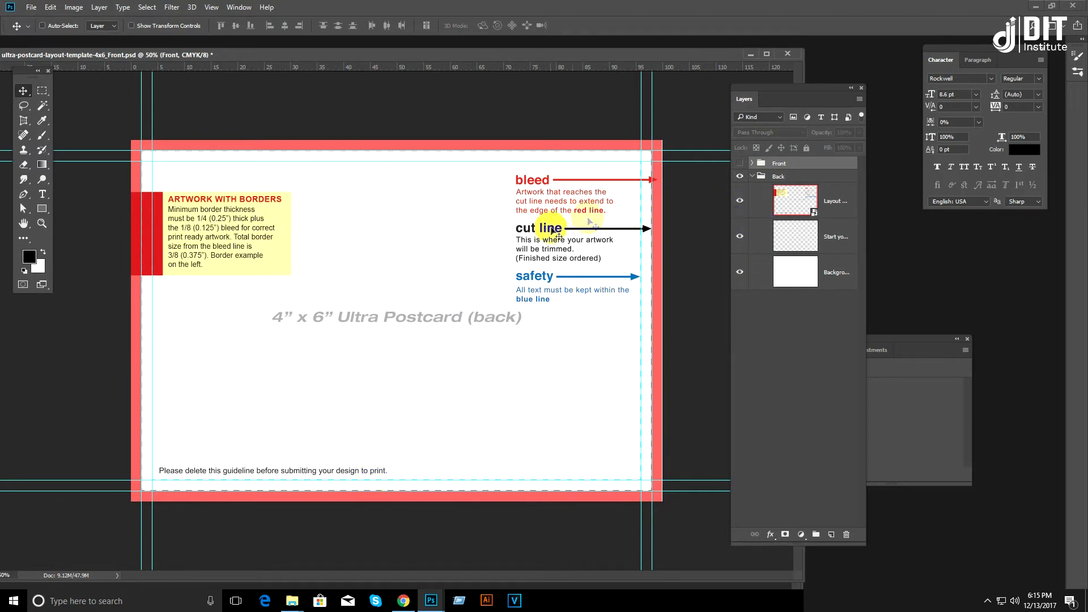
double_click(847, 61)
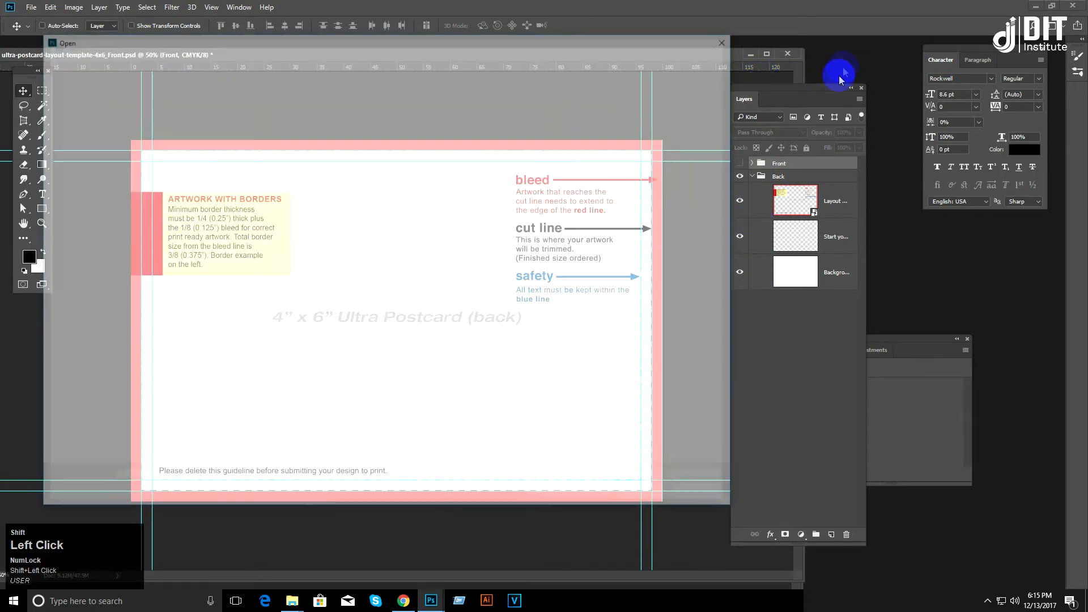
click(702, 495)
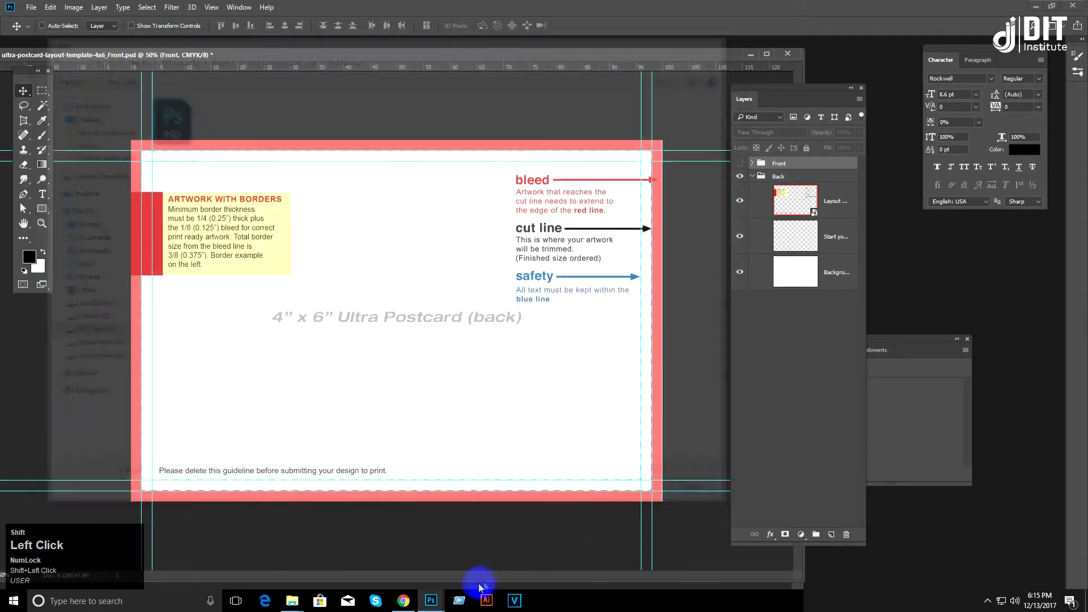
click(416, 605)
mouse_move(430, 600)
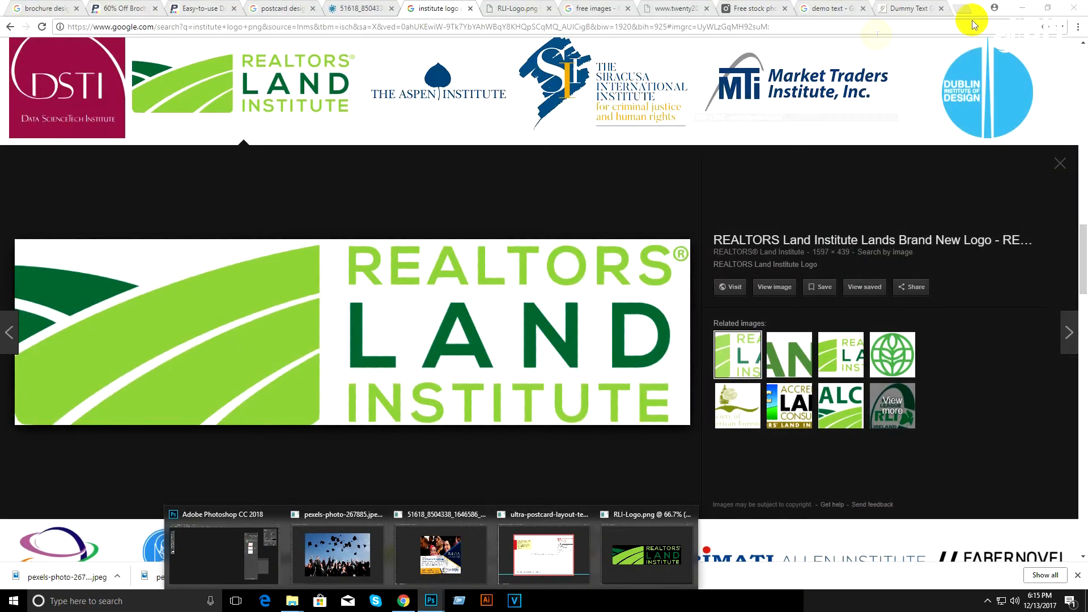
click(1024, 11)
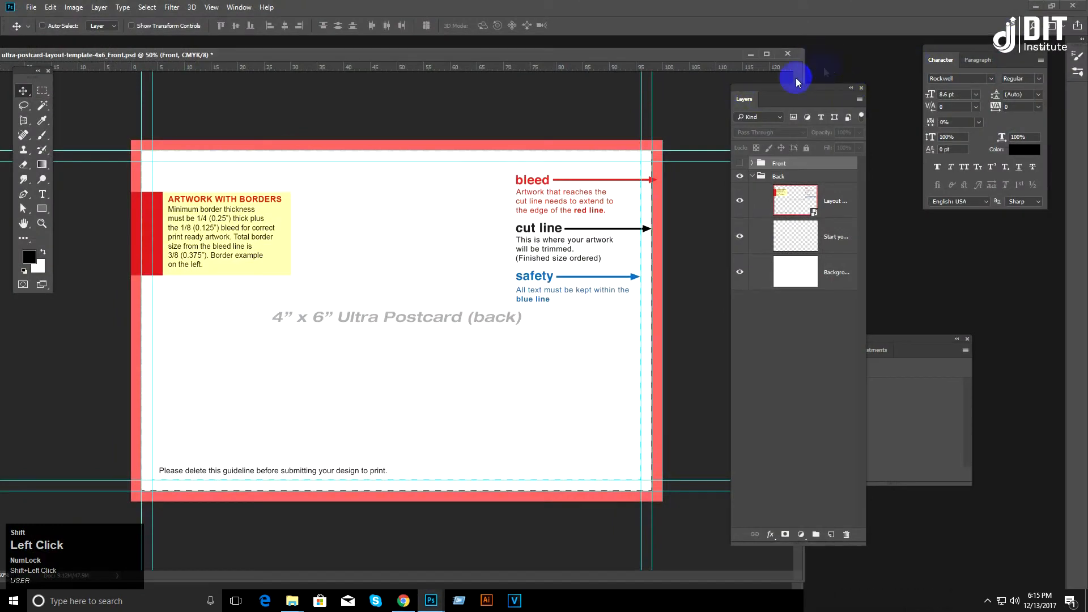
Step: Open the postcard mockup image from the Inspirations folder and place it in its own floating window
key(ctrl+o)
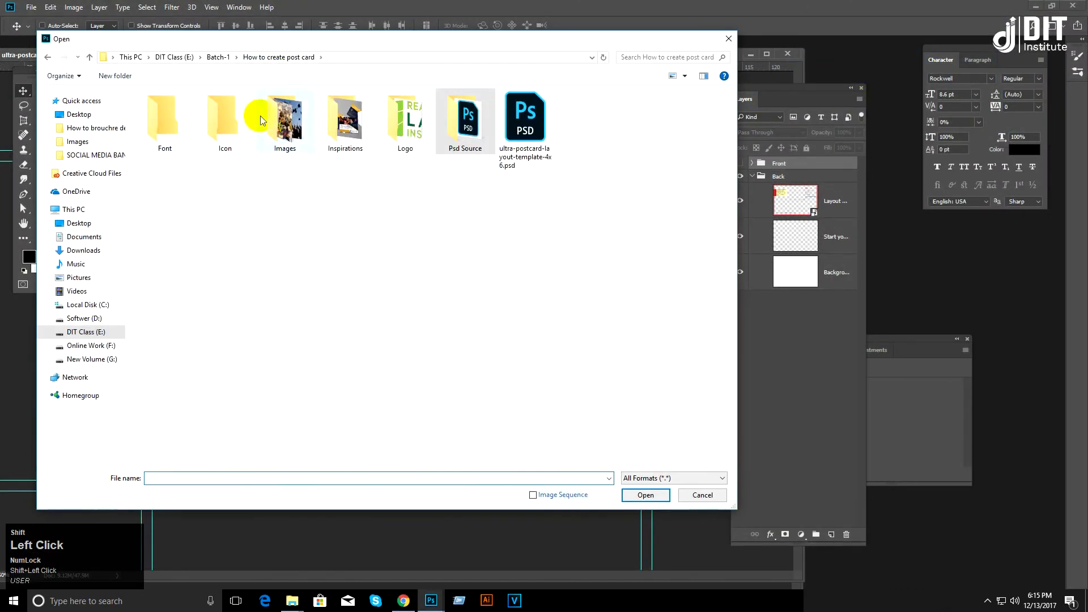
double_click(345, 119)
click(168, 117)
double_click(168, 116)
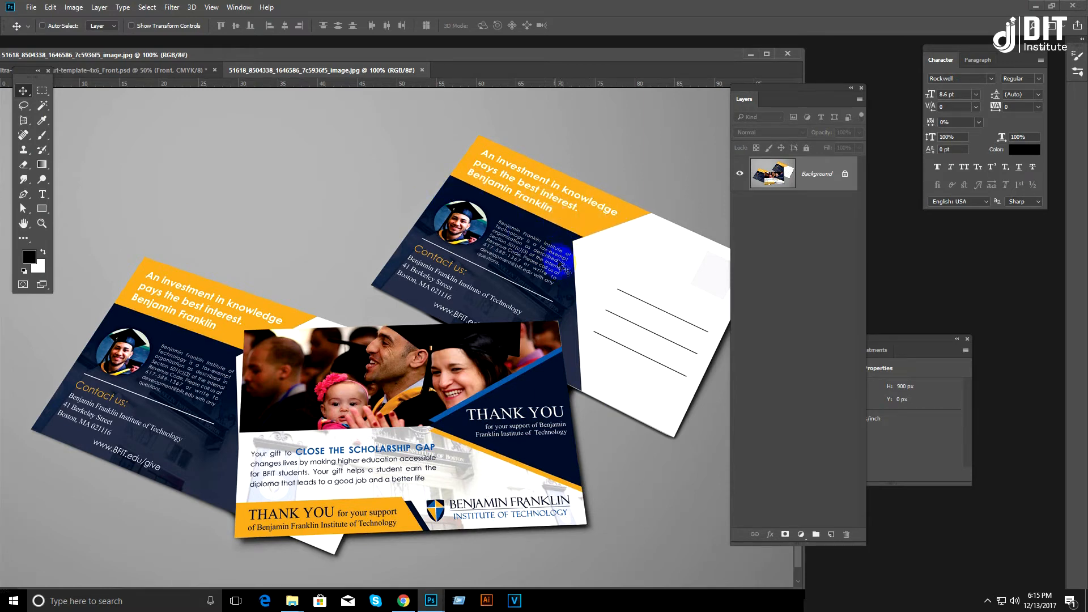
drag(365, 70, 242, 121)
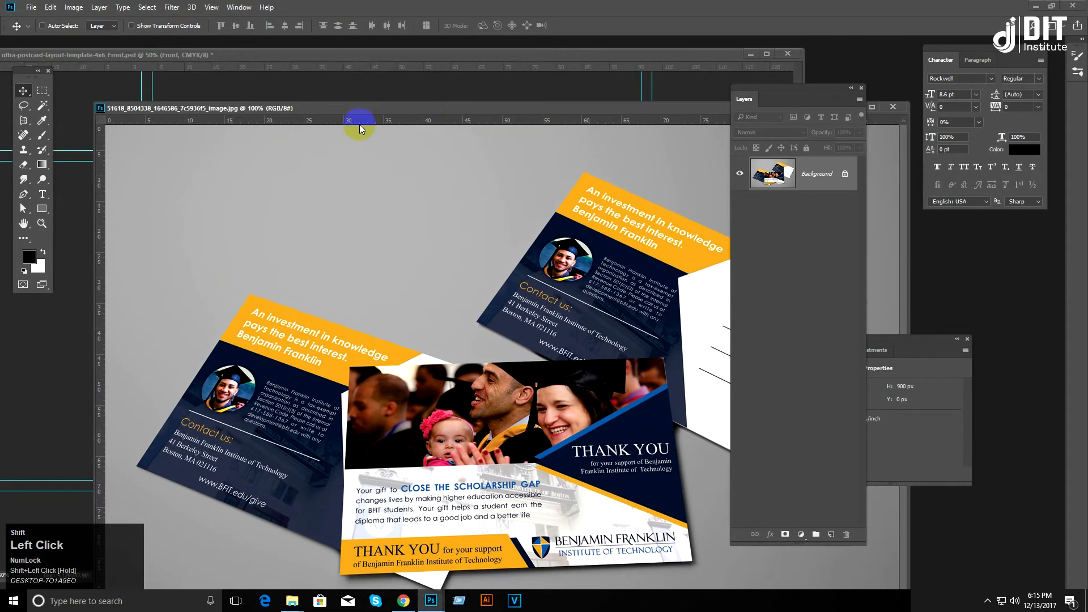
drag(431, 99, 270, 105)
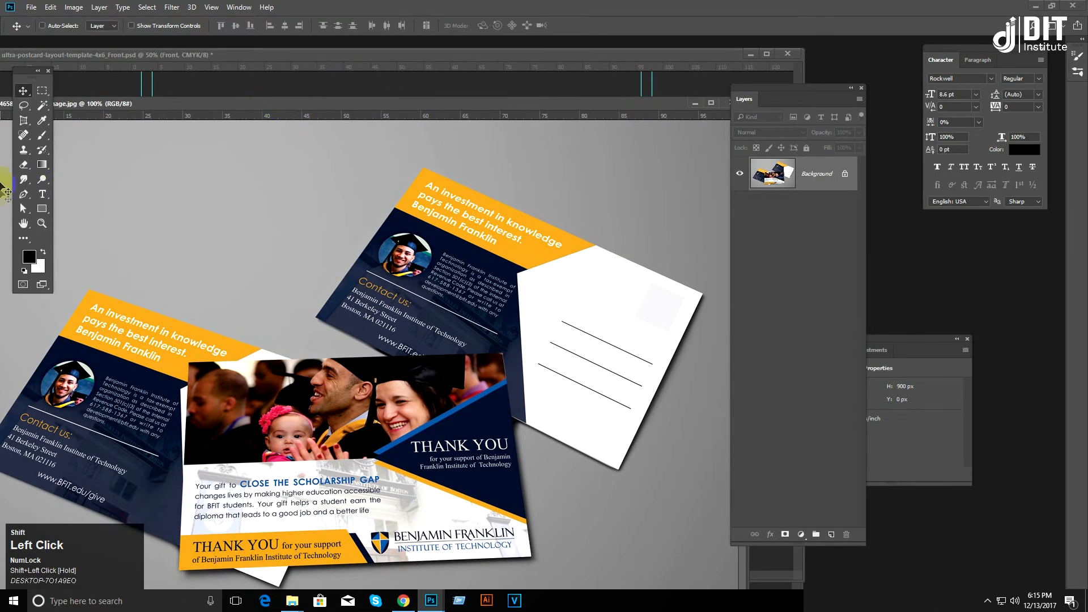
Step: Crop the mockup with the Perspective Crop Tool to the four corners of the tilted card showing the address lines
shift+click(40, 210)
shift+click(22, 121)
right_click(25, 121)
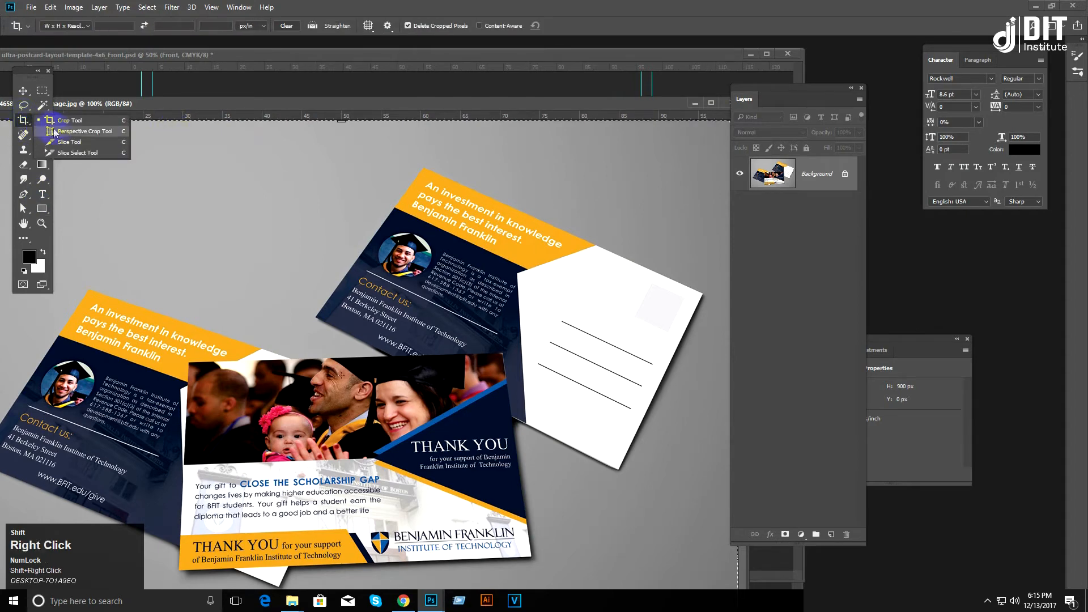
shift+click(68, 133)
drag(424, 168, 529, 229)
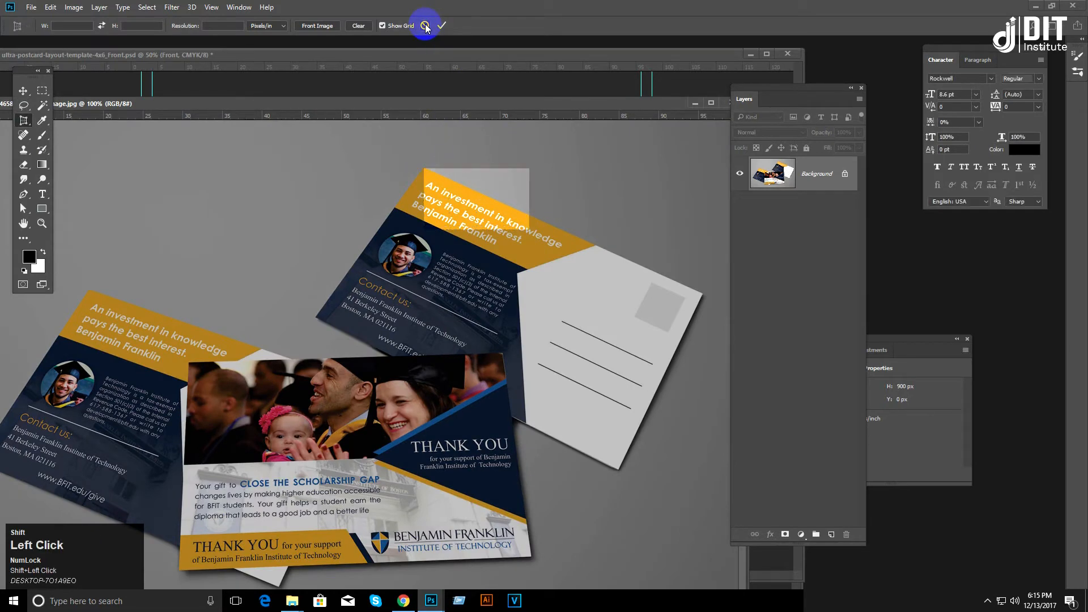
click(425, 26)
click(423, 168)
click(702, 297)
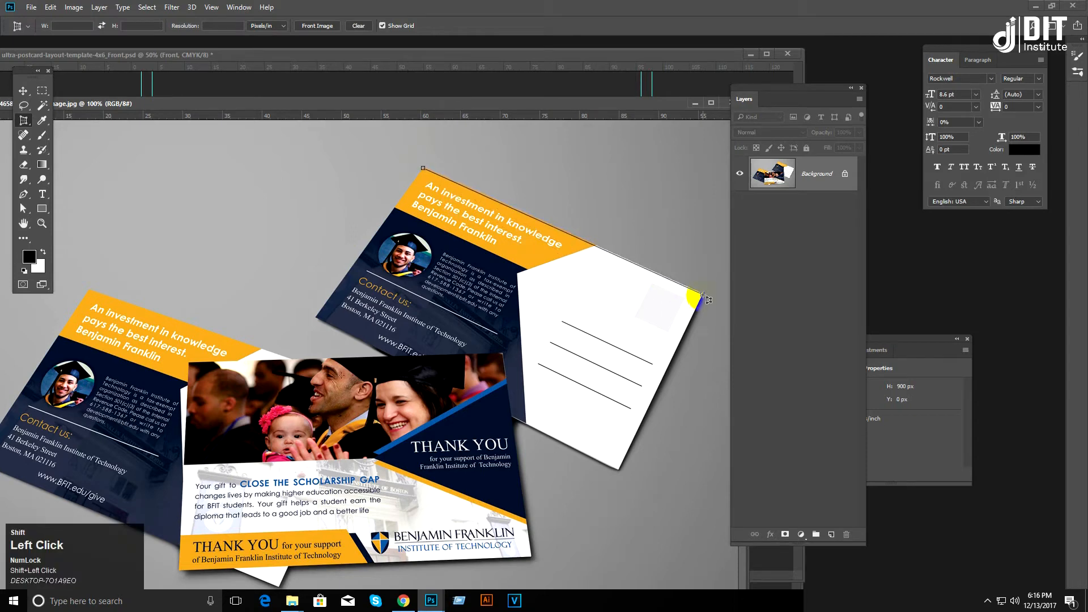
click(621, 473)
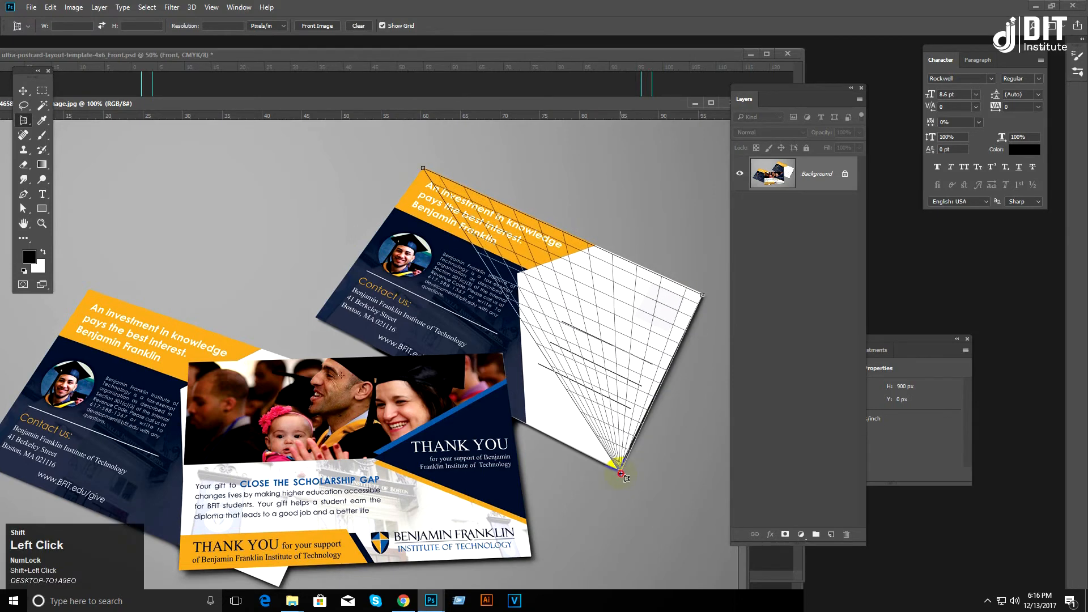
click(317, 317)
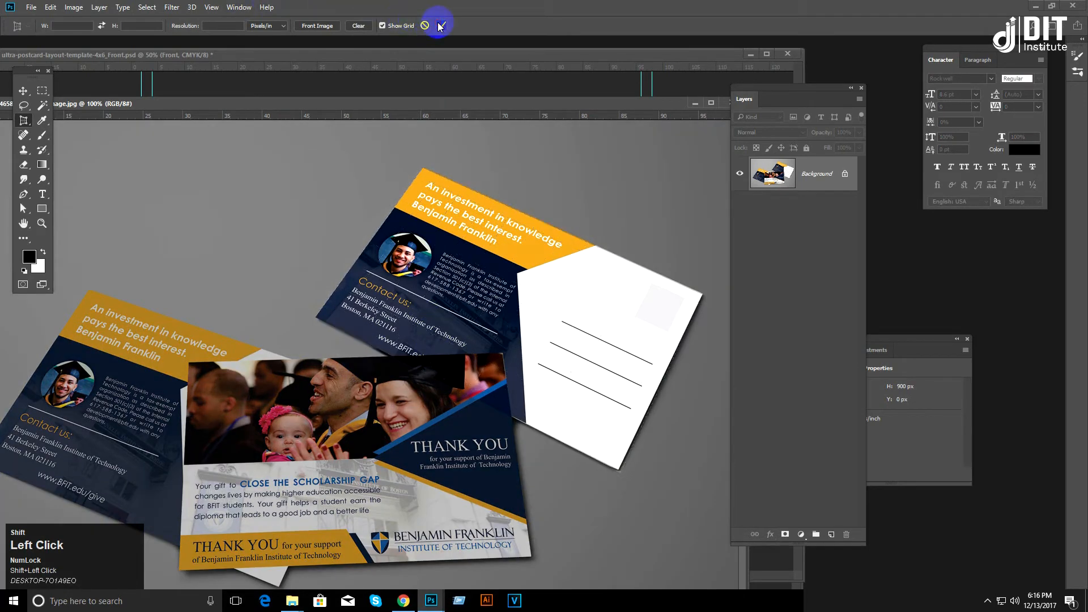
click(441, 26)
Step: Copy the cropped back-side reference and paste it into the postcard template document
key(ctrl+c)
shift+click(564, 55)
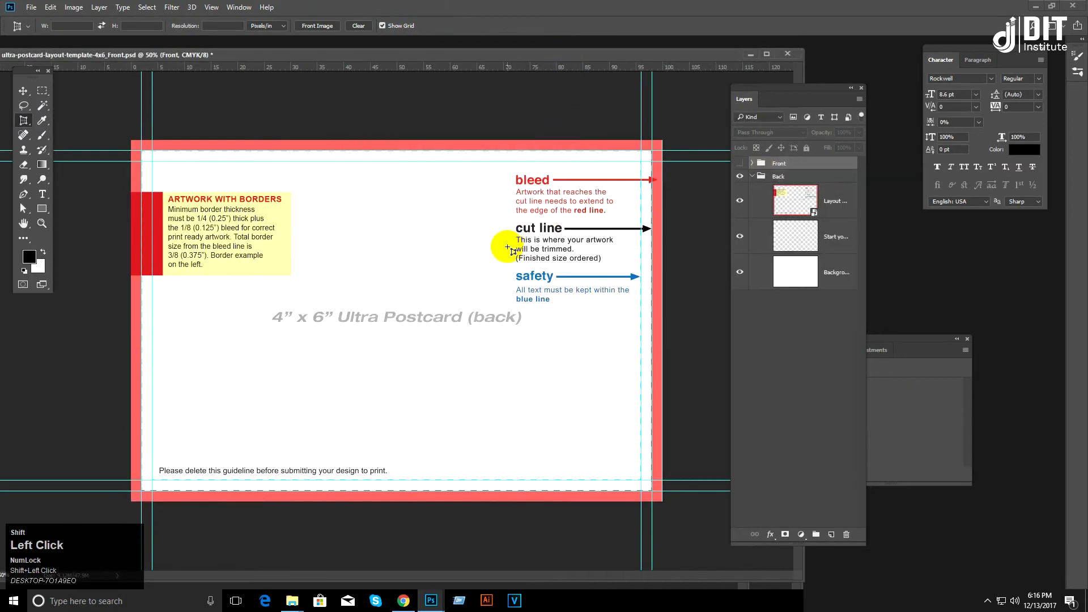
key(ctrl+shift+v)
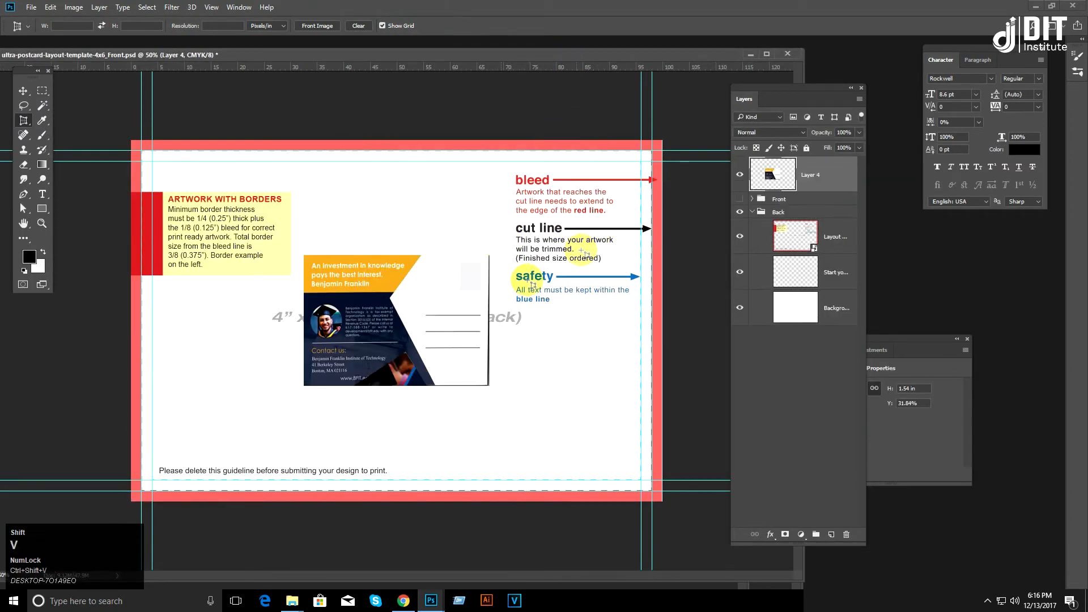
Step: Enlarge the pasted reference to the postcard's full width, about 286% wide and 263% high
key(ctrl+t)
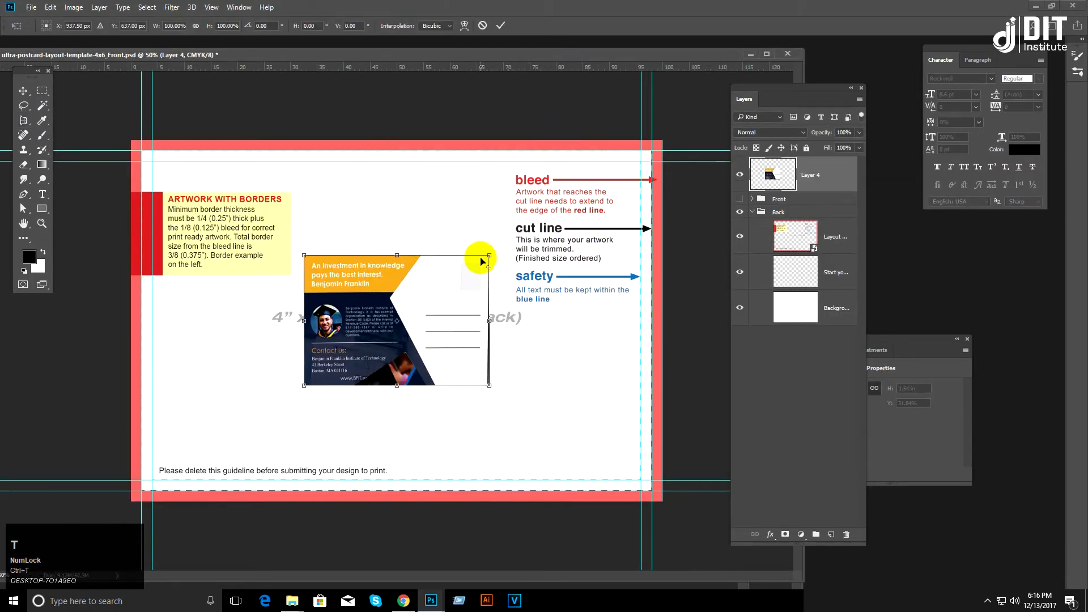
drag(486, 256, 620, 122)
mouse_move(651, 309)
mouse_down()
mouse_move(637, 315)
mouse_move(669, 311)
mouse_up()
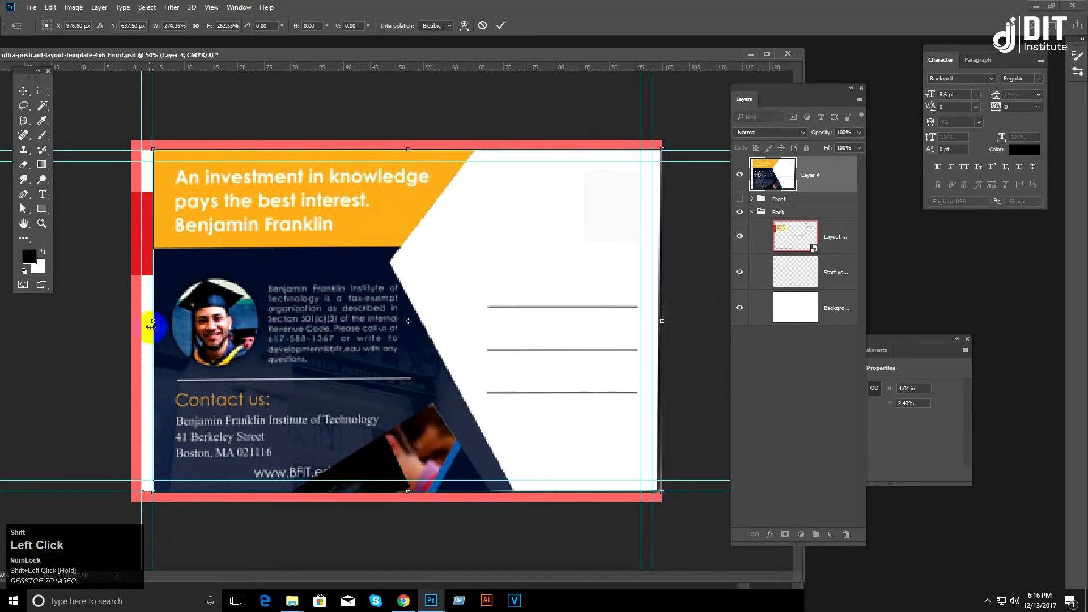
drag(149, 318, 128, 320)
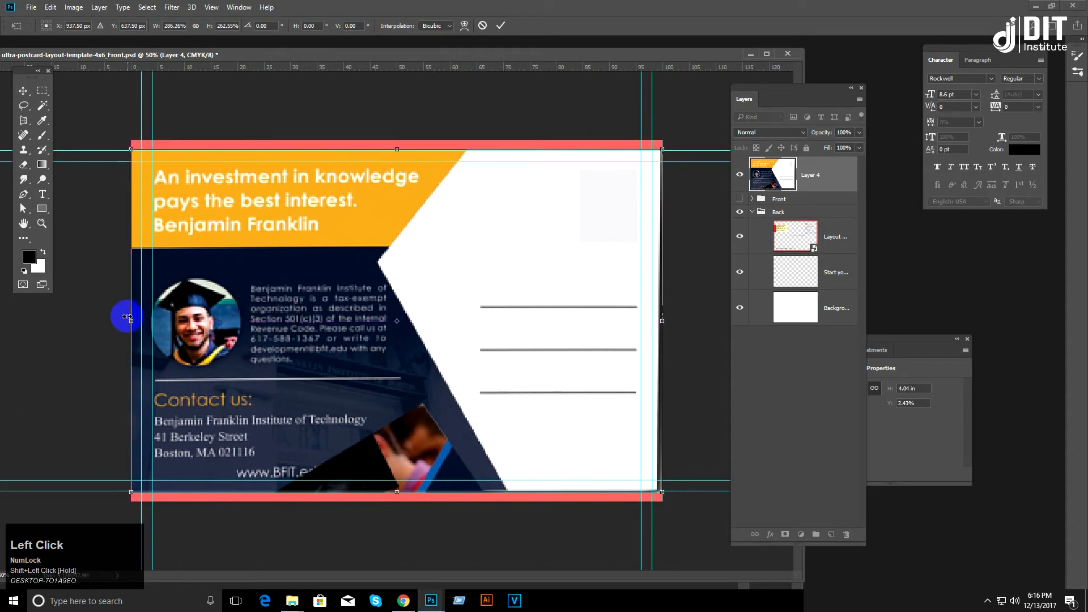
key(Return)
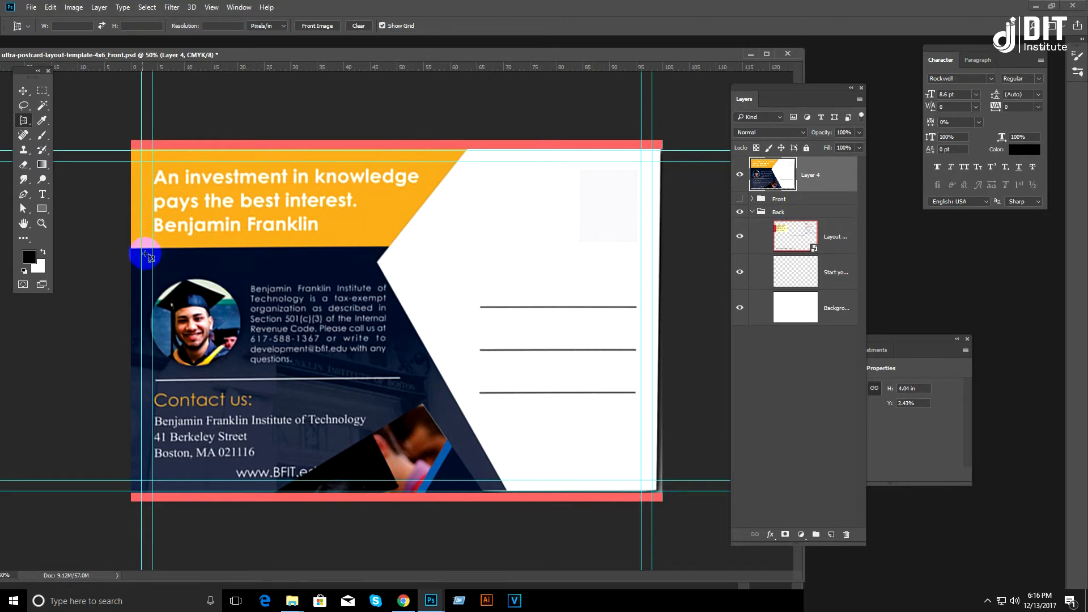
Step: Draw a black rectangle of about 1304 by 1306 px over the right part of the back-side reference
click(43, 210)
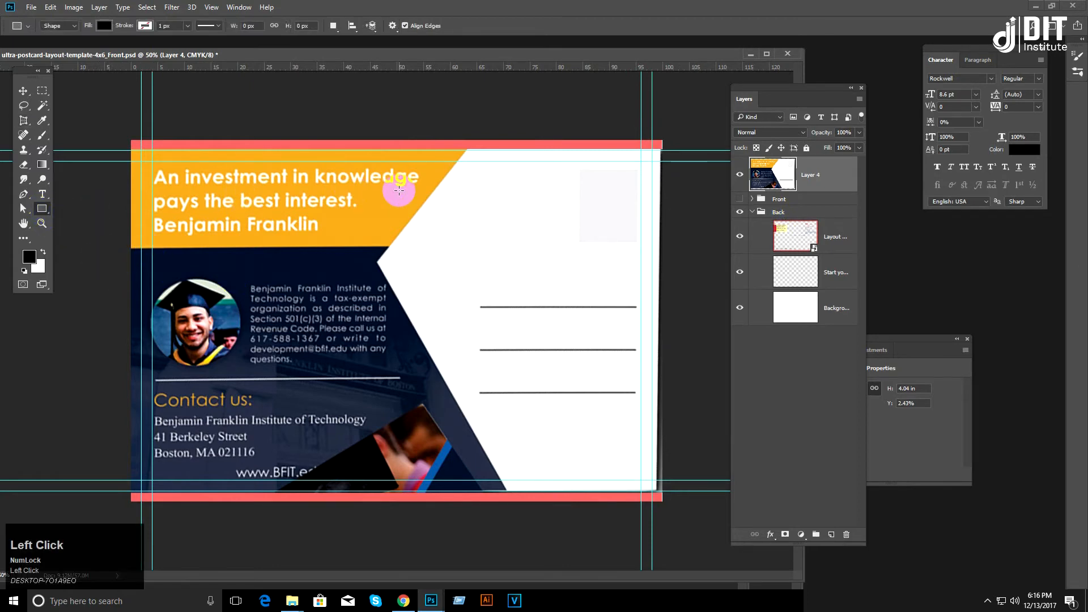
drag(352, 173, 720, 543)
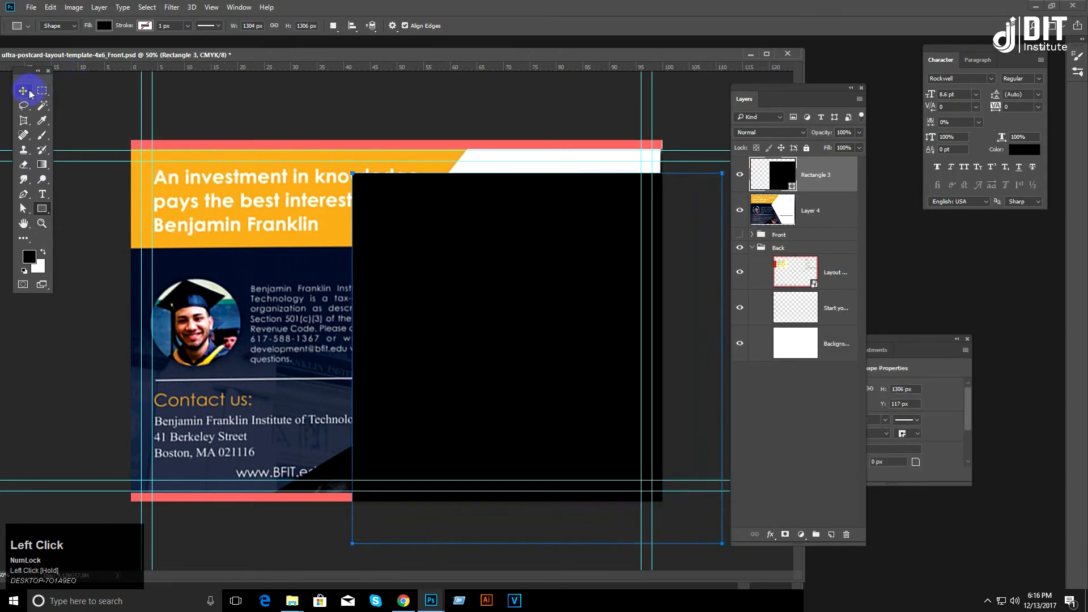
Step: Move the black rectangle up until its left edge meets the reference's arrow tip, and set its opacity to 25%
click(27, 92)
drag(432, 228, 457, 194)
click(859, 132)
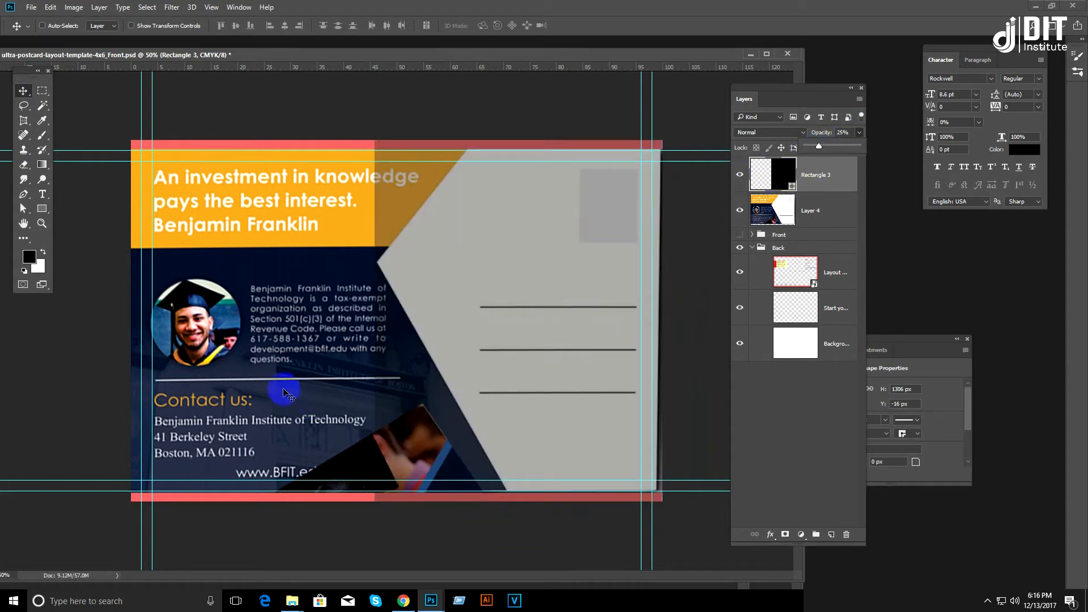
Step: Add an anchor point on the rectangle's left edge at the arrow tip, and move its upper-left corner onto the reference's slanted edge
click(21, 195)
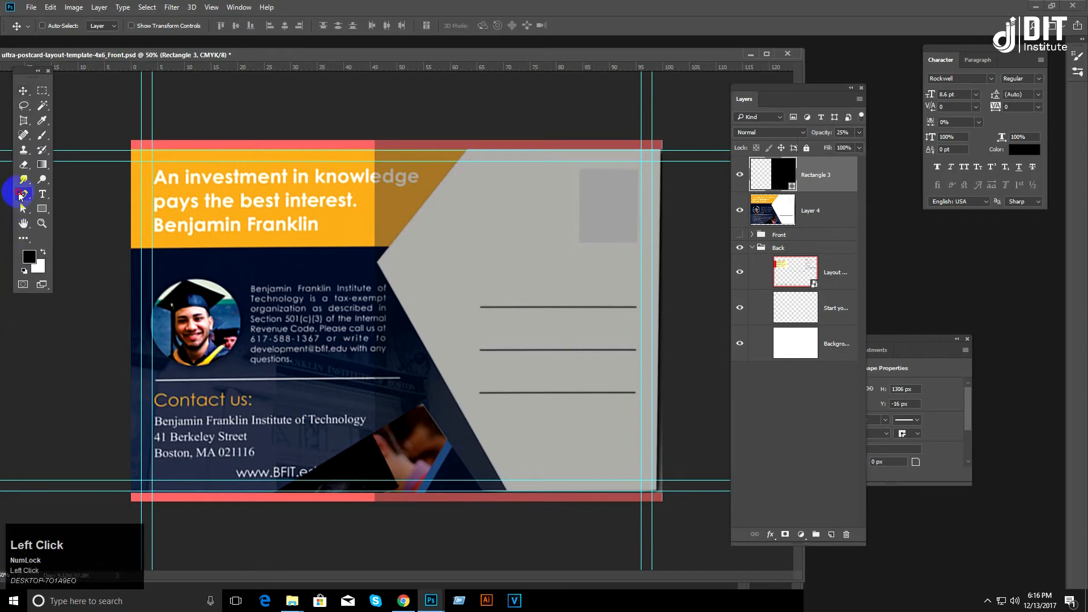
click(377, 265)
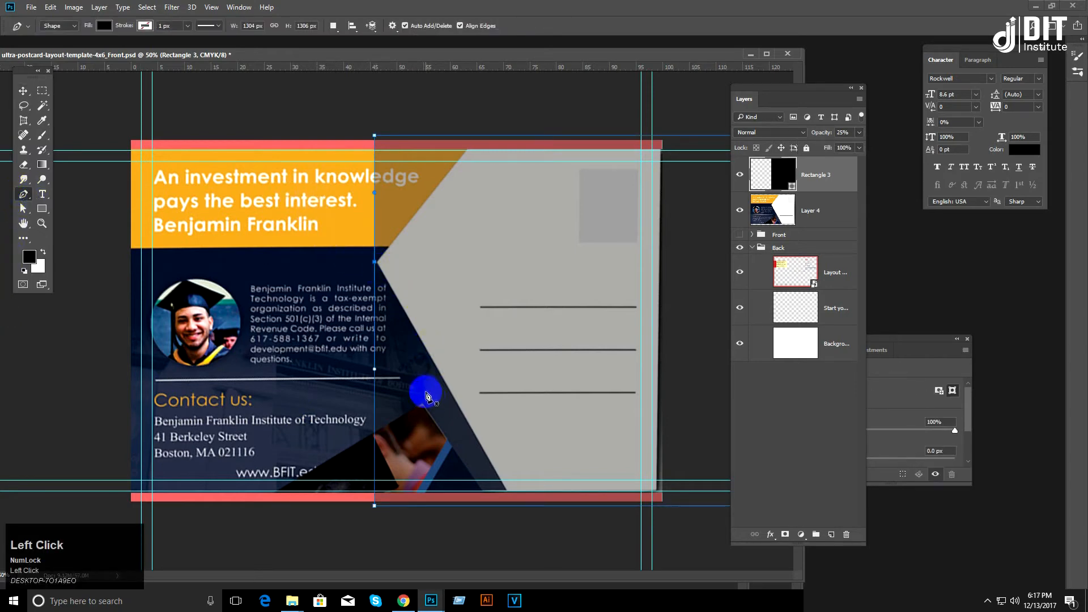
click(24, 210)
right_click(24, 210)
click(76, 223)
drag(350, 104, 479, 134)
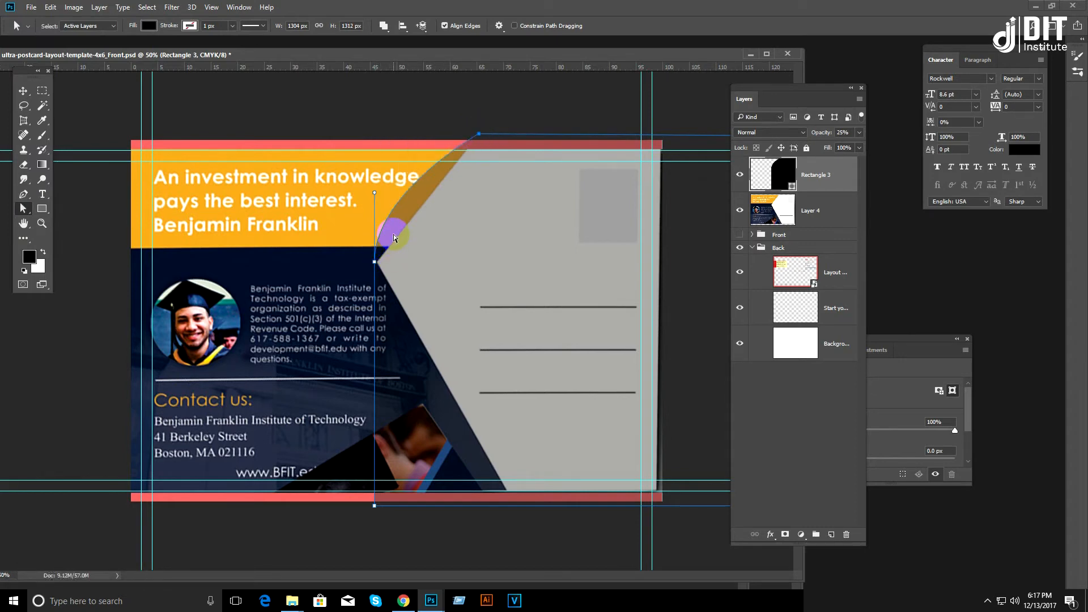
Step: Convert the added anchor point at the arrow tip from a smooth point to a corner point
alt+click(374, 263)
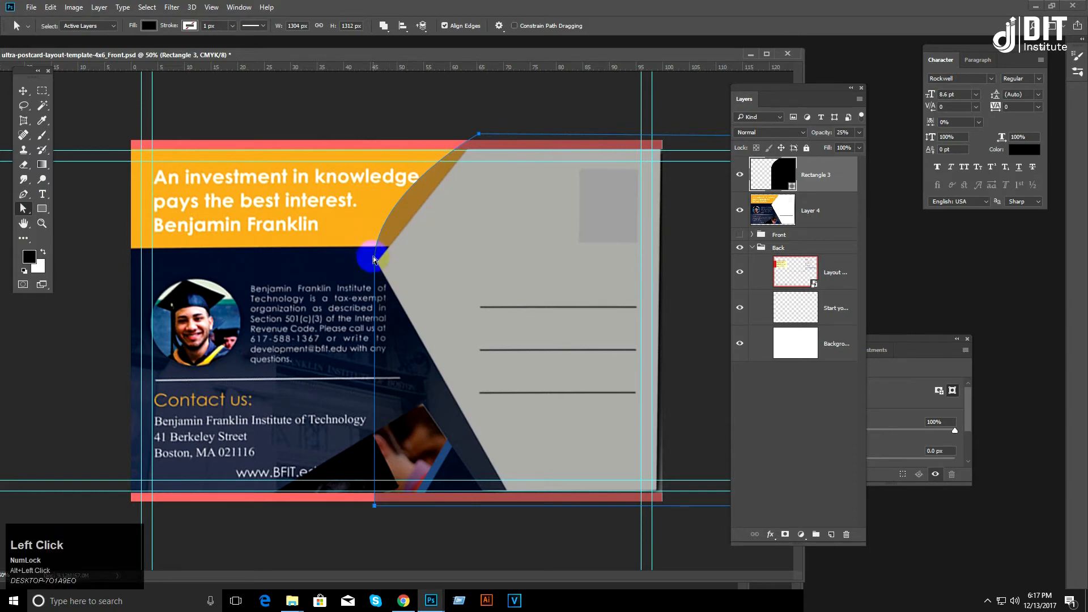
click(24, 195)
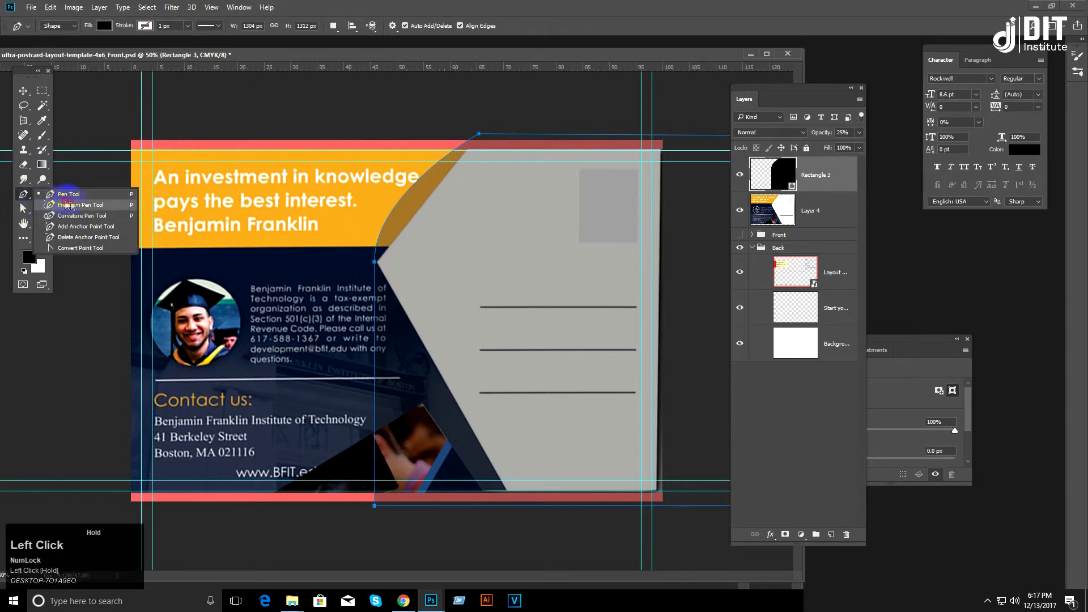
click(85, 250)
click(370, 262)
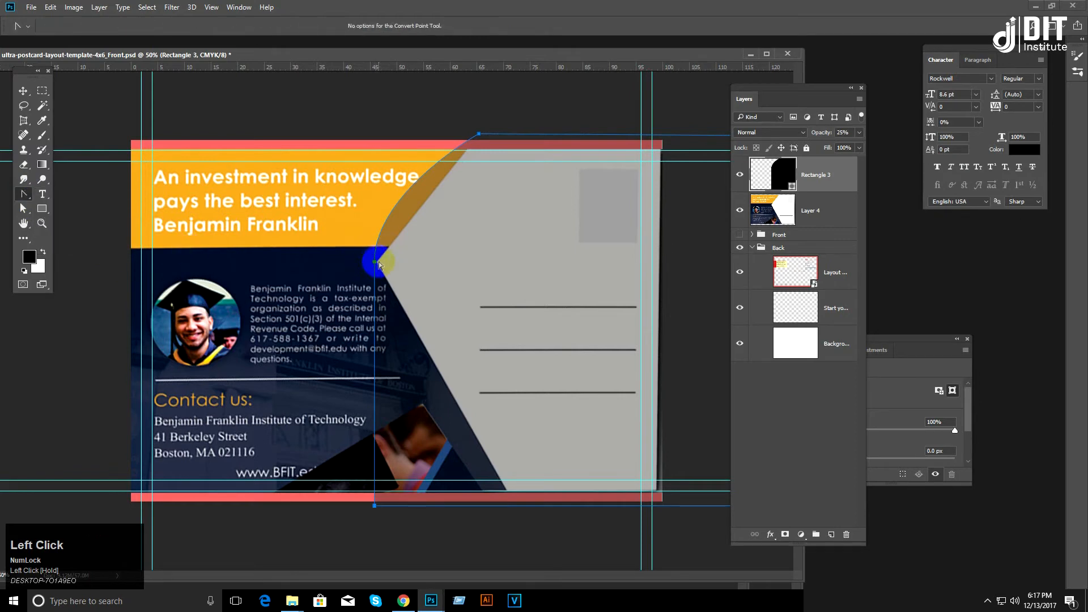
drag(374, 263, 377, 265)
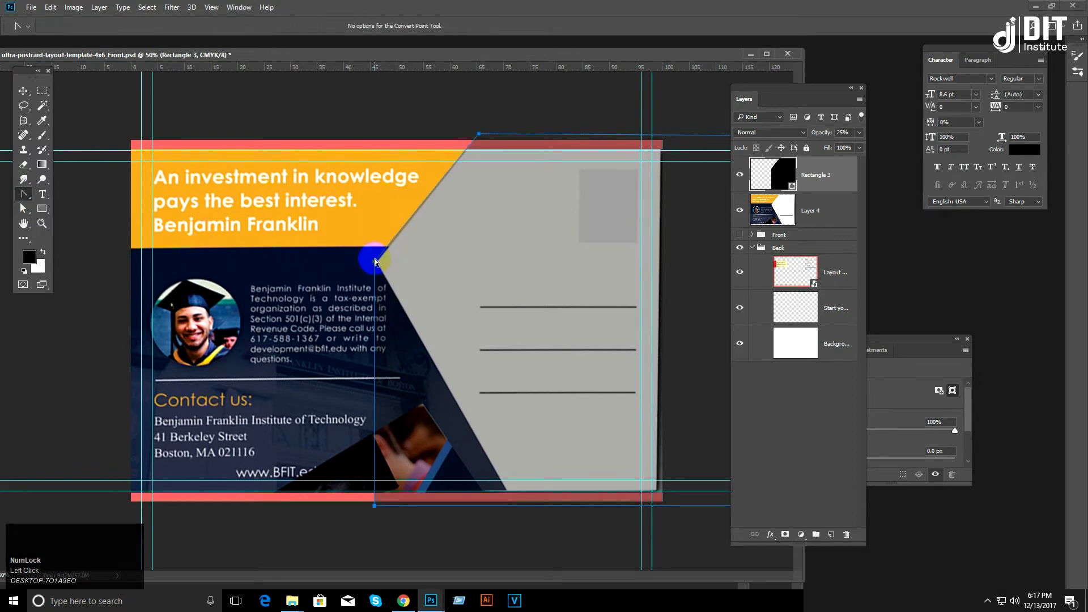
Step: Move the shape's lower-left corner to the foot of the reference's diagonal edge, and fine-tune the anchor point at the arrow tip
click(23, 208)
click(370, 506)
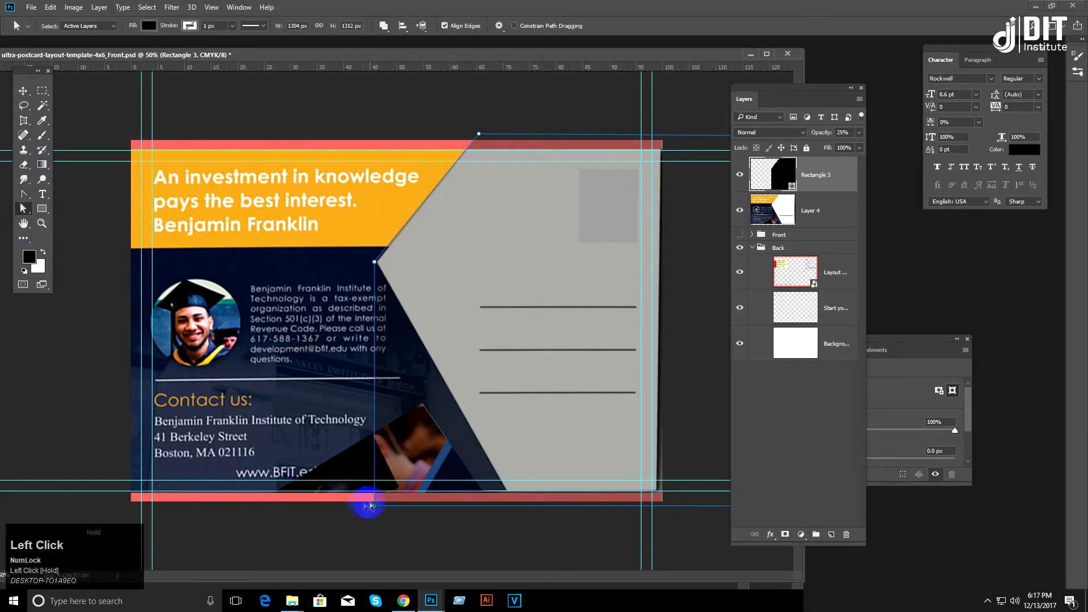
drag(376, 508, 518, 504)
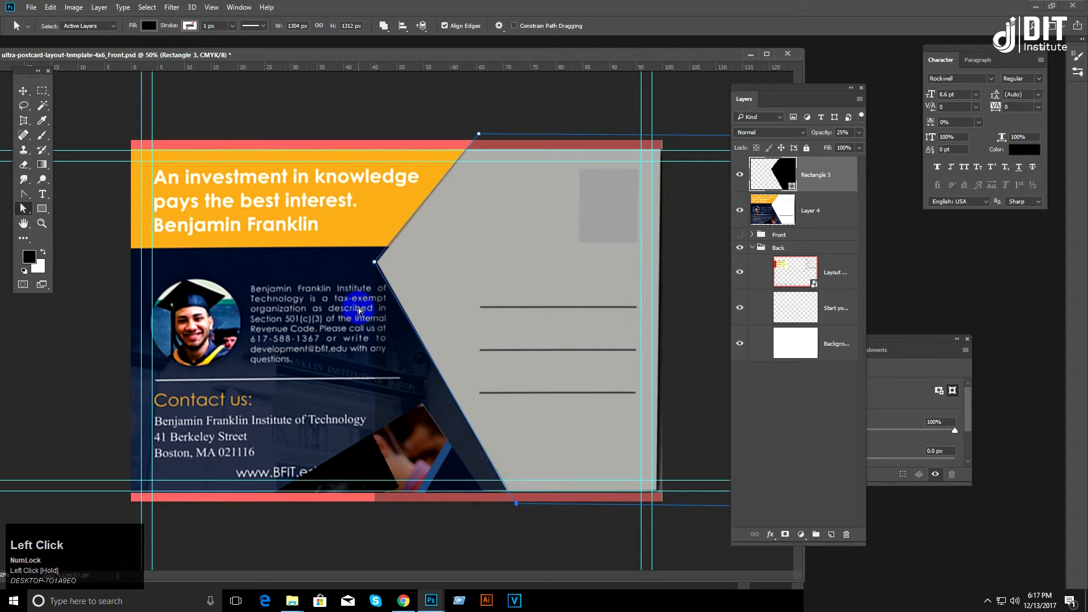
click(373, 262)
drag(376, 263, 379, 263)
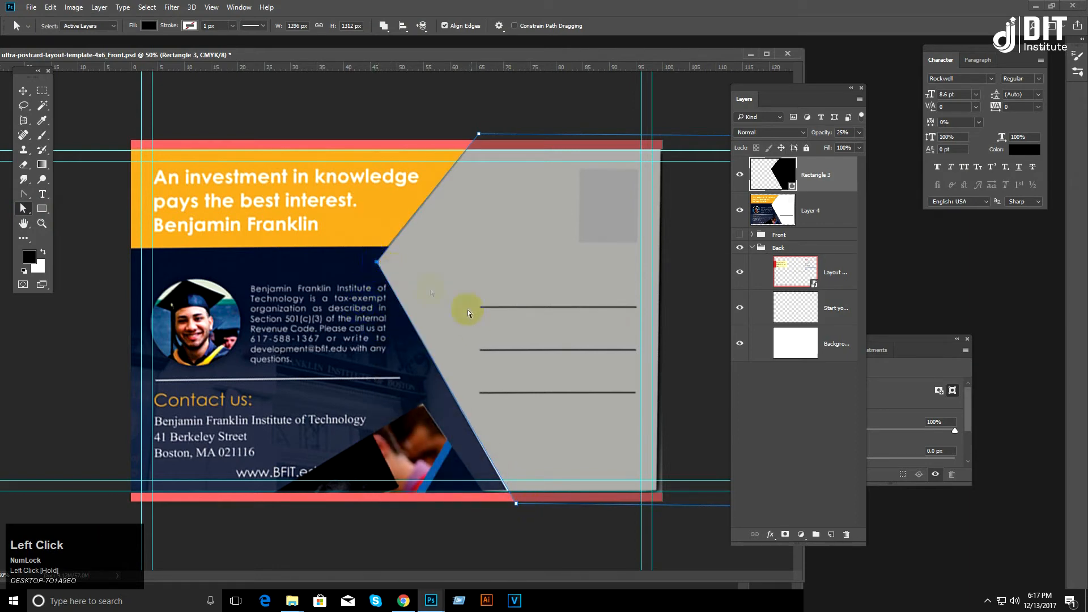
Step: Fill the arrow-shaped panel with white (ffffff) and set its opacity to 100%
click(786, 179)
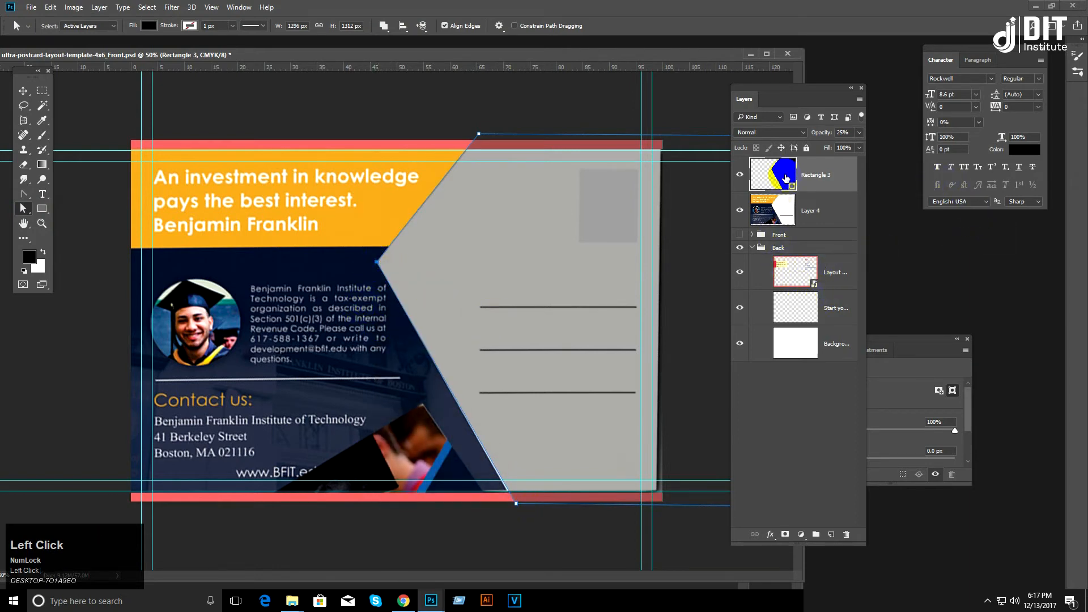
double_click(785, 179)
click(487, 276)
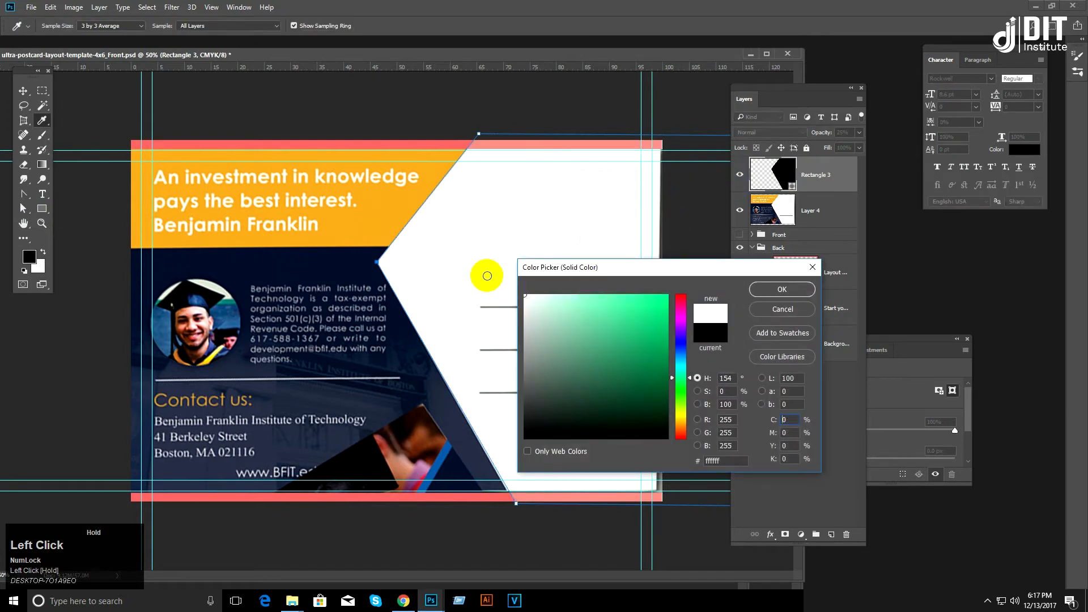
click(782, 289)
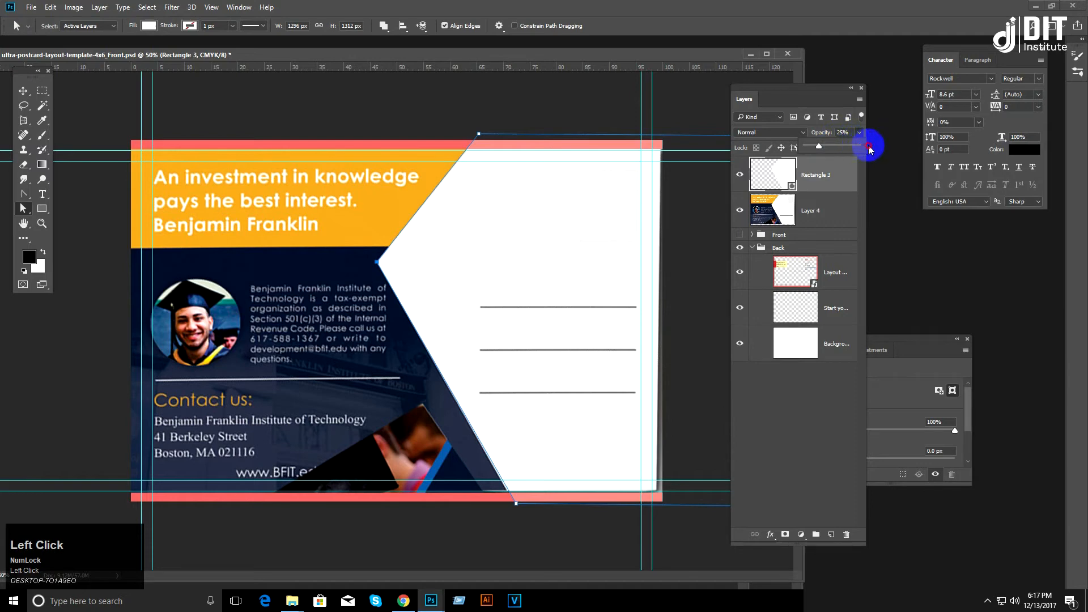
mouse_move(859, 148)
mouse_down()
mouse_move(873, 151)
mouse_move(862, 167)
mouse_up()
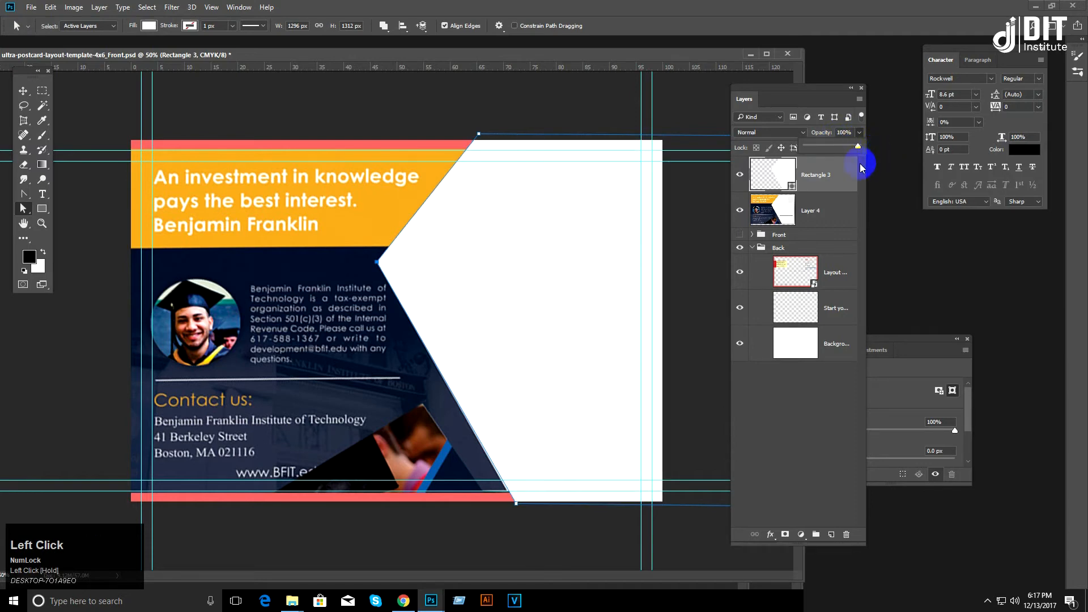
Step: Draw a rectangle of about 1266 by 404 px over the orange quote band, and nudge it down to cover the band's lower edge
click(42, 208)
drag(123, 132, 482, 242)
click(23, 92)
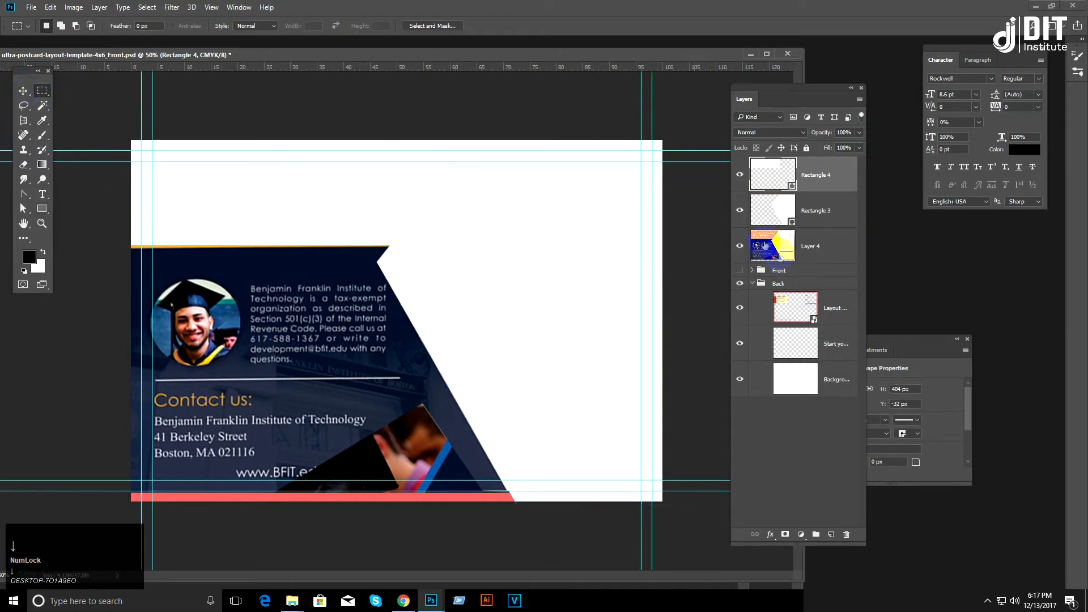
click(23, 93)
right_click(224, 178)
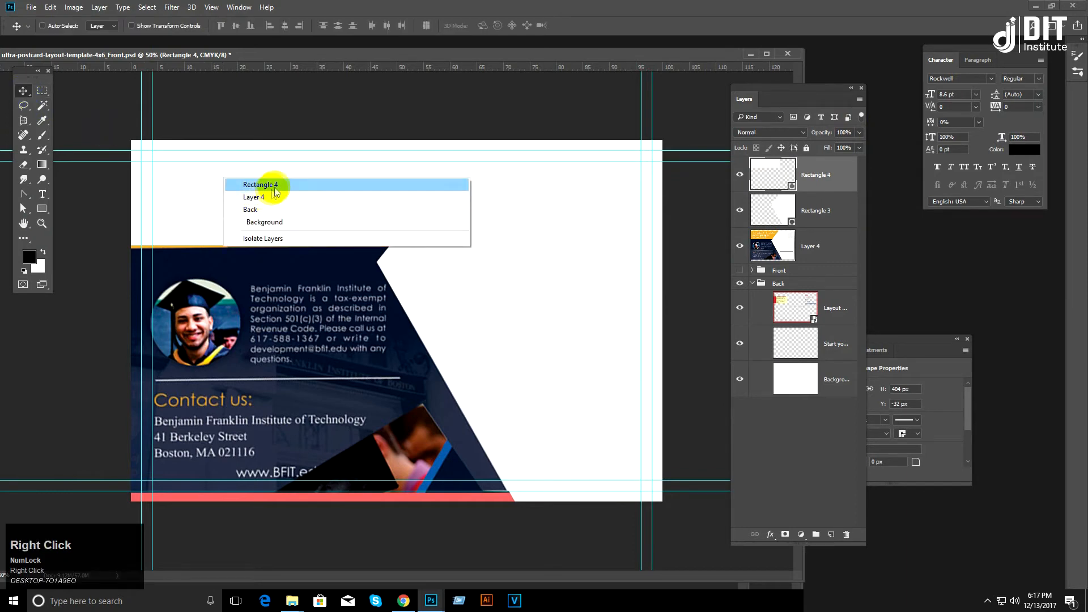
click(267, 185)
key(Down)
key(Down)
key(Down)
key(Down)
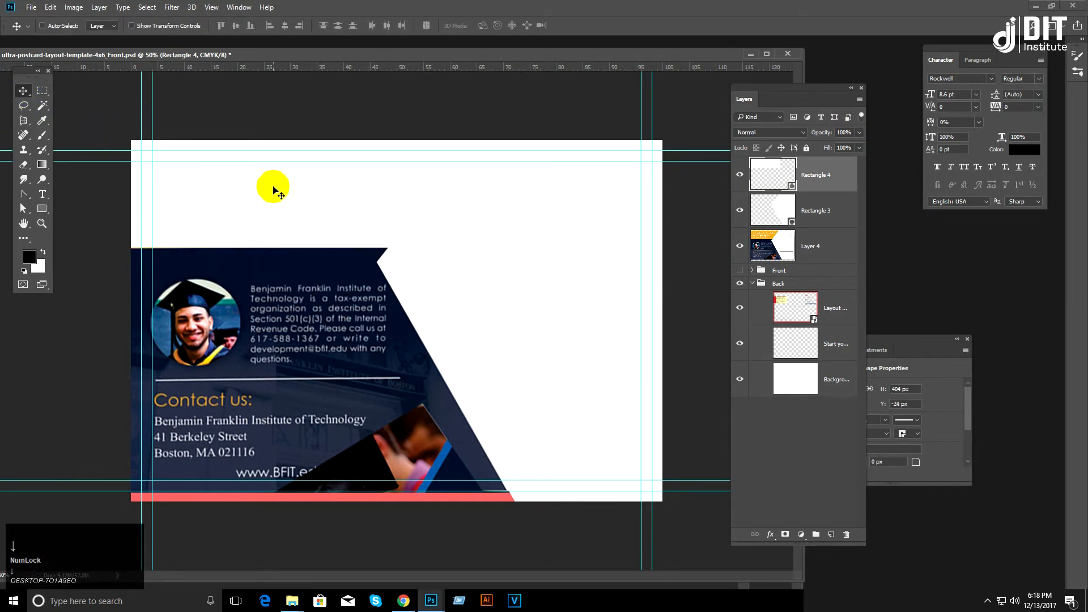
Step: Duplicate the logo layer from the Front group's Logo subgroup, and place the copy at the top of the layer stack
drag(219, 55, 267, 149)
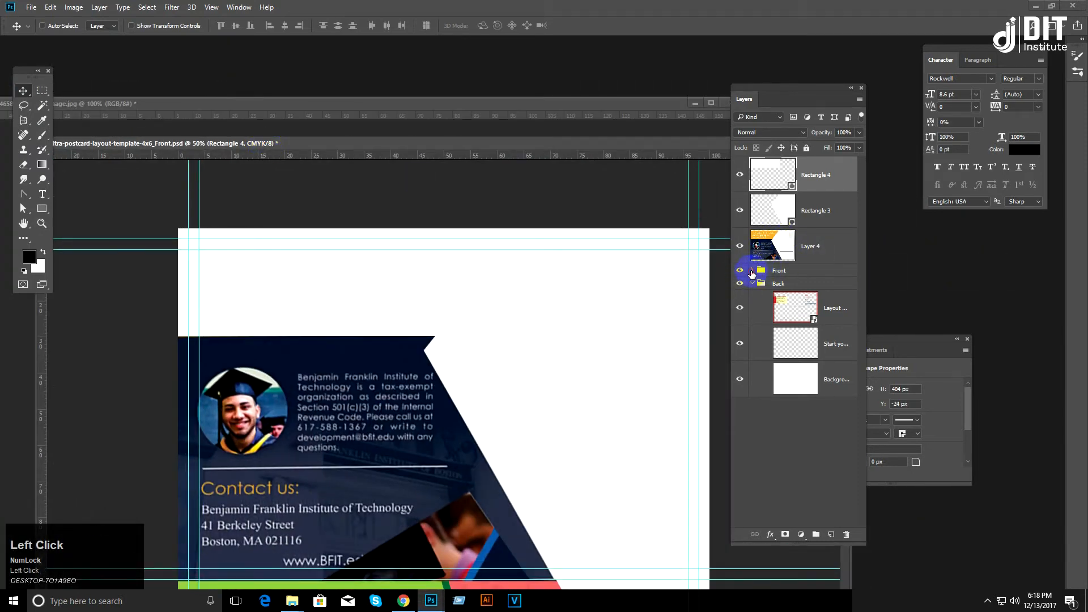
click(752, 271)
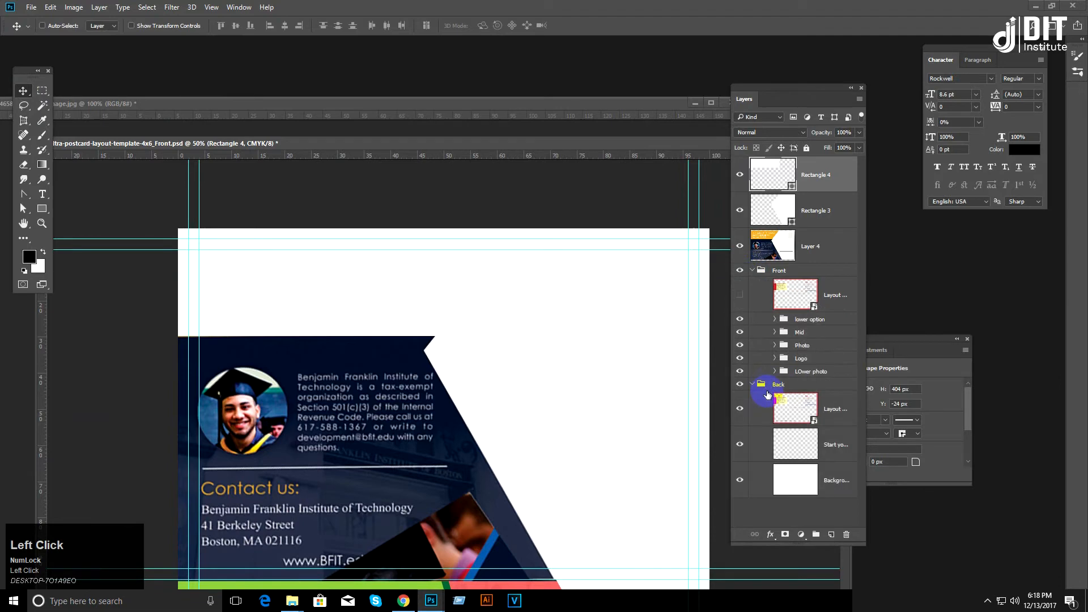
click(776, 360)
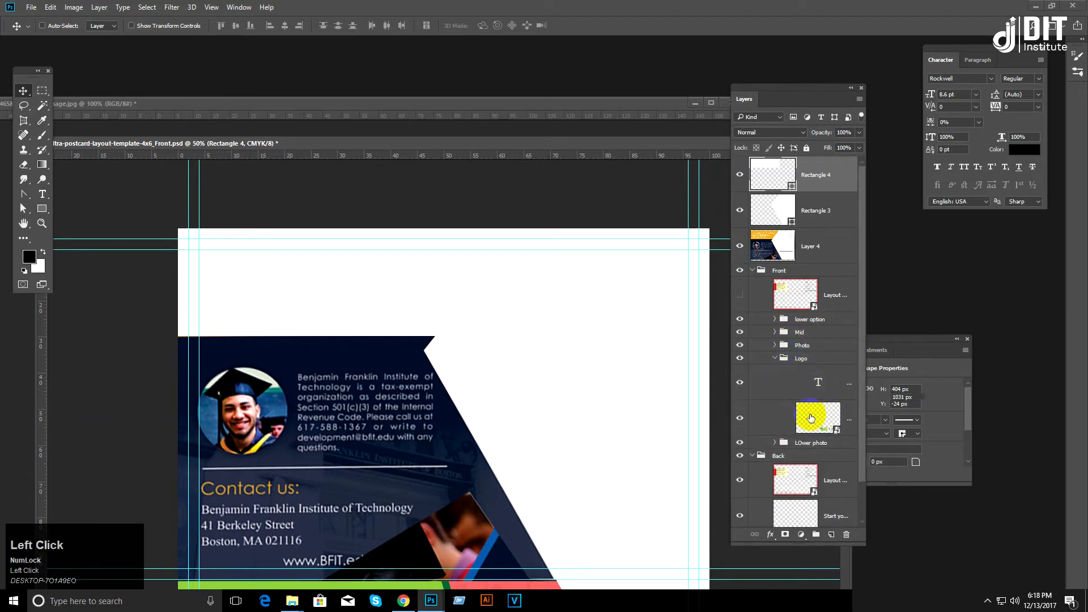
click(813, 418)
key(ctrl+j)
drag(814, 413, 805, 173)
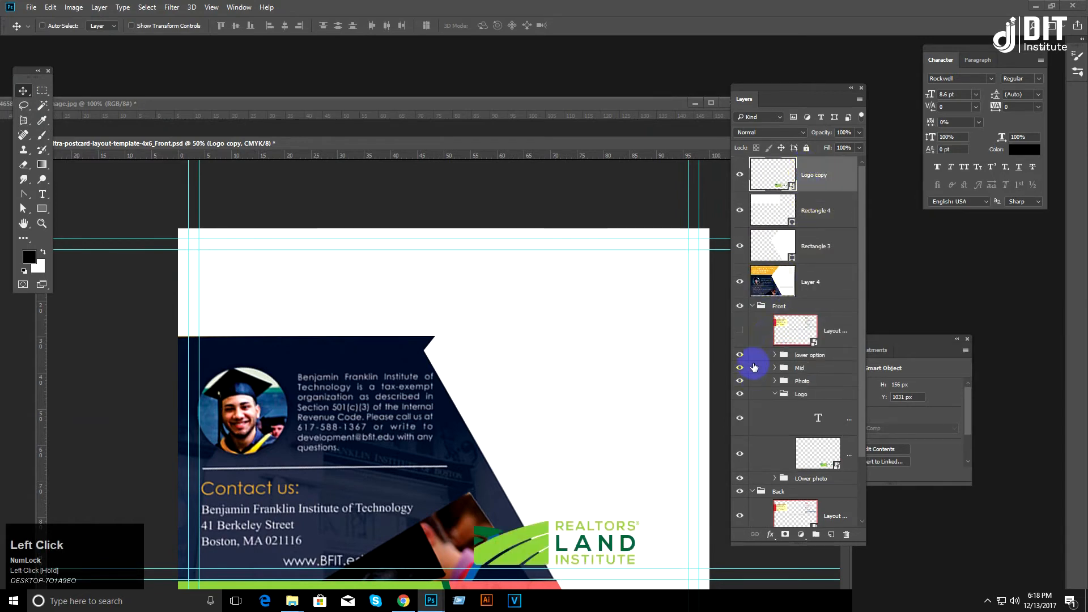
Step: Collapse the Front group and hide it
click(750, 310)
click(751, 307)
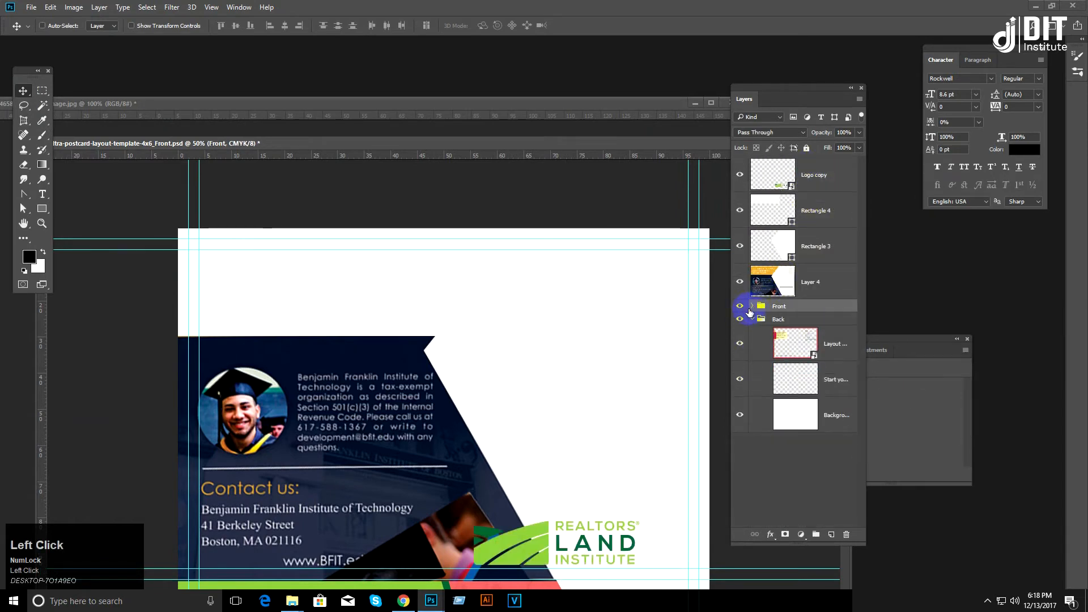
click(739, 307)
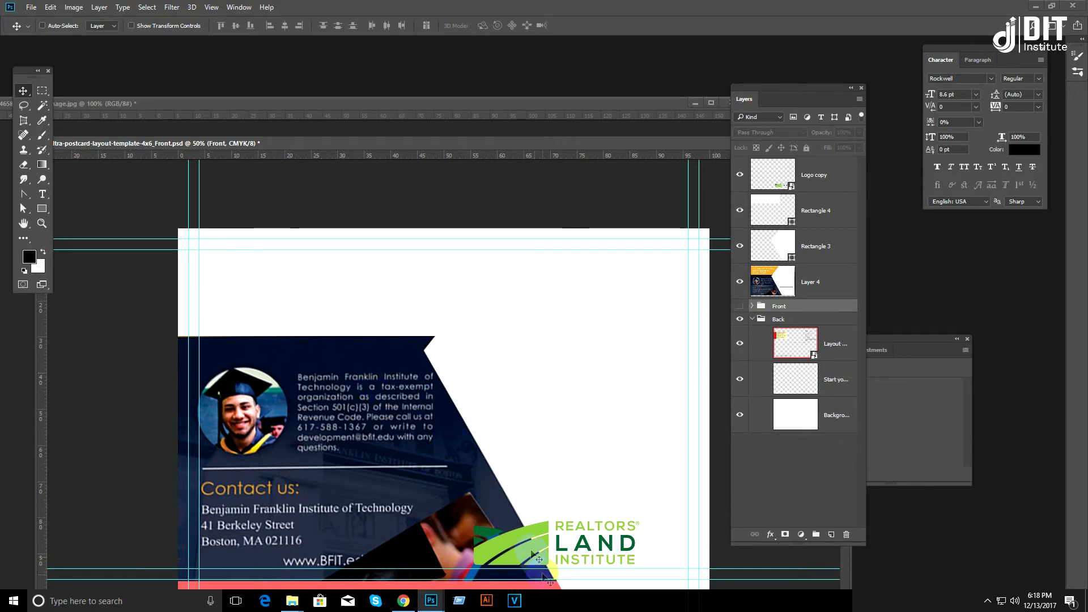
Step: Fill the band rectangle with the logo's light green (8cc640), and place its layer below the white arrow-shaped panel
click(762, 173)
click(765, 208)
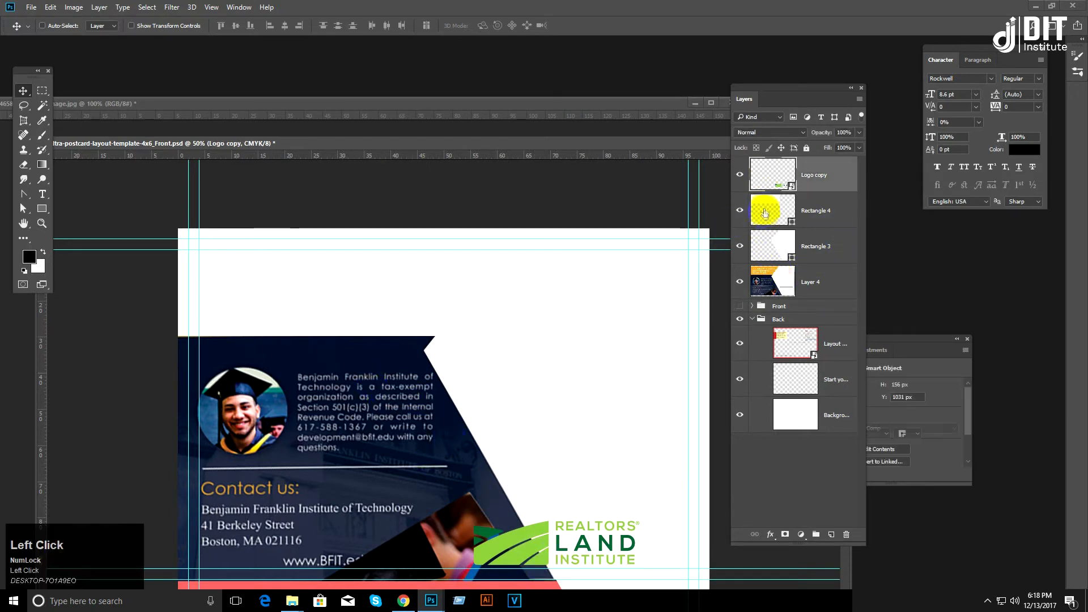
click(739, 211)
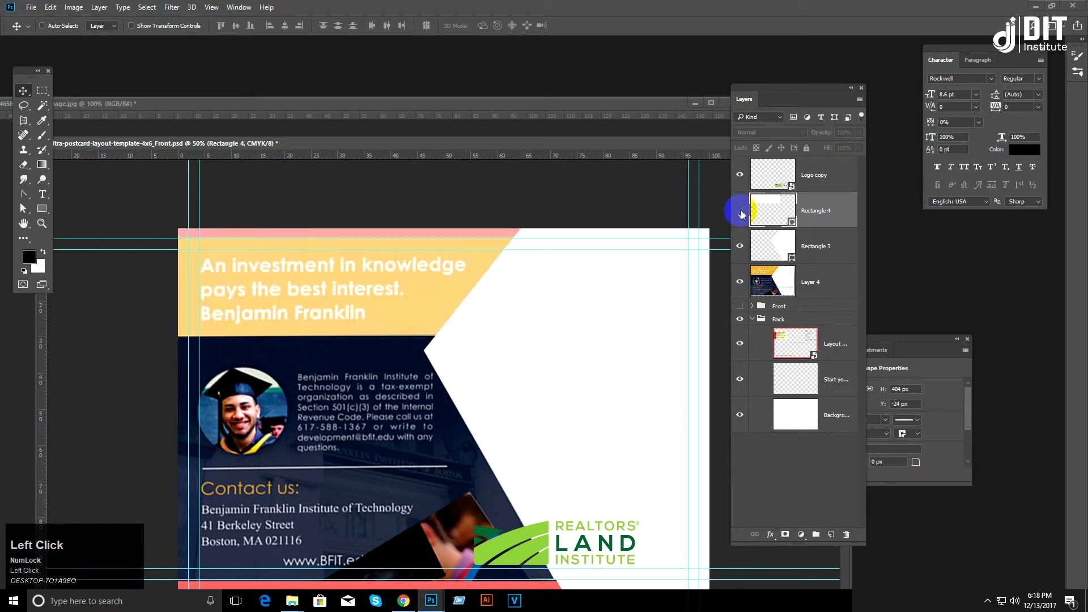
click(740, 210)
double_click(765, 206)
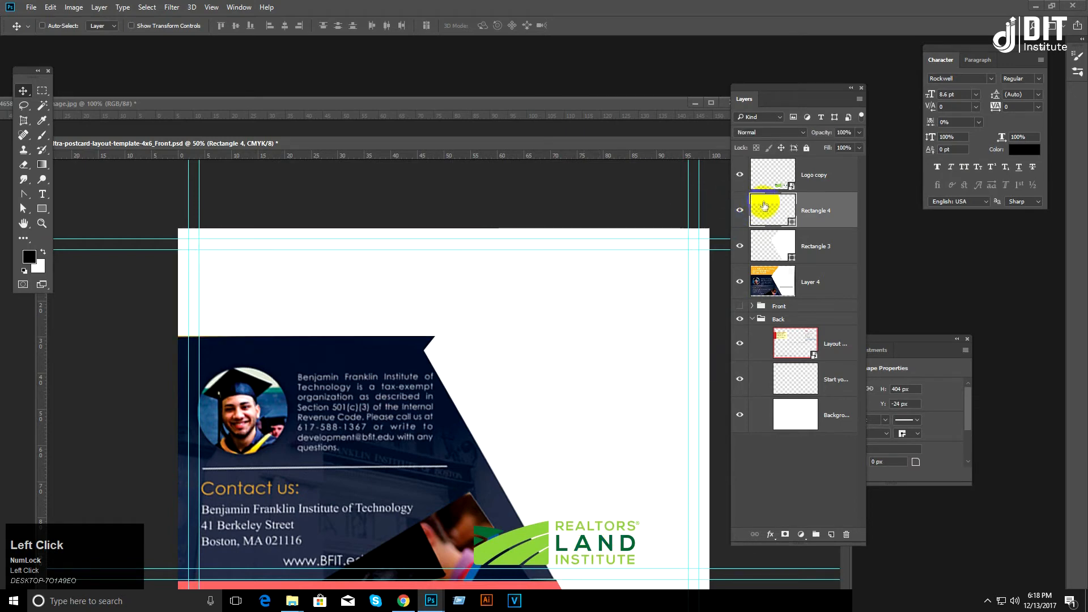
click(513, 538)
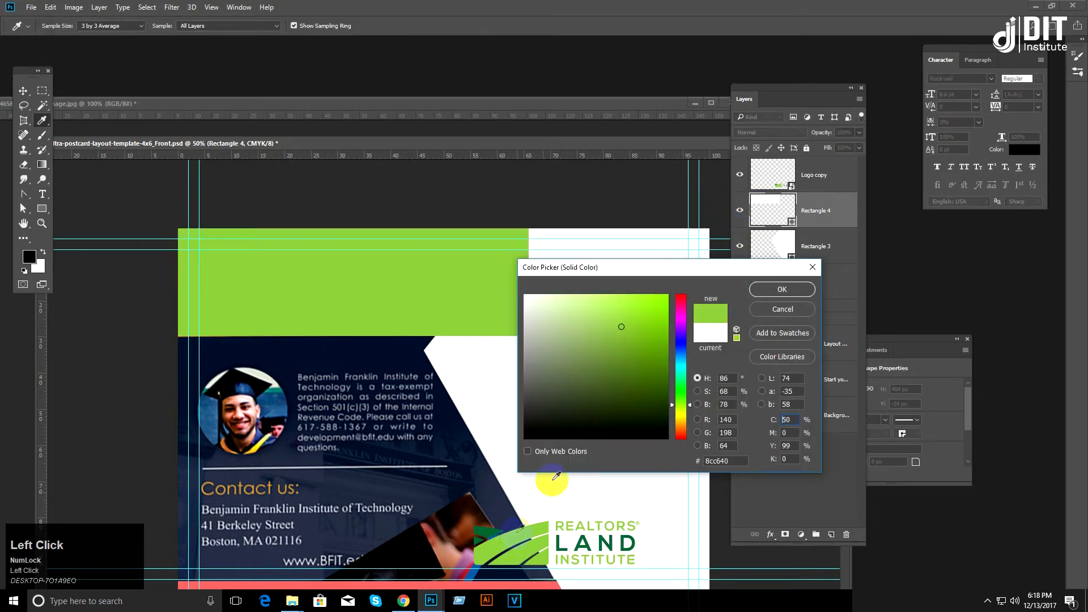
click(774, 289)
drag(811, 216, 813, 254)
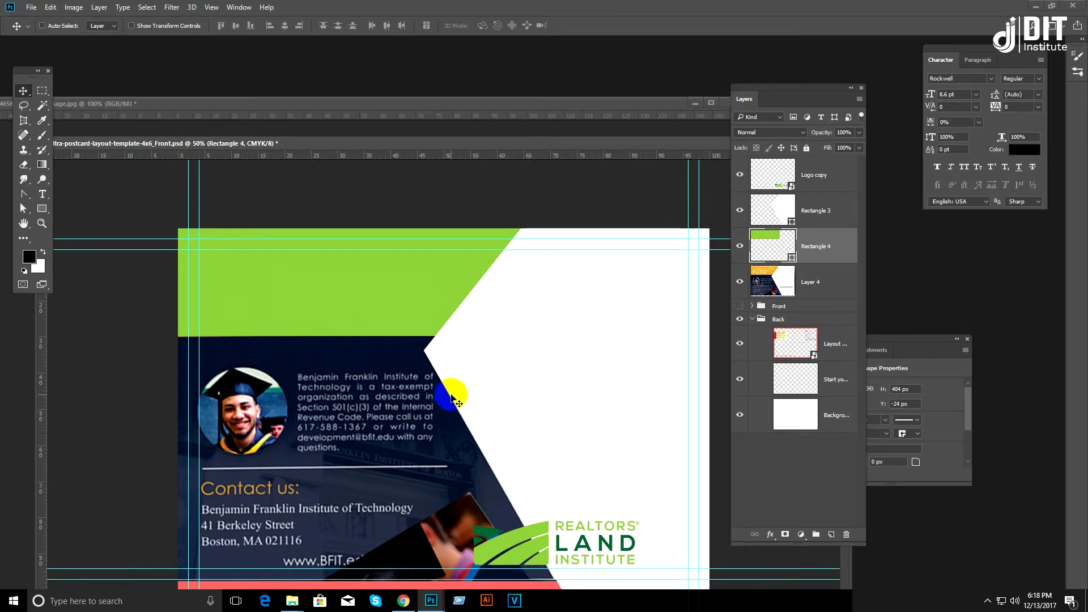
Step: Draw a rectangle of about 1408 by 976 px over the dark blue area below the green band
drag(508, 152, 503, 79)
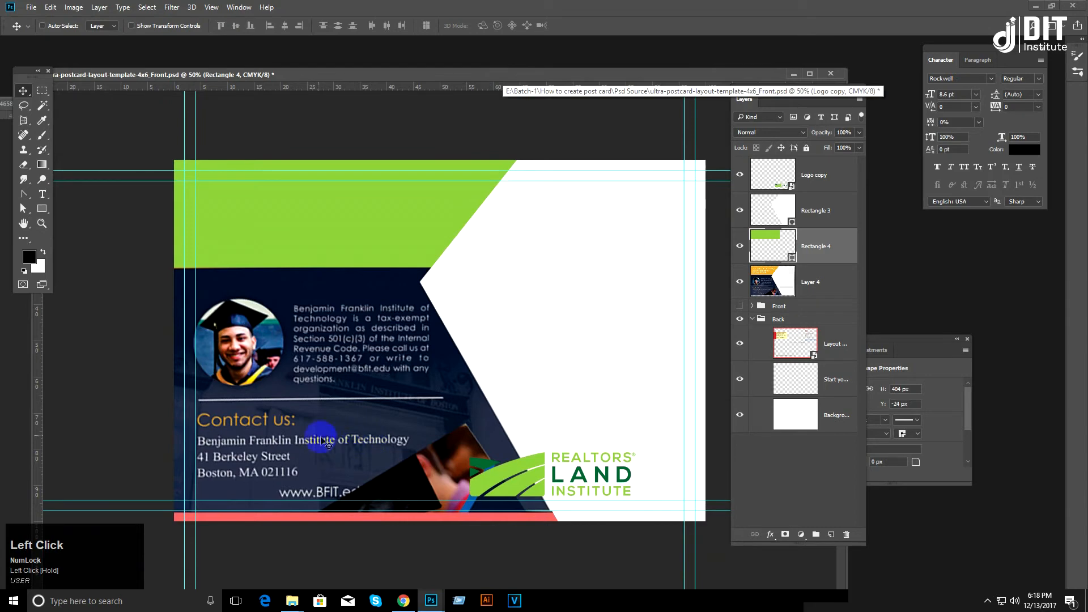
click(44, 210)
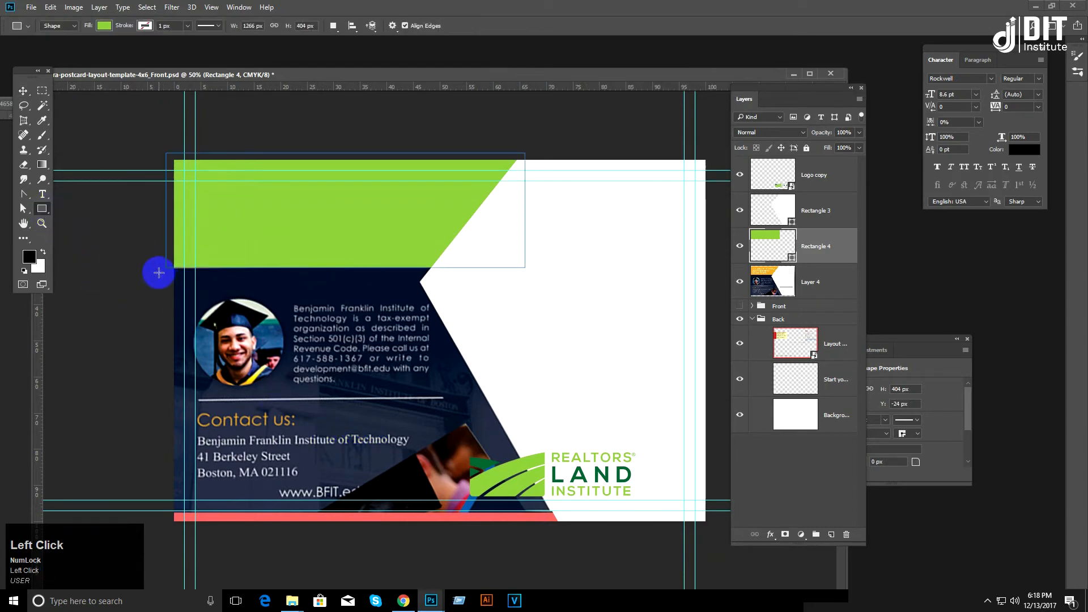
drag(158, 266, 557, 542)
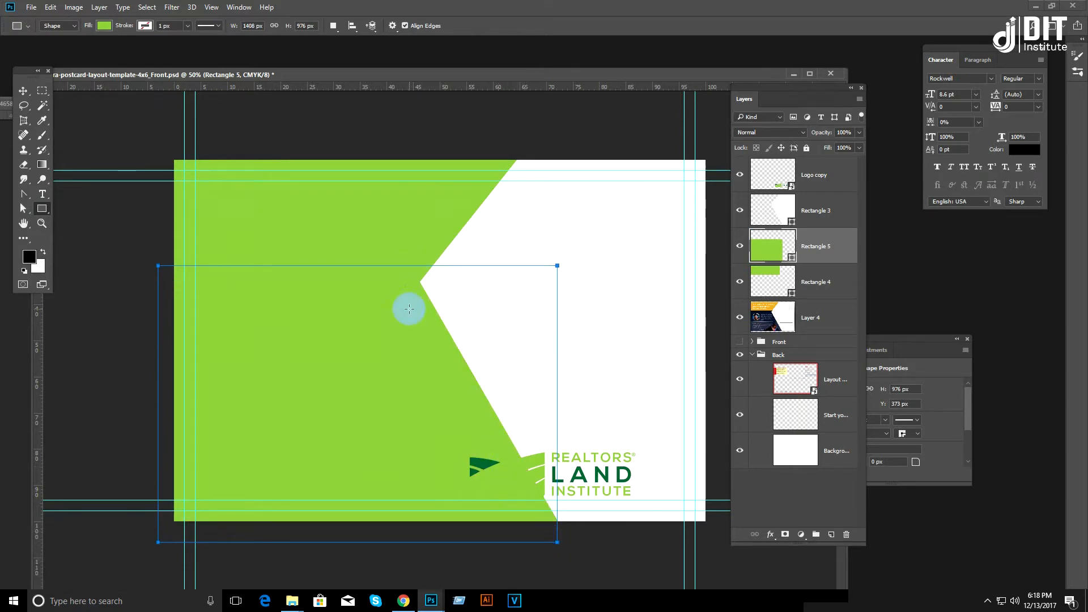
Step: Fill the lower rectangle with dark grey-green (4c5244), and hide its layer to uncover the reference
click(768, 245)
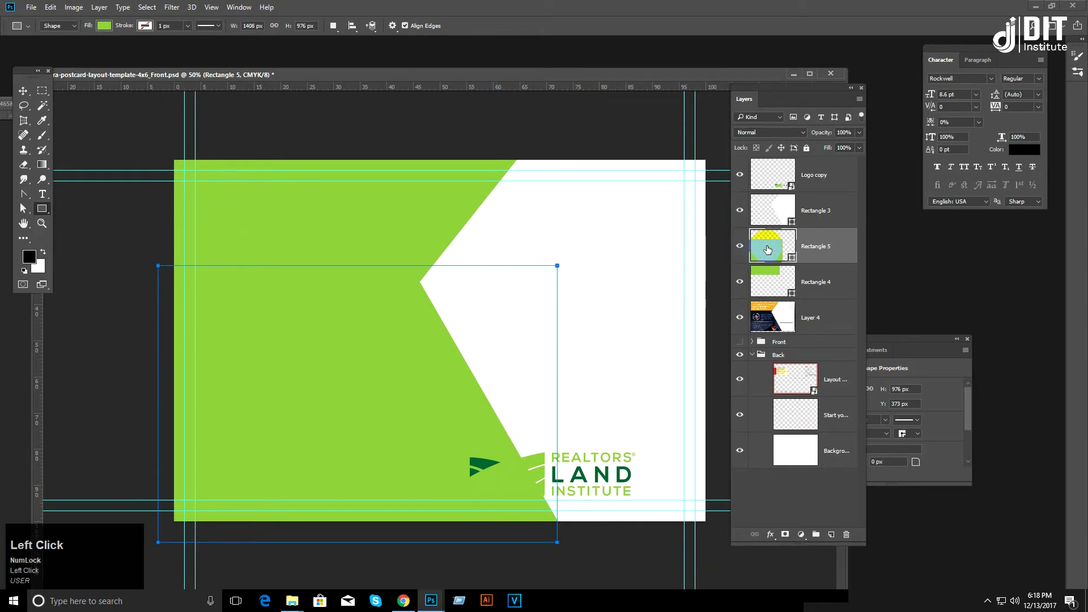
click(548, 392)
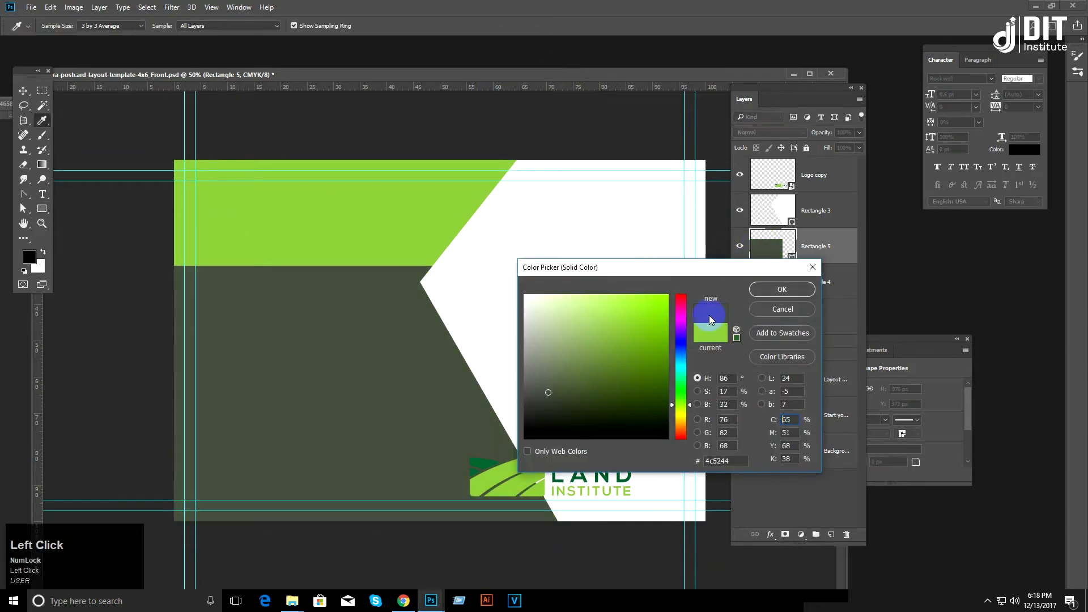
click(759, 290)
click(740, 246)
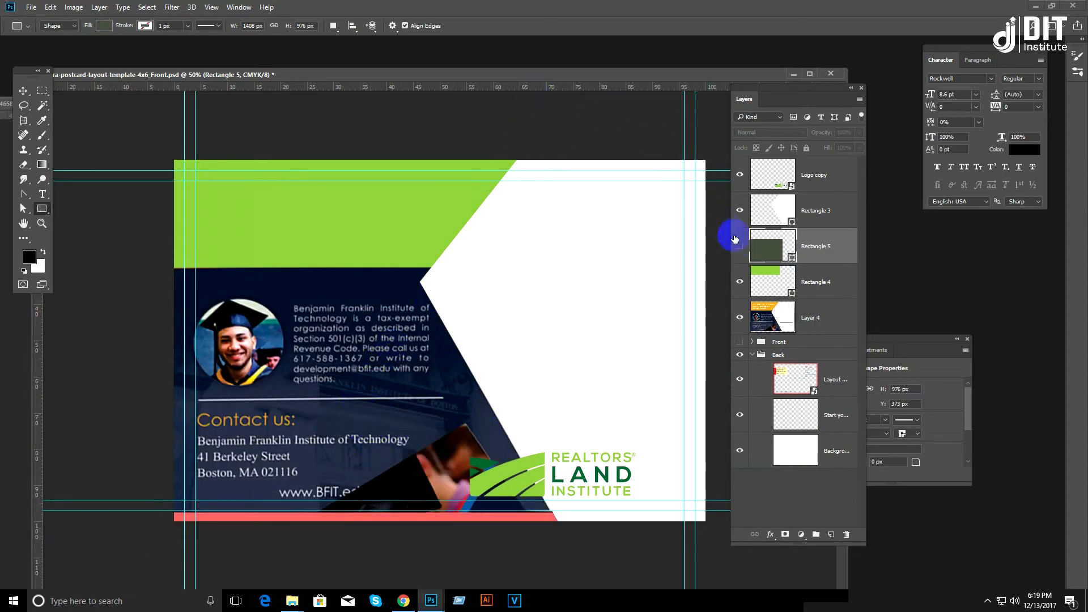
Step: Open the graduation photo pexels-photo-267885.jpeg from the postcard project's Images folder
double_click(683, 51)
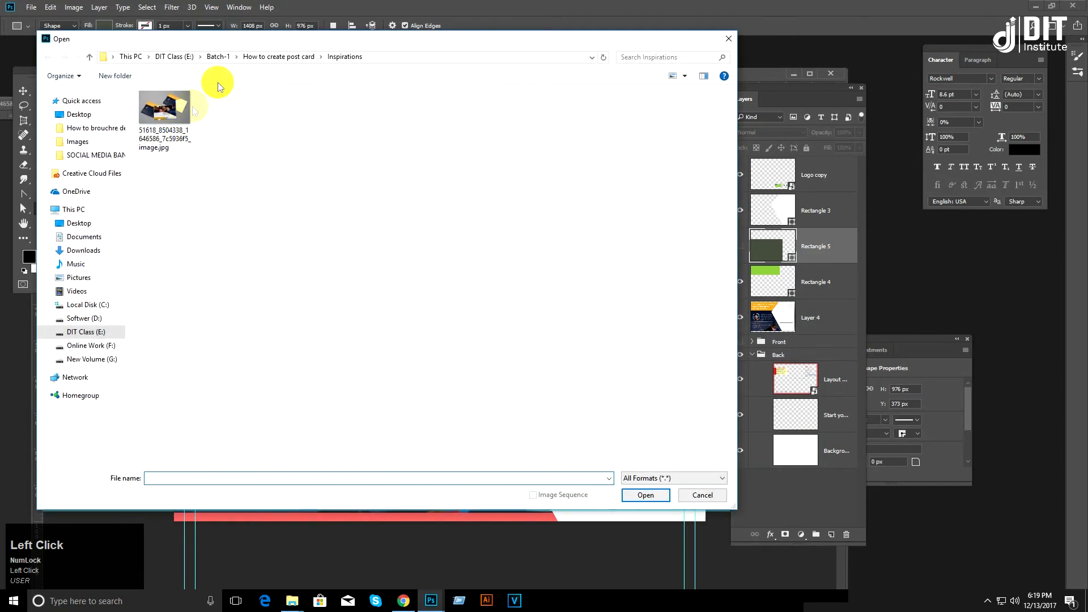
click(281, 58)
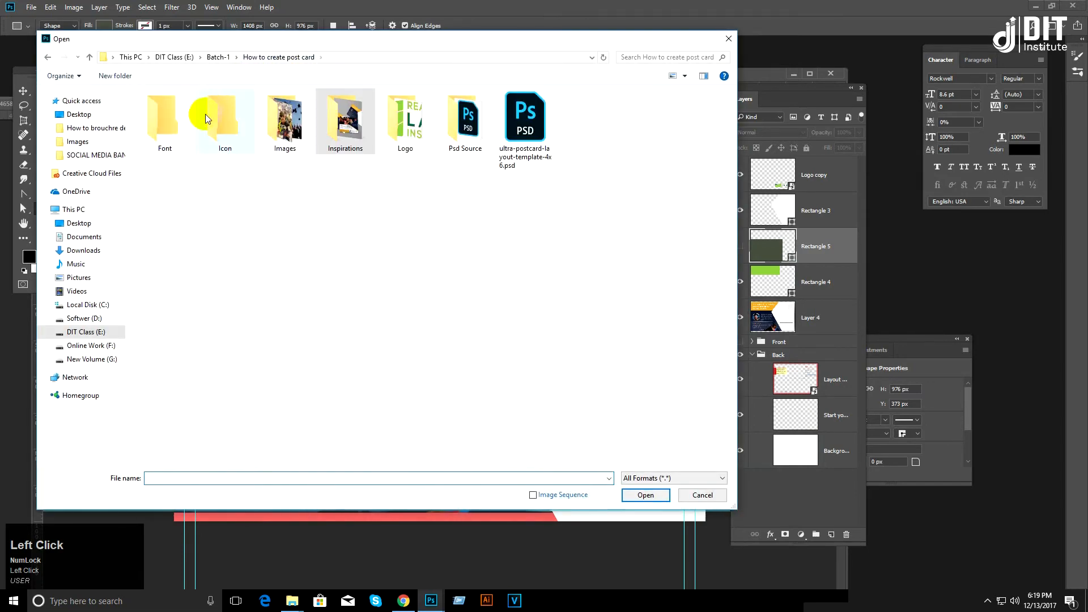
double_click(273, 115)
double_click(166, 125)
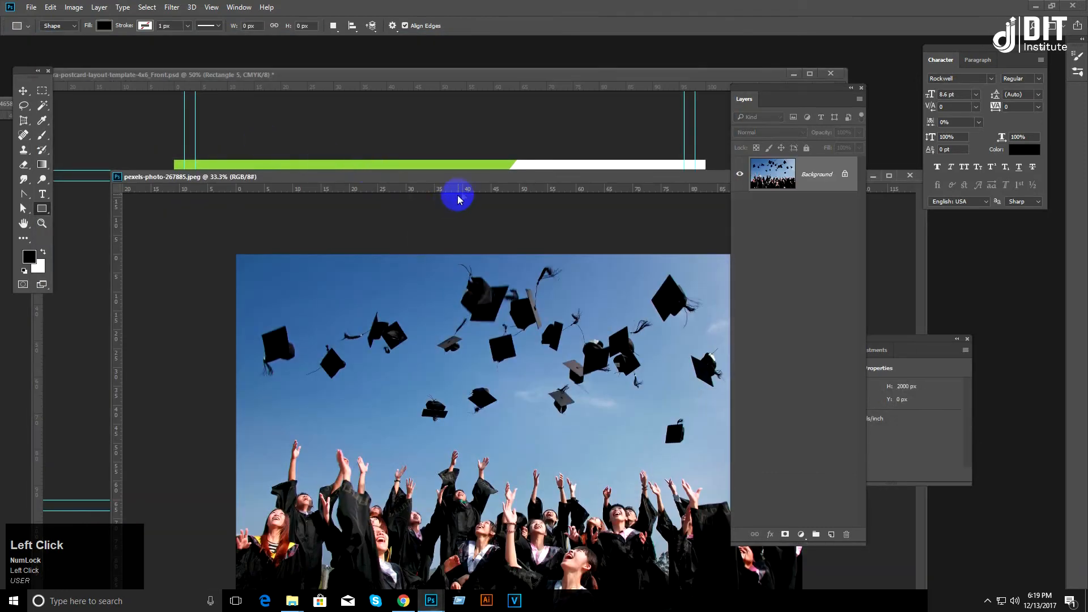
Step: Copy the graduation photo into the postcard document, directly above the hidden lower rectangle's layer
drag(458, 196, 448, 327)
click(32, 92)
drag(359, 312, 339, 142)
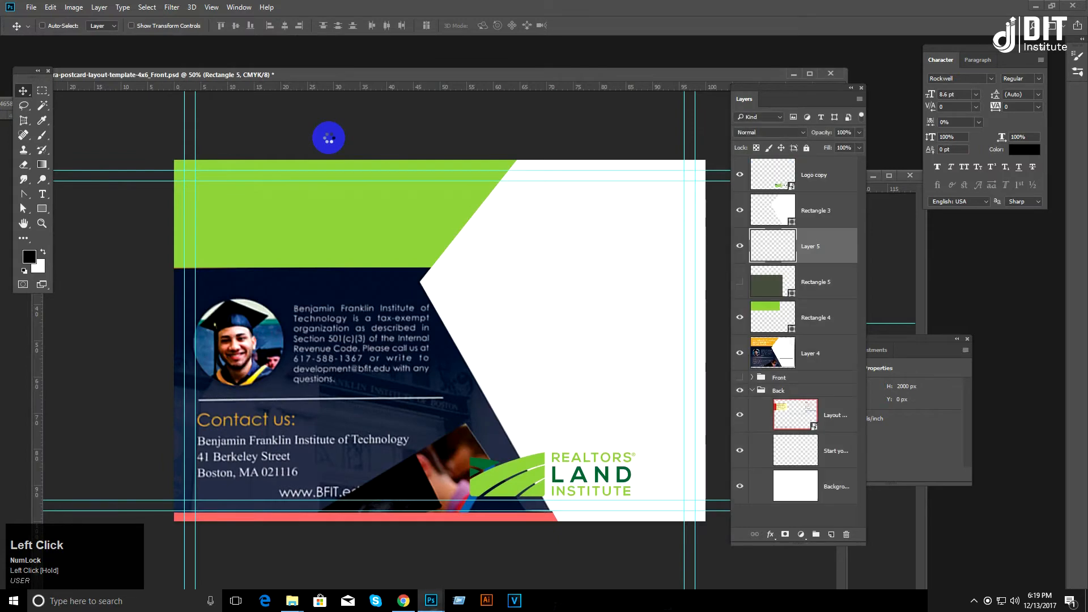
Step: Scale the graduation photo to about 63% and position it over the area below the light green band
key(ctrl+t)
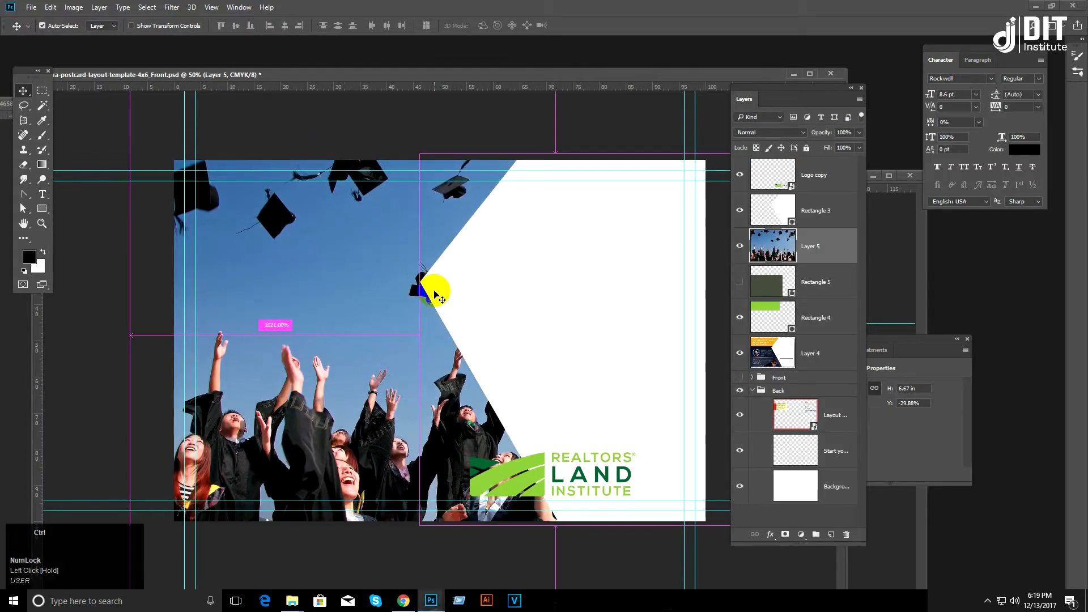
key(ctrl+minus)
key(ctrl+minus)
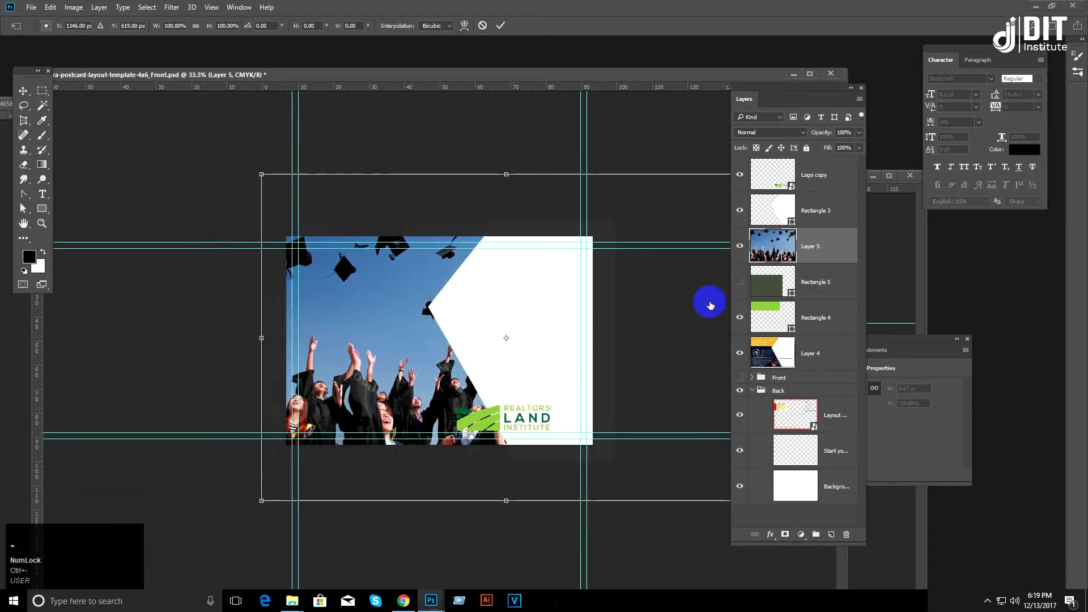
drag(712, 195, 554, 301)
mouse_move(483, 364)
mouse_down()
mouse_move(493, 330)
mouse_move(491, 366)
mouse_up()
key(Return)
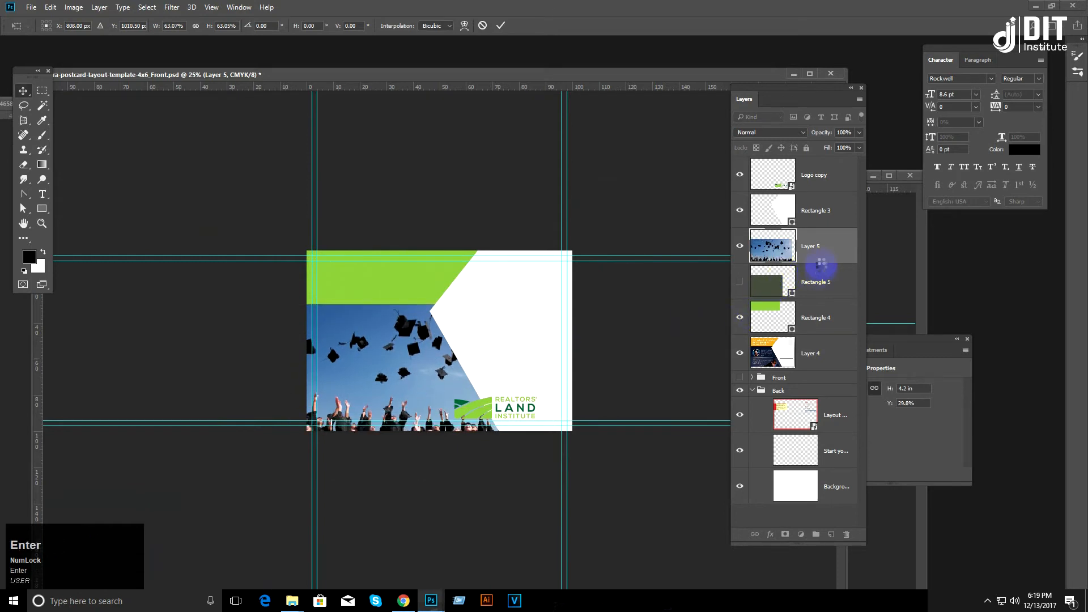
Step: Clip the graduation photo to the lower rectangle, and show the rectangle's layer
alt+click(790, 276)
click(740, 285)
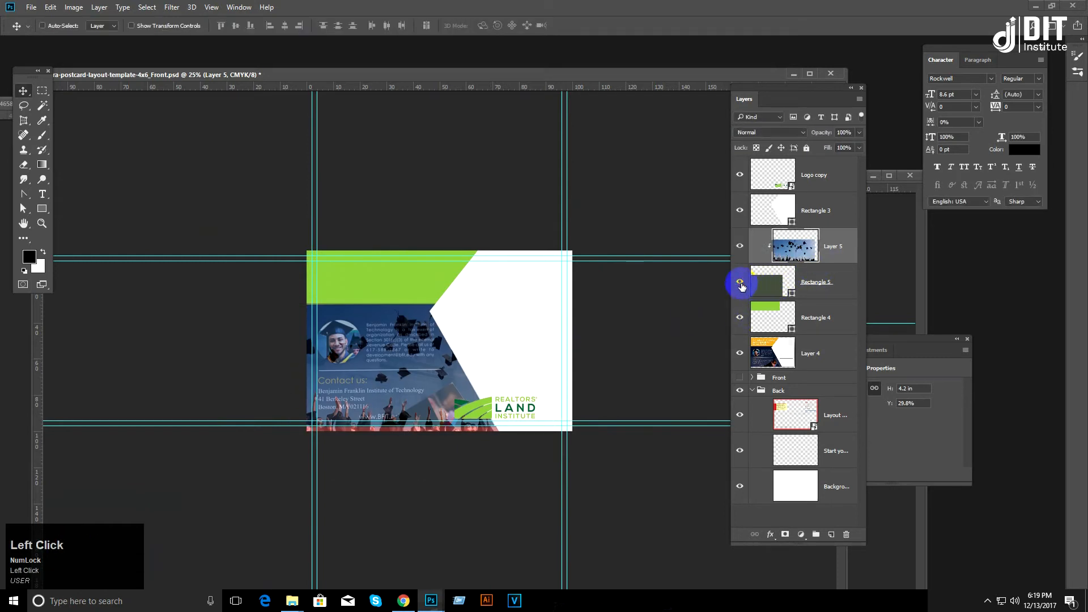
Step: Fill the lower rectangle with white (ffffff), and set the graduation photo's opacity to 10%
double_click(773, 284)
click(471, 268)
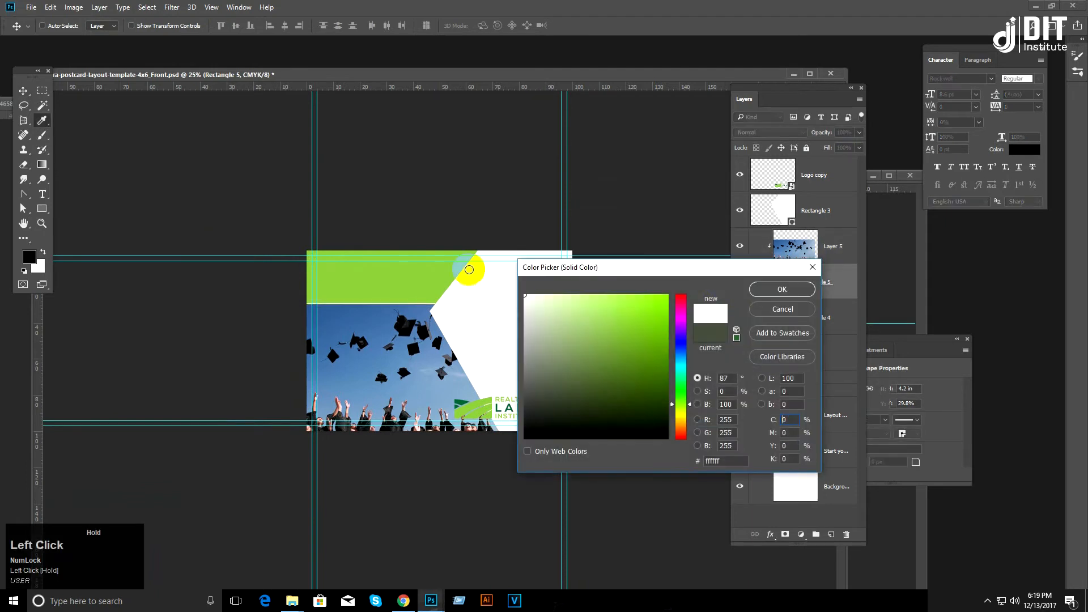
click(786, 300)
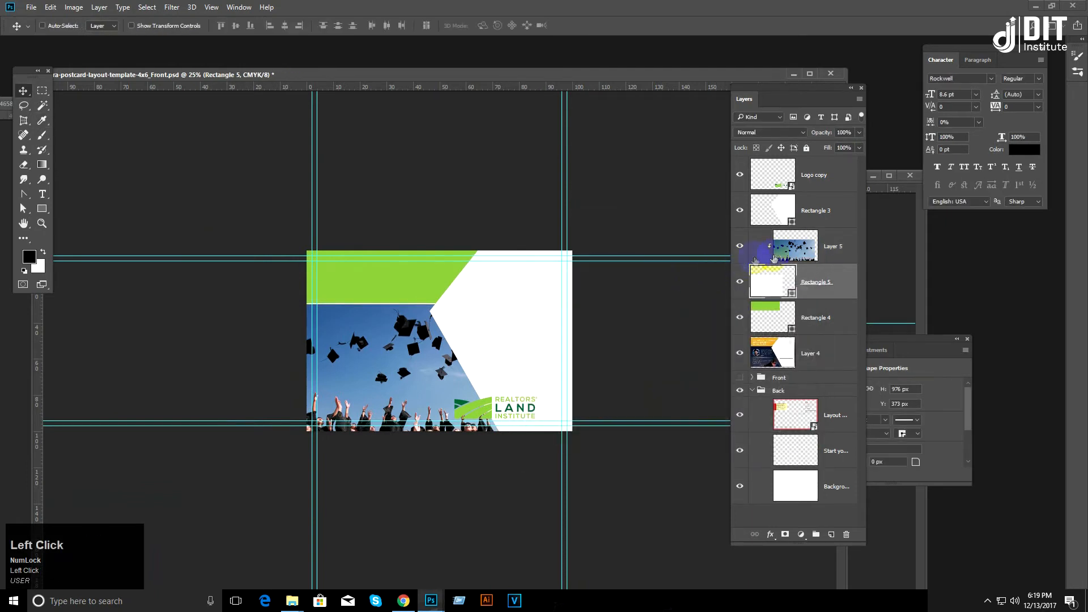
click(804, 248)
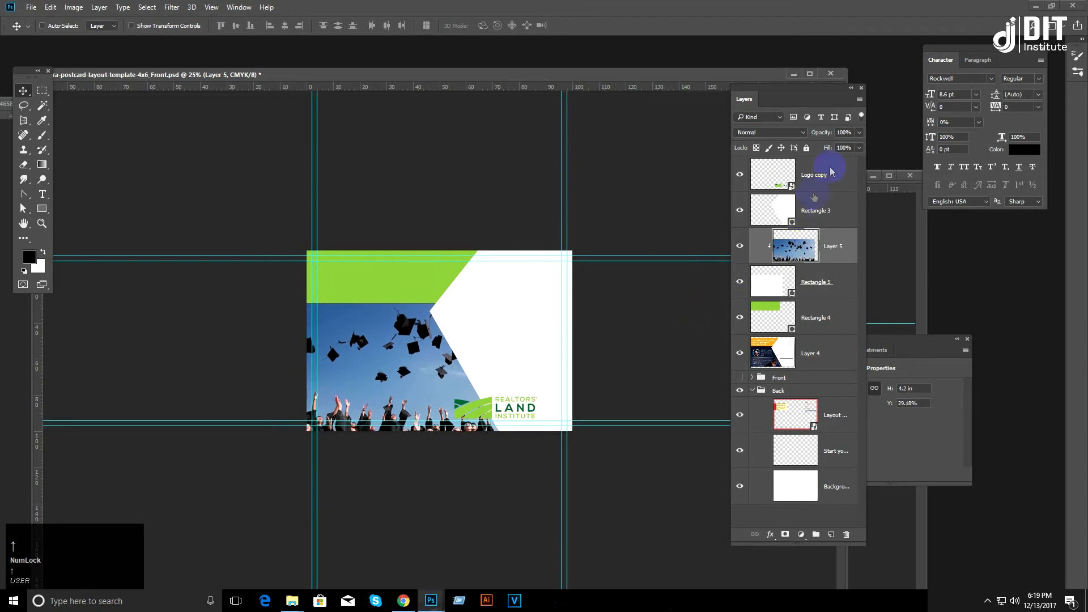
drag(848, 135, 795, 139)
text(10)
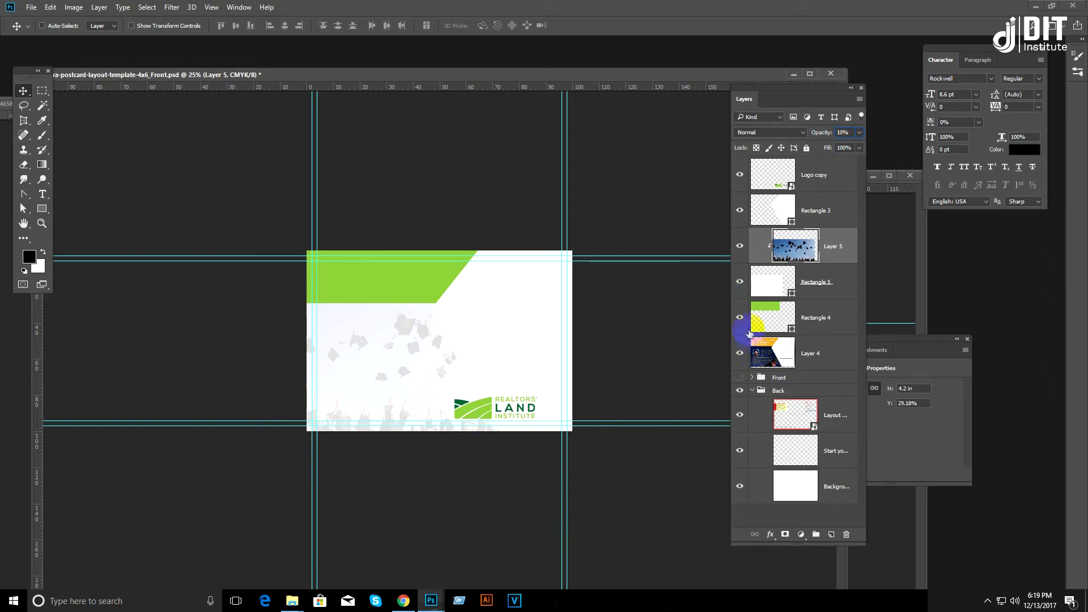
Step: Move the reference mockup layer to the top and hide it, and place the lower rectangle's layer above the photo
drag(775, 357, 803, 162)
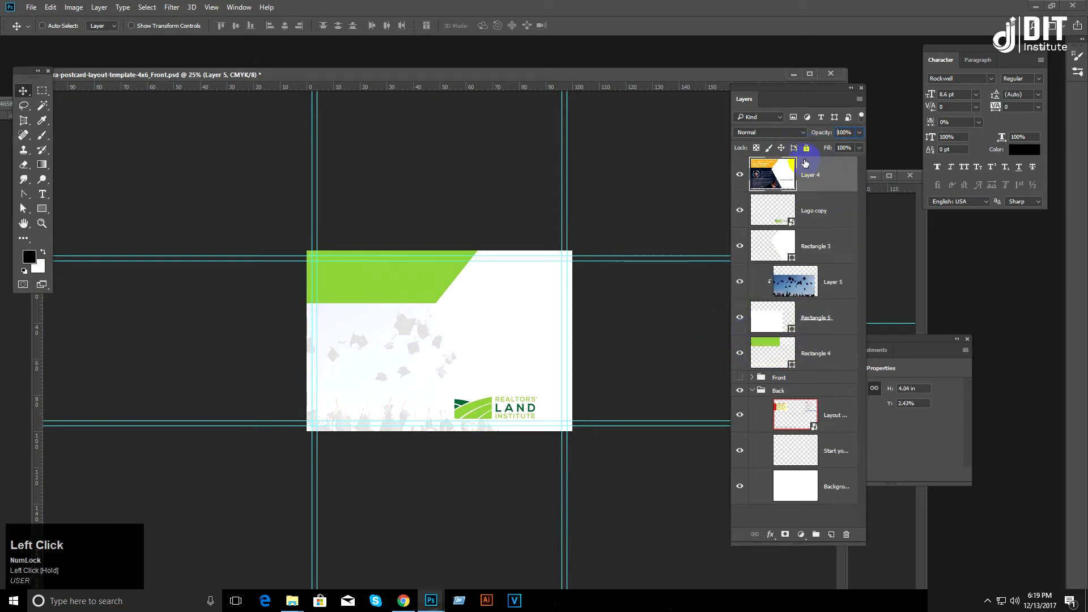
click(741, 175)
drag(816, 316, 816, 276)
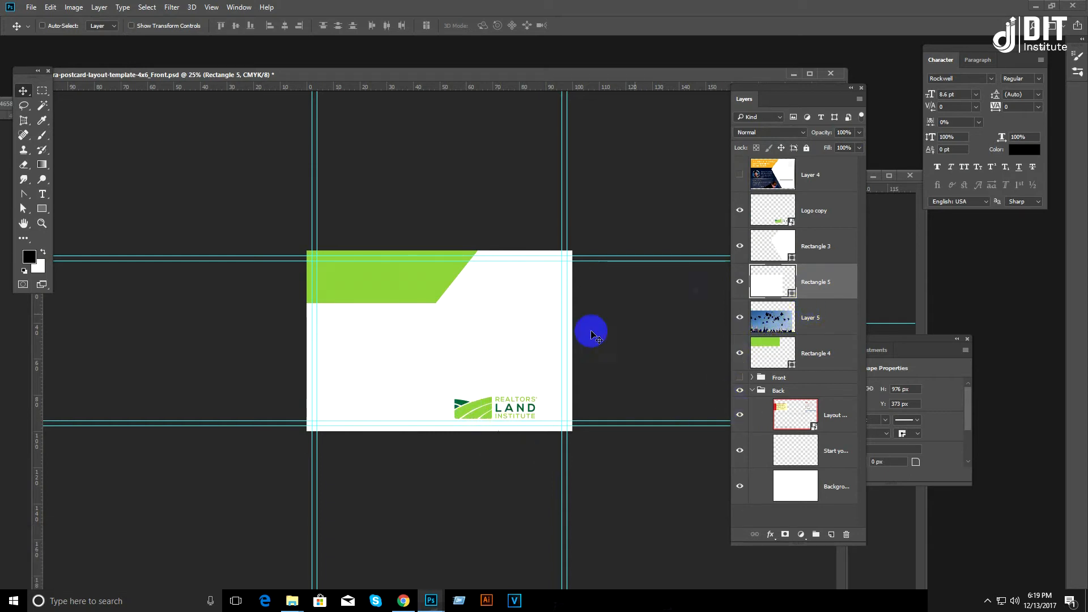
Step: Fill the lower rectangle with the logo's dark green (046939)
double_click(771, 277)
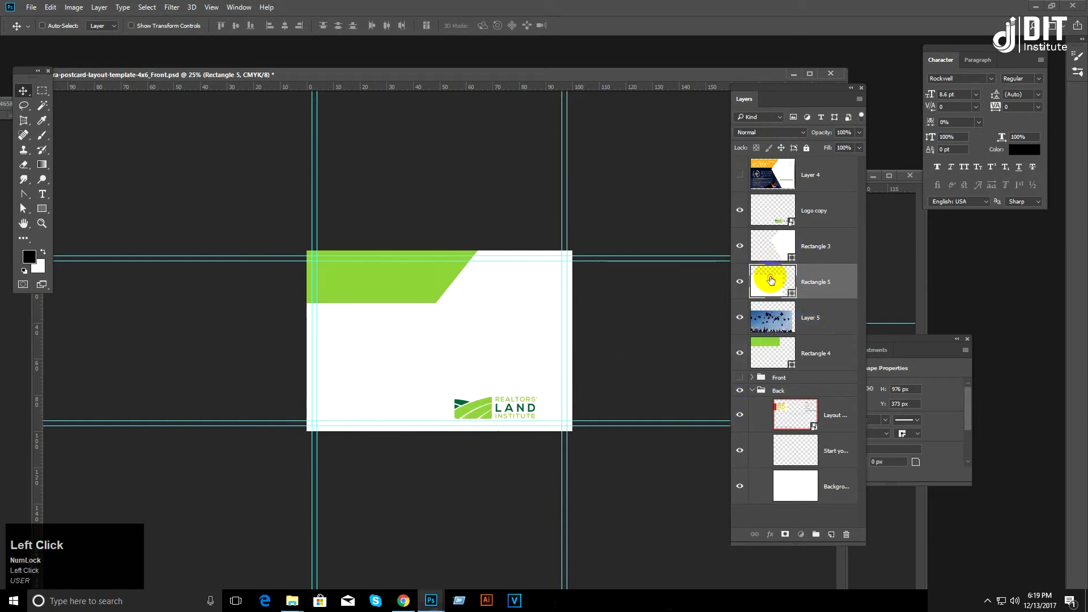
click(468, 398)
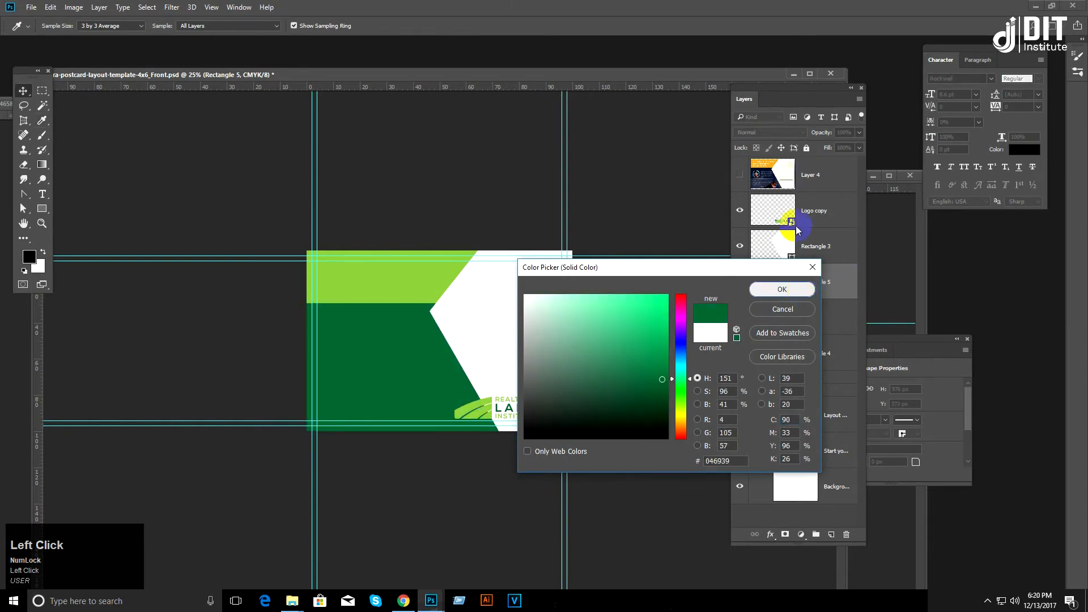
click(781, 289)
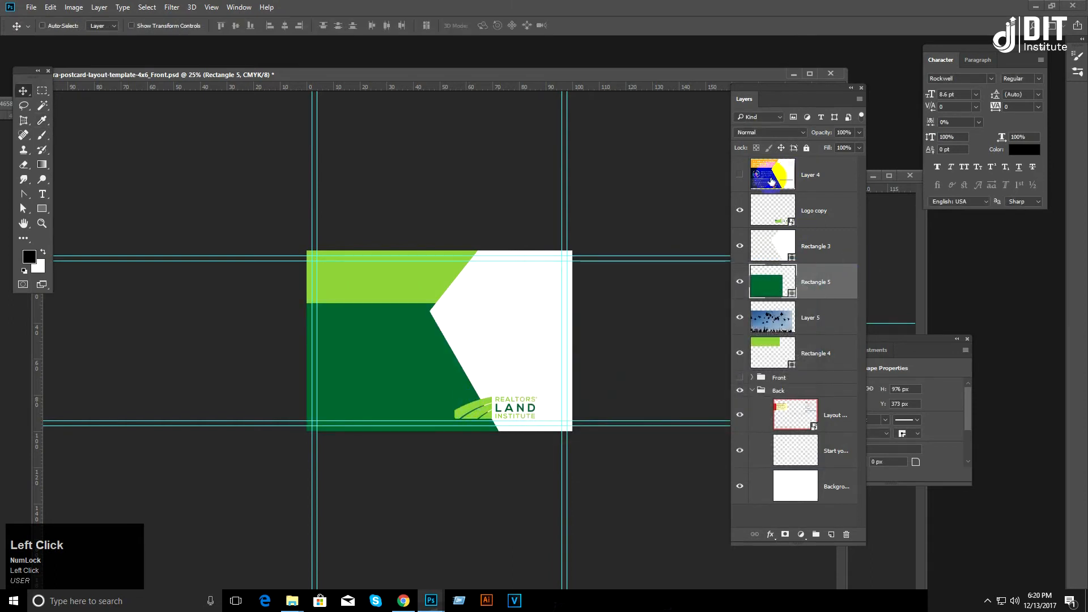
Step: Set the dark green rectangle's blend mode to Multiply and its opacity to 79%
click(816, 319)
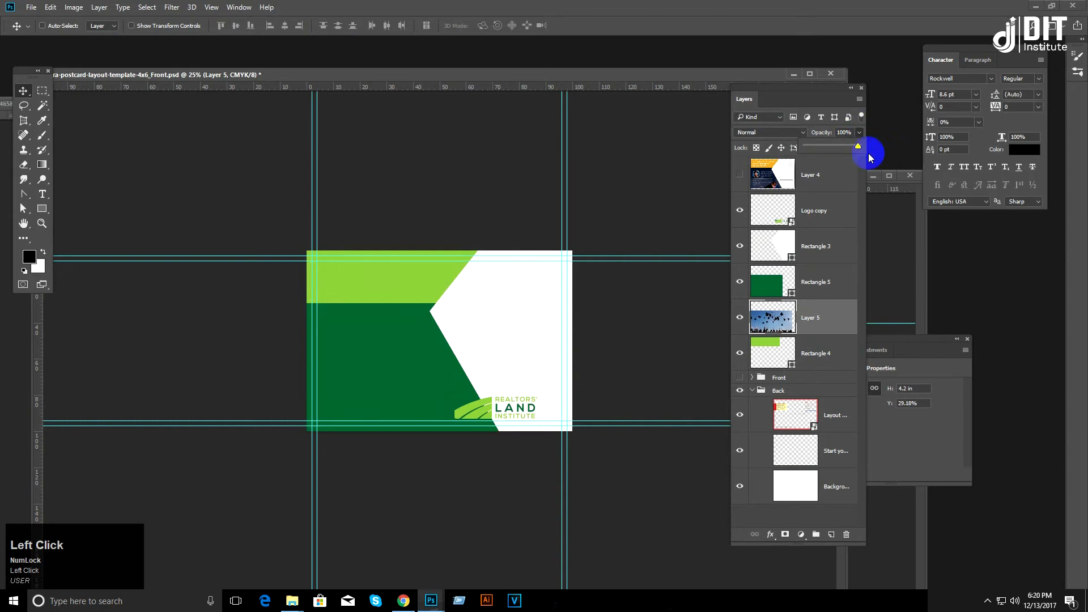
click(809, 285)
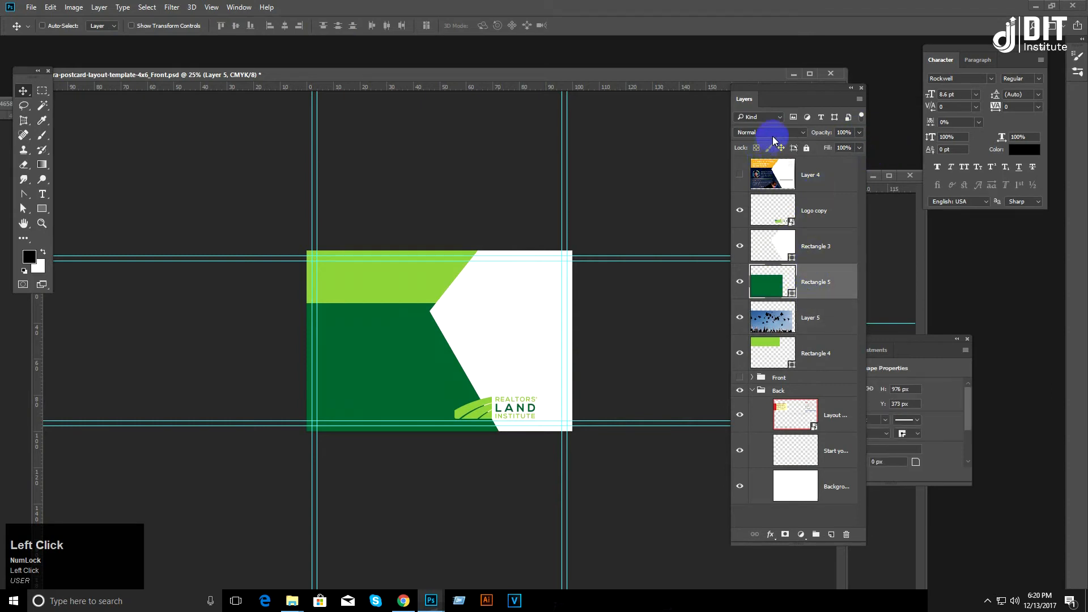
click(799, 134)
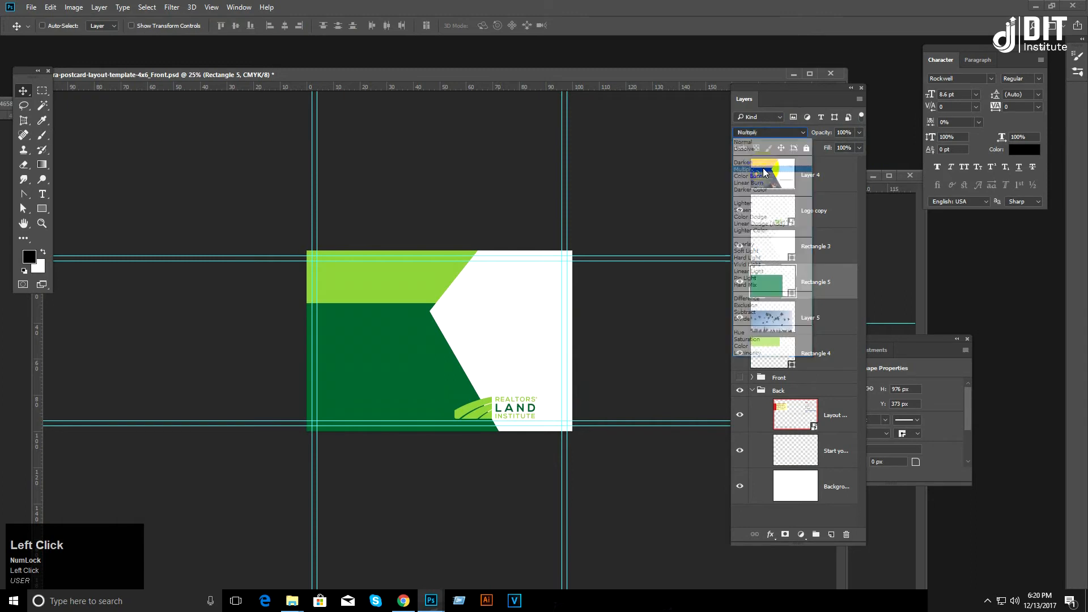
click(764, 170)
click(859, 132)
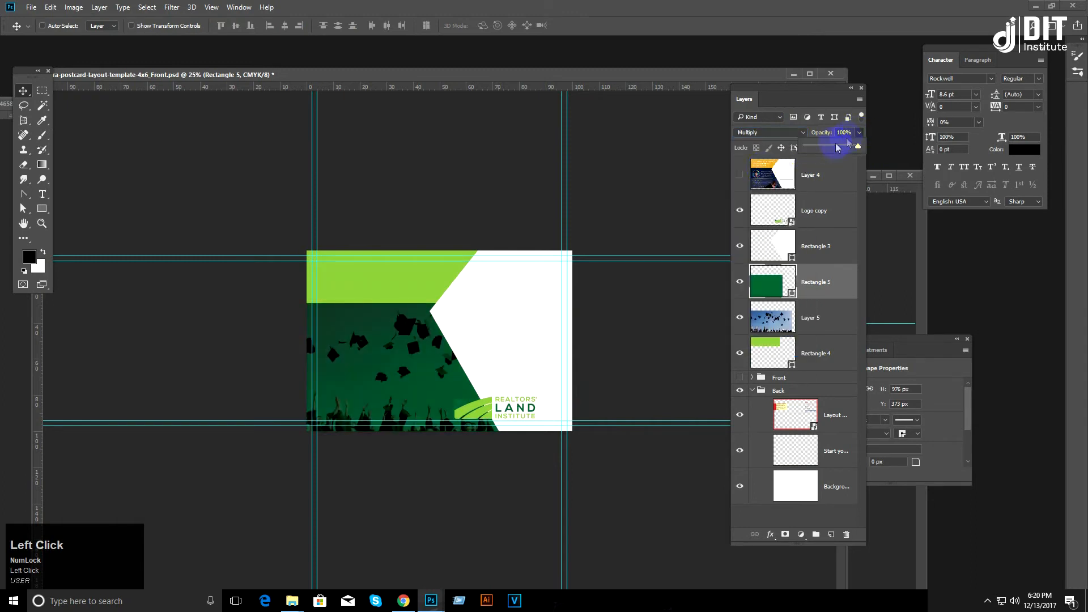
drag(832, 149, 840, 149)
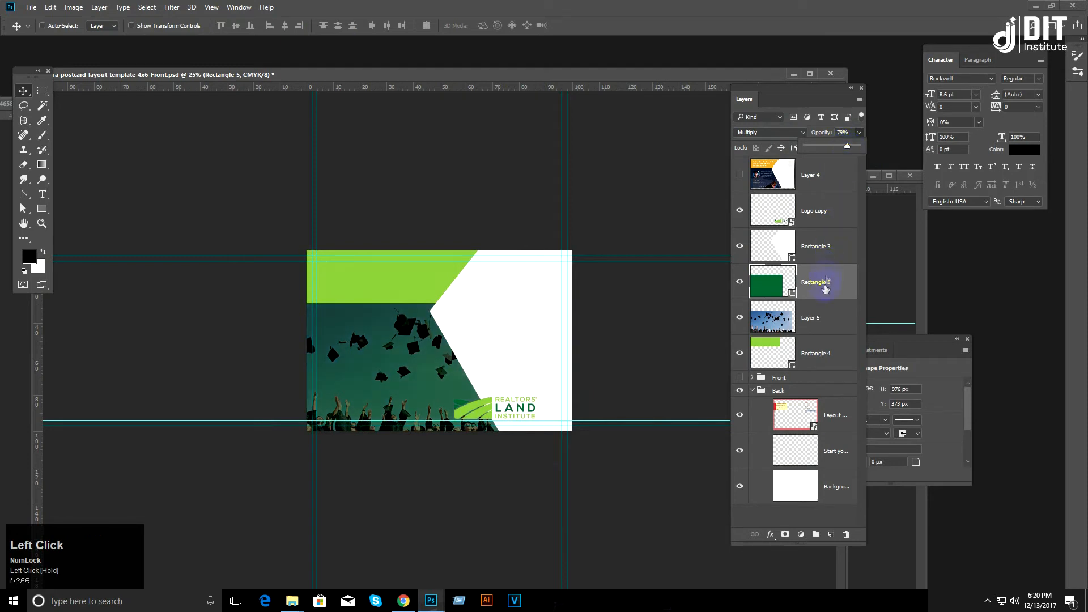
Step: Set the graduation photo layer's Fill to 53%
click(815, 324)
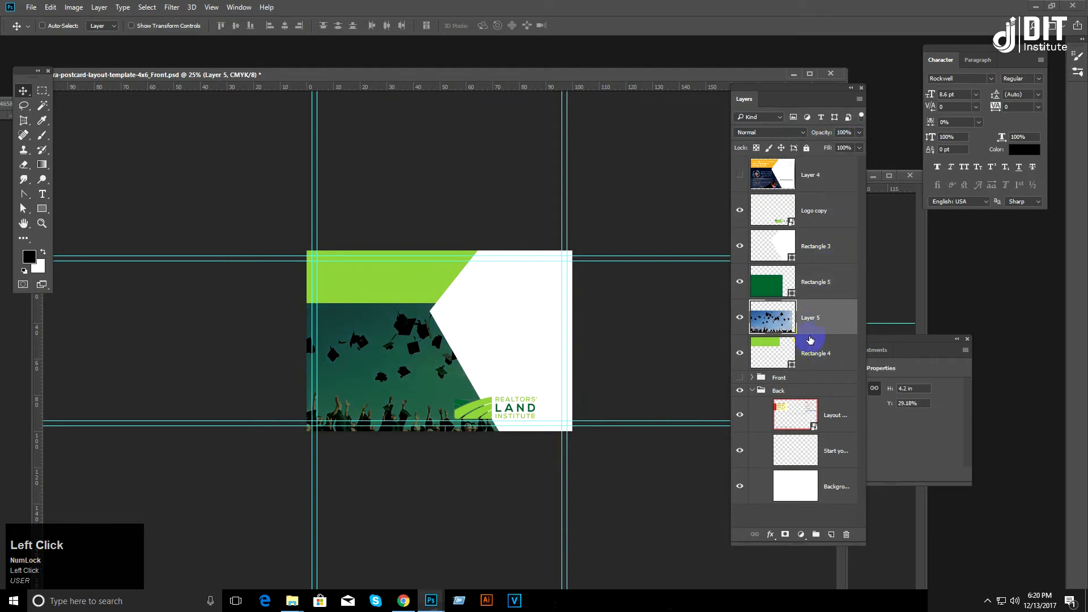
click(859, 148)
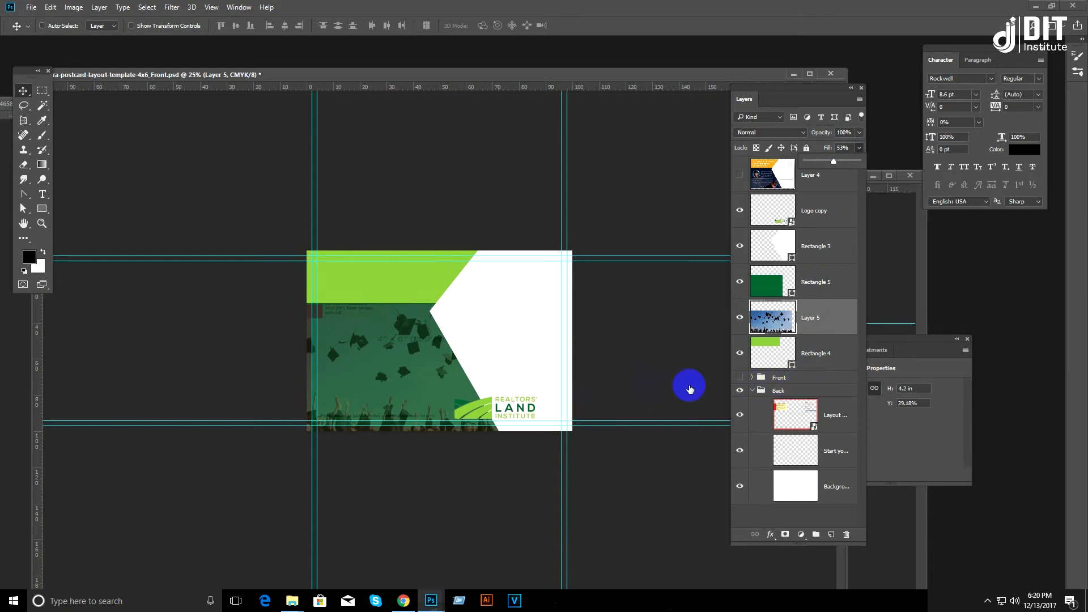
Step: Add a Solid Color fill layer directly above the Front group and make it black
click(798, 379)
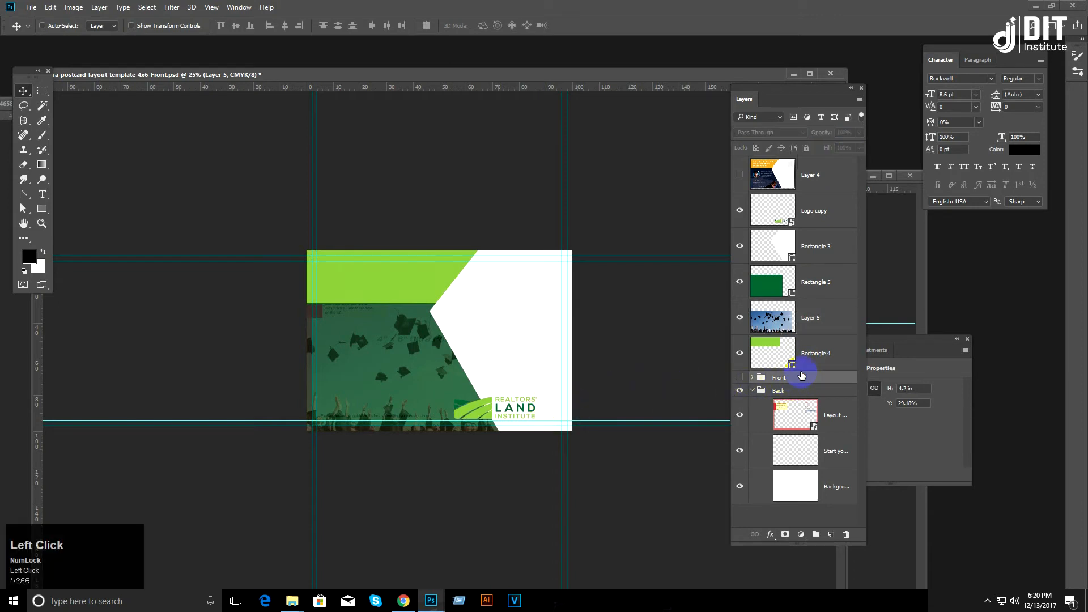
click(800, 534)
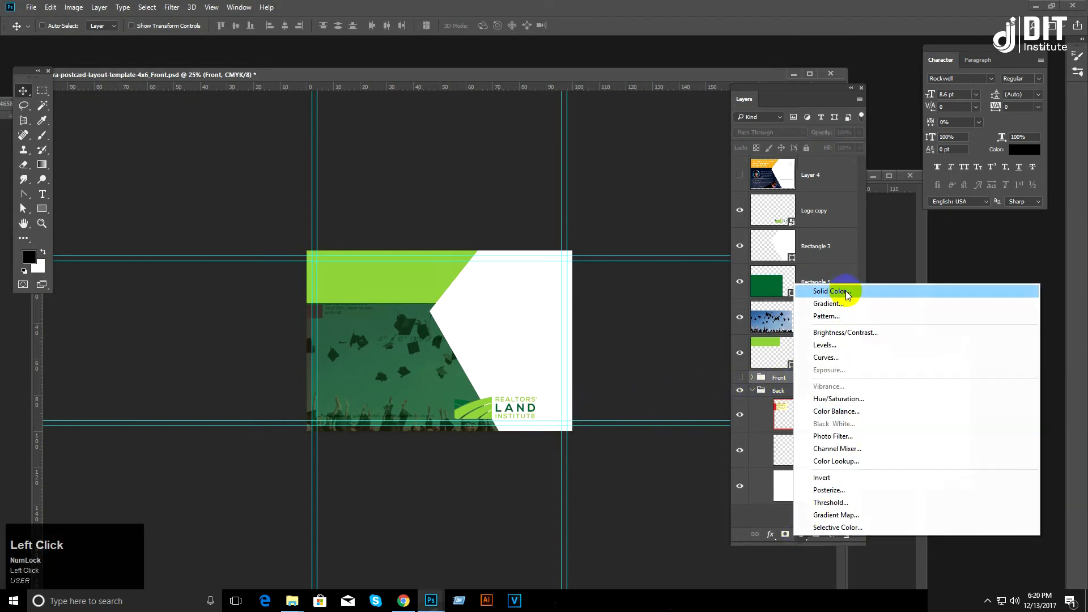
click(845, 291)
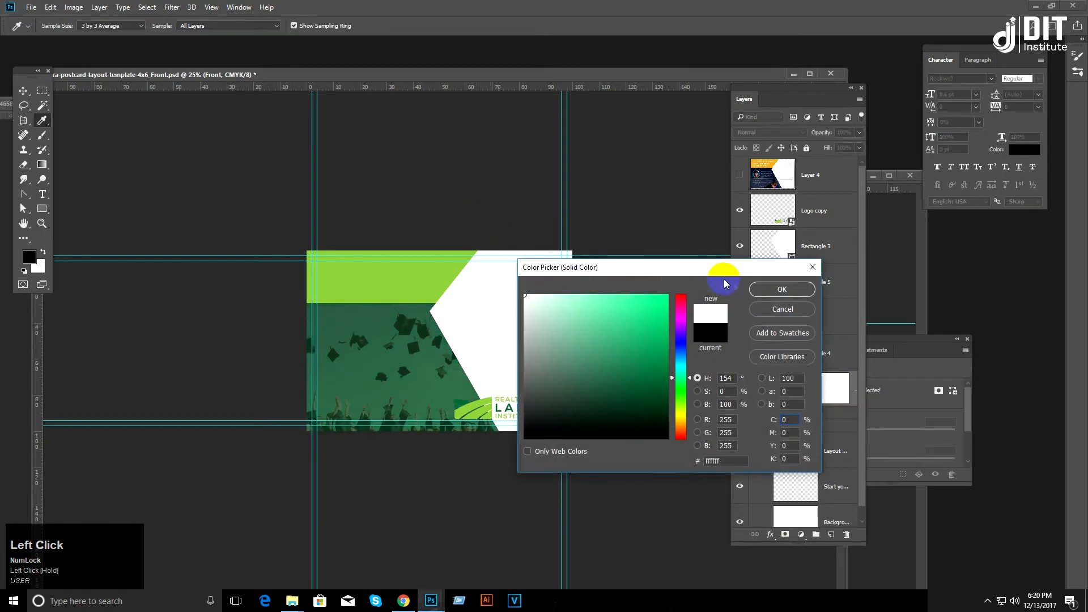
click(760, 290)
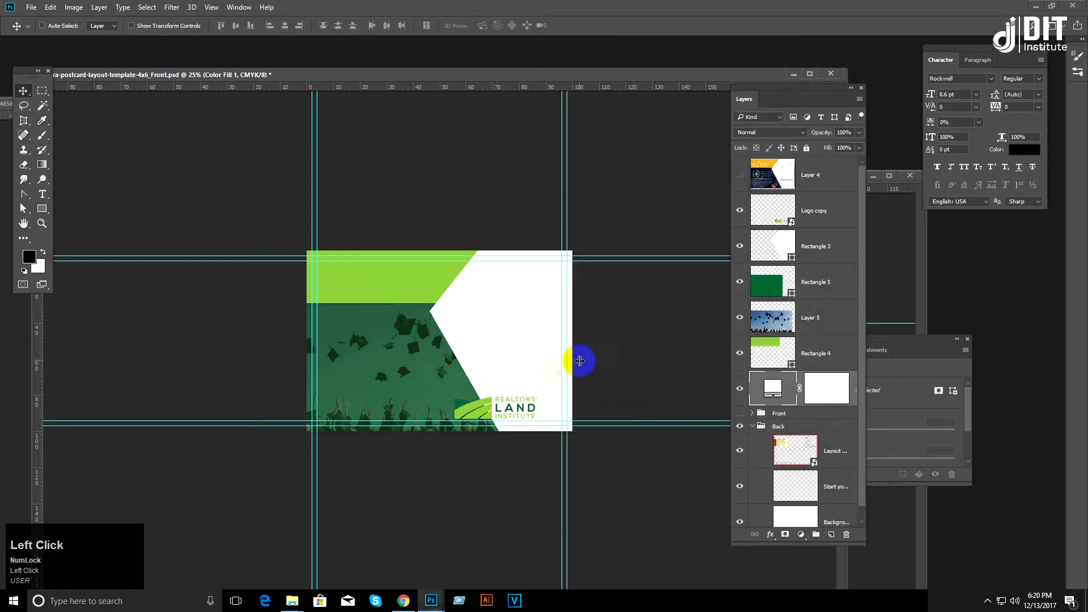
double_click(769, 387)
drag(549, 380, 519, 445)
click(779, 290)
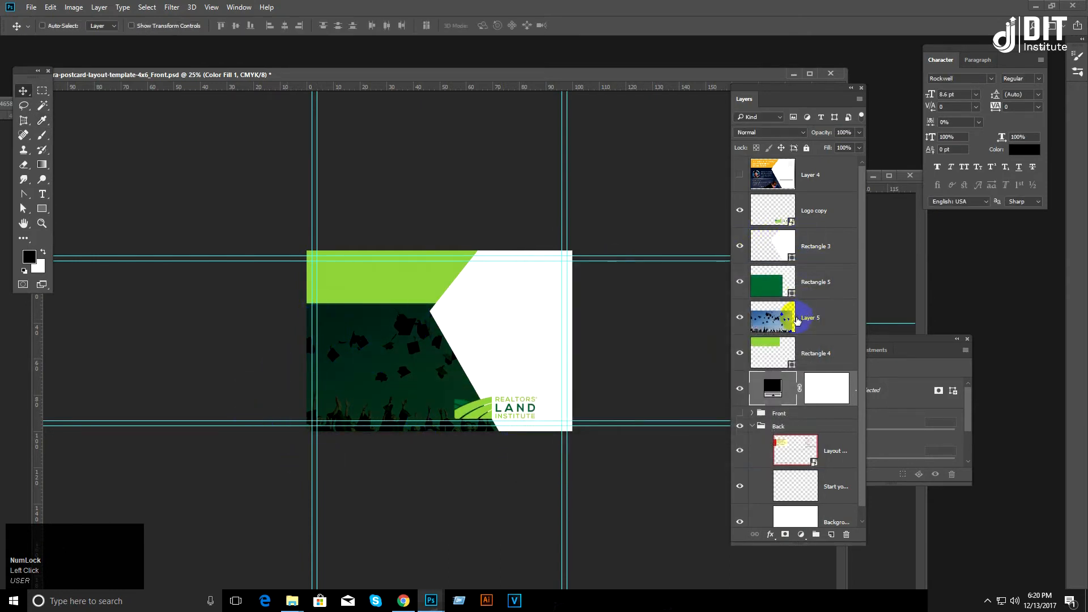
Step: Set the dark green rectangle's opacity to 49%
click(816, 283)
click(858, 132)
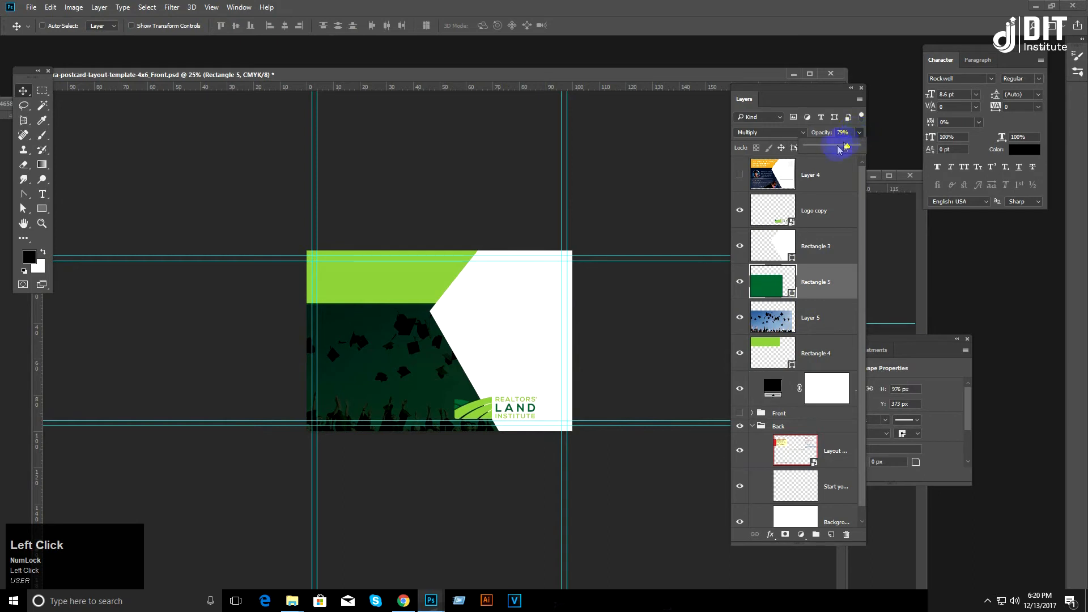
drag(823, 148, 815, 150)
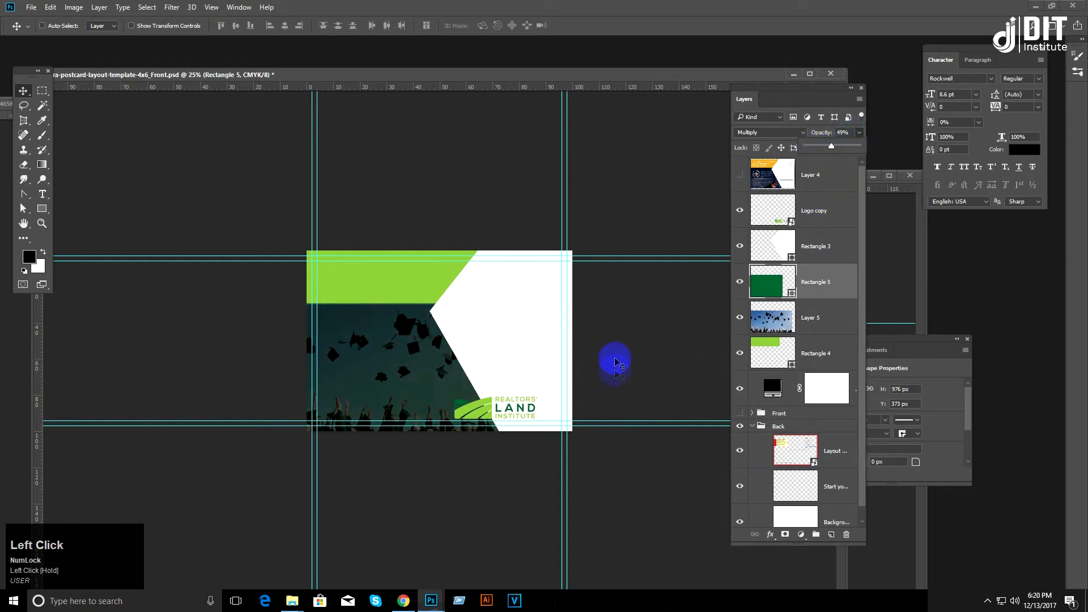
Step: Check the hidden reference mockup against the design, and set the dark green rectangle's Fill to 38%
click(774, 389)
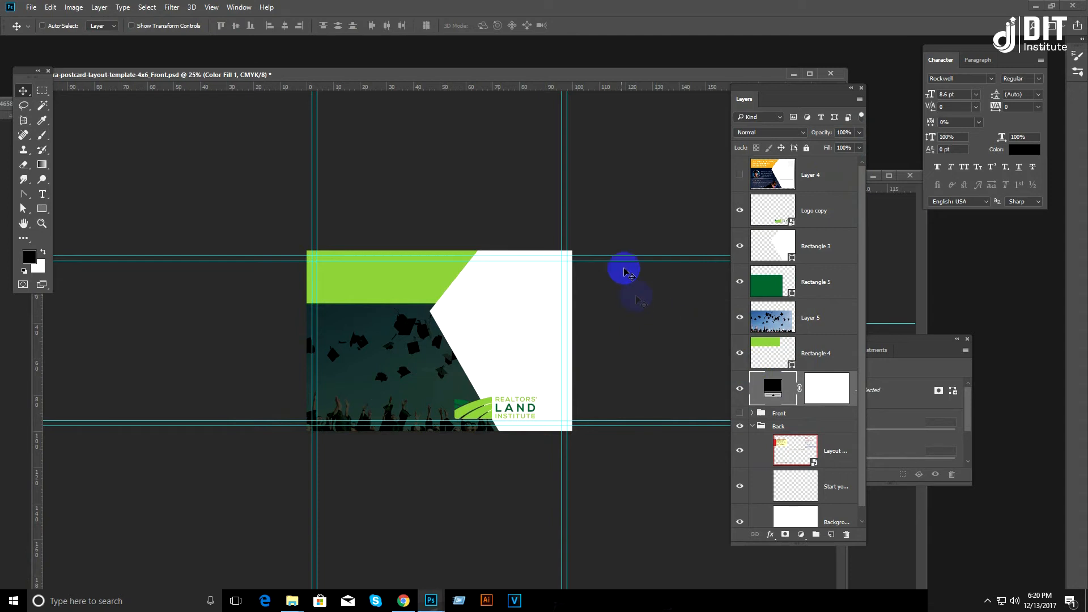
click(740, 173)
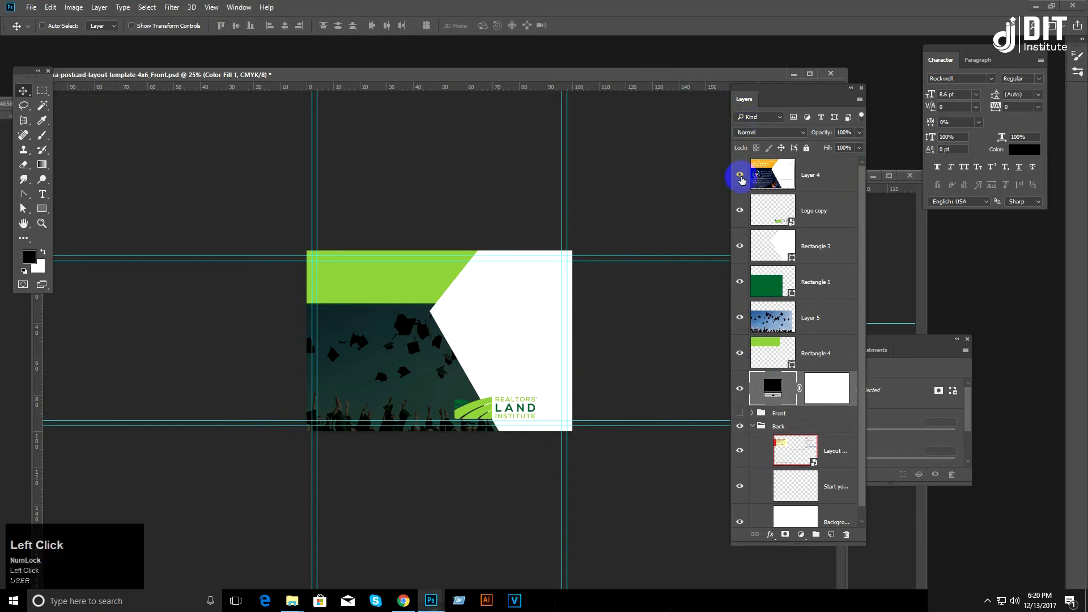
click(740, 177)
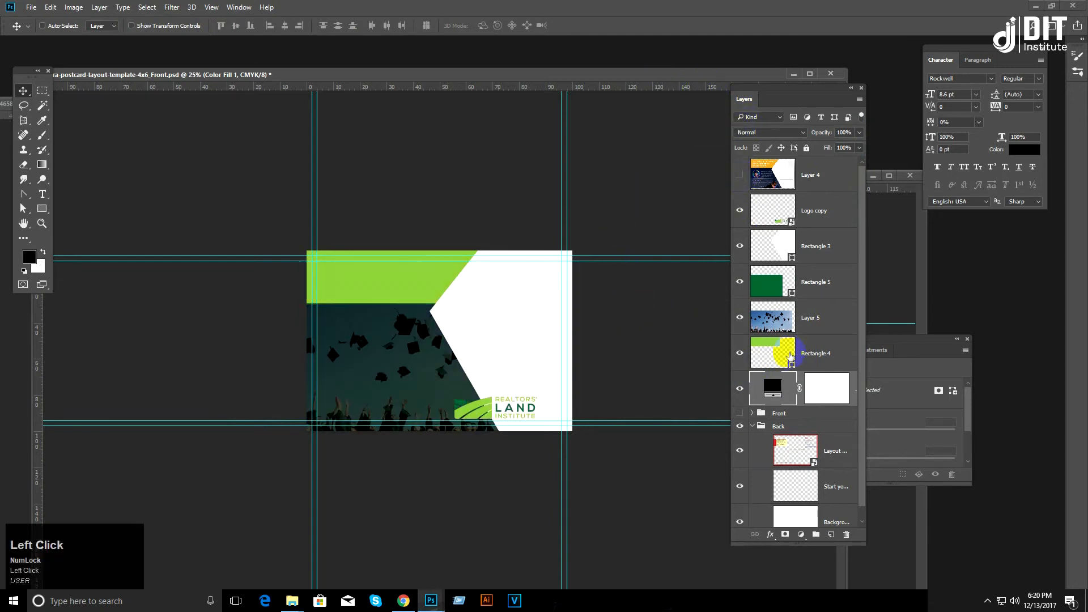
click(795, 296)
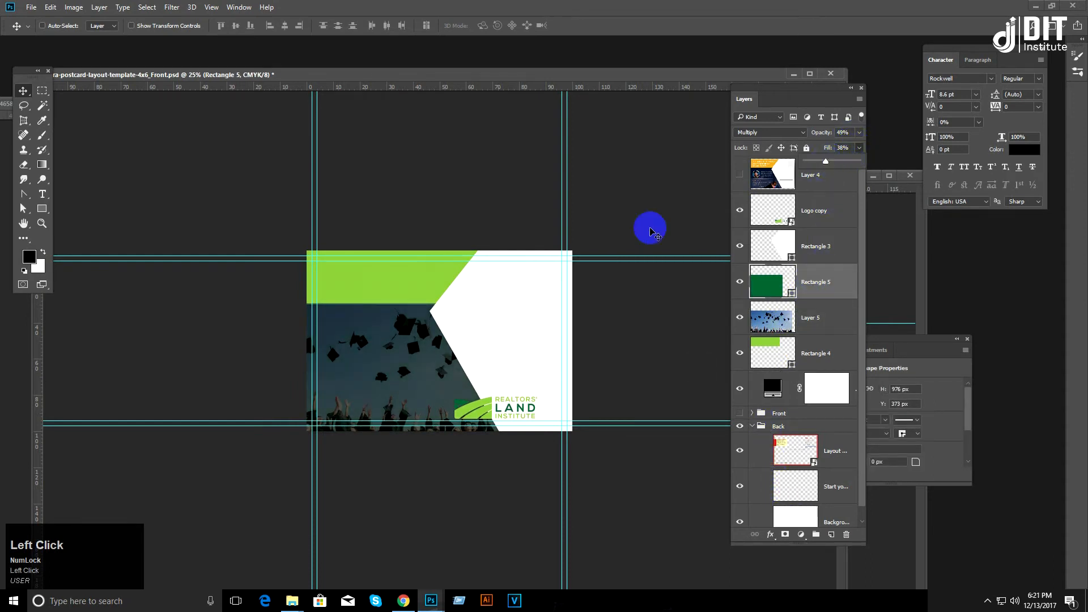
Step: Show the reference mockup and copy the generated 30-word dummy paragraph from the dummy text generator page in the browser
click(740, 175)
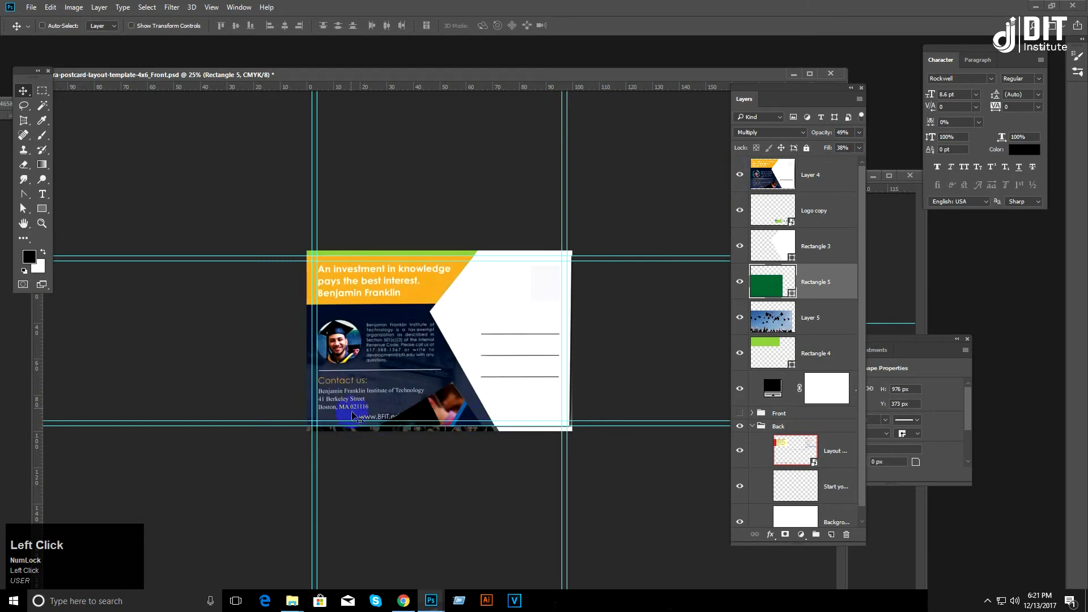
click(403, 600)
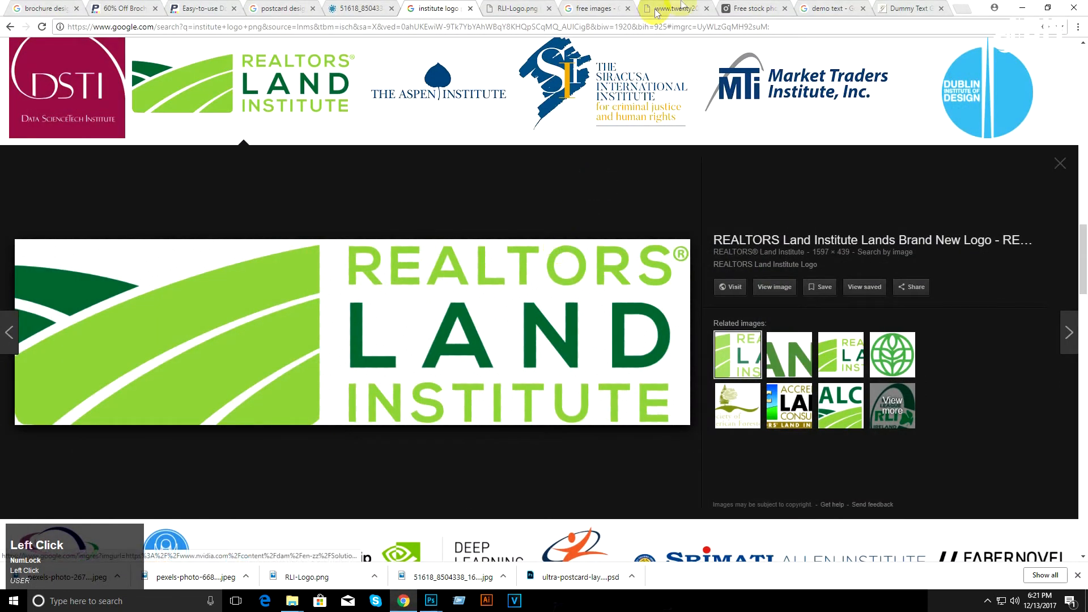
click(827, 7)
click(904, 8)
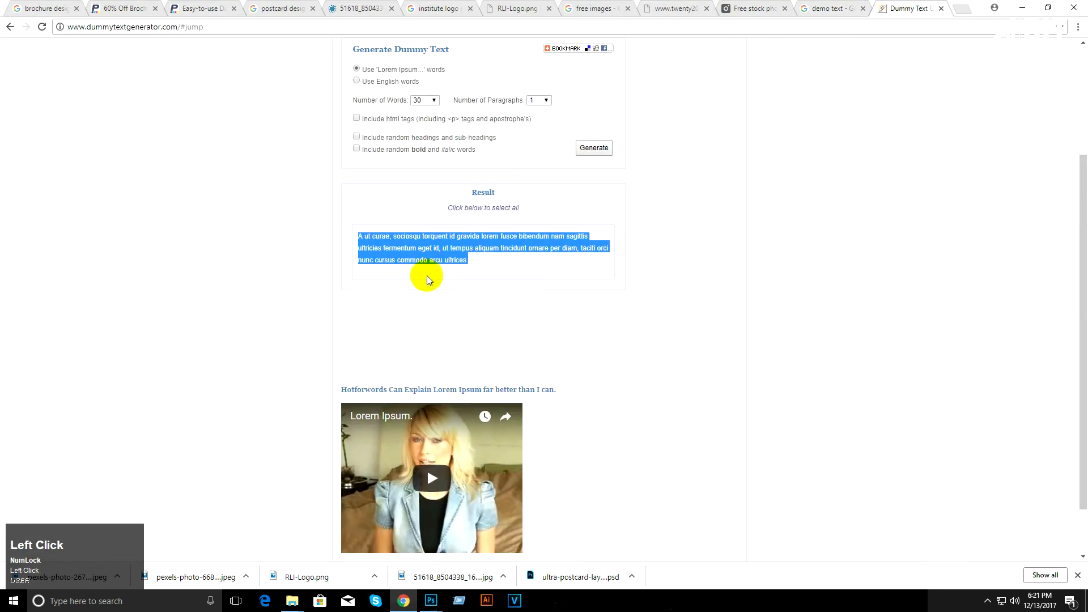
click(1032, 11)
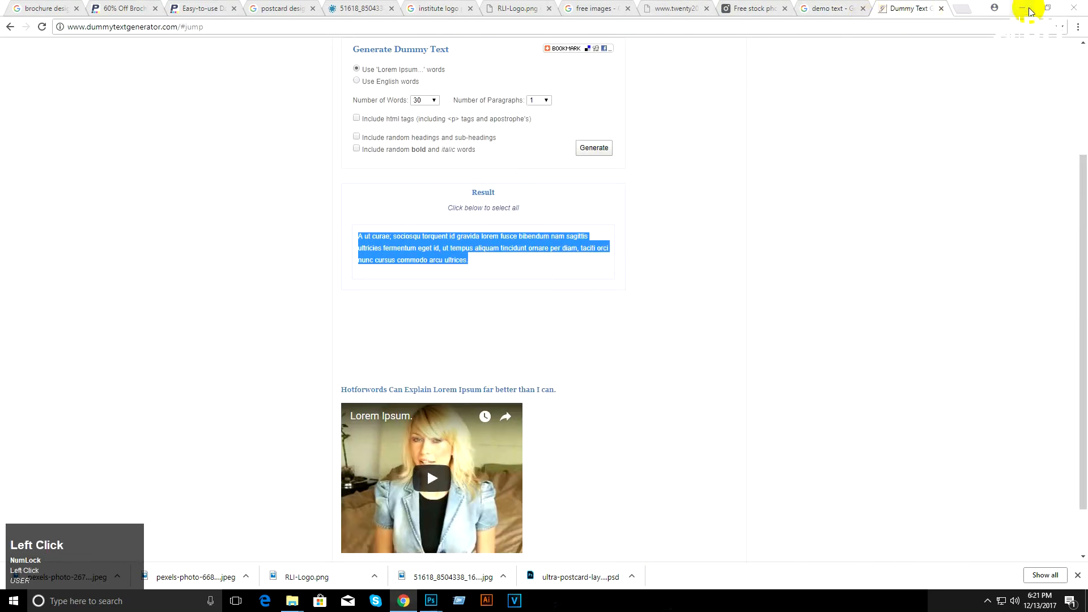
Step: Back in Photoshop, paste the dummy text into a text box framed over the reference's headline, and hide the mockup
key(t)
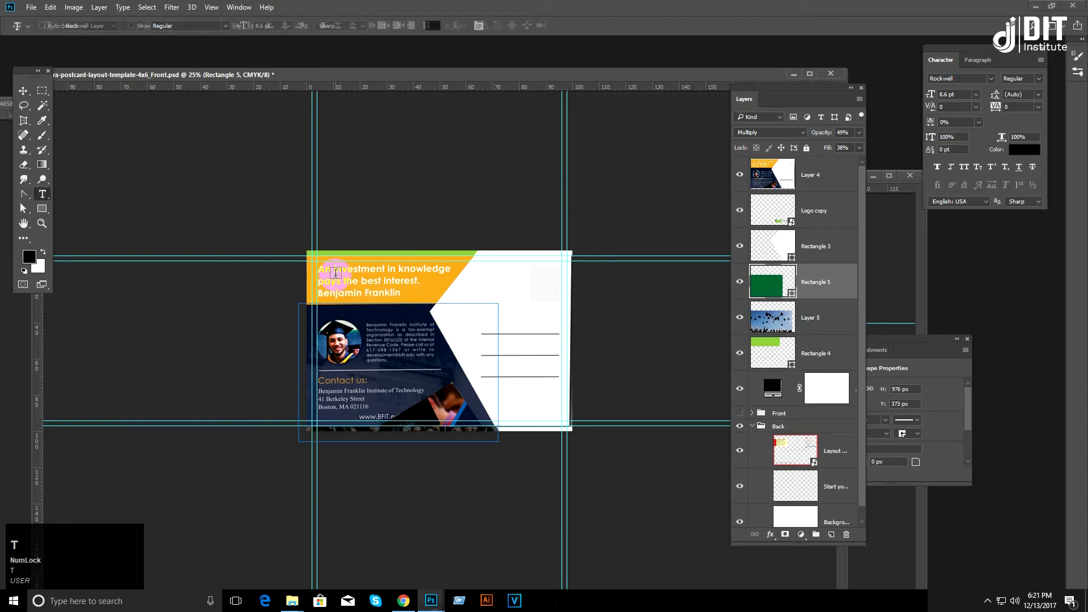
drag(318, 266, 455, 302)
text(An investment in knowledge pays the best interest. Benjamin Franklin)
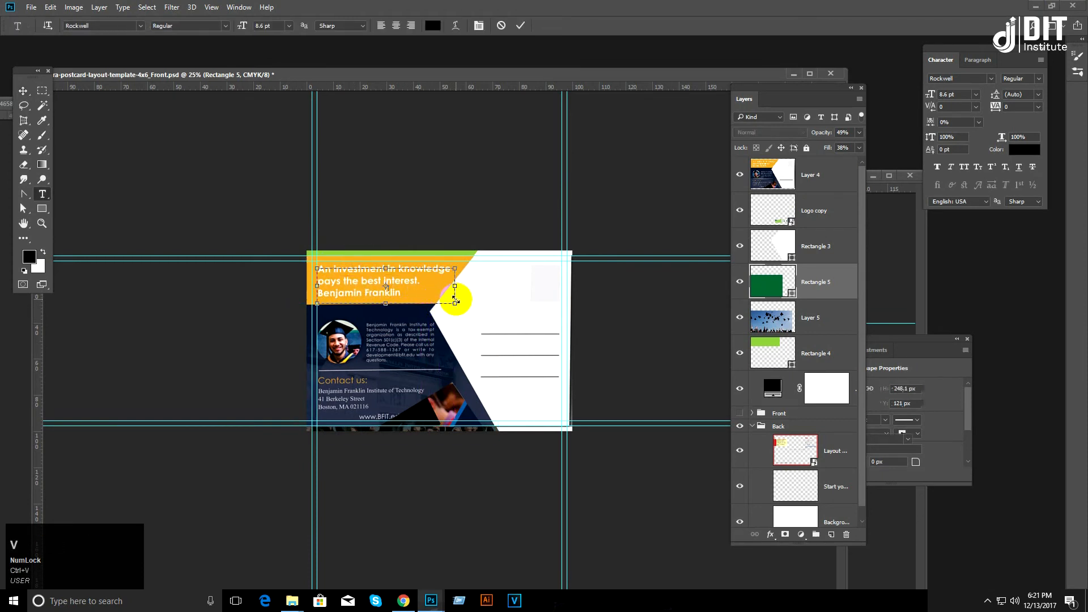
click(98, 112)
click(23, 90)
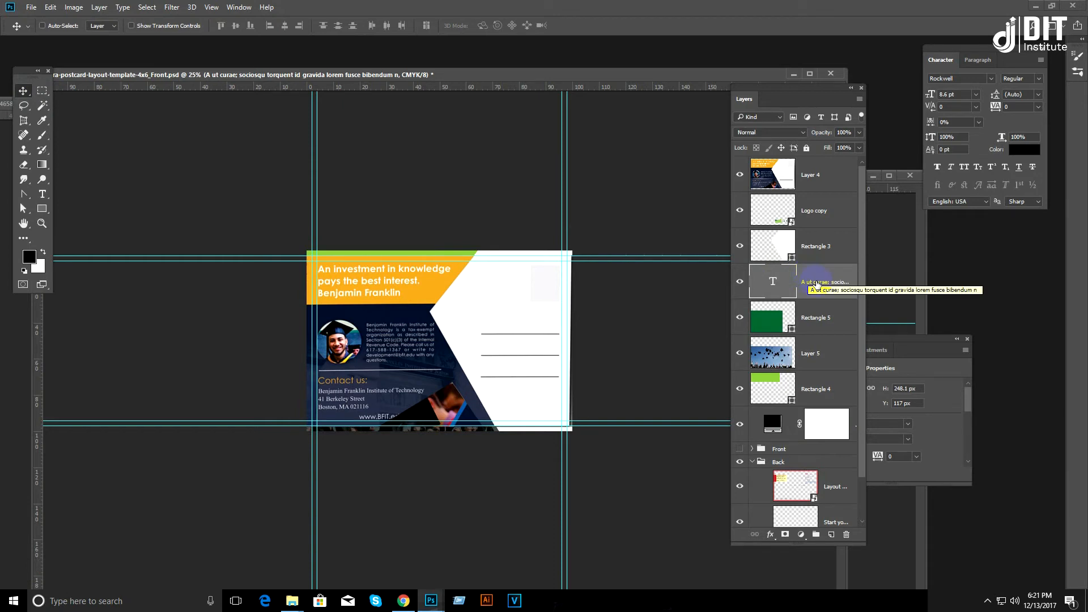
scroll(816, 283, up, 1)
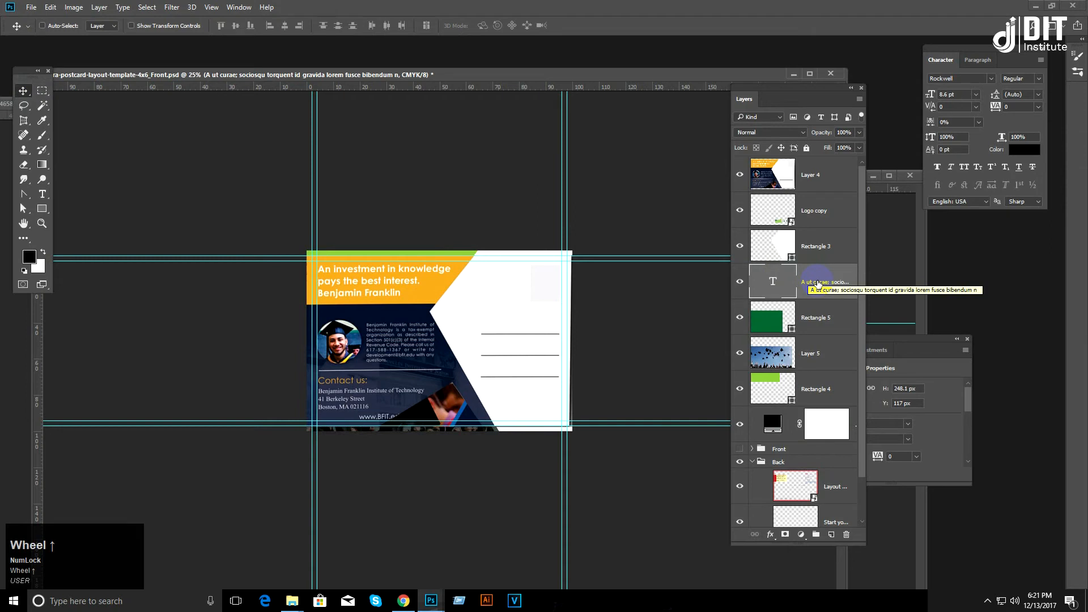
click(739, 177)
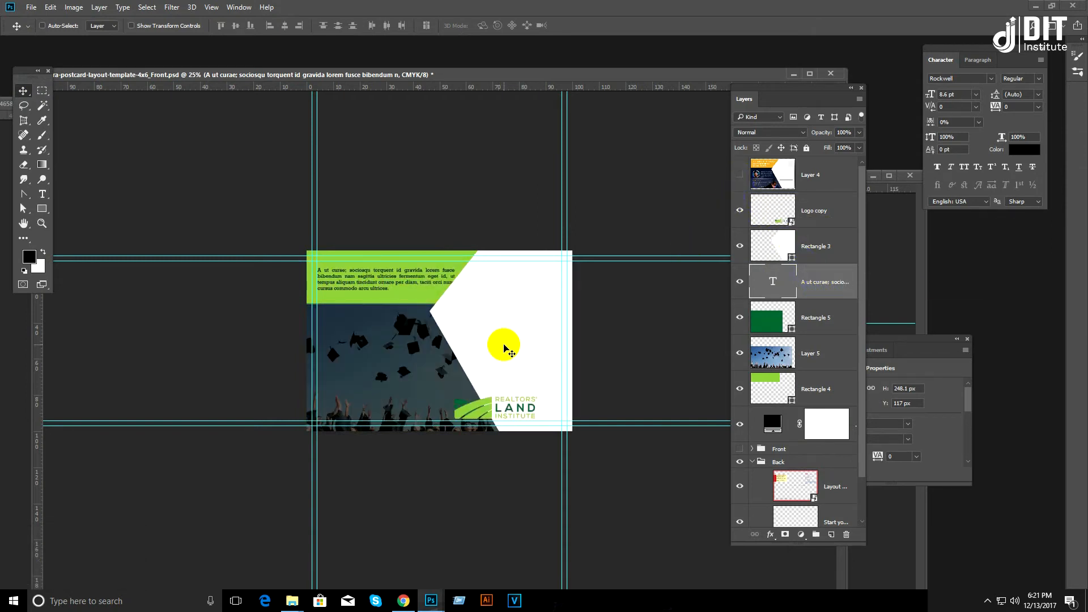
Step: Shorten the pasted dummy text on the green band so that it ends after "ultricies fermentum"
key(ctrl+equal)
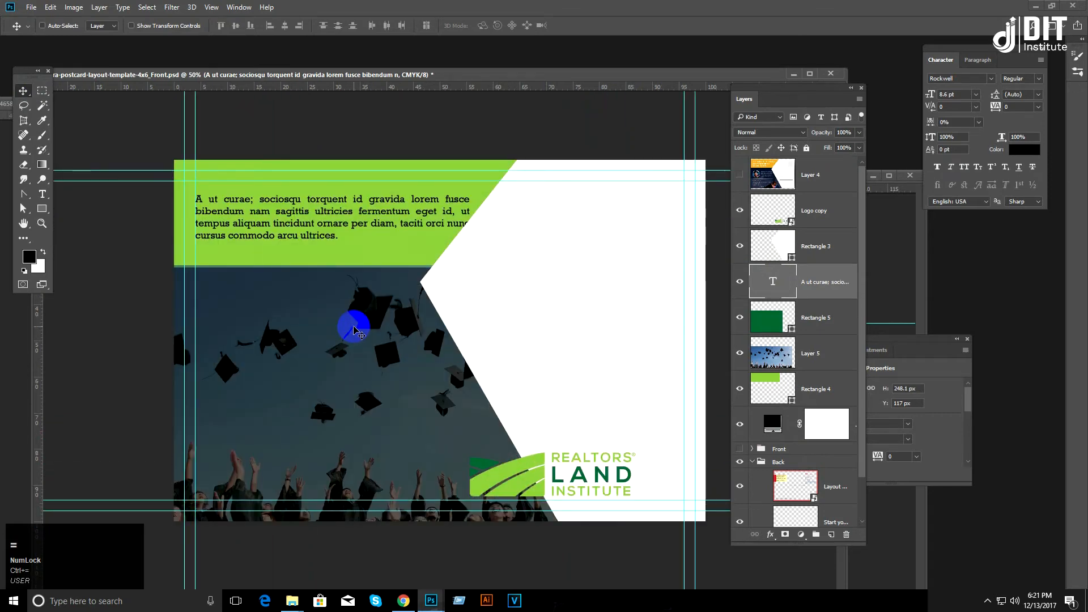
key(t)
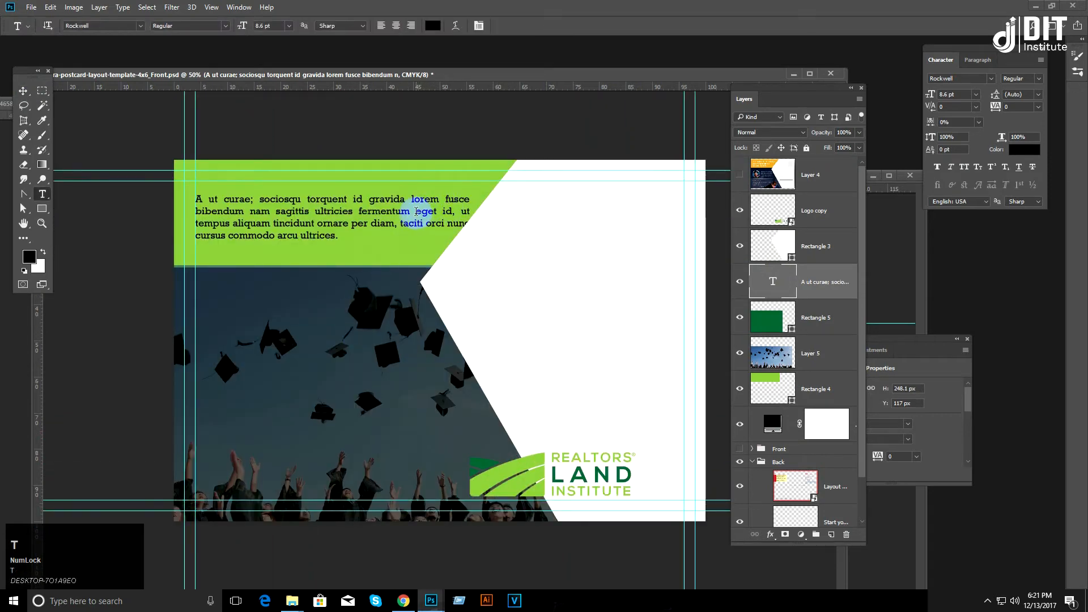
drag(429, 215, 492, 257)
key(Delete)
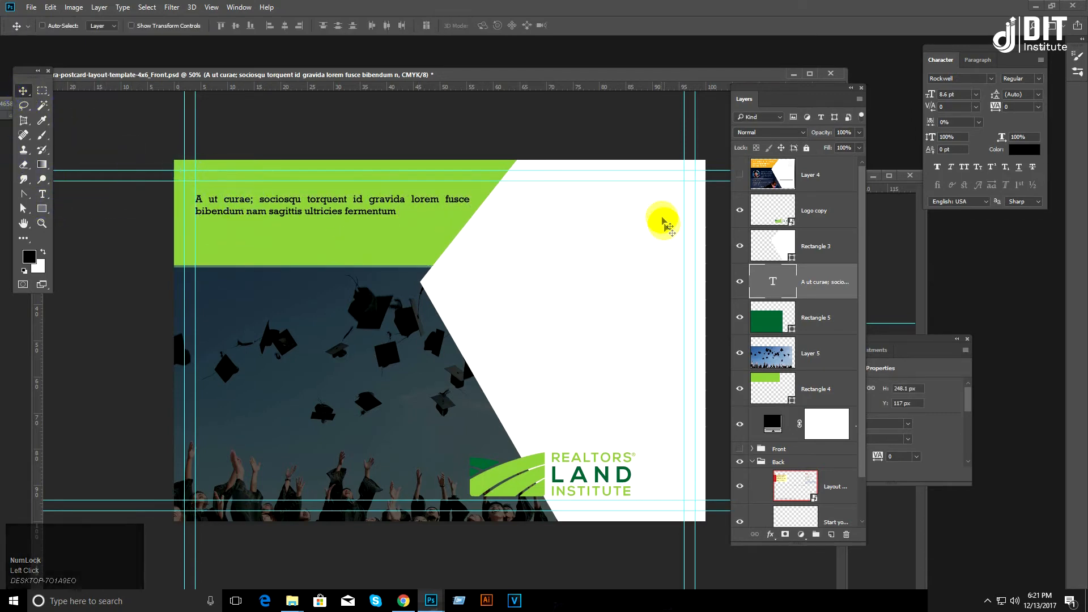
Step: Try the headline text at 16 pt and with left alignment instead of justified
click(974, 94)
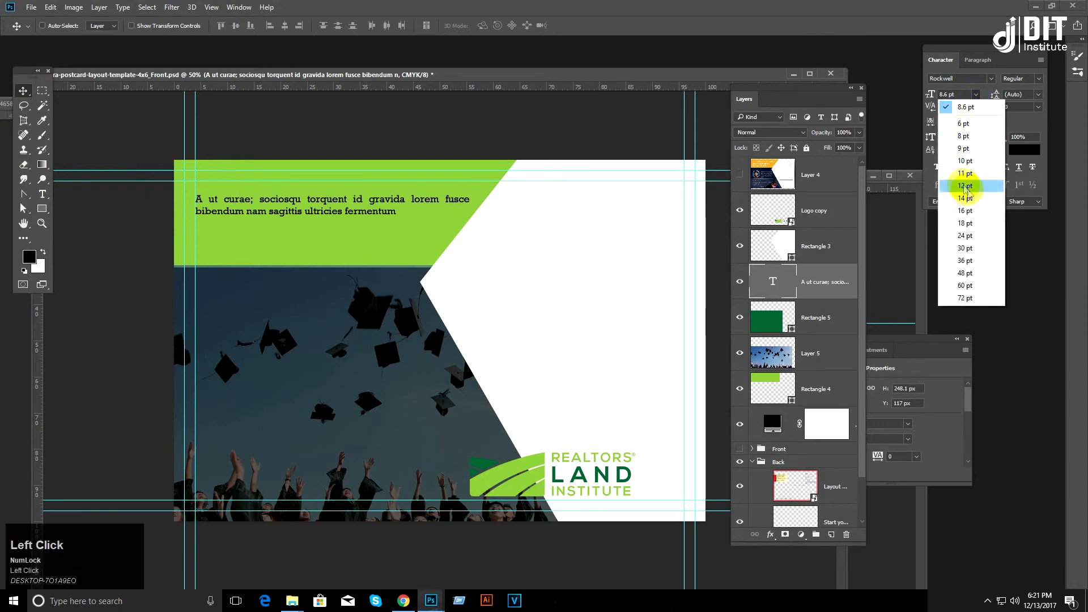
click(964, 214)
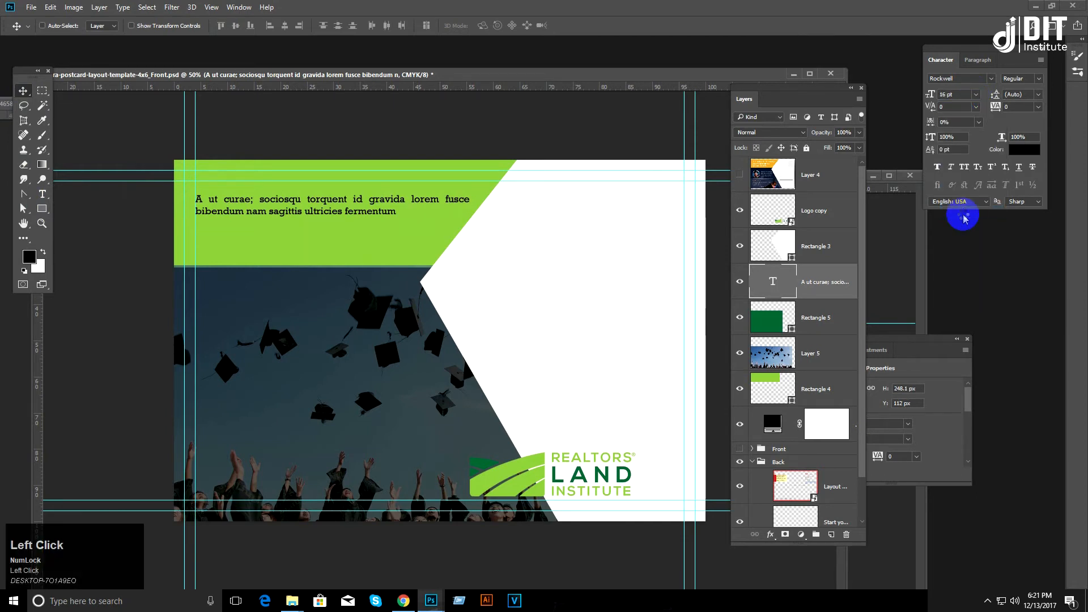
click(977, 61)
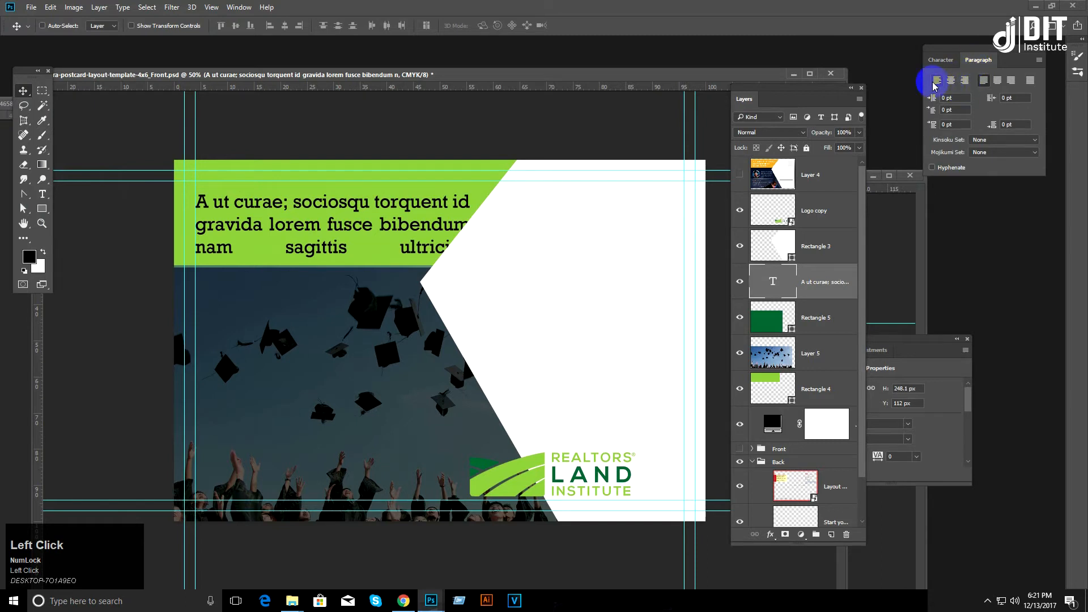
click(936, 81)
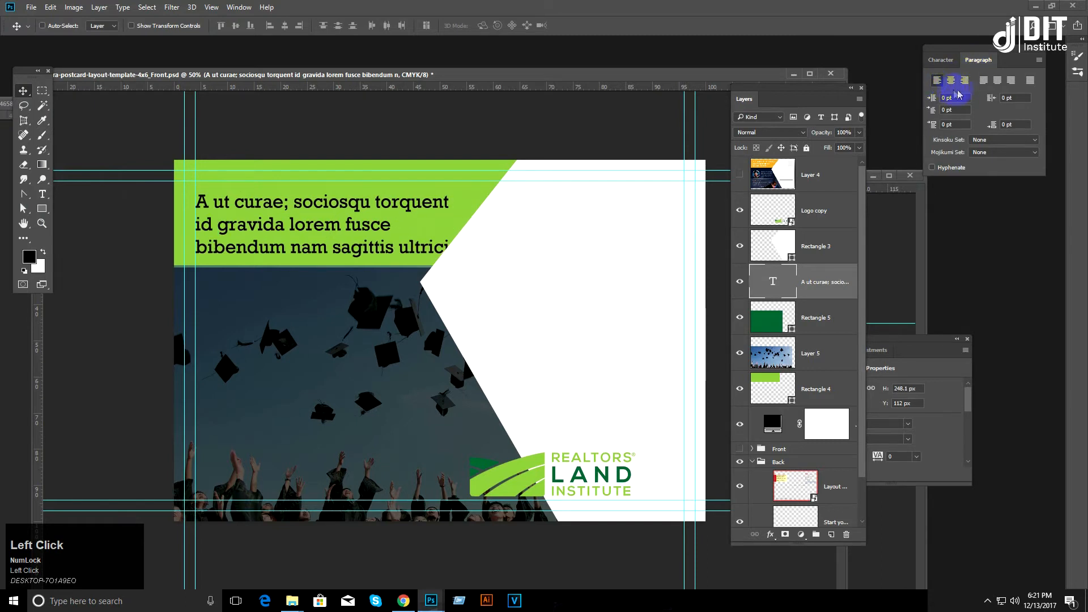
click(984, 82)
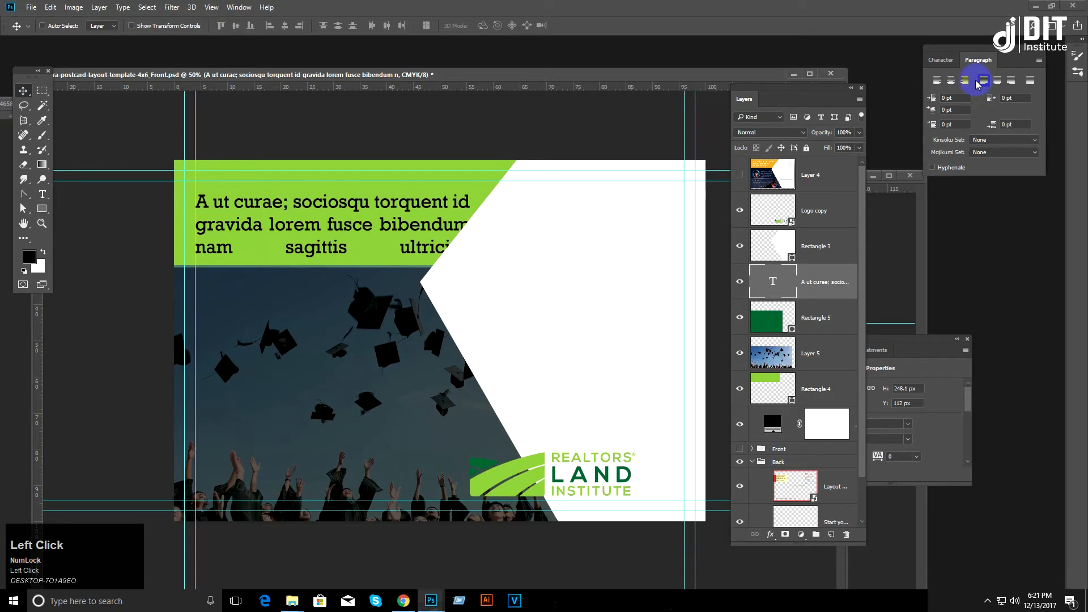
Step: Change the headline text color to white
click(940, 60)
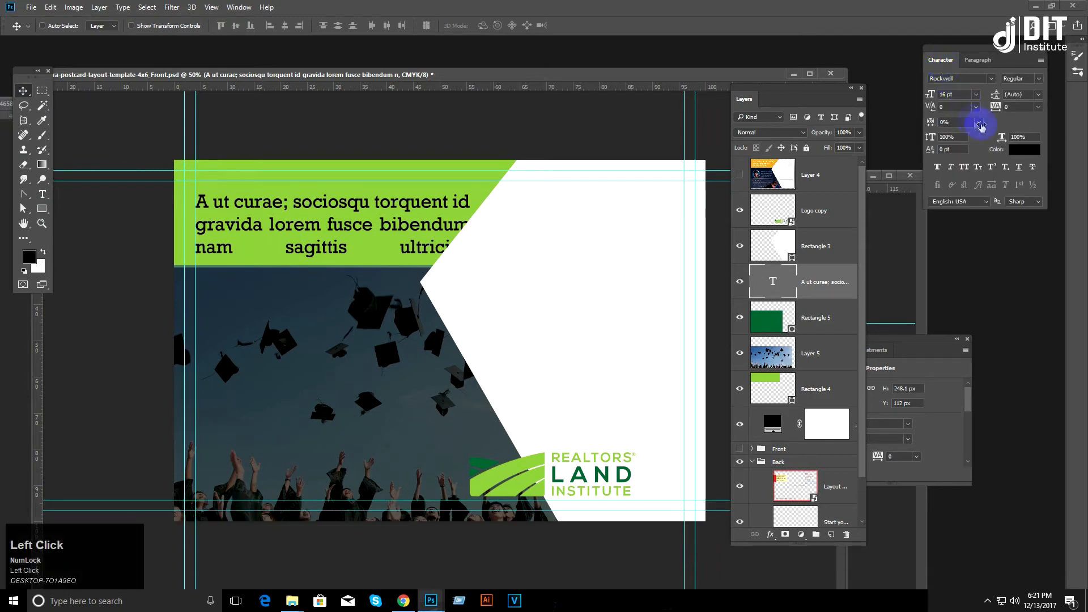
click(1041, 156)
click(524, 296)
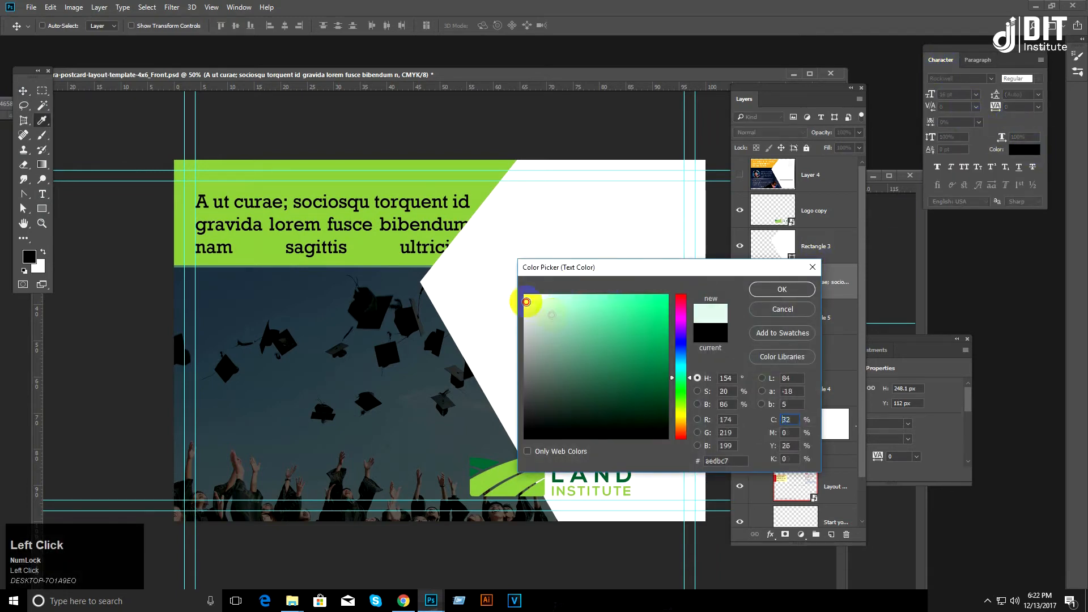
click(782, 288)
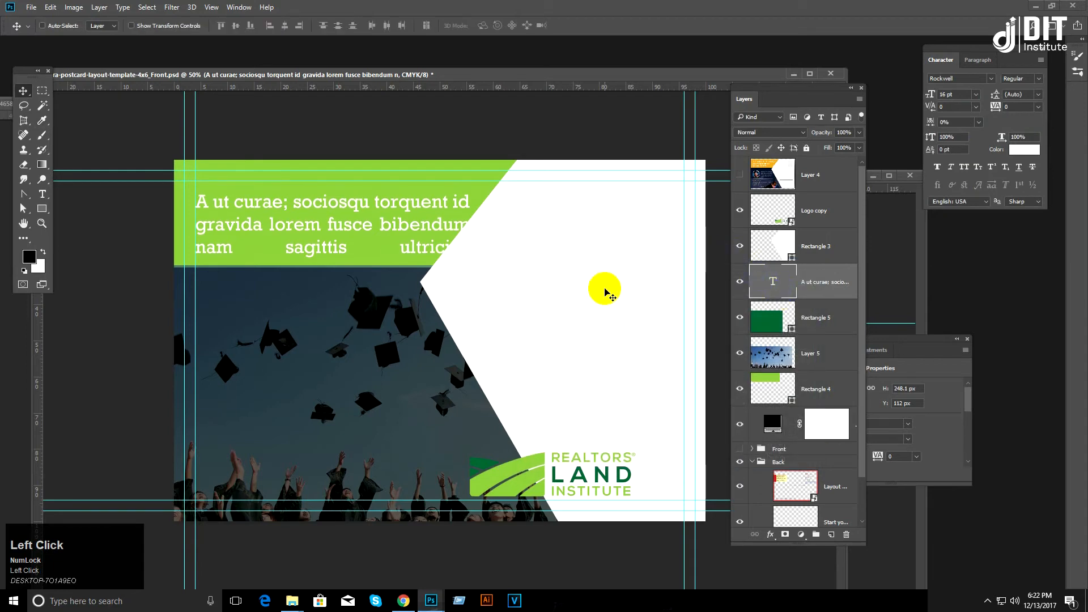
Step: Set the headline to 12 pt Bold and move it up to just below the upper guides
click(977, 95)
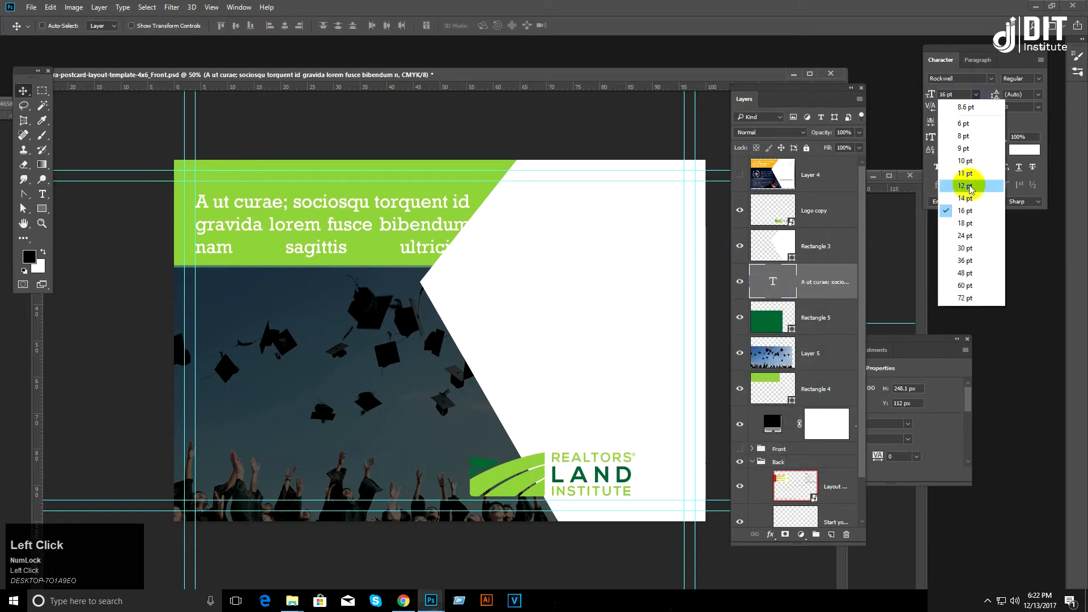
click(970, 185)
mouse_move(389, 249)
mouse_down()
mouse_move(374, 235)
mouse_move(389, 238)
mouse_up()
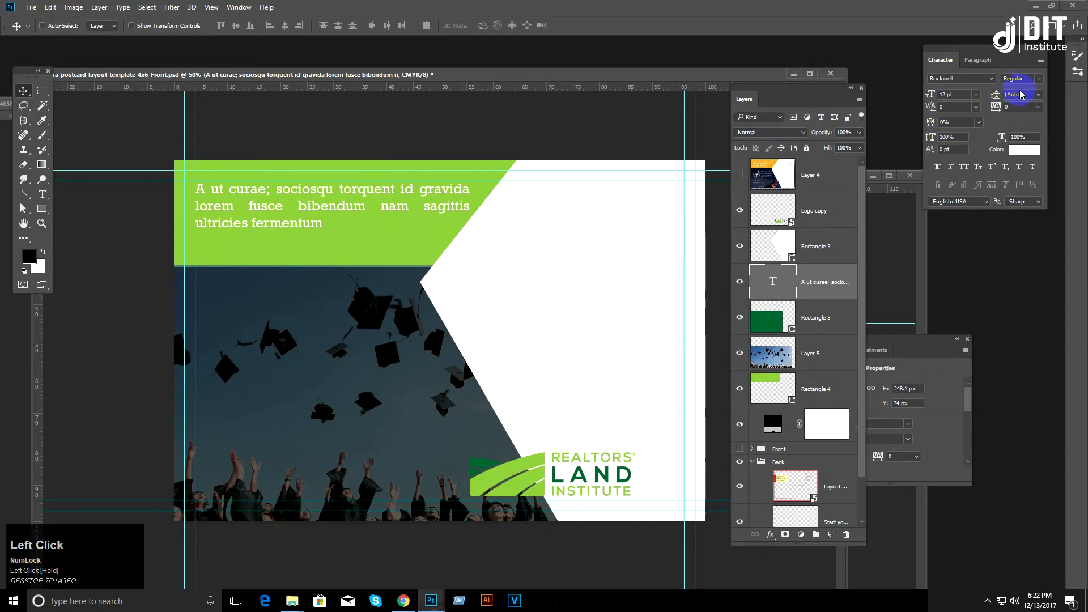
click(1039, 80)
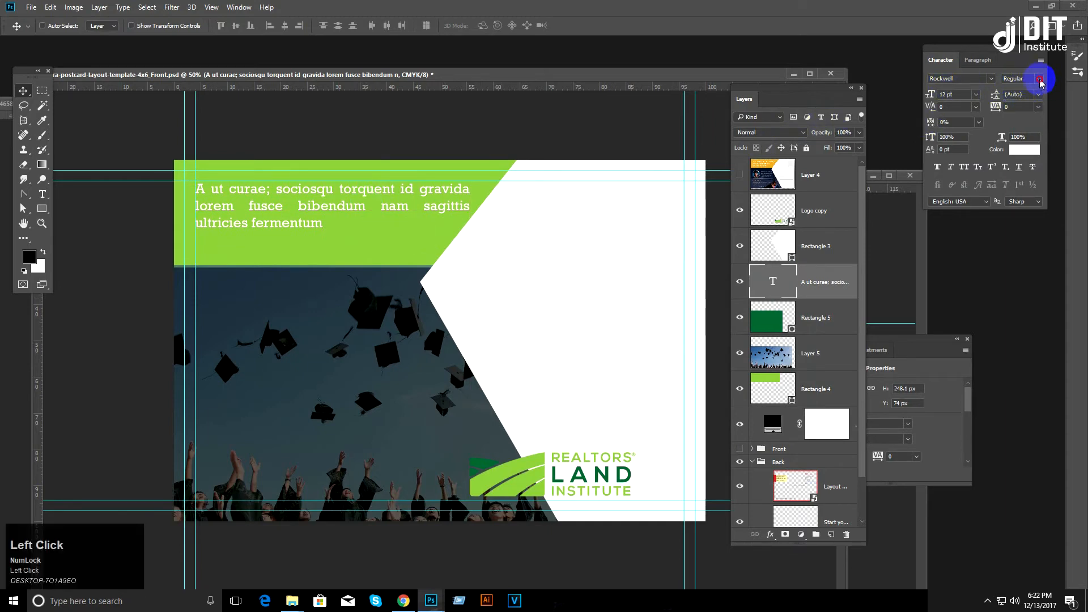
click(1036, 108)
click(418, 322)
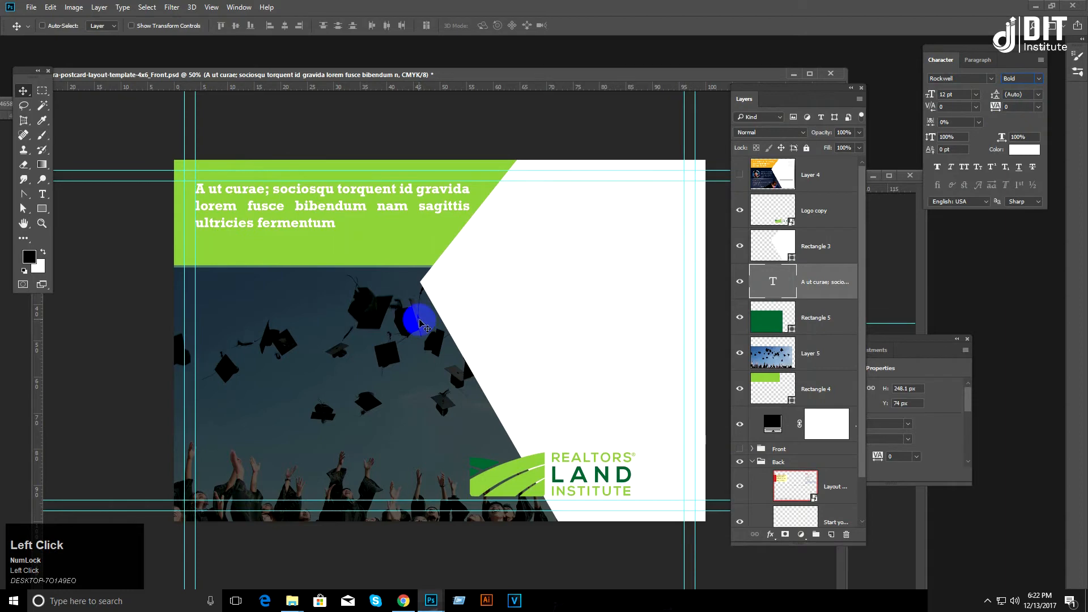
Step: Check the reference mockup and draw a circle of about 244 px on the graduation photo, above the Logo copy layer
click(739, 175)
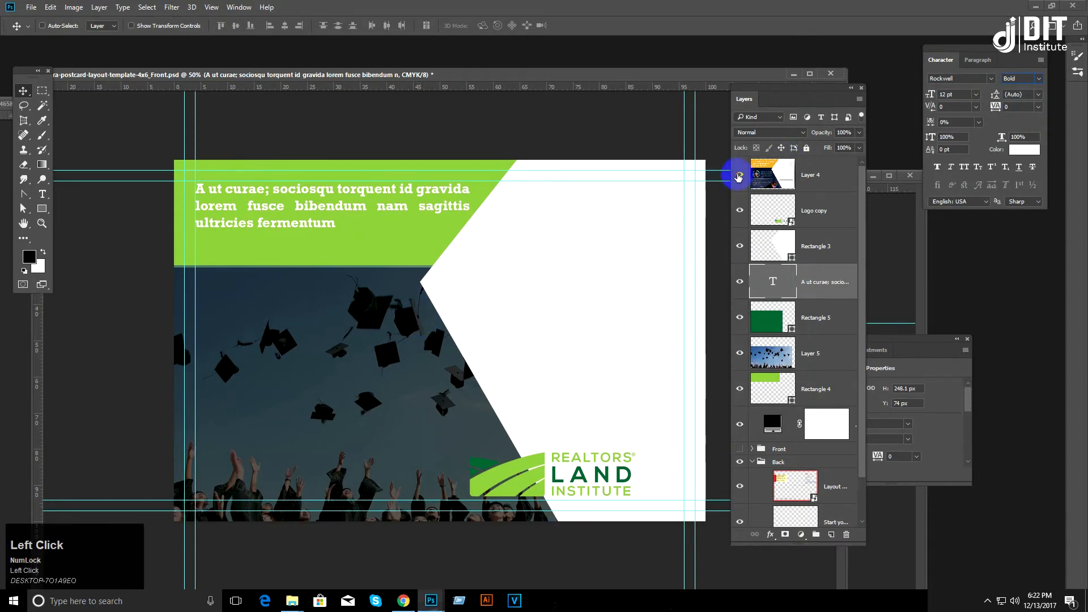
click(738, 177)
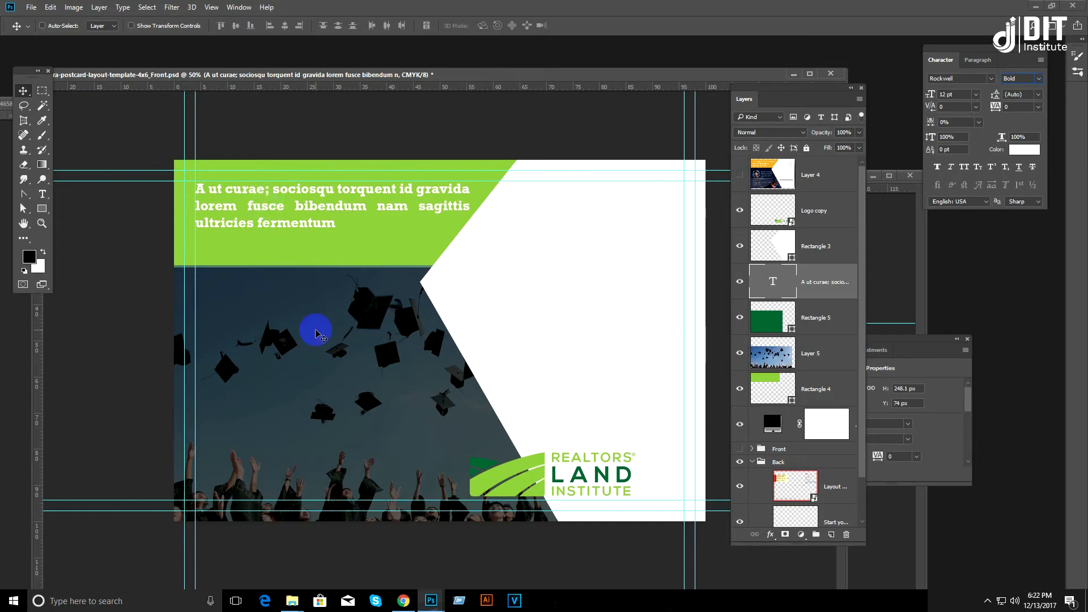
click(742, 176)
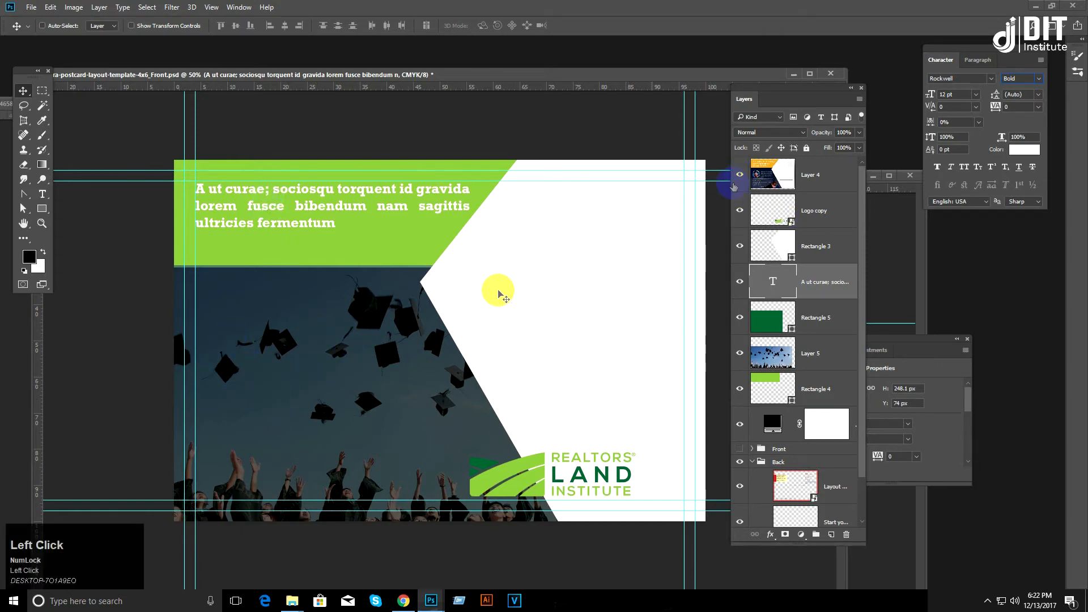
click(739, 175)
drag(44, 212, 85, 234)
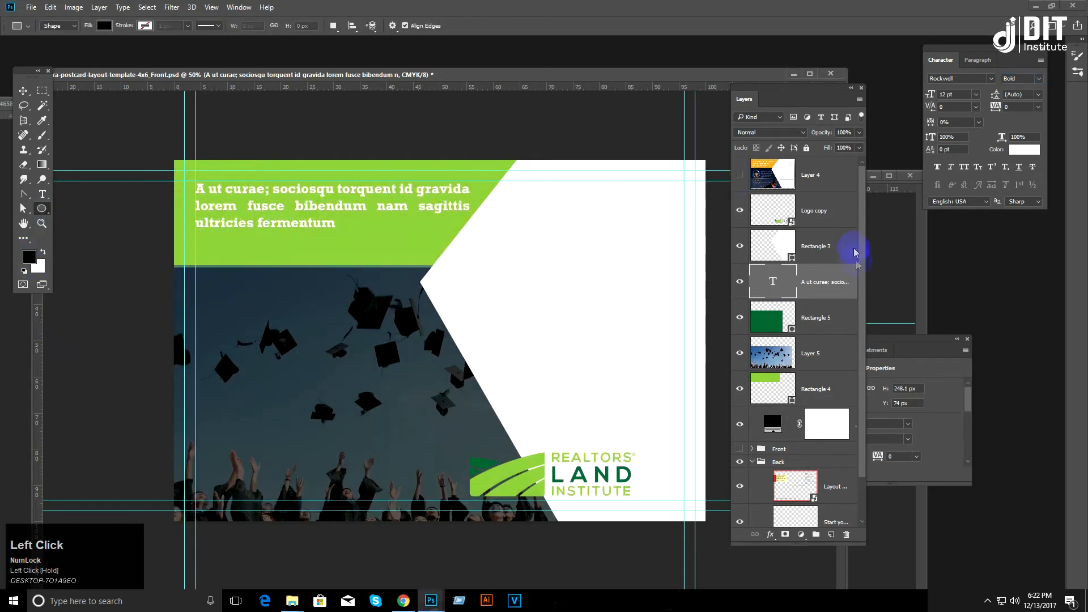
click(806, 209)
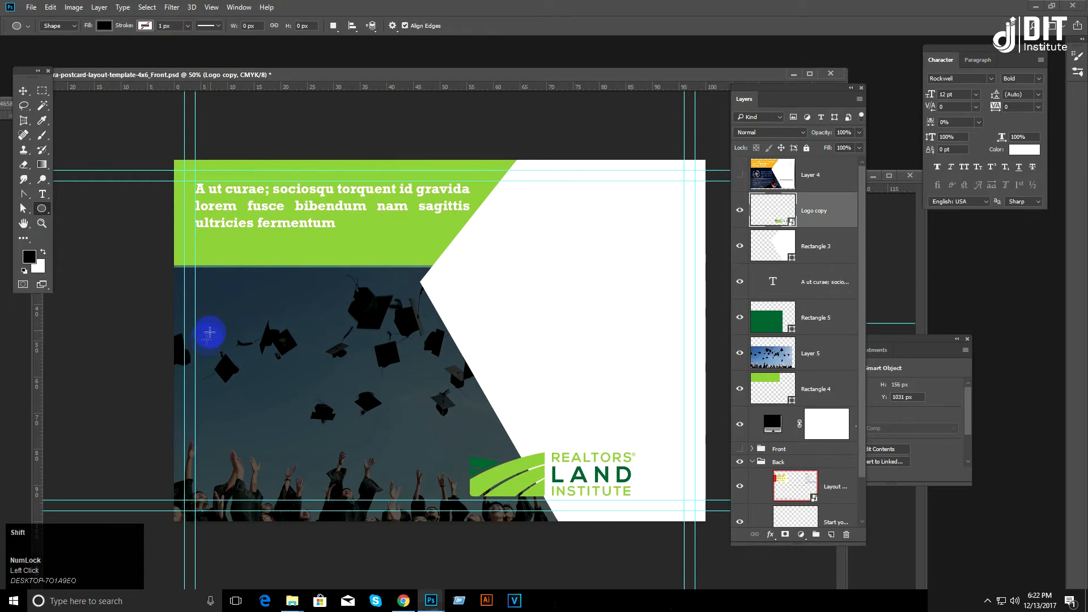
drag(211, 327, 288, 383)
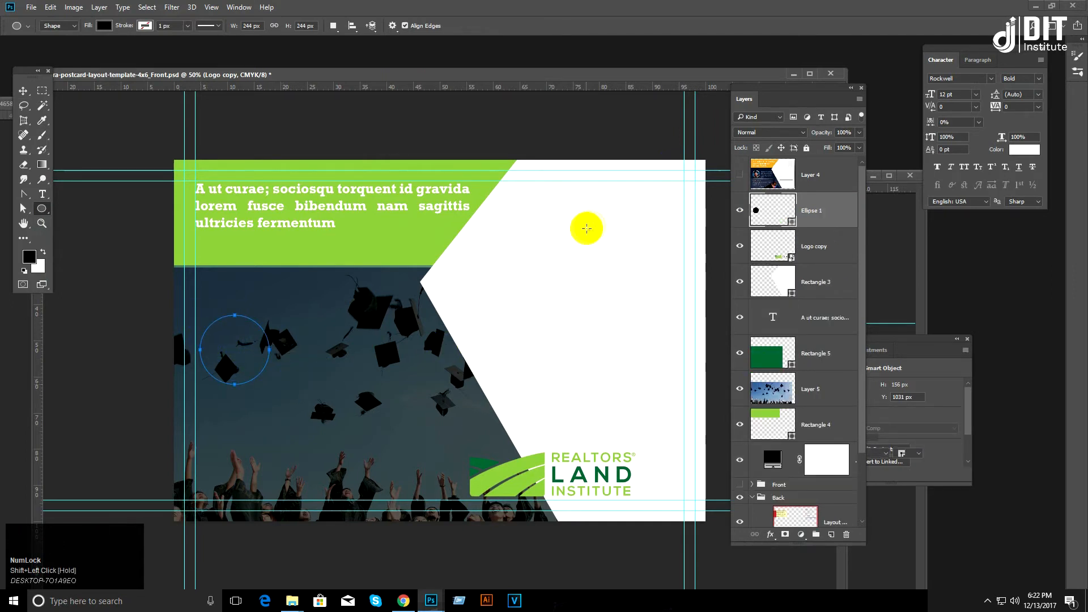
Step: Open pexels-photo-668137.jpeg and bring it into the postcard as a layer above the circle
double_click(635, 56)
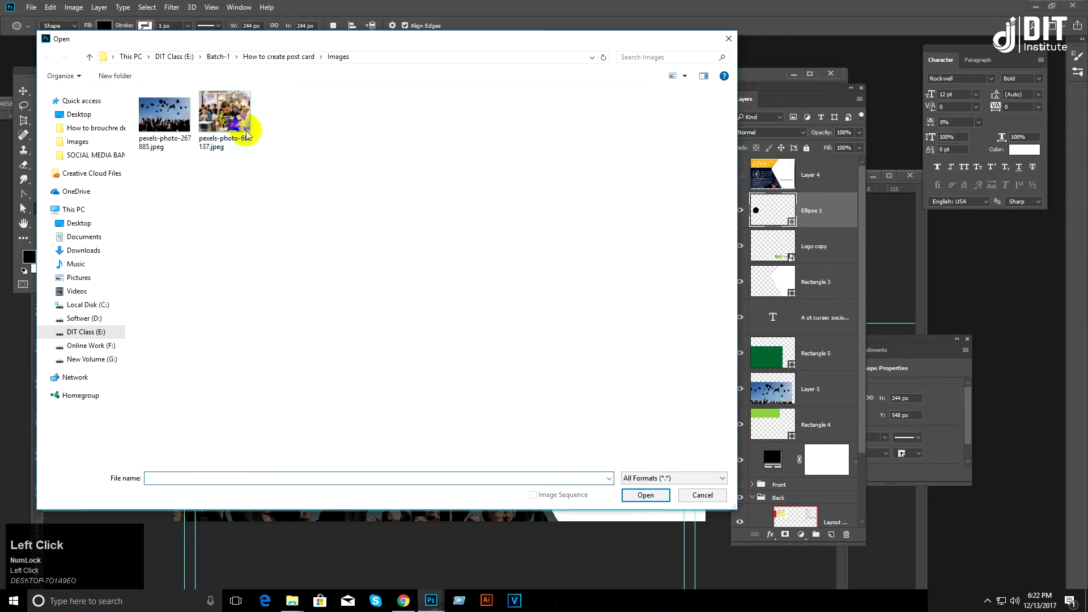
double_click(246, 134)
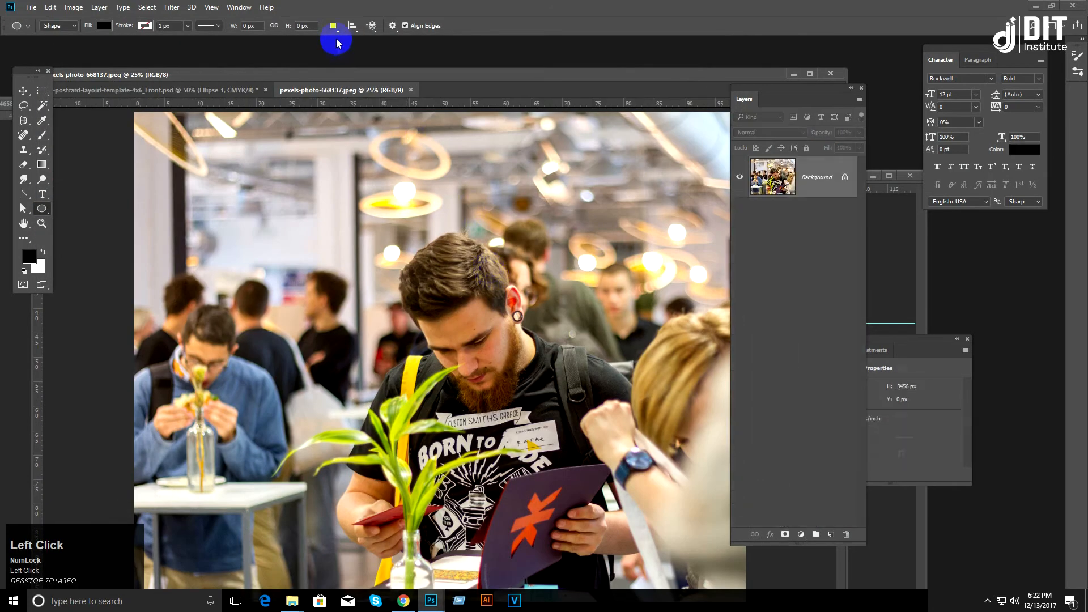
drag(354, 90, 443, 170)
click(23, 90)
drag(536, 371, 255, 363)
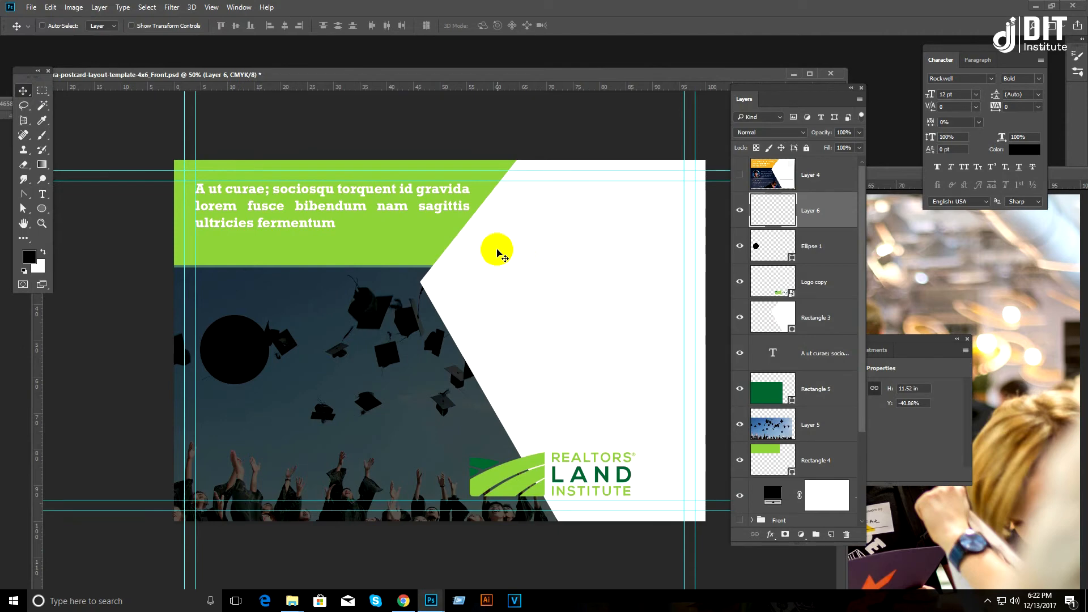
Step: Clip the imported photo to the circle and shift the photo up inside it
alt+click(812, 228)
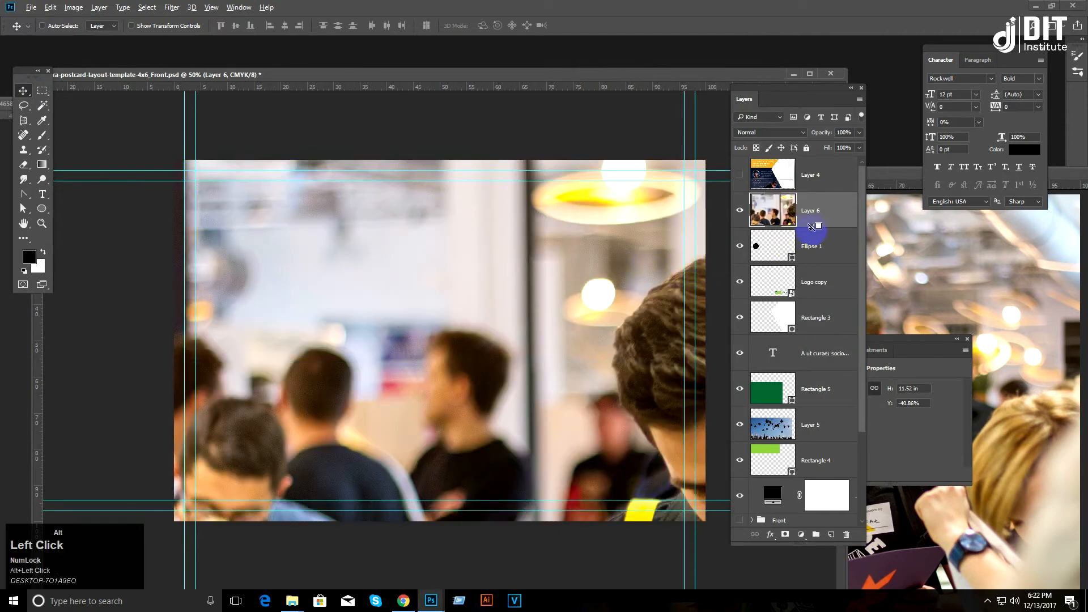
drag(229, 349, 207, 344)
key(ctrl+minus)
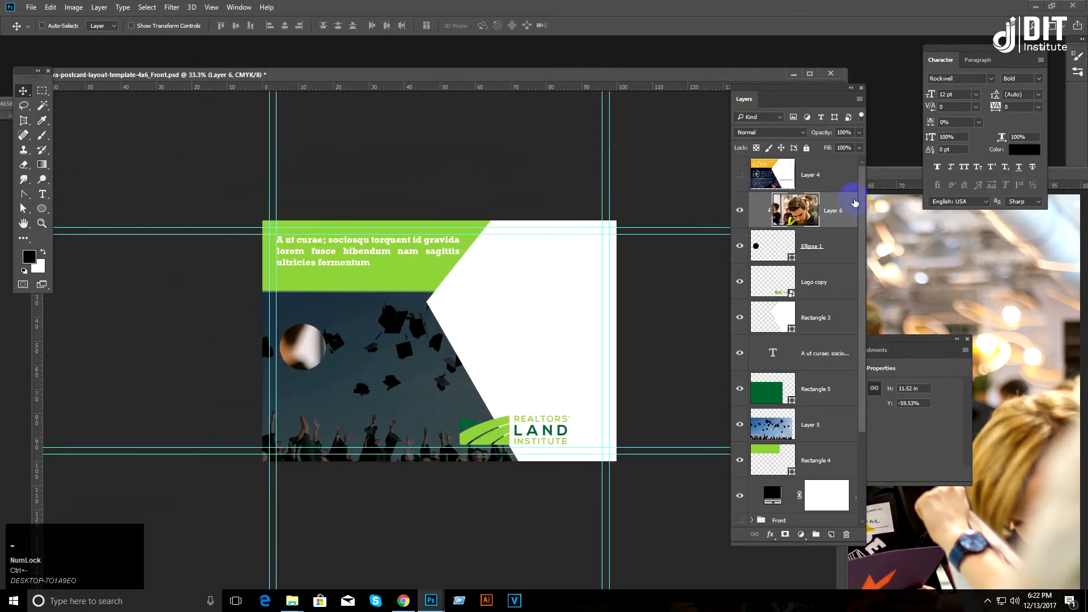
Step: Convert the clipped portrait photo, Layer 6, to a smart object, scale it to about 41% and move it over the circle
right_click(833, 202)
click(908, 193)
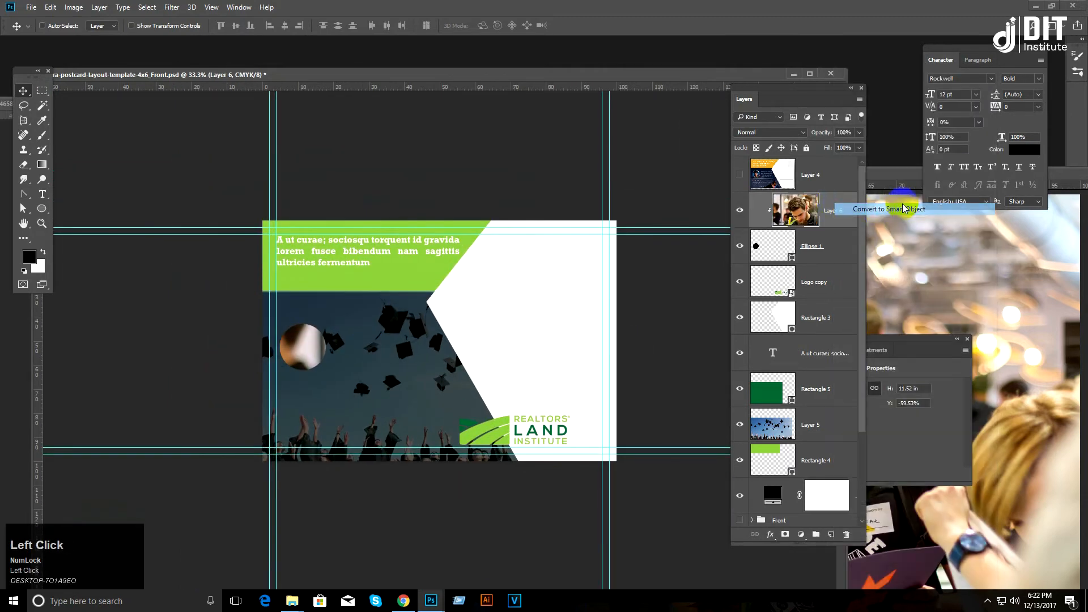
ctrl+click(584, 293)
key(ctrl+t)
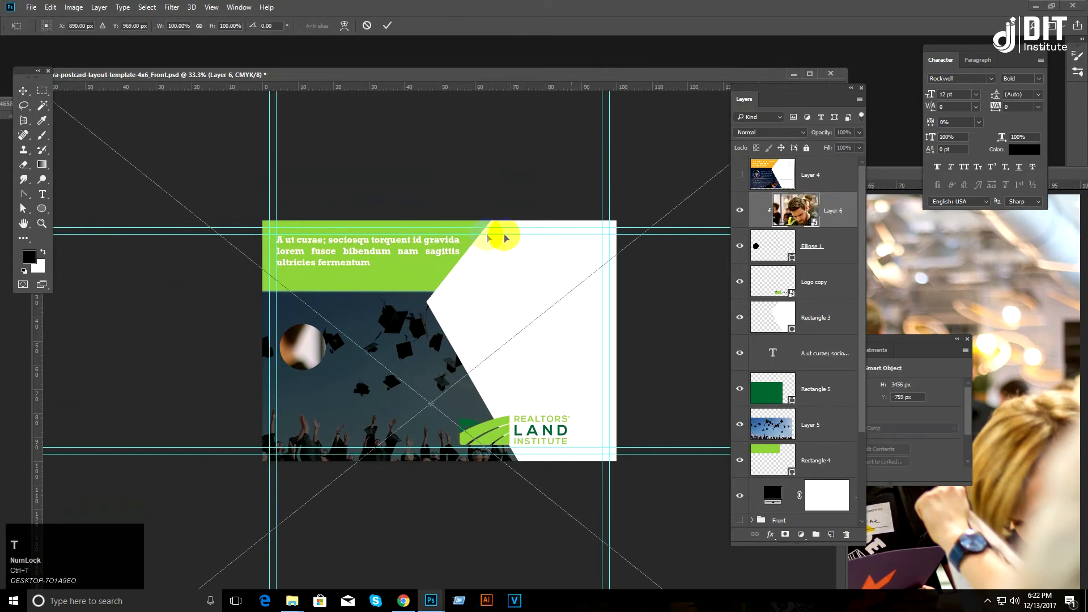
key(ctrl+minus)
key(ctrl+minus)
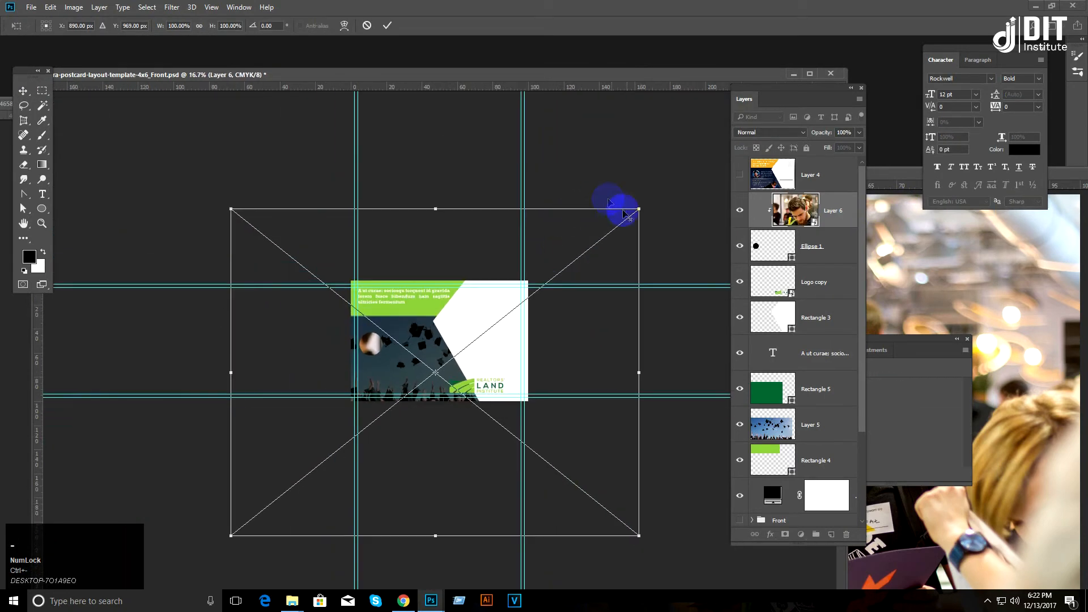
drag(639, 210, 519, 306)
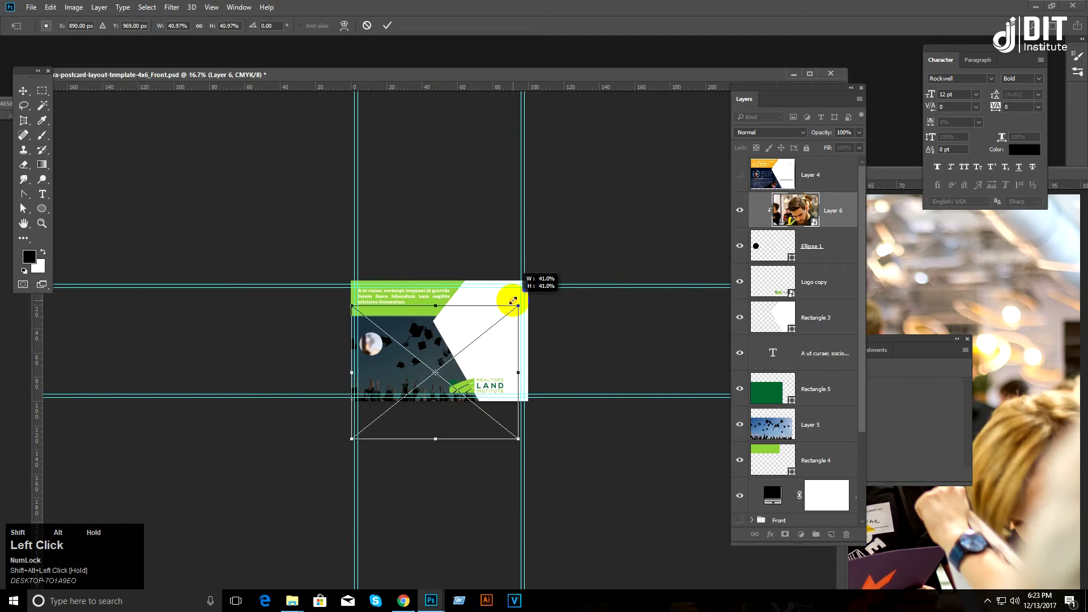
drag(460, 344, 395, 339)
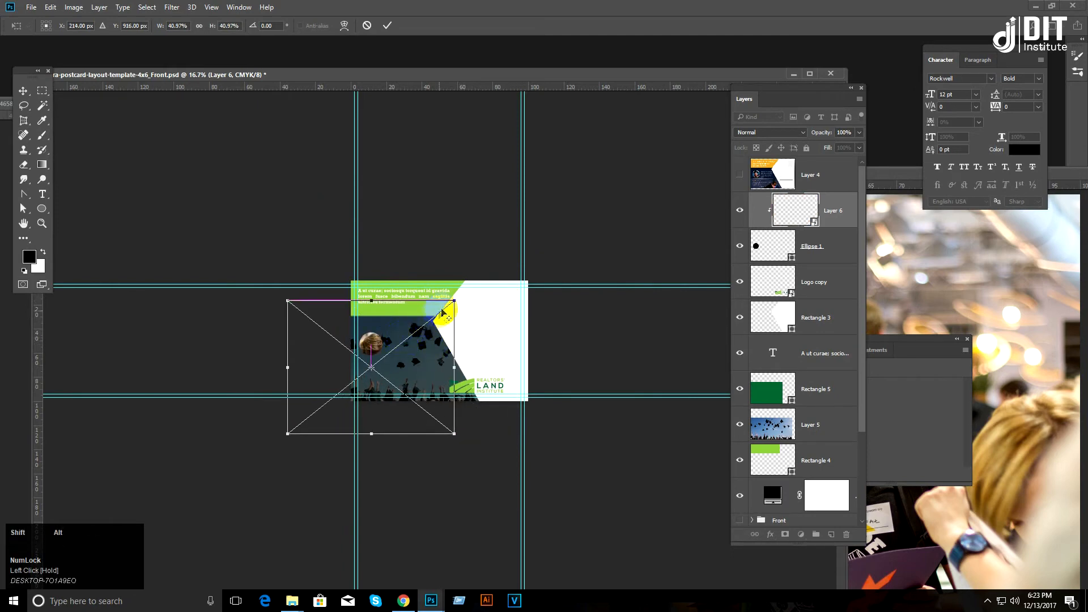
Step: Scale the portrait photo down to about 18% and position it so the man's face fills the circle
drag(451, 302, 389, 329)
key(Left)
key(Left)
key(Left)
key(Left)
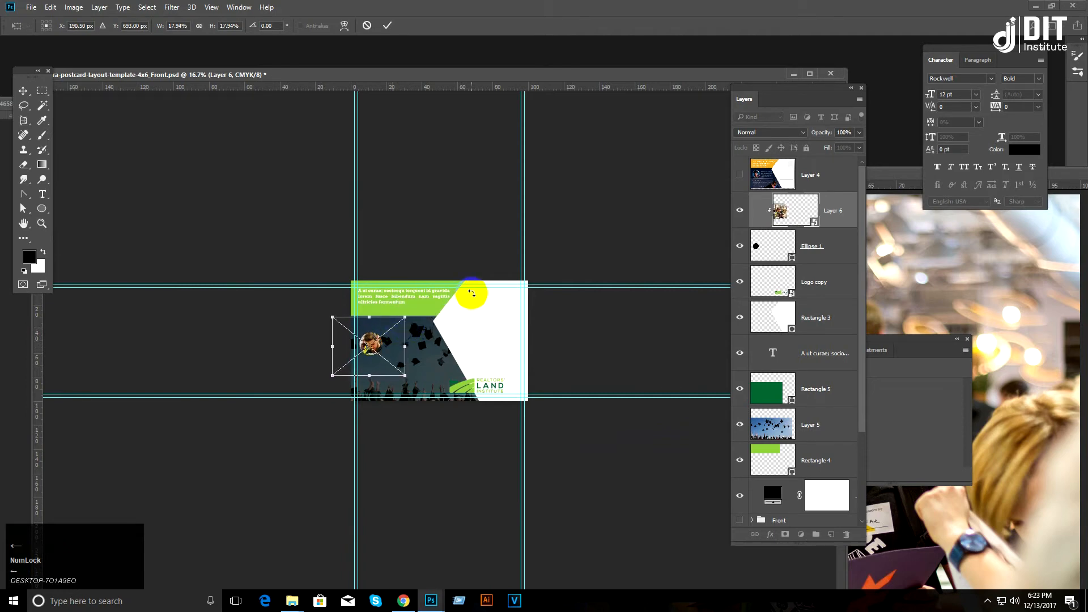
key(Down)
key(Return)
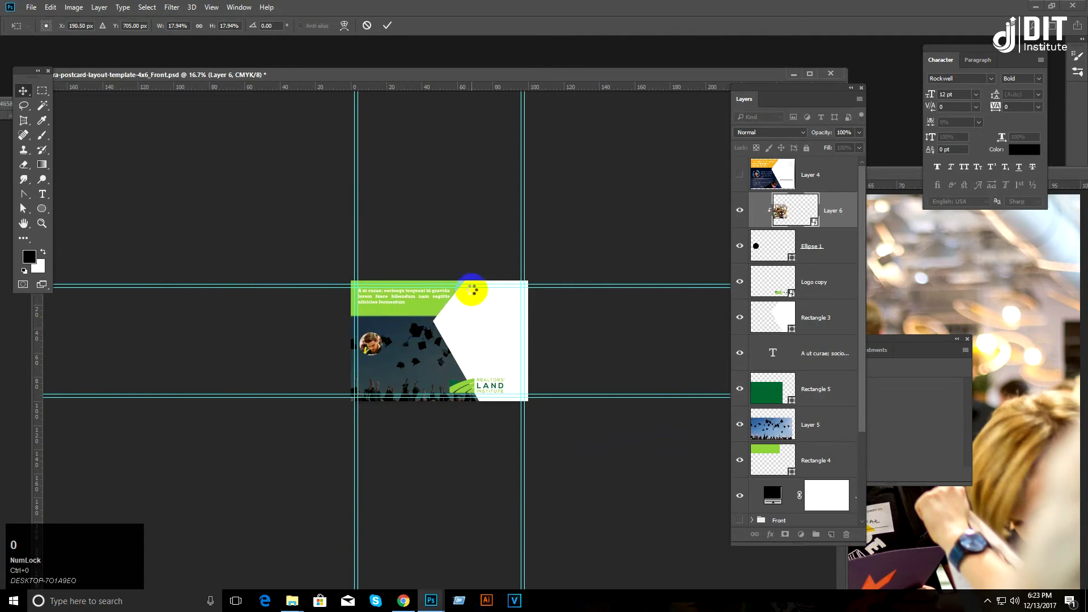
Step: Duplicate the Ellipse 1 circle and enlarge the original behind it from its center to about 276 px as a border ring
key(ctrl+0)
click(812, 255)
key(ctrl)
key(ctrl+j)
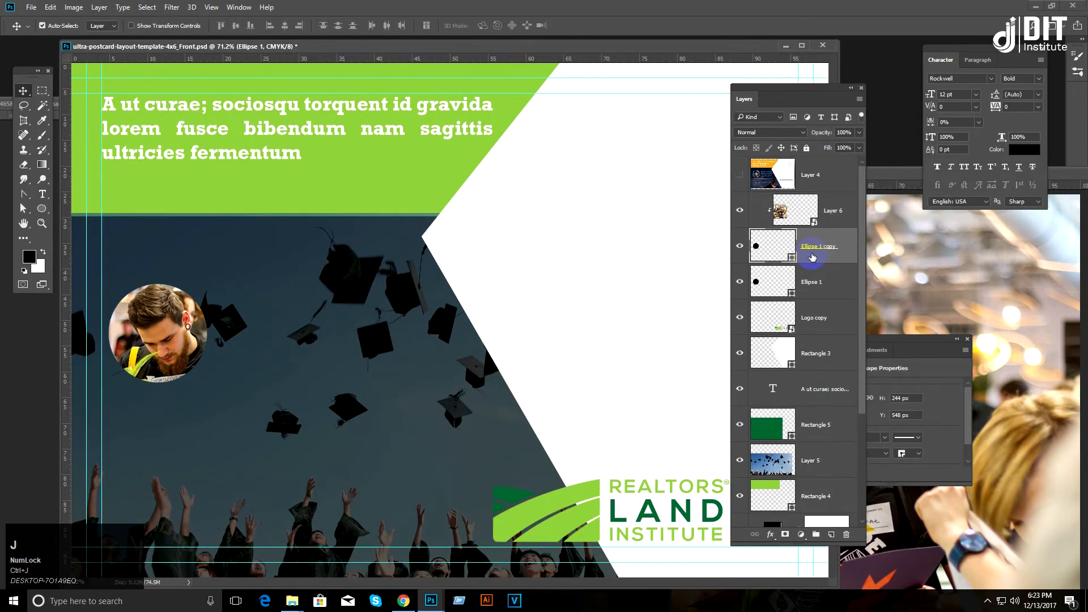
click(806, 283)
key(ctrl+t)
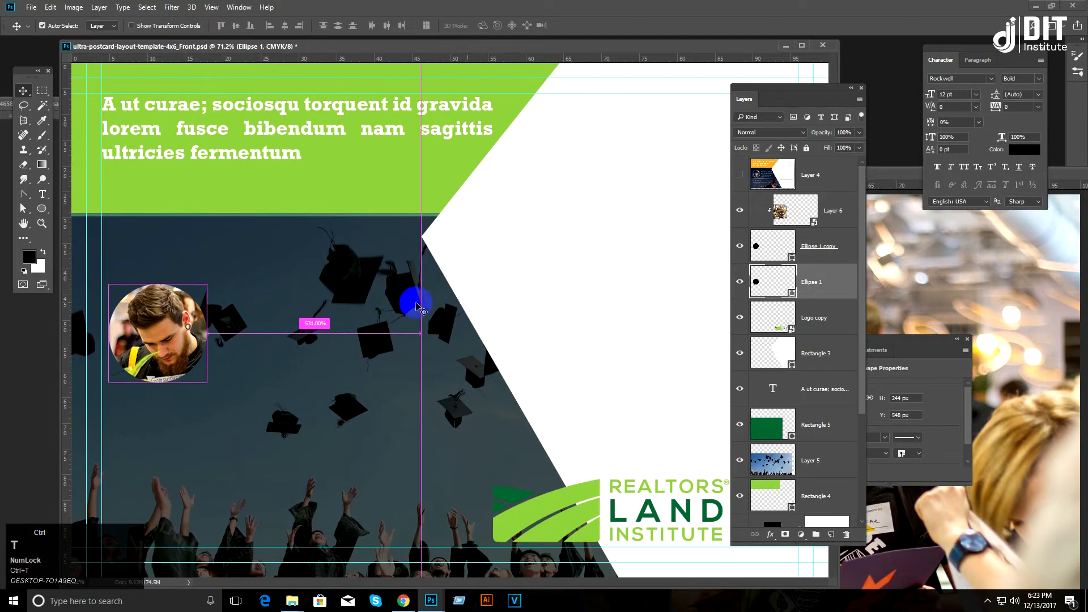
drag(208, 282, 214, 272)
key(Return)
Step: Recolor the enlarged Ellipse 1 with the light green #8cc640 sampled from the headline band
click(762, 285)
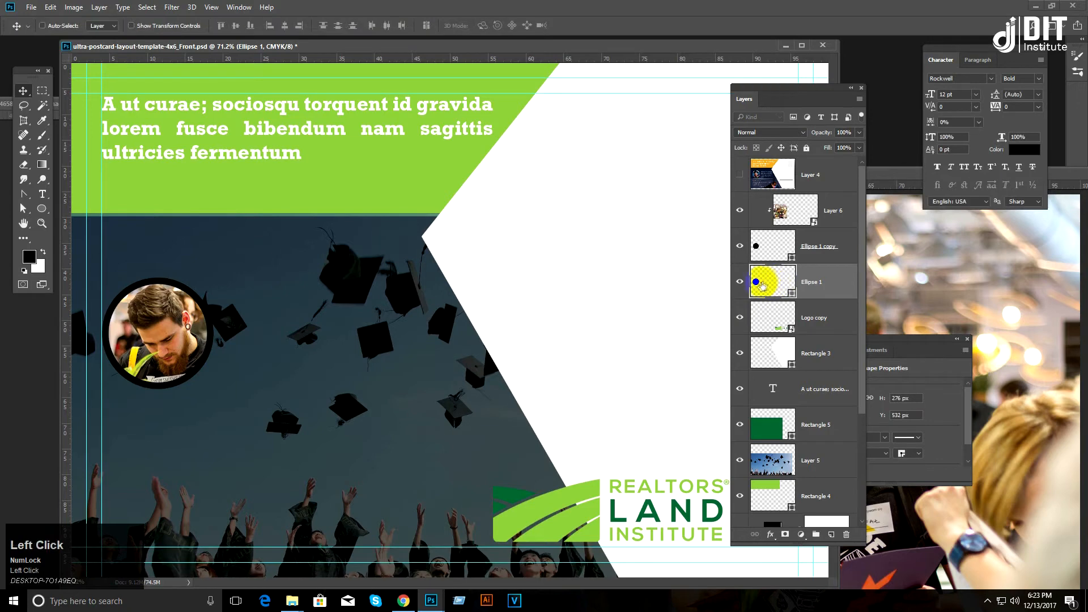
click(410, 174)
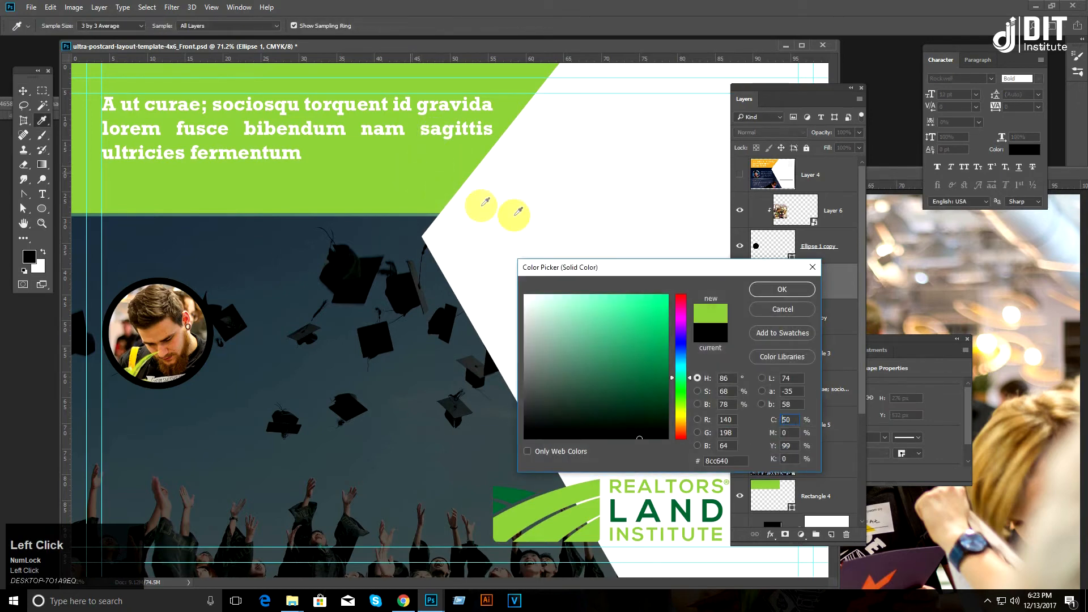
click(782, 289)
key(v)
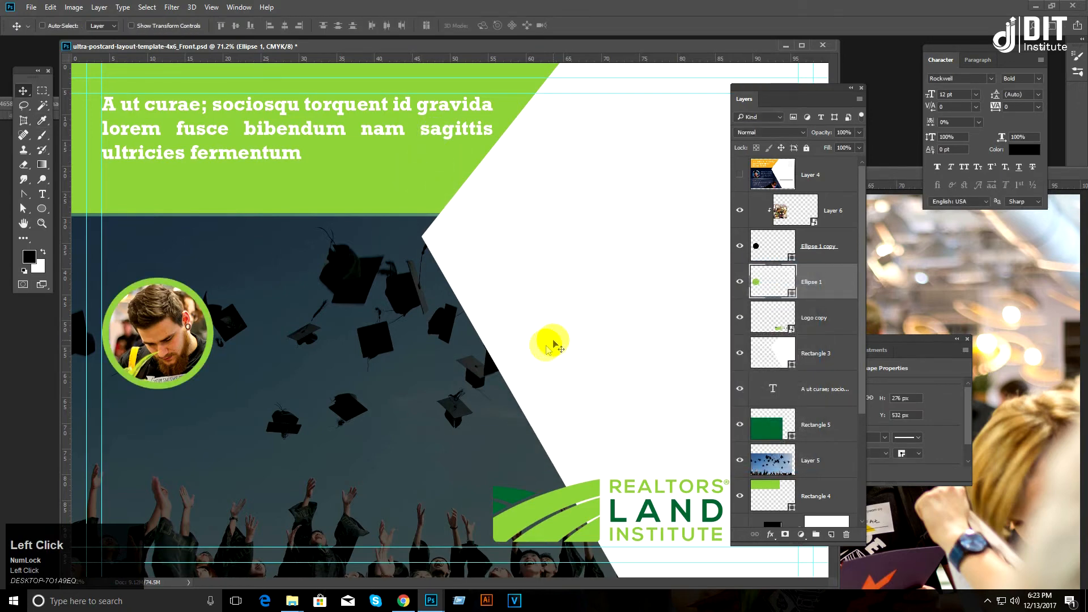
Step: Add a 4 px white stroke, positioned outside, to the Ellipse 1 copy circle that holds the portrait
right_click(188, 355)
click(213, 357)
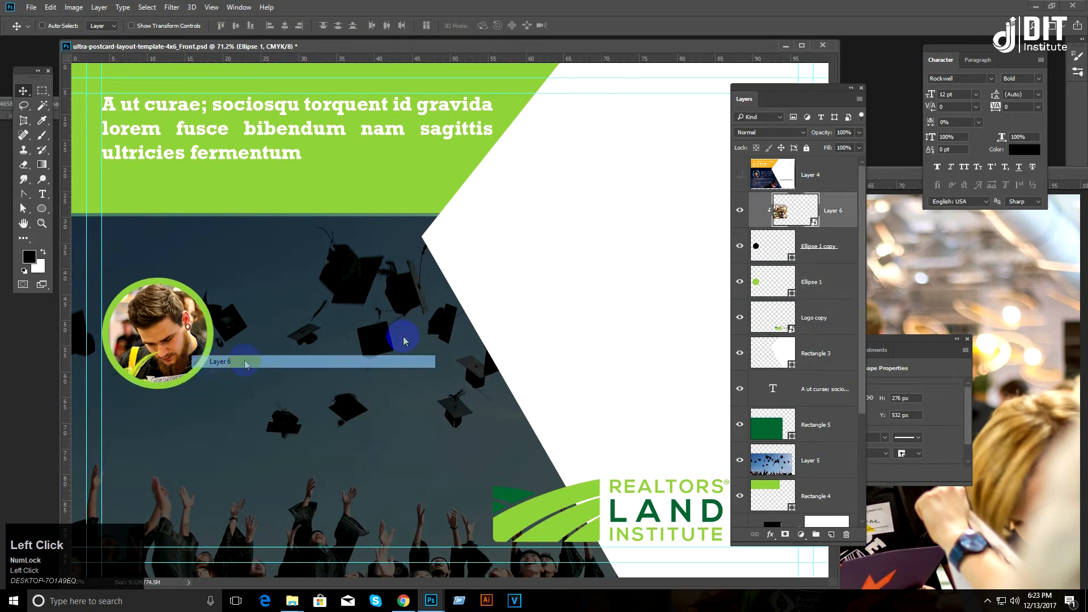
click(813, 253)
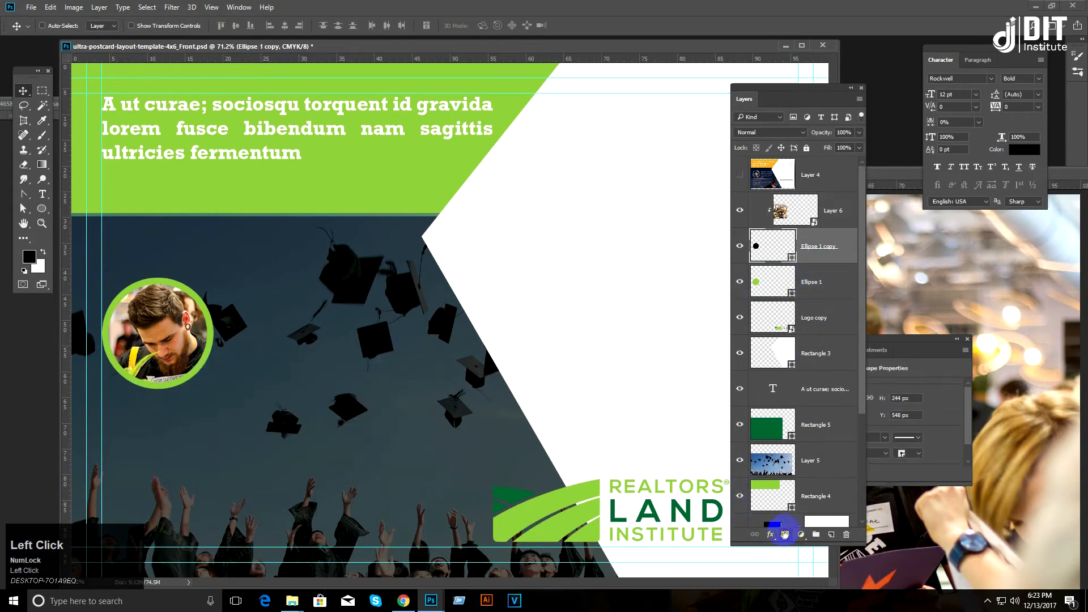
click(770, 535)
click(821, 428)
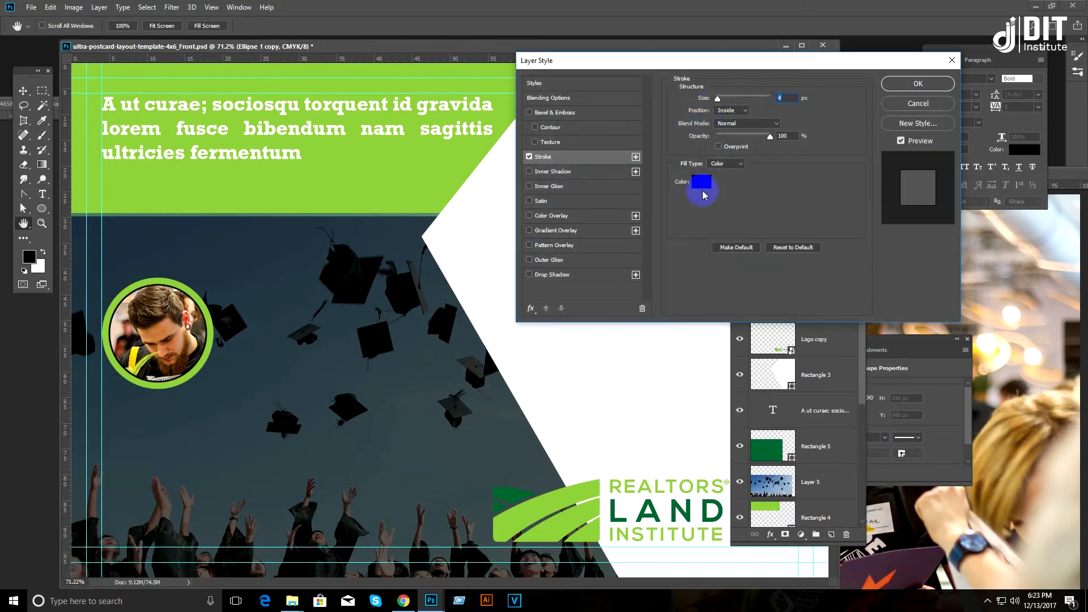
click(701, 182)
click(503, 282)
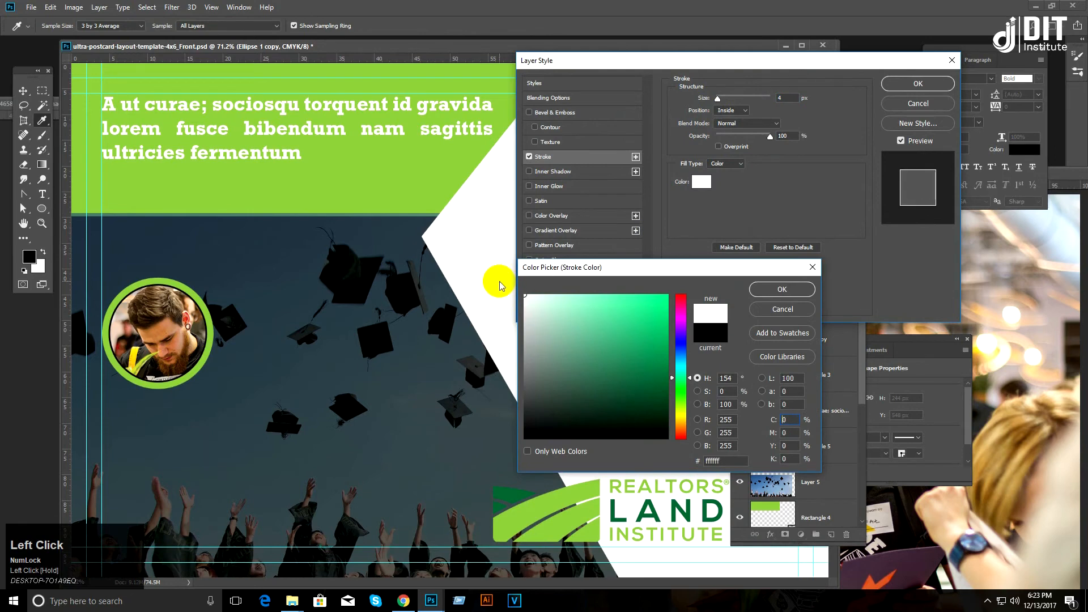
click(784, 290)
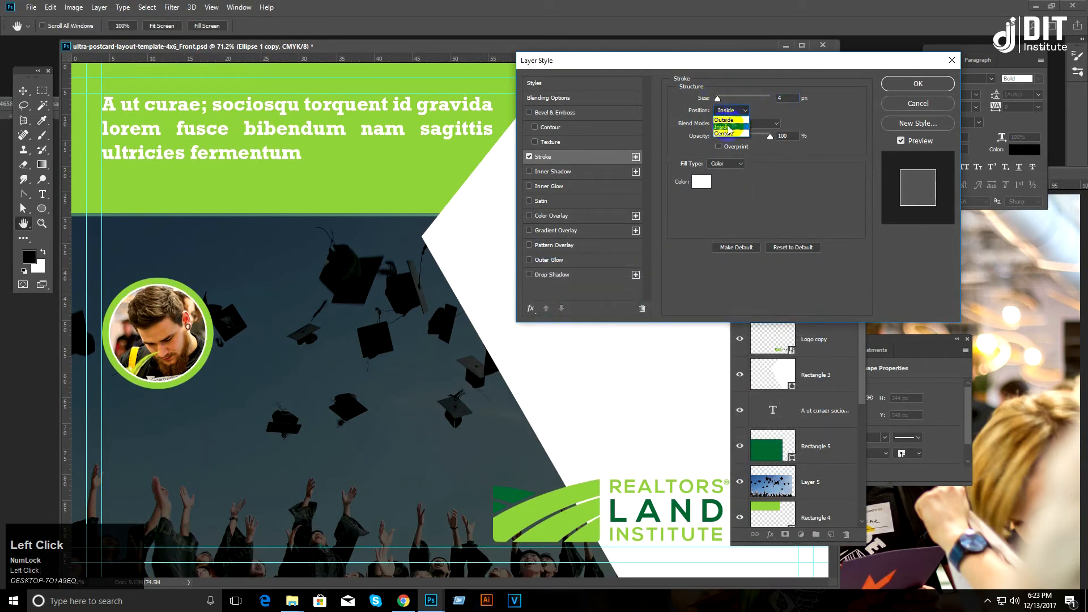
click(728, 121)
click(918, 85)
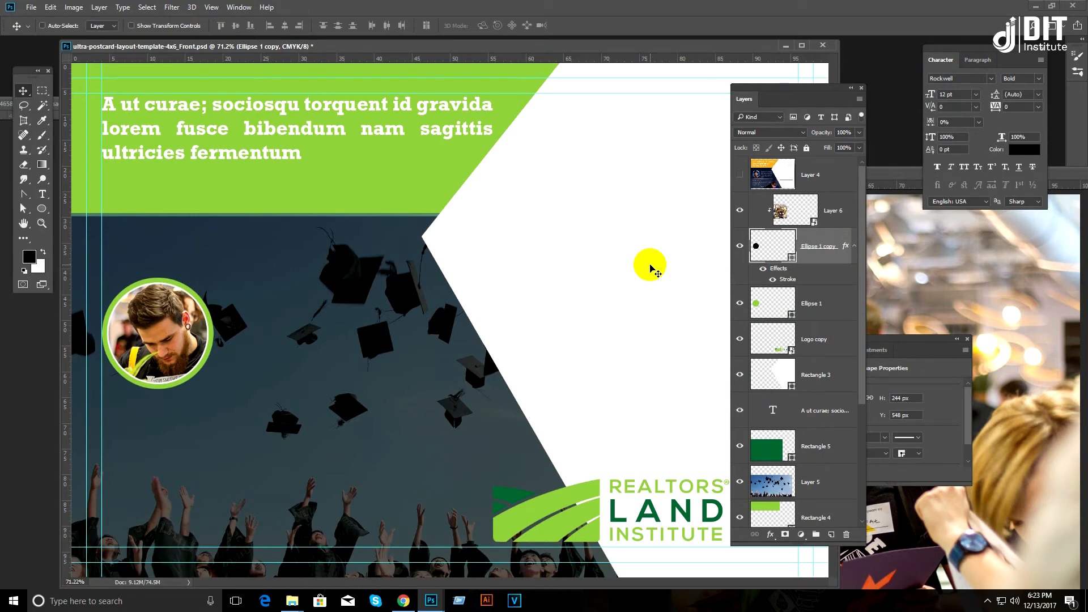
Step: Show the Layer 4 reference mockup over the design to check the body text beside the portrait
click(403, 600)
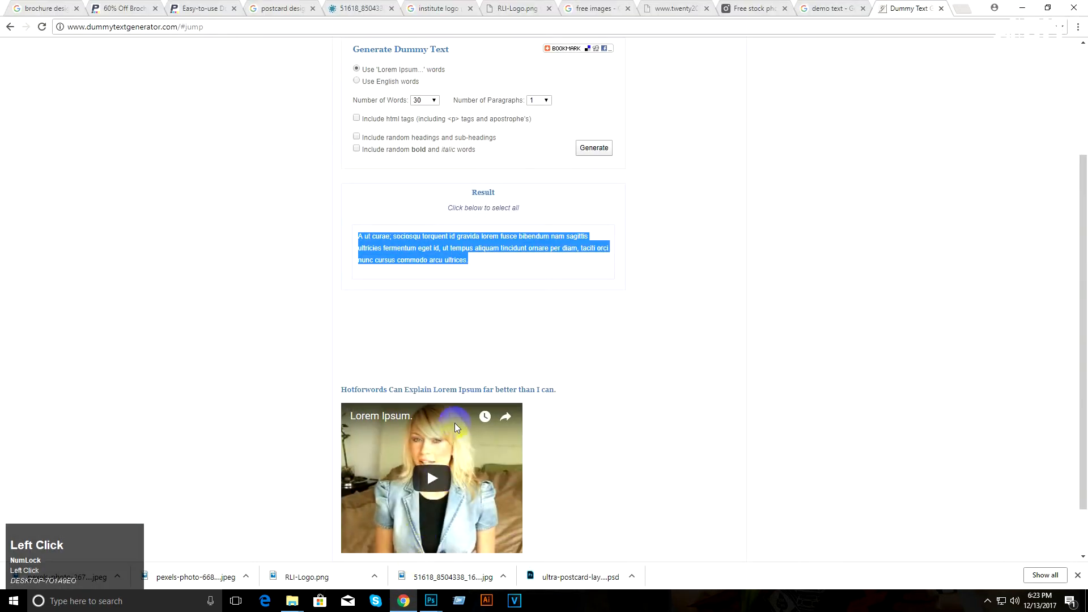
click(1021, 8)
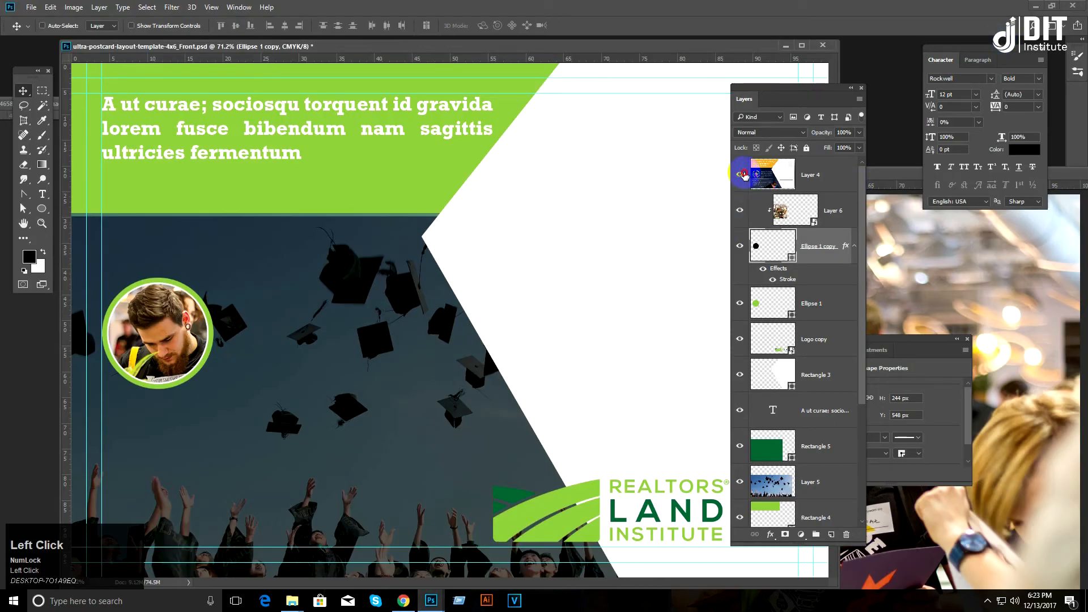
click(740, 175)
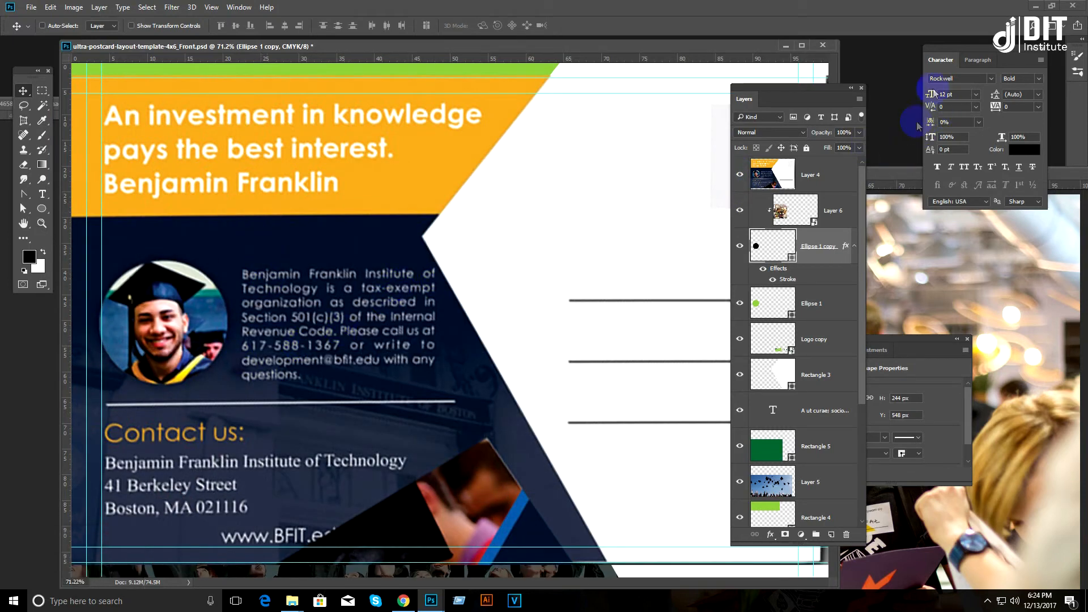
Step: Switch to the dummy text generator in Chrome, generate a 20-word Lorem Ipsum paragraph, copy it and return to Photoshop
click(1030, 6)
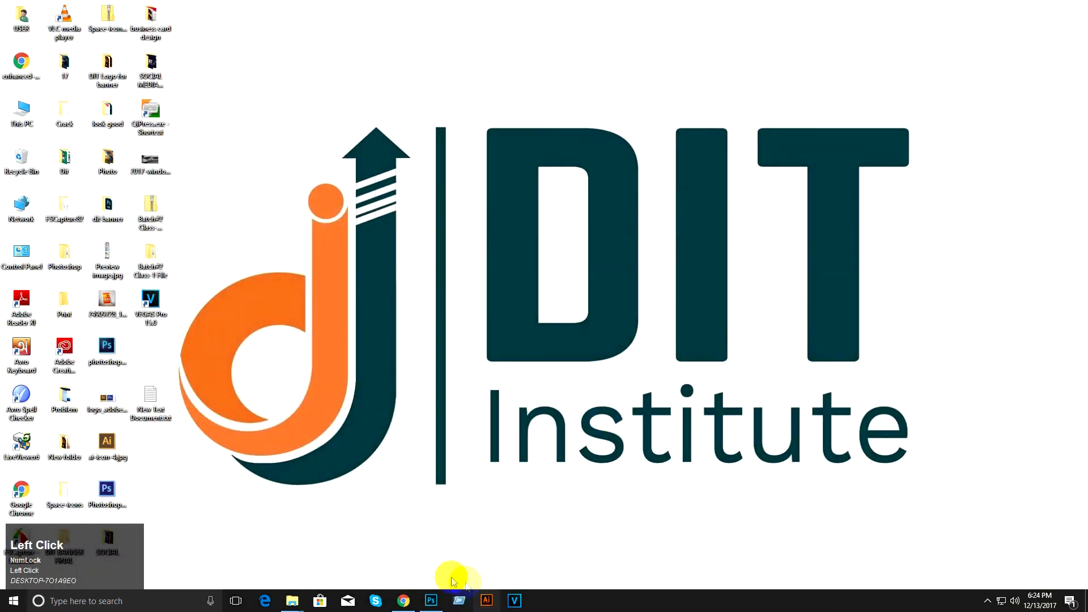
click(405, 600)
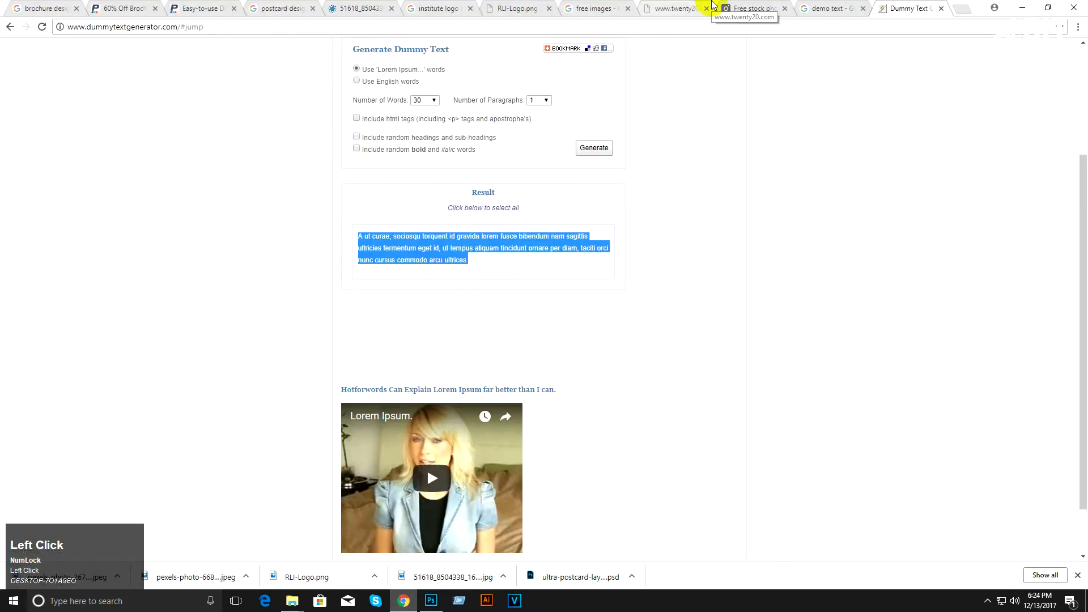
click(417, 101)
click(420, 117)
click(600, 151)
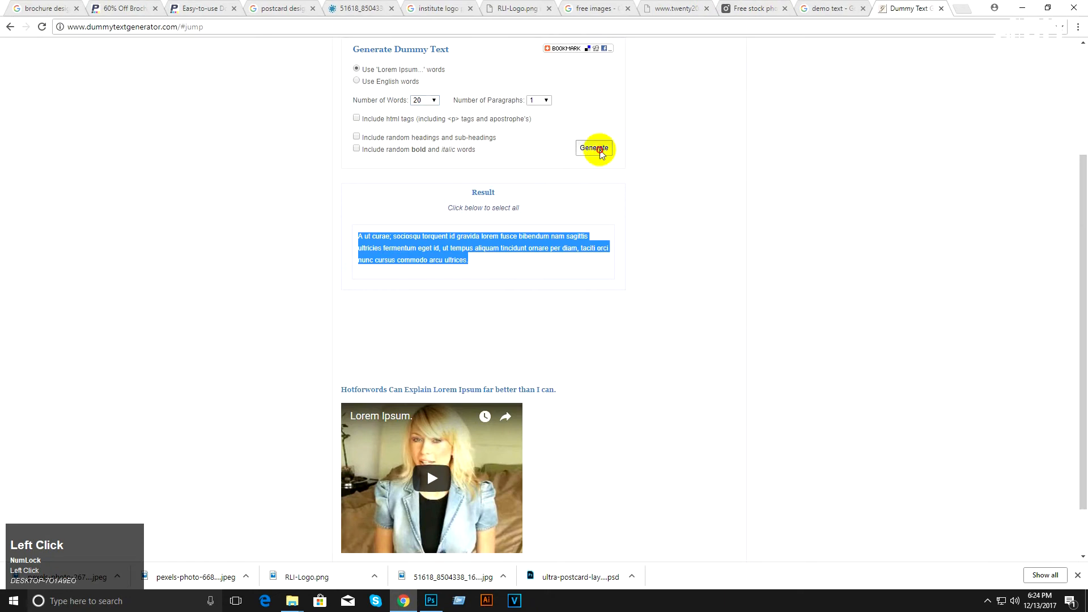
drag(571, 249, 348, 226)
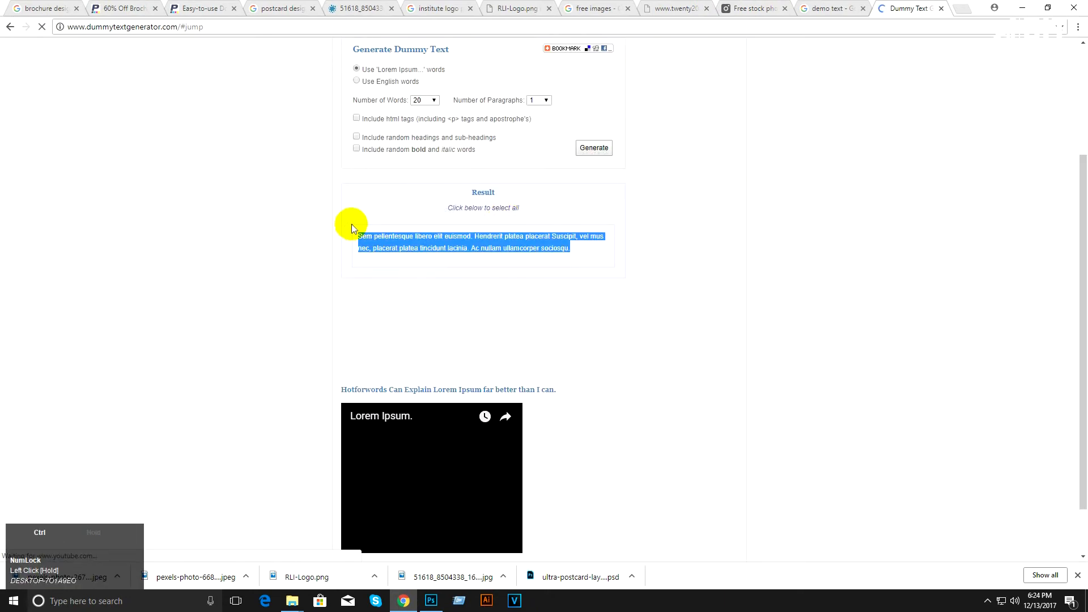
key(ctrl+c)
click(1028, 7)
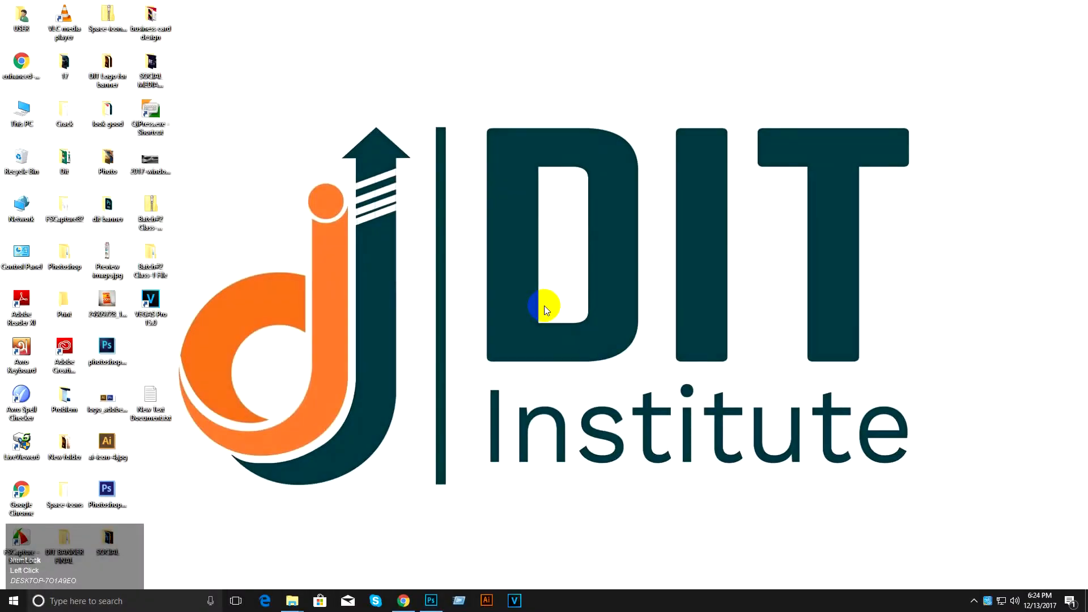
click(437, 599)
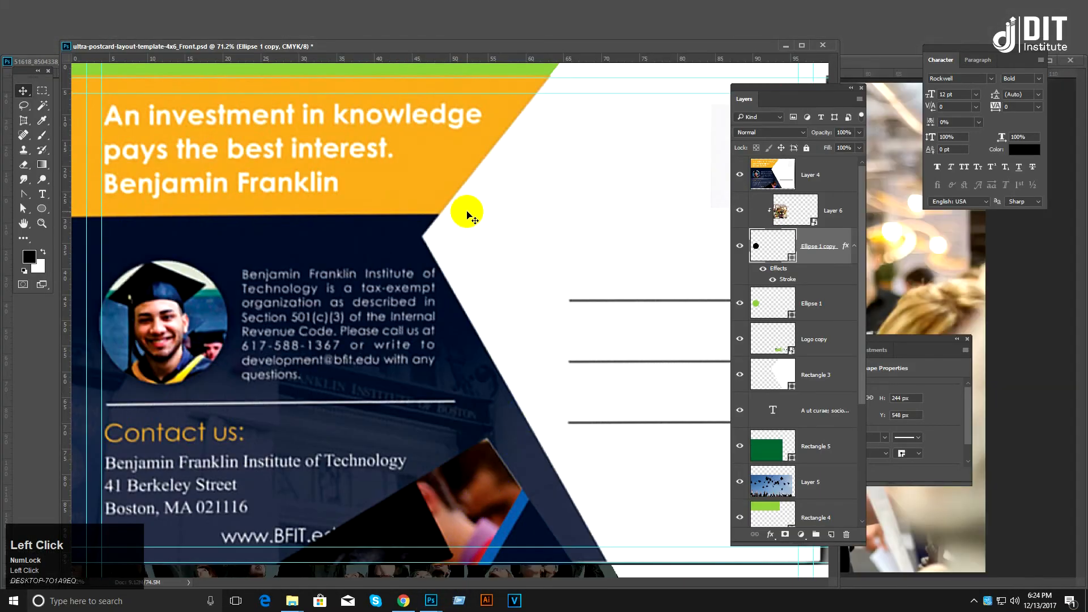
Step: Try to start a text layer with the Type tool over the reference's body paragraph
key(ctrl+minus)
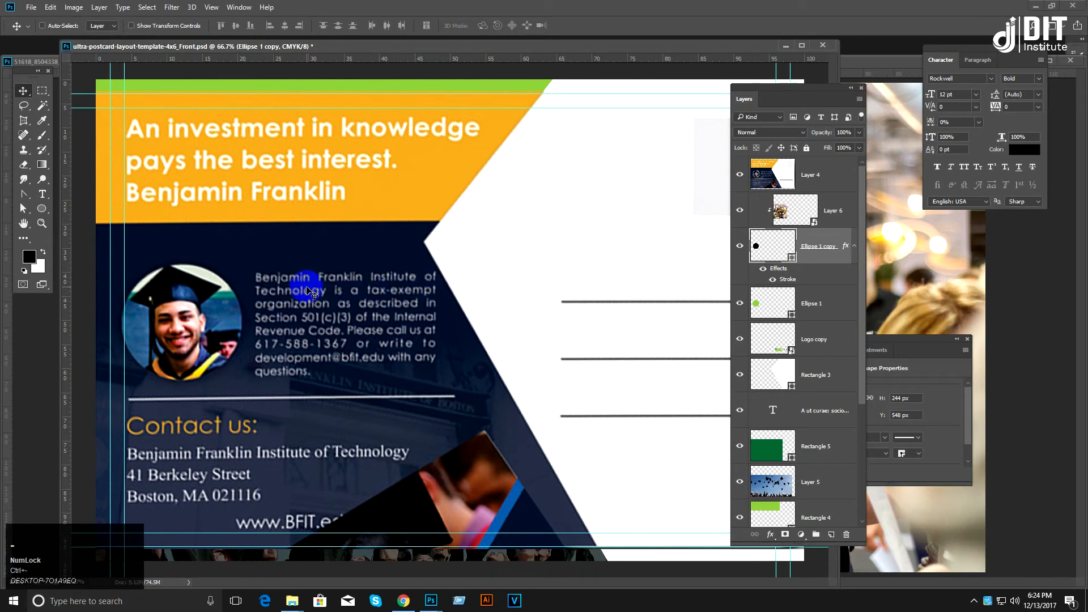
key(ctrl+minus)
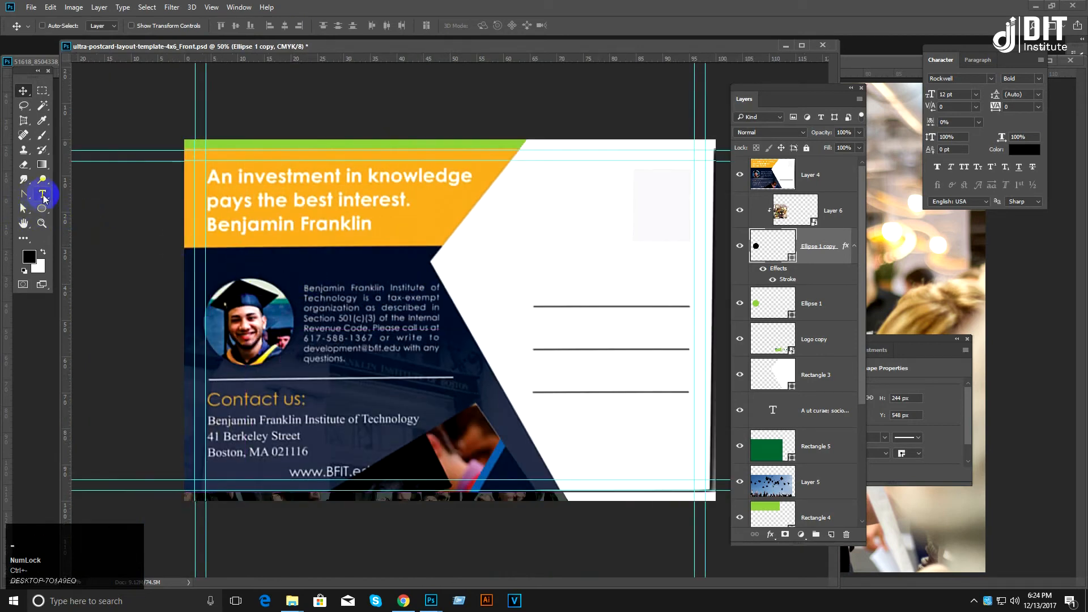
click(49, 192)
click(320, 293)
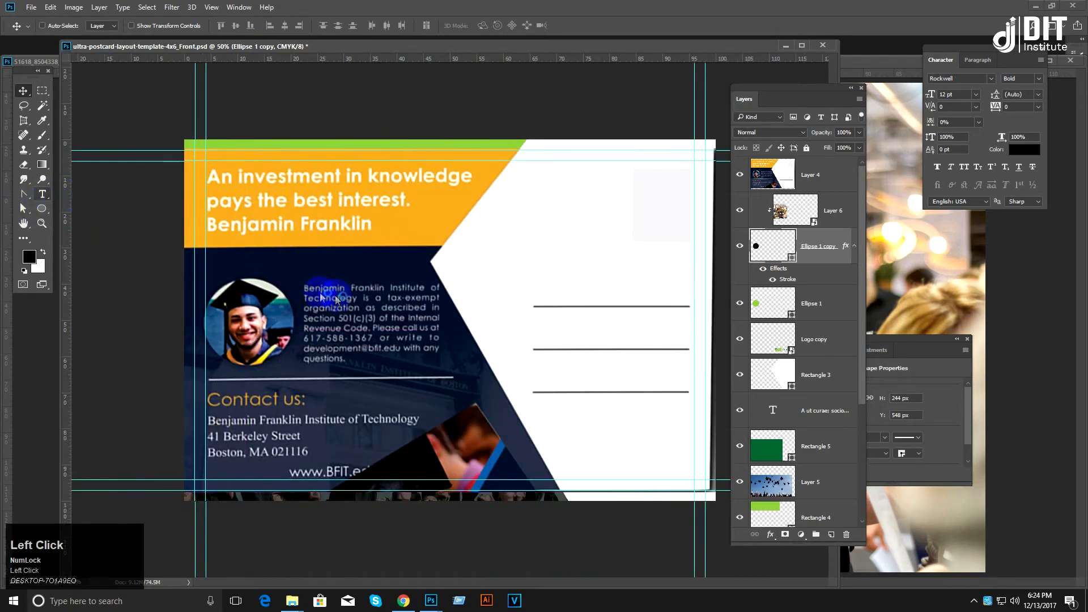
click(53, 196)
click(438, 609)
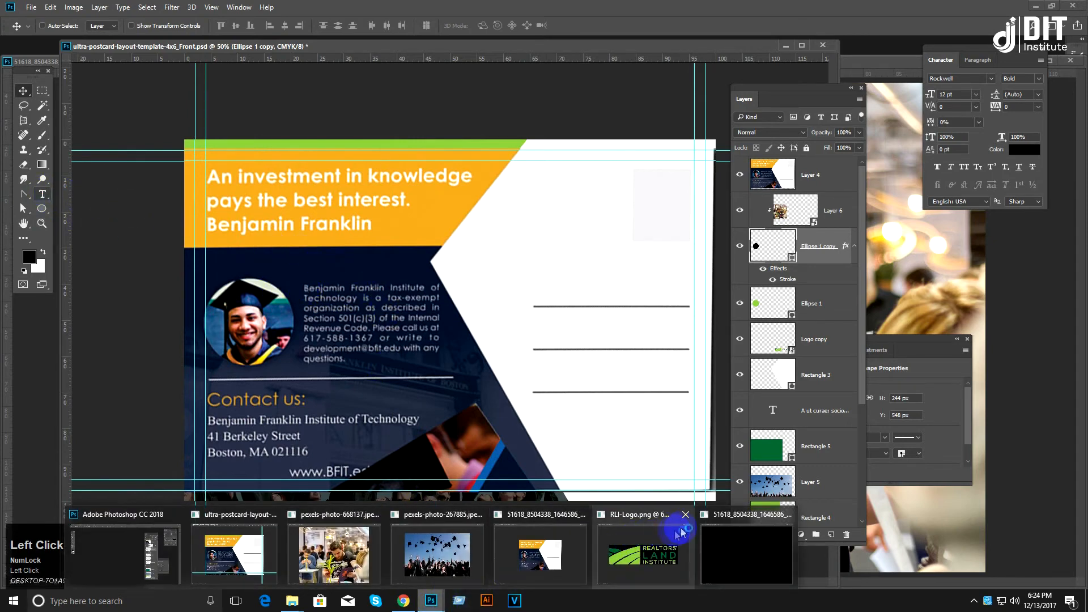
mouse_move(688, 521)
mouse_move(568, 515)
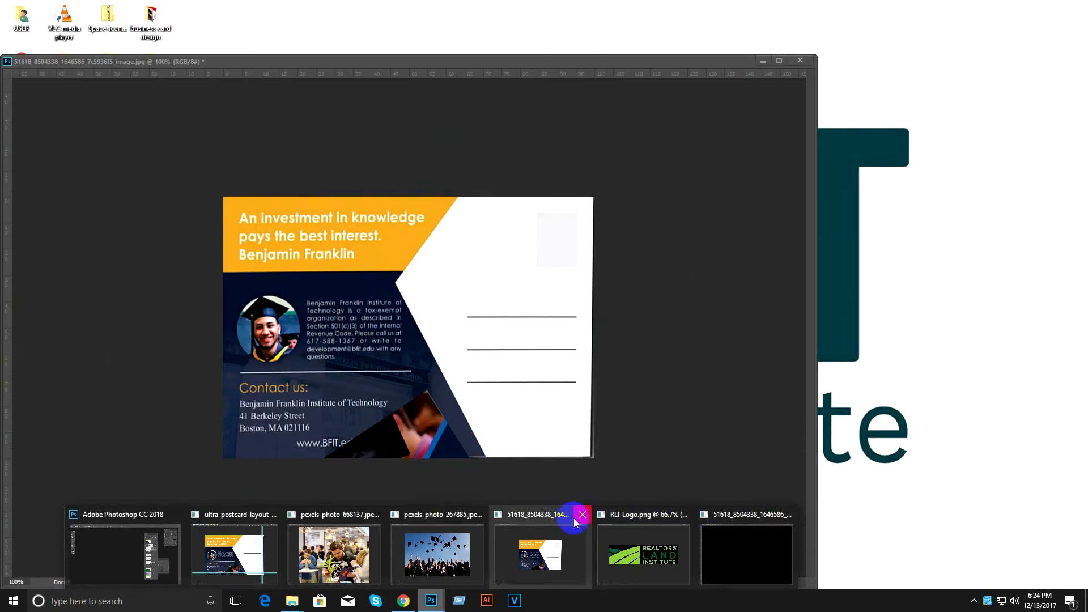
click(538, 521)
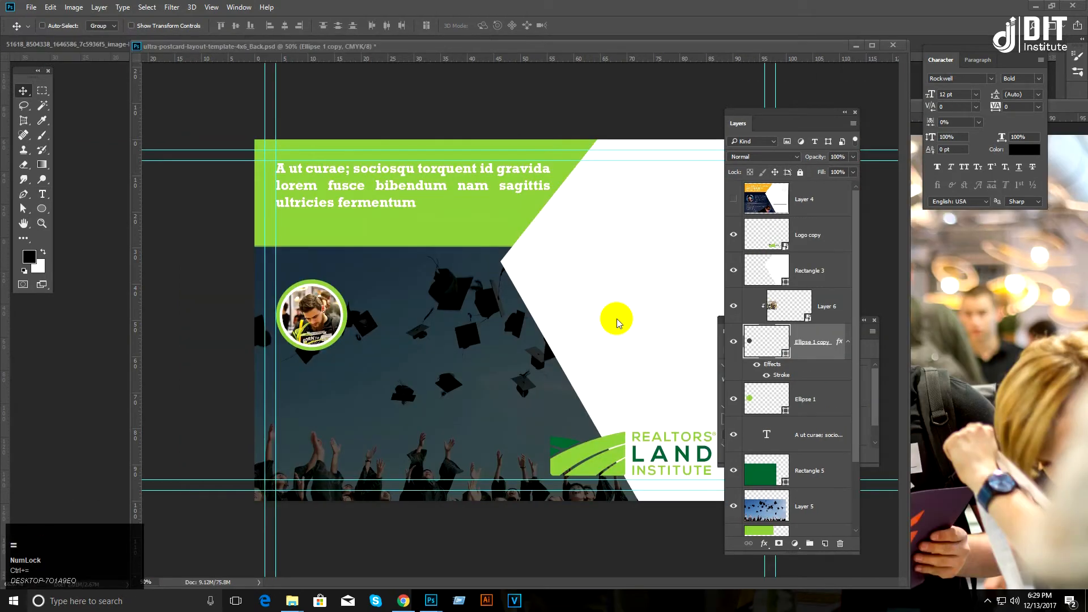
Step: Lower the opacity of the graduation photo, Layer 5, to 48%
right_click(551, 404)
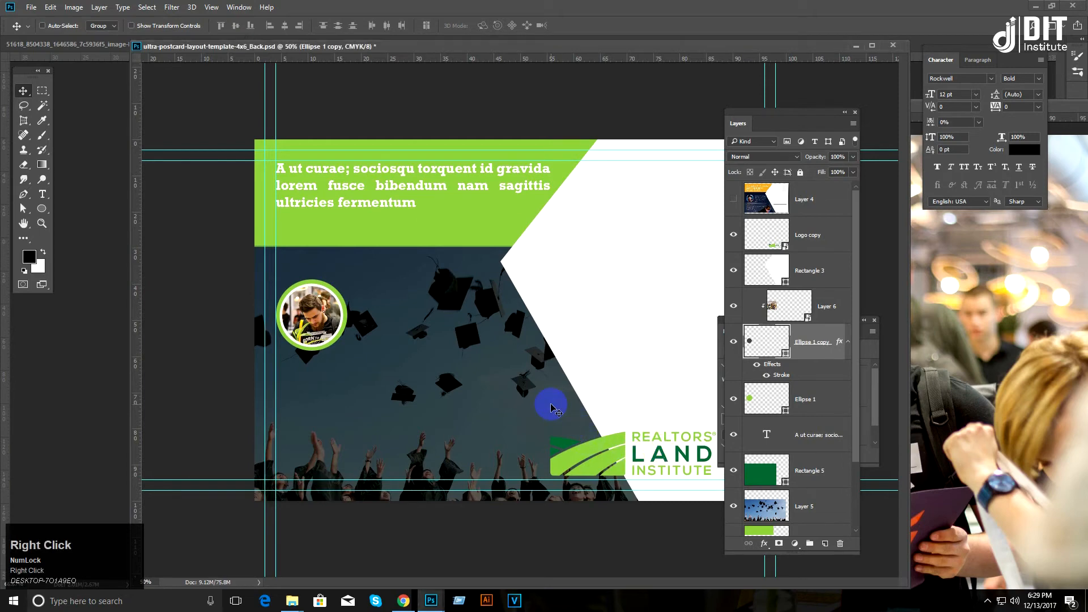
click(524, 391)
click(816, 480)
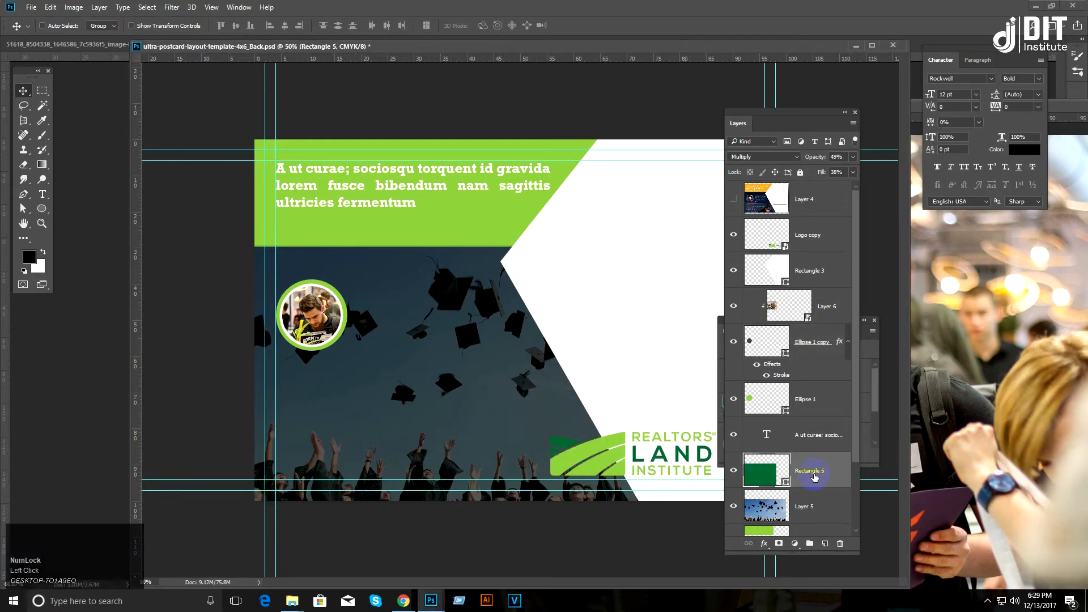
click(783, 507)
drag(852, 161, 825, 175)
Step: Set the opacity of the green tint shape, Rectangle 5, to 100% and reselect the graduation photo layer
click(799, 458)
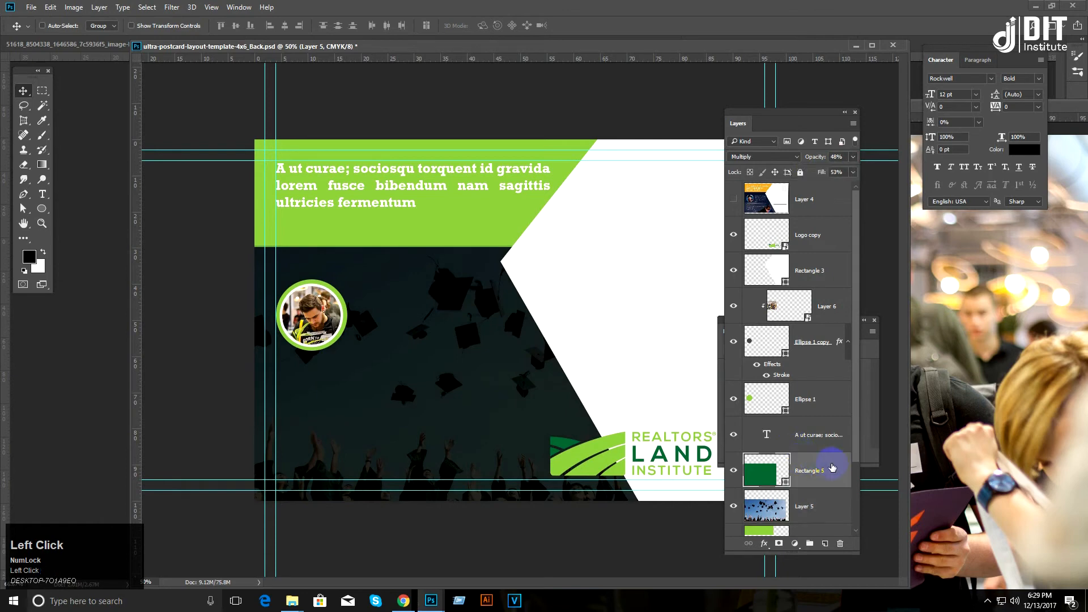
click(854, 157)
click(851, 172)
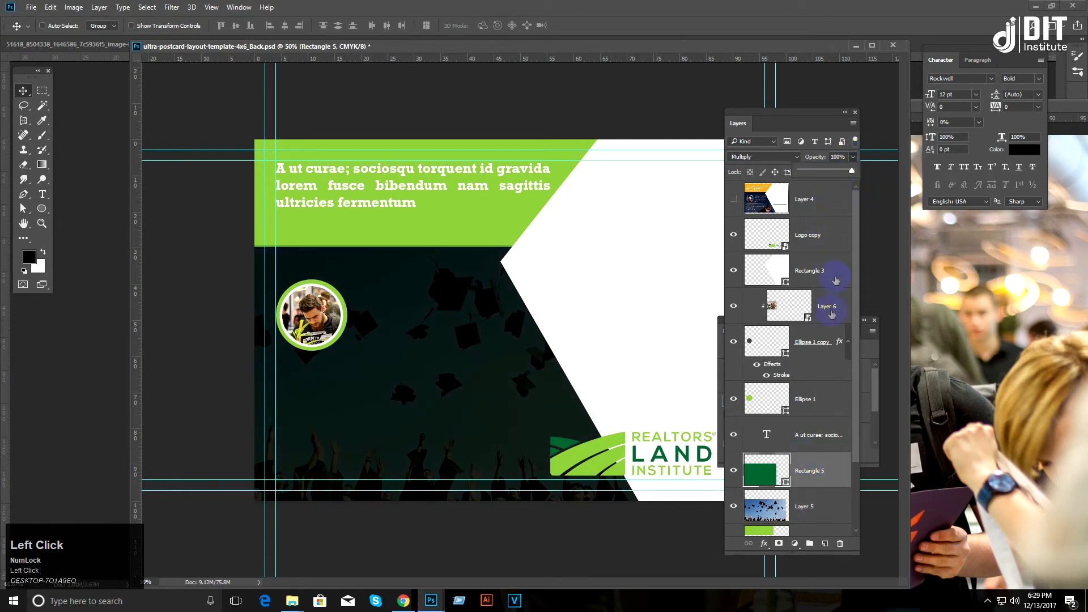
click(822, 512)
click(824, 503)
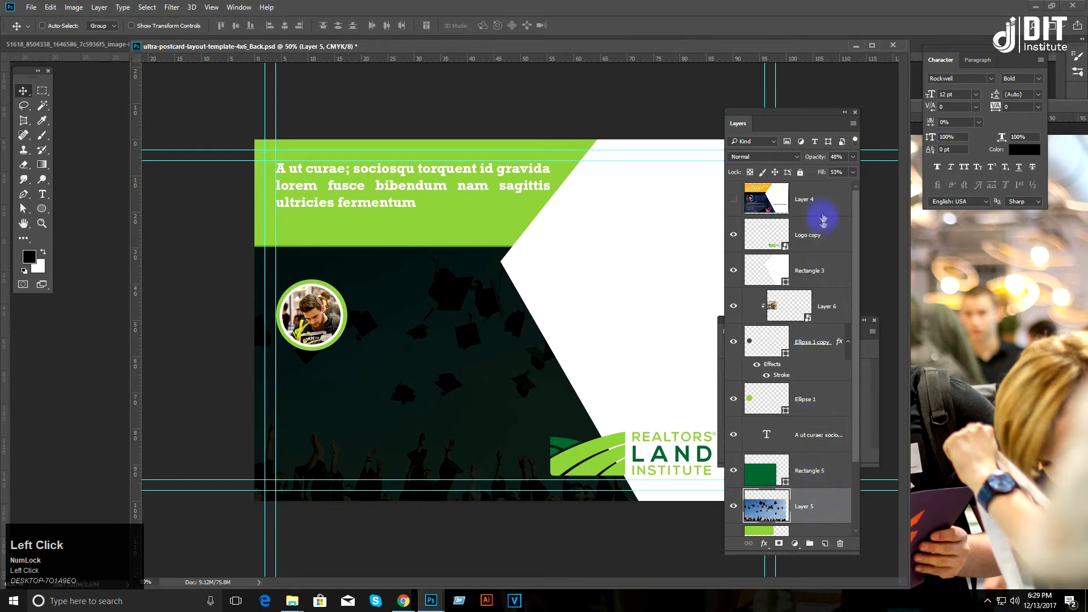
Step: Change the colour of the solid Color Fill background layer to white (ffffff)
click(802, 478)
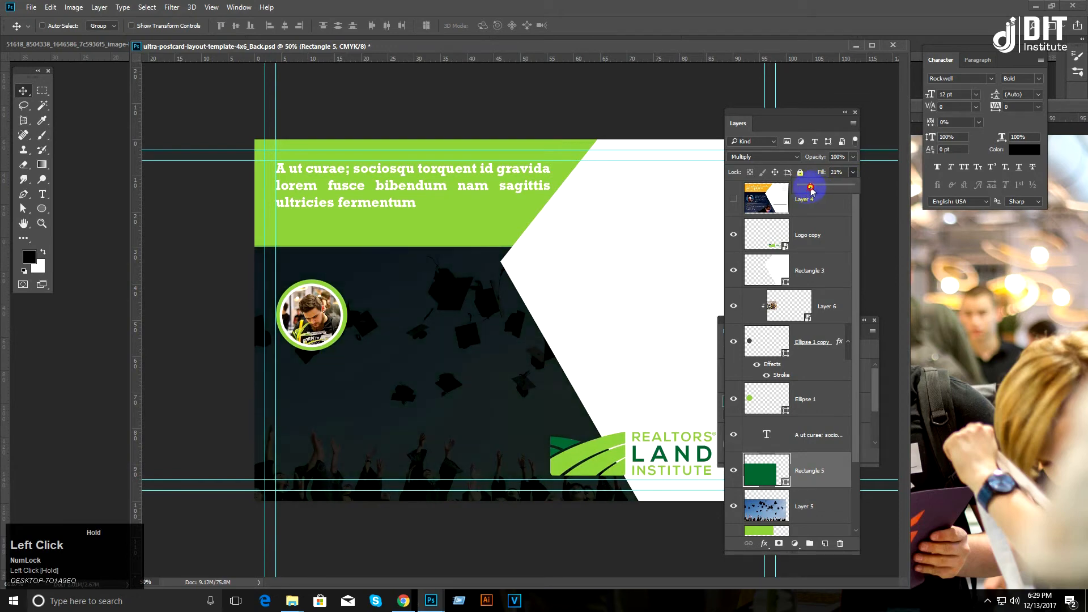
scroll(771, 487, down, 3)
click(771, 500)
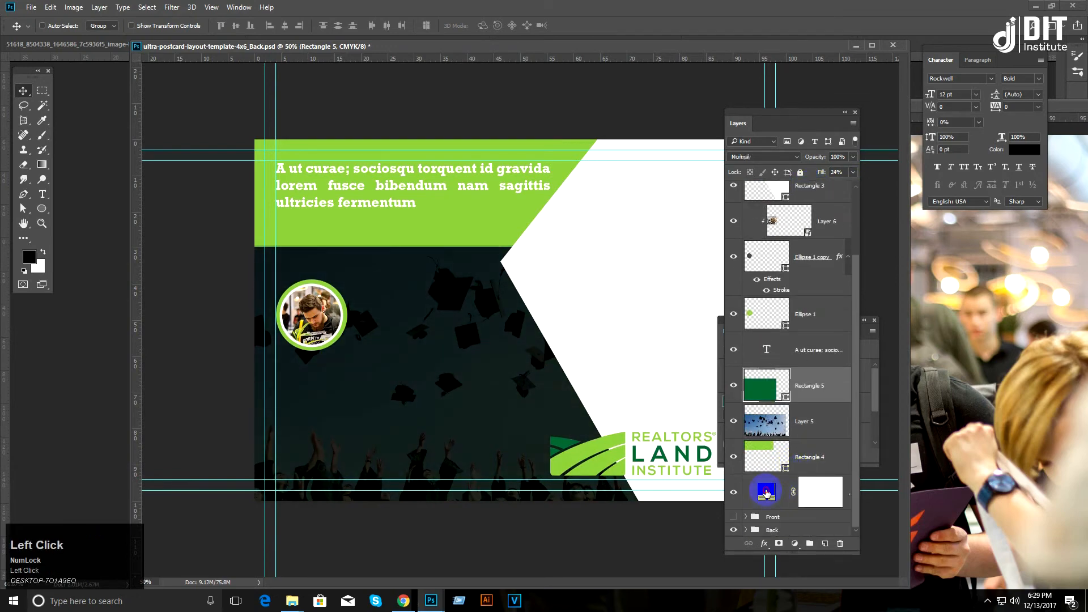
double_click(771, 500)
click(525, 295)
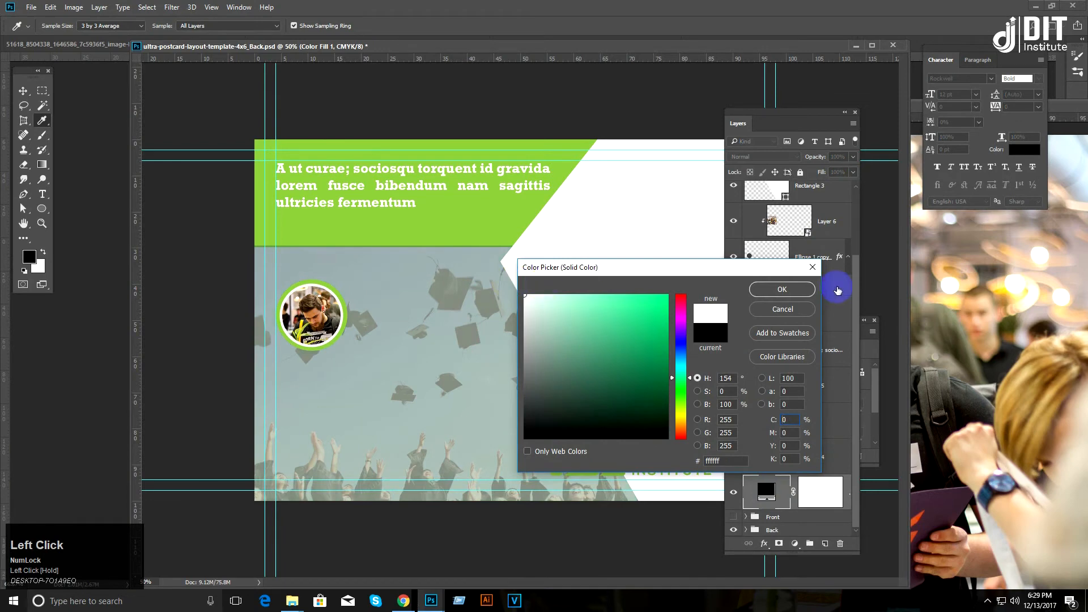
click(799, 290)
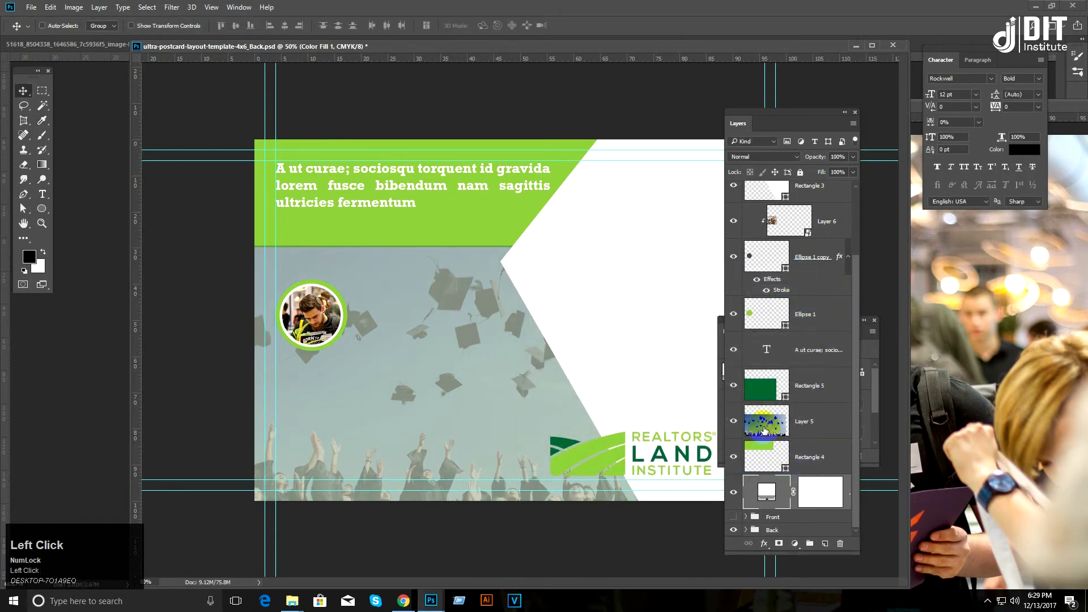
Step: Set the fill of the graduation photo layer (Layer 5) to 89% and of the green Rectangle 5 overlay to 60%
click(765, 426)
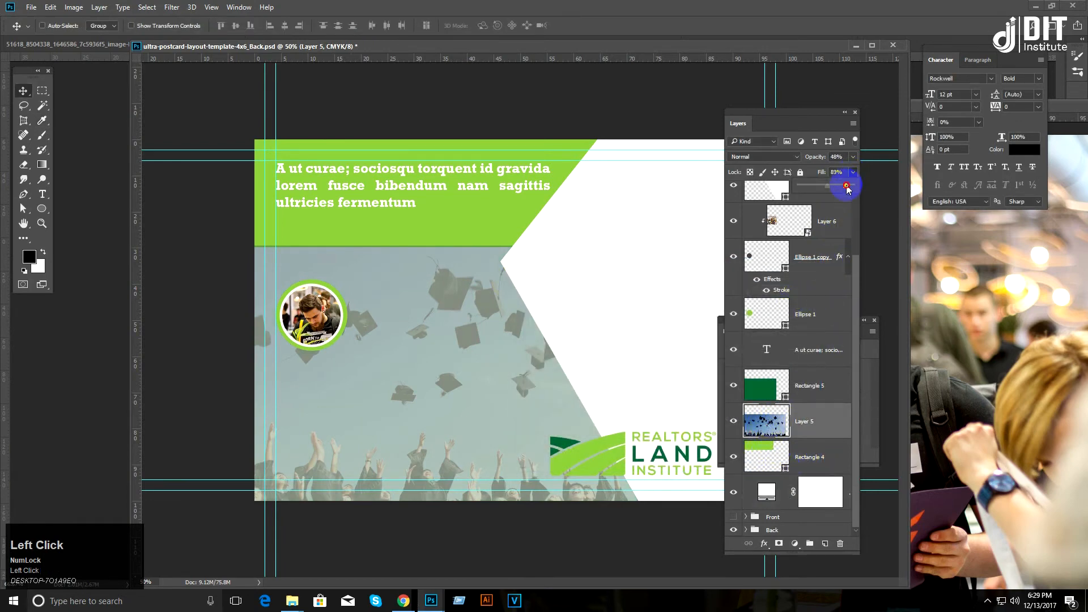
click(847, 187)
click(792, 399)
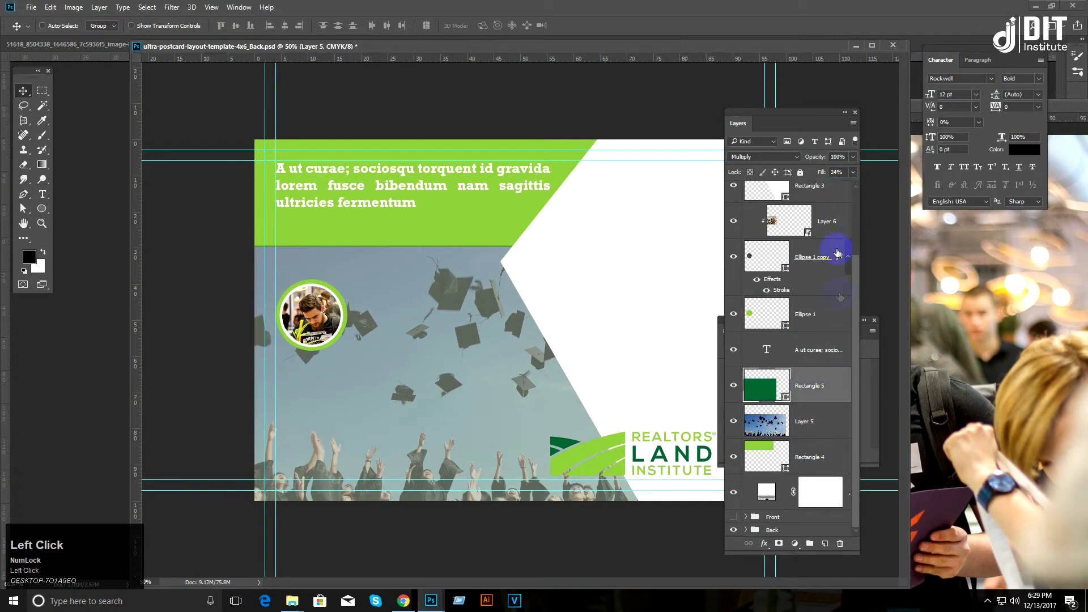
click(832, 189)
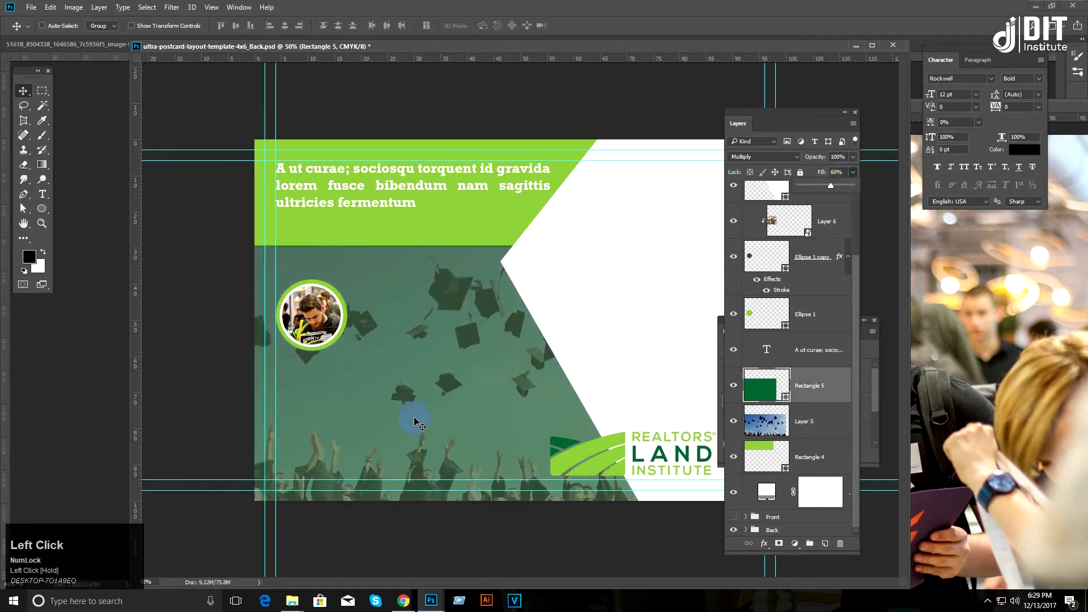
Step: Reorder the light green Rectangle 4 header layer directly above the dark green Rectangle 5 layer
key(ctrl+plus)
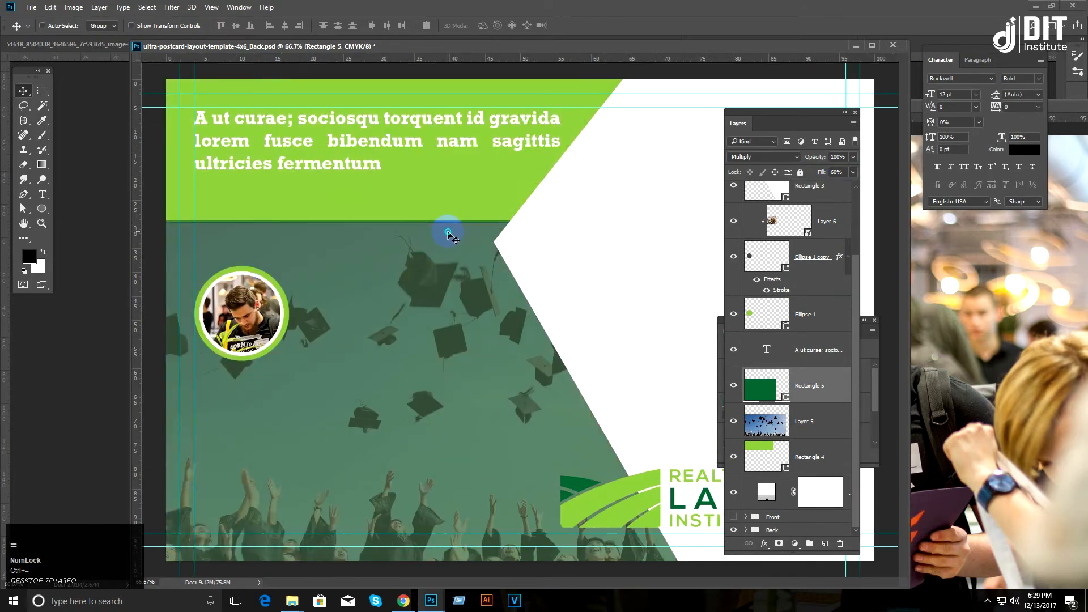
right_click(449, 233)
click(437, 248)
right_click(437, 248)
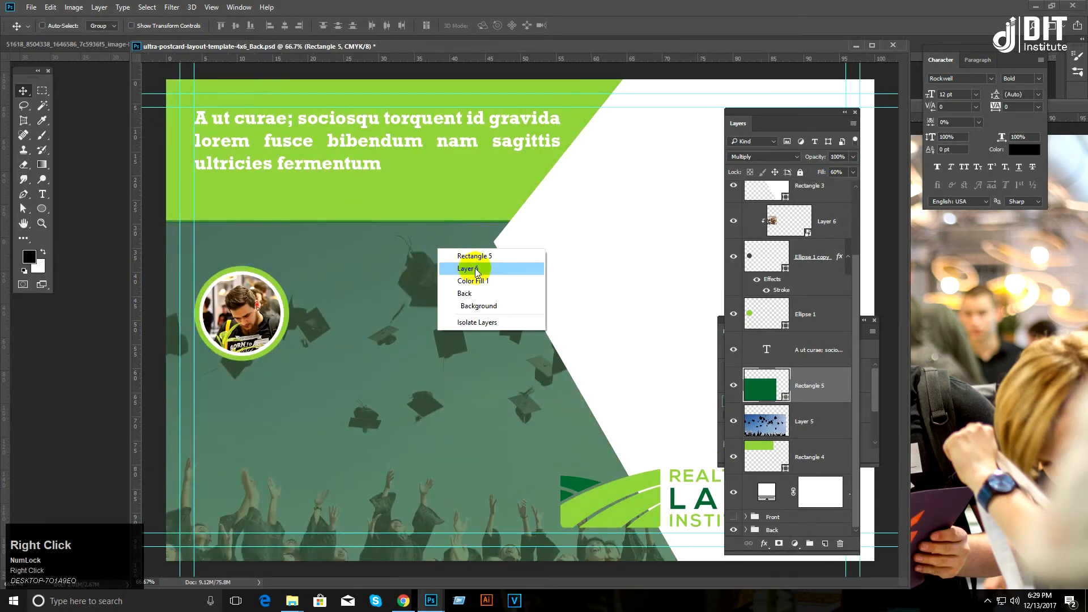
click(483, 271)
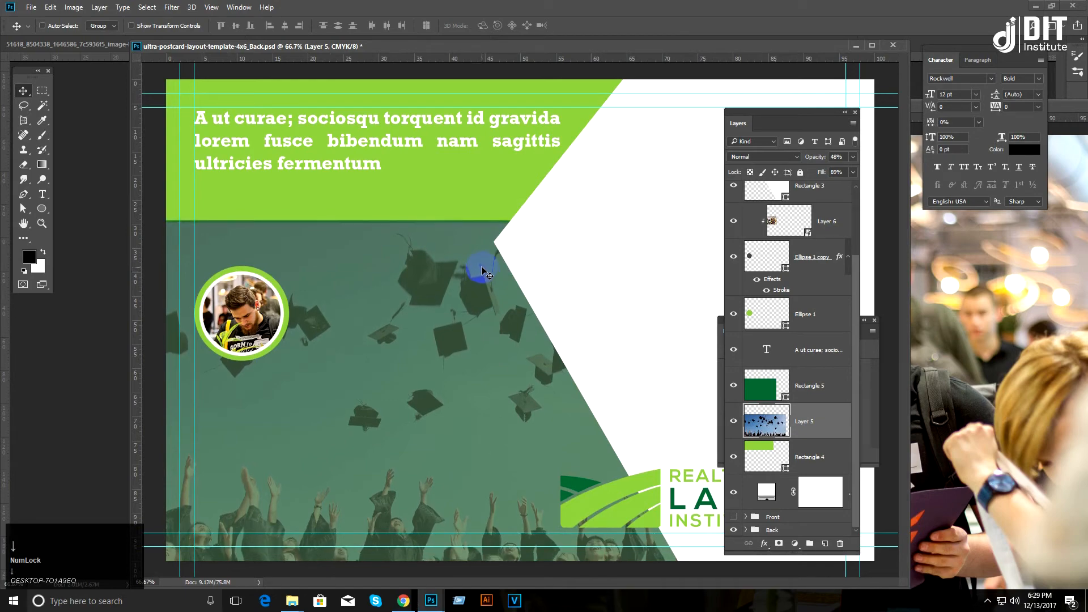
key(ctrl+plus)
key(ctrl+plus)
drag(416, 240, 537, 471)
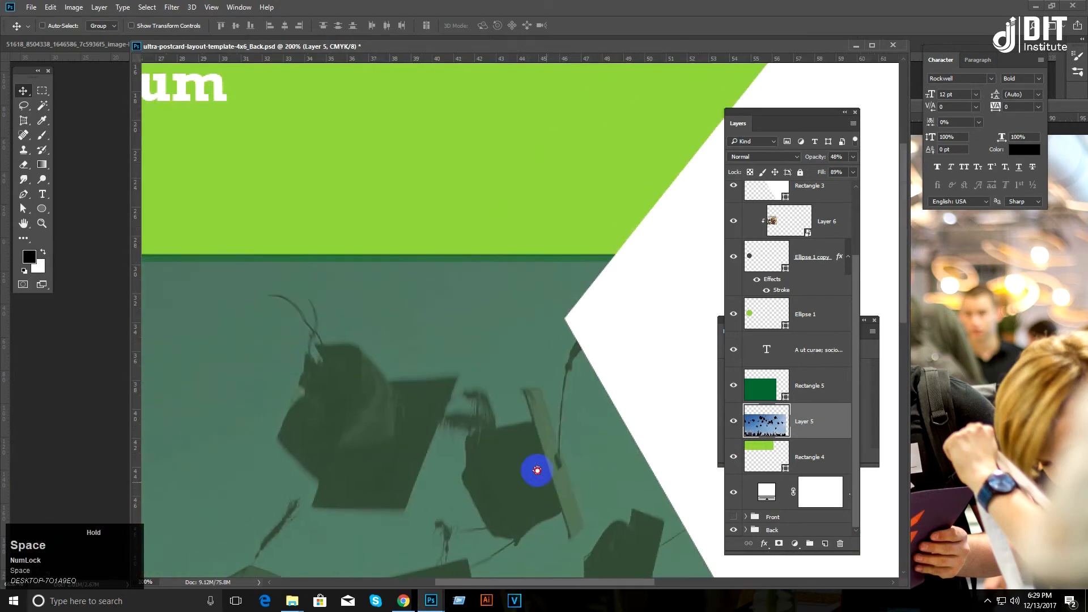
click(808, 454)
drag(808, 454, 816, 373)
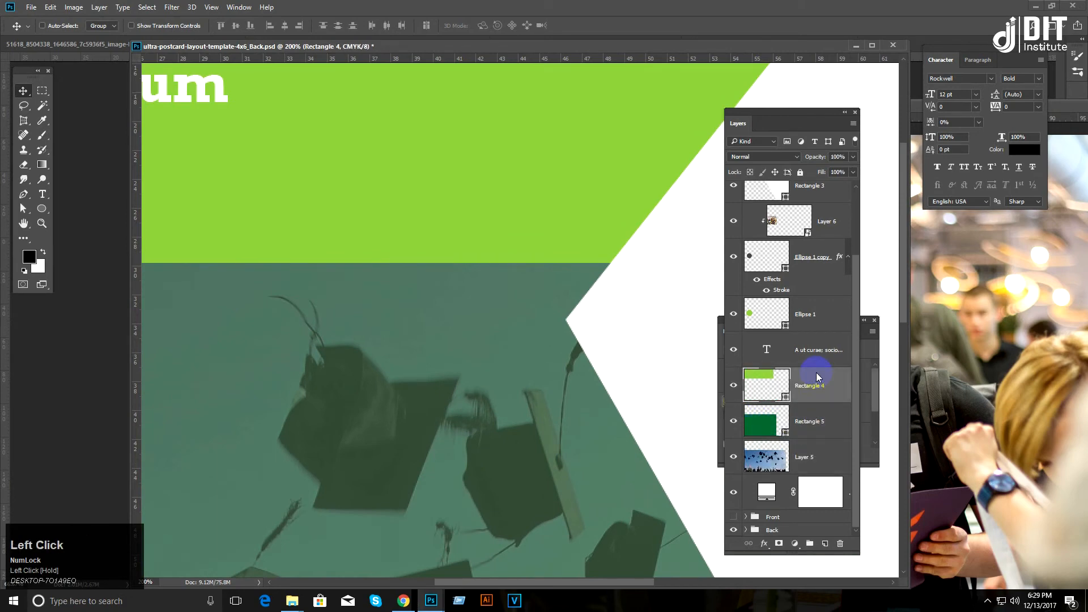
key(ctrl+minus)
key(ctrl+minus)
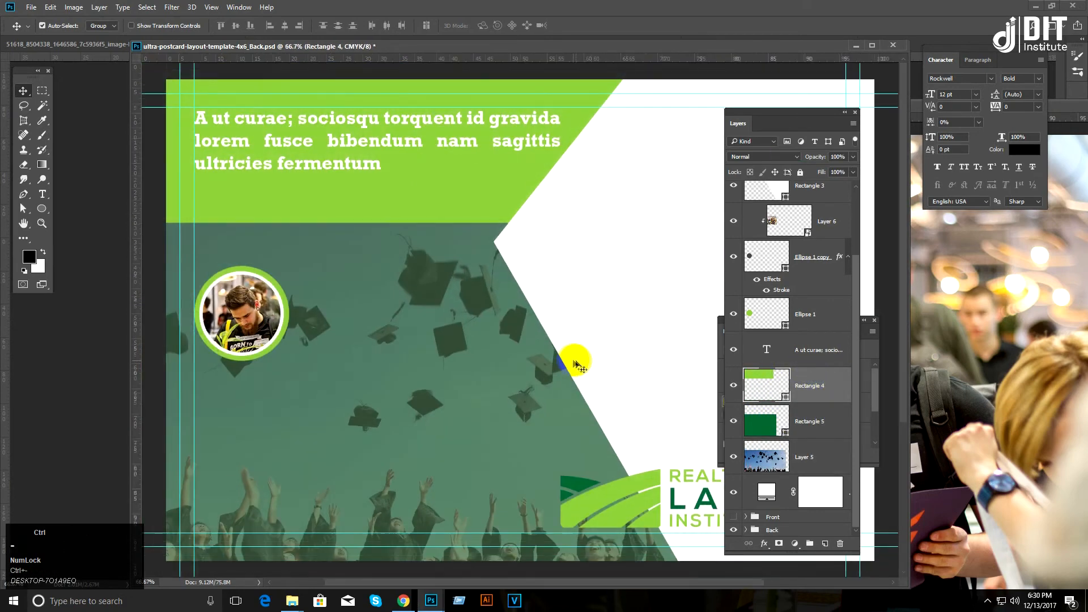
Step: Switch to the dummy text generator page in Chrome, copy the generated paragraph, and return to Photoshop
click(392, 604)
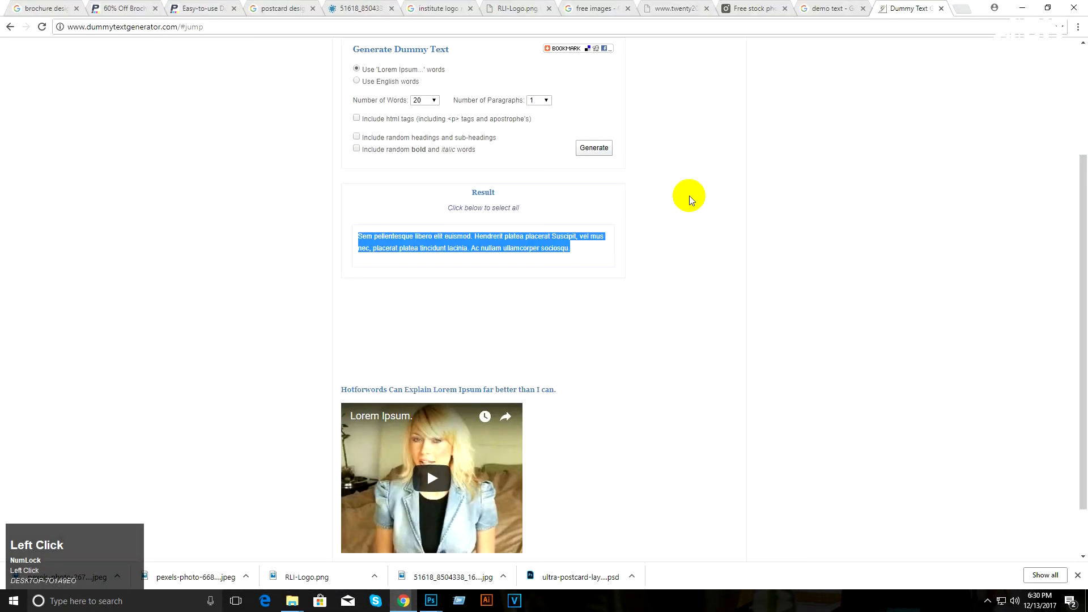
right_click(473, 238)
click(497, 245)
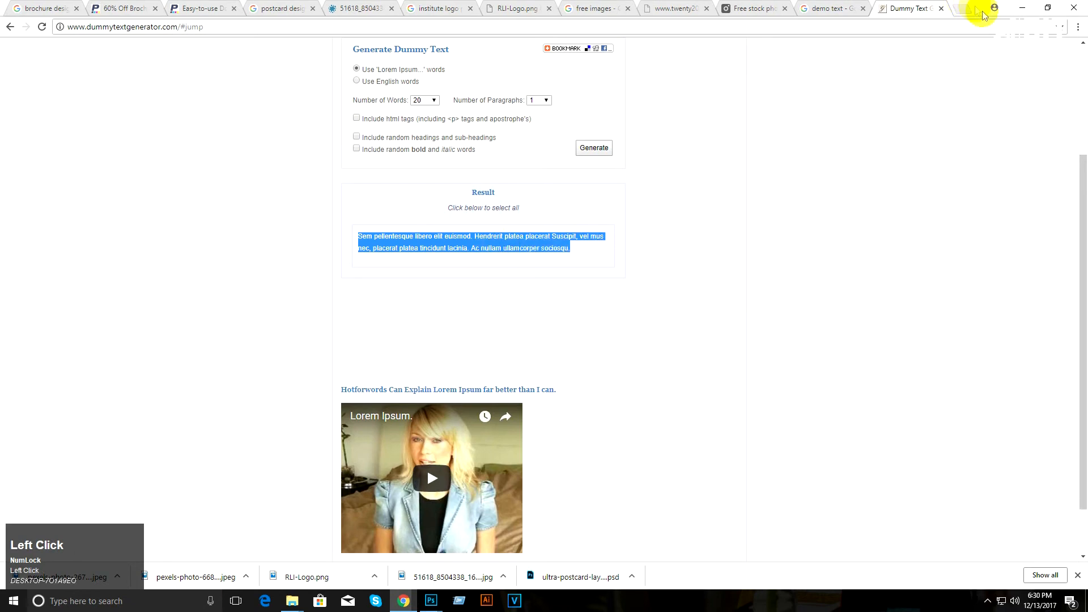
click(1022, 7)
Step: Show the Layer 4 reference design to examine its body text placement, hide it, and bring the postcard document back to the front
scroll(793, 283, up, 3)
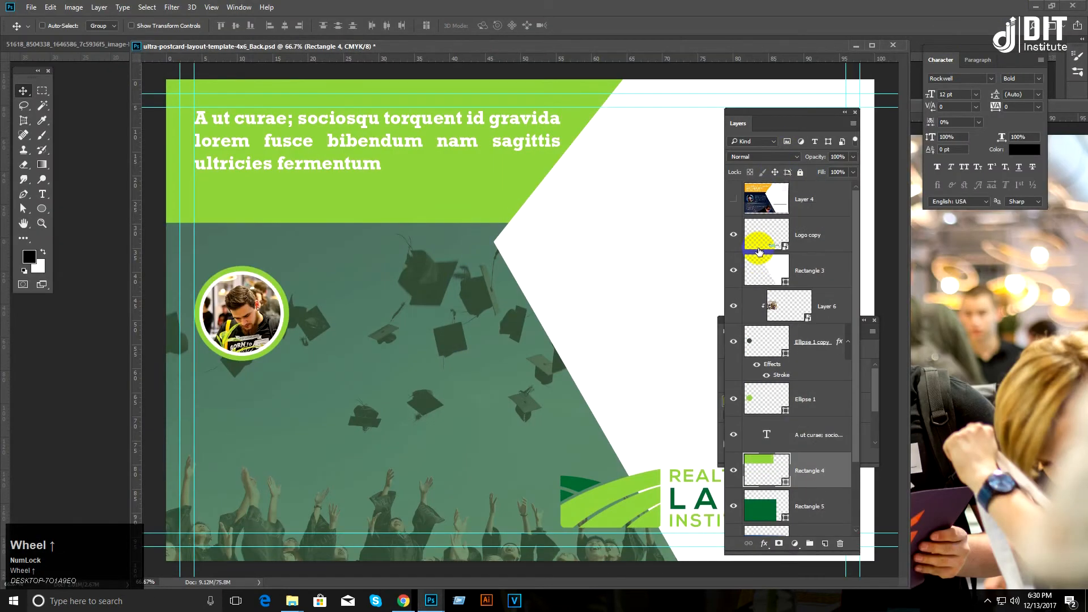
click(733, 199)
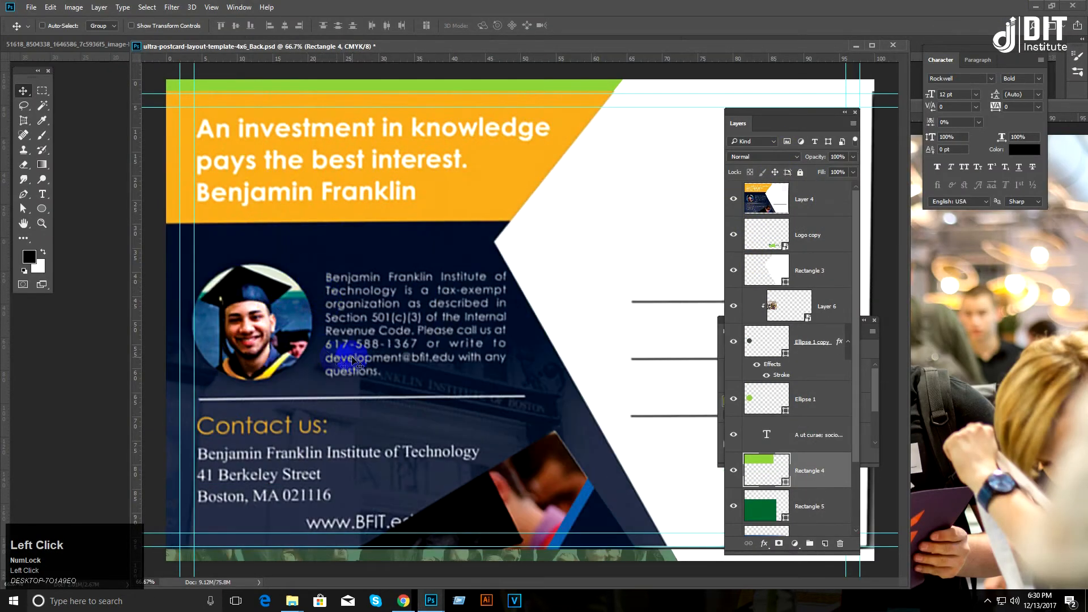
click(858, 48)
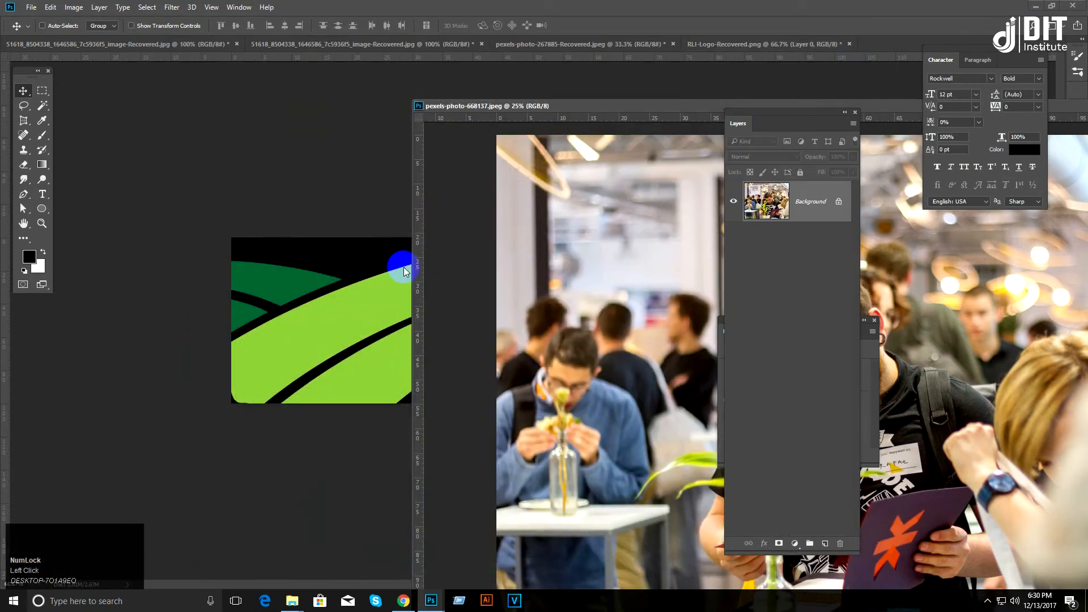
click(431, 599)
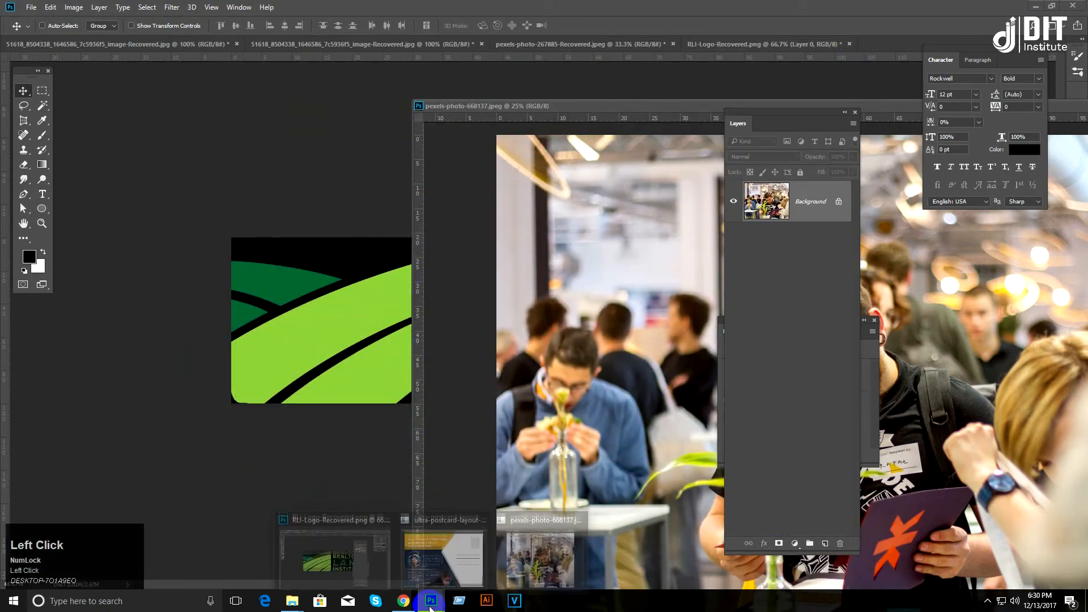
click(449, 564)
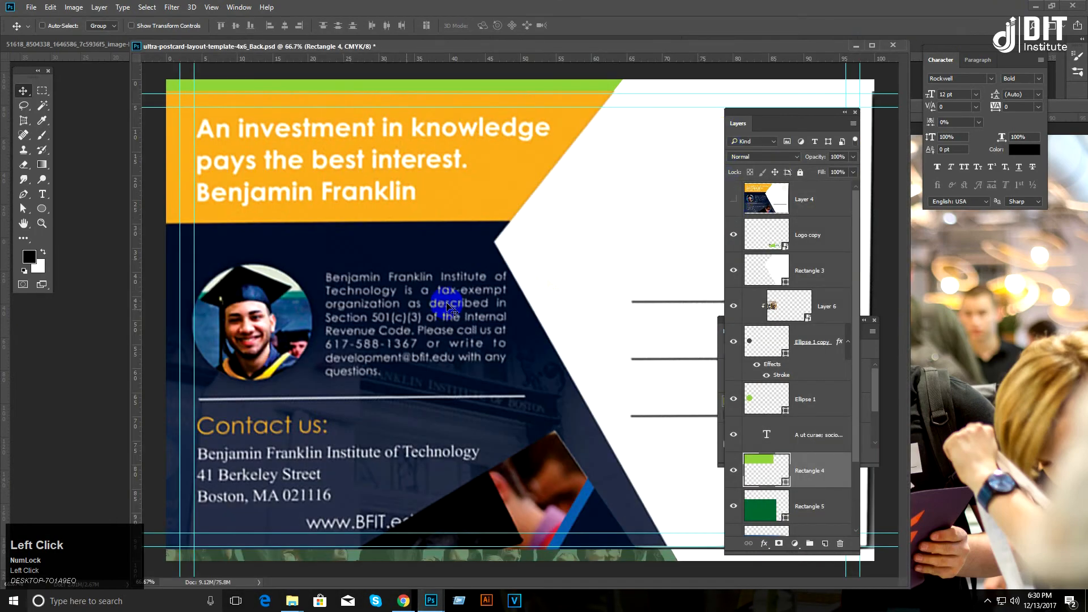
Step: Add a 10 pt paragraph text box beside the circular portrait and fill it with the copied dummy text
click(42, 194)
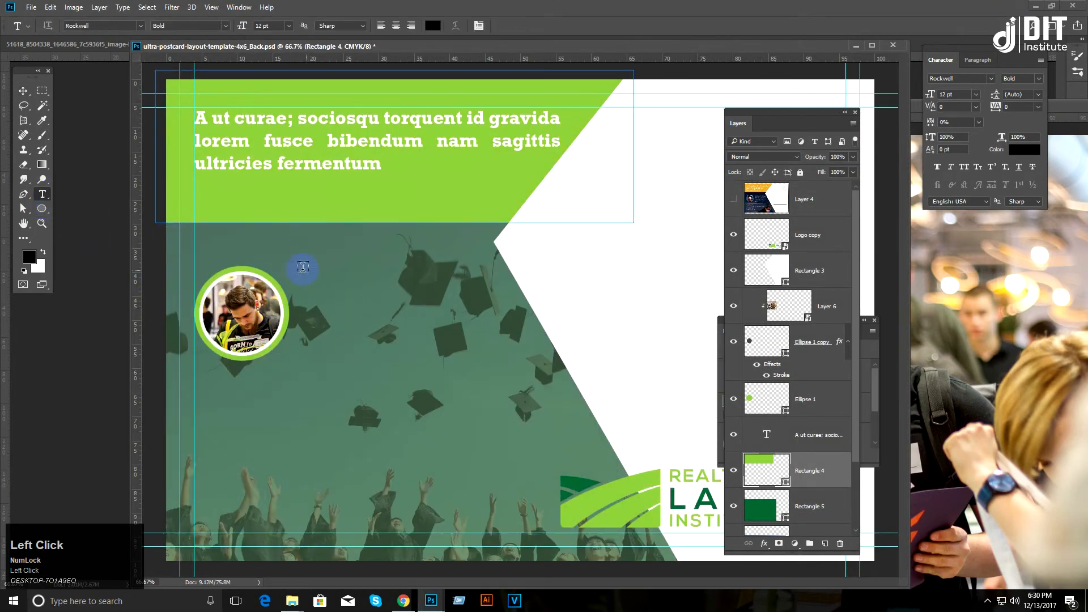
drag(290, 275, 512, 432)
key(ctrl+v)
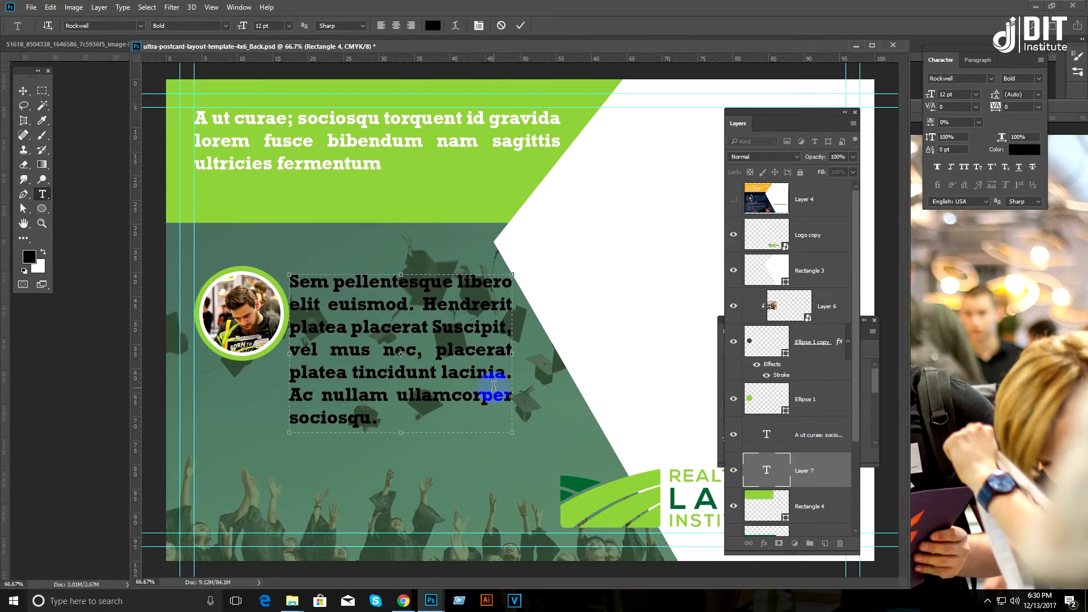
key(ctrl+z)
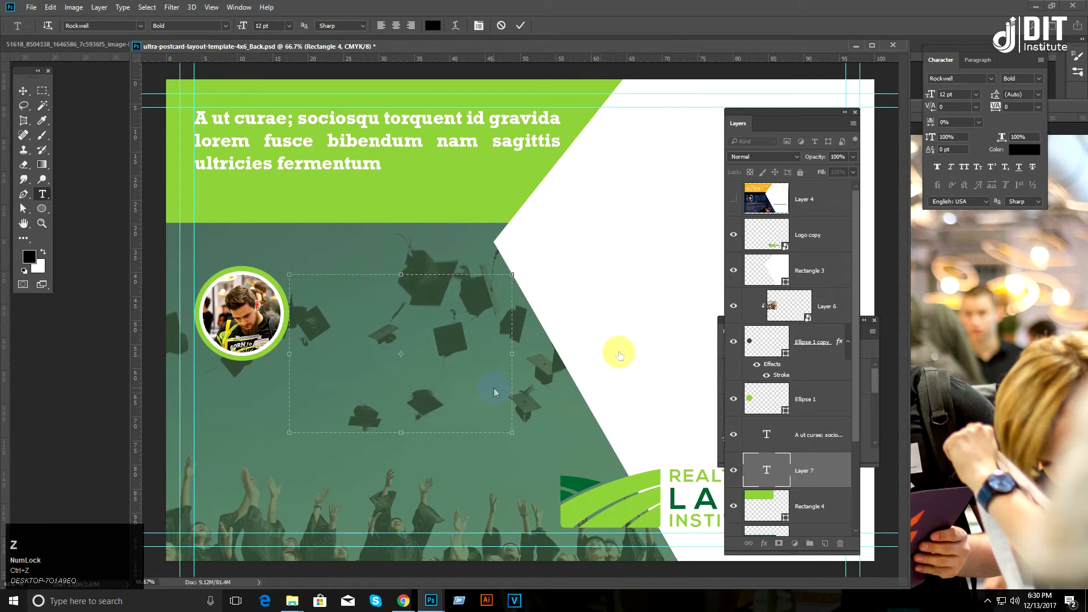
click(975, 97)
click(963, 165)
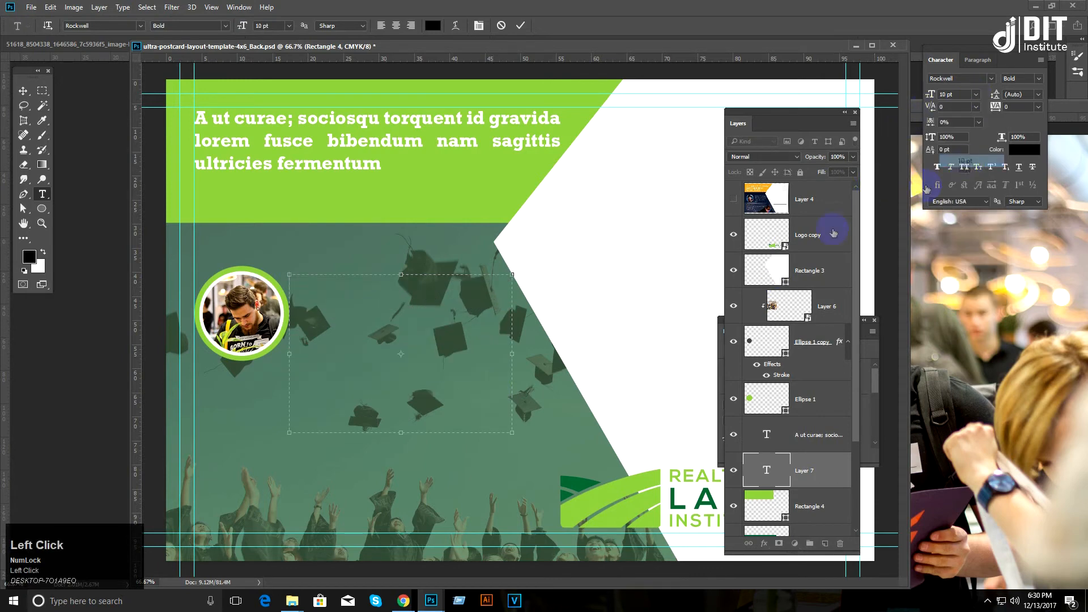
text(Sem pellentesque libero elit euismod. Hendrerit platea placerat Suscipit, vel mus nec, placerat platea tincidunt lacinia. Ac nullam ullamcorper sociosqu.)
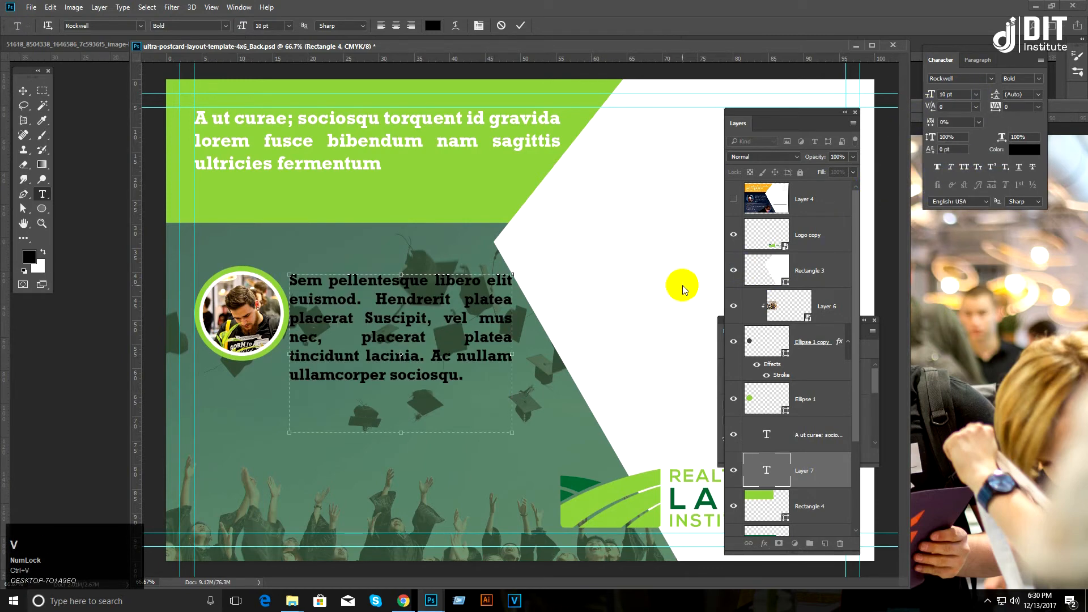
Step: Format the new body paragraph as Rockwell Regular, 9 pt, in white (ffffff)
drag(464, 375, 265, 288)
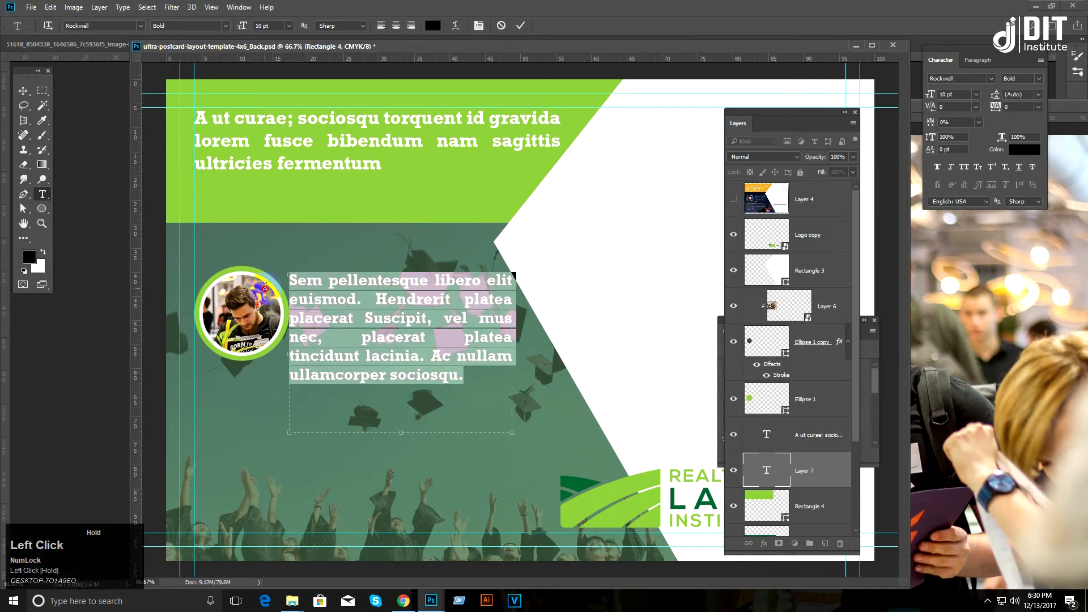
click(1042, 80)
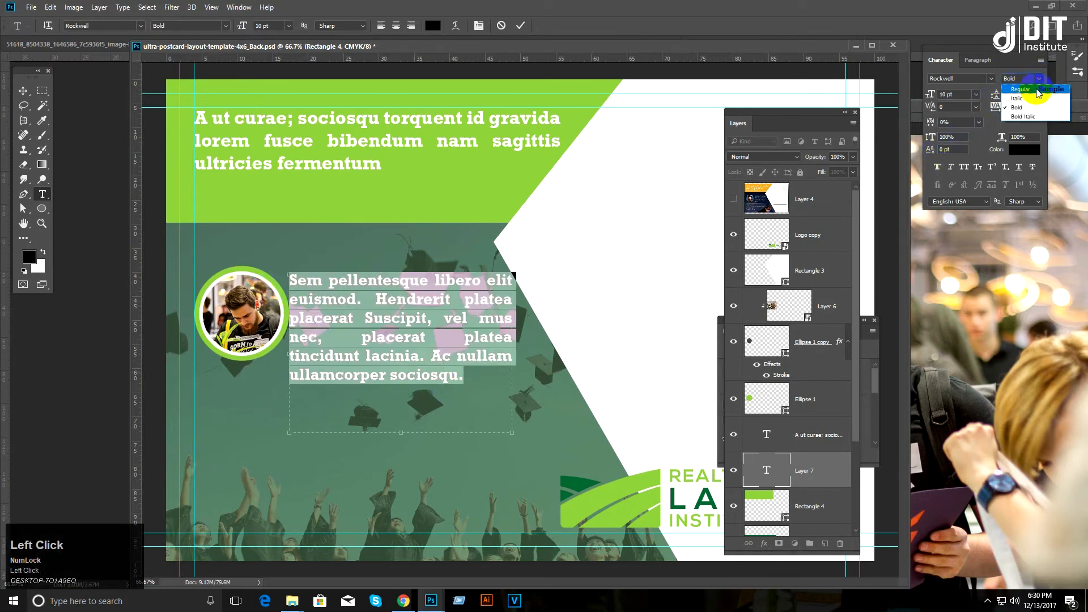
click(1034, 89)
click(1033, 148)
drag(594, 328, 433, 260)
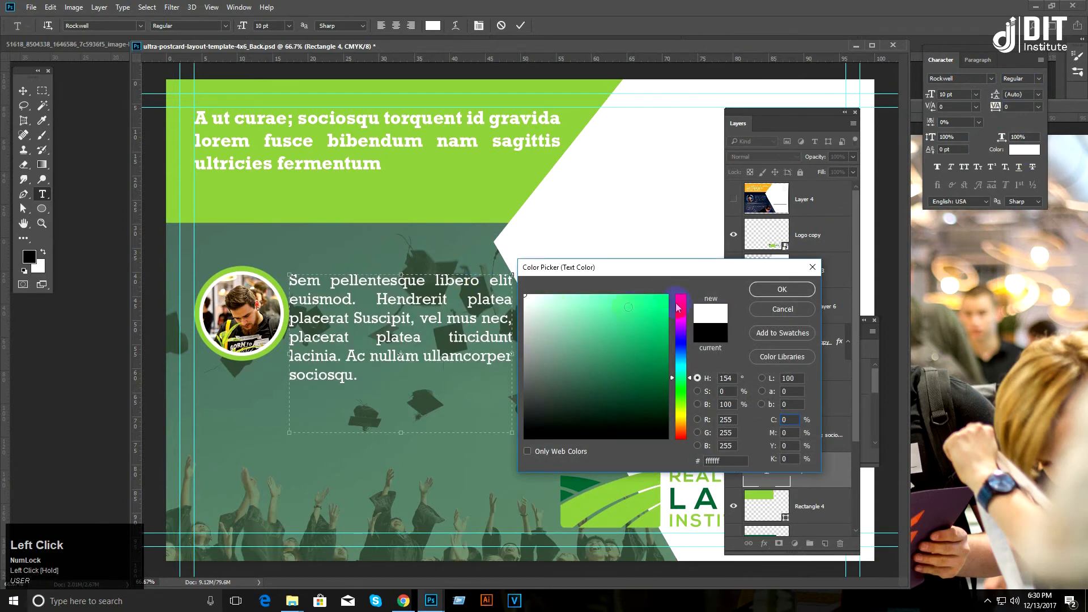
click(782, 289)
click(976, 95)
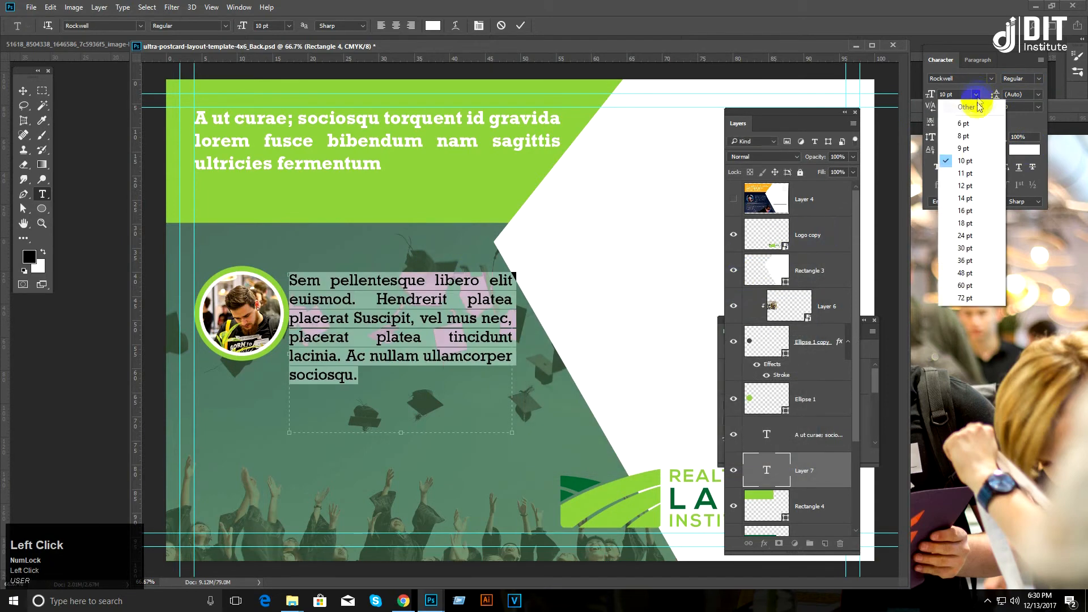
click(965, 148)
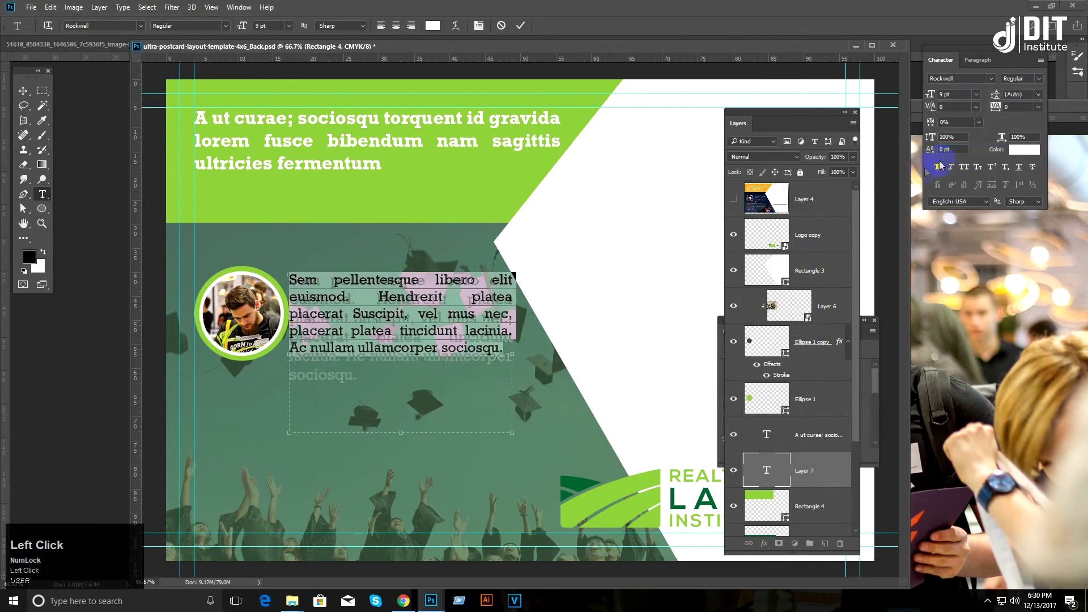
Step: Try centring the body paragraph and return it to justified alignment with the last line left-aligned
click(978, 60)
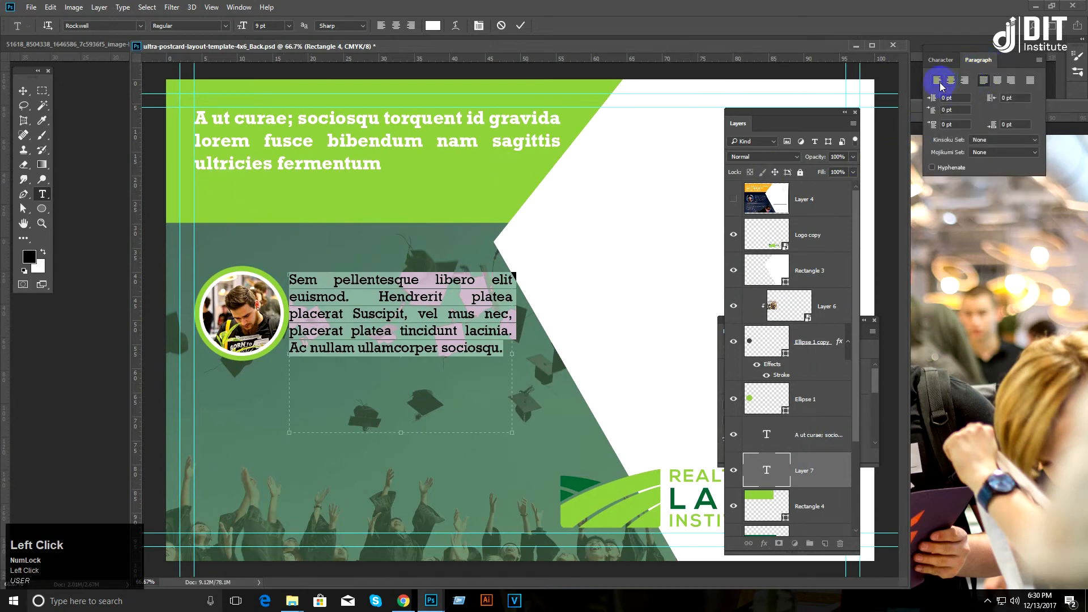
click(952, 84)
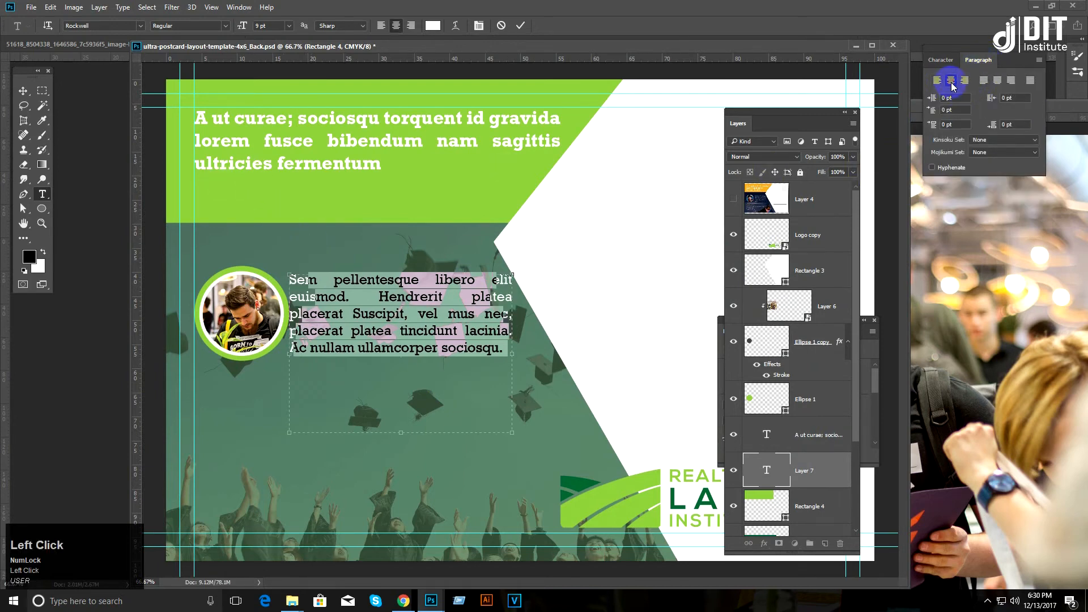
click(983, 81)
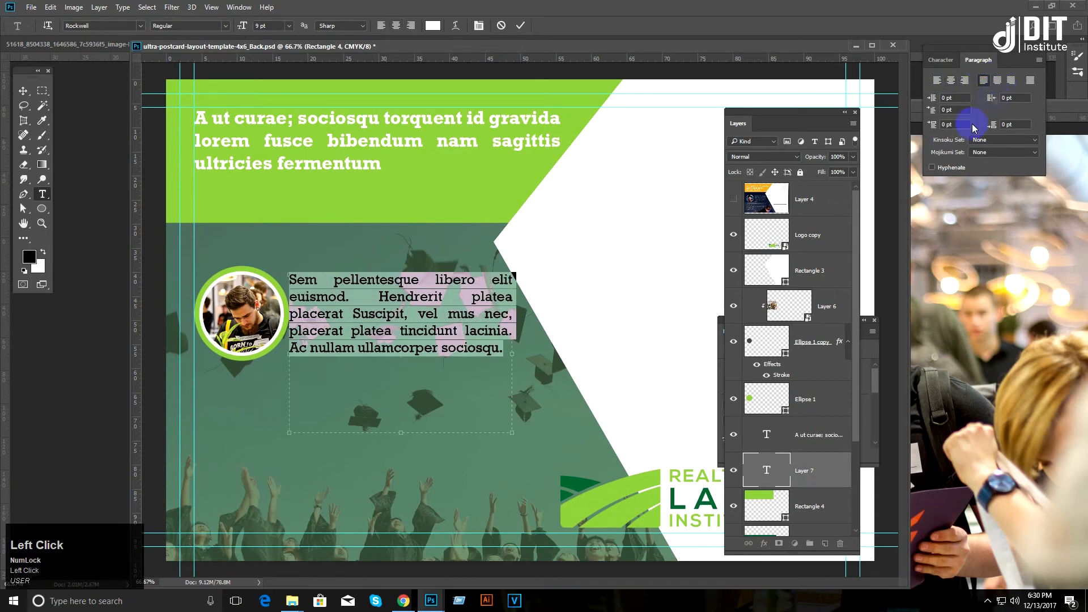
click(470, 298)
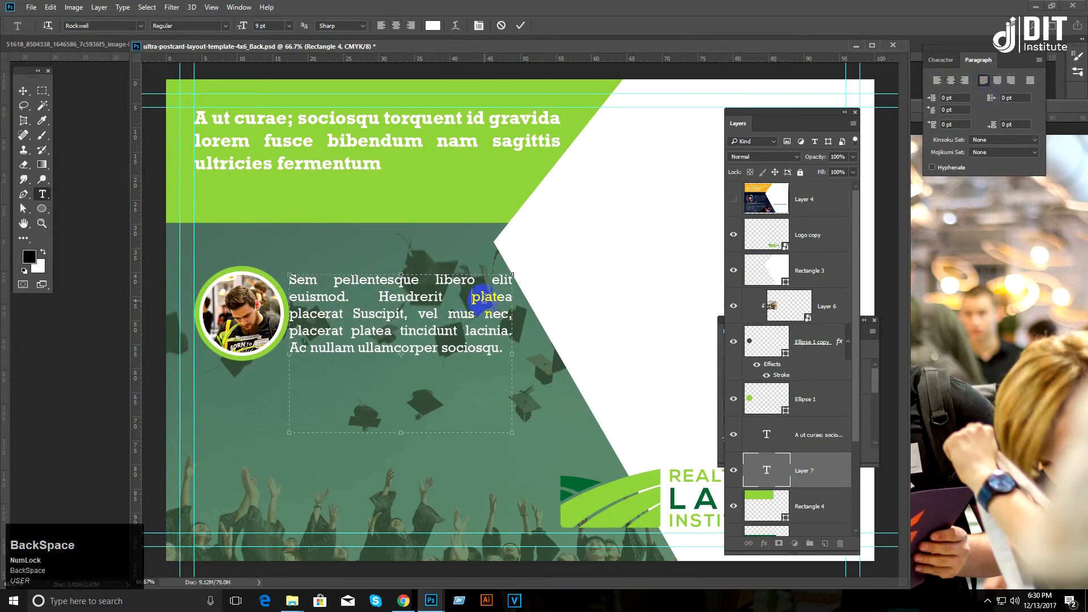
key(BackSpace)
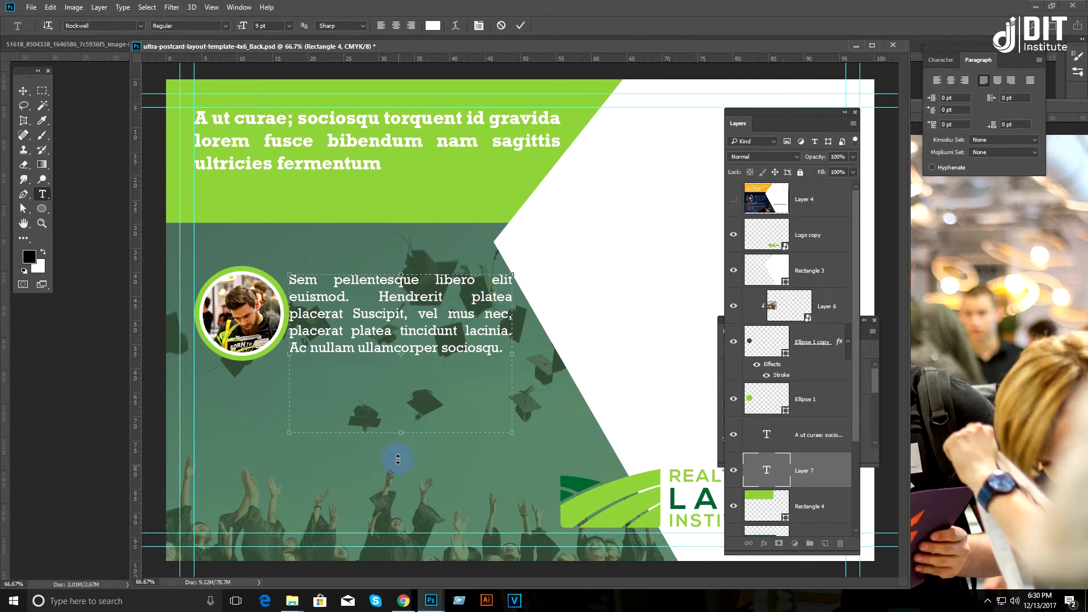
Step: Delete the word "Hendrerit" and the space before "lacinia" from the body paragraph
drag(452, 296, 355, 293)
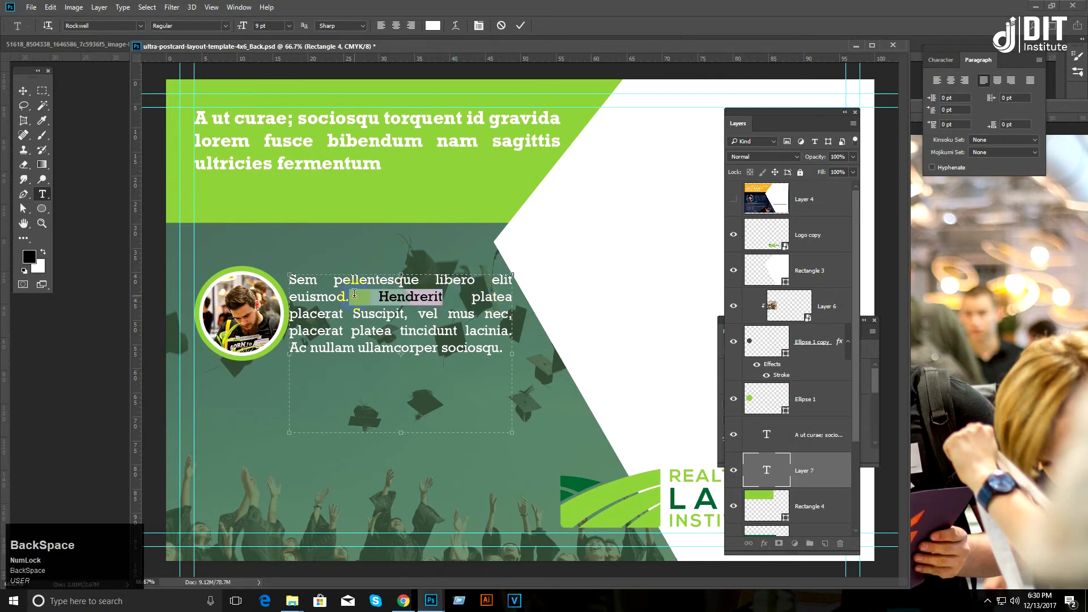
key(BackSpace)
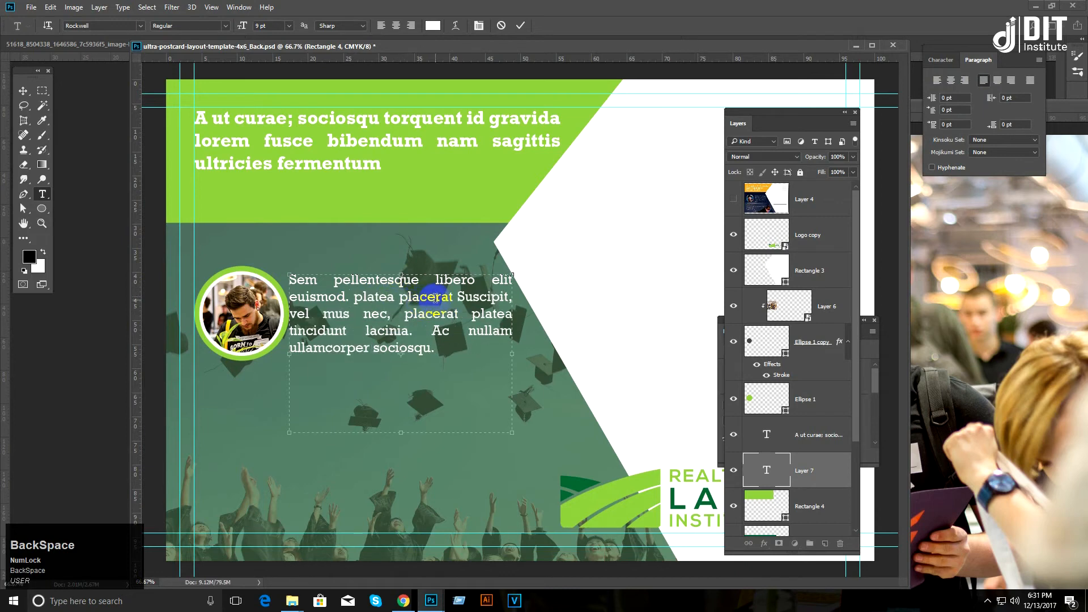
click(362, 331)
key(BackSpace)
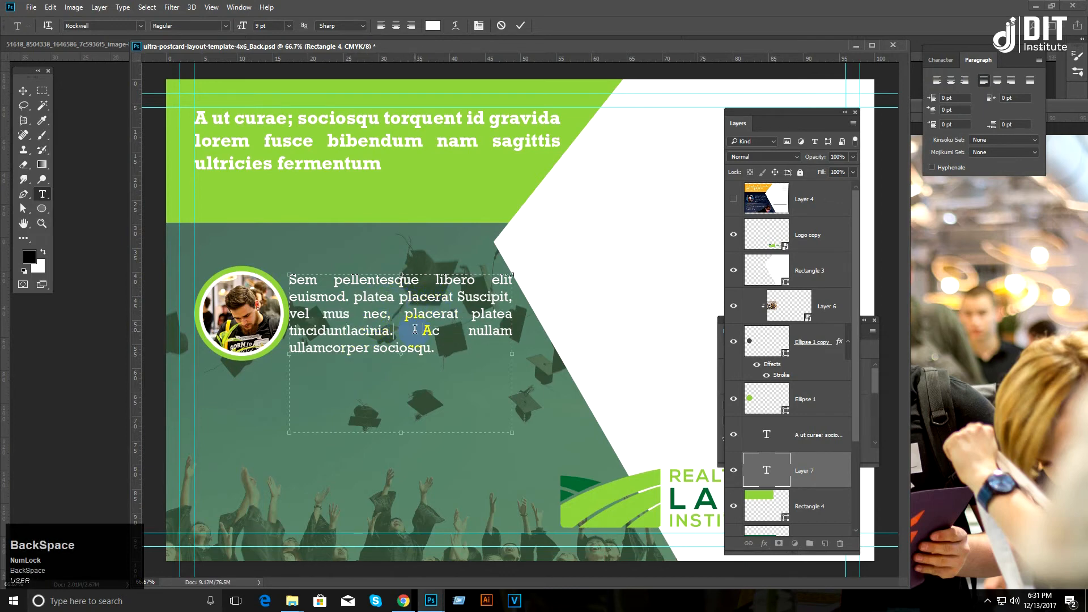
click(455, 331)
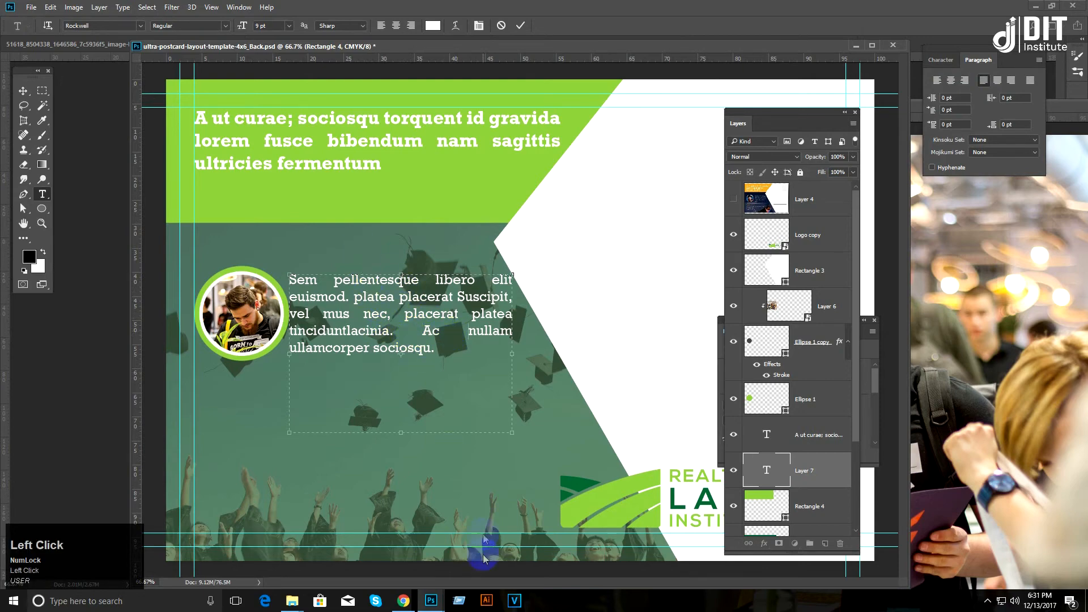
Step: Switch to Chrome and search Google for "institute" in a new tab
click(404, 601)
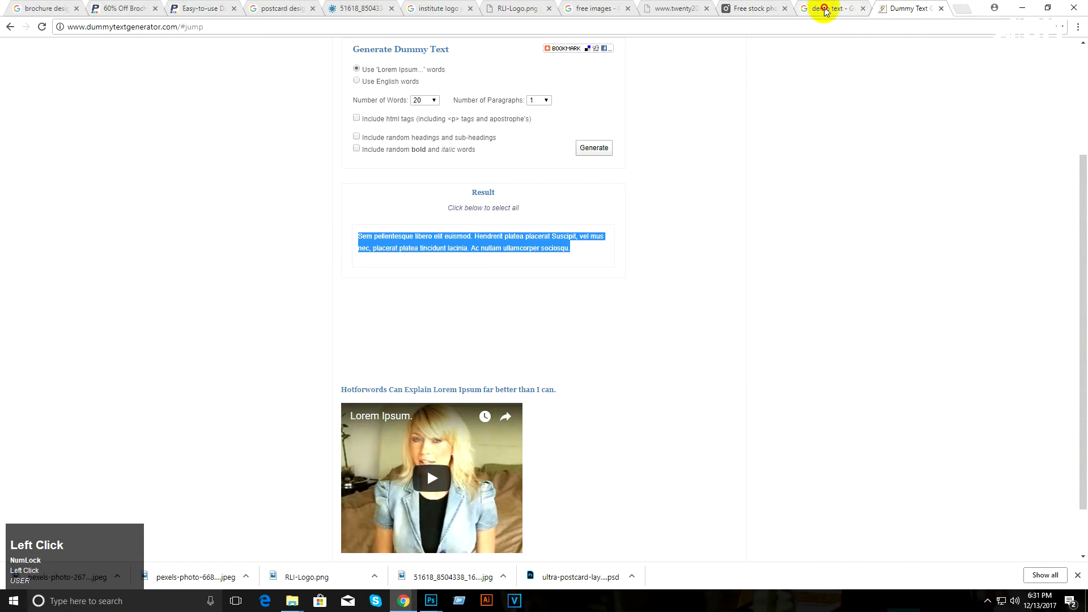
click(751, 8)
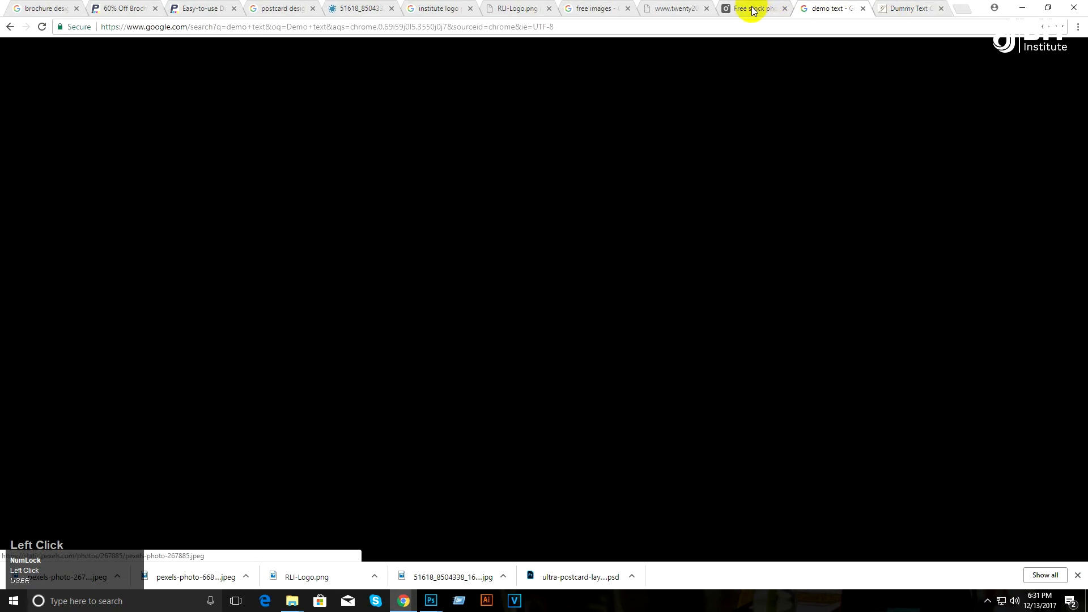
scroll(493, 357, down, 8)
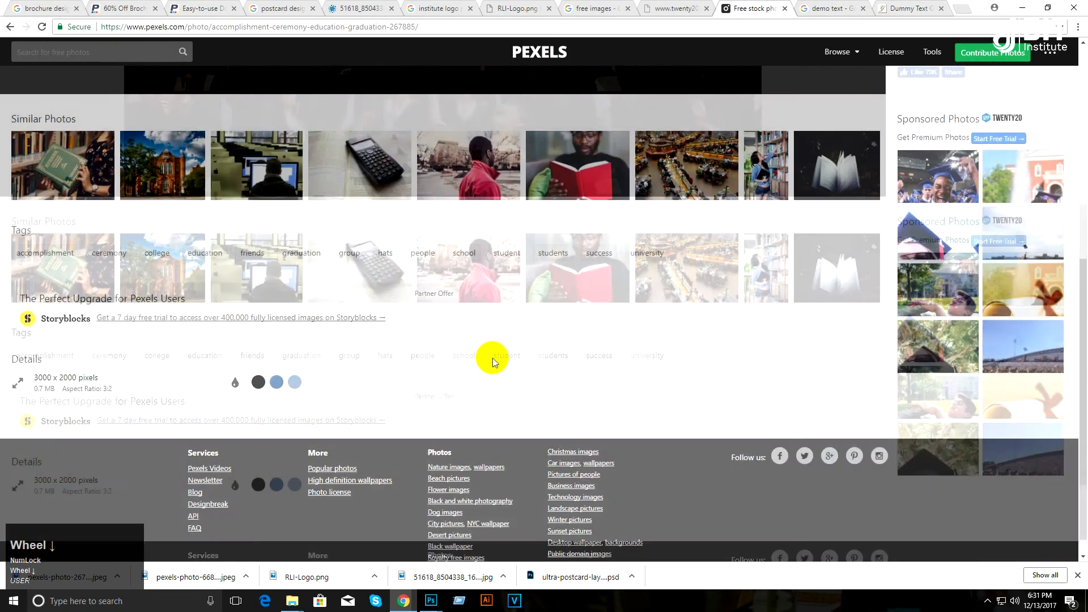
click(915, 7)
scroll(456, 256, up, 3)
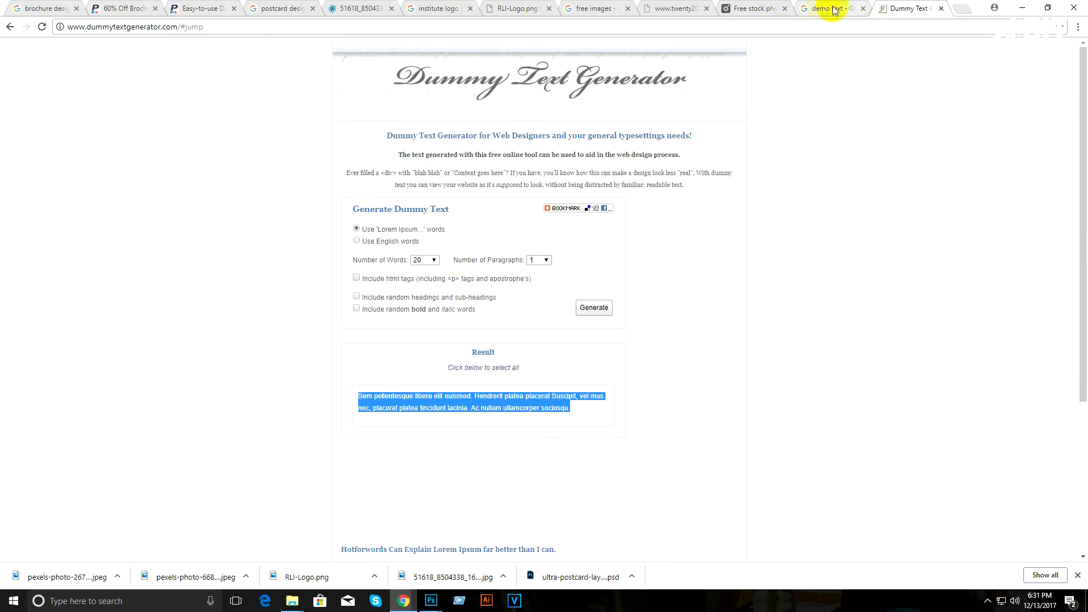
click(961, 8)
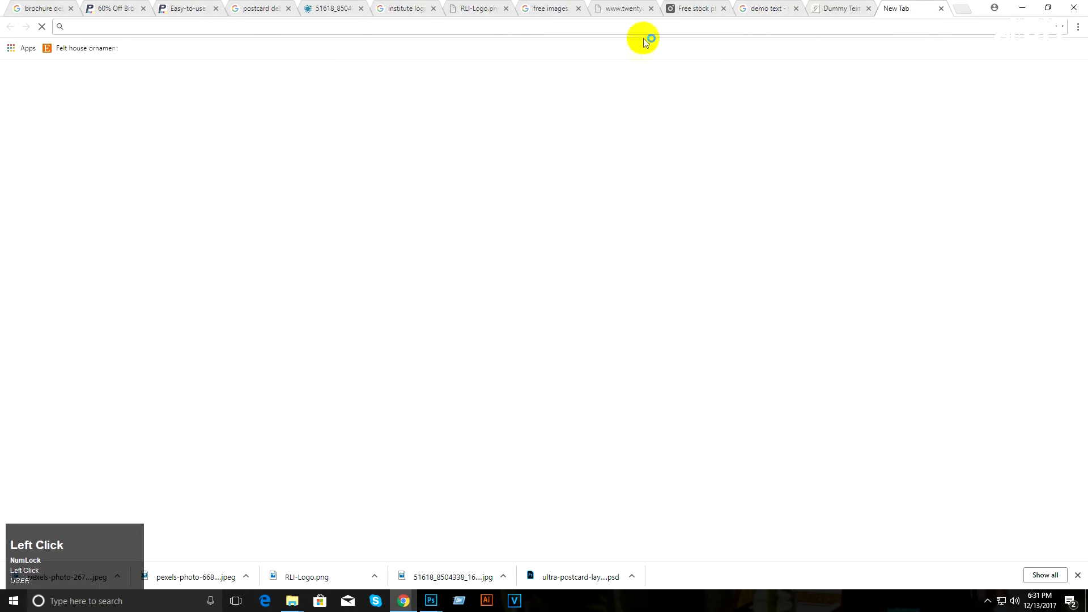
text(i)
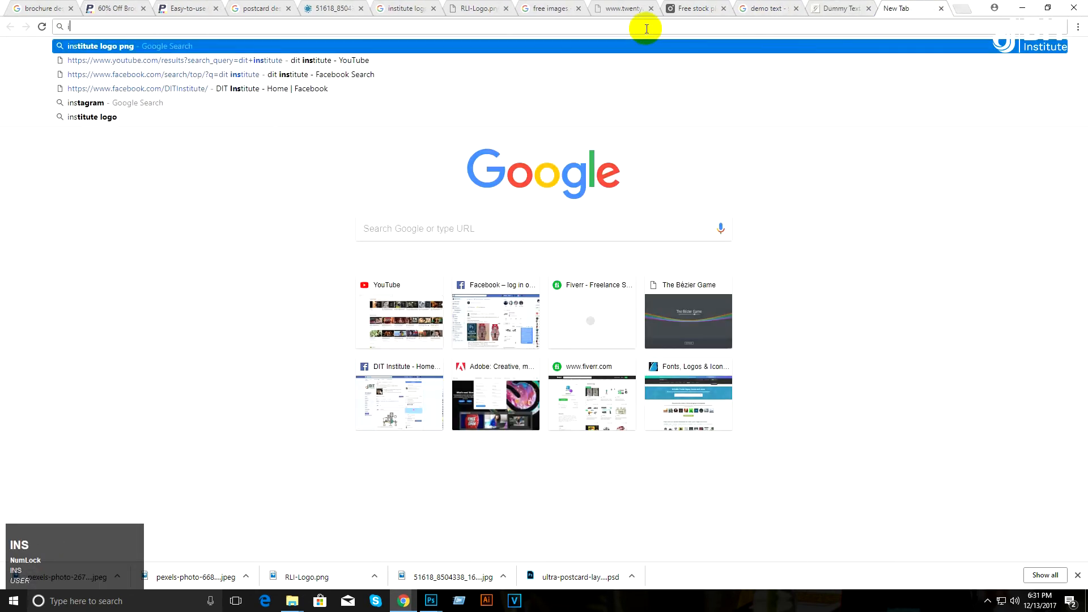
text(nstitute)
key(Return)
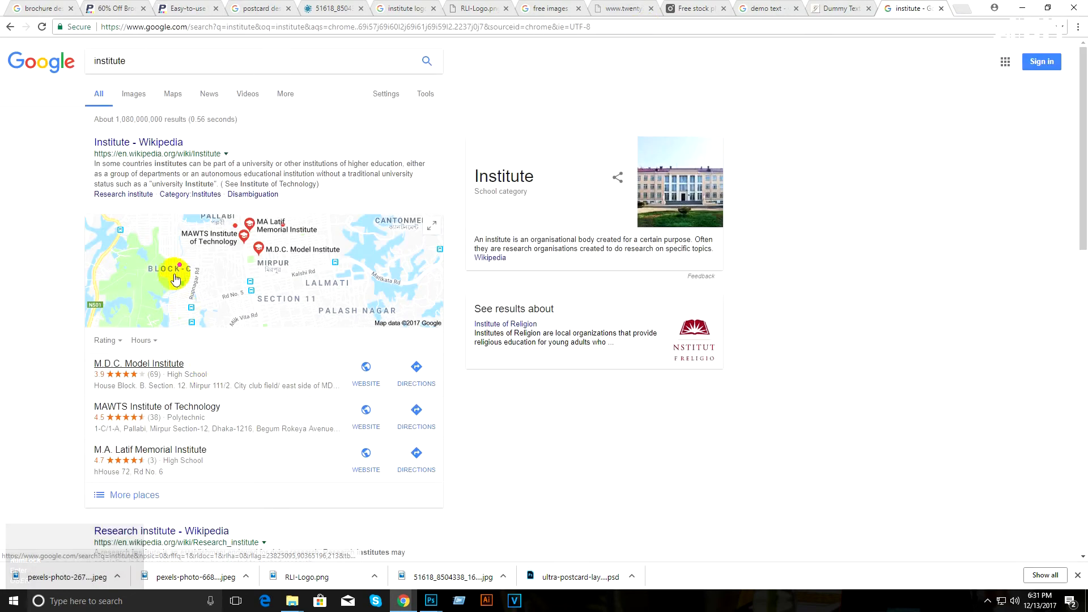
Step: Copy the two-sentence definition of an institute from the search results and replace the postcard's body paragraph with it in Photoshop
right_click(184, 150)
click(193, 157)
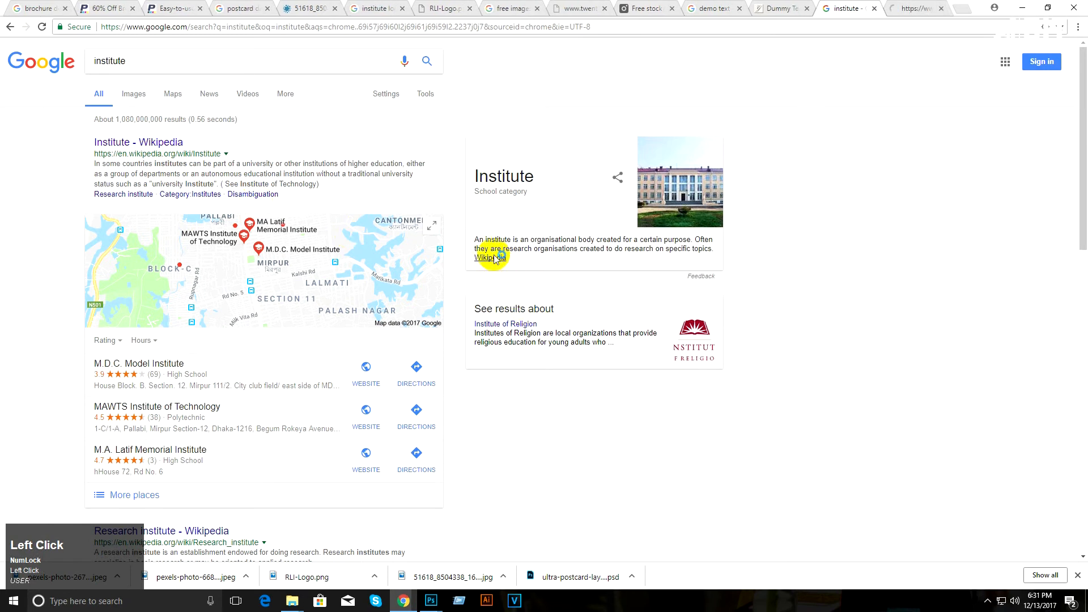
drag(475, 240, 735, 249)
key(ctrl+c)
click(1021, 7)
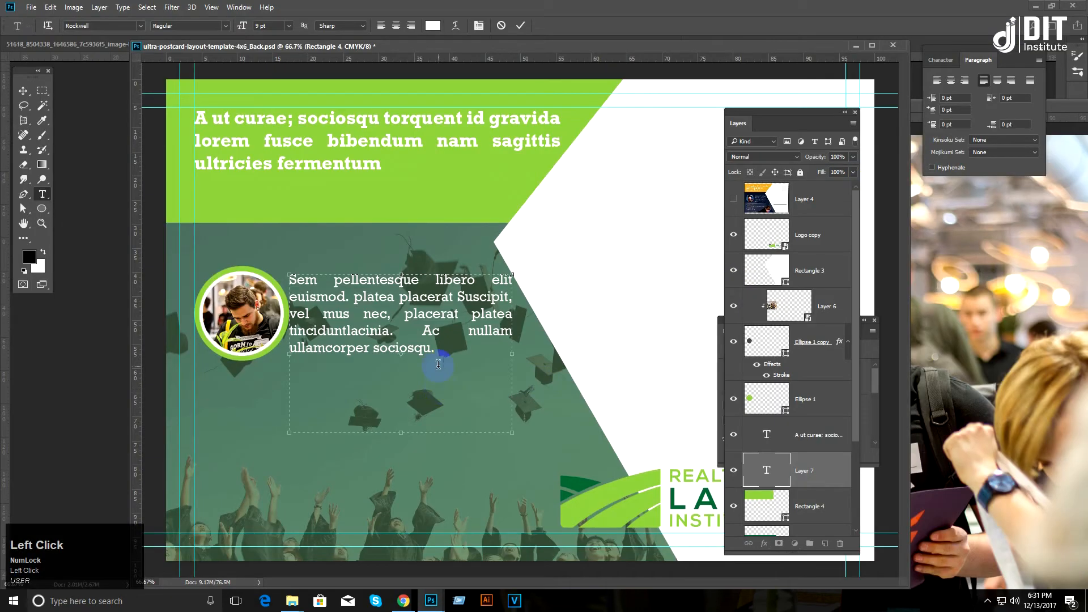
drag(438, 347, 245, 267)
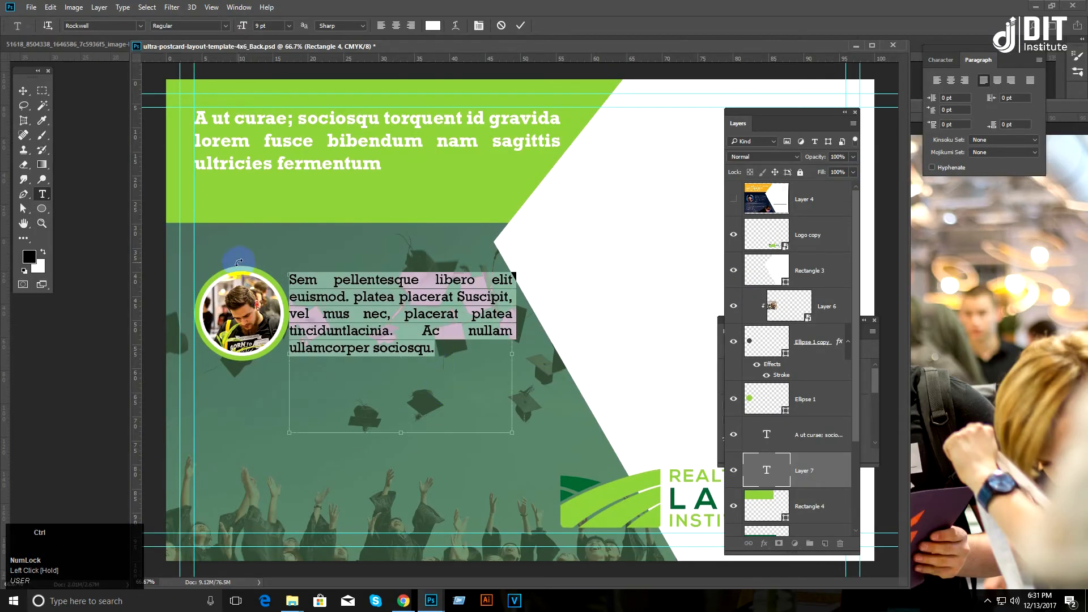
key(ctrl+v)
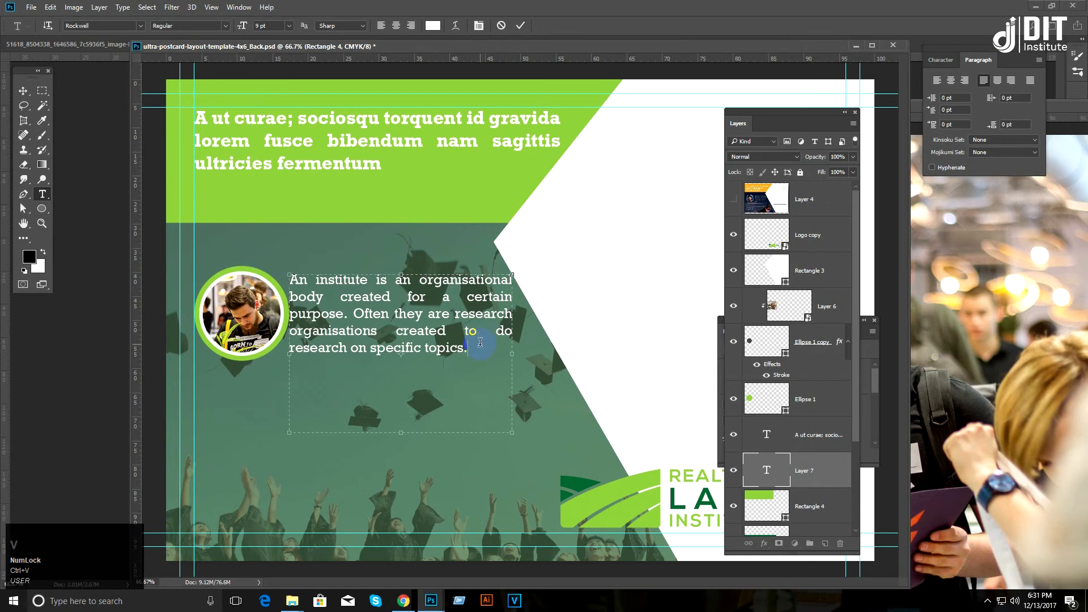
Step: Turn on hyphenation for the whole body paragraph, with the Before Last limit set to 4 letters
drag(472, 344, 270, 280)
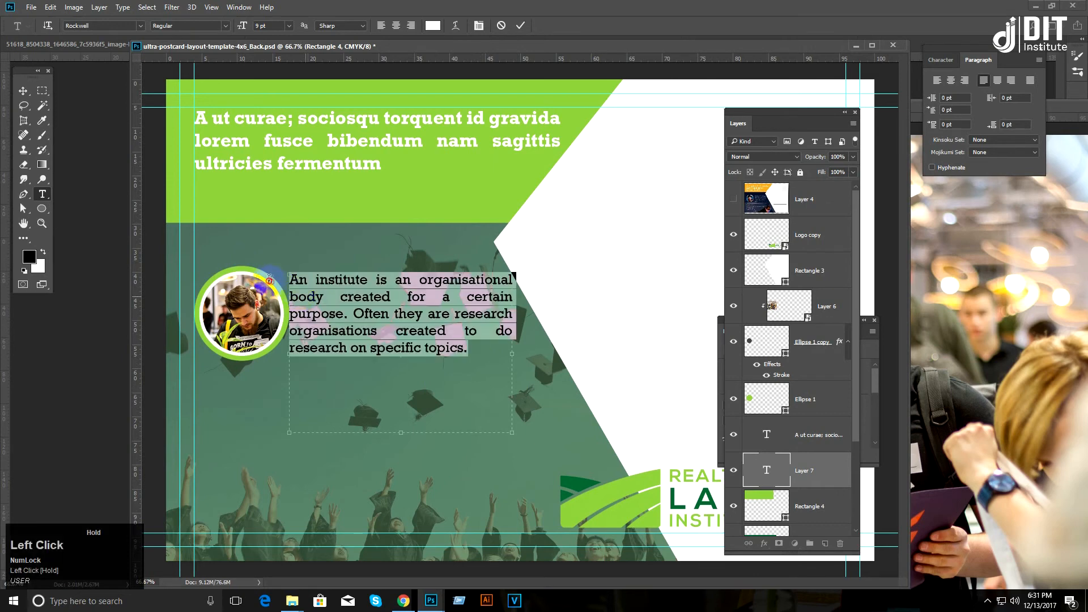
click(1039, 60)
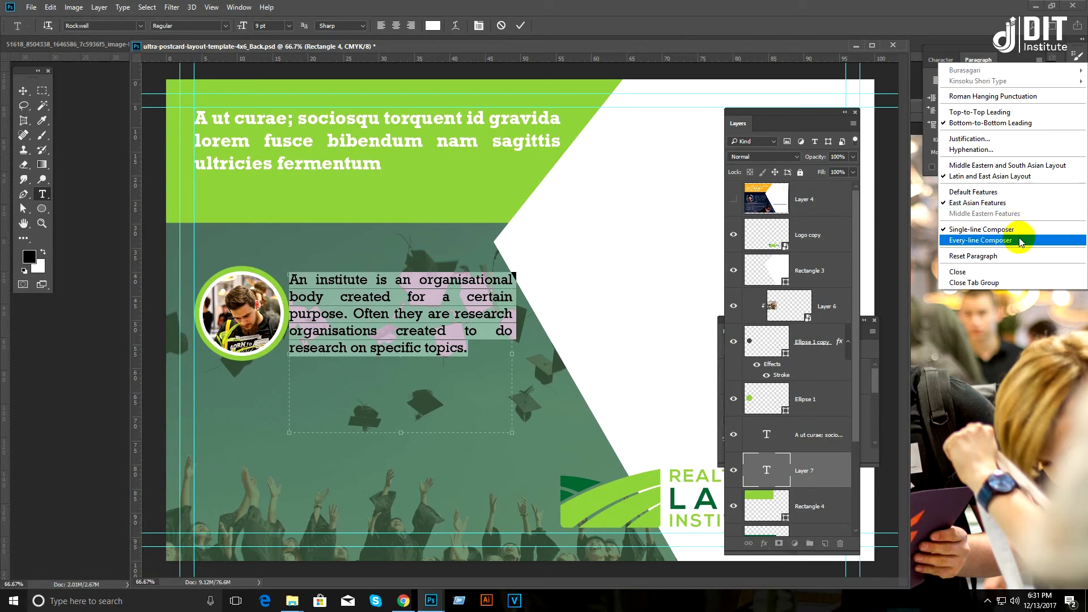
click(975, 150)
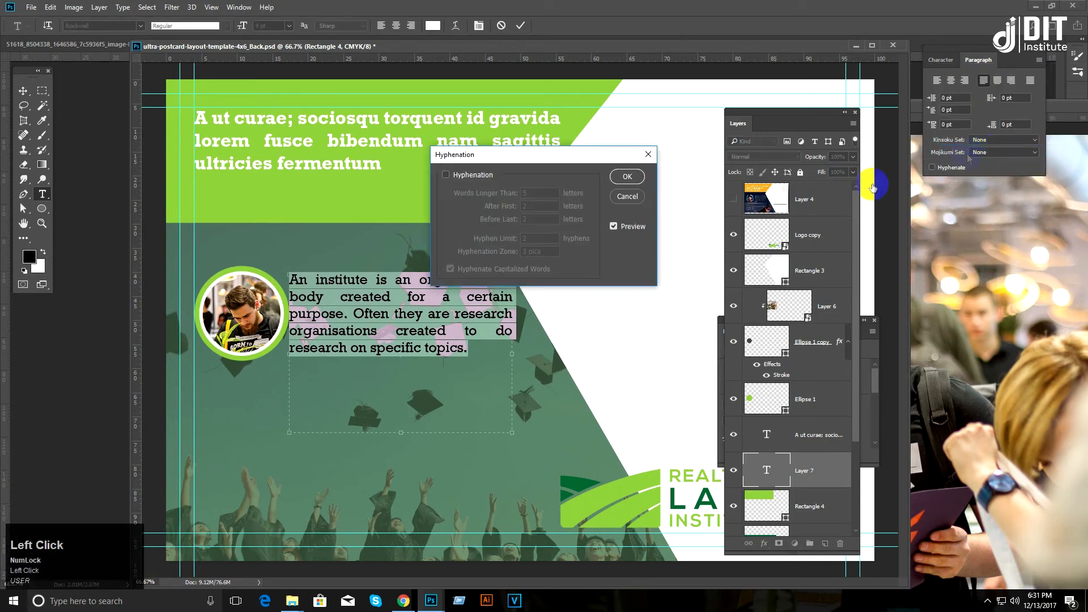
drag(541, 154, 602, 144)
click(507, 166)
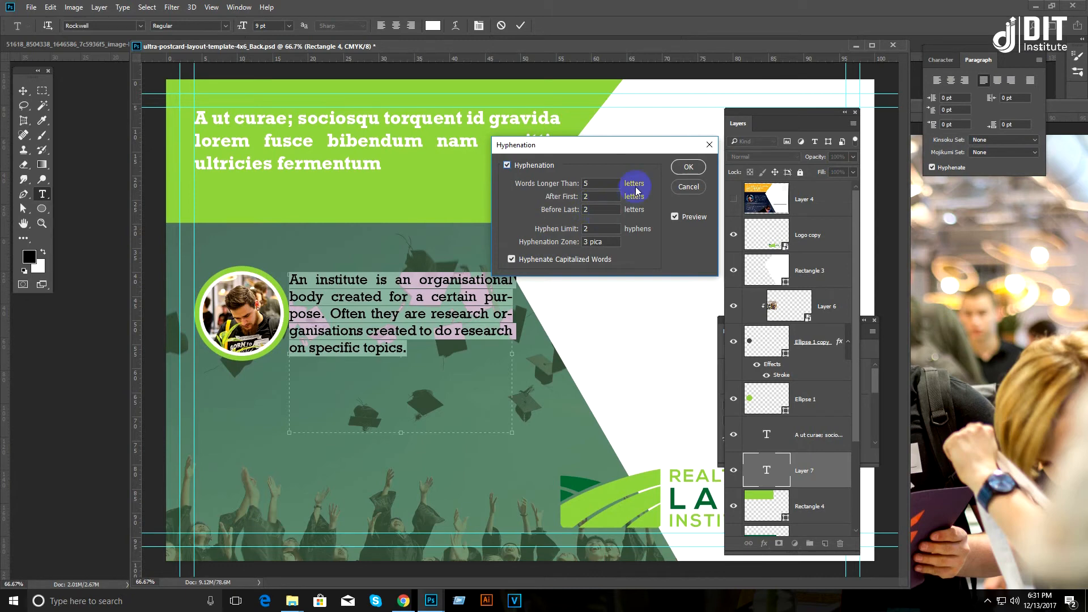
click(600, 210)
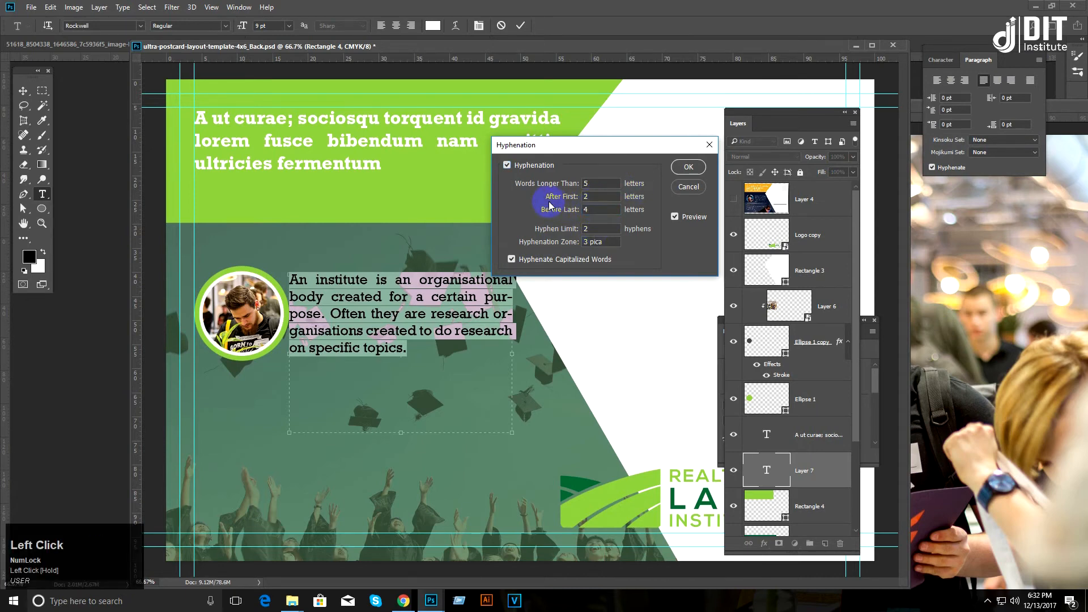
key(Return)
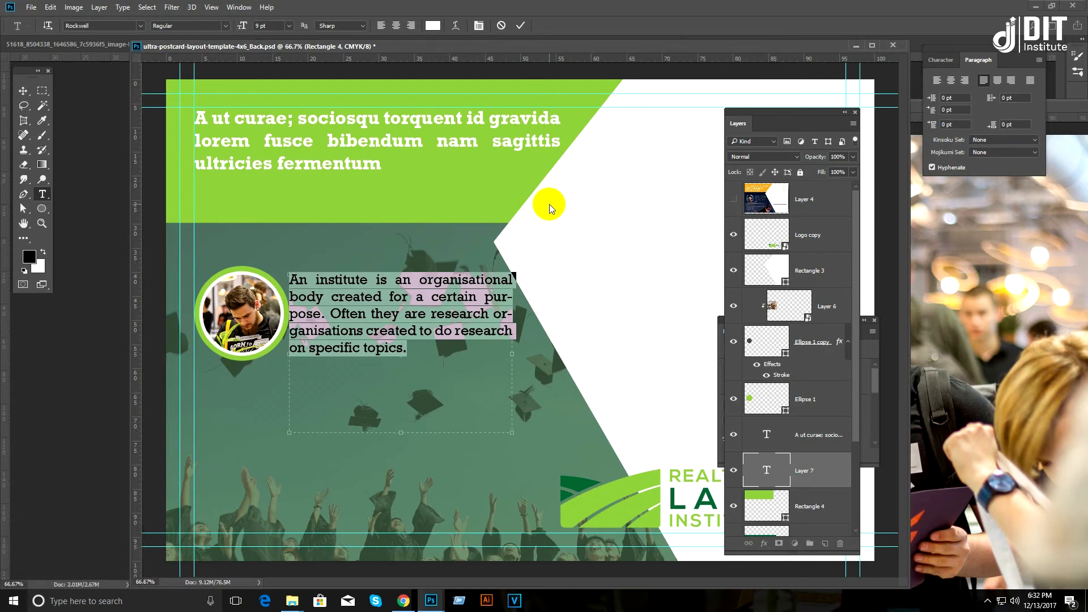
click(23, 91)
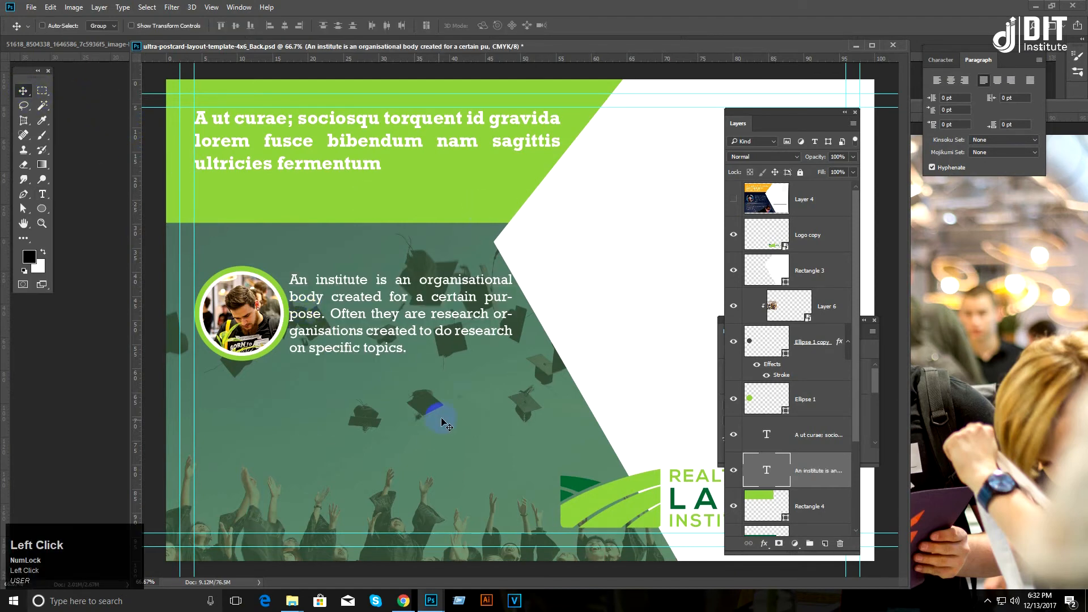
Step: Set the body paragraph's justification to 100% auto leading and 120% maximum word spacing
key(t)
drag(420, 352, 125, 272)
click(1039, 60)
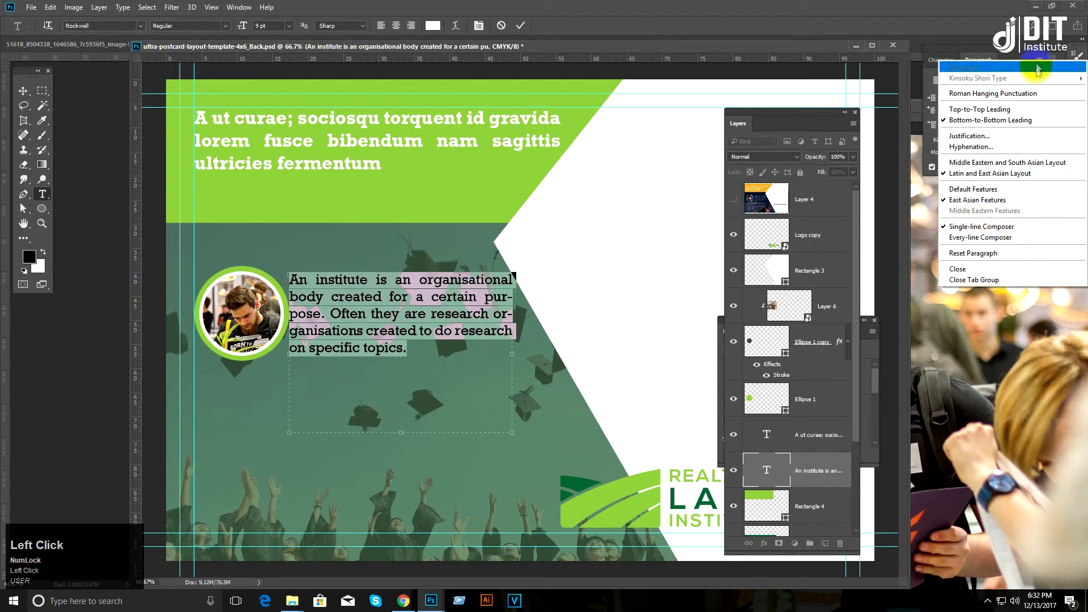
click(1024, 136)
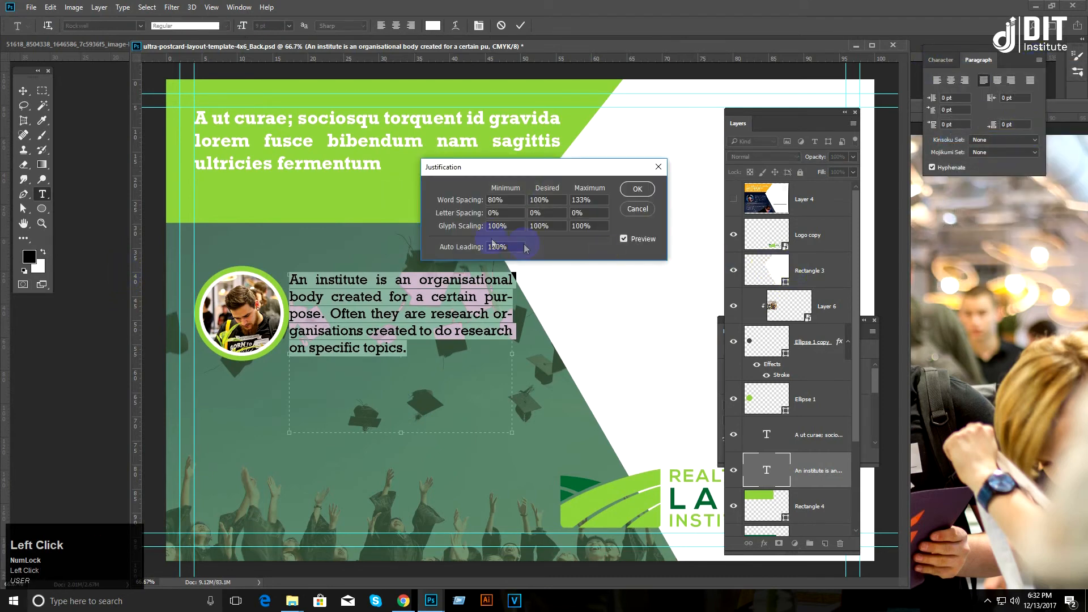
drag(516, 247, 472, 246)
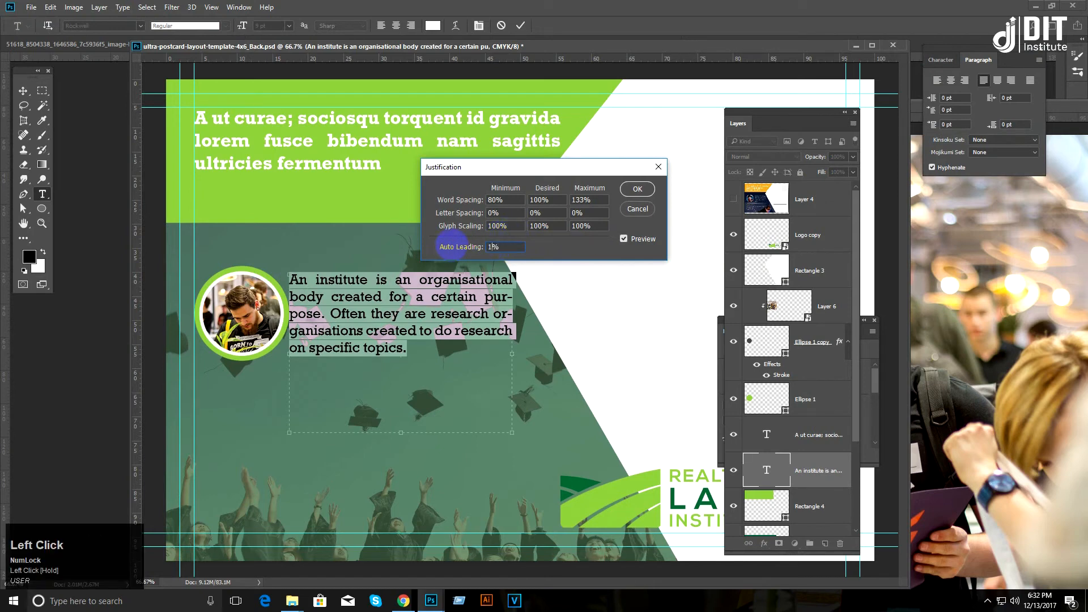
drag(562, 170, 612, 158)
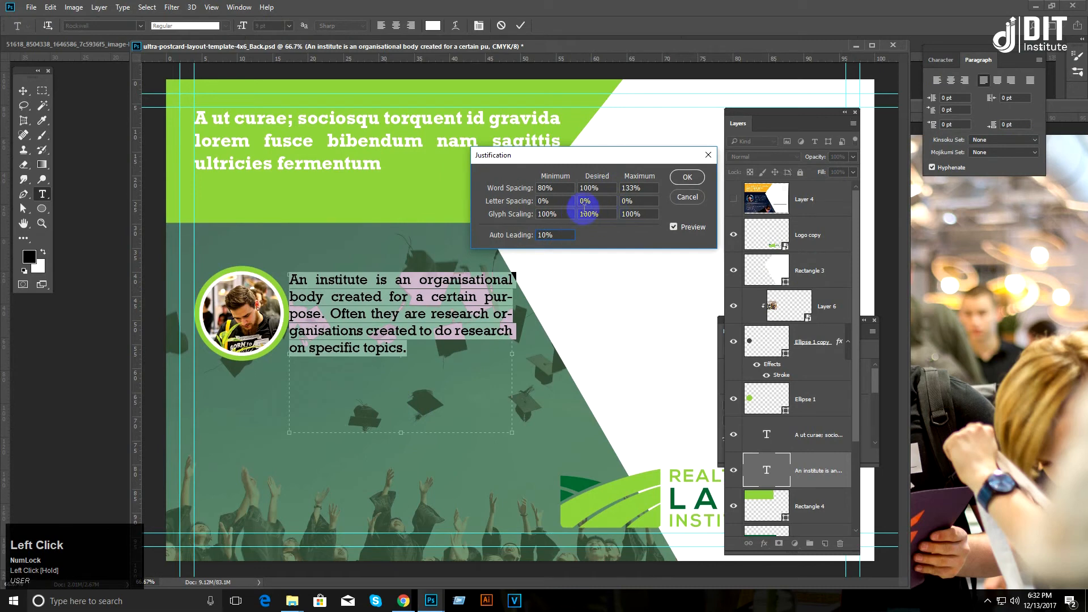
drag(633, 187, 604, 184)
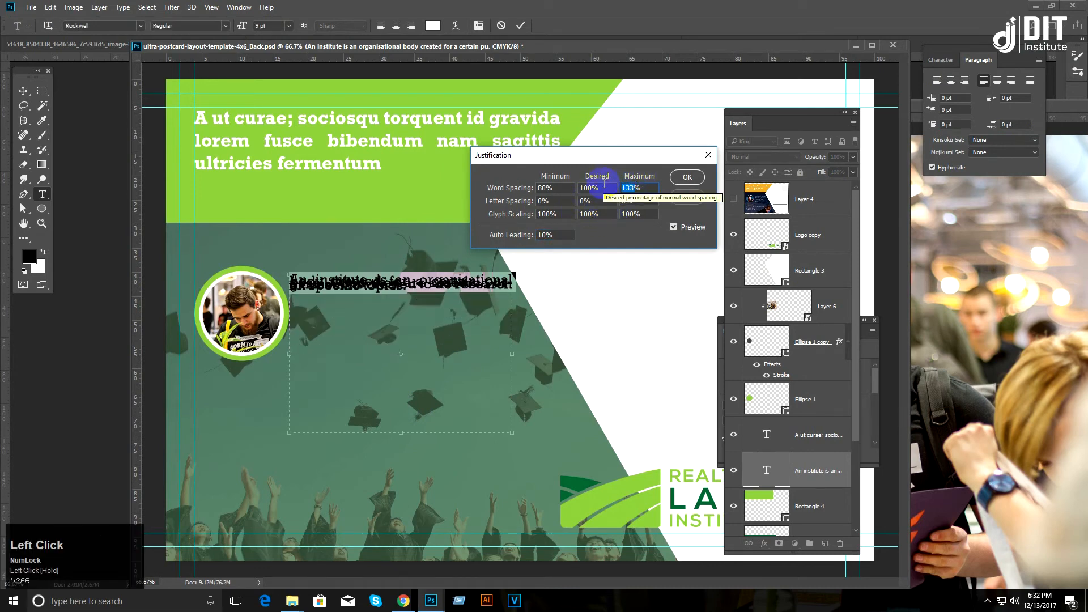
click(548, 234)
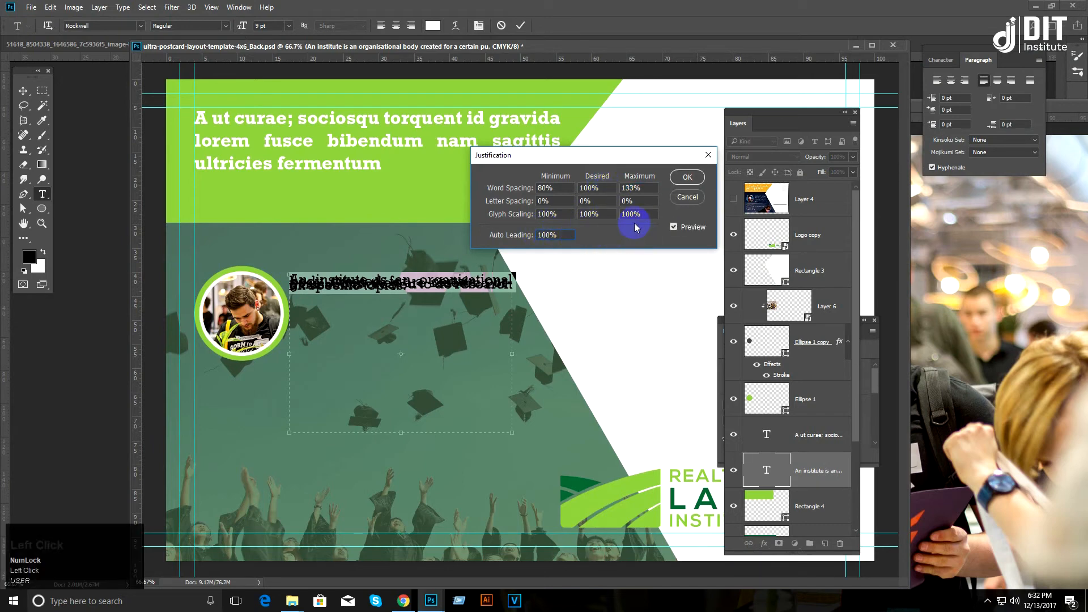
drag(635, 154, 658, 137)
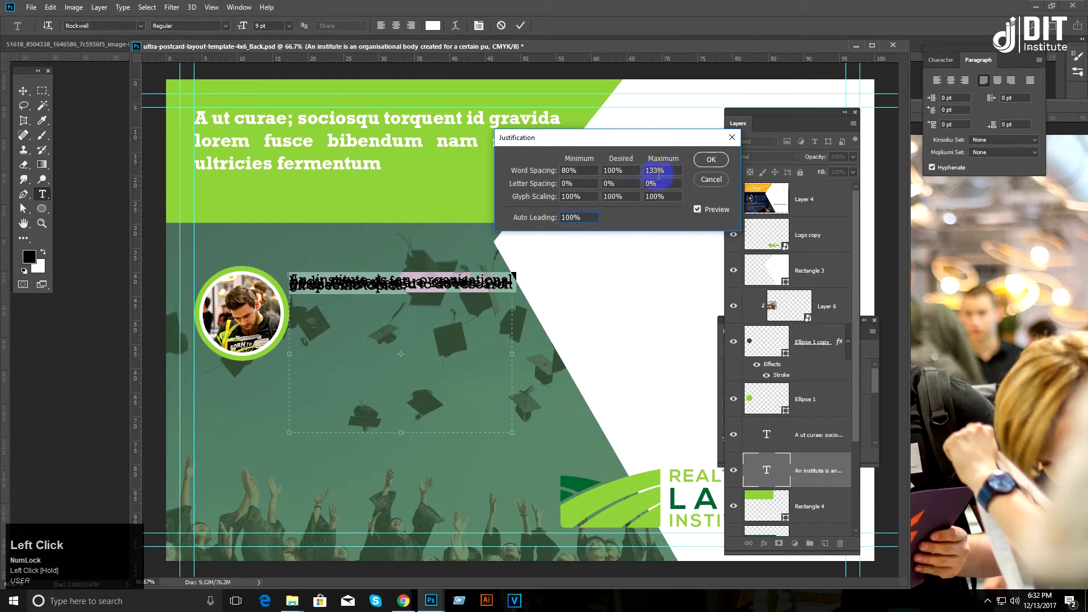
click(658, 166)
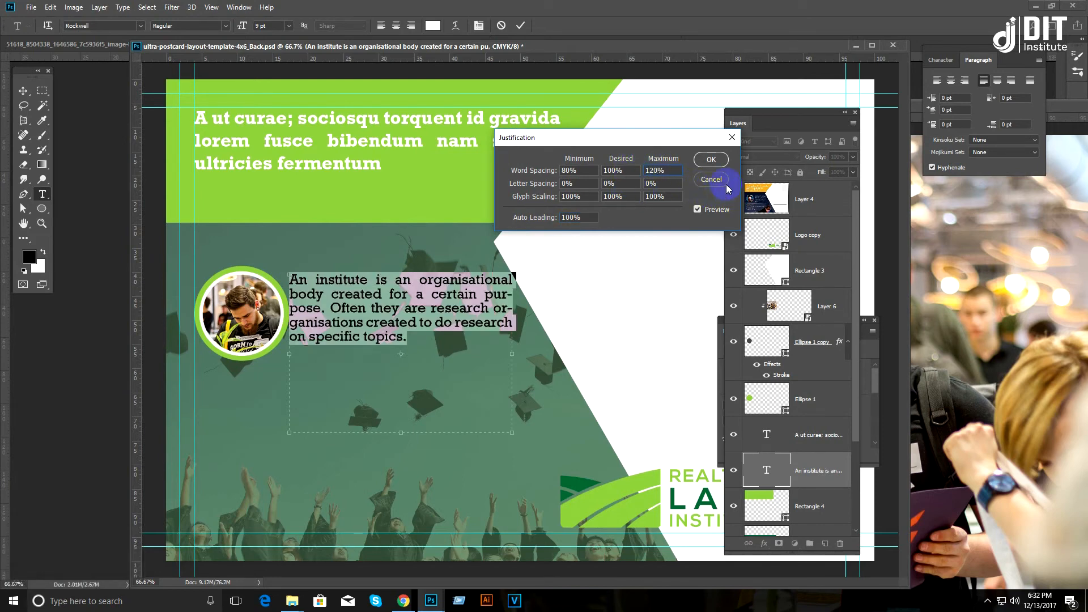
click(710, 161)
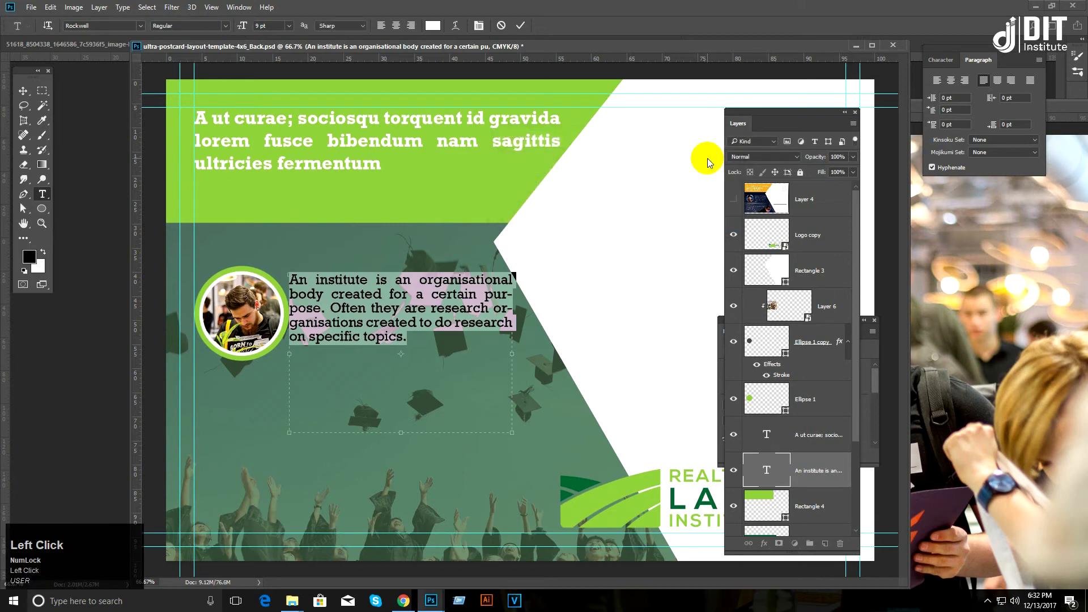
Step: Widen the body text box slightly and set its font size to 8 pt
drag(516, 353, 520, 353)
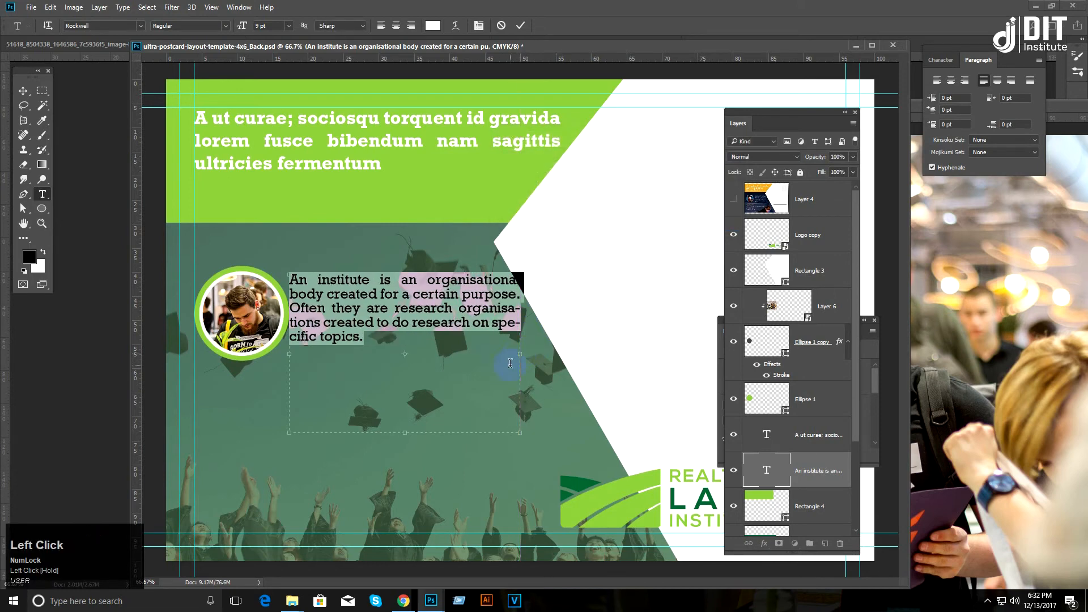
click(941, 59)
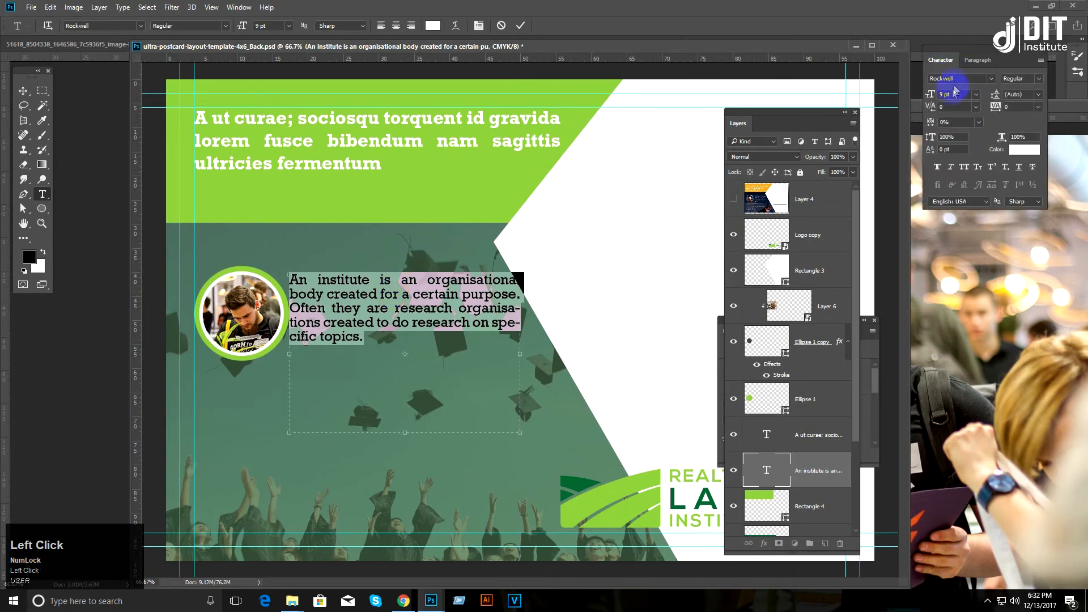
drag(919, 94, 919, 94)
Step: Move the body paragraph slightly down and away from the circular portrait so it sits level with the portrait's middle
click(22, 91)
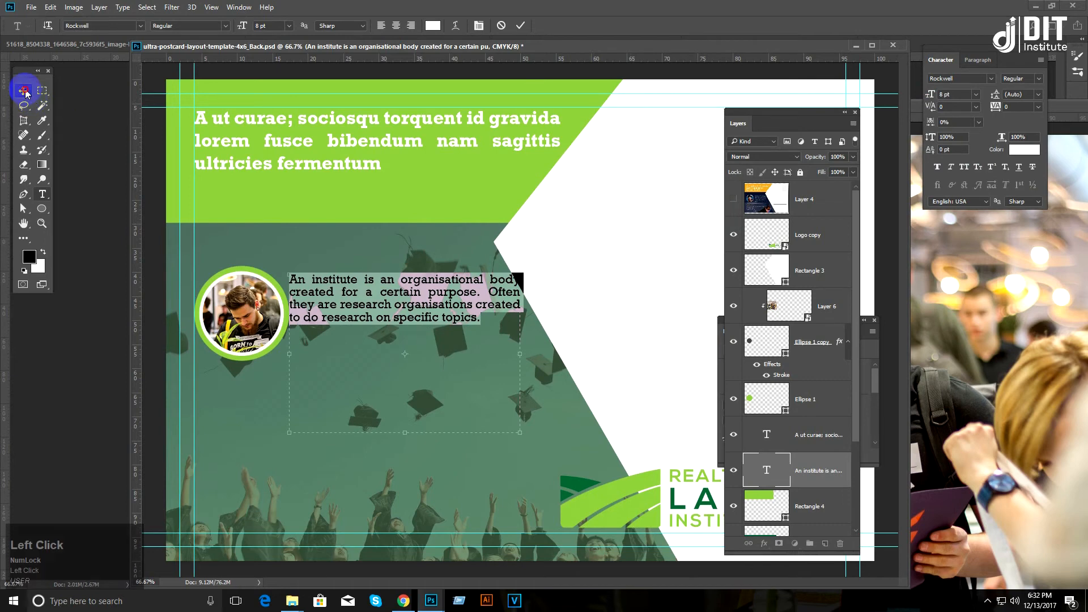
mouse_move(414, 336)
mouse_down()
mouse_move(411, 369)
mouse_move(420, 321)
mouse_up()
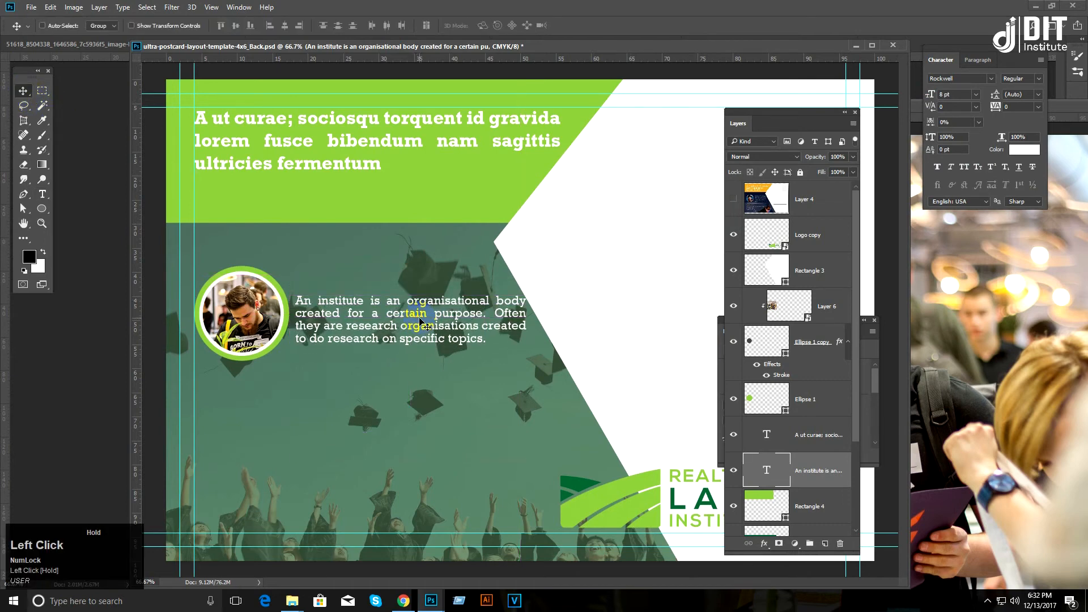
Step: Set the body paragraph's leading to 11 pt and move the paragraph slightly closer to the circular portrait
click(1039, 100)
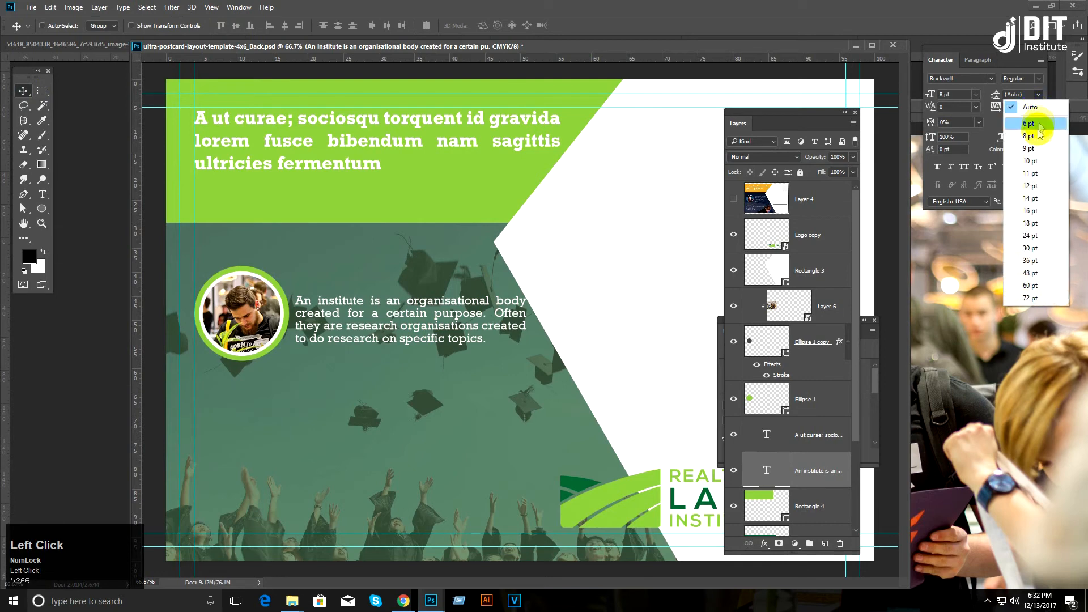
click(1030, 161)
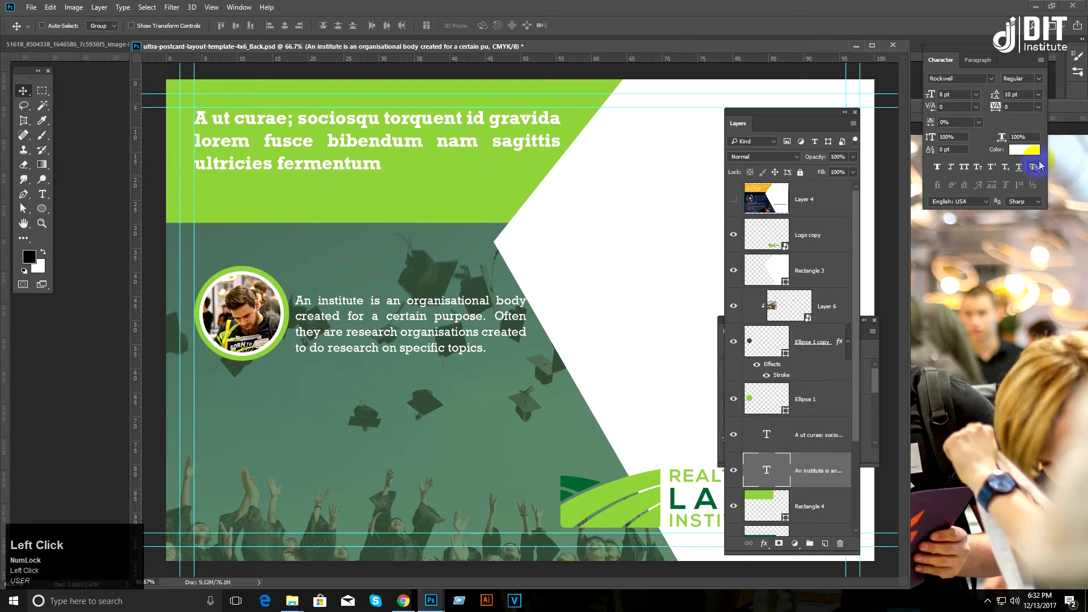
click(1039, 95)
click(1030, 198)
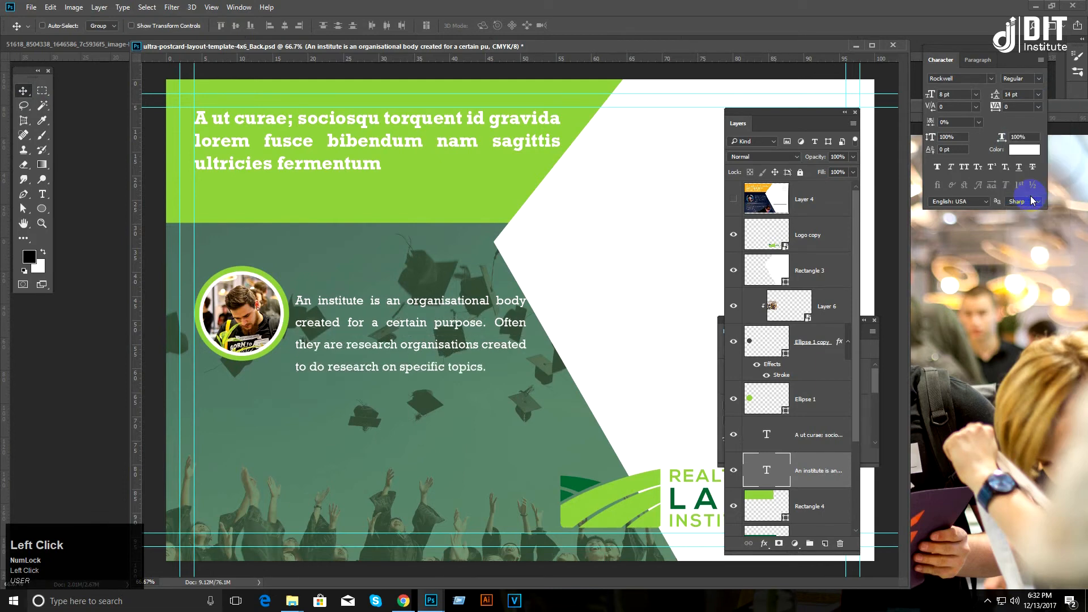
click(1037, 95)
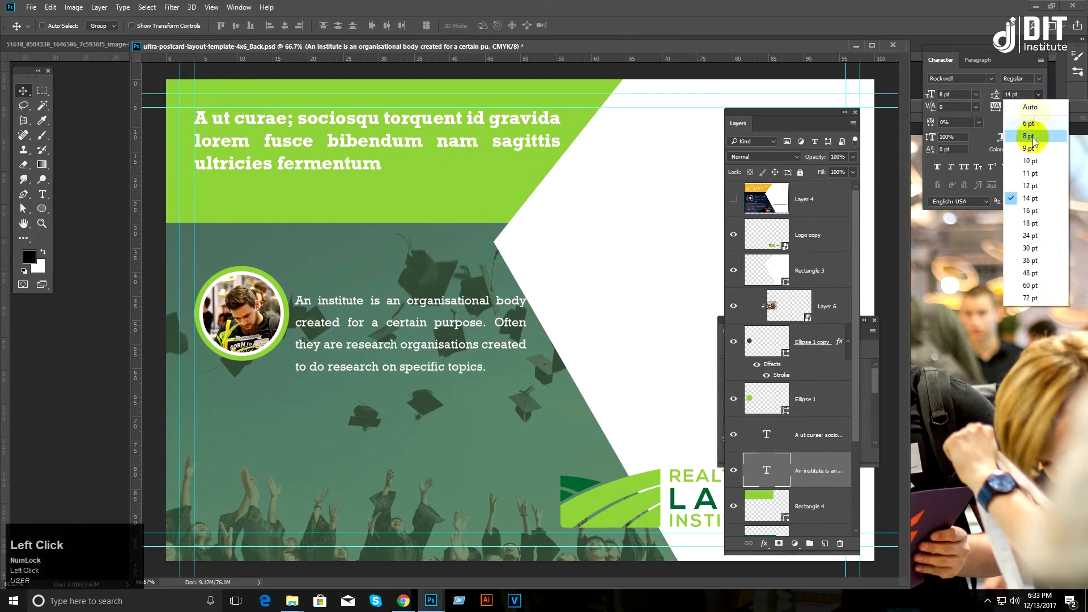
click(1030, 173)
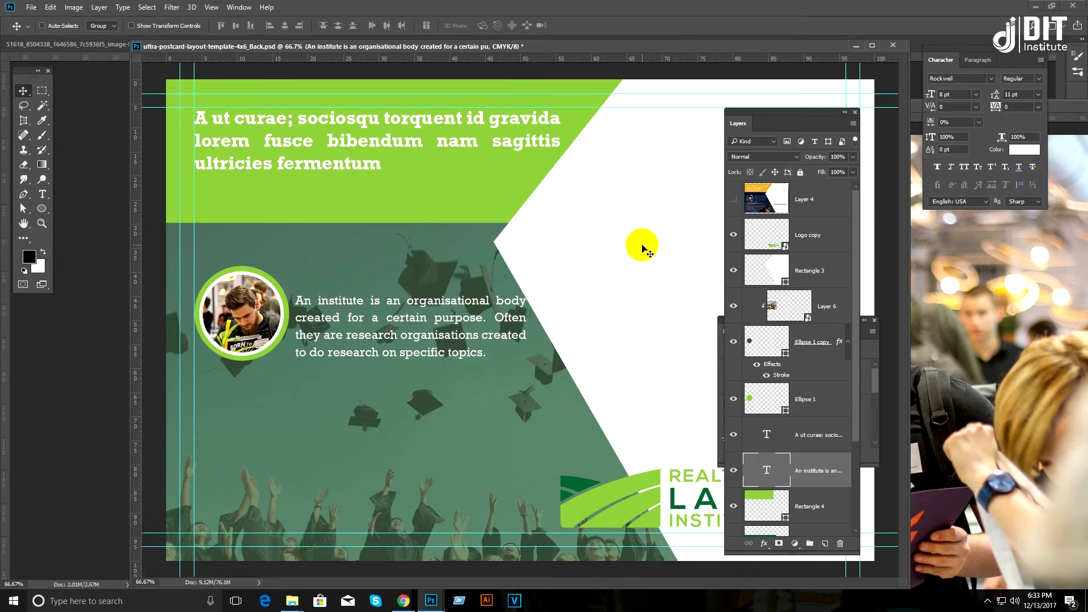
drag(431, 315, 425, 315)
Step: Group the portrait image, its circular mask and the green ring, and name the group Photo
right_click(253, 316)
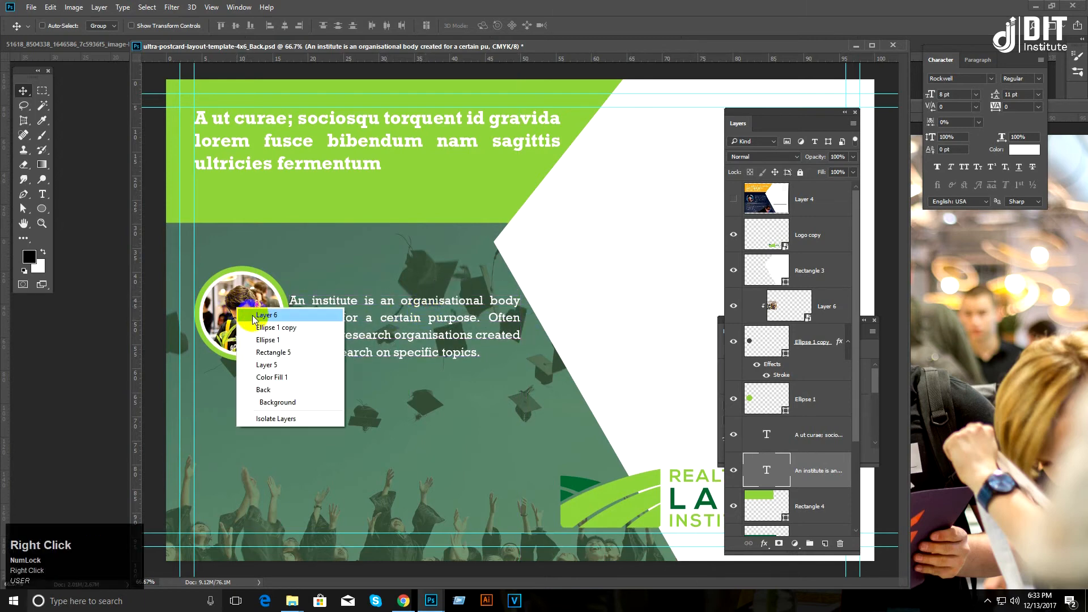
click(264, 316)
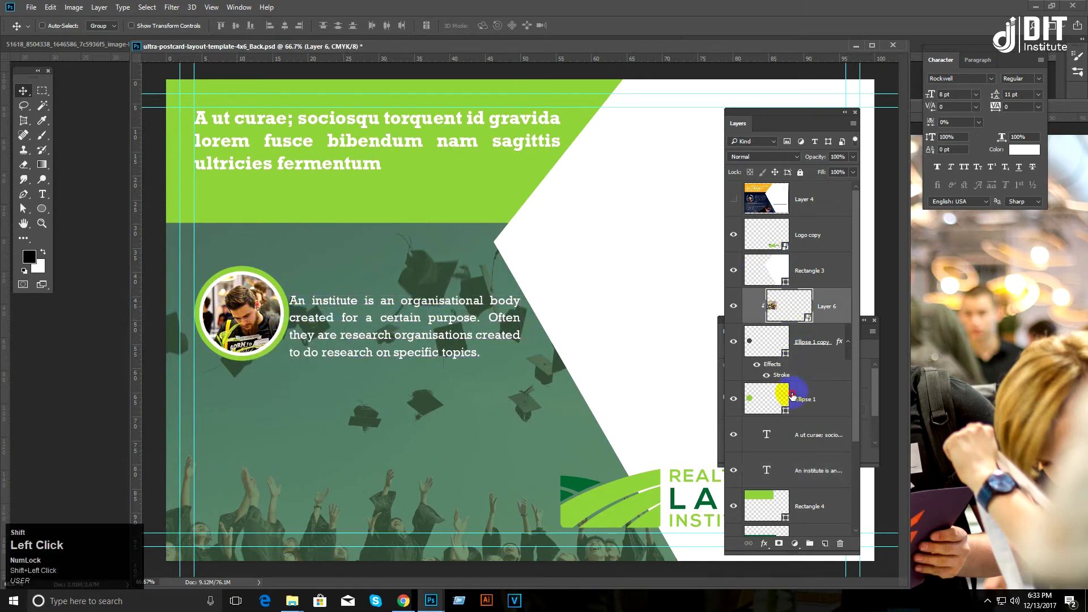
shift+click(824, 394)
key(ctrl+g)
click(798, 295)
double_click(798, 295)
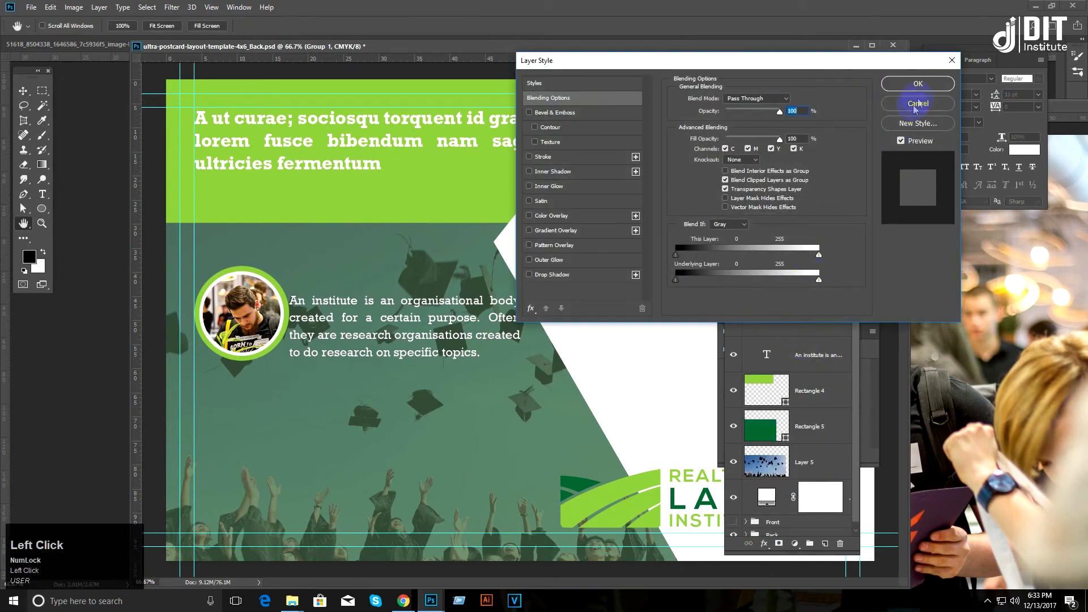
click(916, 105)
click(784, 299)
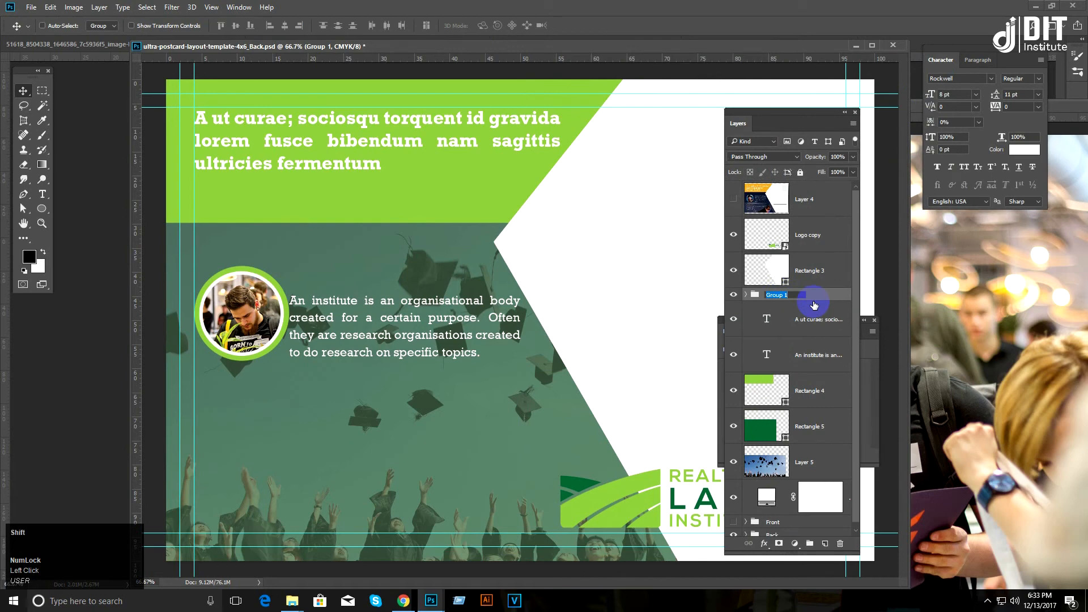
text(Photo)
key(Return)
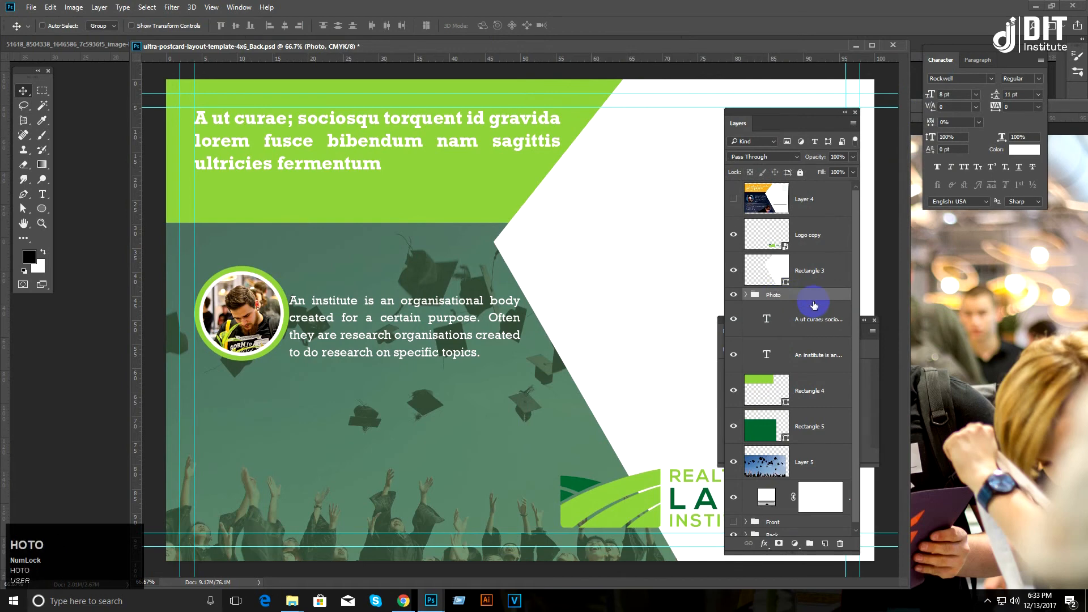
Step: Group the Photo group with the body paragraph as 01 and move it slightly down and right
ctrl+click(818, 357)
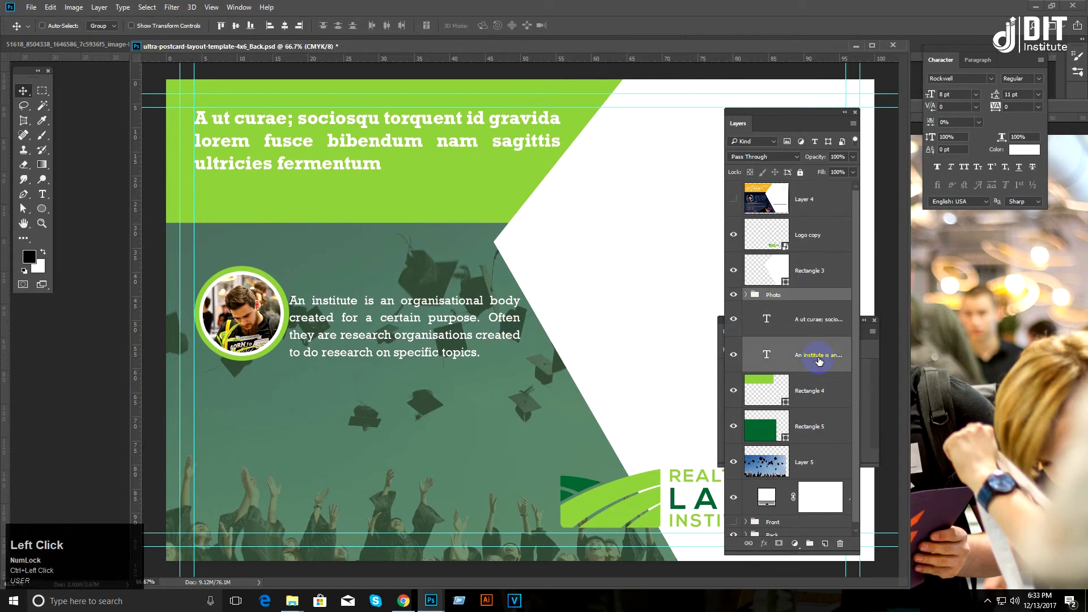
key(ctrl+g)
double_click(778, 295)
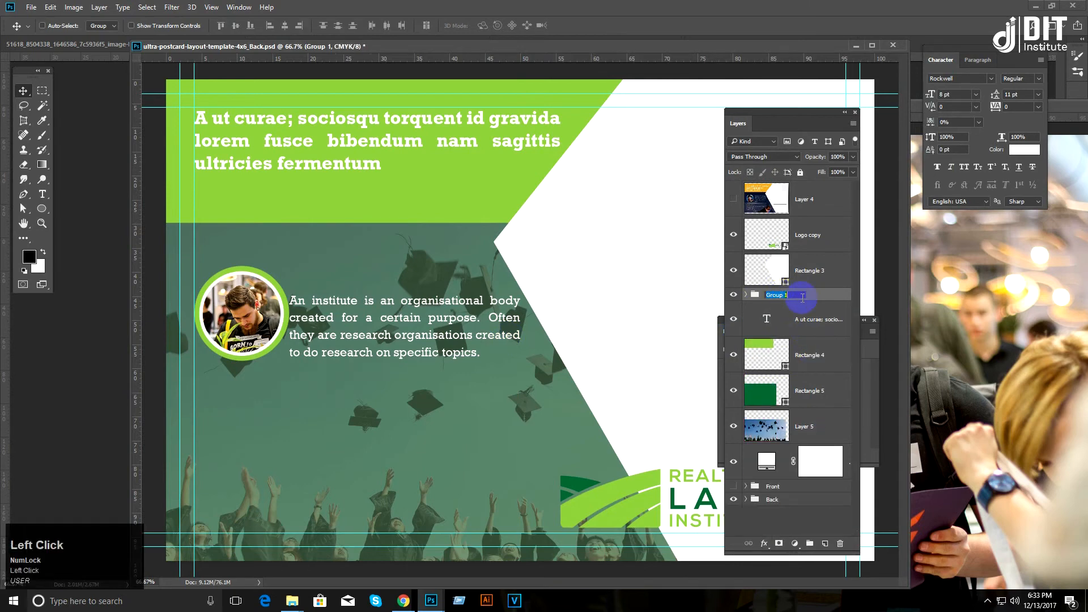
click(802, 298)
drag(327, 370, 412, 324)
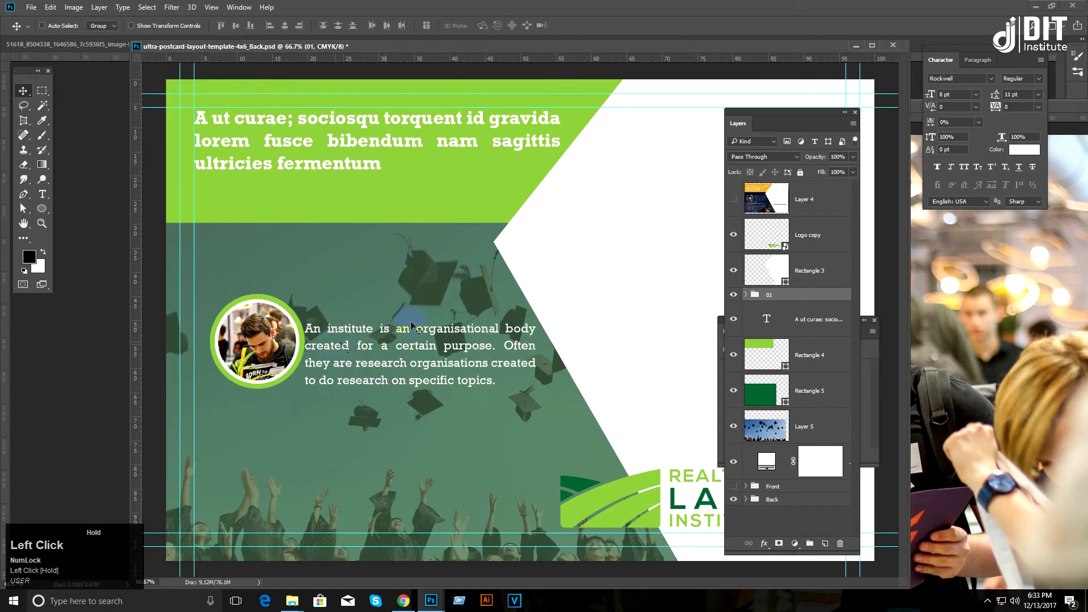
Step: Try to align the vertical centres of the Photo group and the body paragraph inside group 01
click(746, 295)
click(814, 309)
ctrl+click(826, 338)
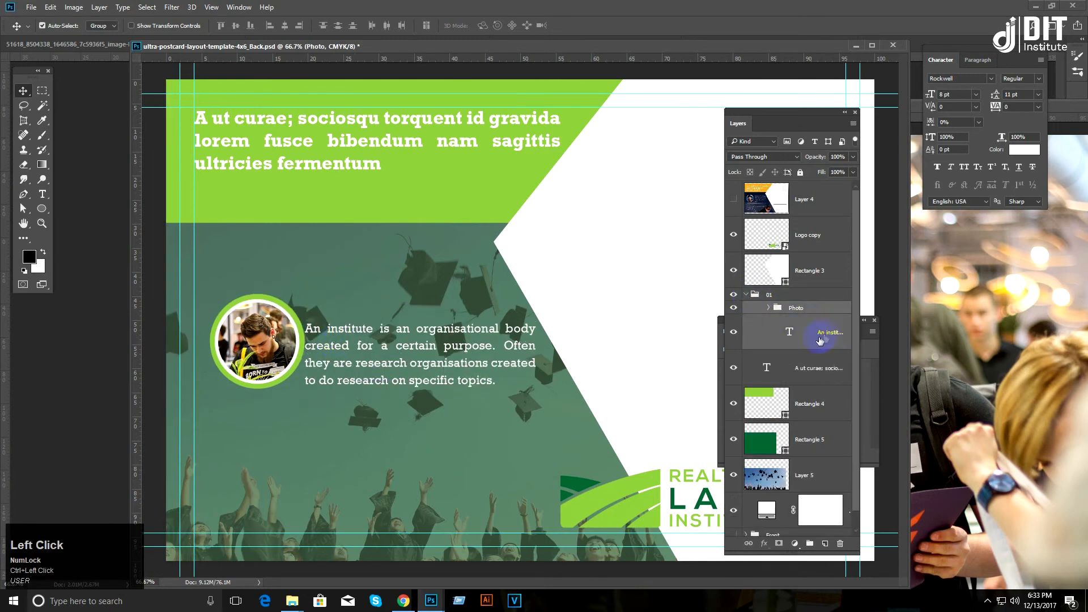
click(236, 26)
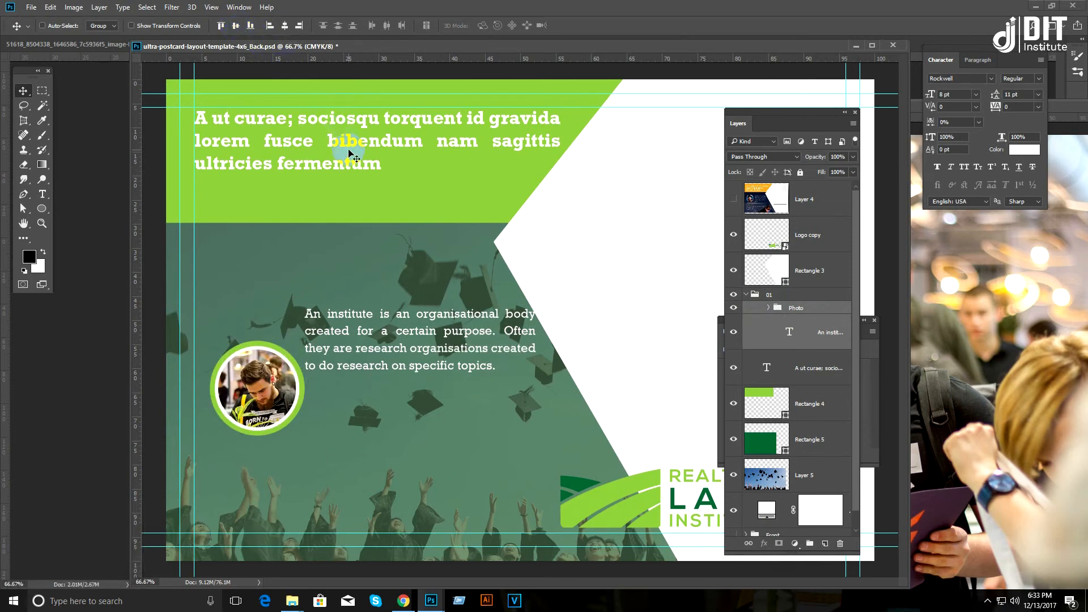
Step: Shorten the body paragraph's text box so its lower edge sits just below the last line of text
click(42, 194)
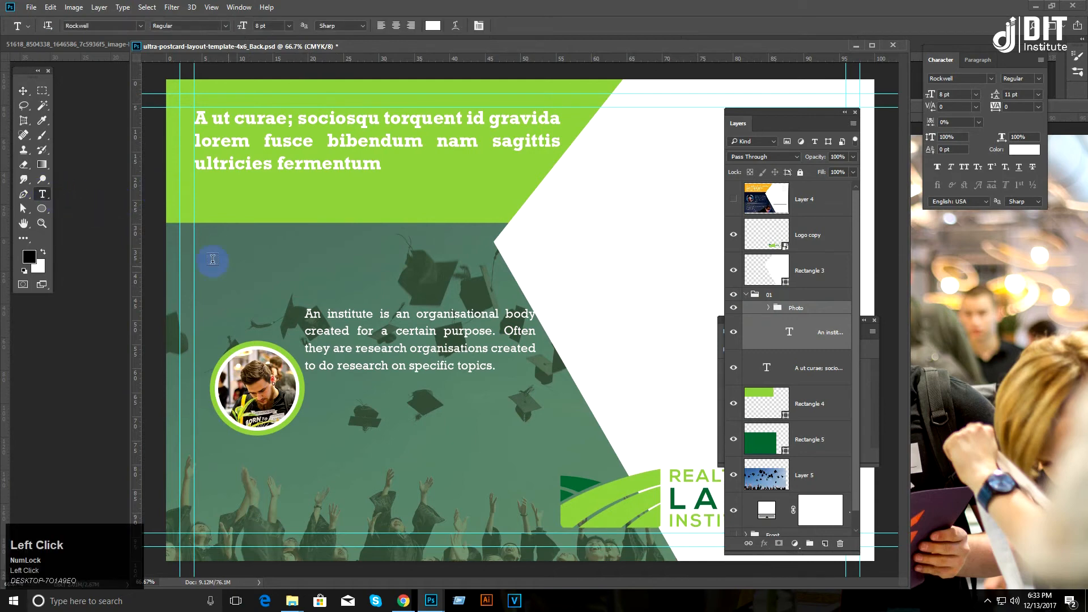
click(425, 352)
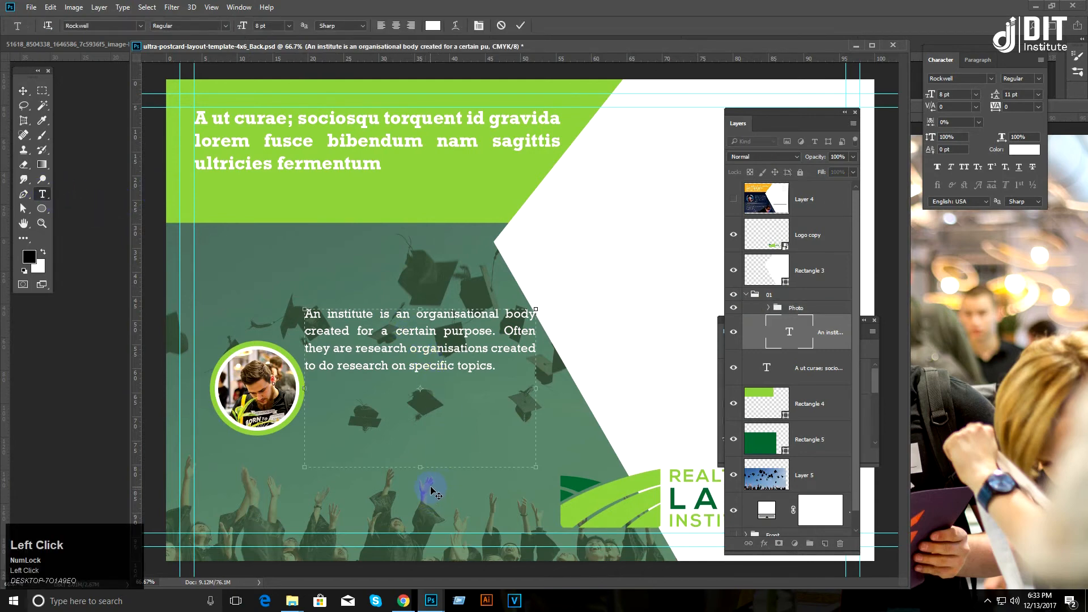
drag(420, 467, 426, 383)
Step: Align the Photo group and the shortened body paragraph by their vertical centres
click(25, 95)
ctrl+click(812, 369)
click(819, 337)
ctrl+click(813, 308)
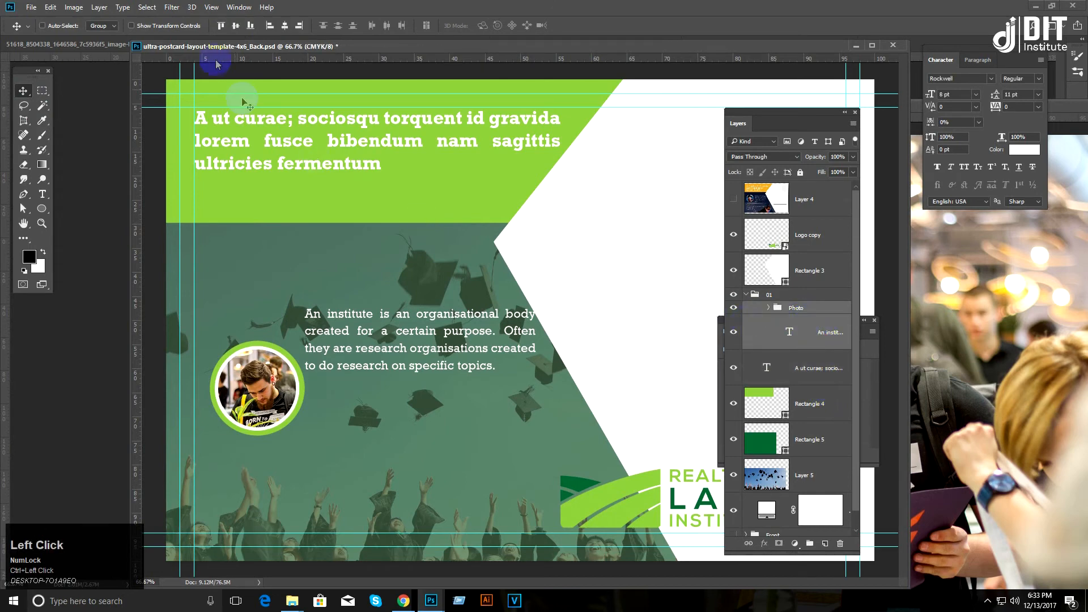
click(236, 26)
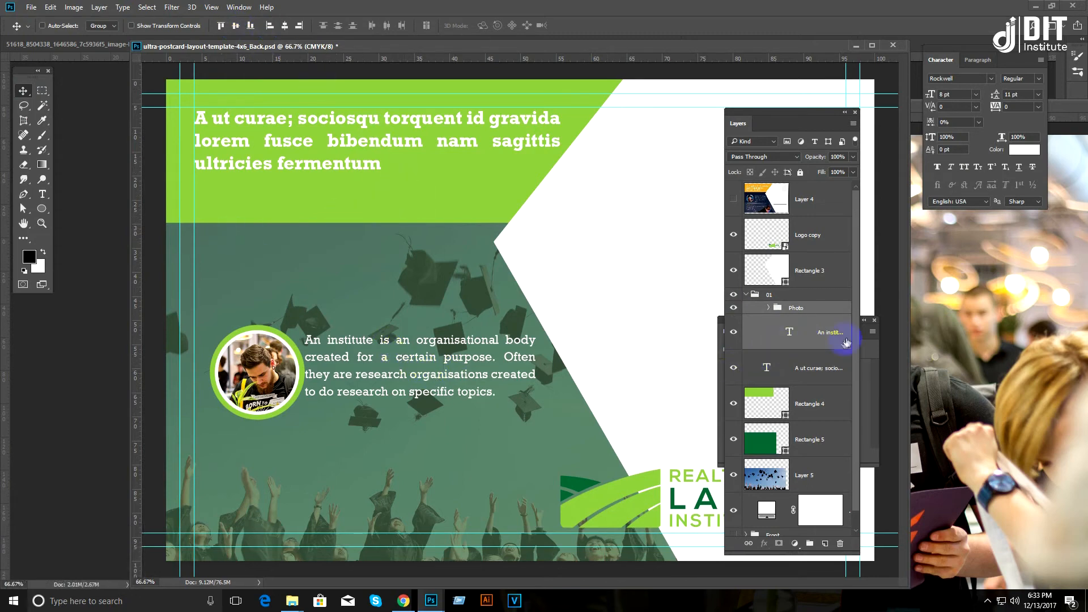
Step: Nudge the body paragraph slightly down and right to leave a gap beside the circular portrait
click(832, 335)
key(Down)
key(Down)
key(Down)
key(Down)
key(Down)
key(Down)
key(Down)
key(Down)
key(Down)
key(Down)
key(Down)
key(Down)
key(Down)
key(Down)
key(Down)
key(Down)
key(Down)
key(Down)
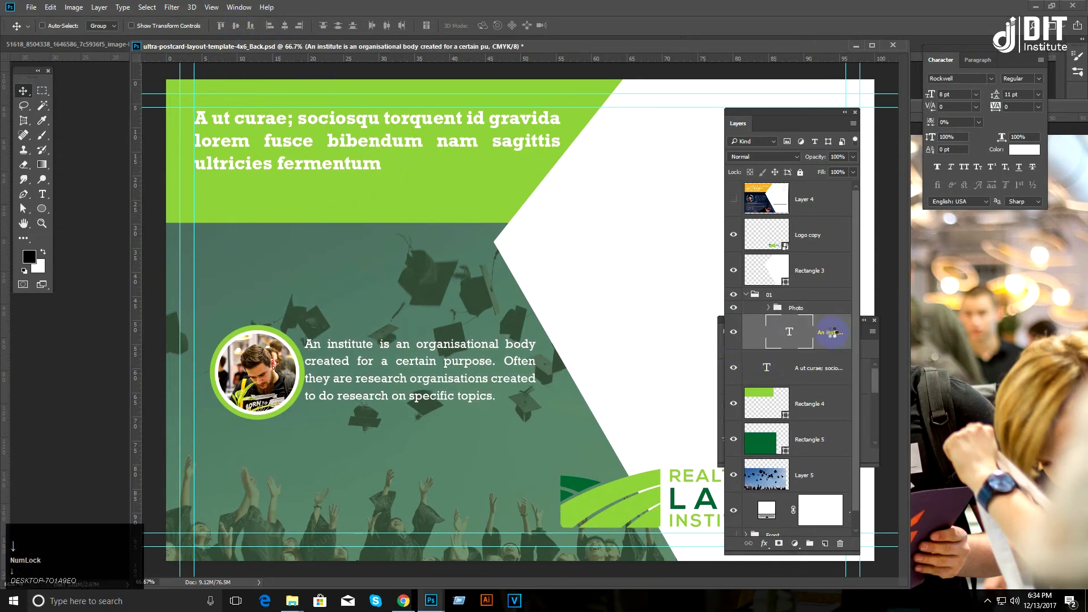
key(Right)
key(Right)
key(Right)
key(Right)
key(Right)
key(Right)
key(Right)
key(Right)
key(Right)
key(Right)
key(Right)
key(Right)
key(Right)
key(Right)
key(Right)
key(Right)
key(Right)
key(Right)
key(Right)
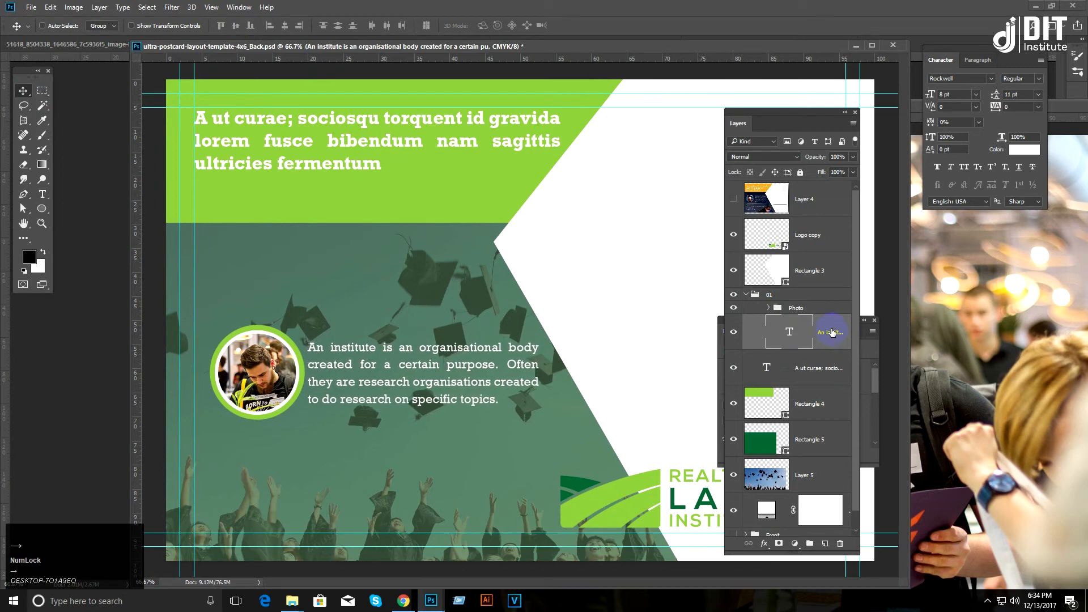
Step: Scale the Photo group and body paragraph together to about 91.5% and place them higher, below the green headline block
ctrl+click(796, 308)
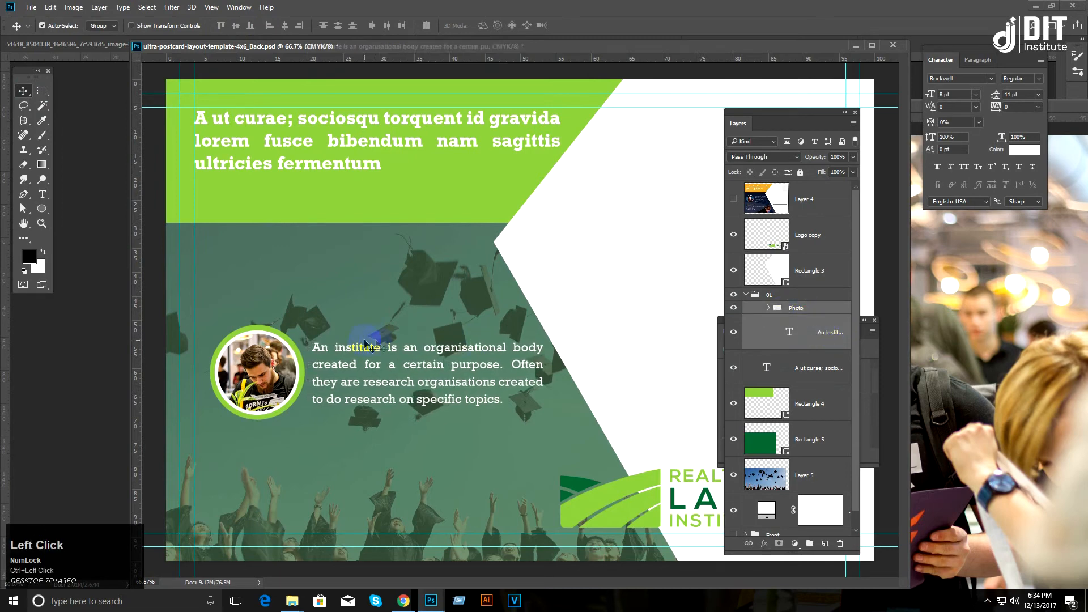
drag(375, 350, 361, 304)
key(ctrl+t)
drag(521, 395, 467, 380)
drag(420, 324, 440, 330)
drag(491, 378, 511, 385)
key(Left)
key(Return)
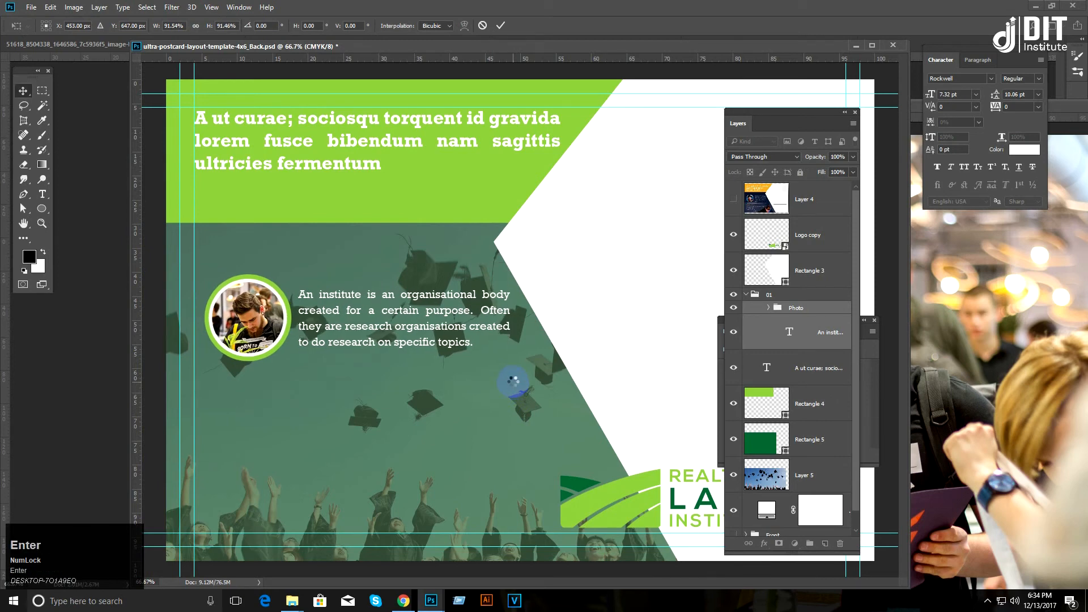
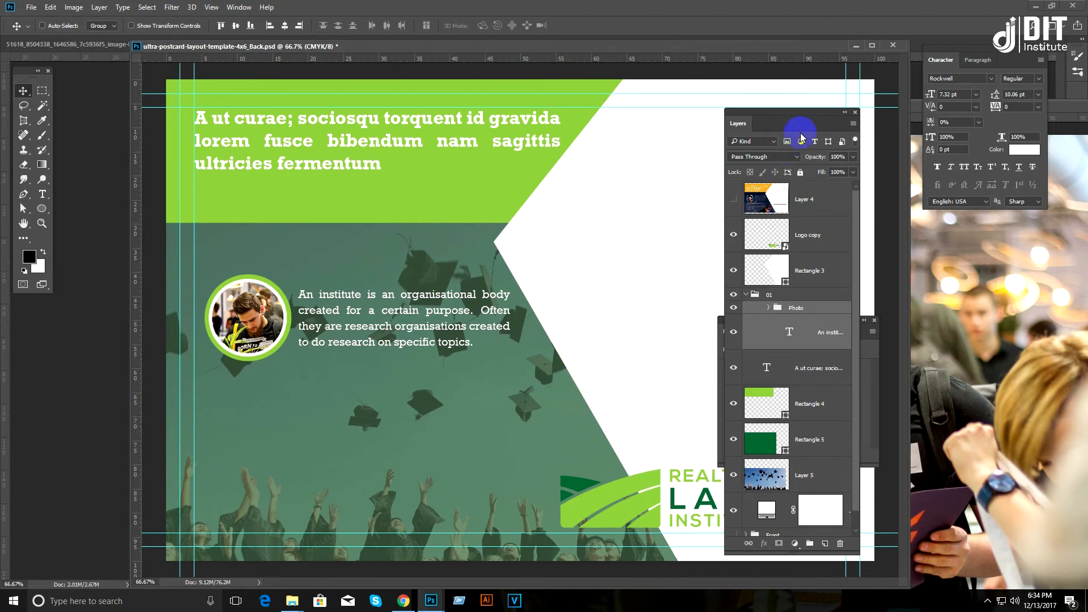
Step: Check the reference layout and draw a thin black divider rectangle, about 869 by 9 px, below the portrait and body paragraph
click(733, 199)
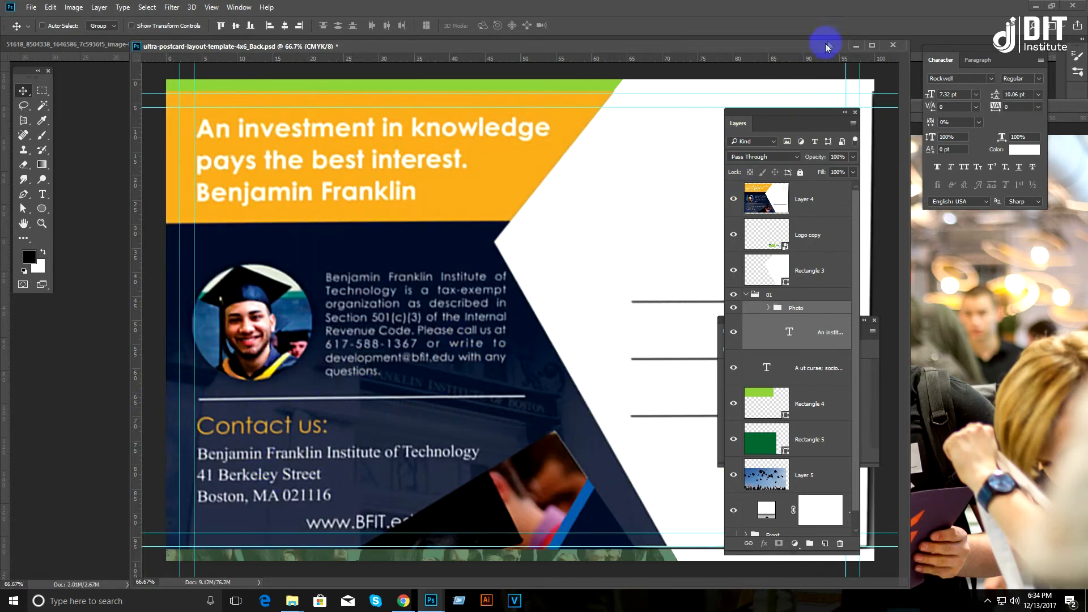
click(734, 200)
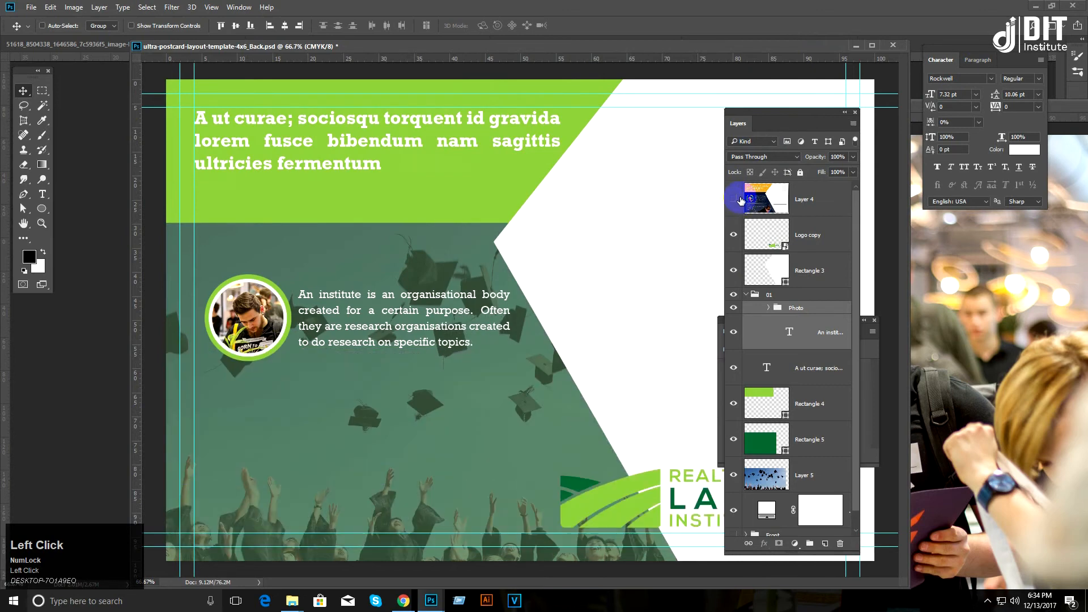
key(t)
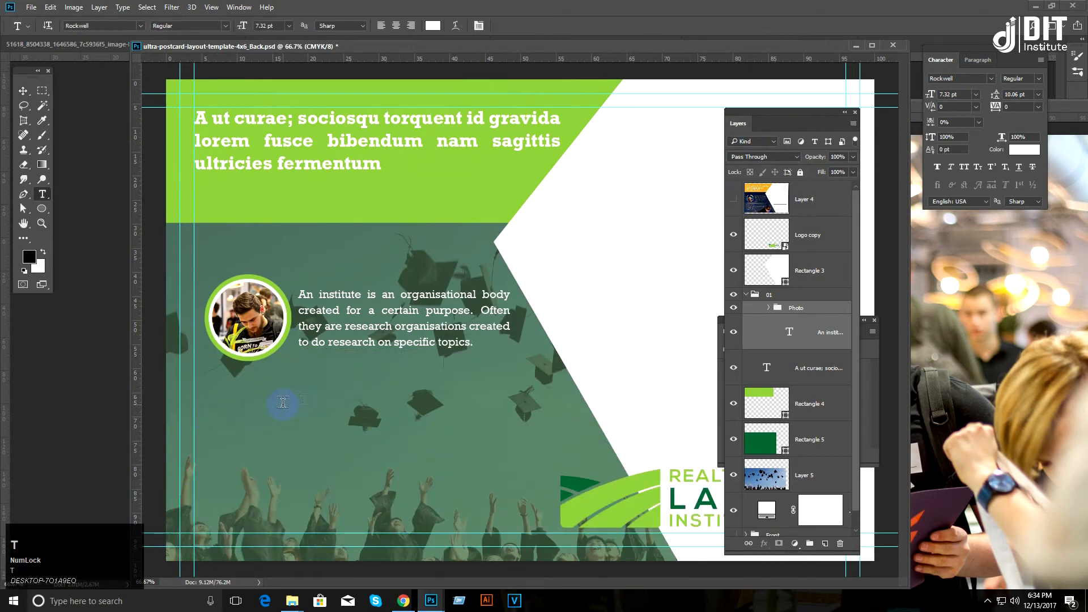
drag(41, 208, 81, 209)
drag(216, 376, 545, 379)
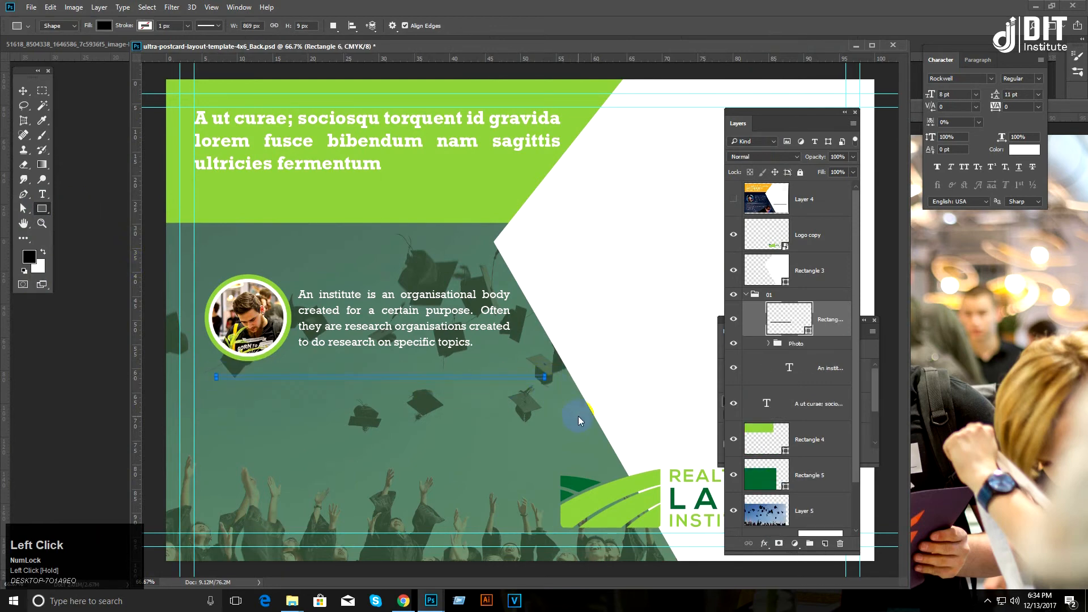
click(23, 90)
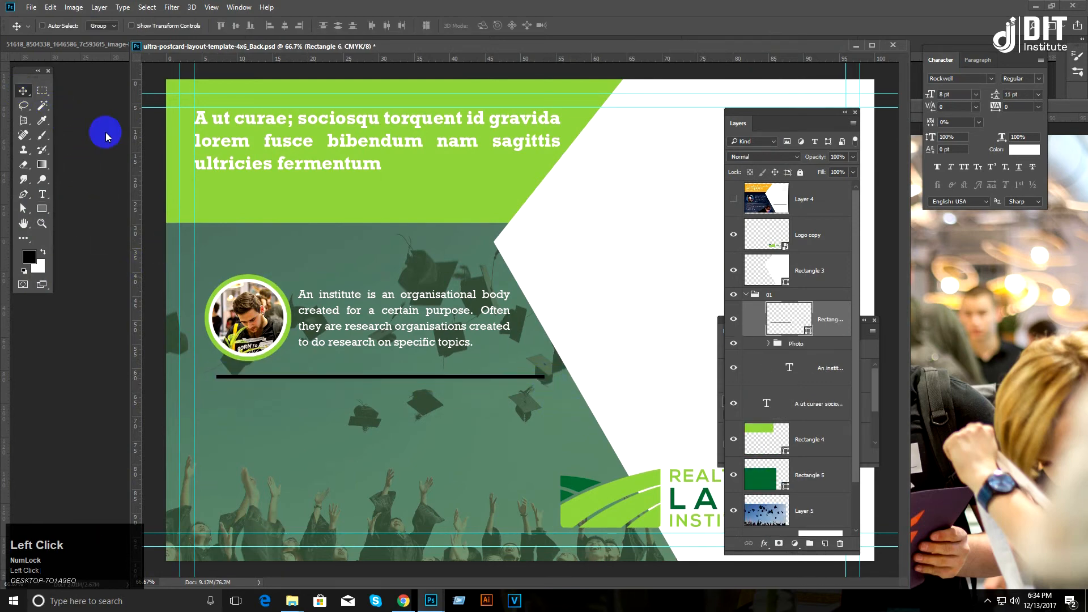
Step: Dock the Layers panel beneath the Character panel, then move the Properties panel up and enlarge it to show all shape settings
key(ctrl+equal)
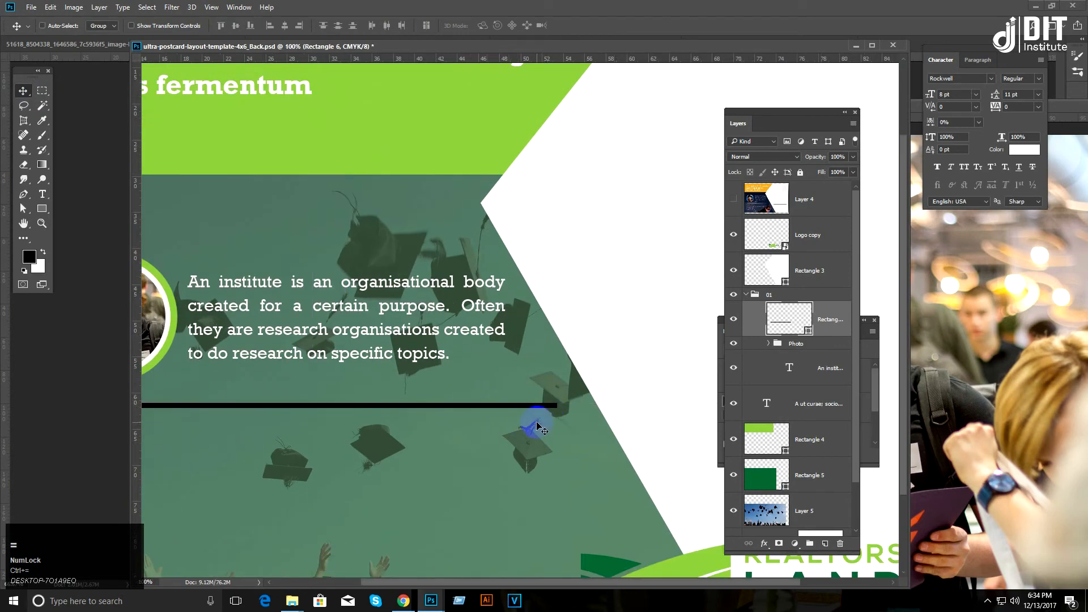
drag(790, 112, 971, 202)
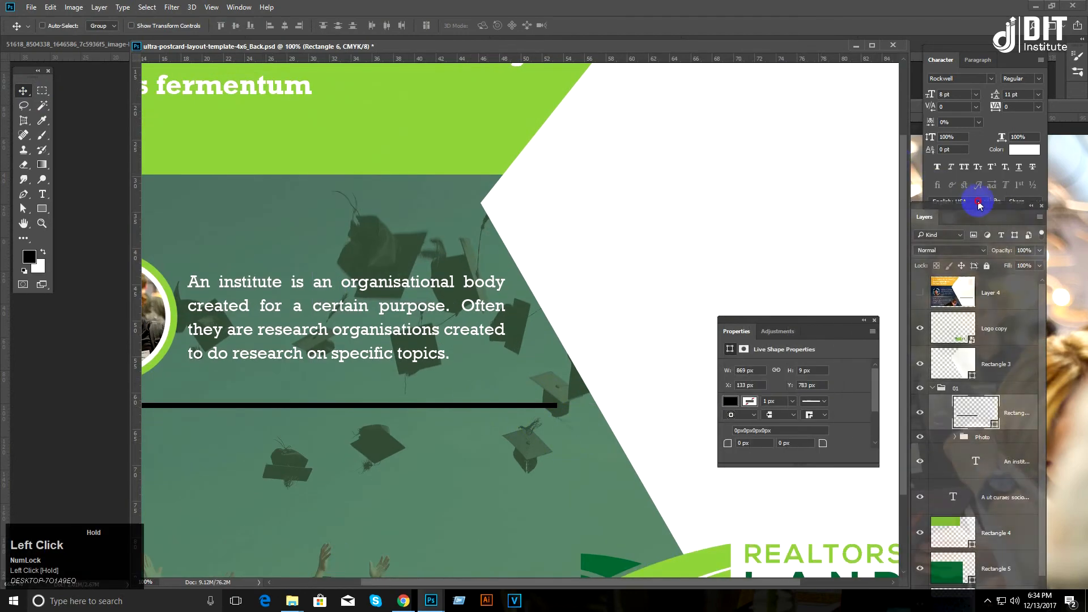
drag(821, 321, 771, 215)
drag(746, 356, 752, 418)
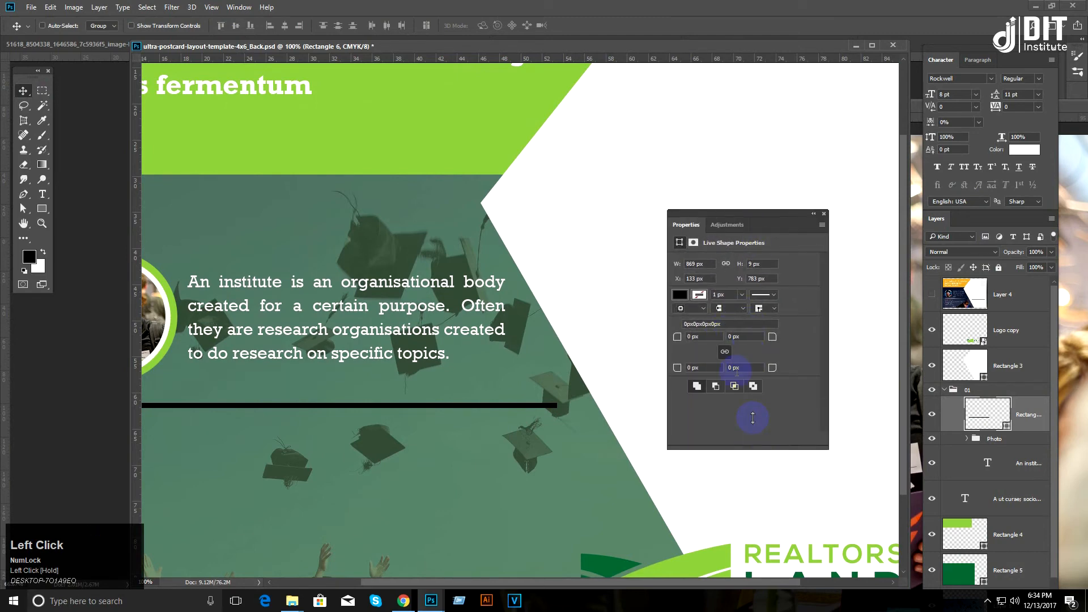
Step: Round all four corners of the divider rectangle equally to a 4.5 px radius
click(230, 10)
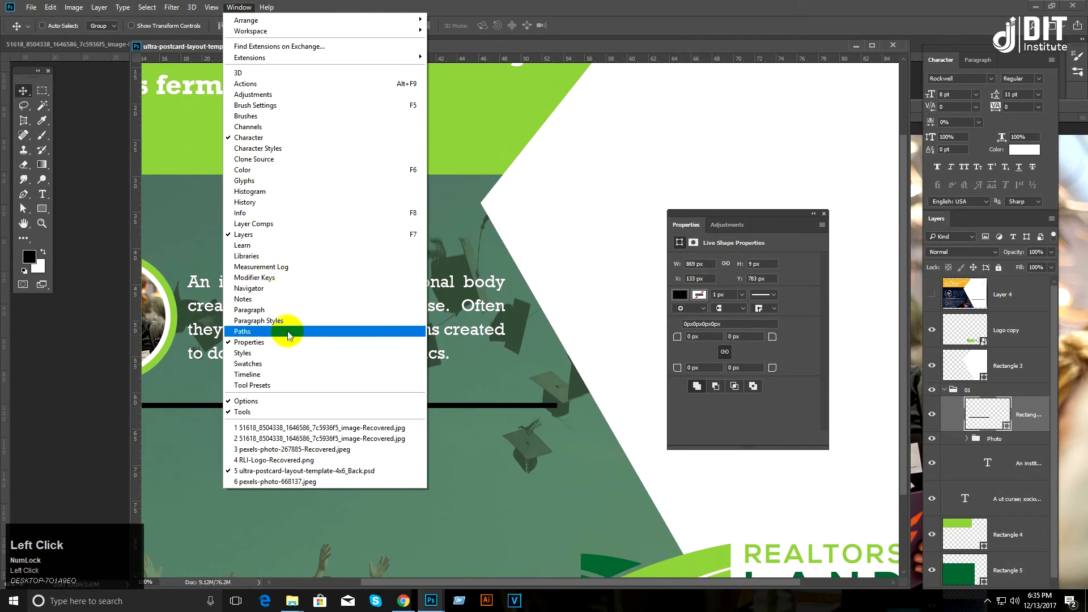
click(745, 347)
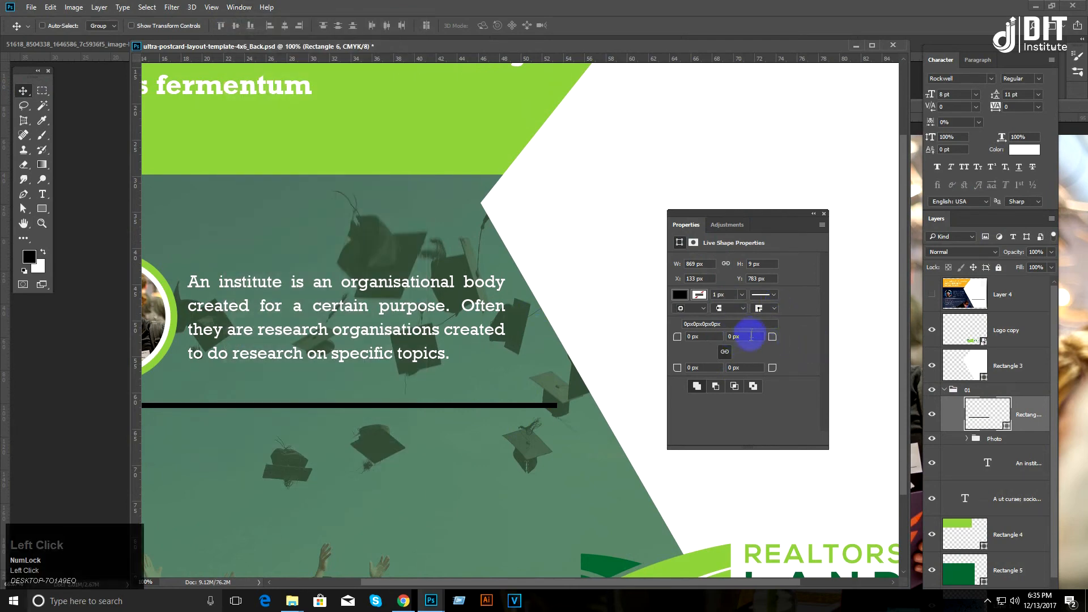
click(740, 337)
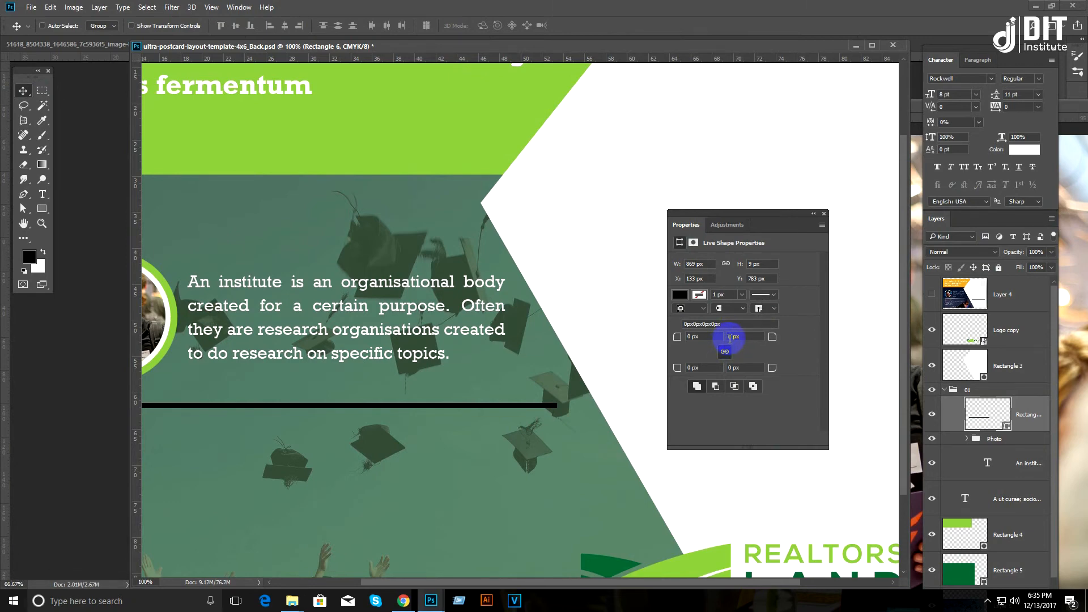
click(726, 351)
click(682, 337)
drag(686, 336, 688, 338)
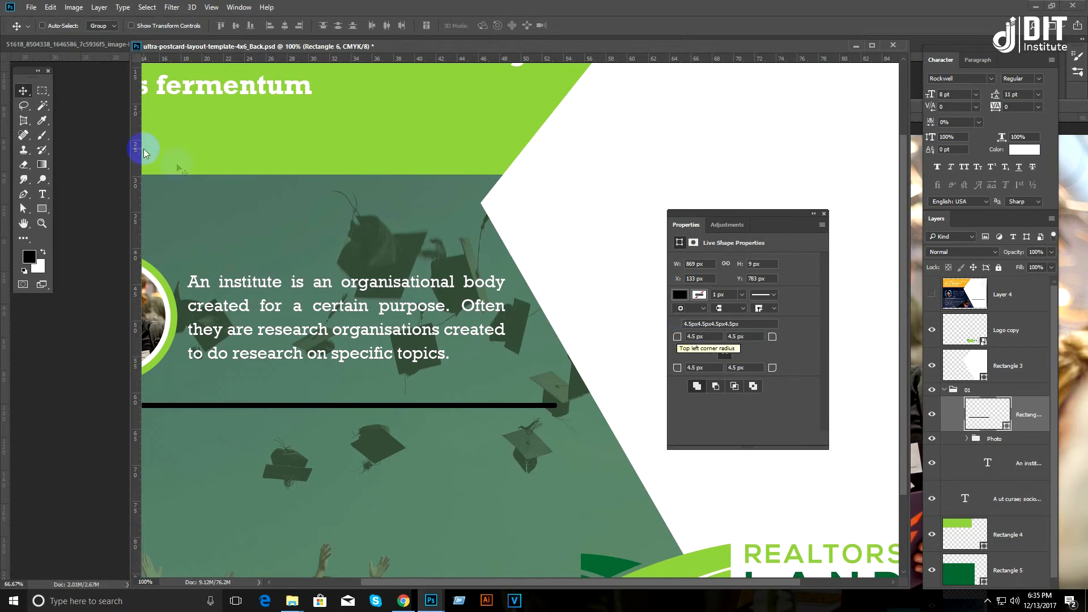
Step: Change the divider line's fill from the recent colors to white
click(374, 369)
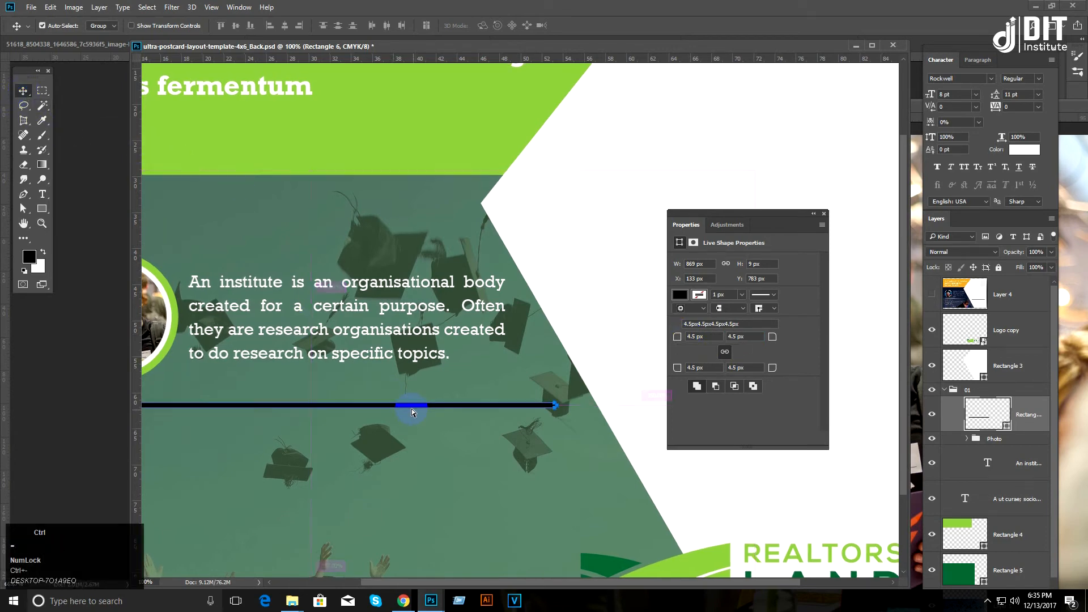
key(ctrl+minus)
click(680, 295)
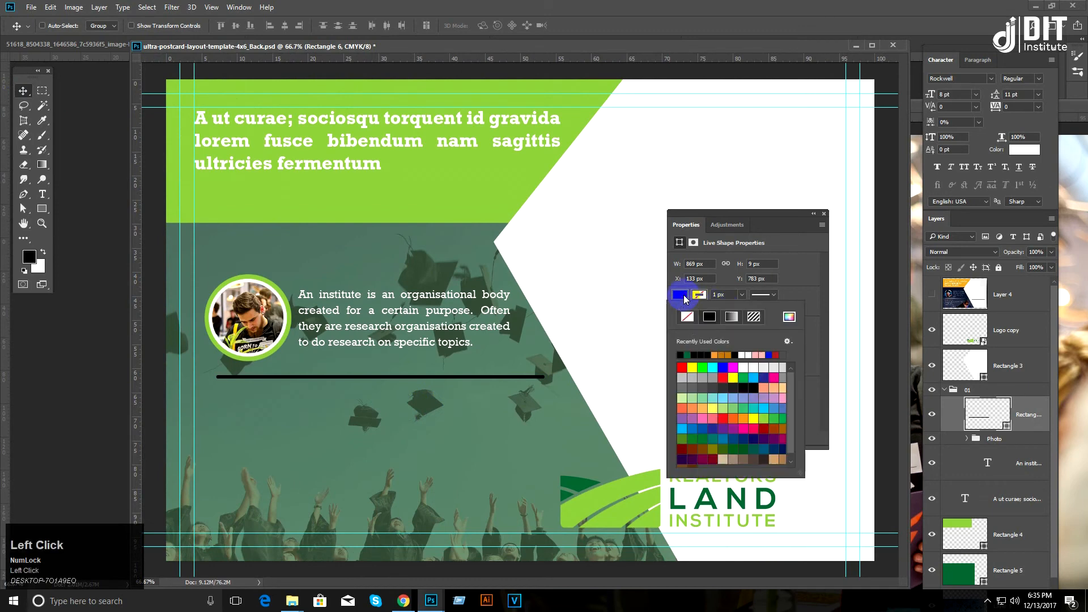
click(749, 354)
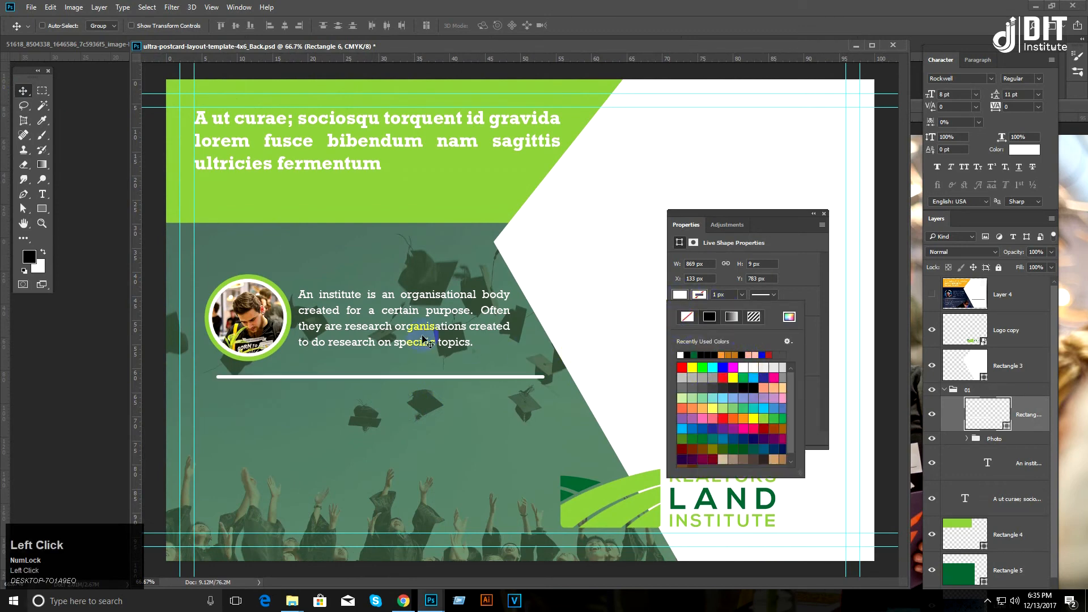
click(23, 92)
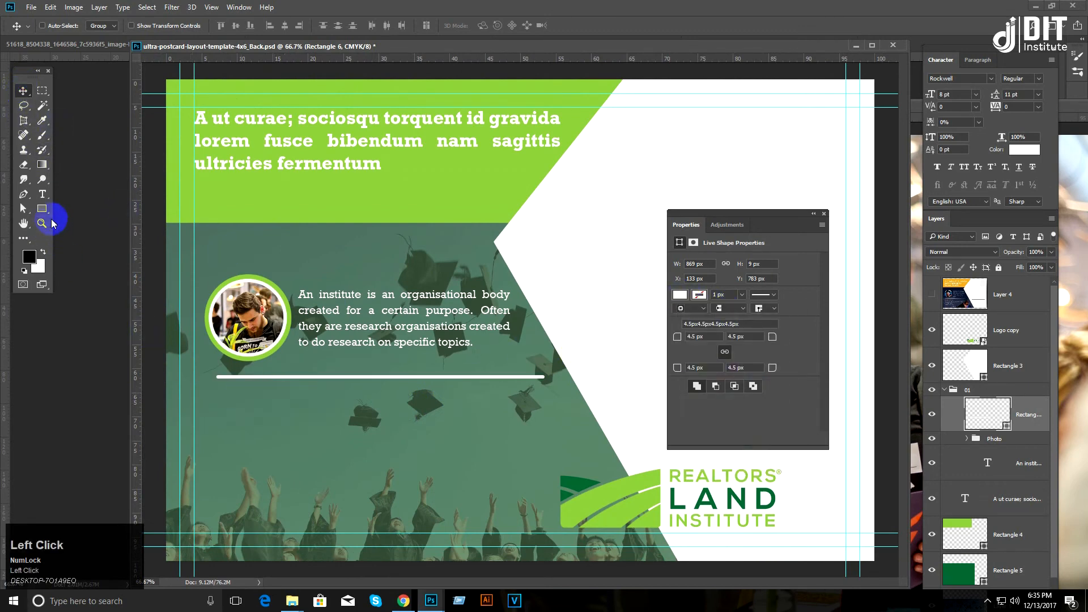
Step: Add the white Rockwell text "Contact Us:" below the divider line, near its start
click(42, 194)
click(211, 422)
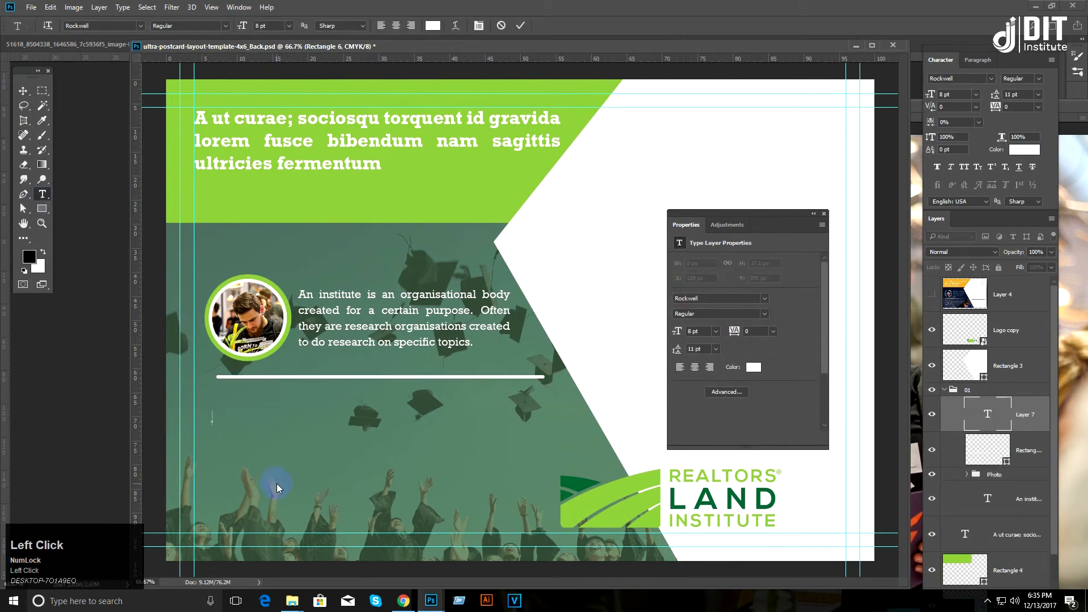
text(Conta)
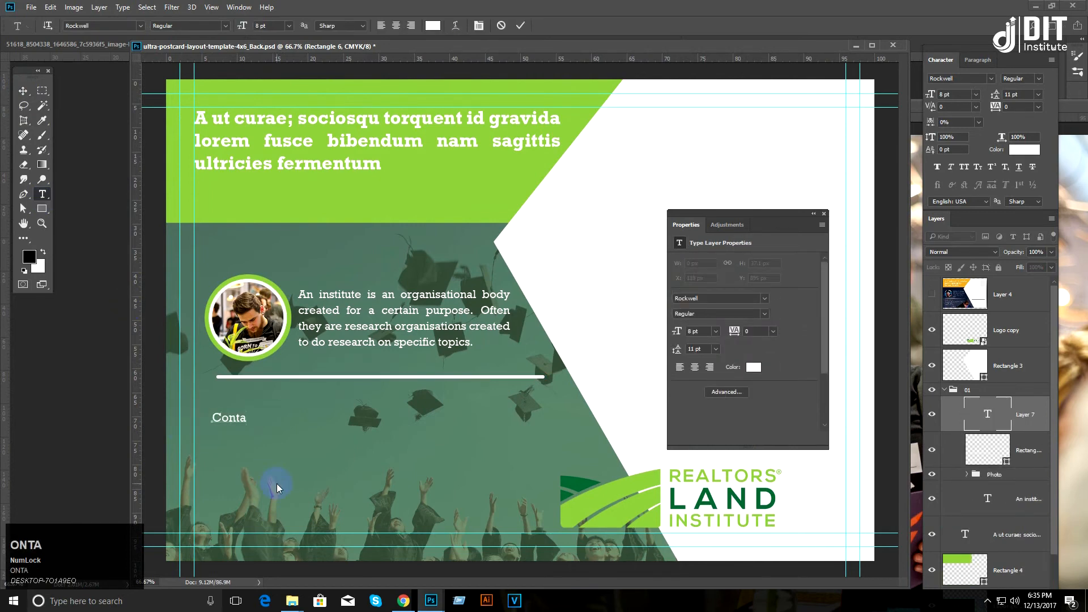
text(ct US)
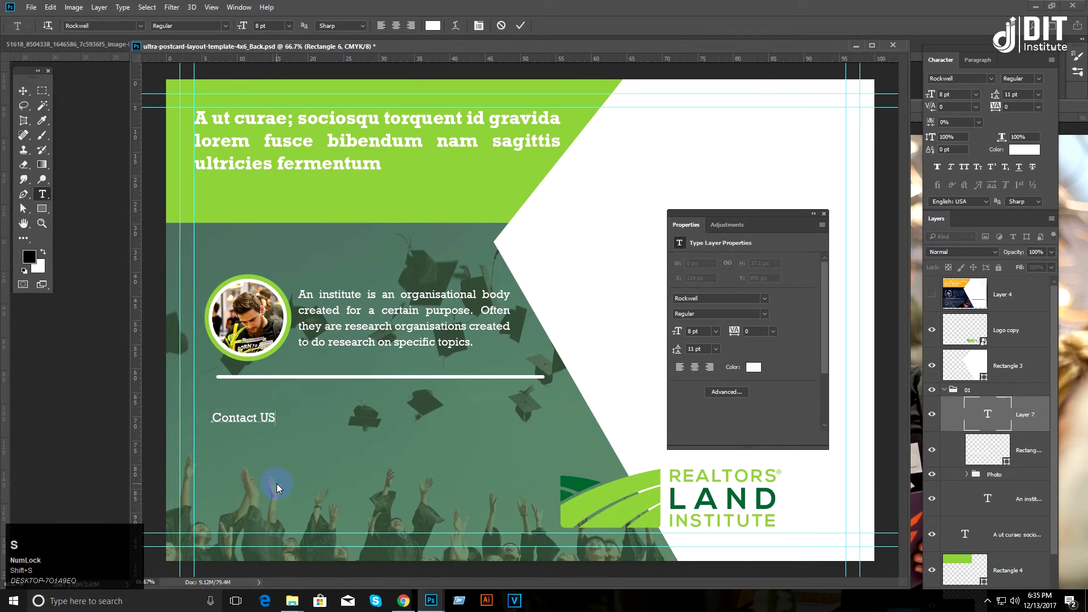
key(BackSpace)
text(s:)
click(23, 91)
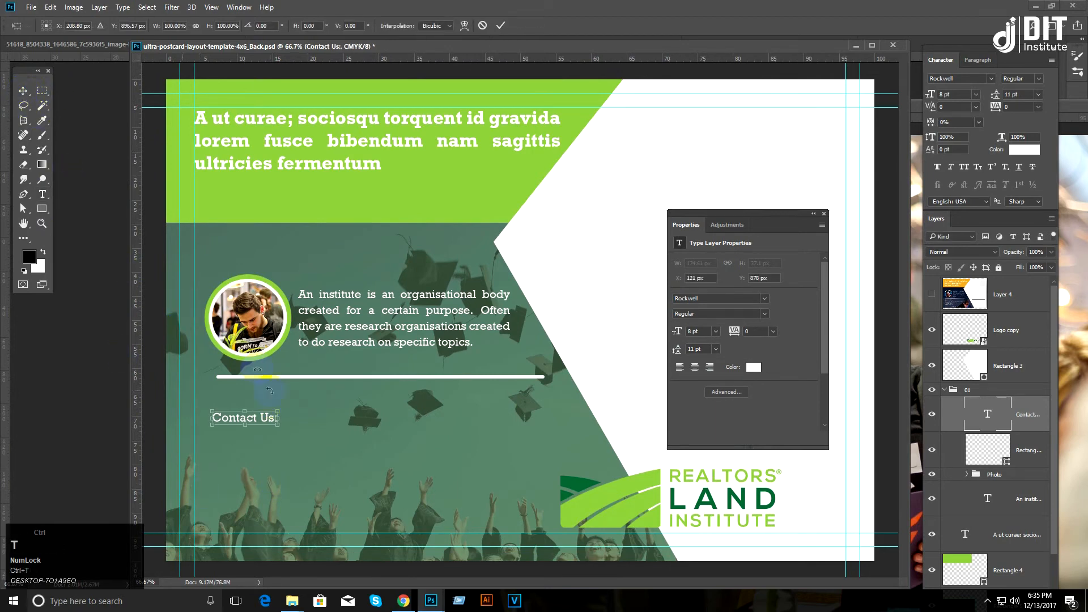
Step: Scale the "Contact Us:" text up to about 24 pt so it serves as a heading
alt+shift+click(341, 377)
mouse_move(341, 376)
mouse_down()
mouse_move(373, 366)
mouse_move(340, 377)
mouse_up()
drag(319, 418, 404, 419)
key(Return)
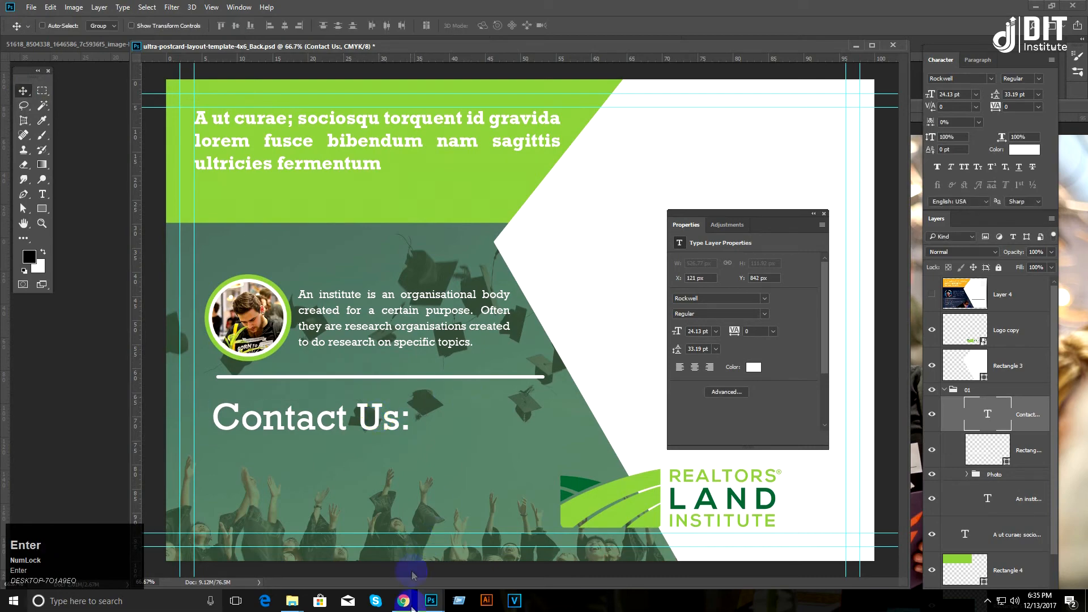
Step: Switch to Chrome, open the M.D.C. Model Institute listing, copy its address and phone lines, and return to the postcard
click(413, 601)
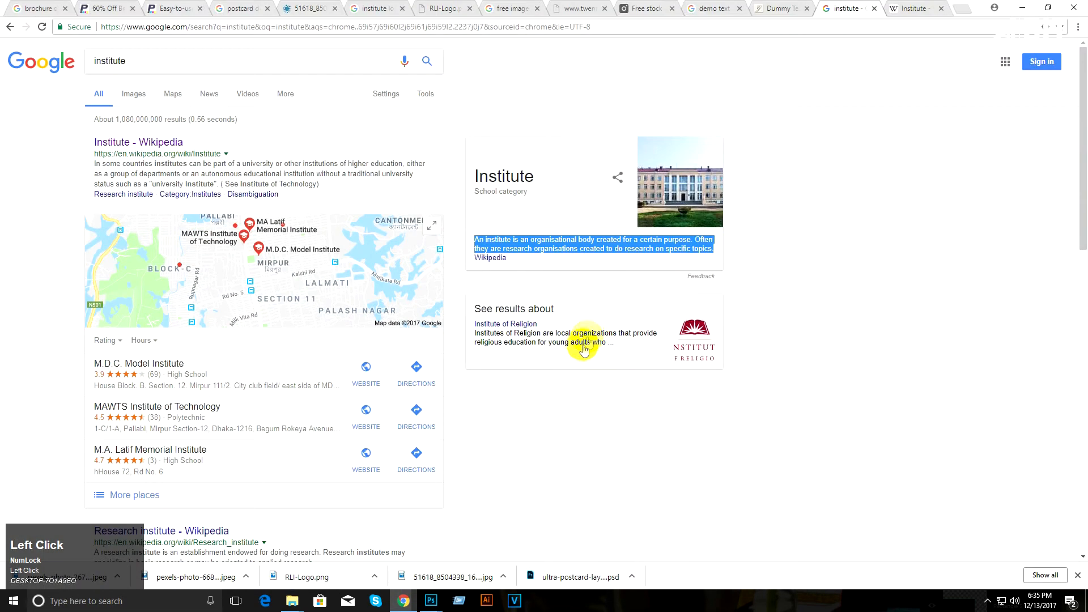
click(170, 363)
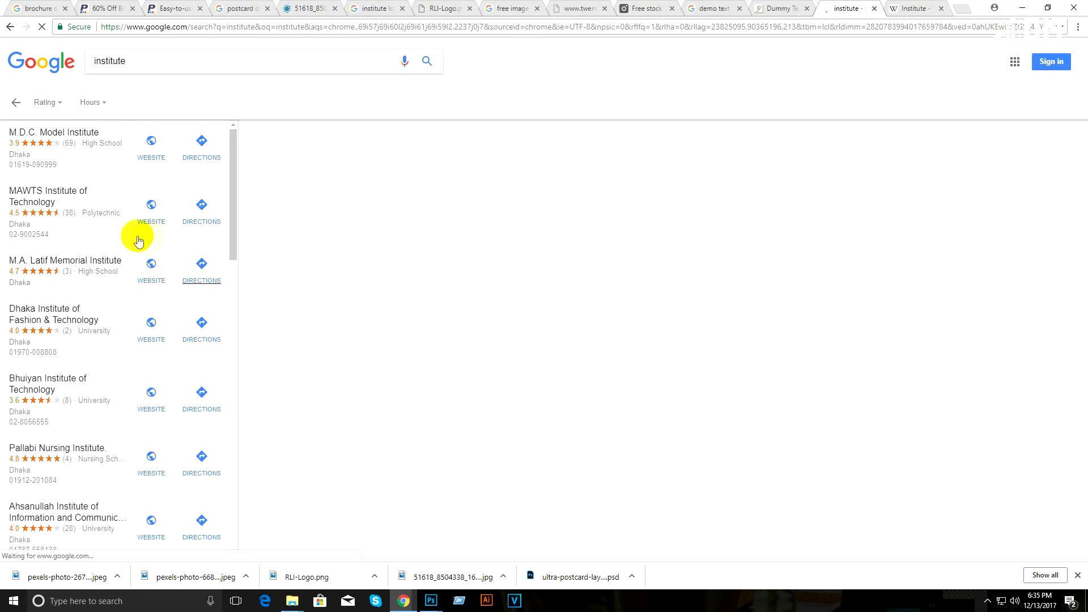
scroll(417, 279, down, 2)
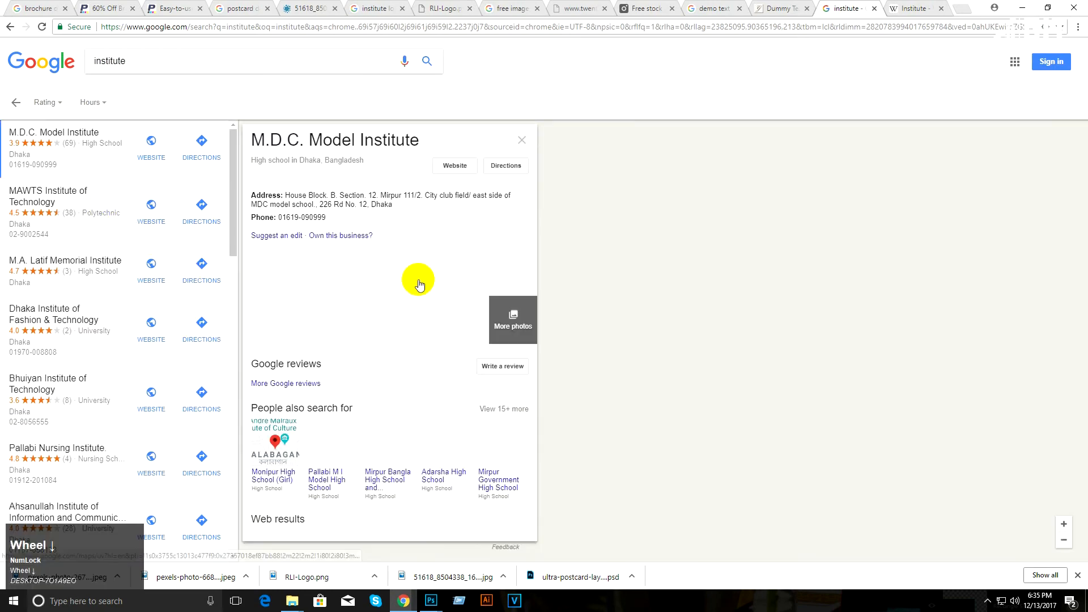
drag(326, 218, 249, 191)
key(ctrl+c)
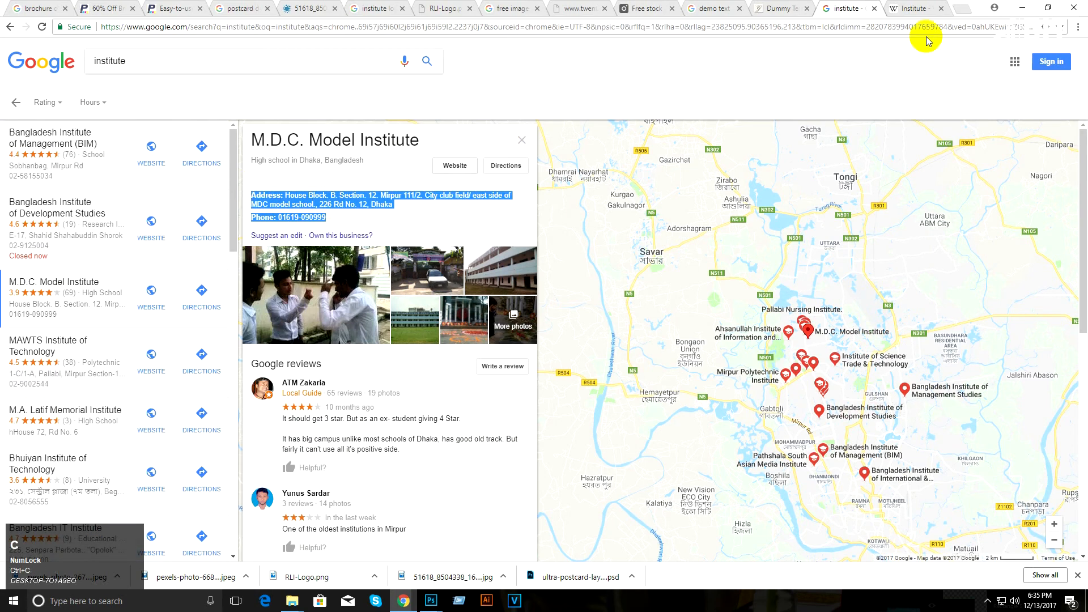
click(1032, 10)
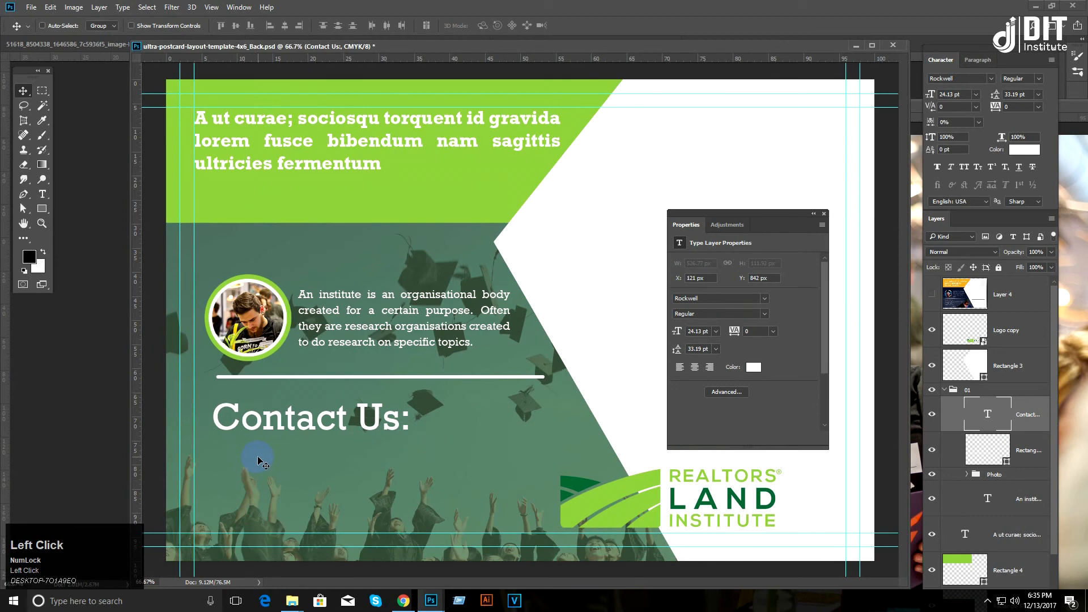
Step: Create a paragraph text box below the "Contact Us:" heading and paste the copied address and phone lines
key(t)
drag(212, 447, 602, 530)
key(ctrl+v)
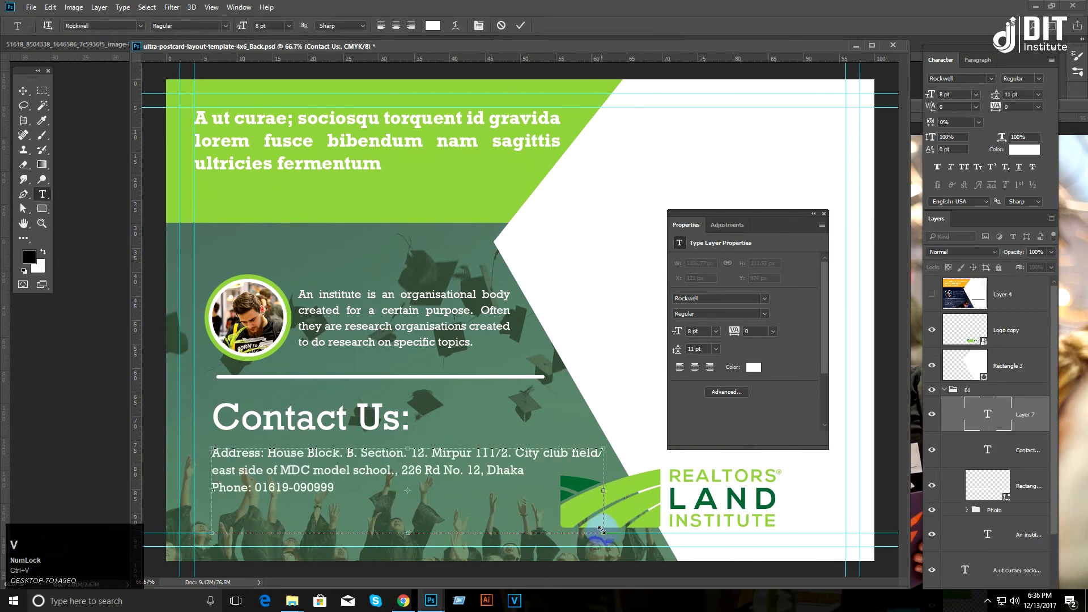
click(23, 91)
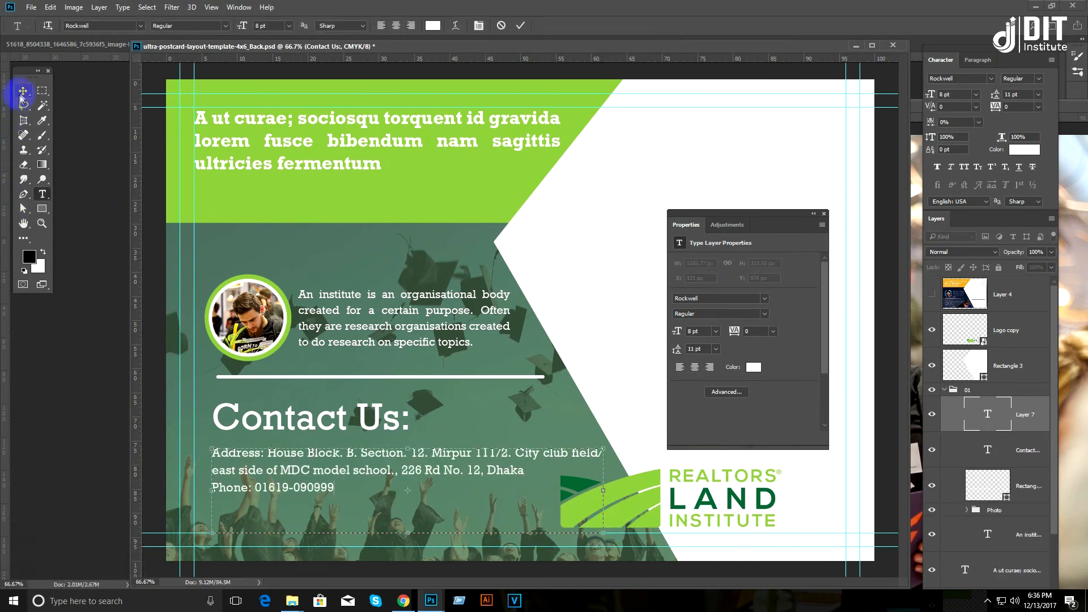
Step: Delete the Realtors Land Institute logo copy and compare the layout with the reference image
right_click(645, 491)
click(687, 384)
key(Delete)
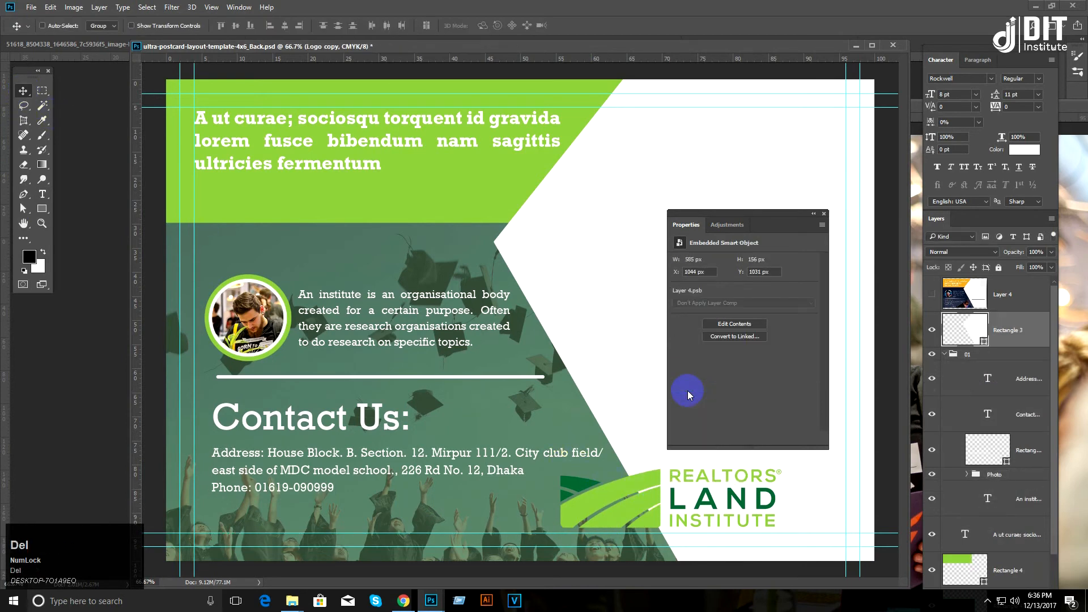
key(ctrl+minus)
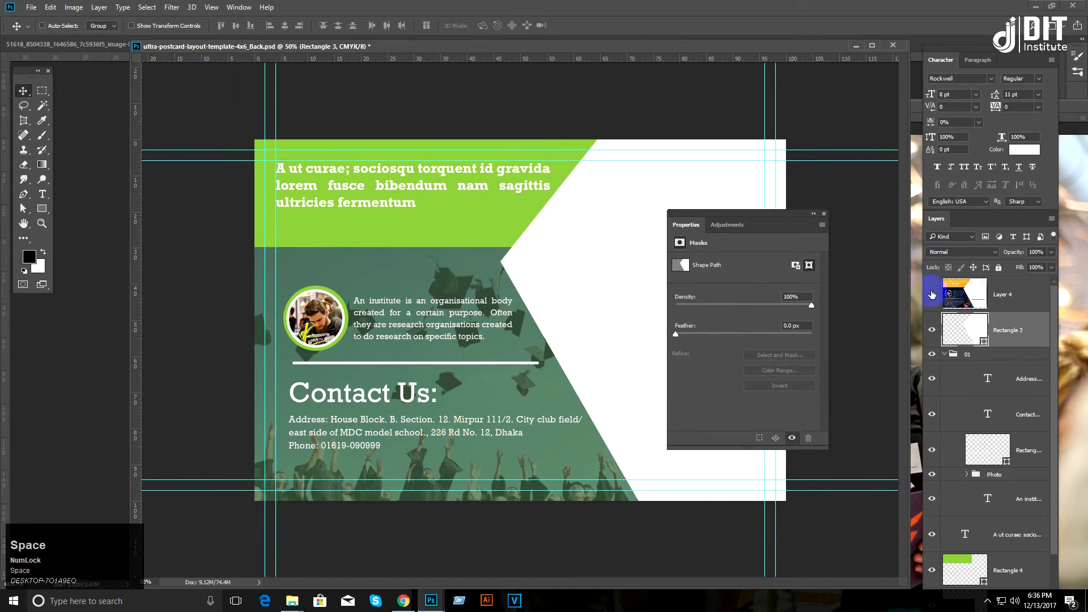
click(933, 294)
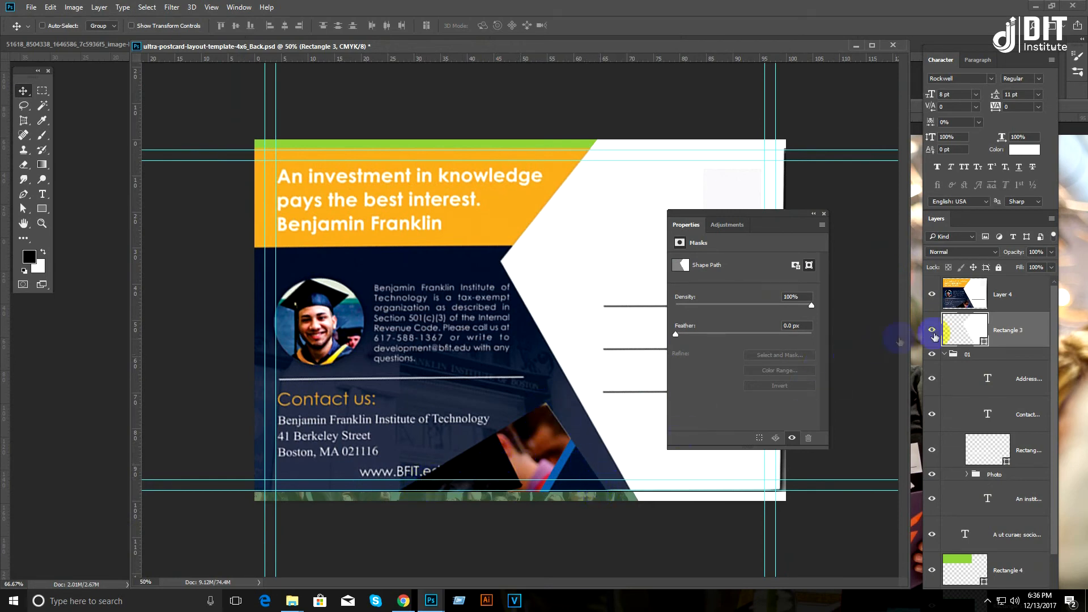
right_click(554, 443)
click(558, 448)
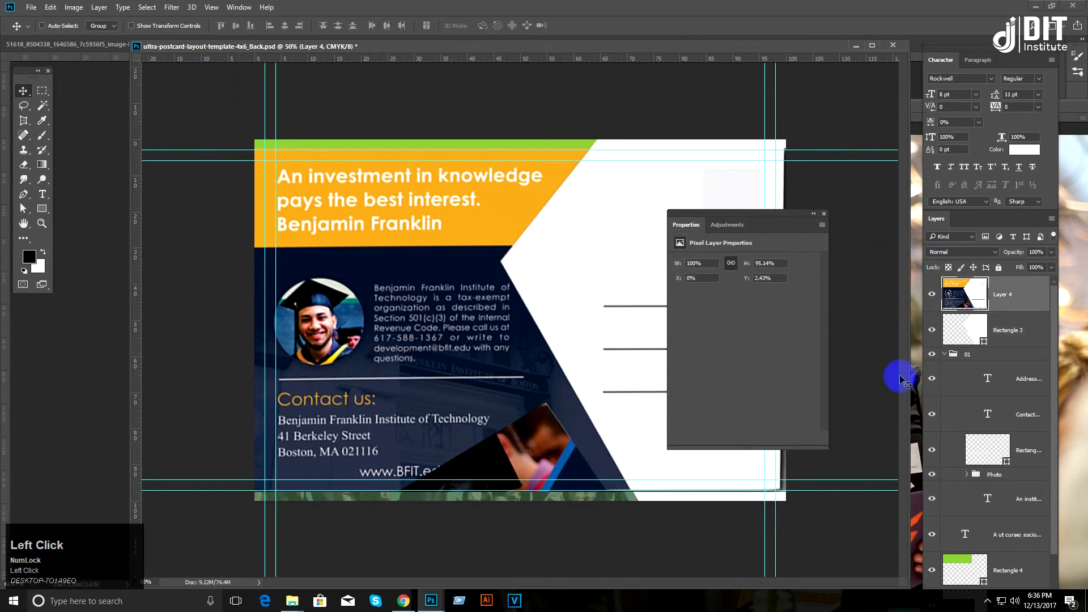
click(932, 295)
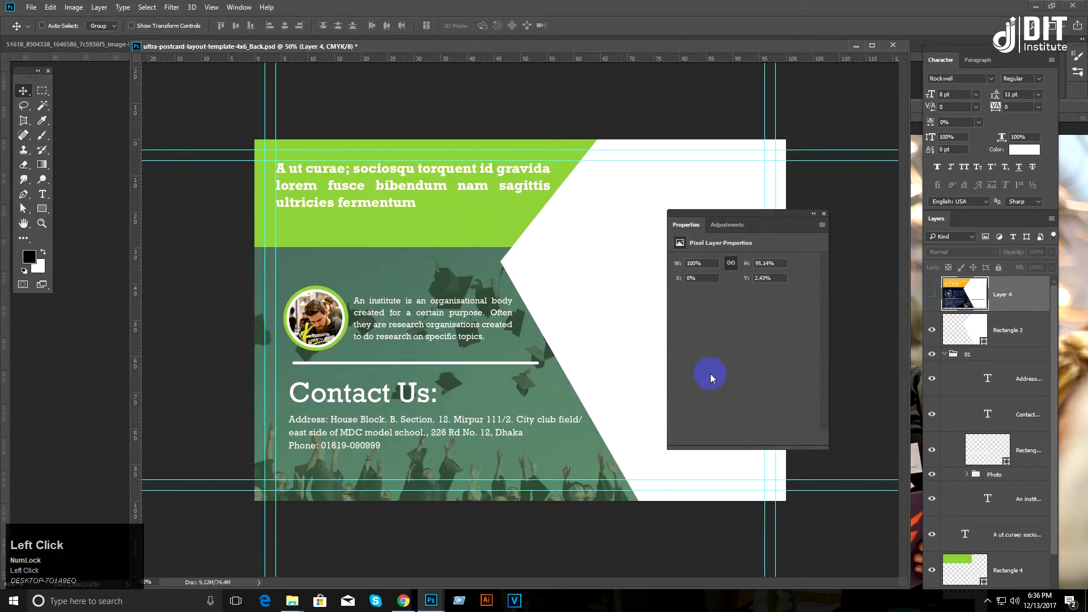
Step: Remove the space after the slash in the address text and set the whole contact block to Rockwell Bold
key(t)
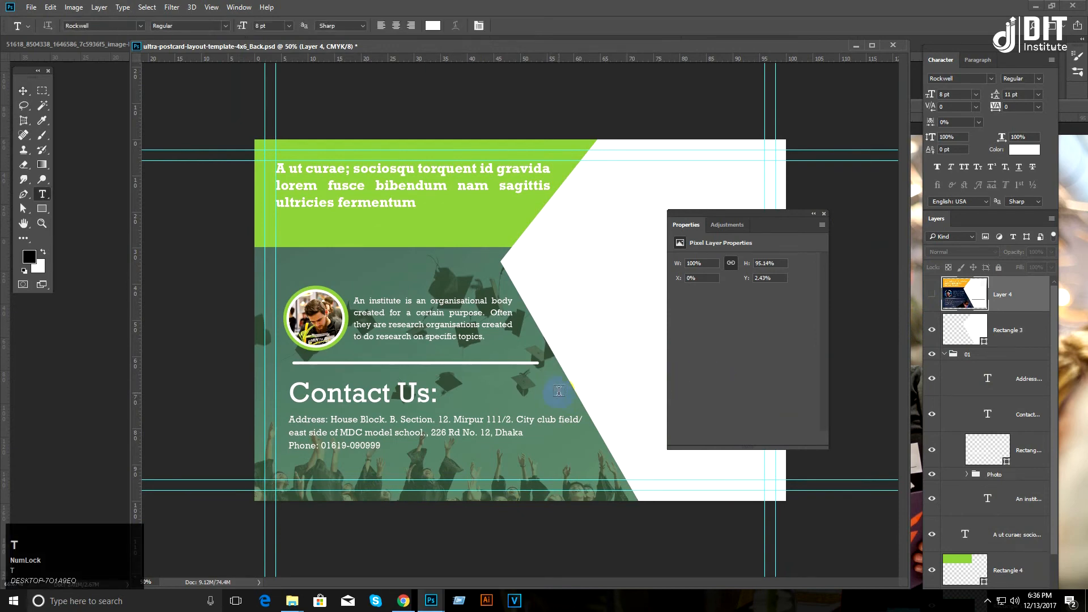
click(578, 424)
key(BackSpace)
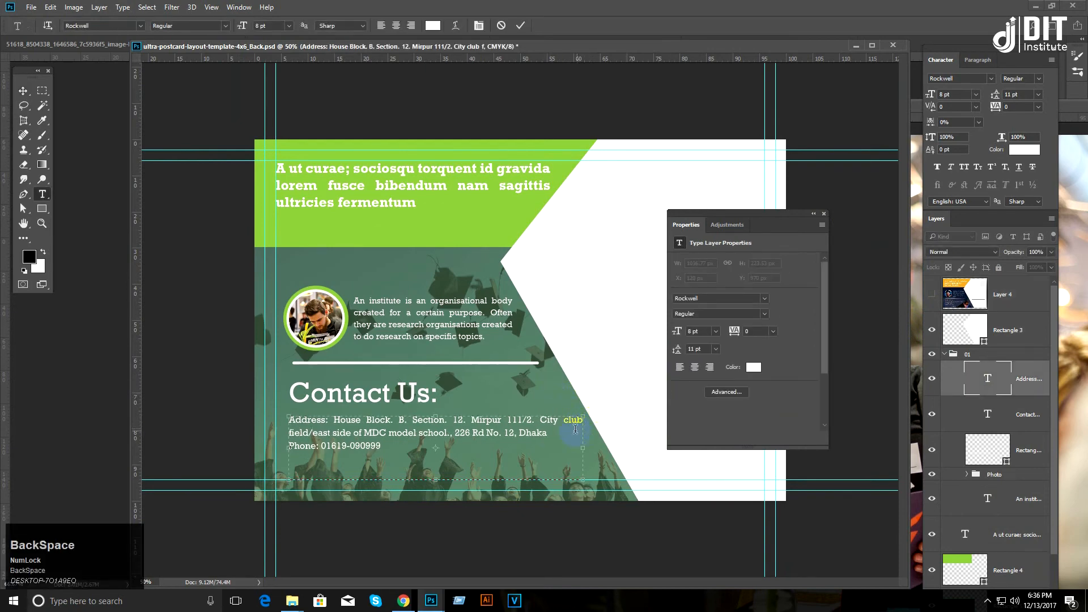
click(21, 94)
click(1038, 79)
click(1028, 108)
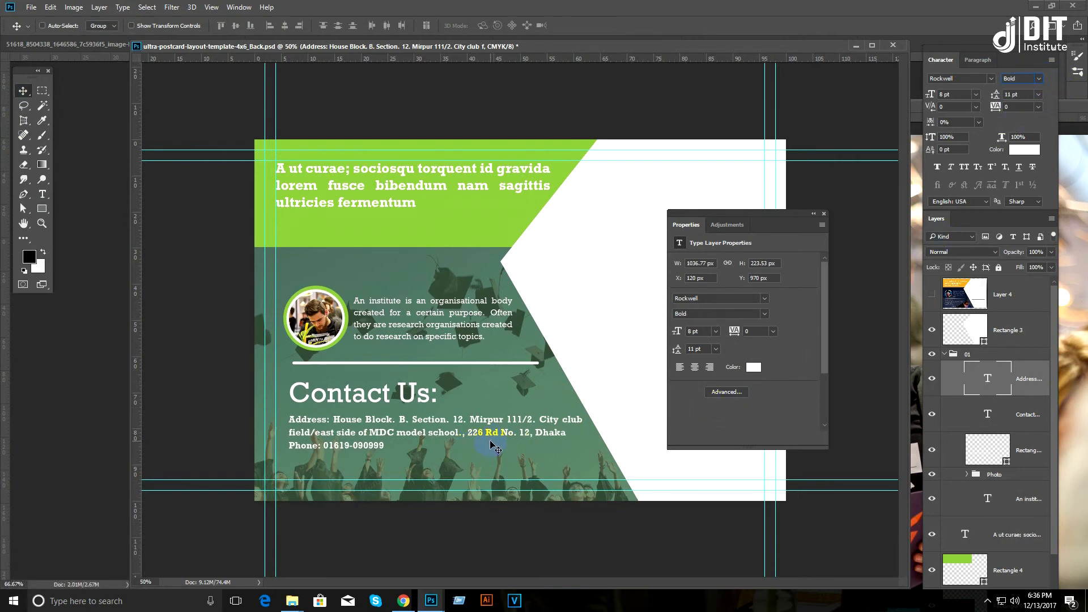
Step: Show the reference layer and draw a rectangle about 197 by 267 px over its stamp area, above Rectangle 3
click(932, 294)
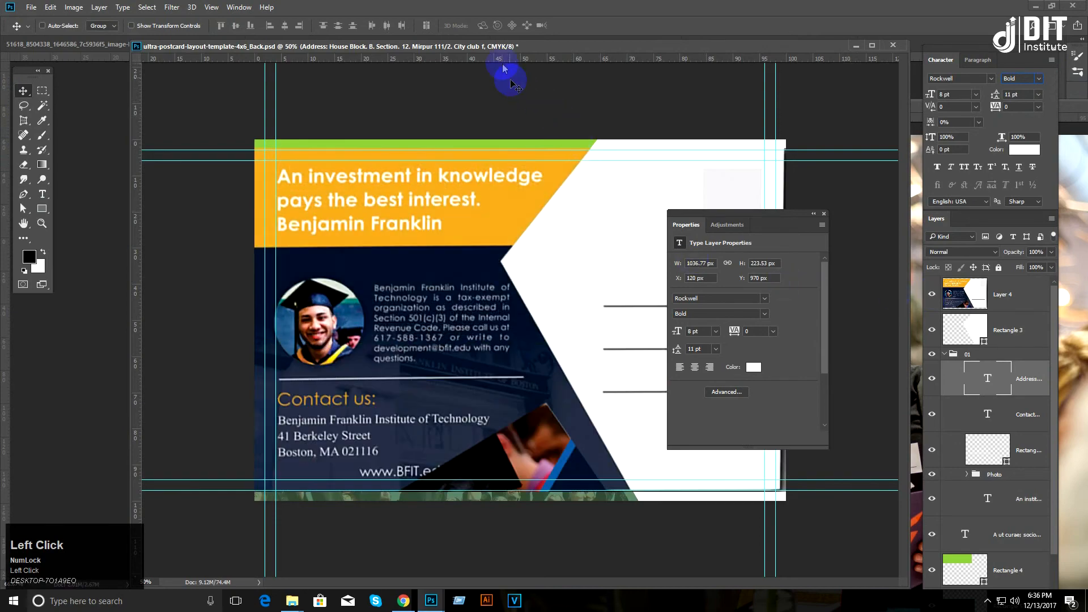
drag(510, 48, 310, 91)
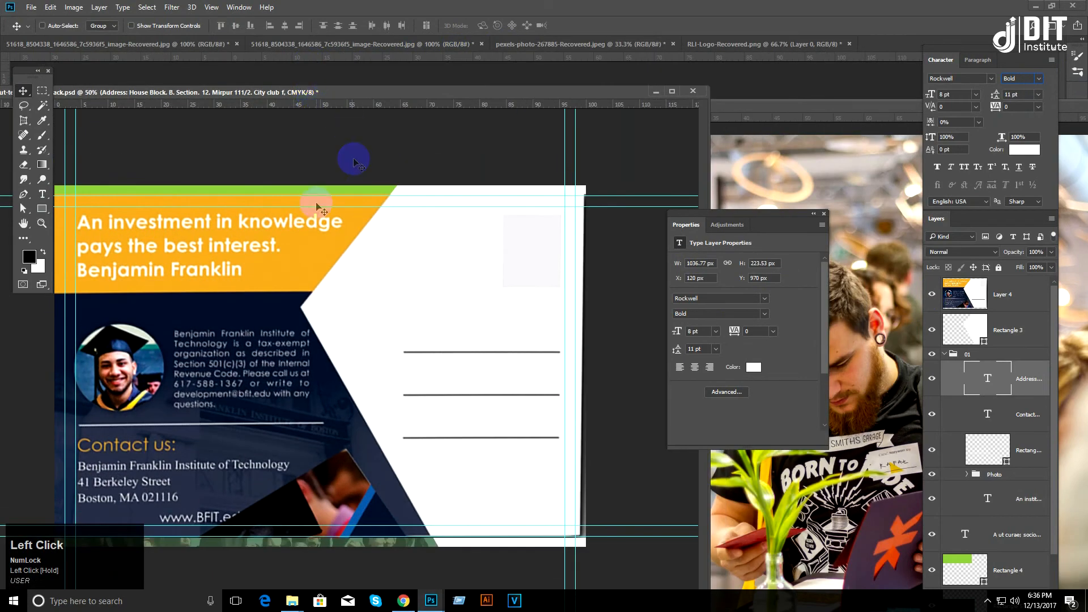
click(42, 211)
click(1010, 338)
drag(505, 214, 560, 289)
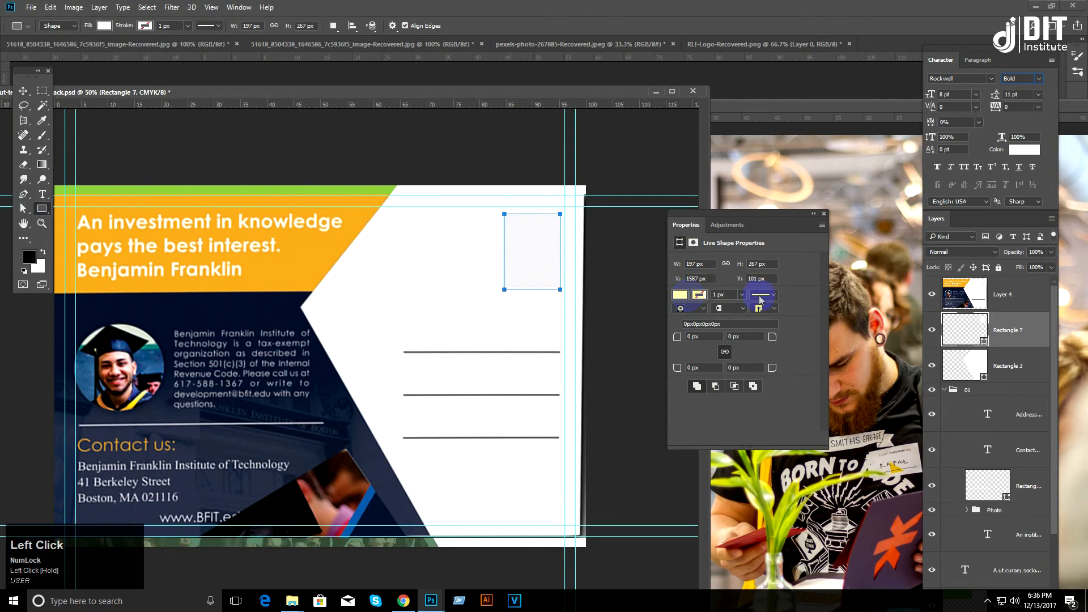
Step: Set the stamp rectangle's fill to light grey, RGB 230, 225, 225
double_click(964, 328)
click(527, 309)
click(786, 289)
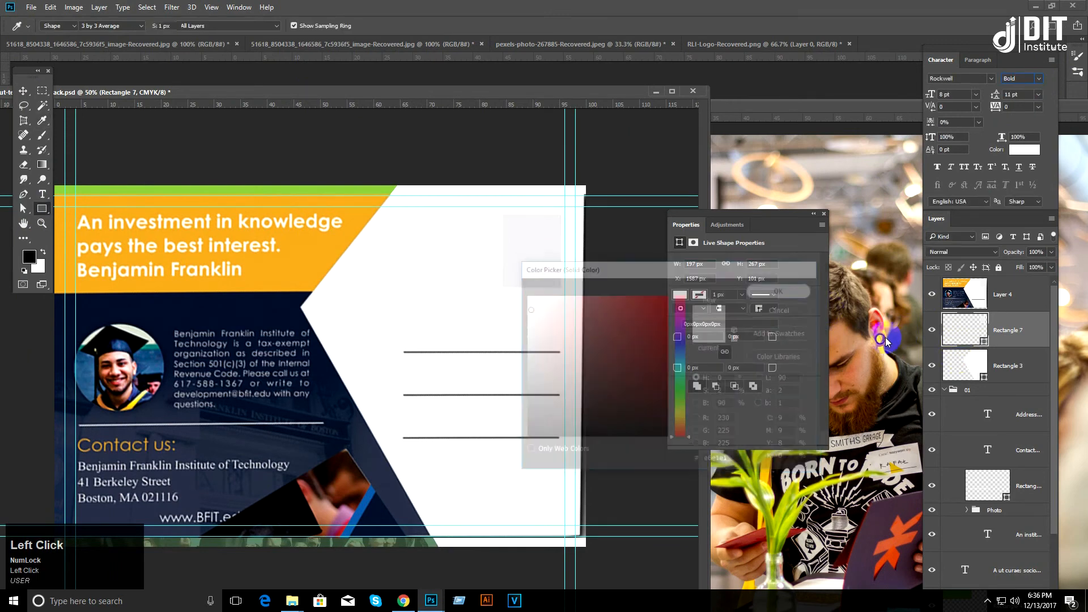
Step: Draw a thin rounded rectangle about 575 by 9 px over the reference's uppermost mailing address line
drag(39, 216, 85, 220)
drag(401, 352, 562, 352)
click(23, 90)
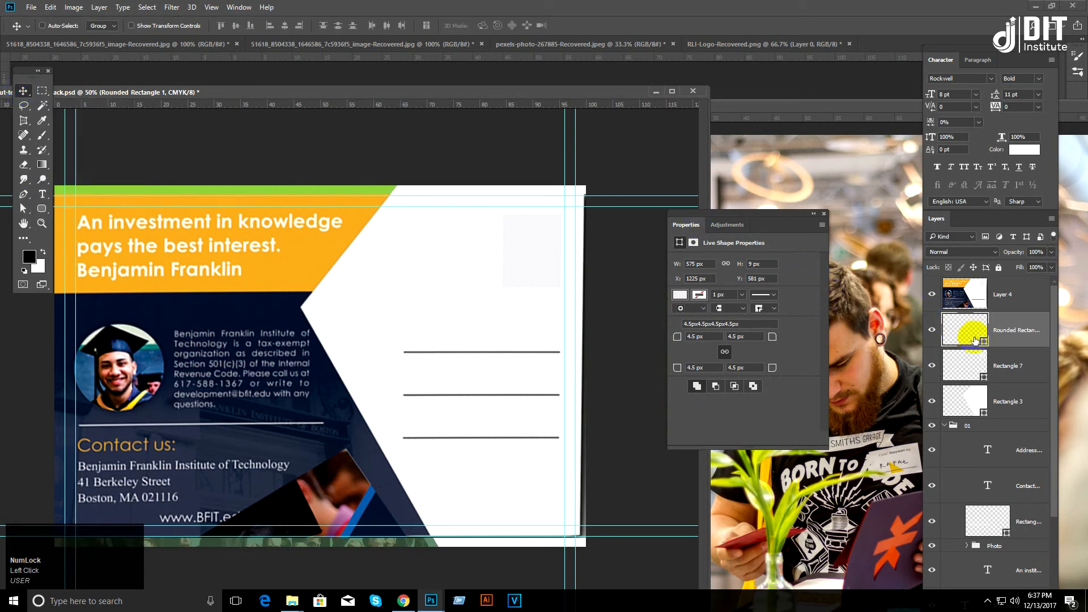
Step: Duplicate the rounded address line twice and shift the uppermost layer's copy down to Y 613 px
key(ctrl+j)
key(ctrl+j)
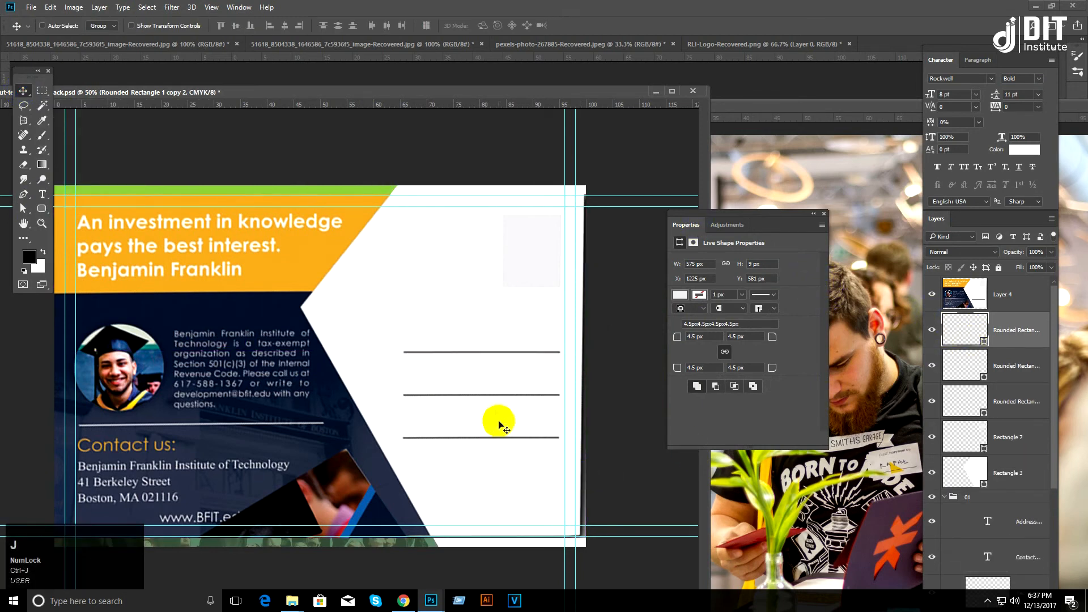
drag(495, 355, 493, 381)
key(ctrl+z)
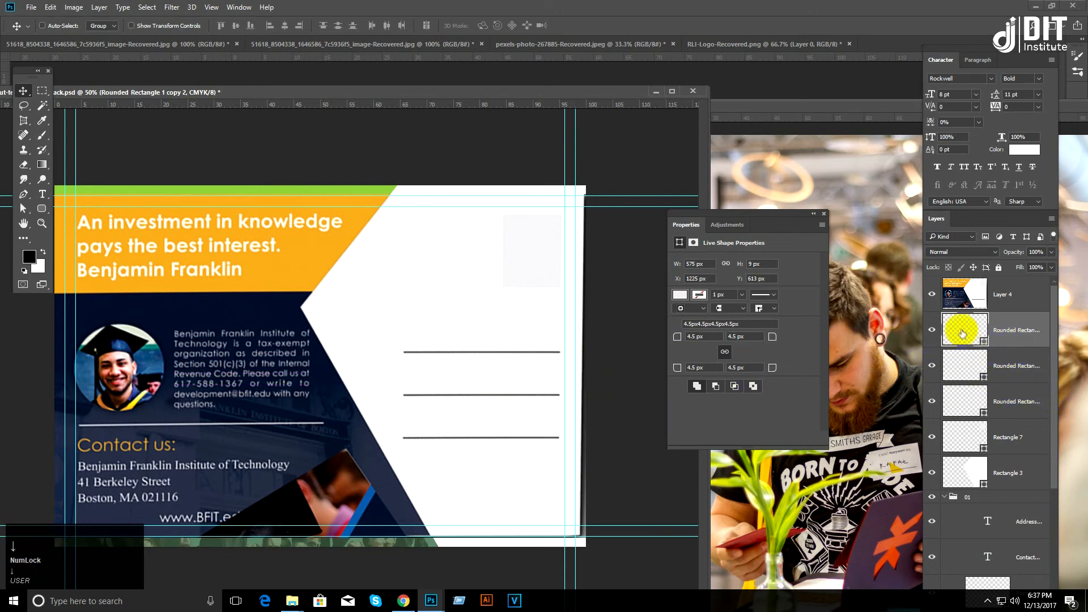
Step: Set the three address lines' fills to greys: a6a09f for copy 2, c9c7c7 for the first copy and c8c1c1 for the original
click(962, 330)
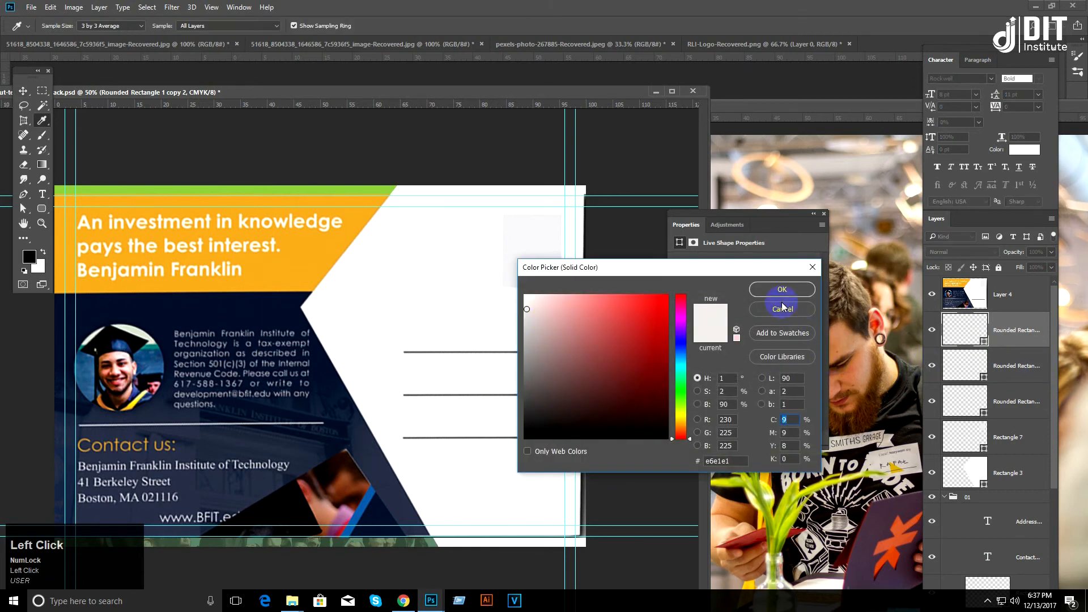
click(783, 306)
shift+click(1008, 403)
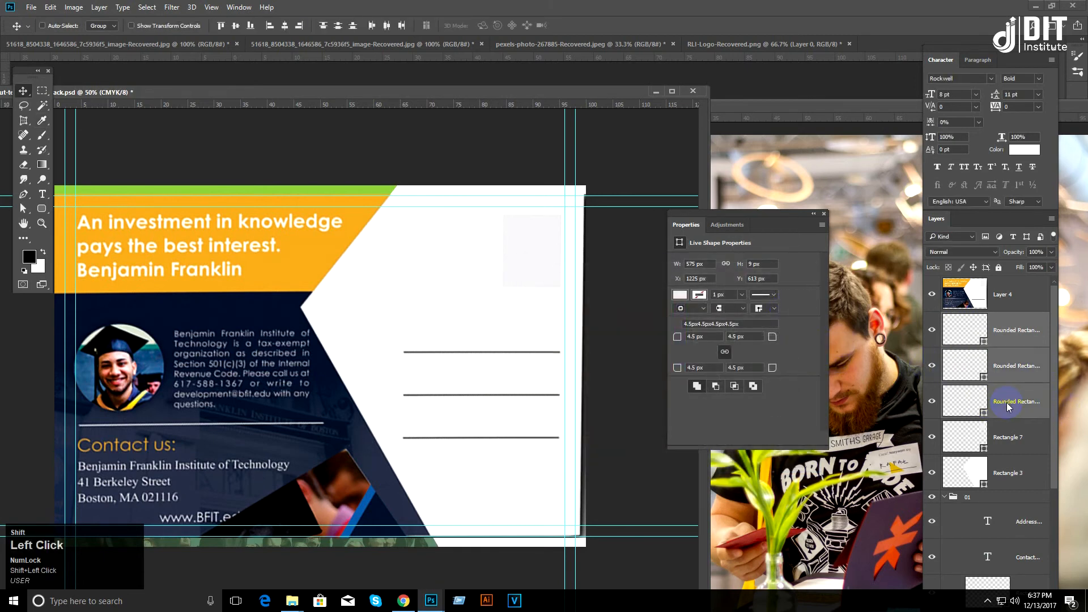
double_click(969, 326)
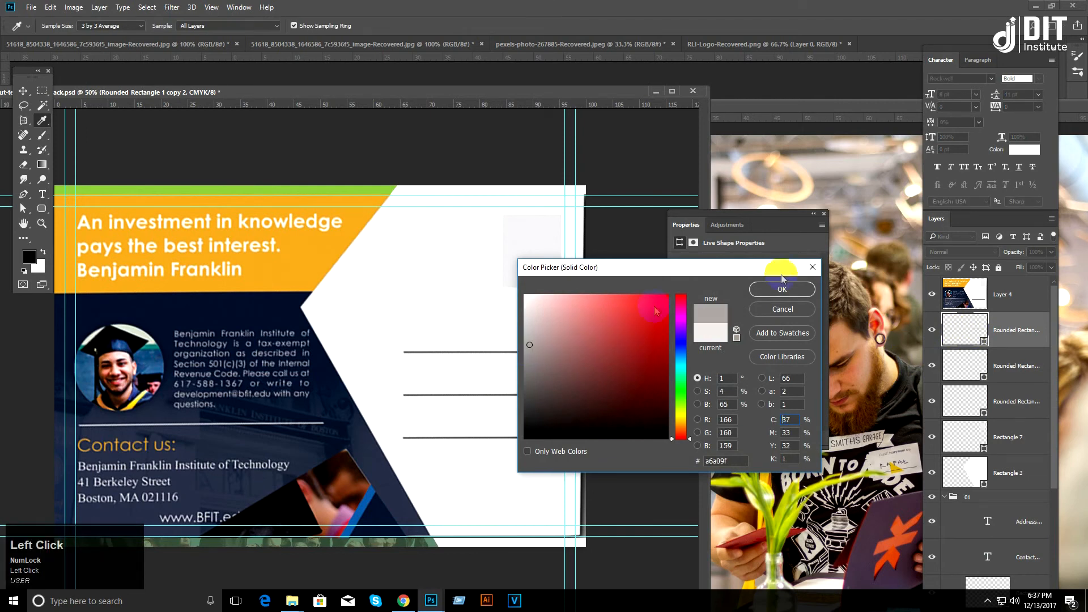
click(805, 289)
double_click(957, 365)
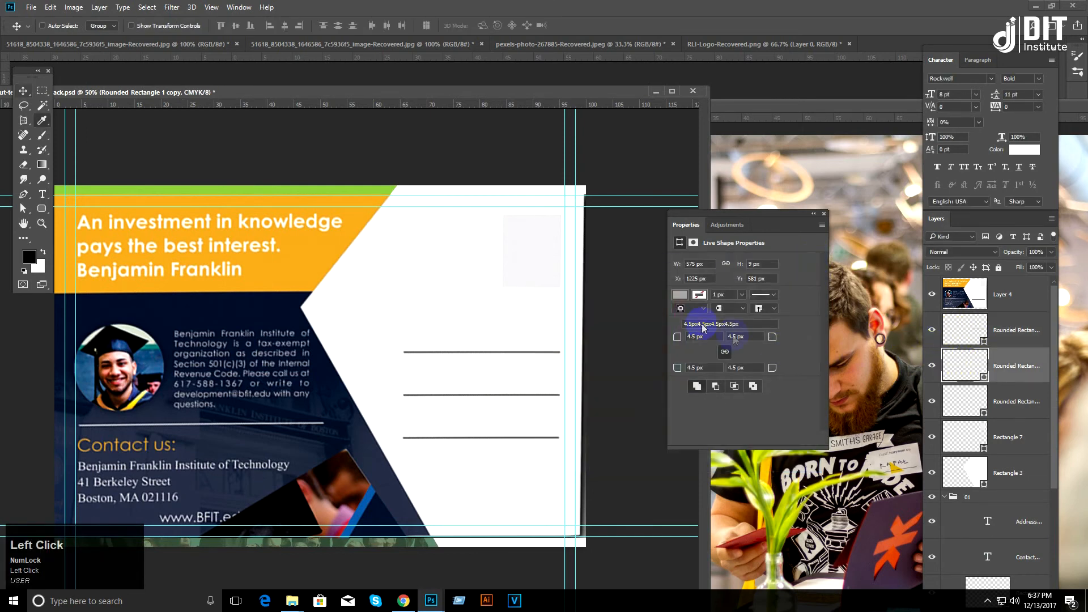
click(530, 328)
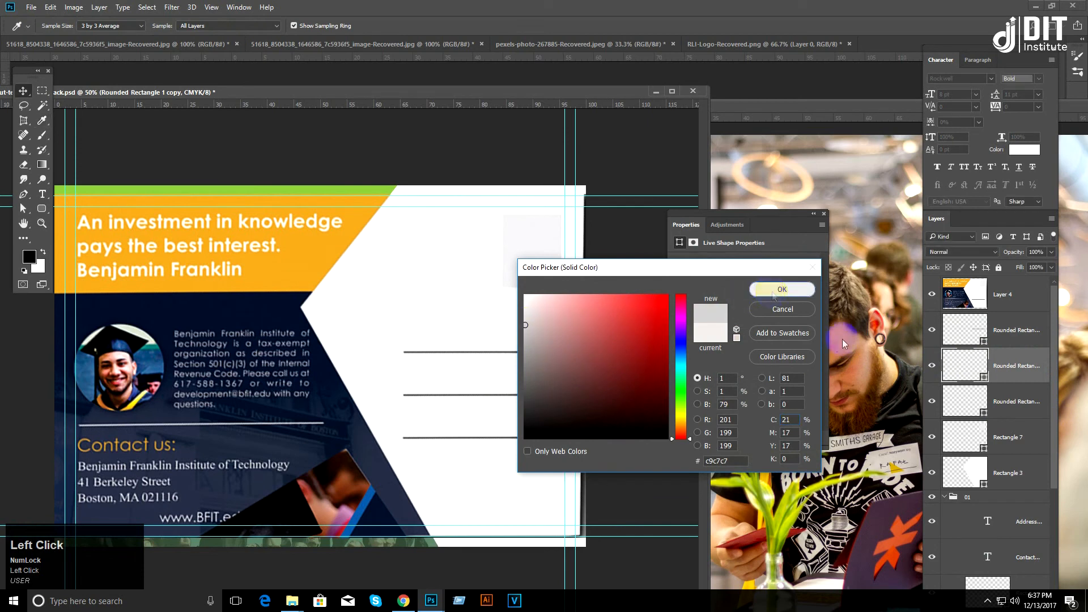
click(783, 289)
click(926, 402)
click(530, 326)
click(769, 289)
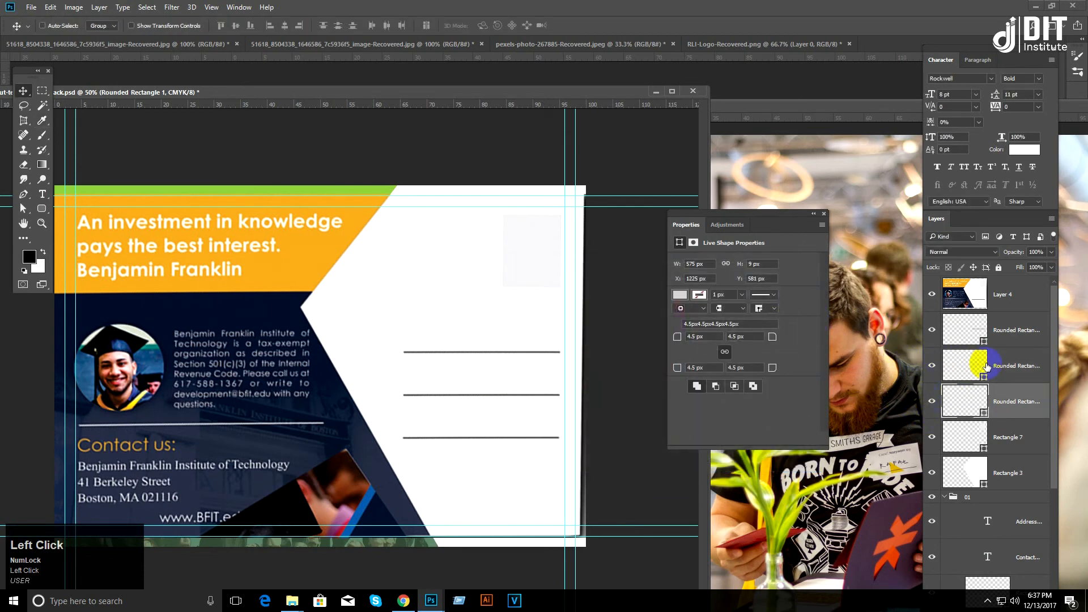
Step: Hide the reference layer and move the second copy of the address line down to Y 739 px
click(930, 293)
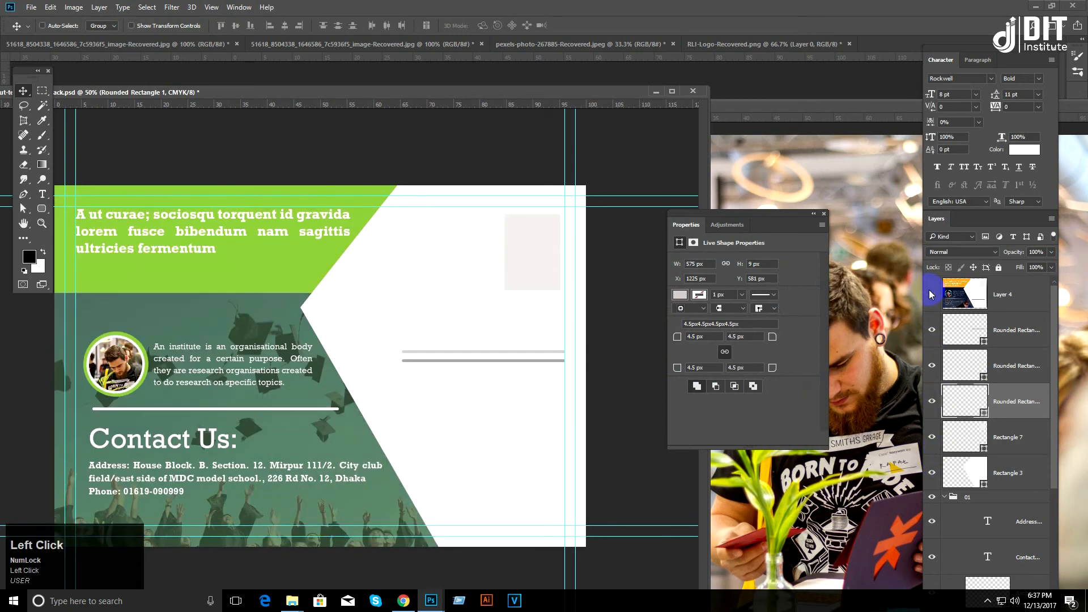
click(1005, 336)
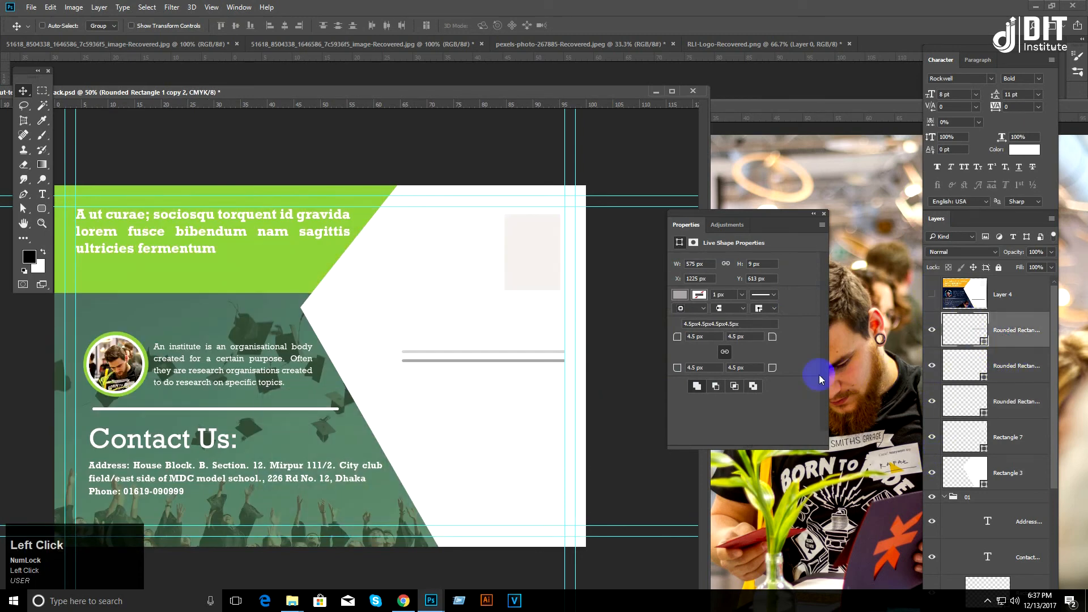
key(Down)
key(Down)
key(Down)
key(Down)
key(Down)
key(Down)
key(Down)
key(Down)
key(Down)
key(Down)
key(Down)
key(Down)
key(Down)
key(Down)
key(Down)
key(Down)
key(Down)
key(Down)
key(Down)
key(Down)
key(shift+Down)
key(shift+Down)
key(shift+Down)
key(shift+Down)
key(shift+Down)
key(shift+Down)
key(shift+Down)
key(shift+Down)
key(shift+Down)
key(shift+Down)
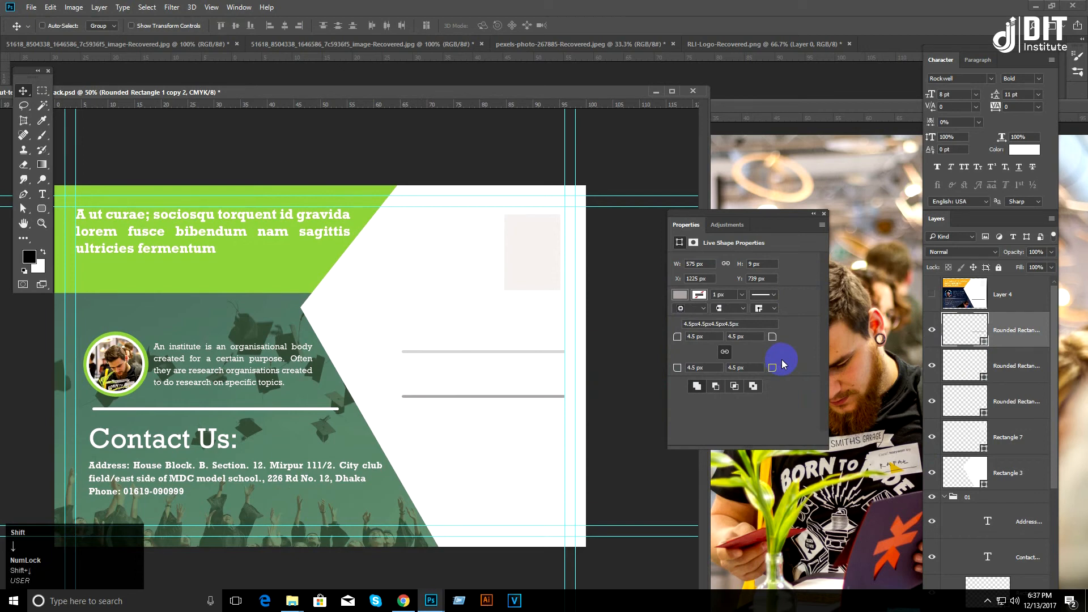
Step: Distribute the three address lines evenly by height and shift them together down to Y 593 px, comparing them with the reference
shift+click(1008, 412)
click(299, 26)
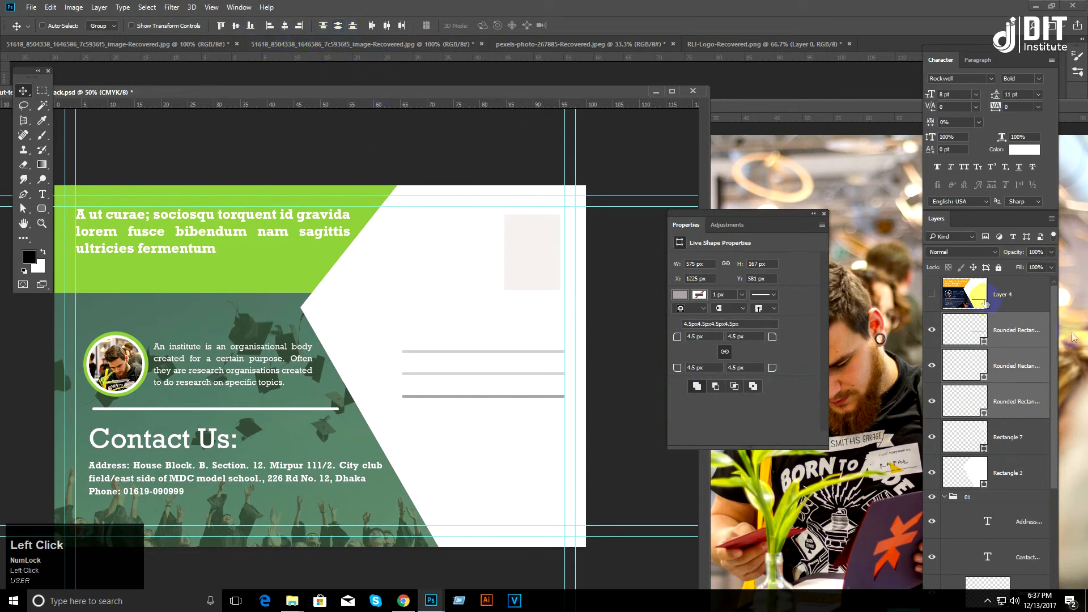
key(Down)
key(Down)
key(Down)
key(Down)
key(Down)
key(Down)
key(Down)
key(Down)
key(Down)
key(Down)
key(Down)
key(Down)
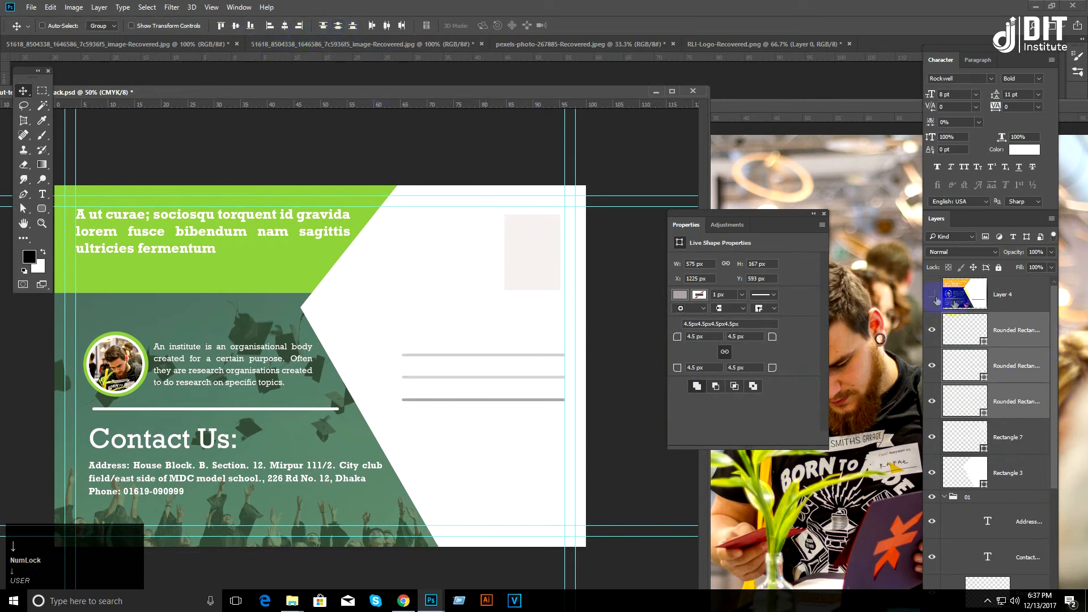
click(931, 293)
click(931, 293)
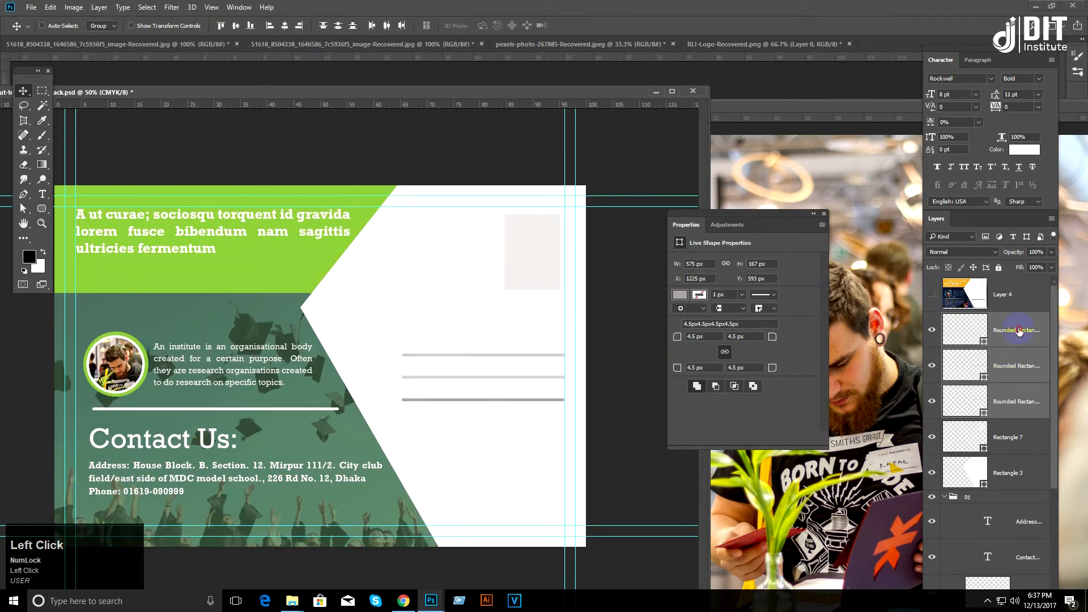
Step: Move only the lowest address line further down to about Y 819 px
click(1014, 330)
key(Down)
key(Down)
key(Down)
key(Down)
key(Down)
key(Down)
key(Down)
key(Down)
key(Down)
key(Down)
key(Down)
key(Down)
key(Down)
key(Down)
key(Down)
key(Down)
key(Down)
key(Down)
key(Down)
key(Down)
key(Down)
key(Down)
key(Down)
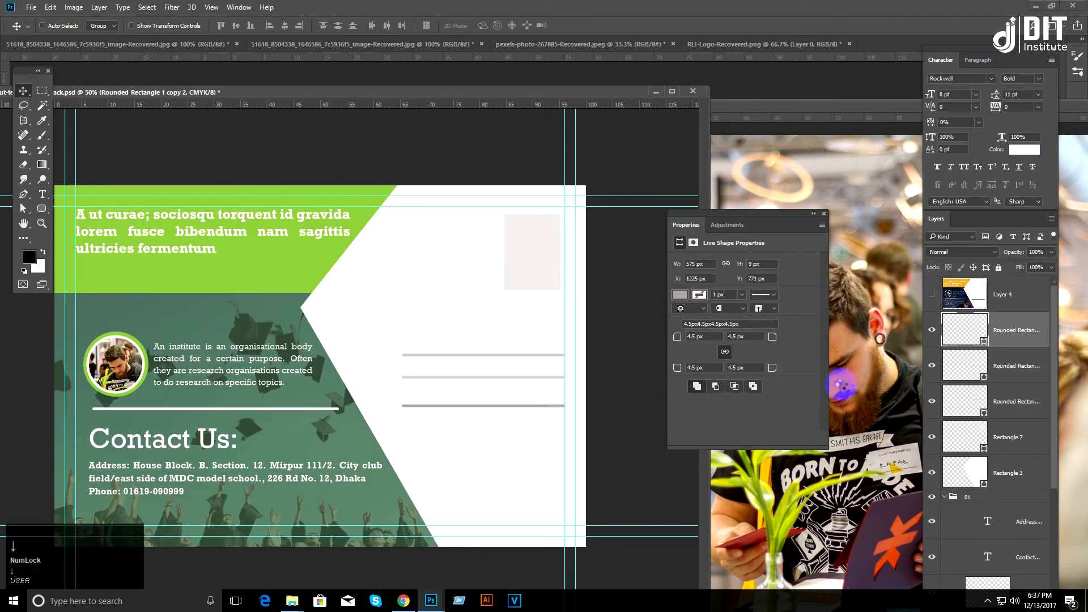
key(Down)
key(Down)
key(Down)
key(Down)
key(Down)
key(Down)
key(Down)
key(Down)
key(Down)
key(Down)
key(Down)
key(Down)
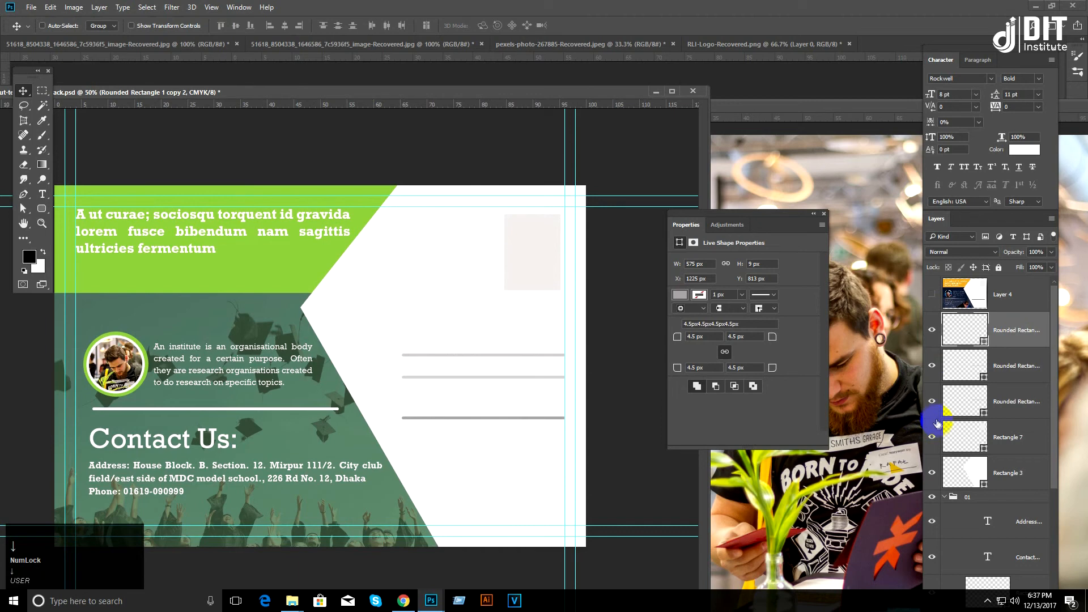
Step: Set all three address lines' fill to dark grey 6a6464 and distribute the lines evenly by vertical centers
double_click(966, 324)
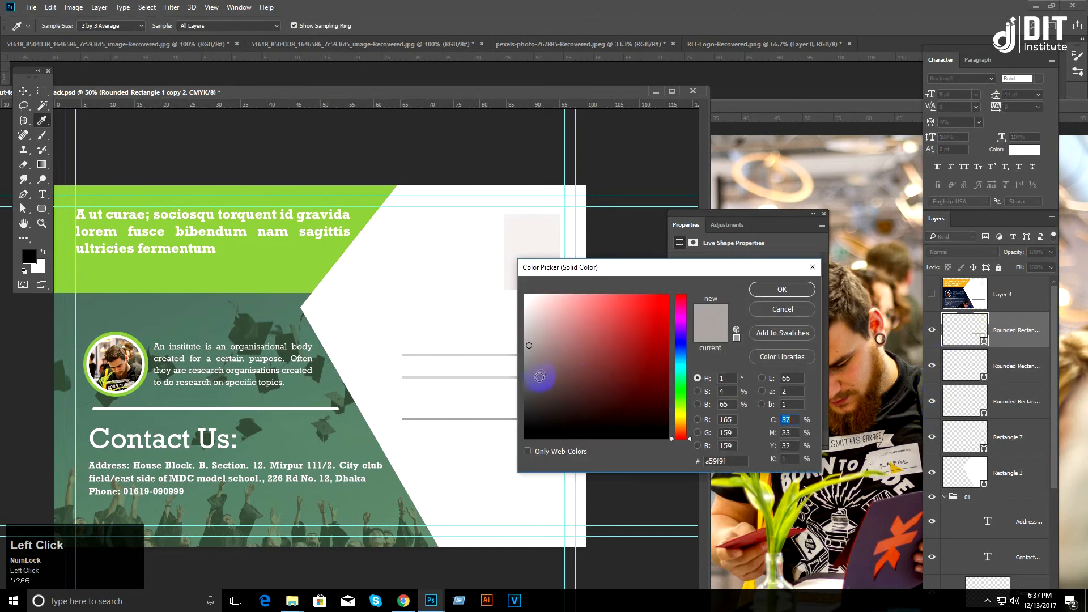
click(532, 379)
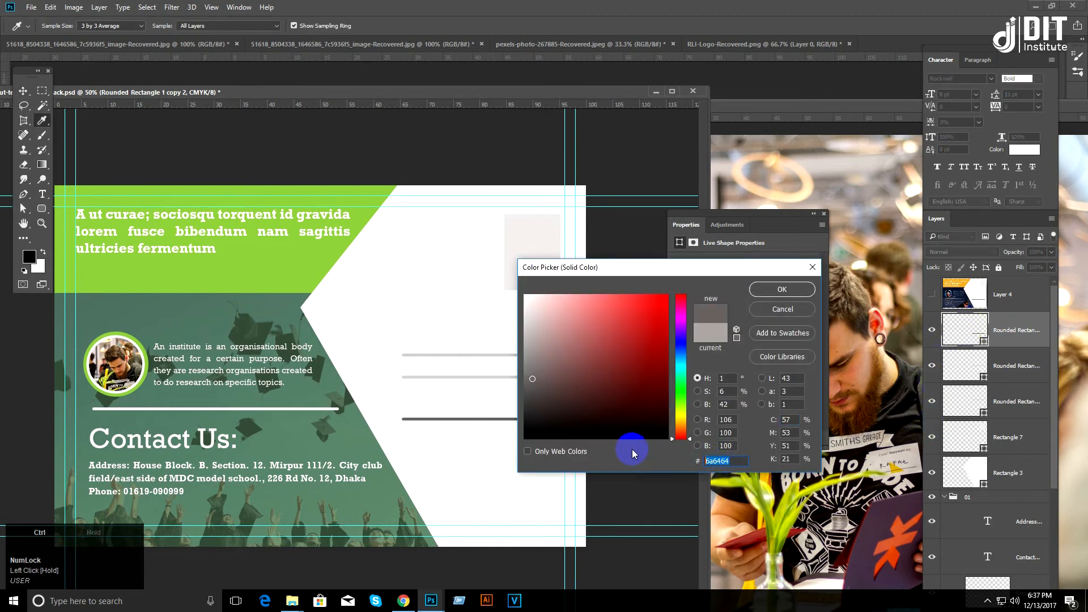
click(781, 290)
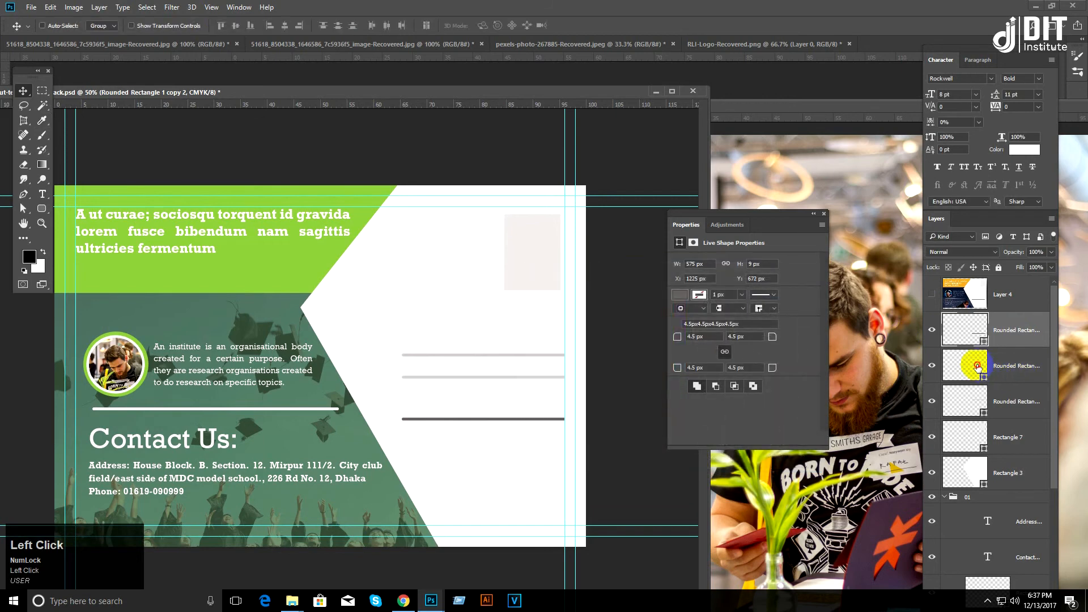
double_click(972, 364)
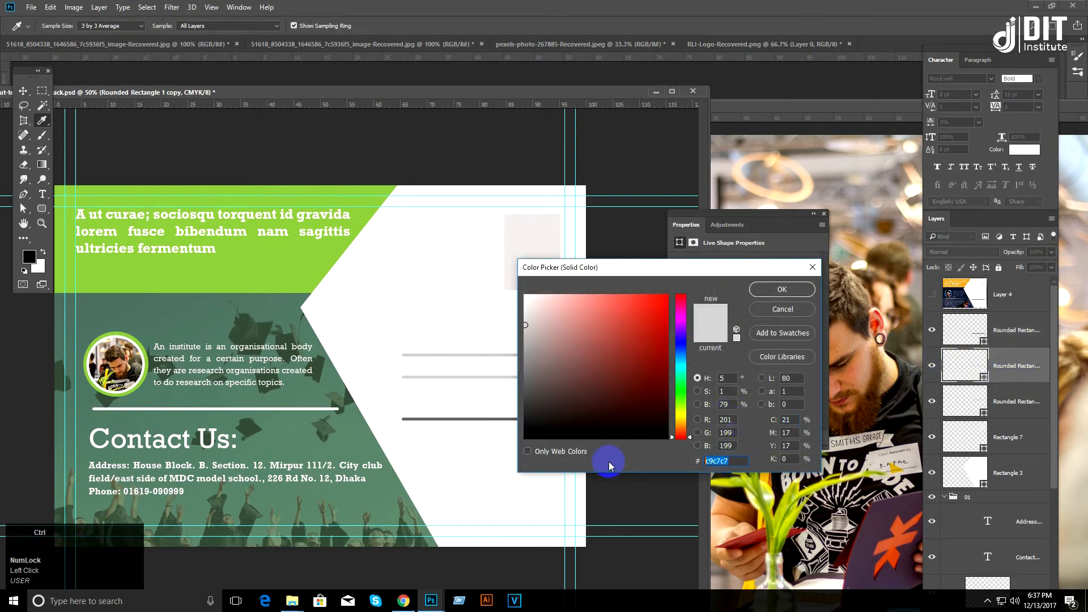
text(6a6464)
click(783, 289)
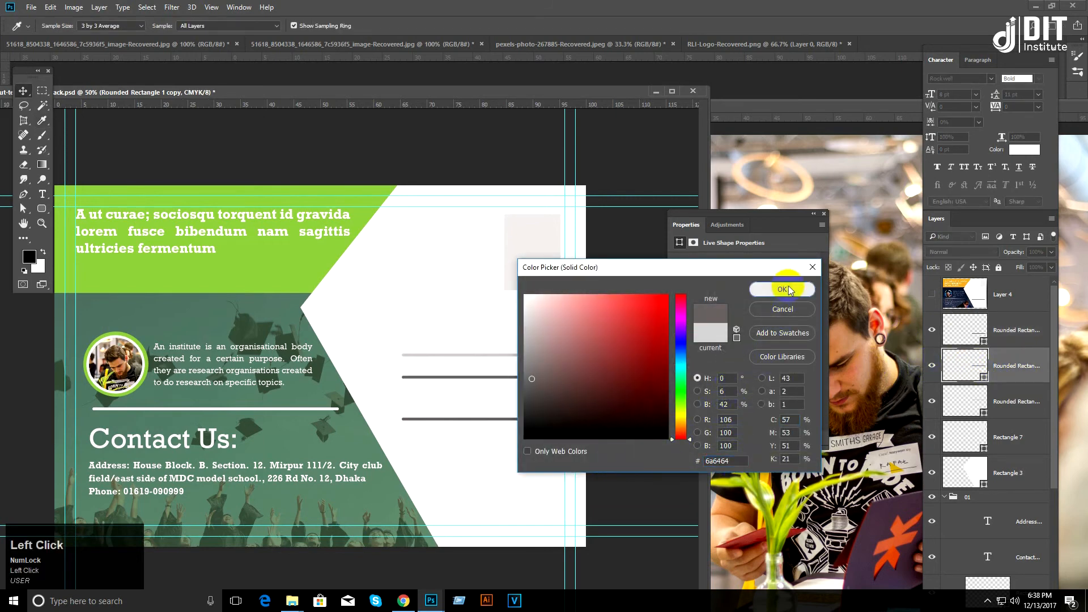
click(963, 402)
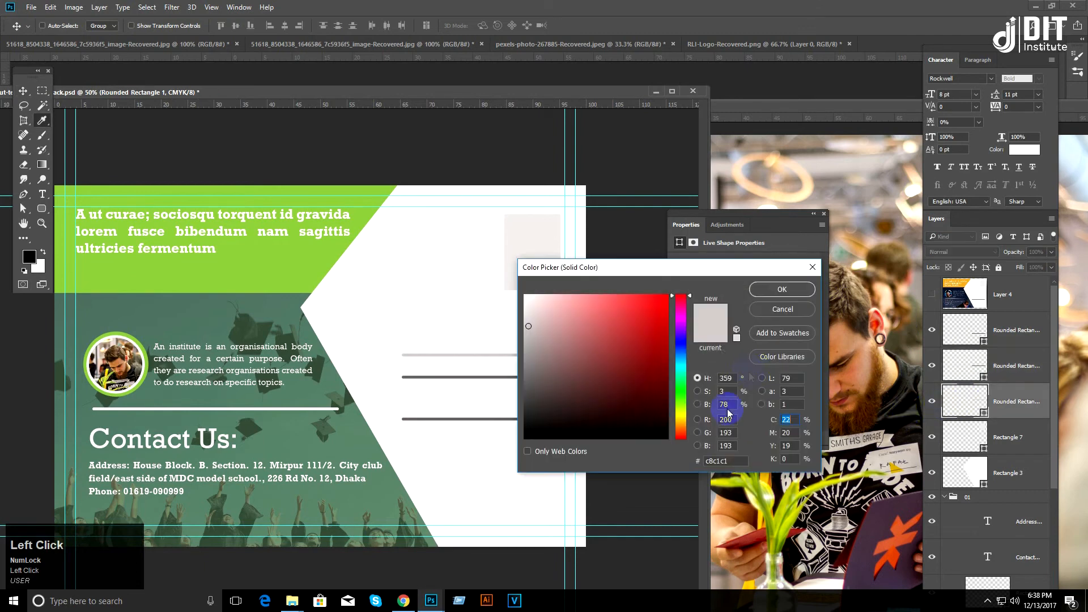
text(6a6464)
click(782, 290)
shift+click(992, 346)
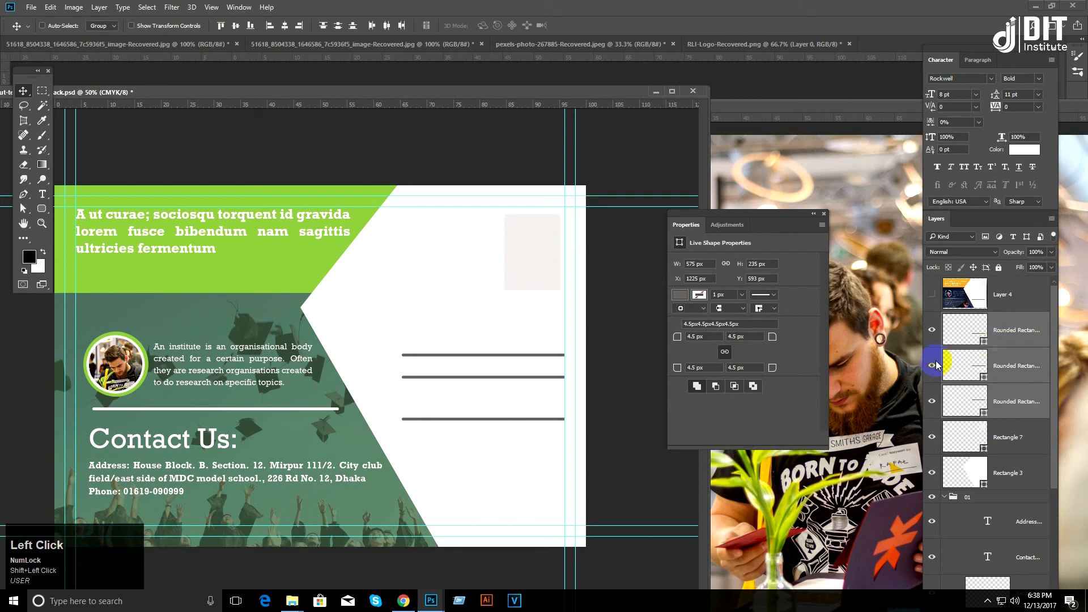
click(338, 26)
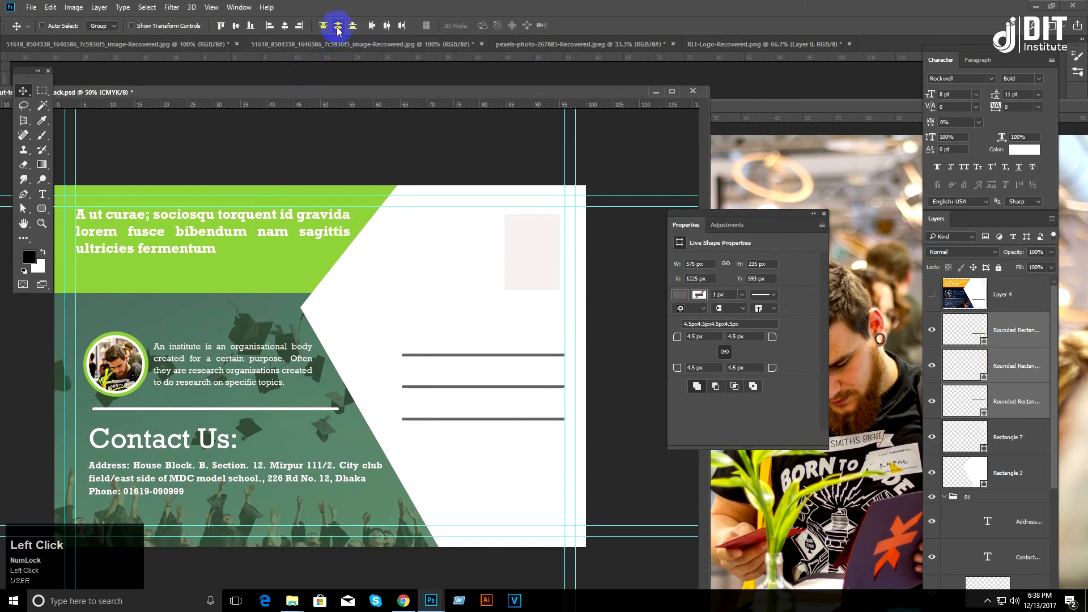
Step: Resize the stamp rectangle, Rectangle 7, to 228 px high at Y 116 px, keeping its width
right_click(527, 248)
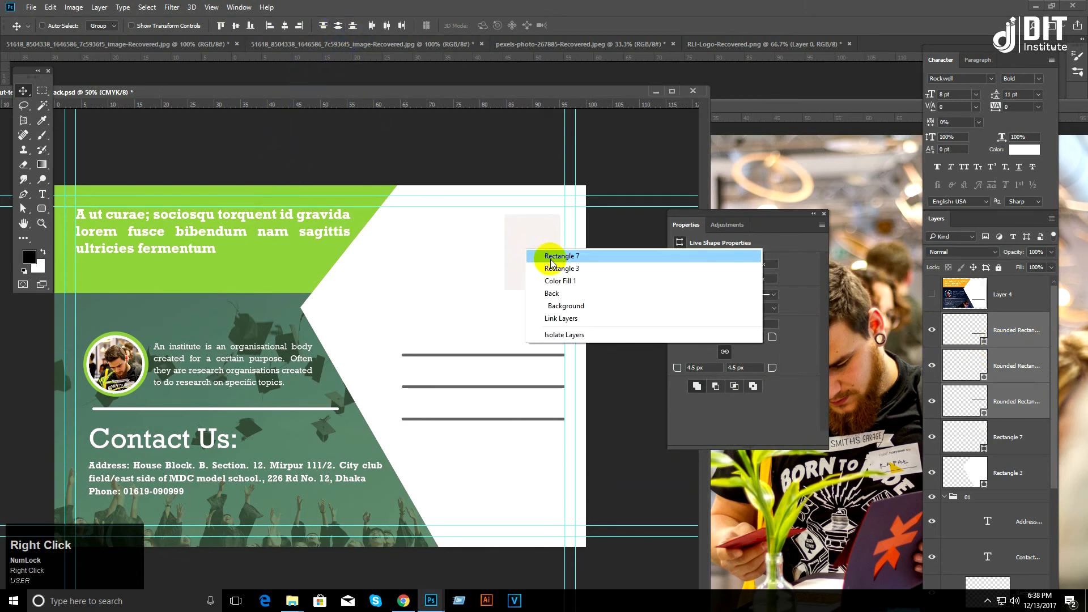
click(550, 258)
key(ctrl+t)
drag(532, 214, 529, 226)
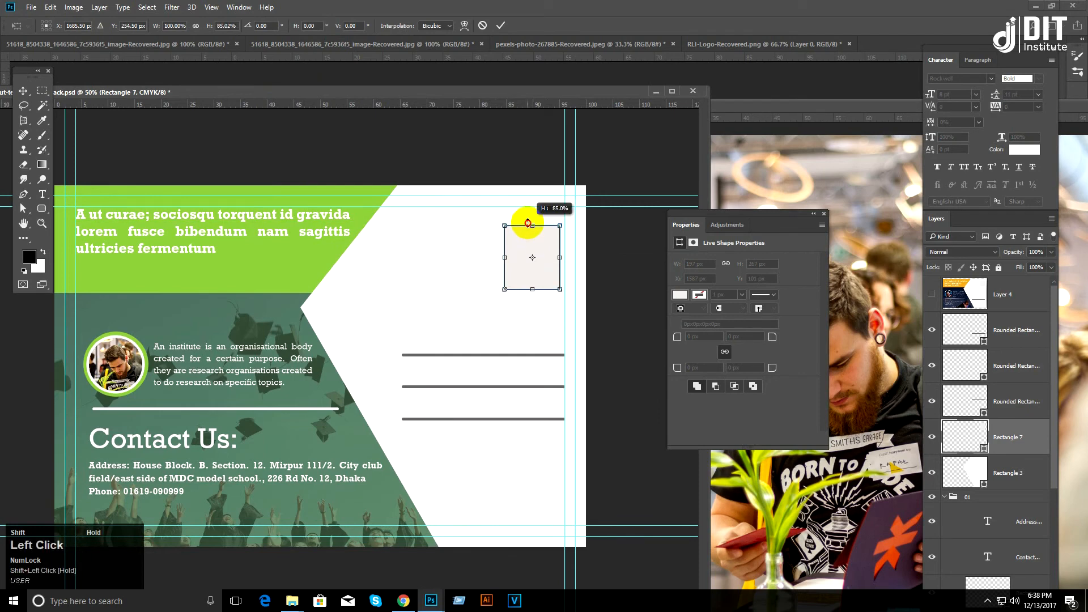
drag(527, 286, 529, 286)
key(Up)
key(Up)
drag(531, 227, 529, 218)
key(Return)
Step: Raise the Fill of the dark green overlay, Rectangle 5, to 85%
key(ctrl+minus)
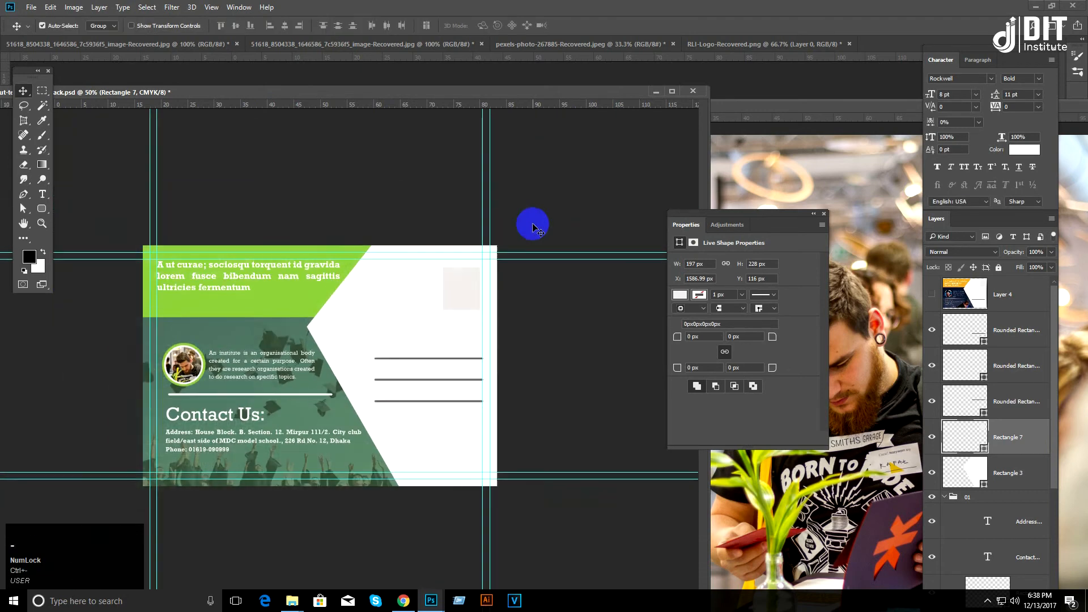
right_click(375, 477)
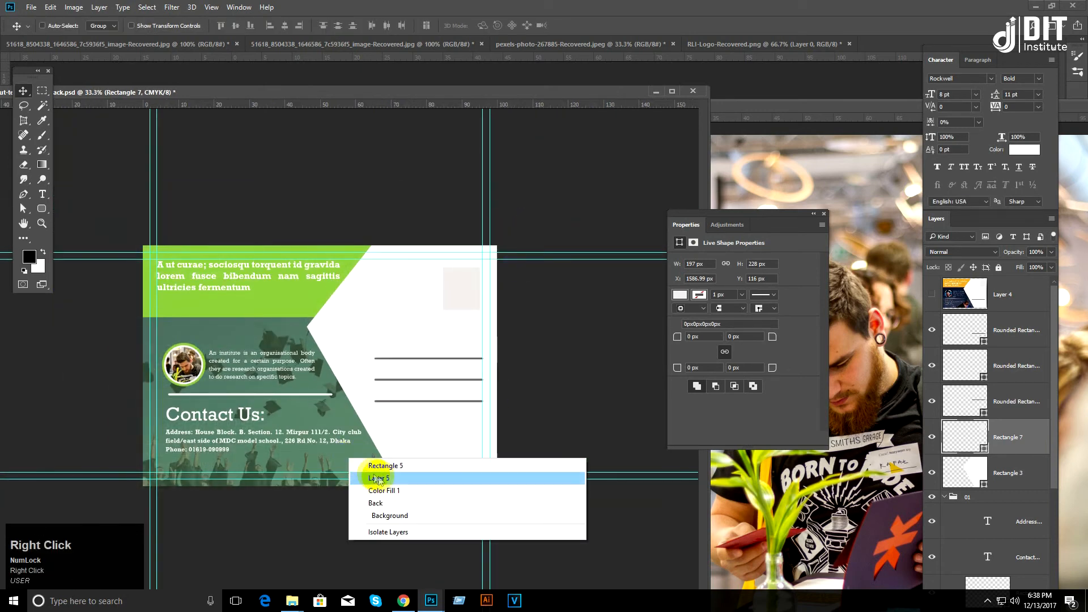
click(385, 466)
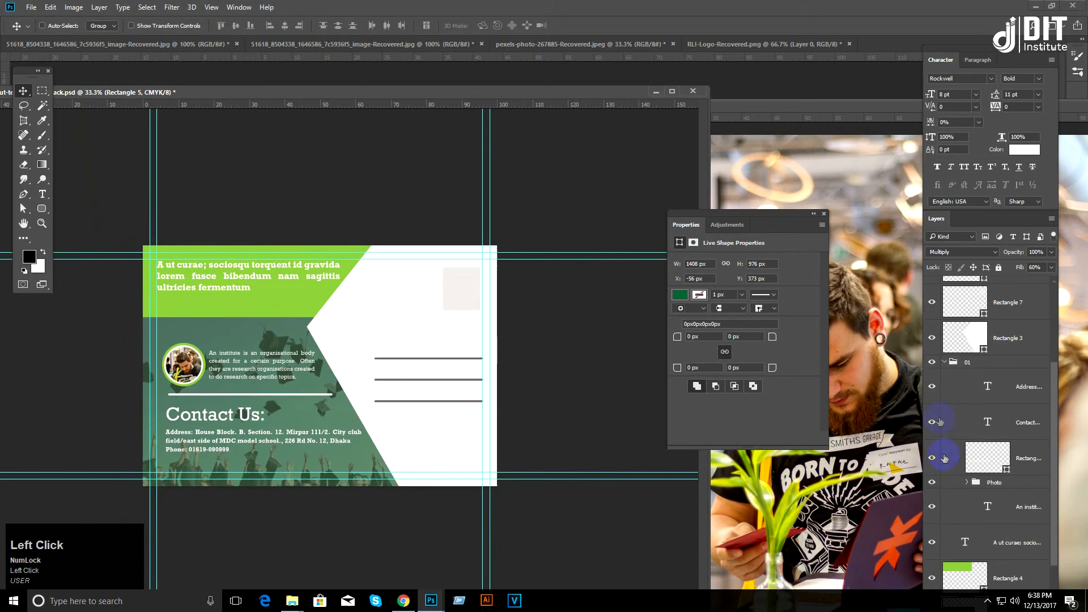
scroll(1006, 491, down, 2)
click(1052, 267)
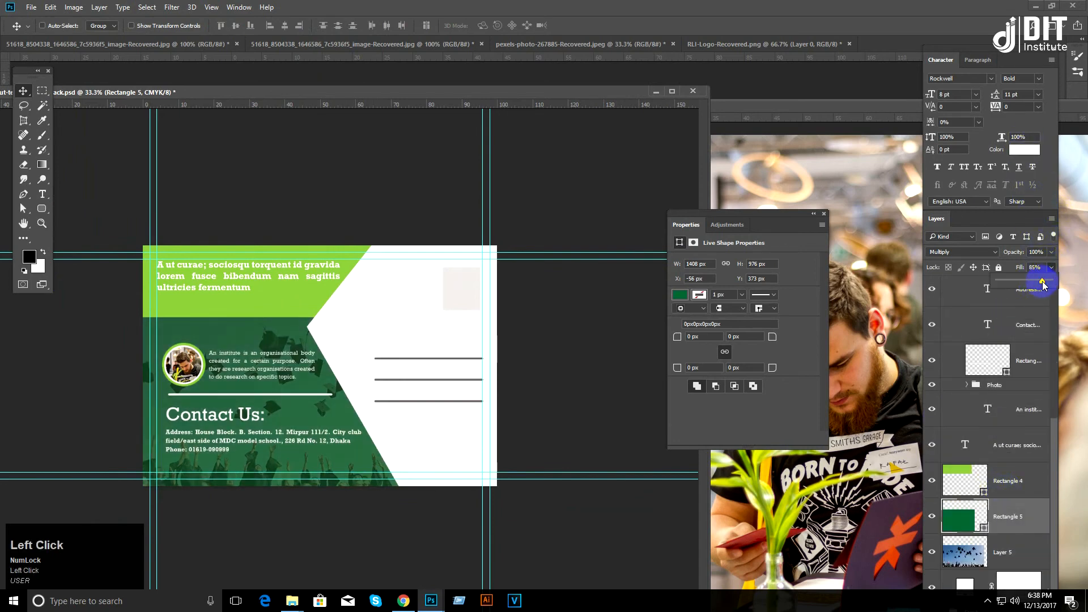
click(402, 234)
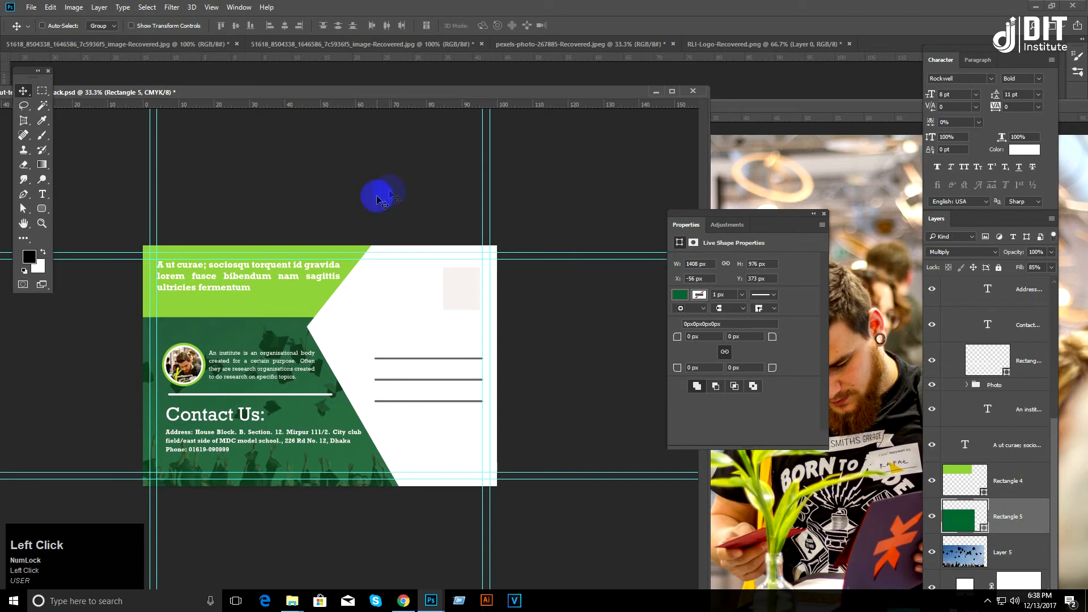
Step: Nudge the headline text in the light green band down slightly, to Y 86 px
right_click(284, 279)
click(306, 280)
key(Down)
key(Down)
key(Down)
key(Down)
key(Down)
key(Down)
key(Down)
key(Down)
key(Down)
Step: Save the postcard over the existing ultra-postcard-layout-template-4x6_Back.psd in the Psd Source folder
click(602, 219)
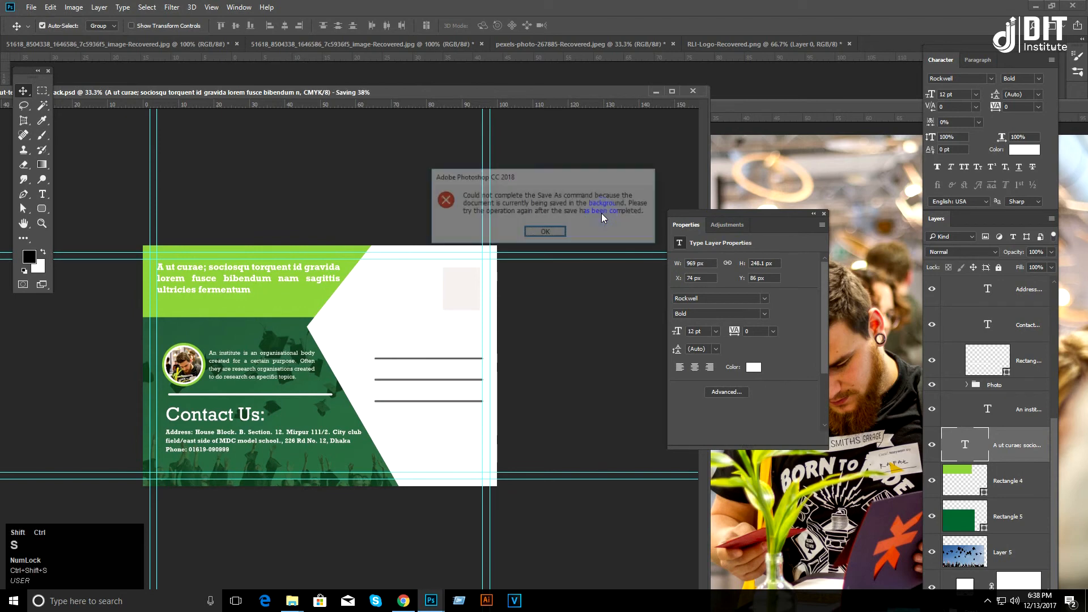
click(600, 228)
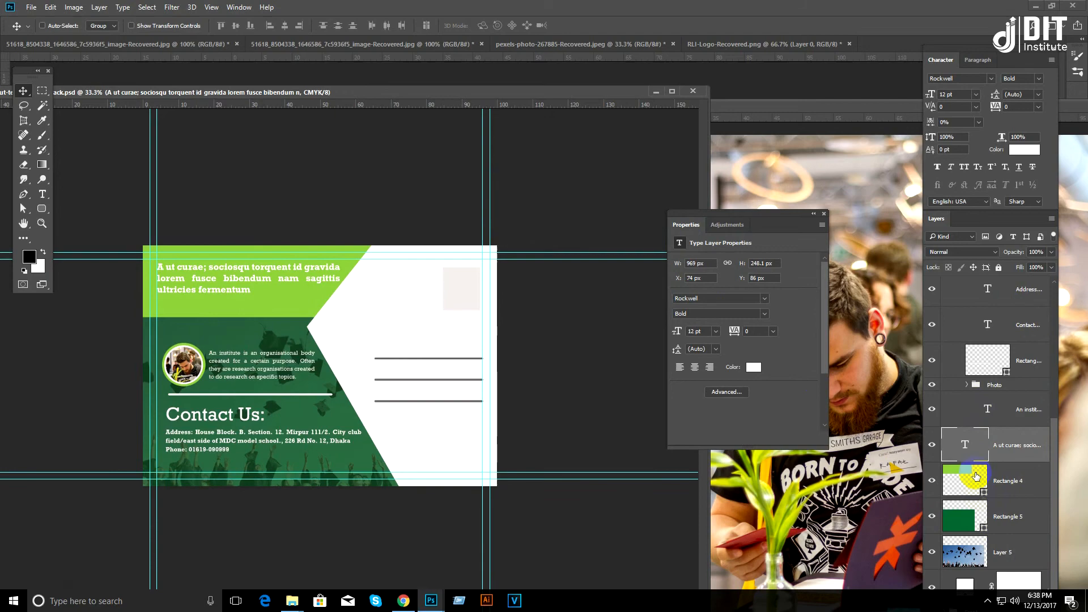
key(ctrl+shift+s)
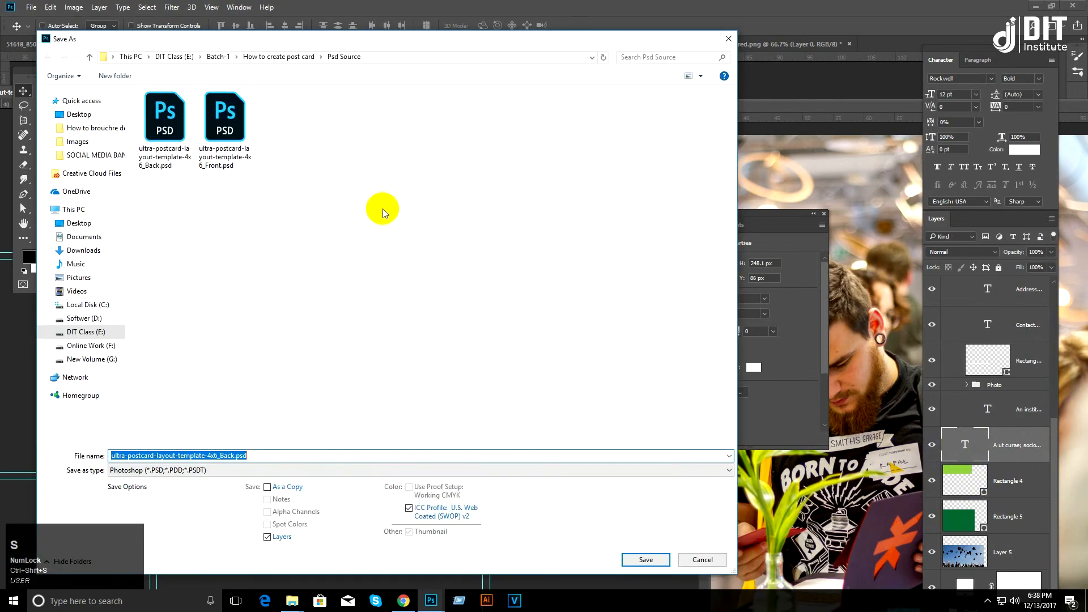
click(645, 560)
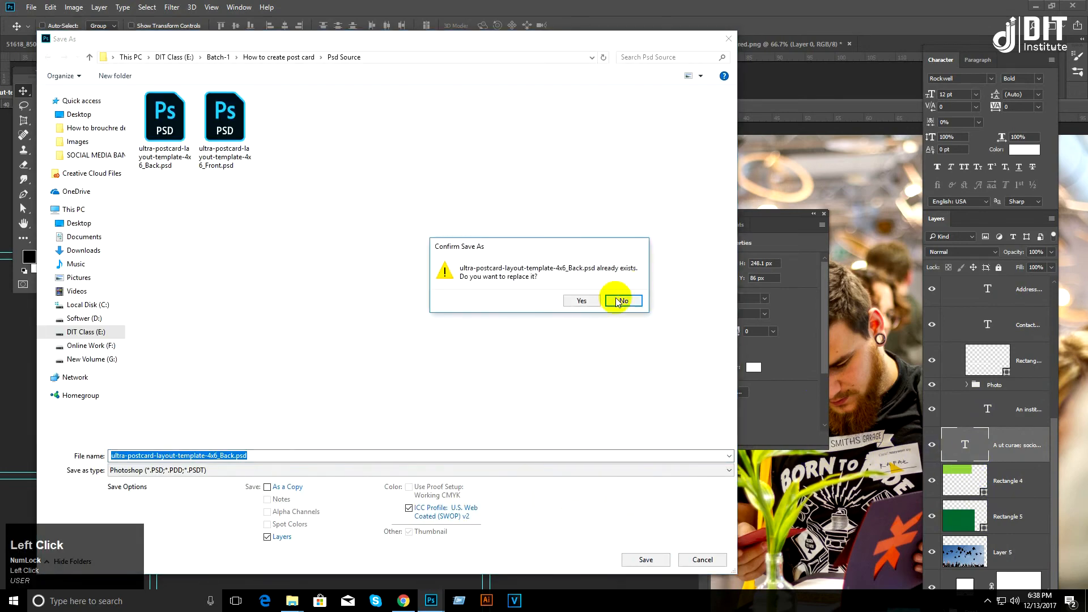
click(582, 302)
key(Return)
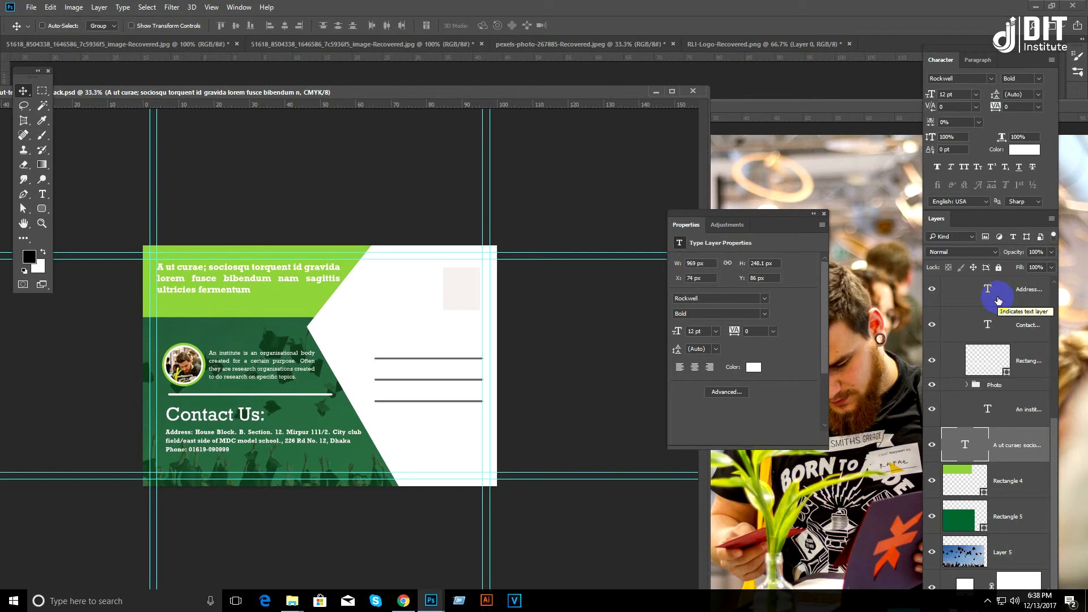
Step: Delete the hidden reference layout layer, Layer 4, from the top of the layer stack
scroll(999, 300, up, 5)
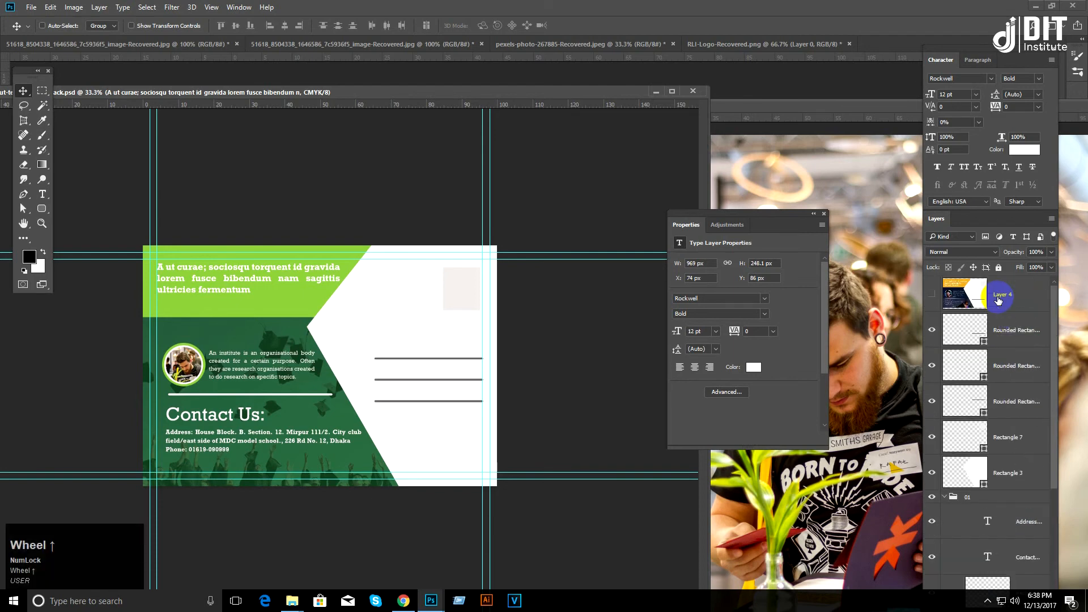
click(996, 326)
click(1004, 302)
key(Delete)
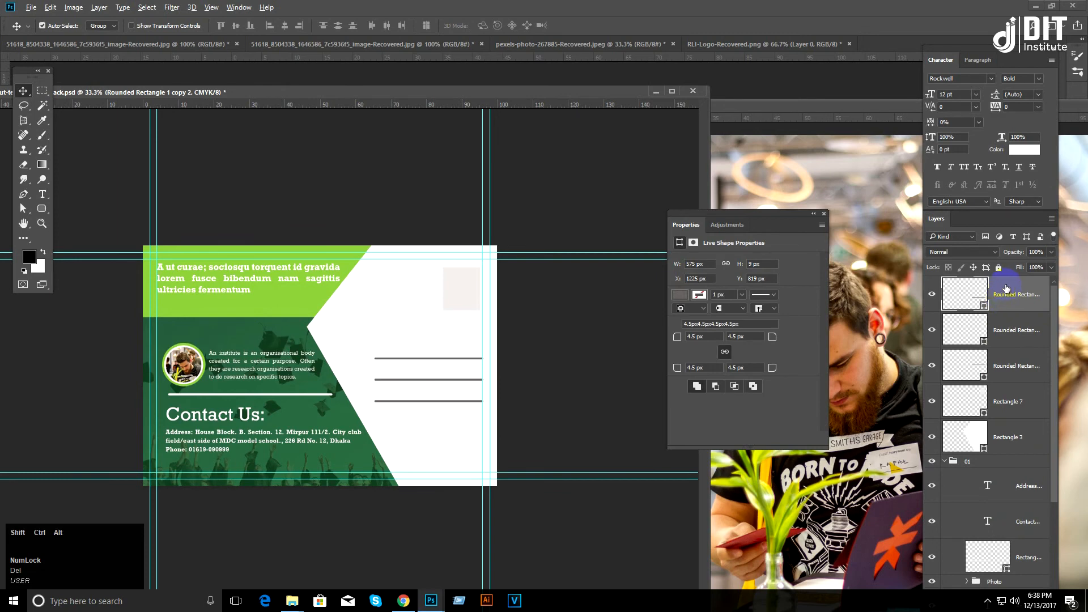
Step: Stamp all visible layers into a new top layer and copy its area inside the outer trim guides
key(ctrl+shift+alt+e)
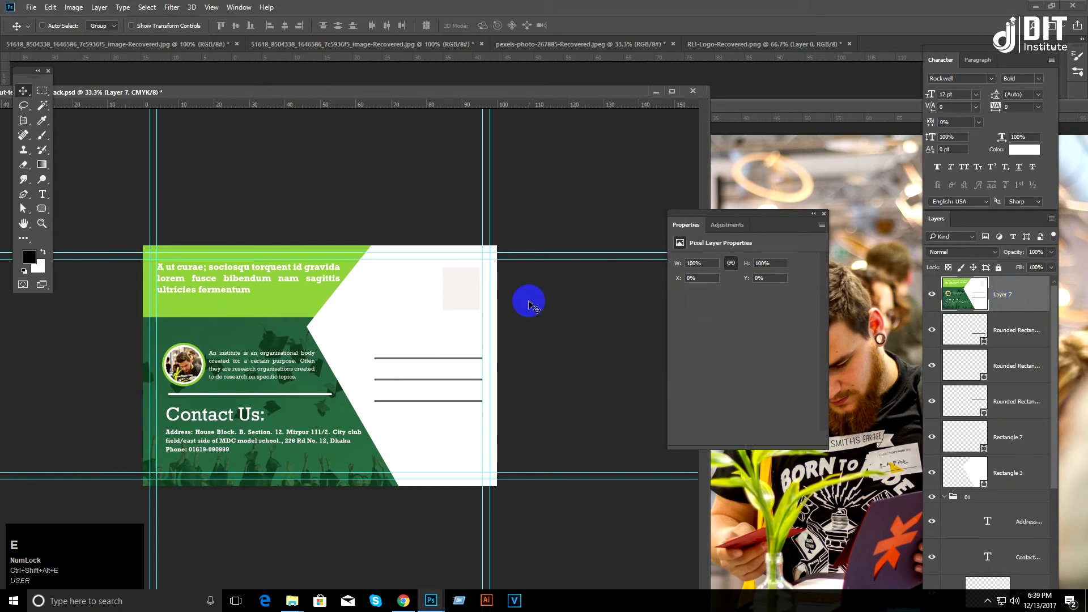
click(41, 90)
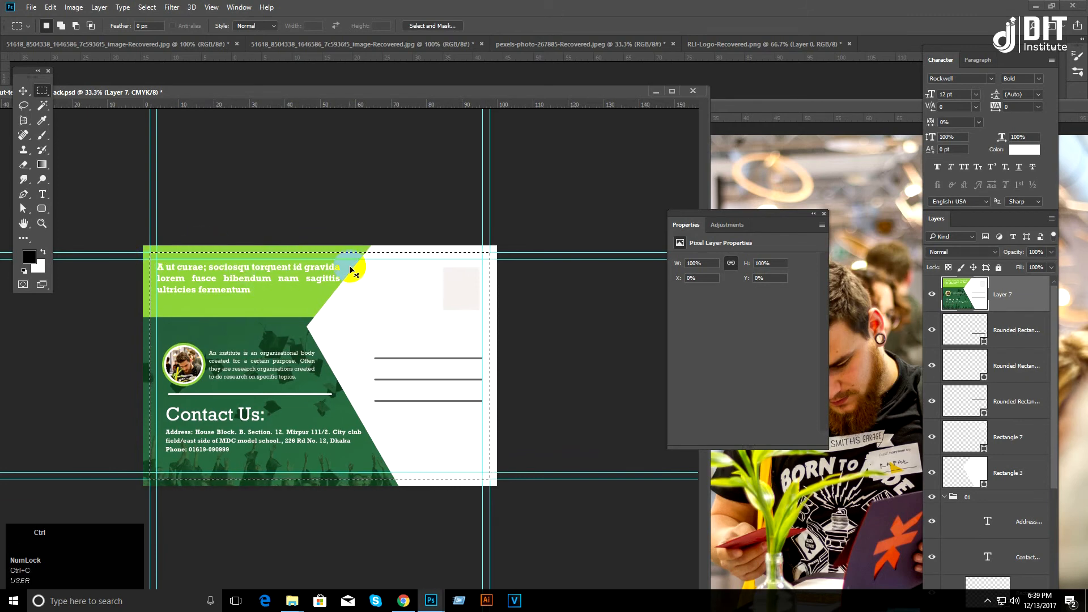
click(32, 7)
click(491, 187)
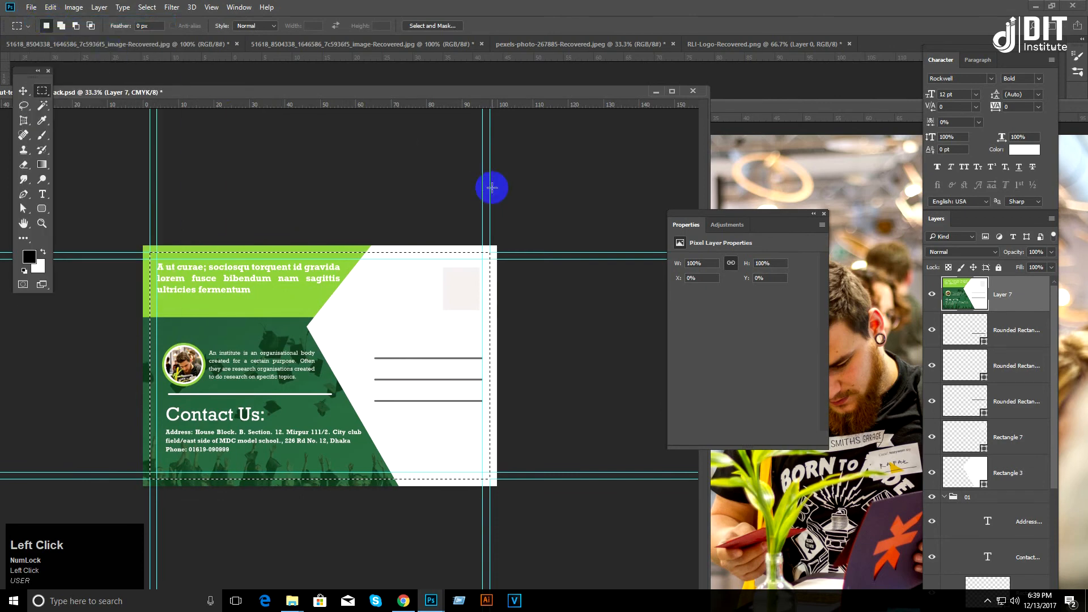
Step: Create a new document from the Clipboard preset, 6.003 x 4.003 inches at 300 ppi CMYK, and paste the copied back artwork
key(ctrl+n)
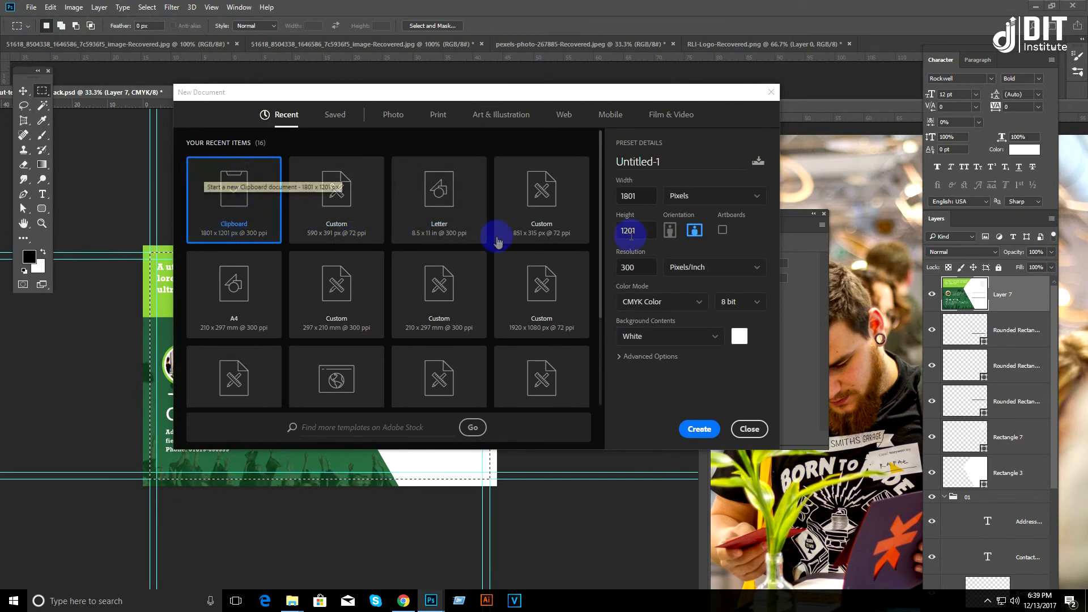
click(699, 202)
click(694, 234)
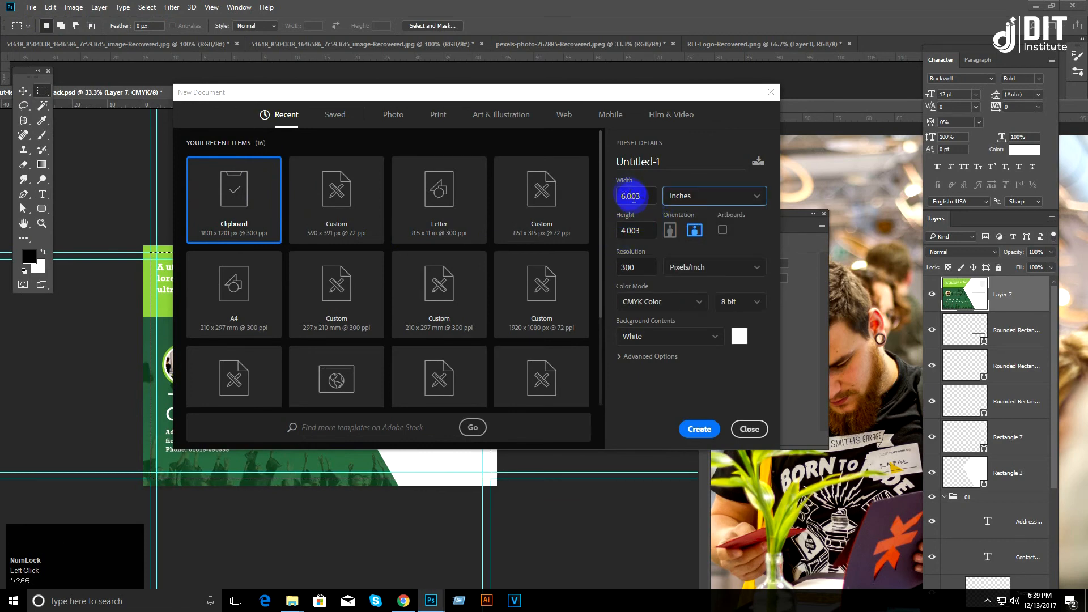
click(703, 432)
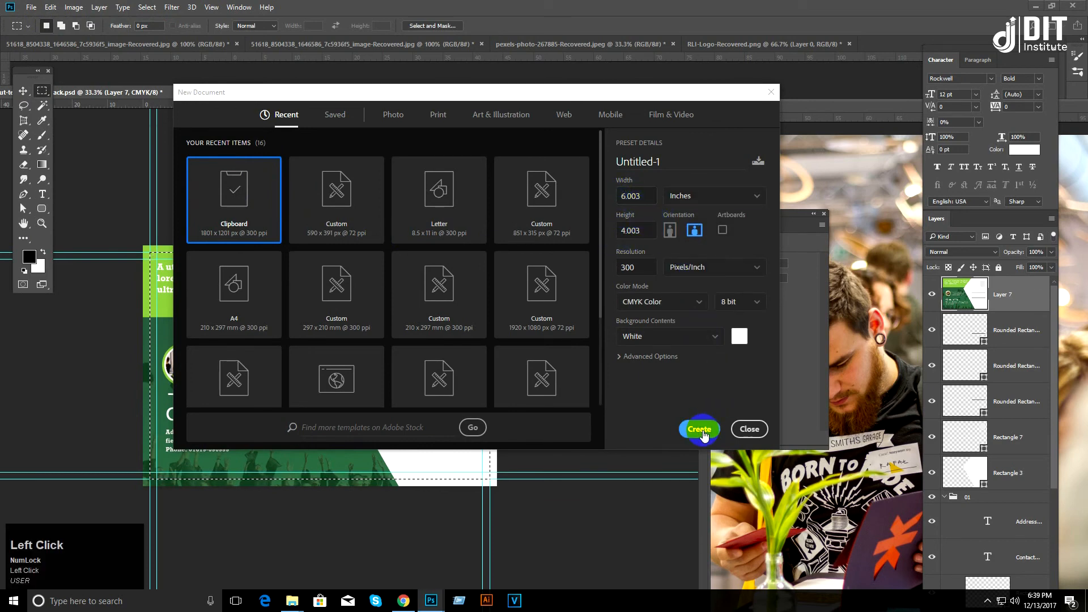
key(ctrl+v)
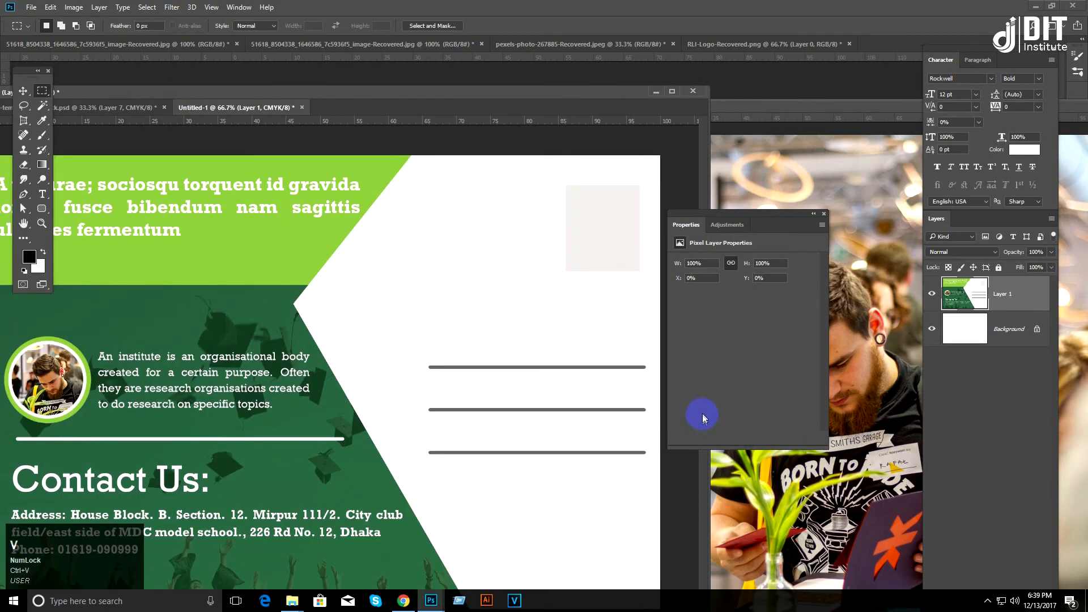
key(ctrl+minus)
key(ctrl+minus)
Step: Start saving the new document and create a folder named Jpge inside the How to create post card folder
key(ctrl+shift+s)
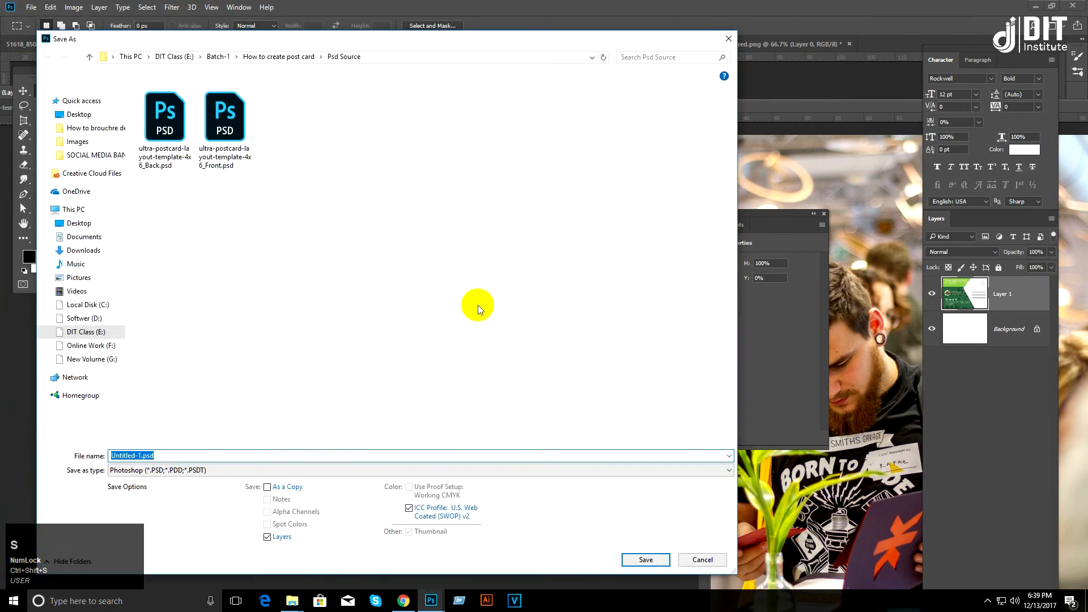
click(310, 58)
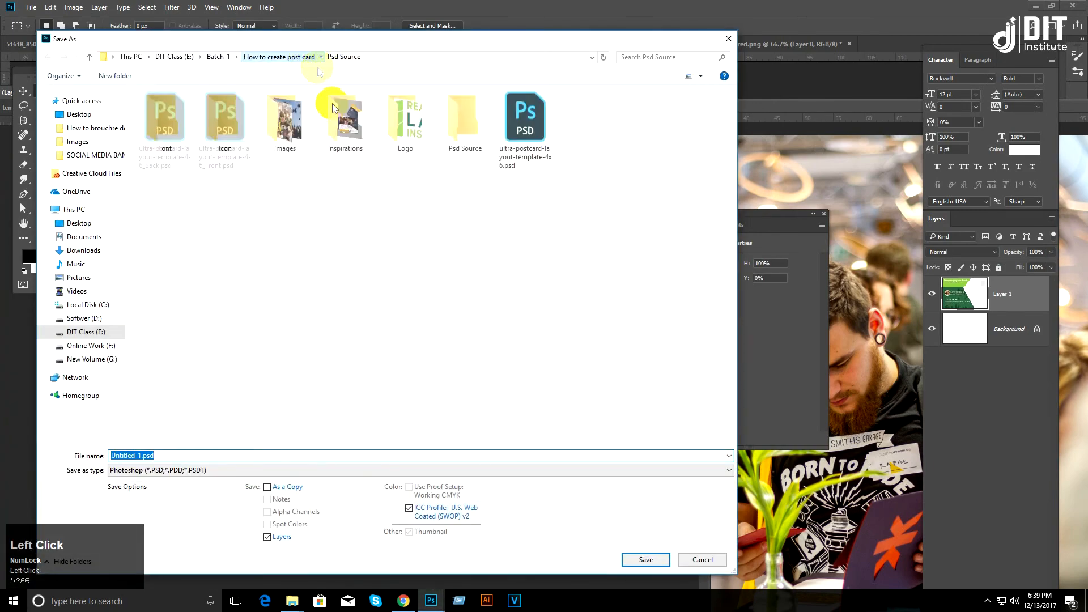
right_click(348, 223)
click(417, 343)
click(489, 344)
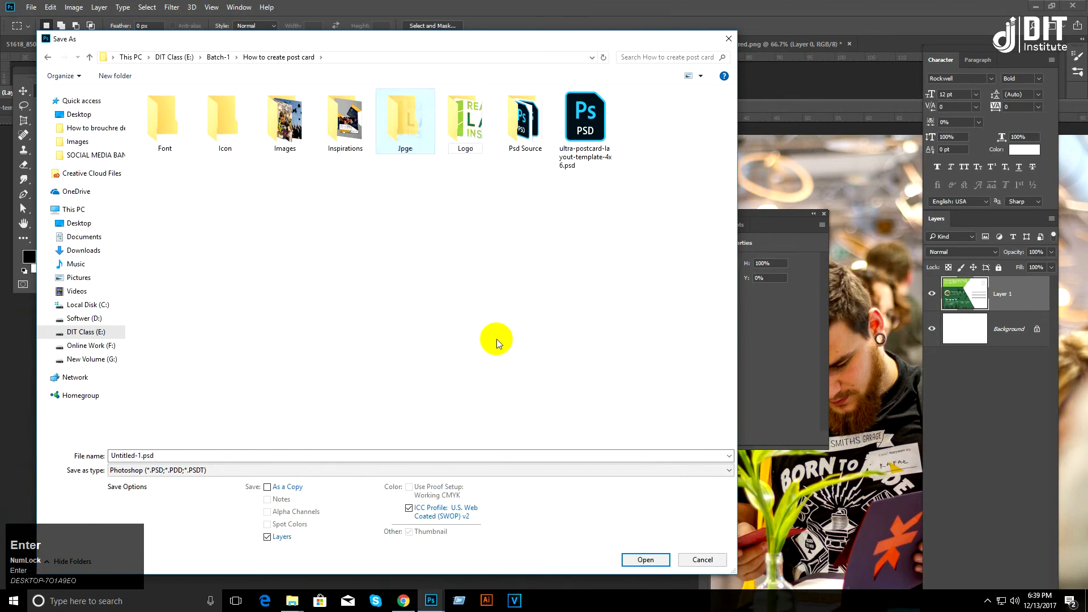
text(Jpge)
Step: Save the artwork in the Jpge folder as a JPEG named Back Side at Maximum quality 12
click(238, 455)
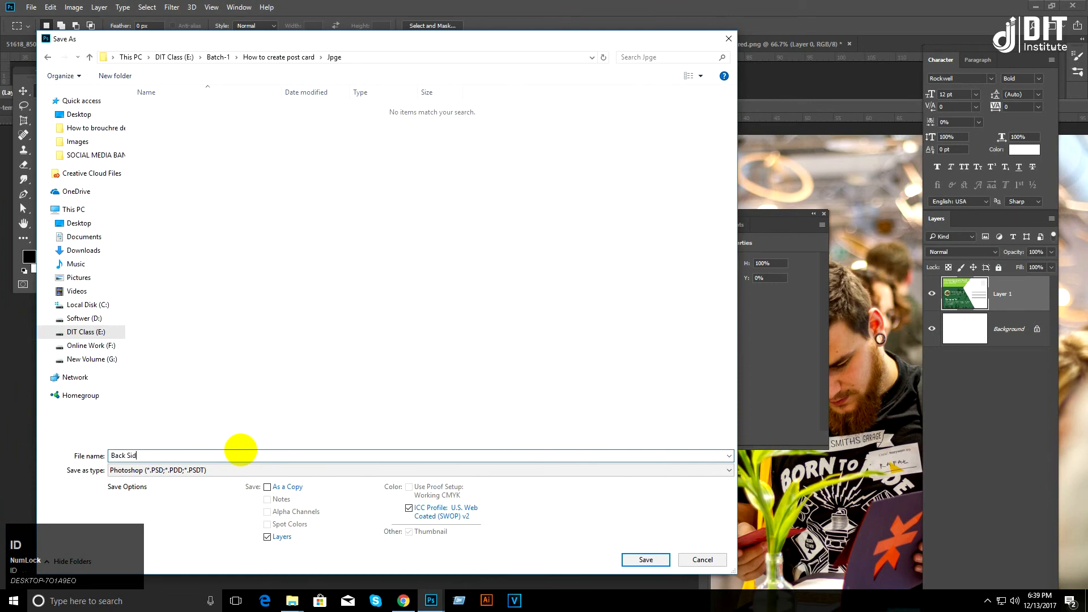
click(242, 464)
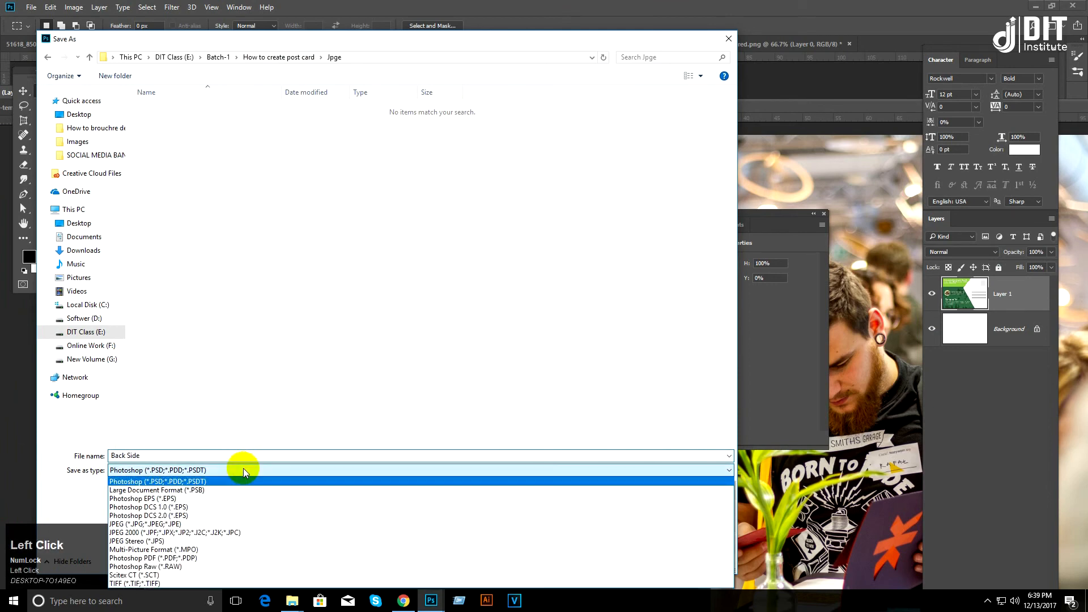
click(216, 522)
click(644, 560)
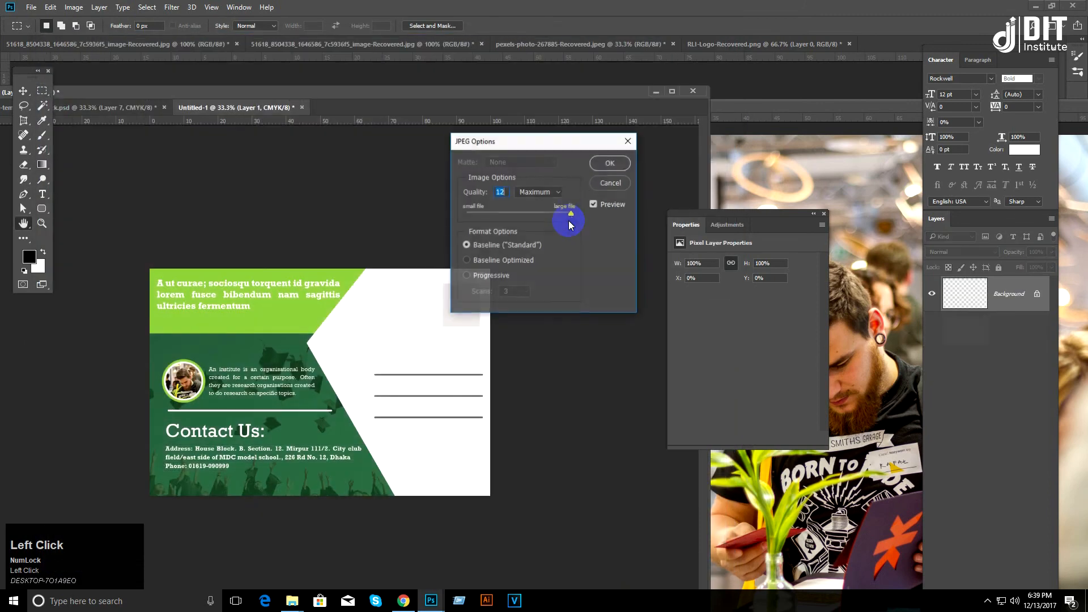
click(604, 165)
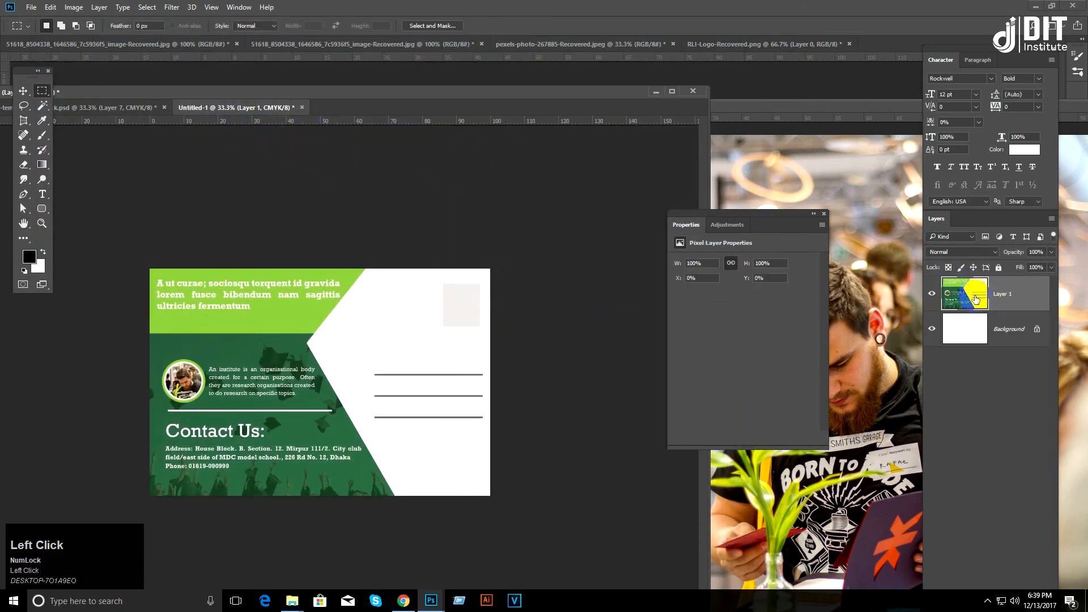
Step: Return to the Back.psd document and hide the merged Layer 7
click(145, 108)
click(933, 295)
click(1017, 334)
Step: Group all back-side layers, from Layer 7 down to the Color Fill 1 layer, into one group
scroll(1020, 357, down, 4)
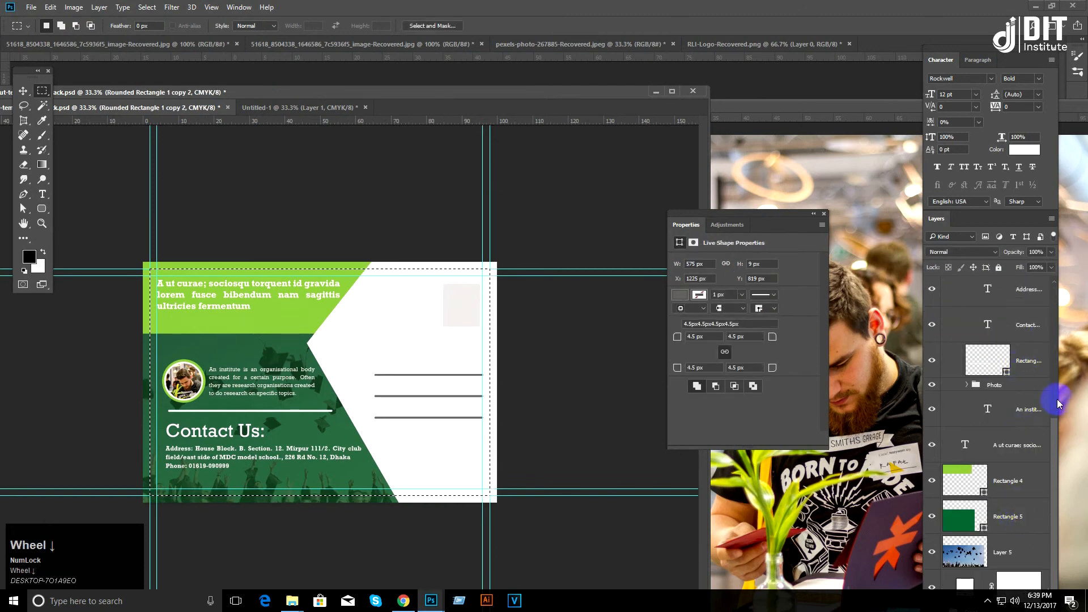
drag(989, 226, 792, 114)
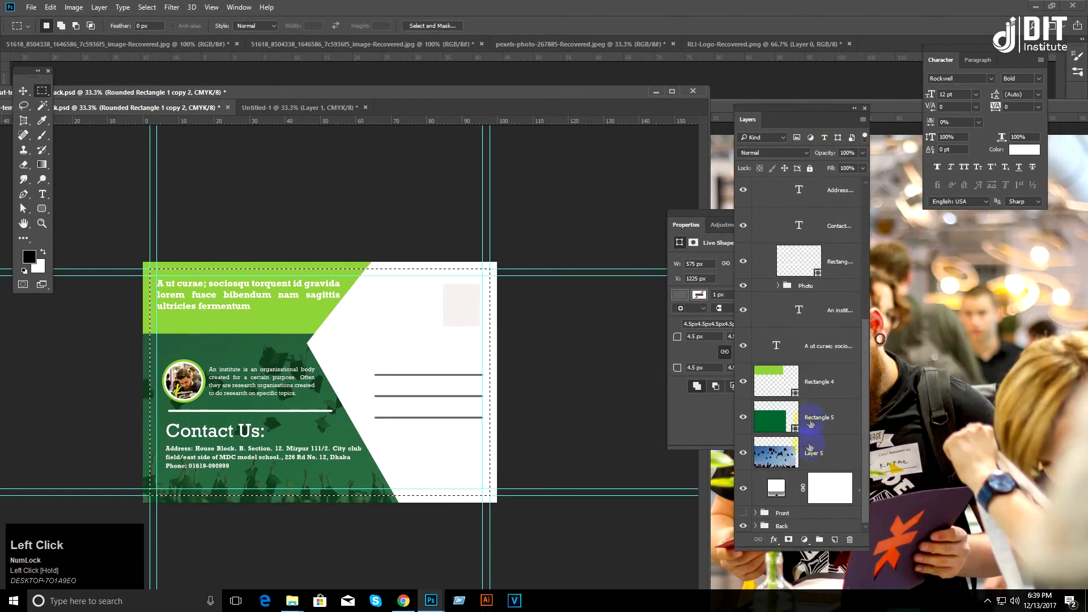
click(832, 487)
scroll(790, 346, up, 5)
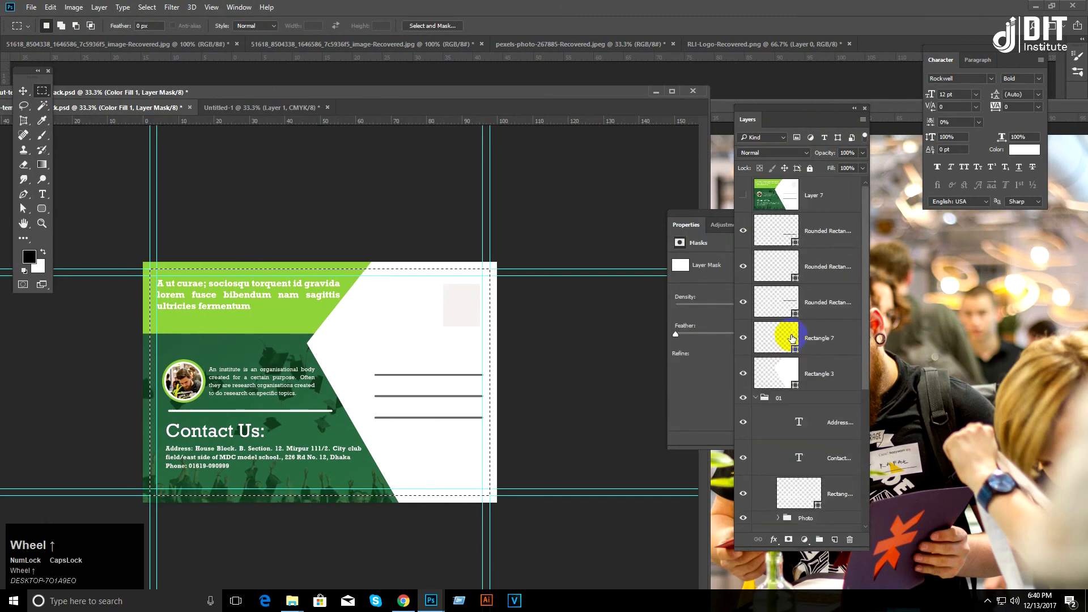
click(805, 209)
scroll(818, 437, down, 5)
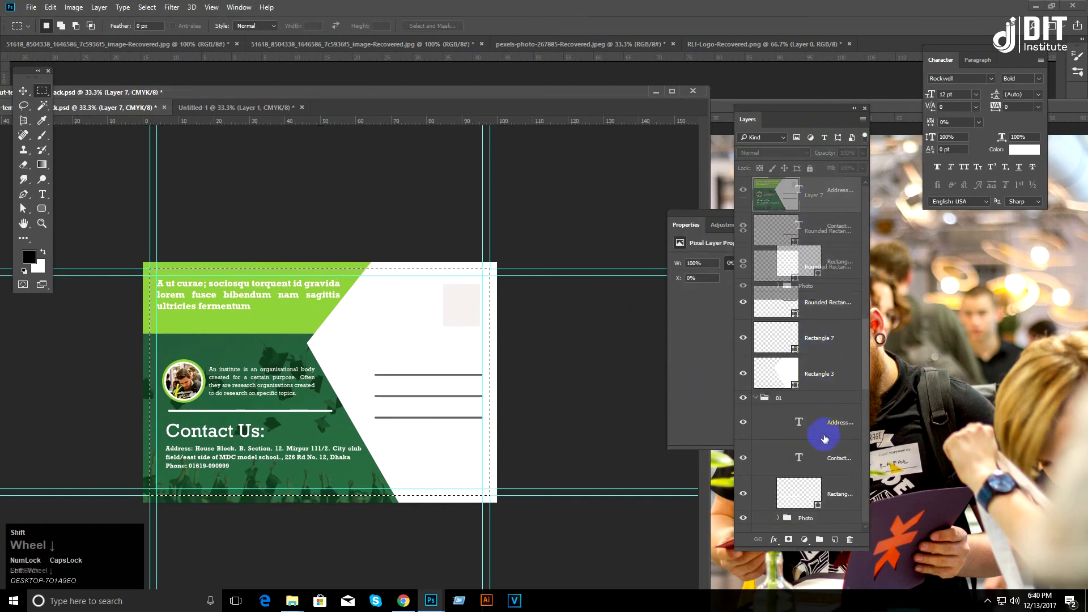
shift+click(828, 492)
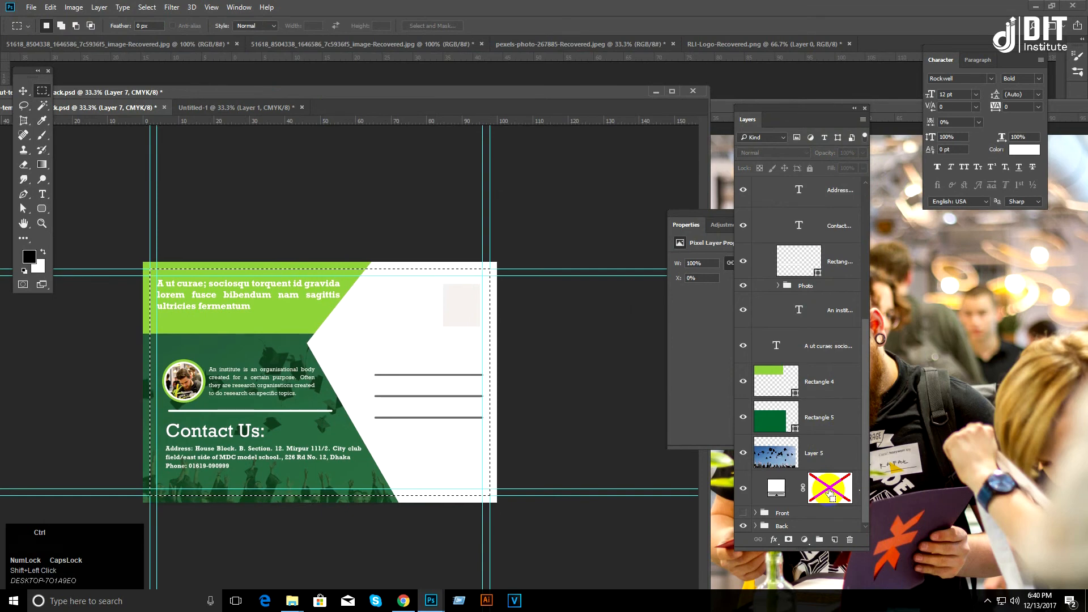
scroll(815, 429, up, 5)
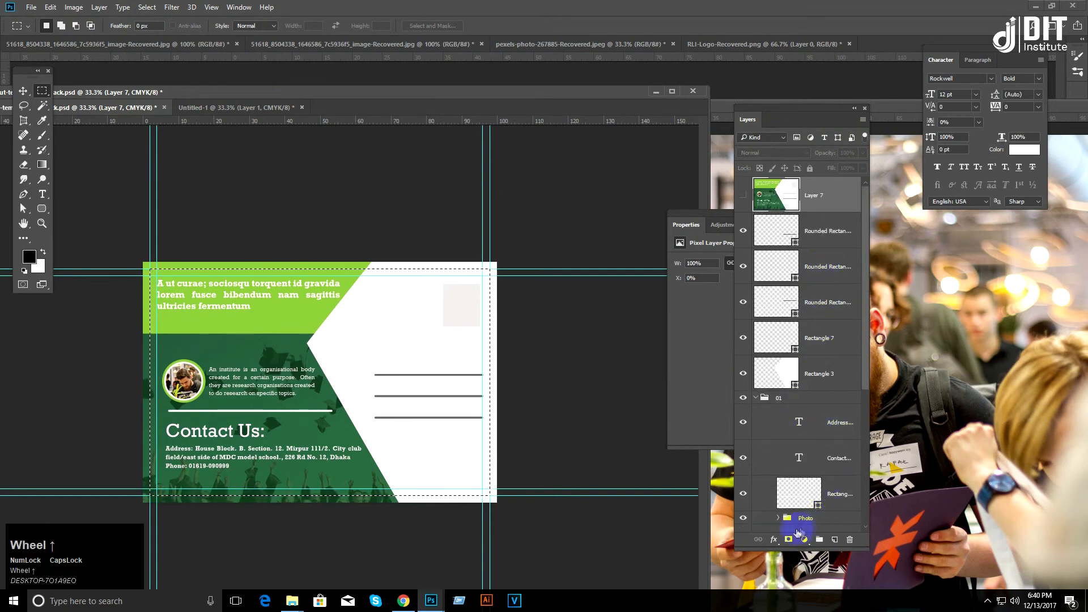
scroll(793, 510, down, 5)
shift+click(775, 491)
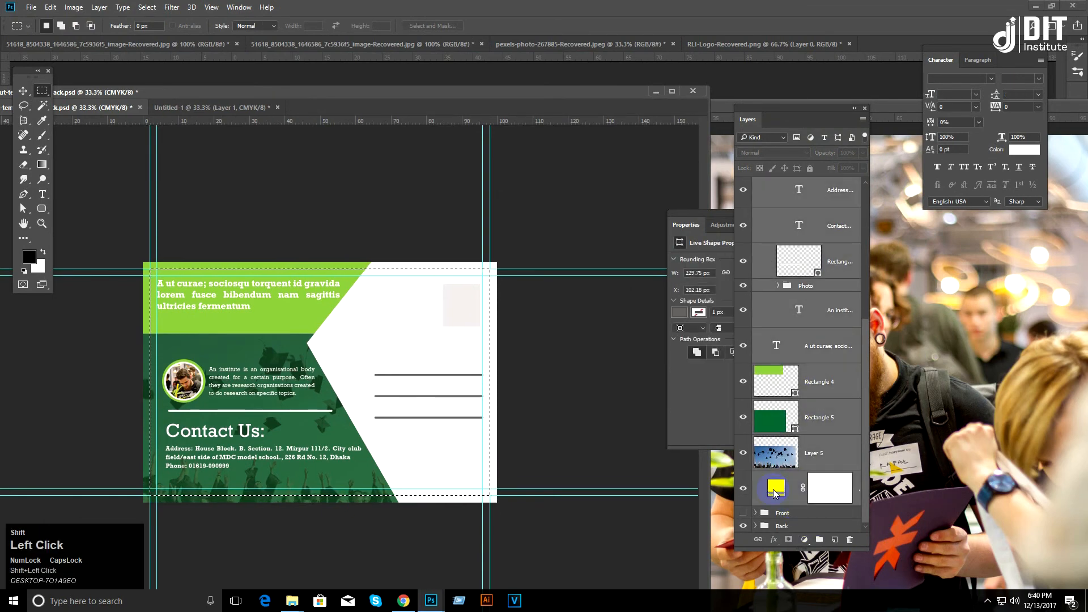
key(ctrl+g)
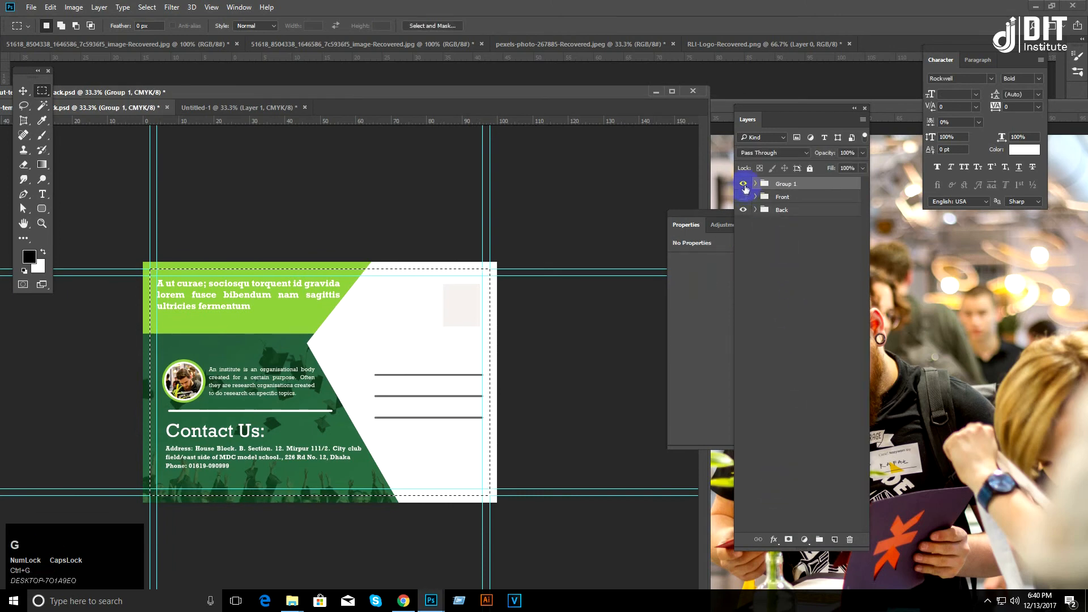
Step: Hide Group 1, show the Front group, stamp the visible front design into a new layer and copy its trim area
click(743, 183)
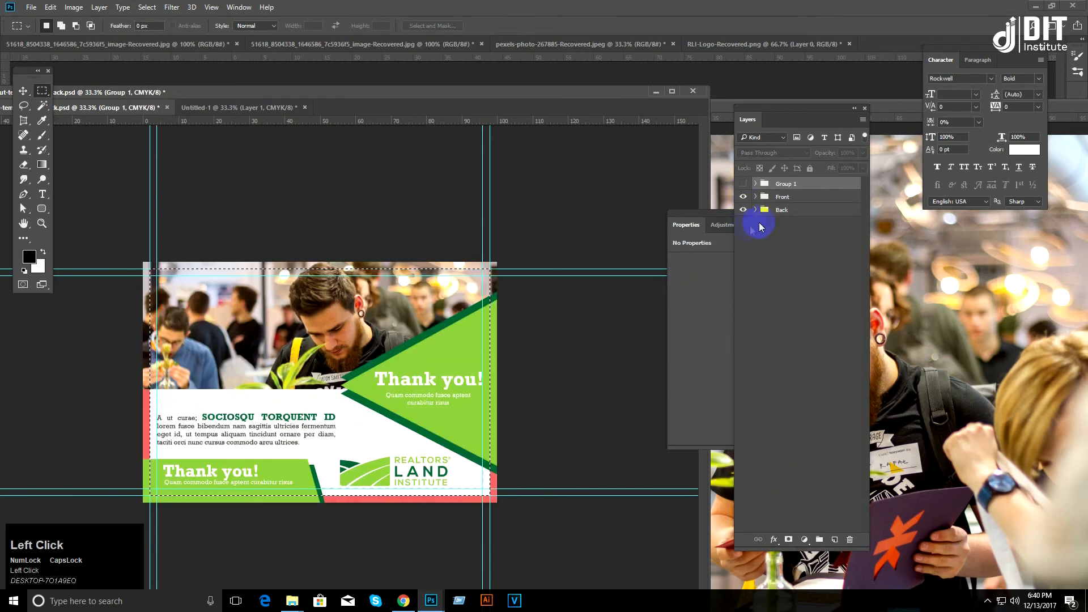
click(781, 198)
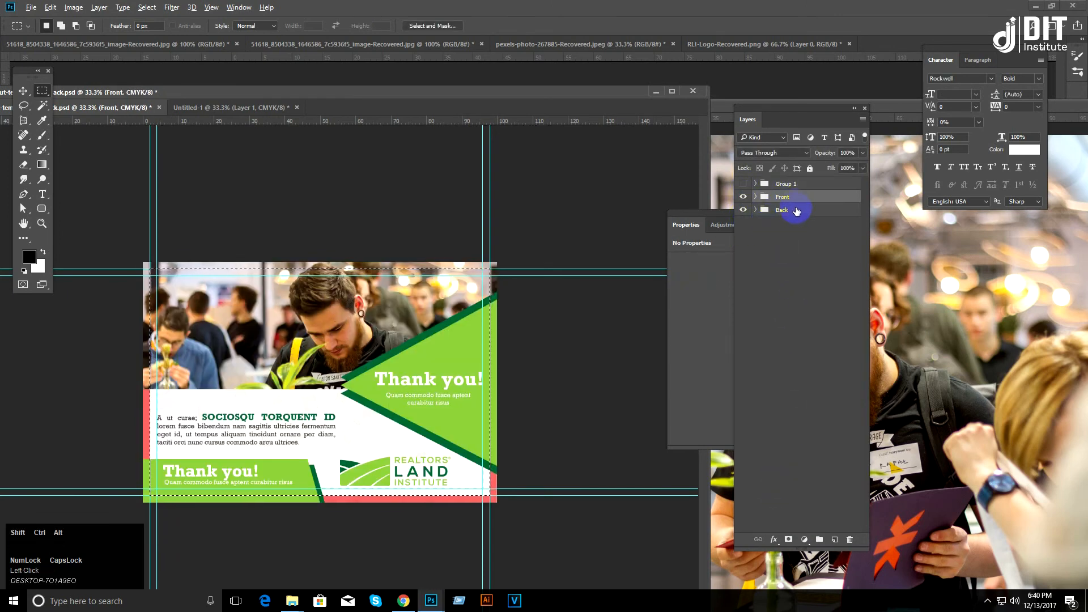
key(ctrl+shift+alt+e)
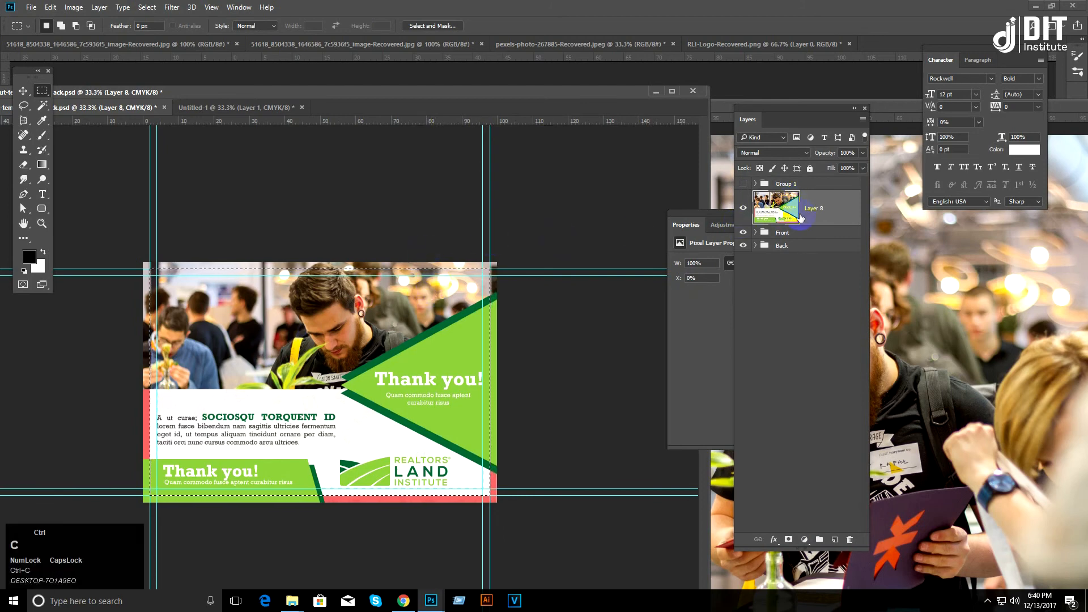
key(Tab)
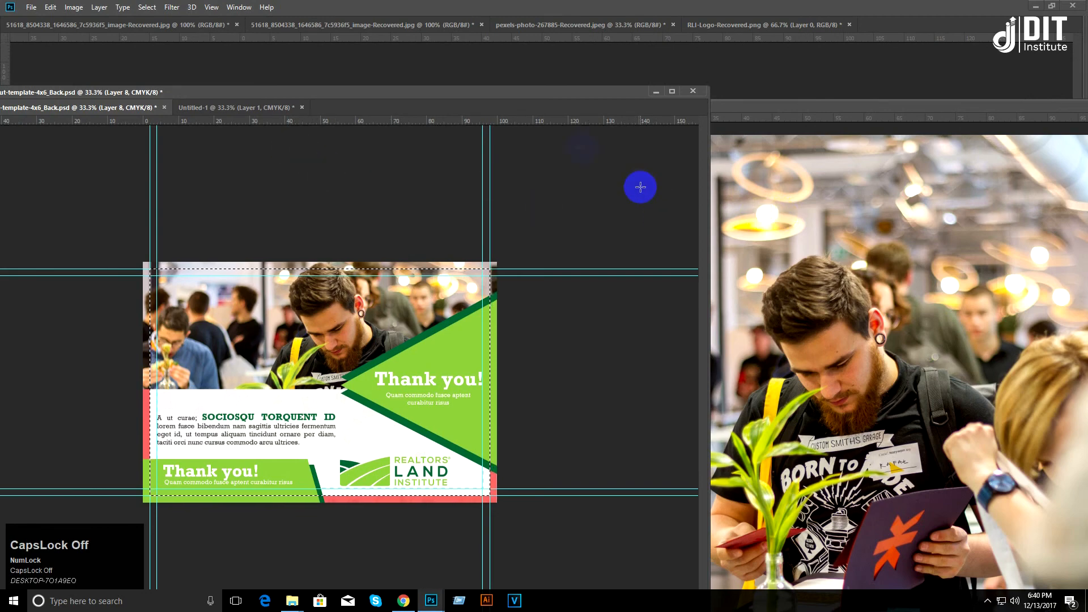
Step: Paste the copied front design into the Untitled-1 document and save it as a front-side JPEG in the Jpge folder
click(262, 107)
key(ctrl+v)
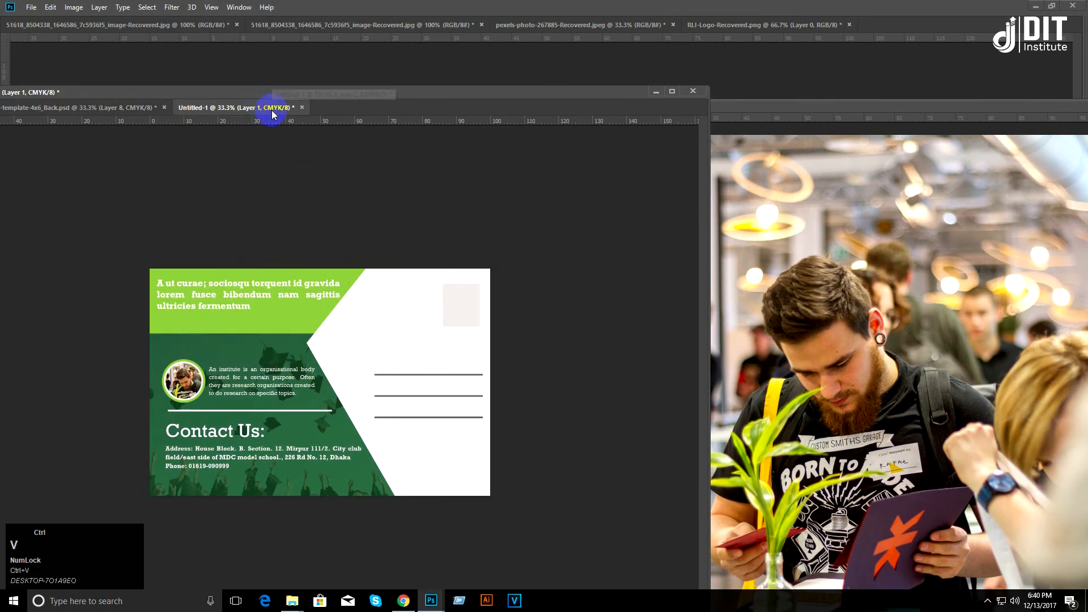
key(ctrl+shift+s)
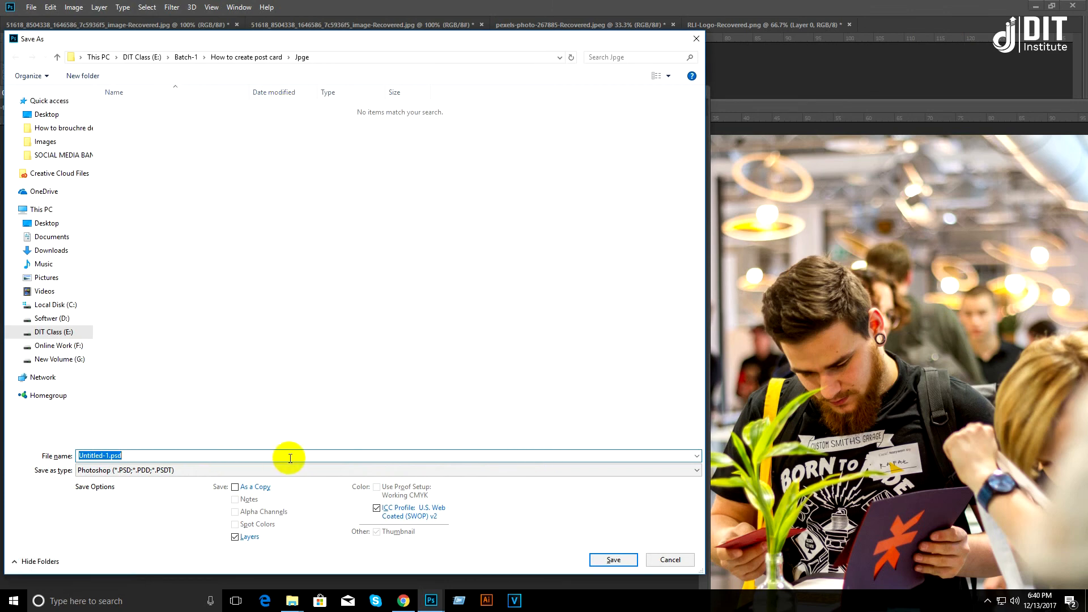
click(306, 471)
click(264, 524)
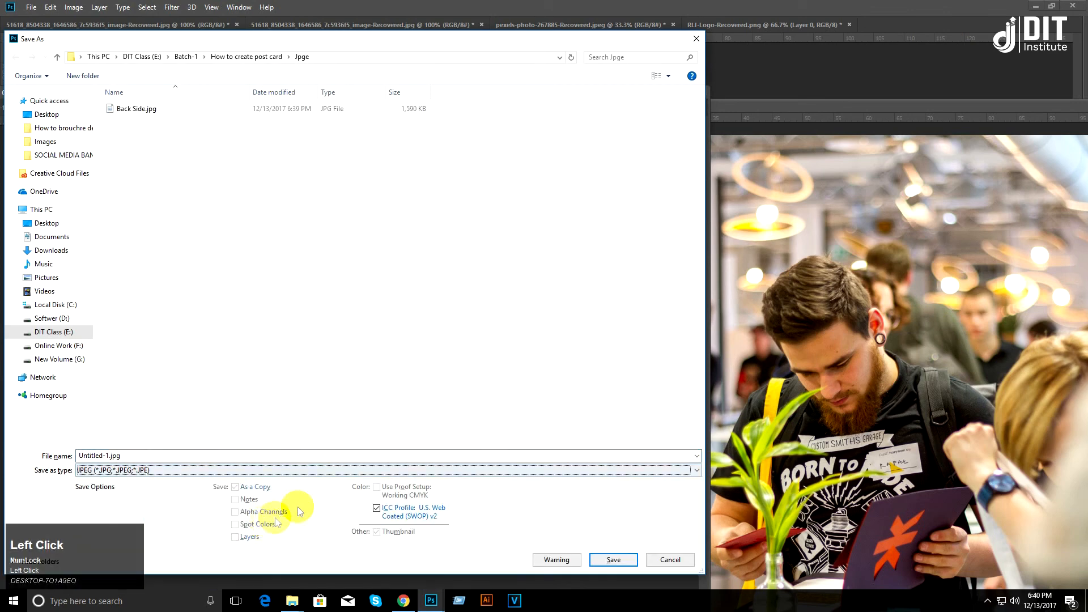
drag(145, 453, 45, 444)
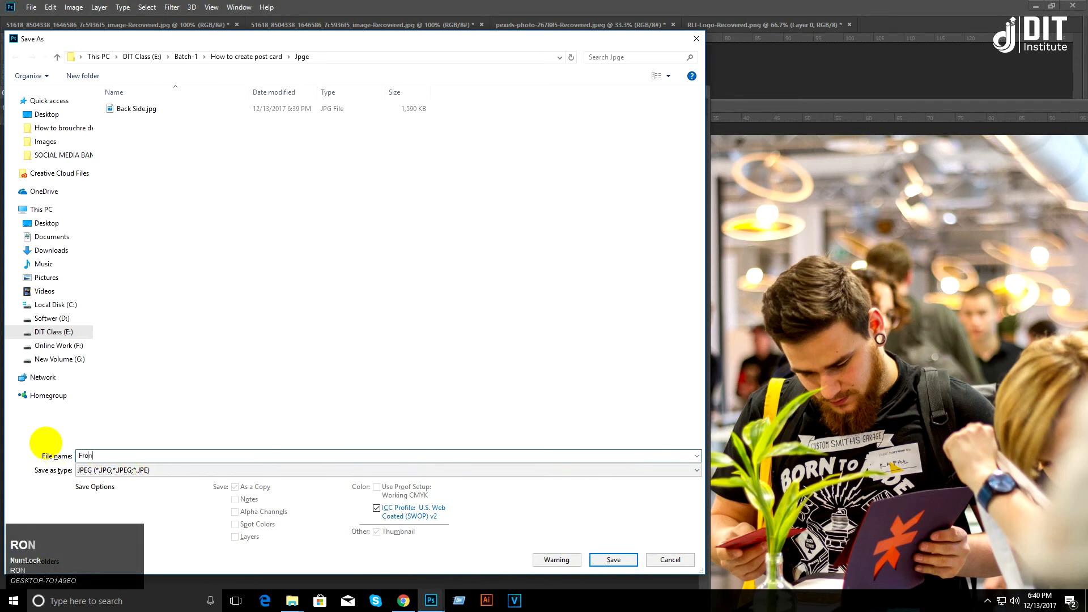
click(609, 558)
click(610, 164)
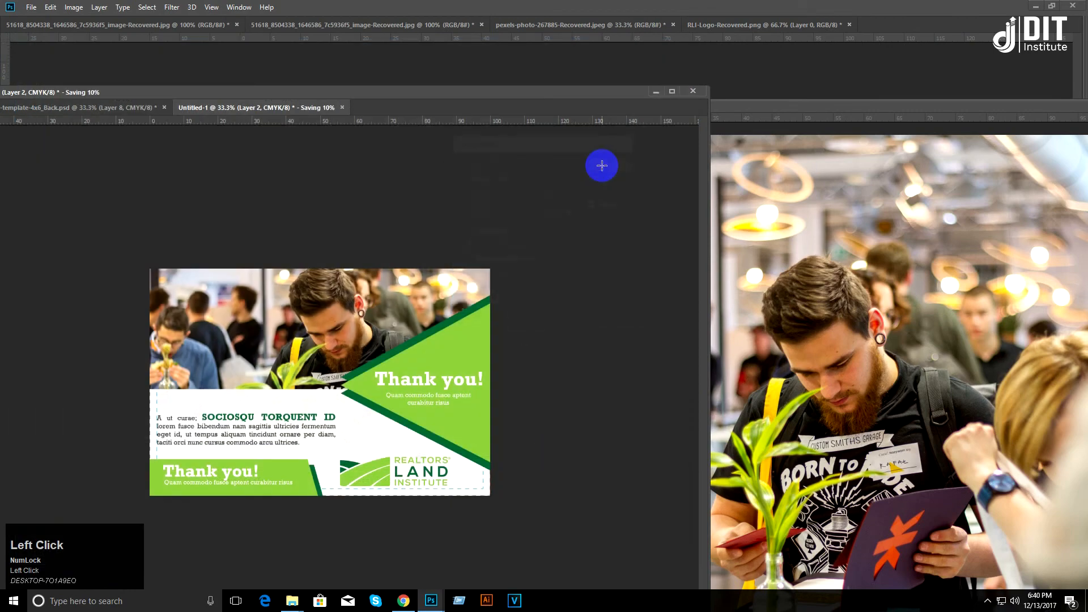
Step: Switch to Chrome and search Google for "free post card mocup download" in the Wikipedia tab
click(405, 600)
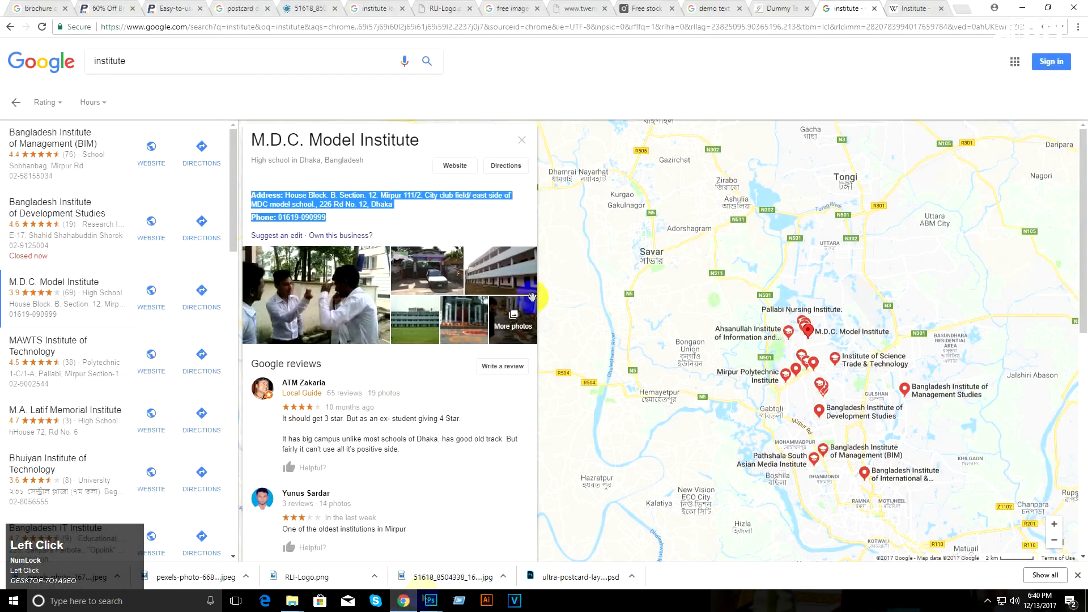
click(915, 8)
click(850, 27)
text(post card)
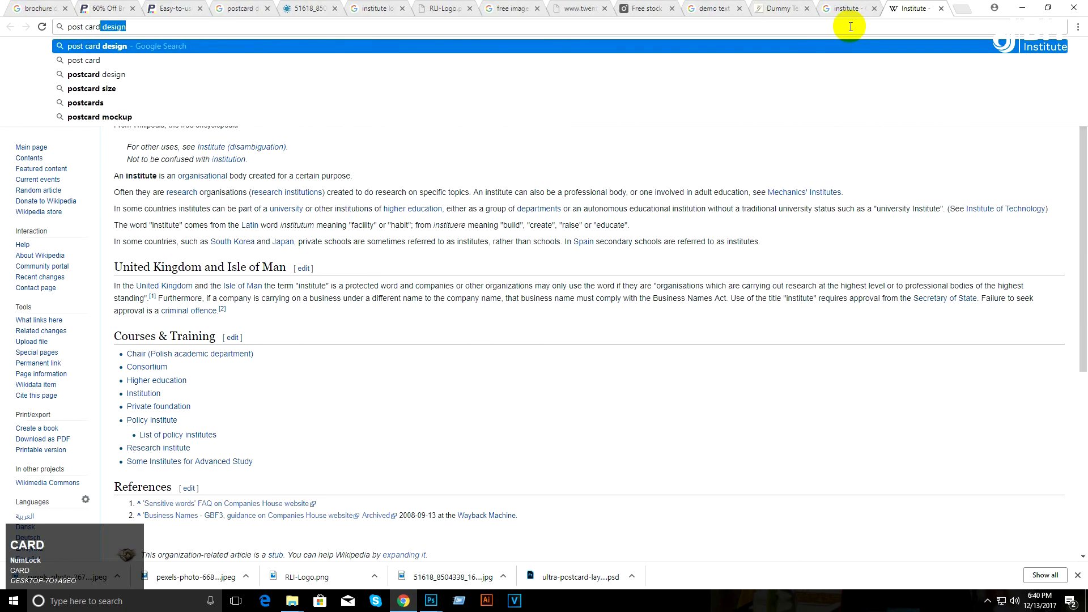
text( mocup downloa)
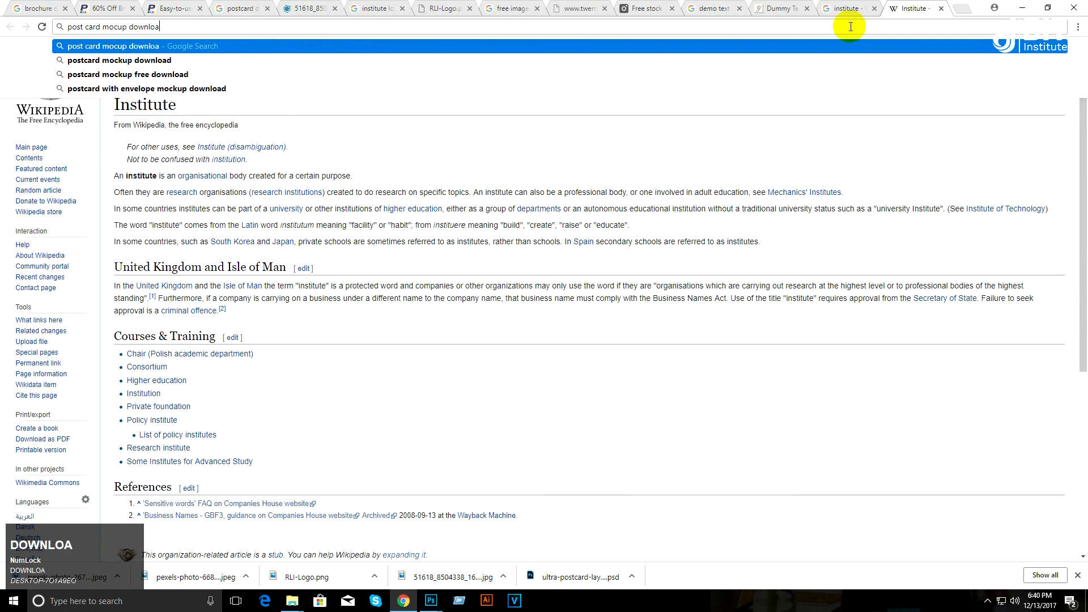
text(d)
key(Home)
text(free)
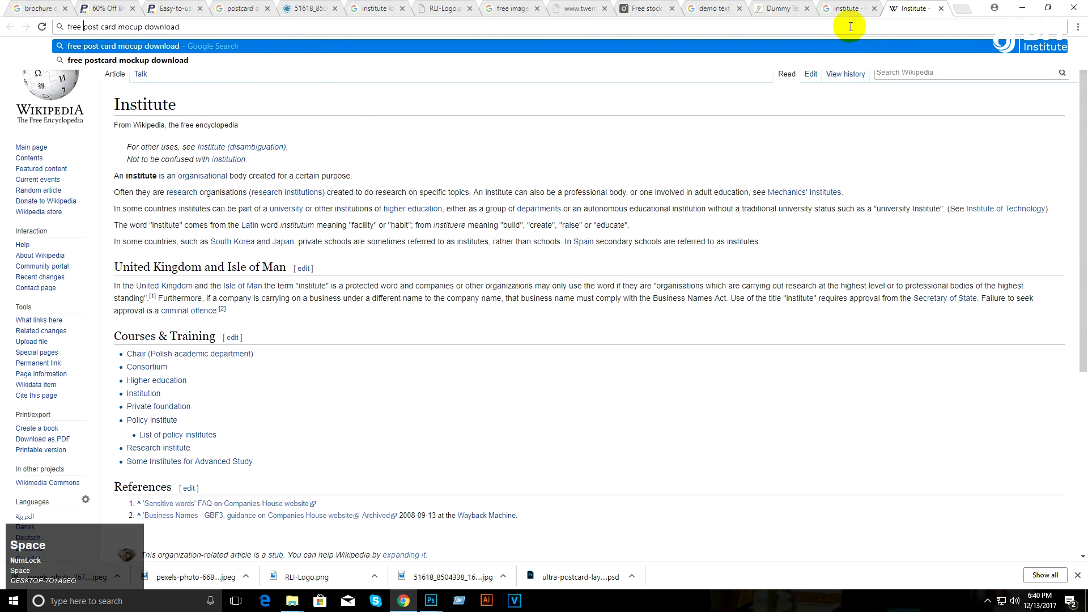
key(Return)
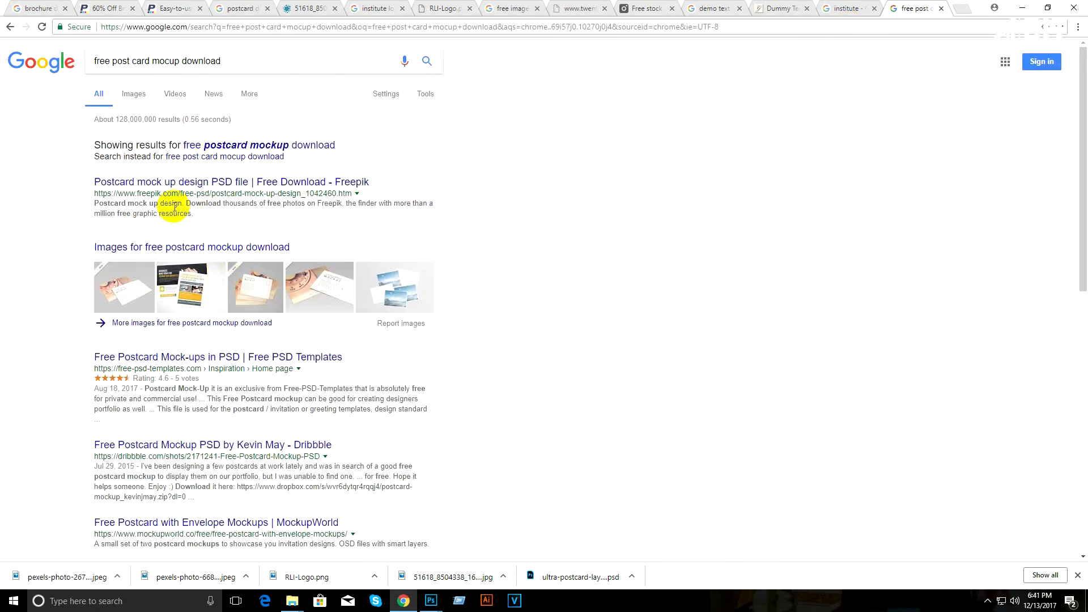
Step: Open the Freepik "Postcard mock up design PSD file" result in a new tab and close the institute search tab
right_click(260, 181)
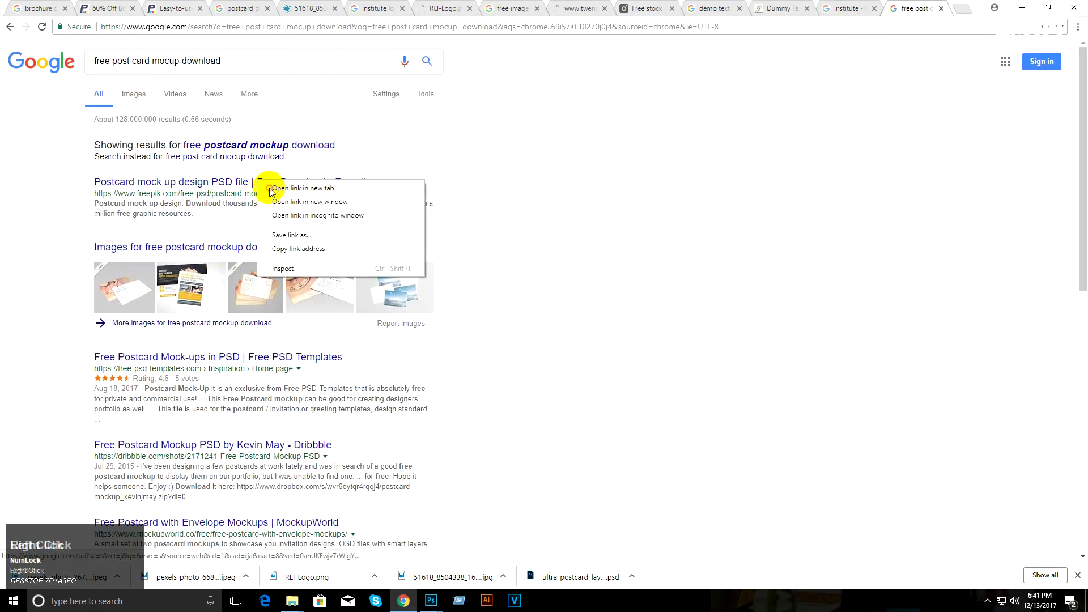
click(281, 188)
click(809, 9)
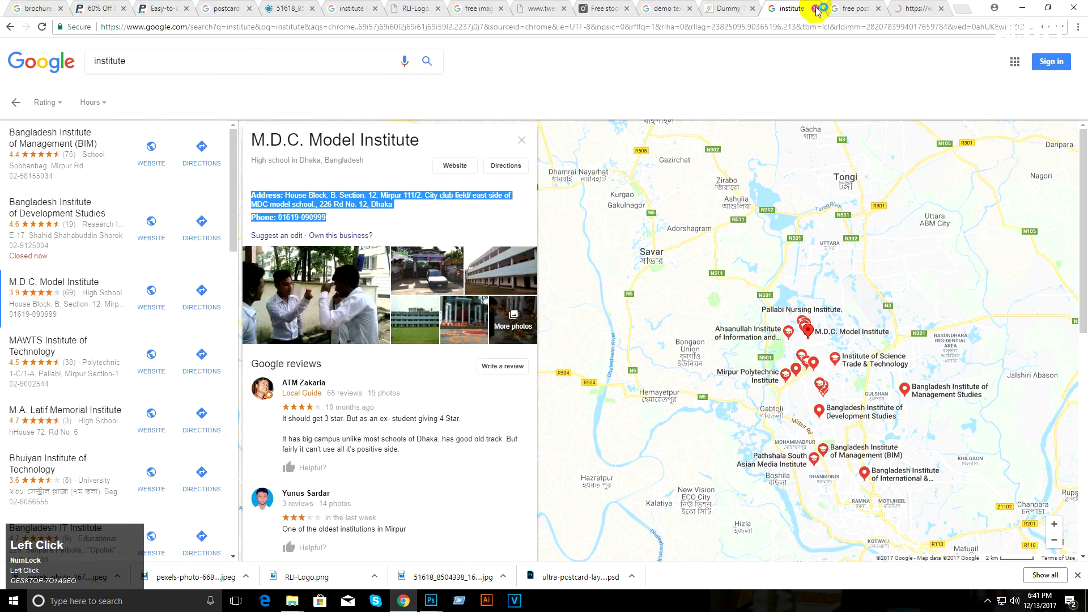
click(816, 9)
click(849, 10)
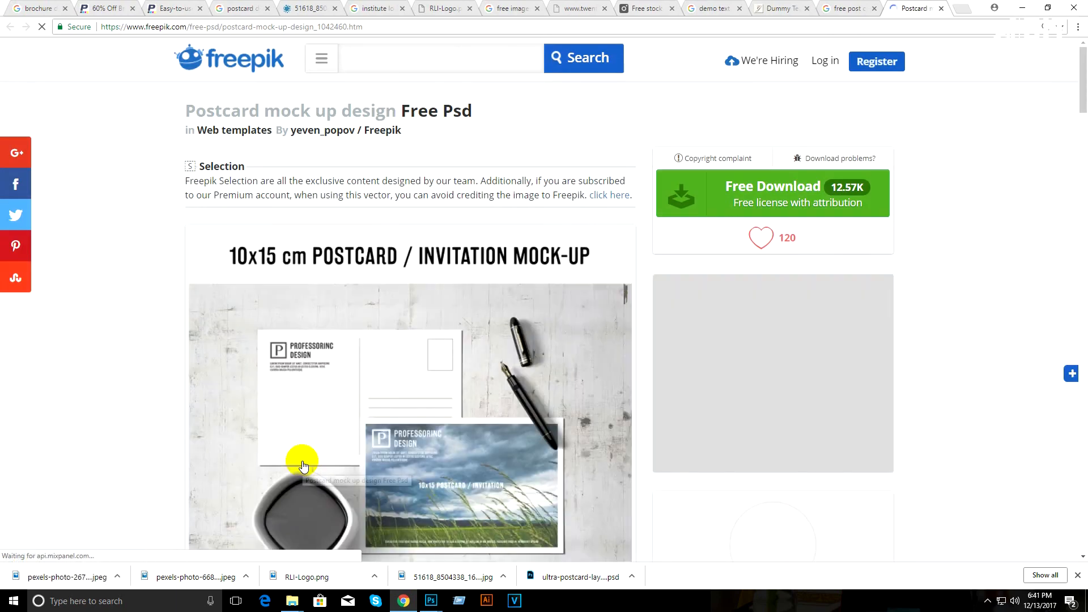
Step: Start the free download of Freepik's 10x15 cm postcard mock-up and trigger it again through the manual download link
scroll(305, 465, down, 3)
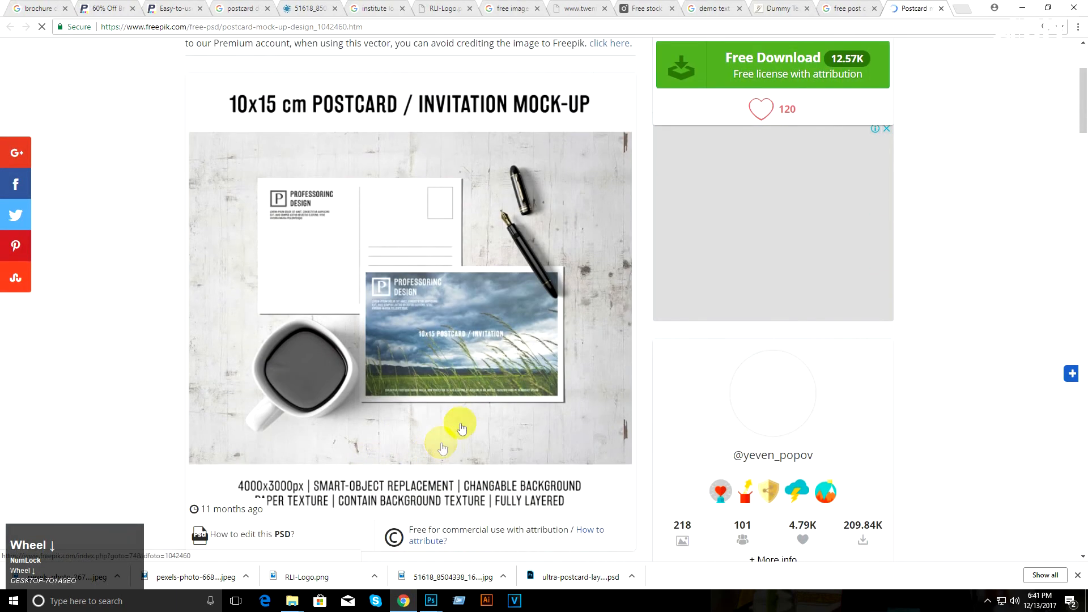
click(765, 65)
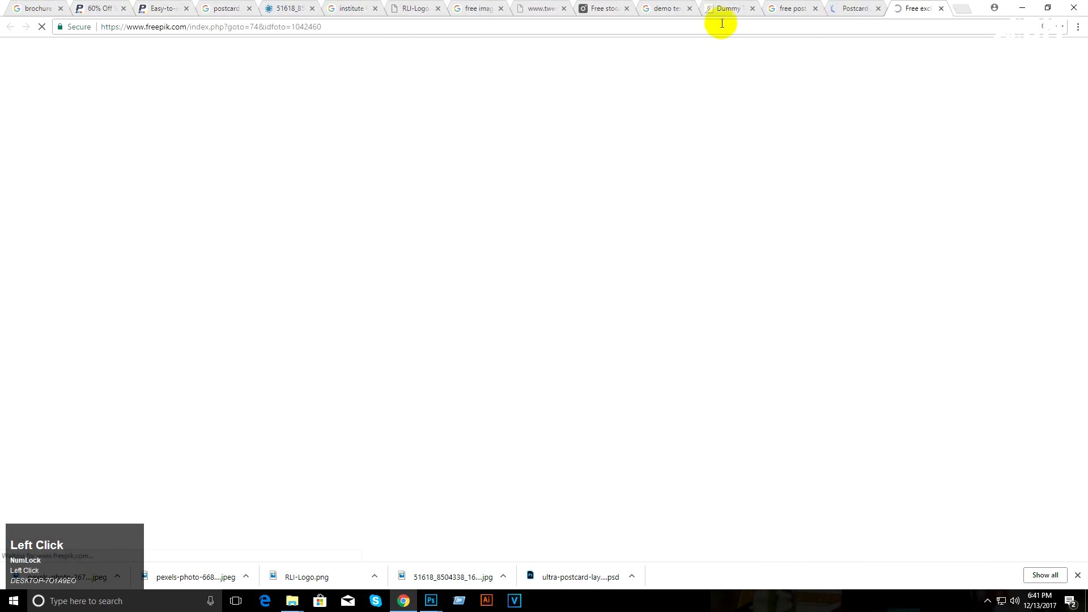
click(844, 11)
click(450, 340)
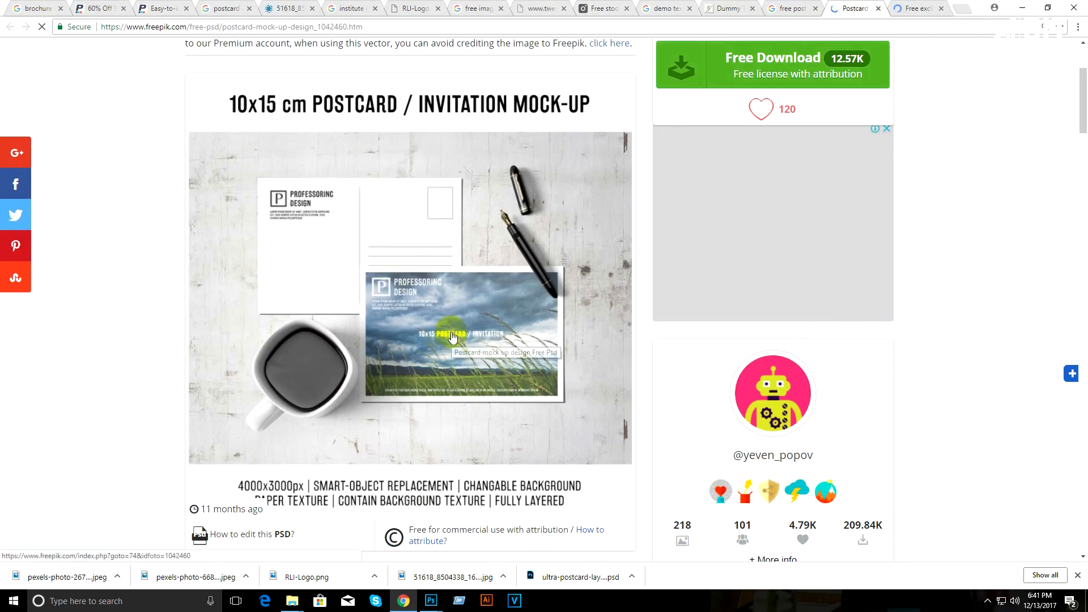
click(910, 9)
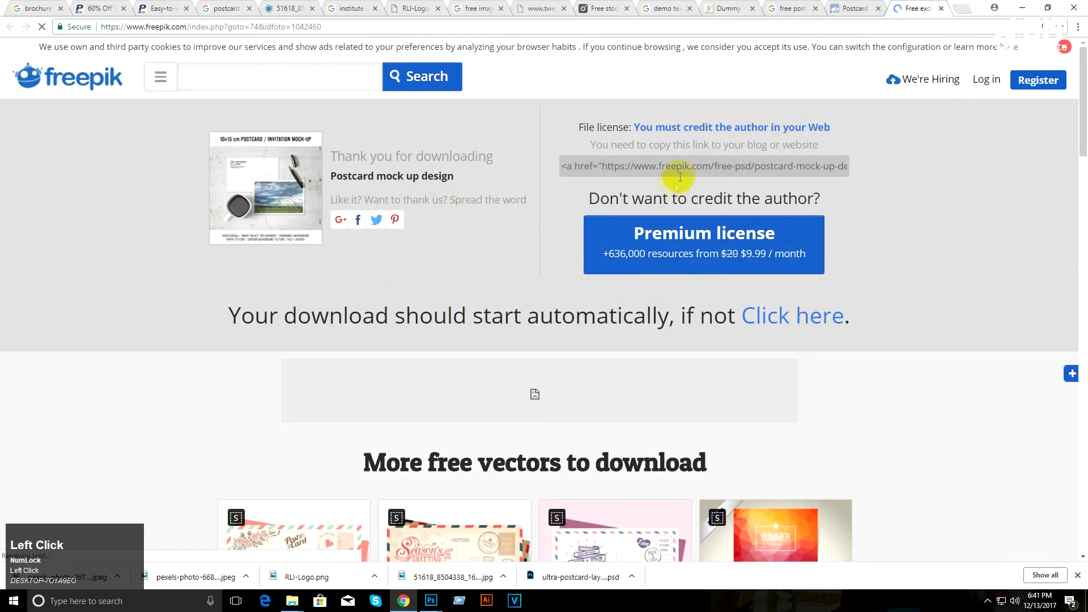
click(770, 316)
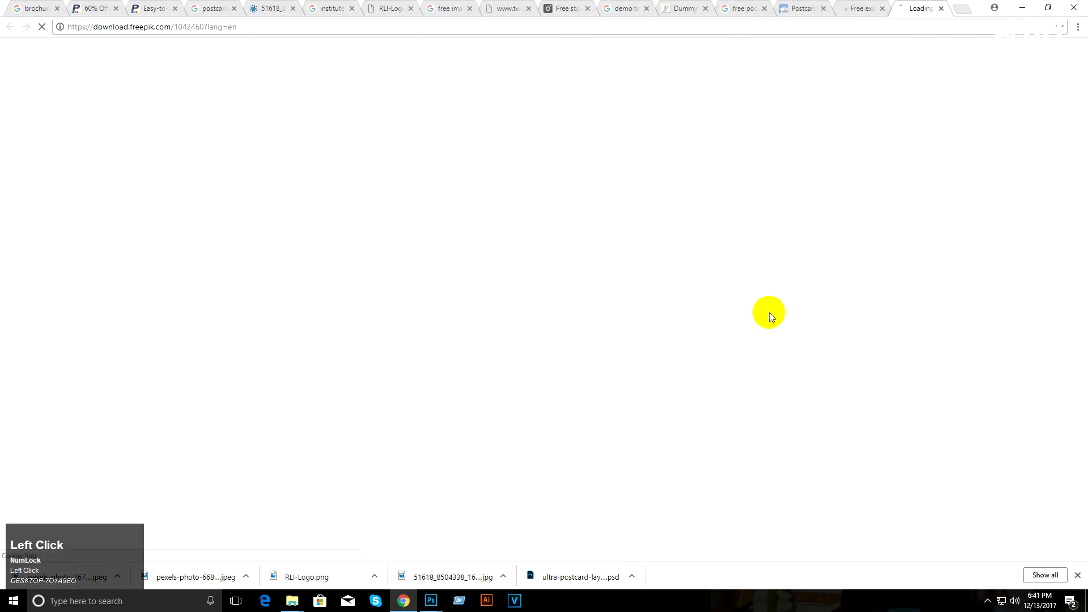
Step: Save Postcard-mock-up-design (1).zip and Postcard-mock-up-design.zip in the How to create post card folder
click(862, 8)
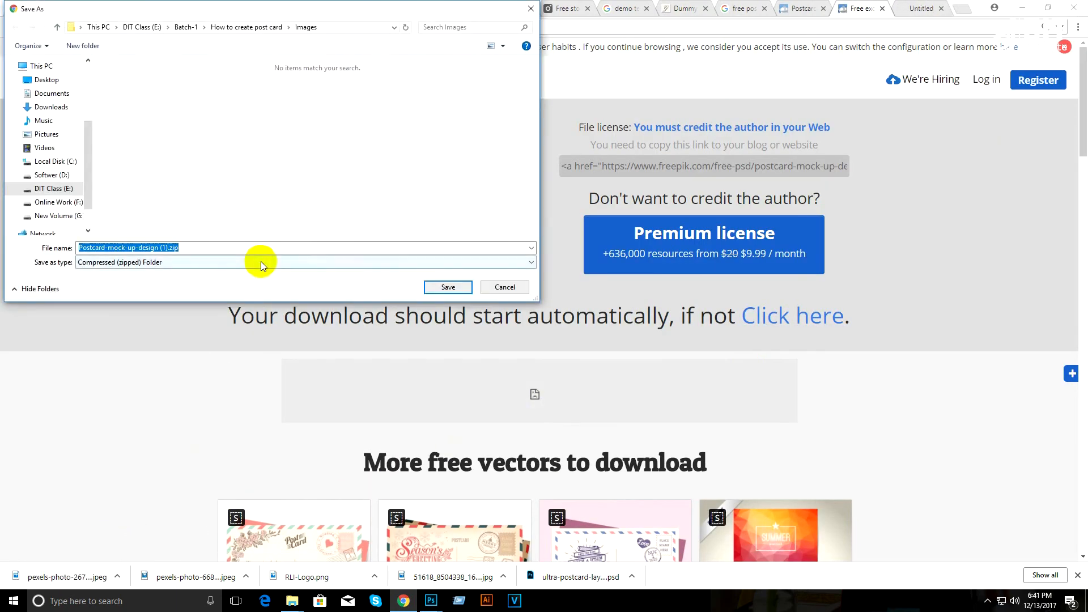
click(242, 28)
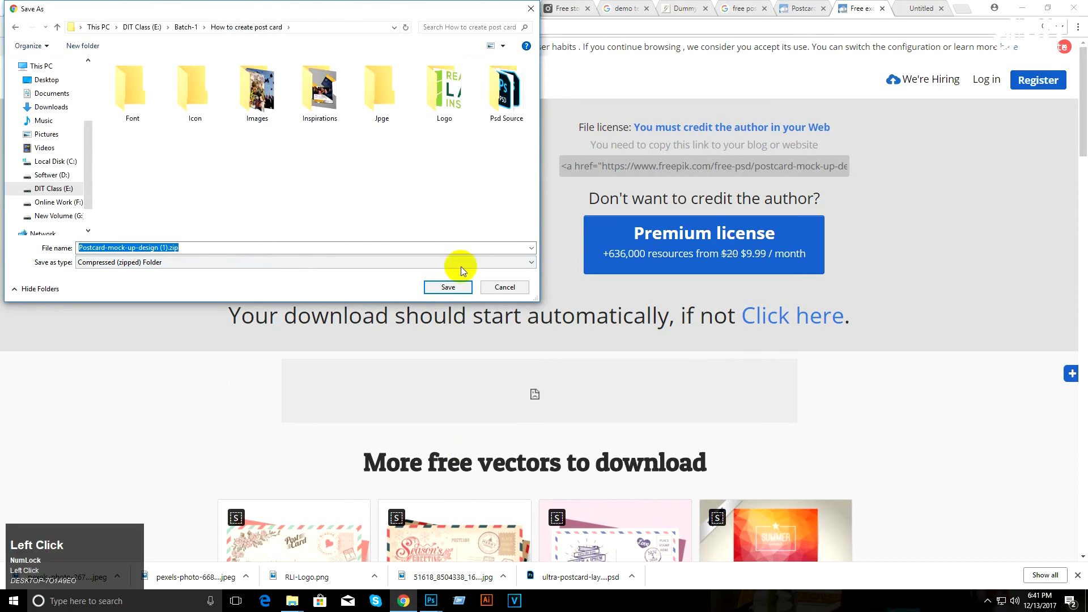
click(447, 288)
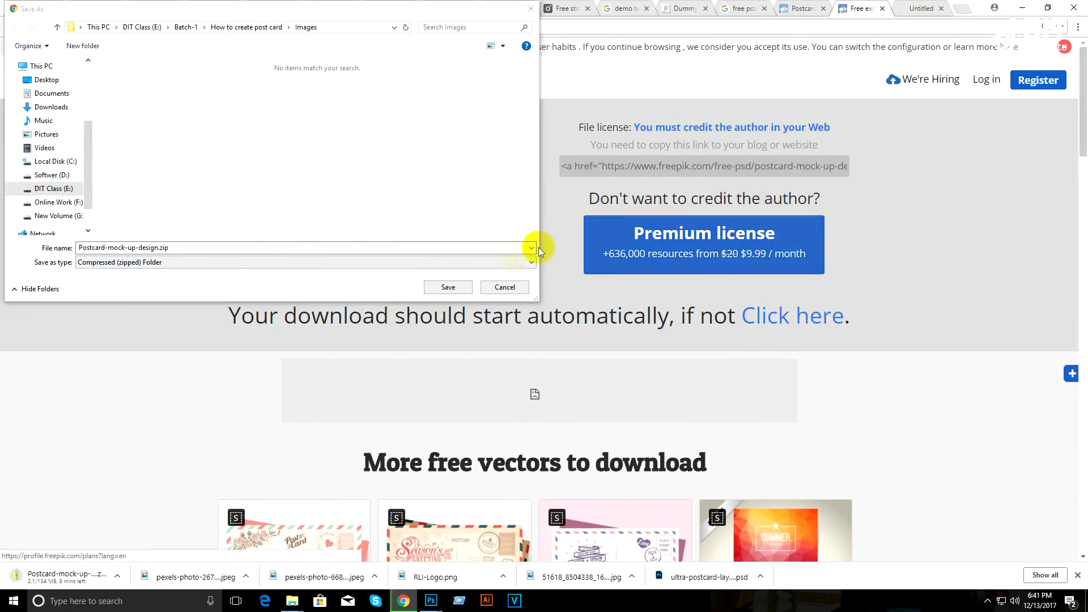
click(236, 26)
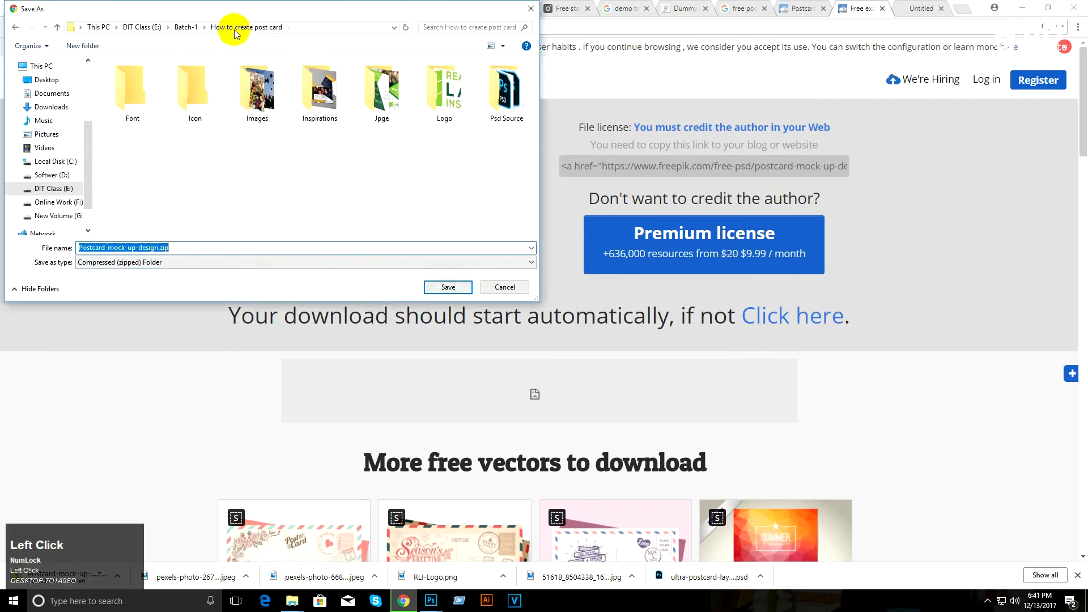
click(435, 287)
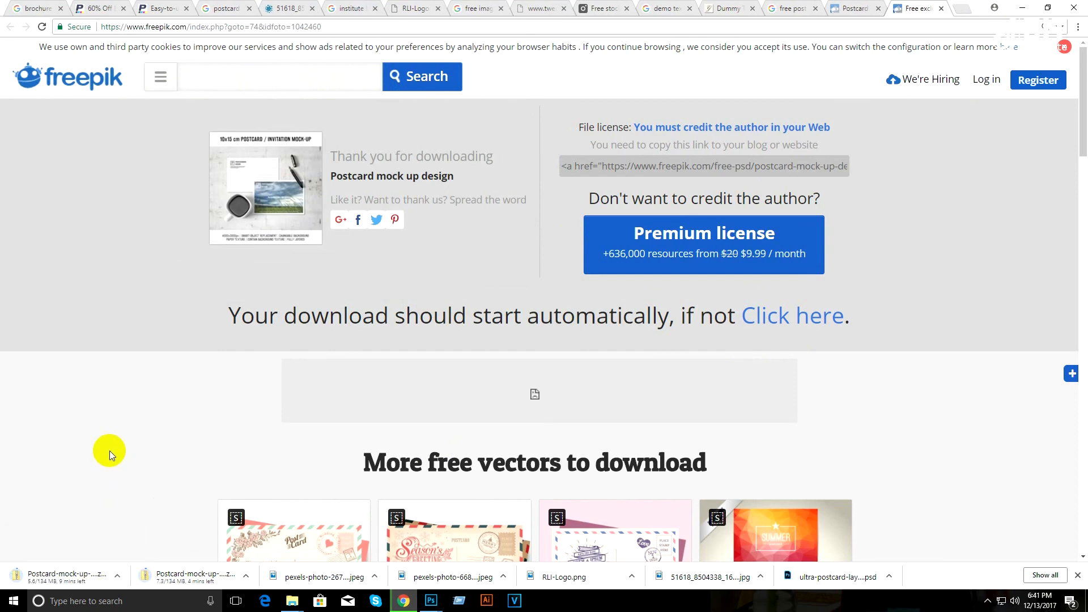
click(110, 450)
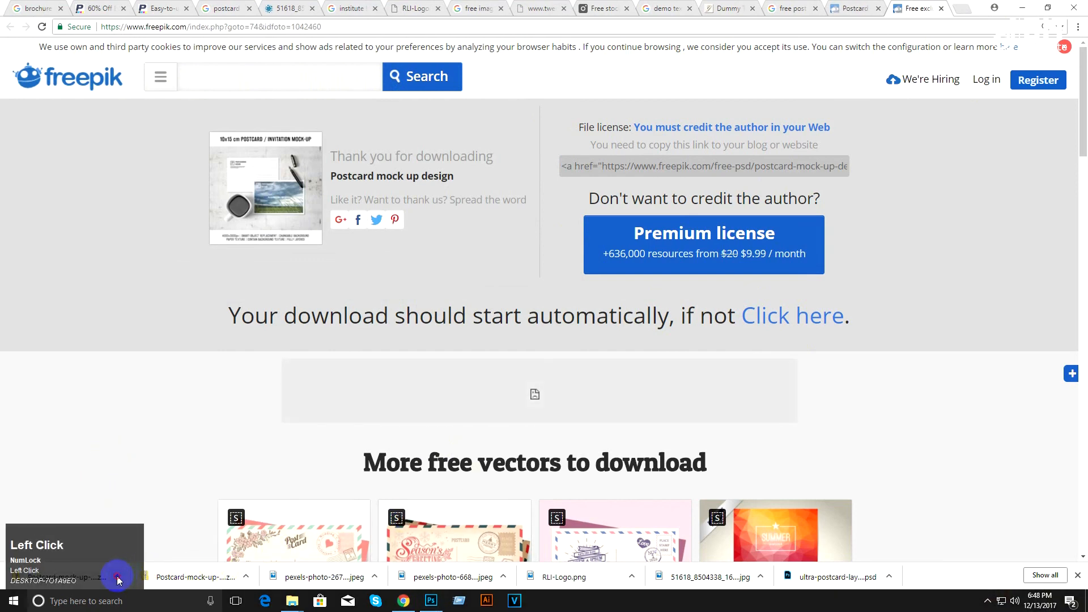
Step: Extract Postcard-mock-up-design.zip in the How to create post card folder and open its OKY4ND1.psd in Photoshop
click(117, 579)
click(149, 537)
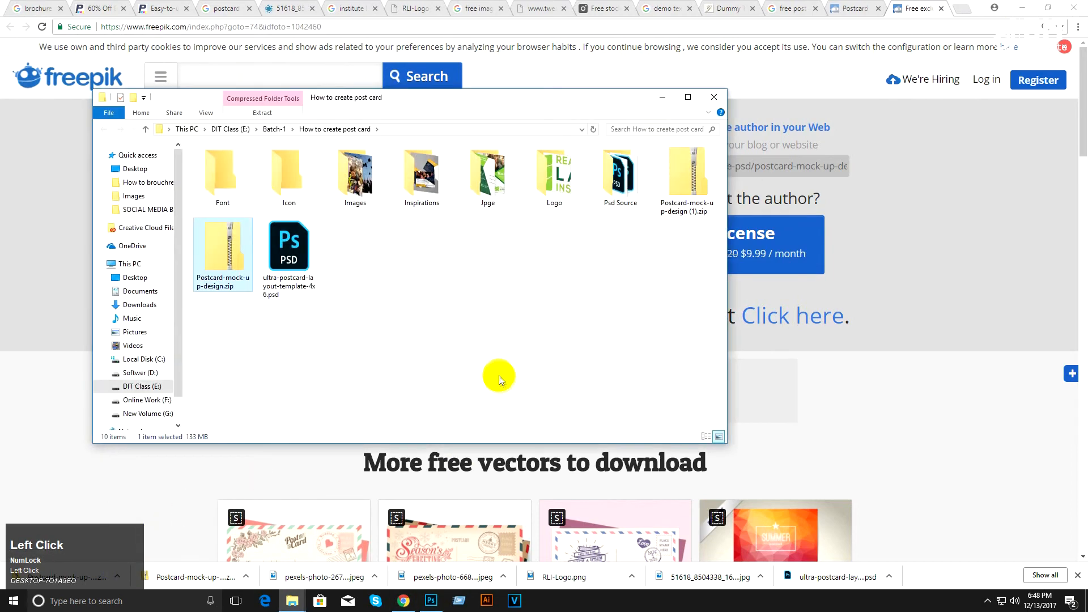
right_click(237, 252)
click(288, 294)
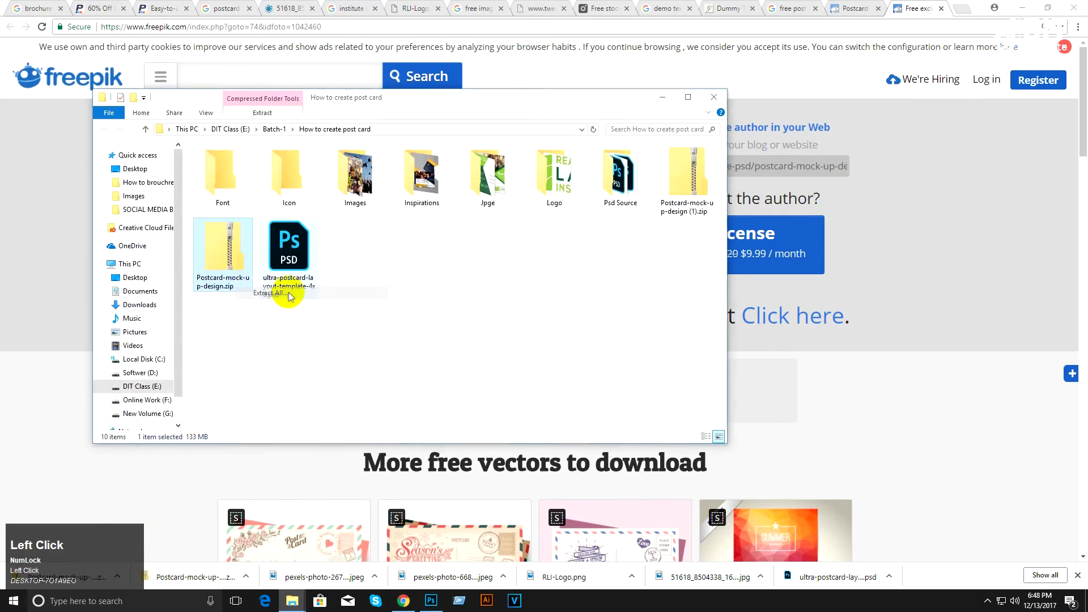
key(Return)
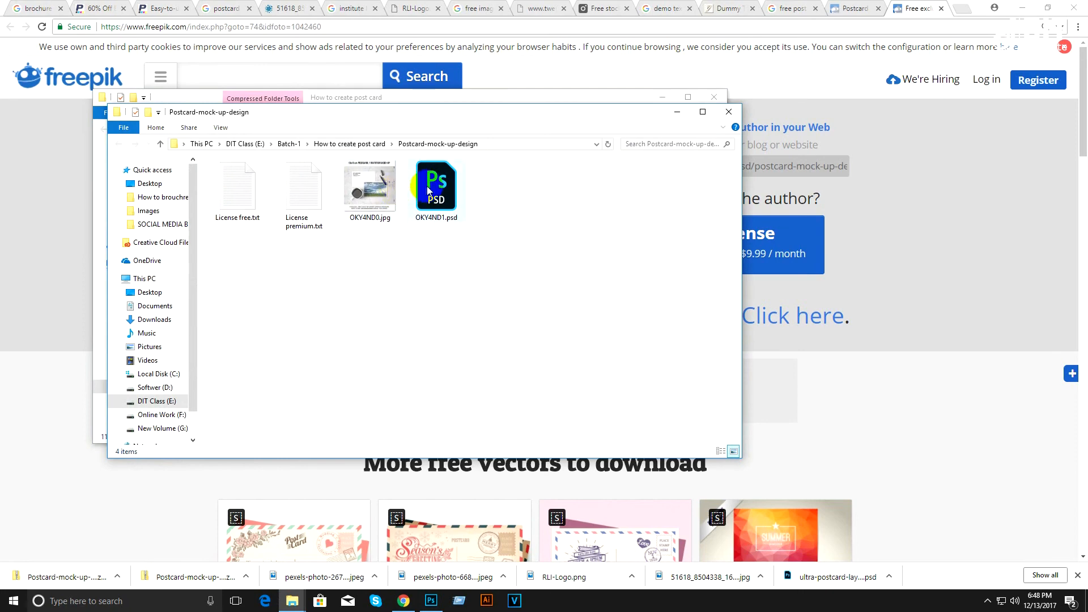
click(427, 191)
double_click(426, 186)
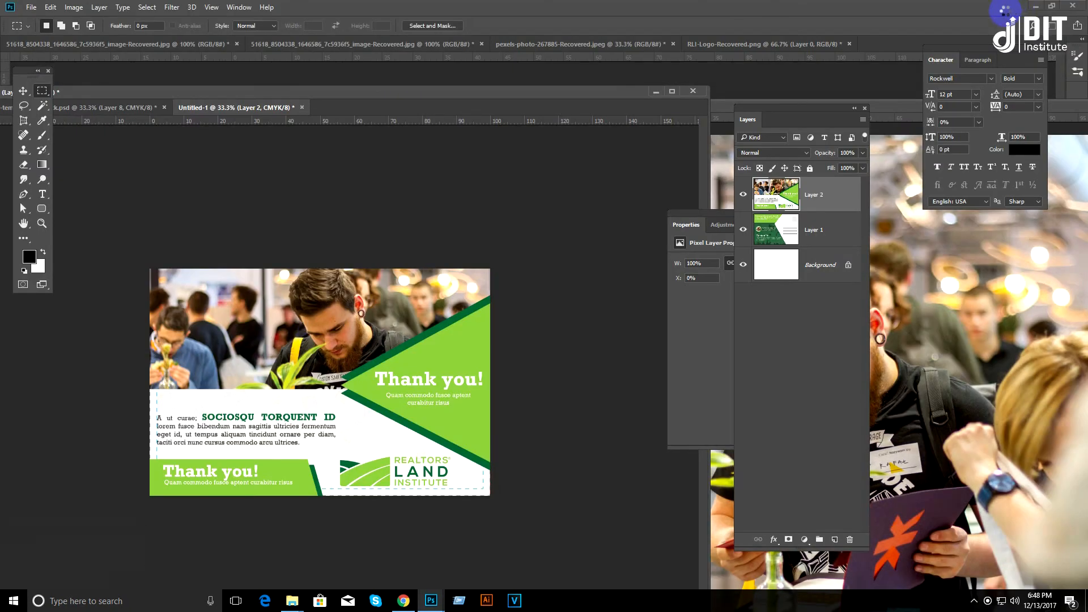
Step: Return to the Back.psd postcard document, hide the merged Layer 8 and expand the Front group
click(132, 107)
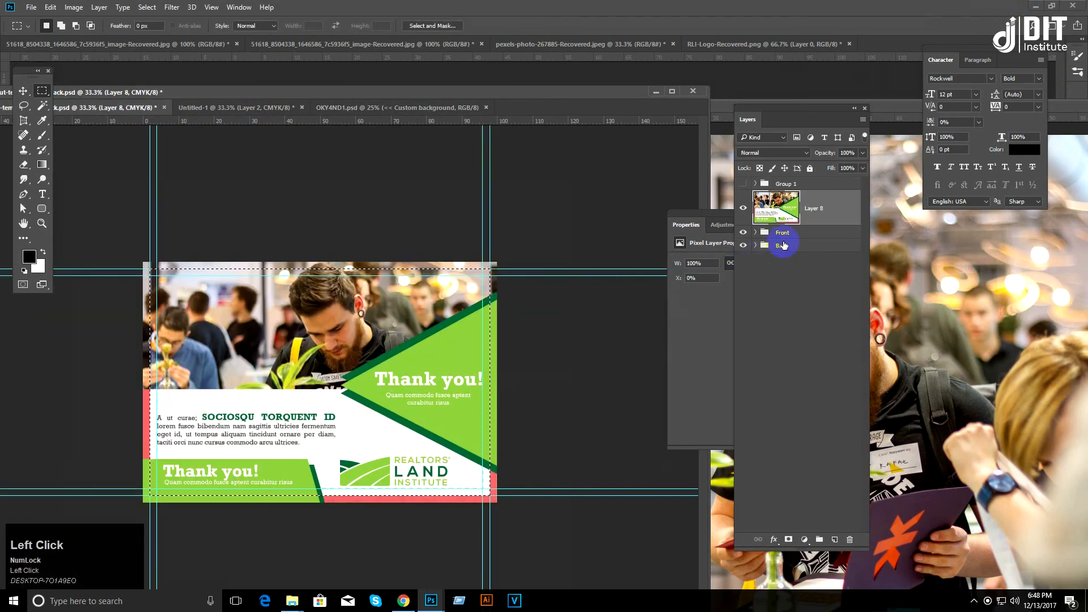
click(743, 233)
click(742, 210)
click(743, 232)
click(755, 233)
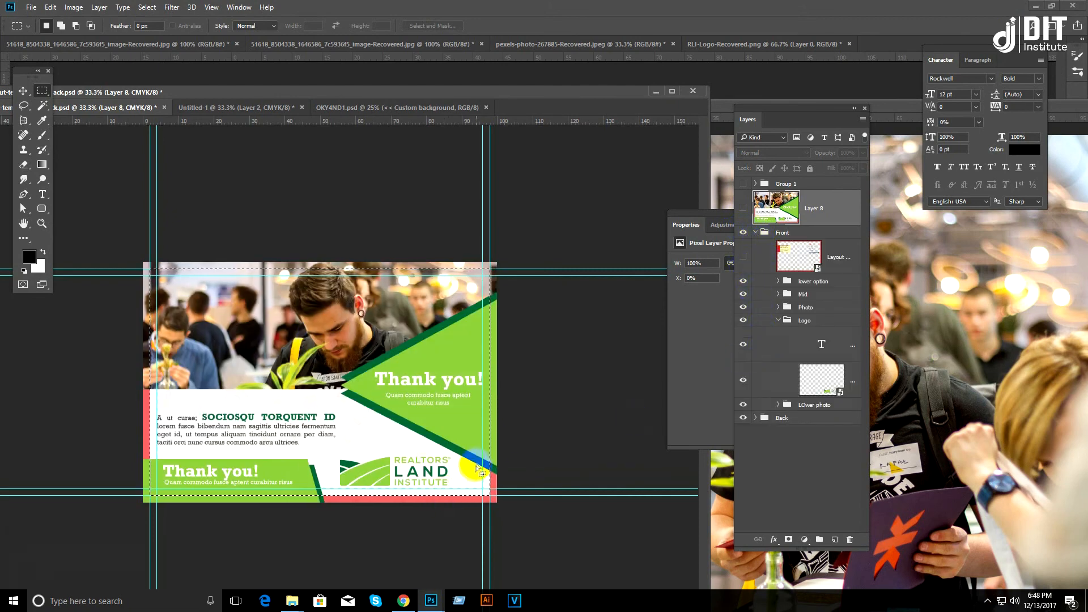
Step: Clear the selection and guides from the postcard canvas and hide the Back group
ctrl+click(489, 441)
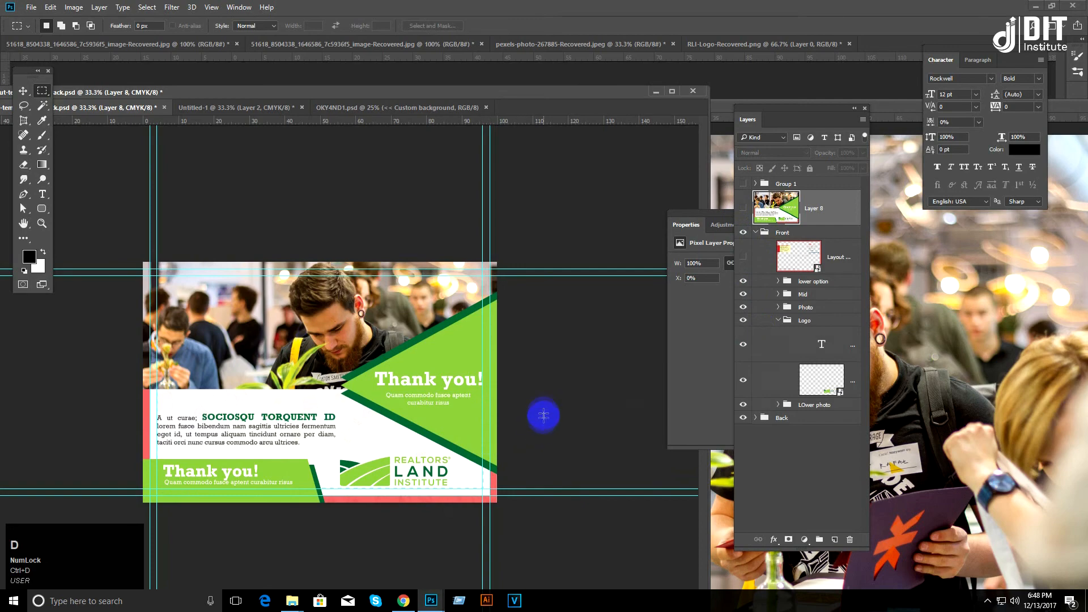
key(ctrl+h)
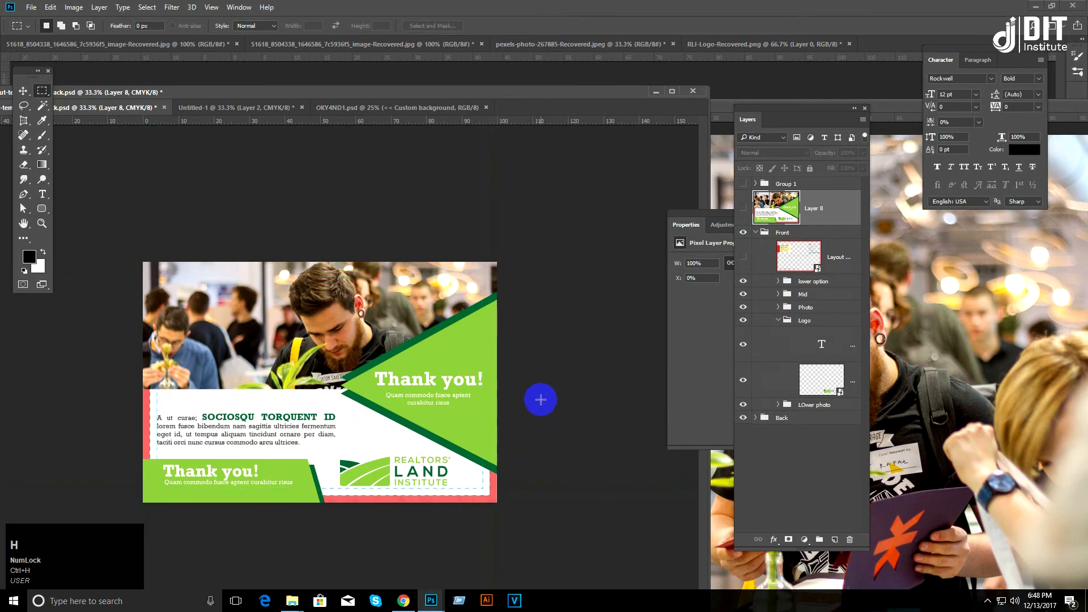
key(ctrl+equal)
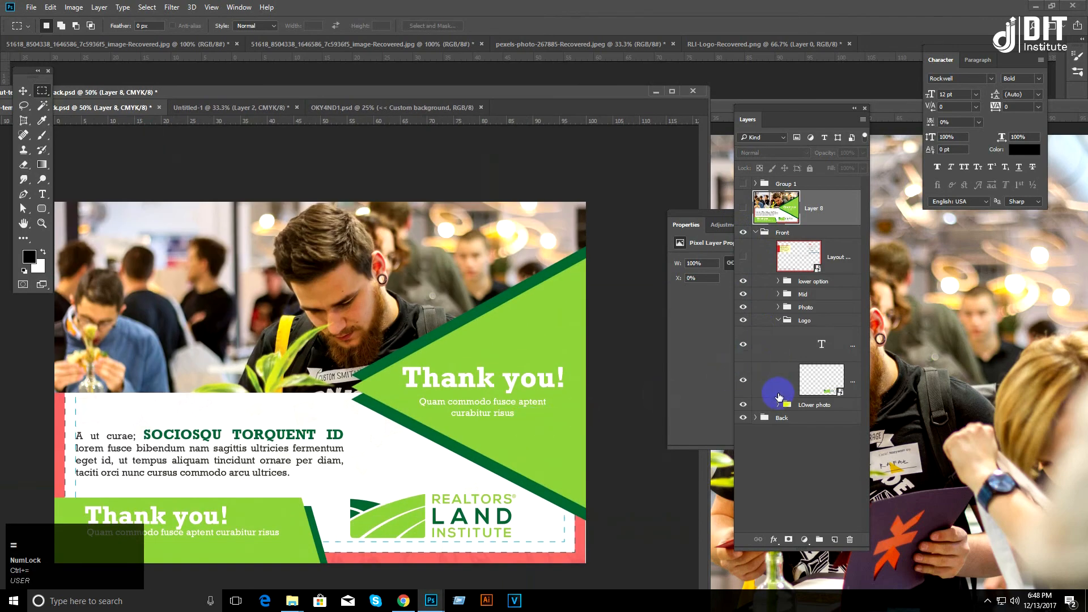
click(743, 419)
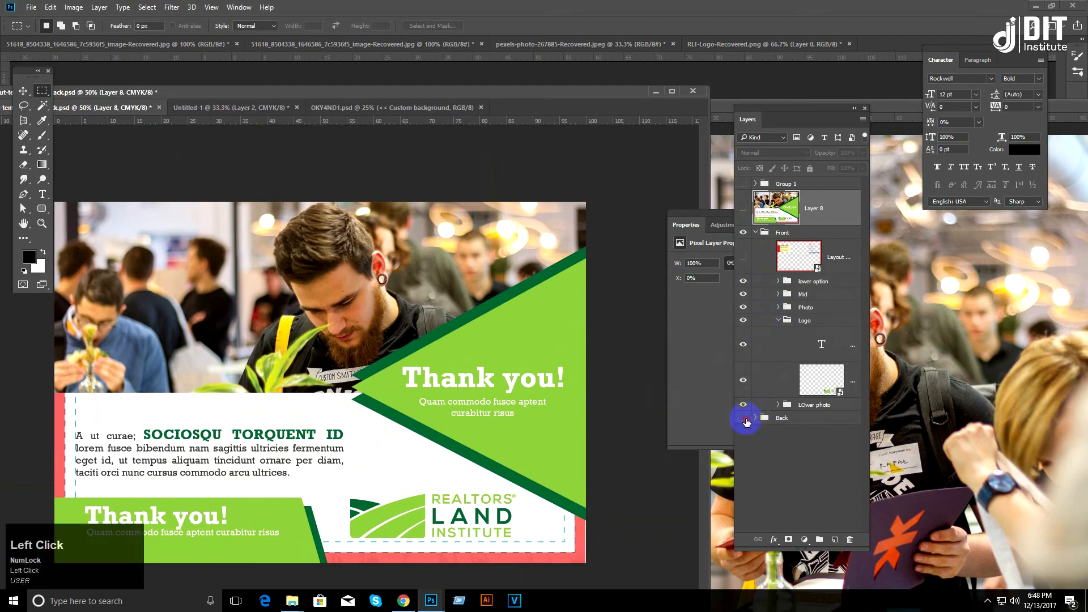
key(ctrl+minus)
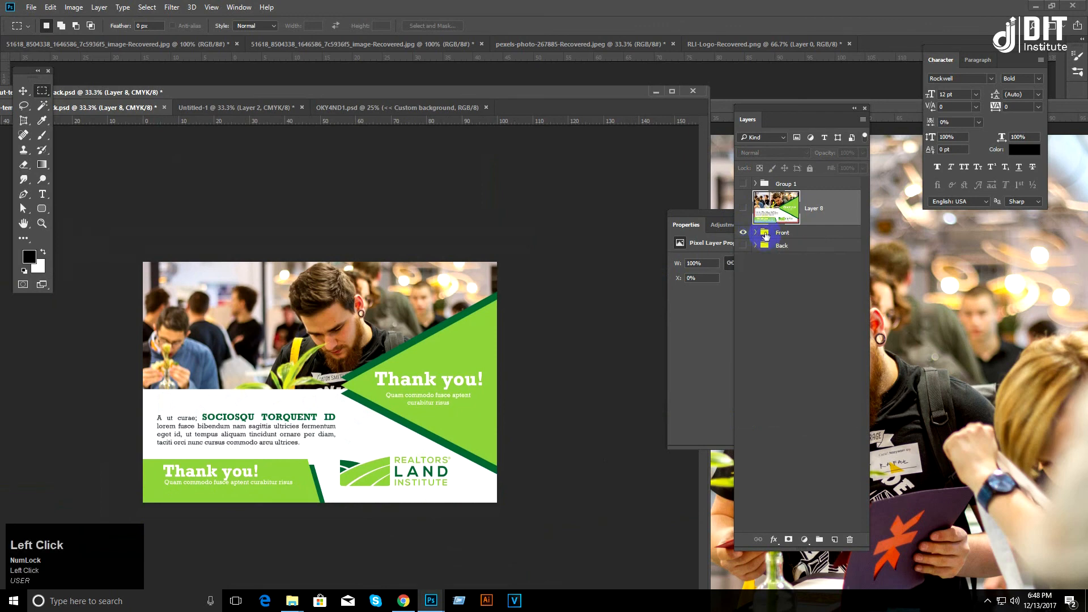
Step: Delete the old merged Layer 8 and stamp the visible Front group into a new merged layer
key(Delete)
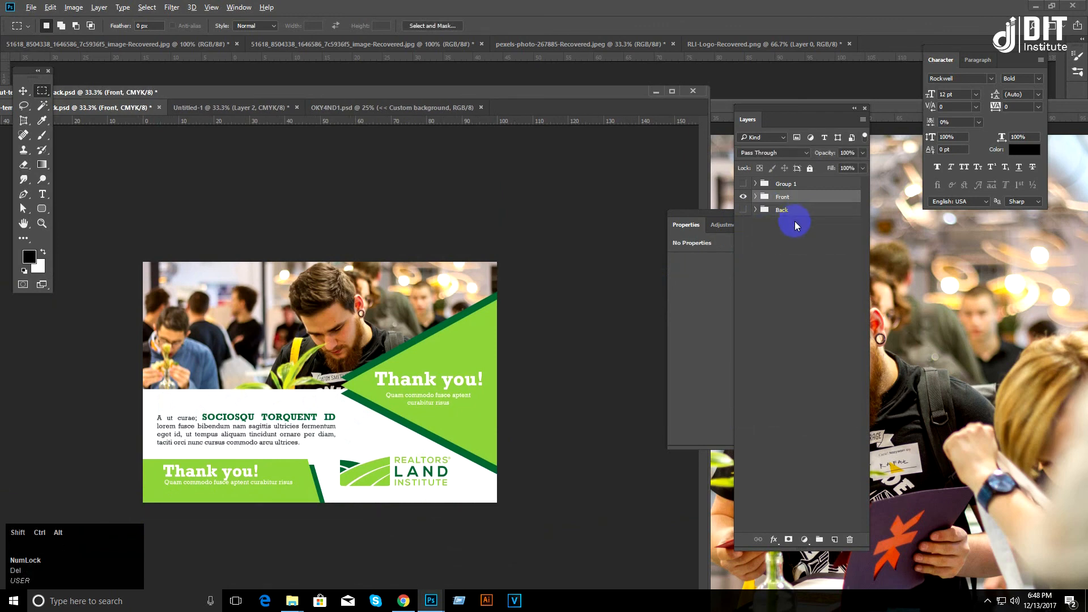
key(ctrl+shift+alt+e)
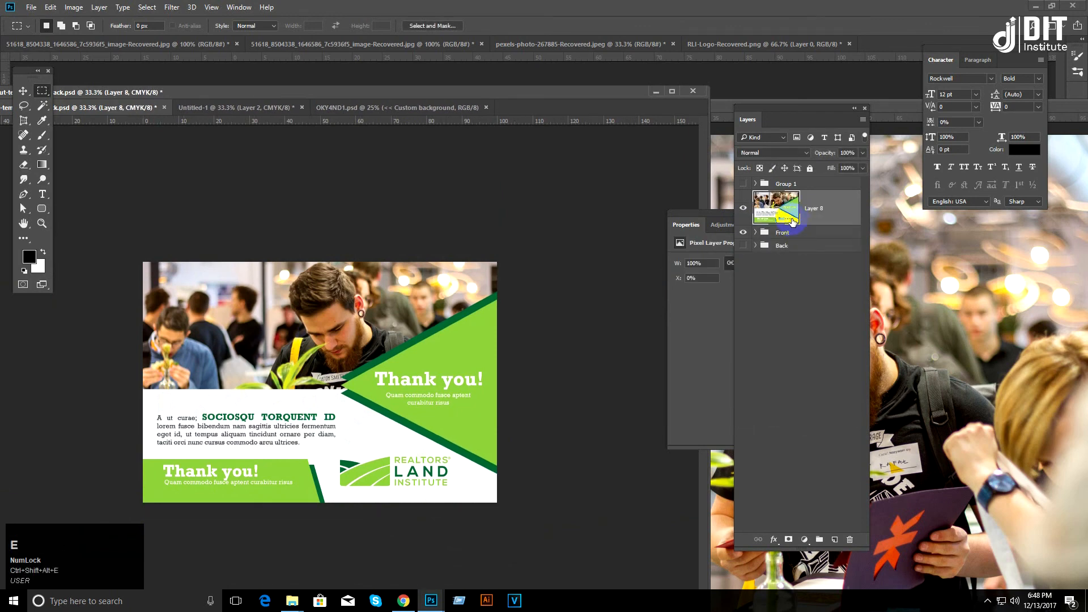
Step: Copy the postcard front within the outer trim guides, hide Group 1, and paste the copy into the Untitled-1 document
click(742, 185)
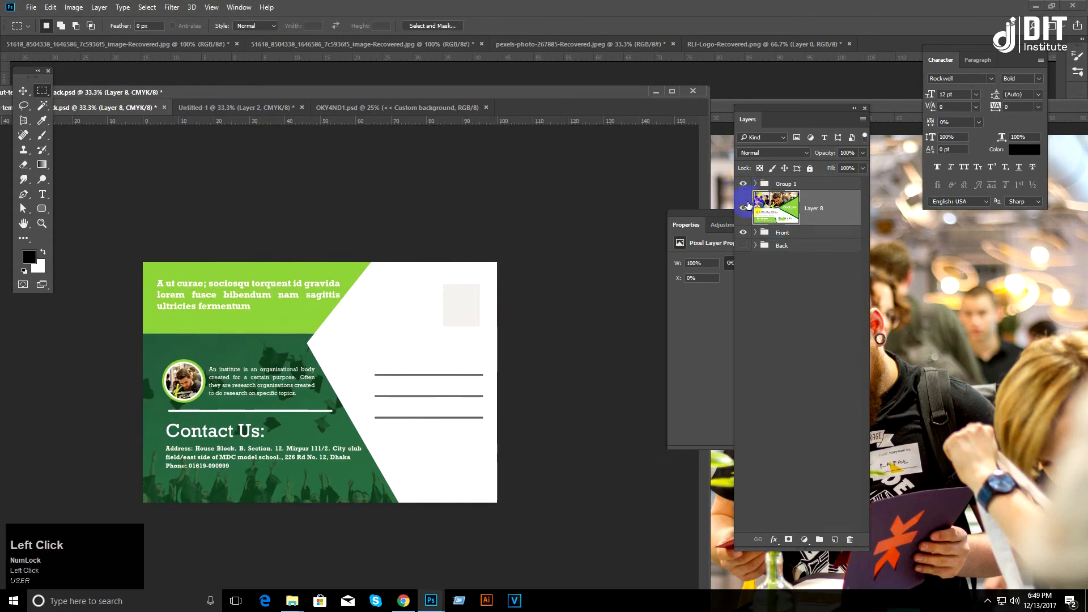
key(ctrl+h)
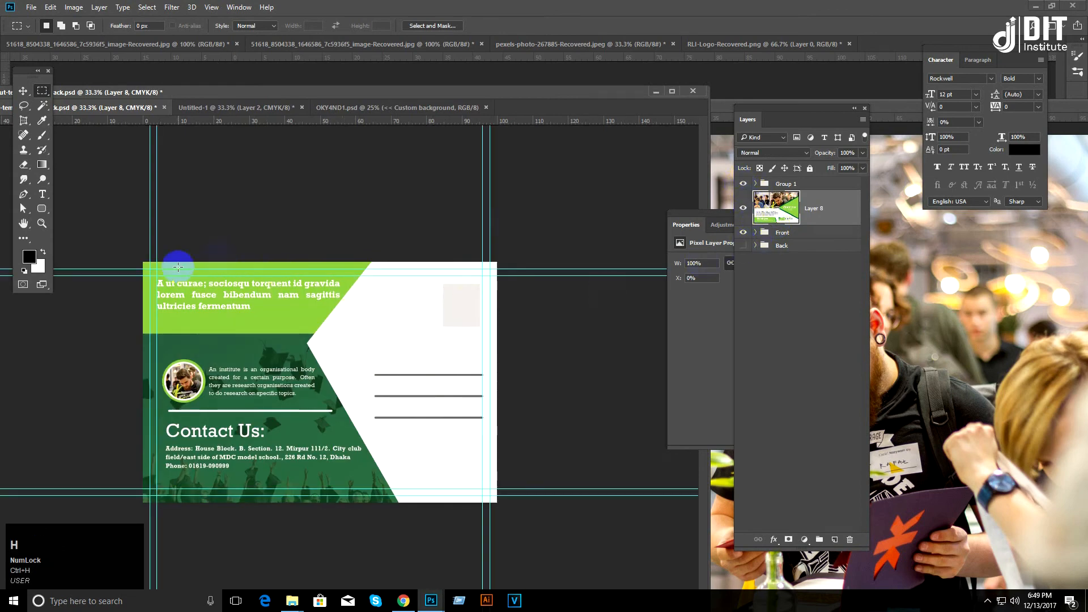
drag(148, 269, 490, 495)
click(743, 185)
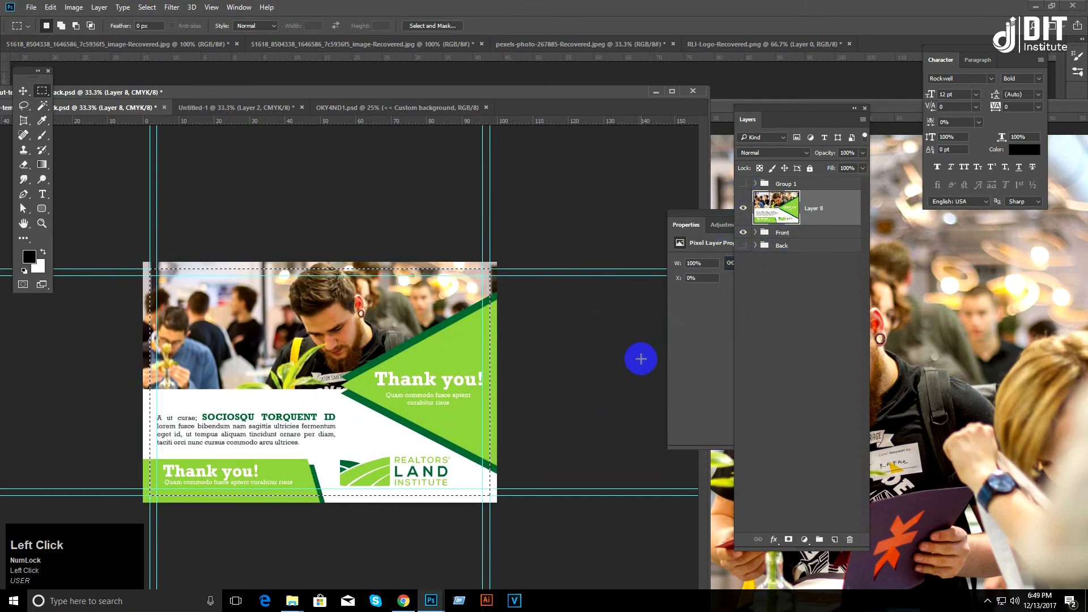
click(230, 109)
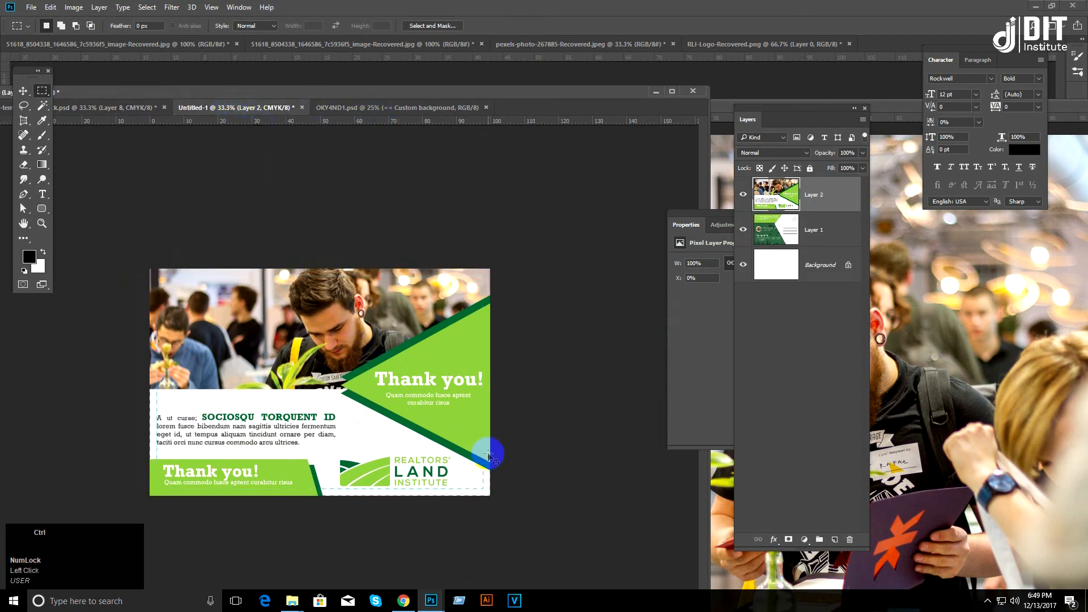
key(ctrl+v)
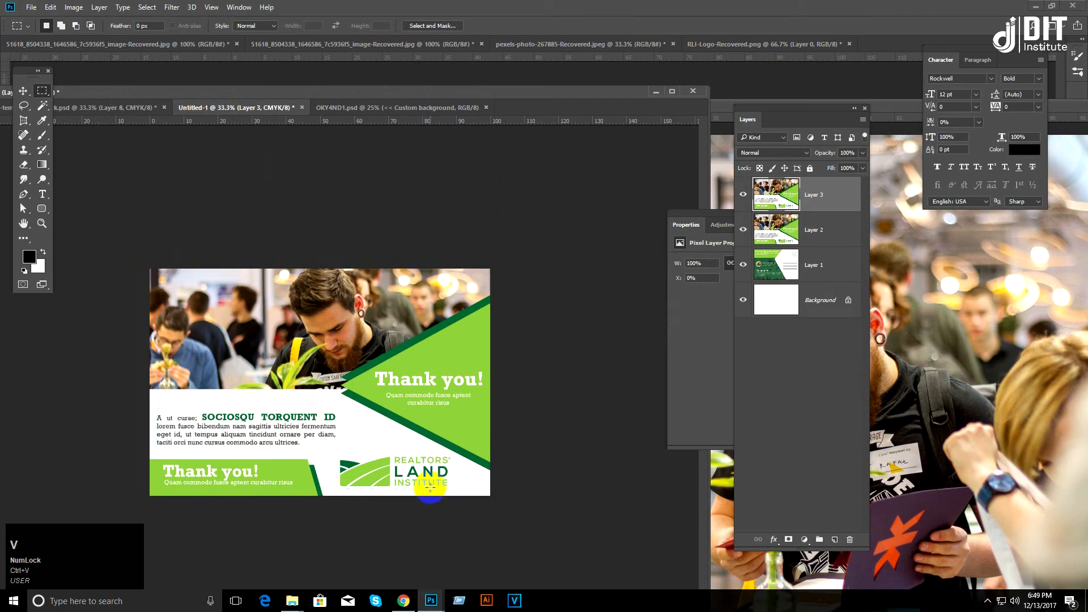
Step: Save the Untitled-1 document as the JPEG Untitled-1.jpg in the Jpge folder at quality 12 (Maximum)
key(ctrl+s)
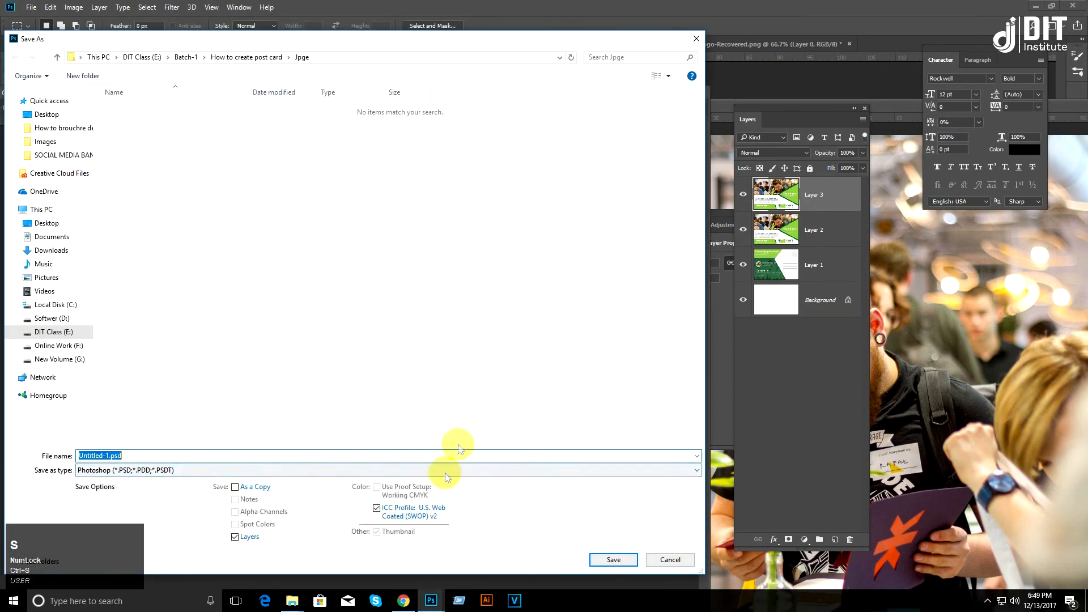
click(437, 470)
click(257, 523)
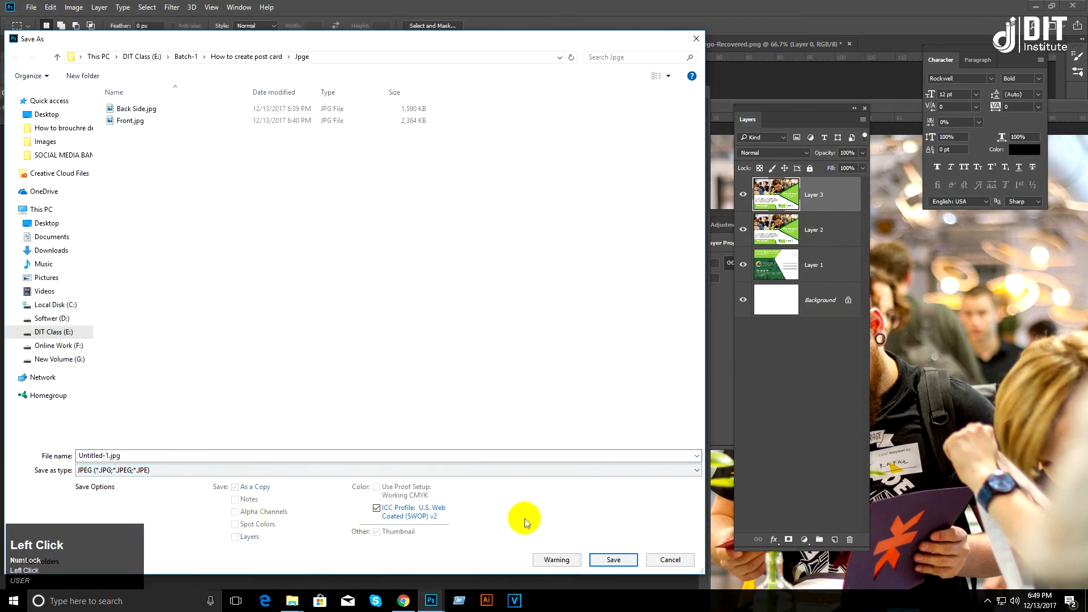
click(606, 559)
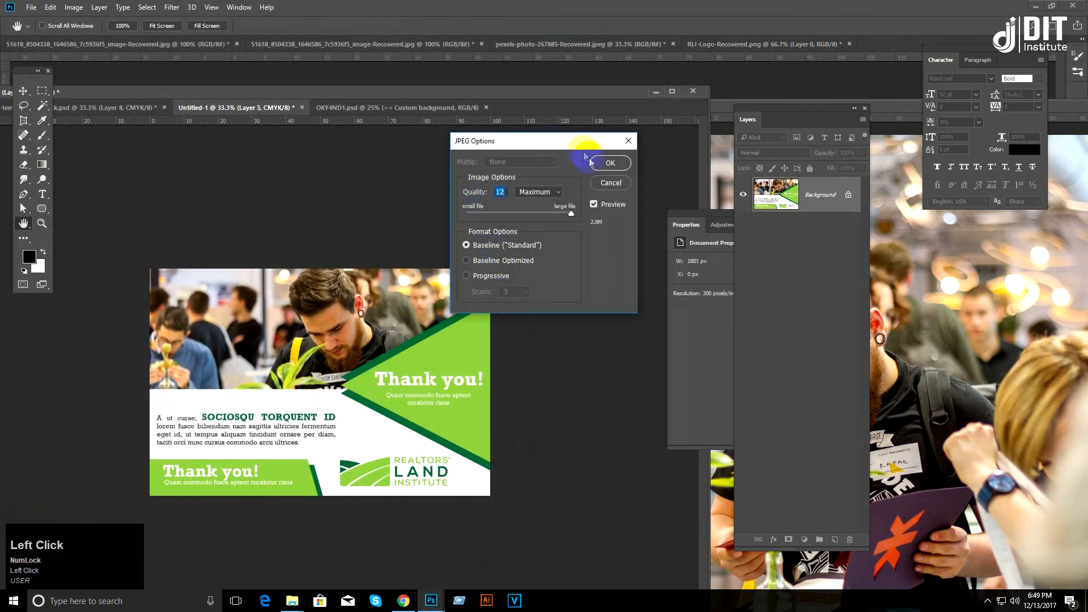
click(611, 162)
Step: Float OKY4ND1.psd in its own window and show its Pen, Cup, Image Filter and << Place your design here groups
drag(393, 111, 381, 66)
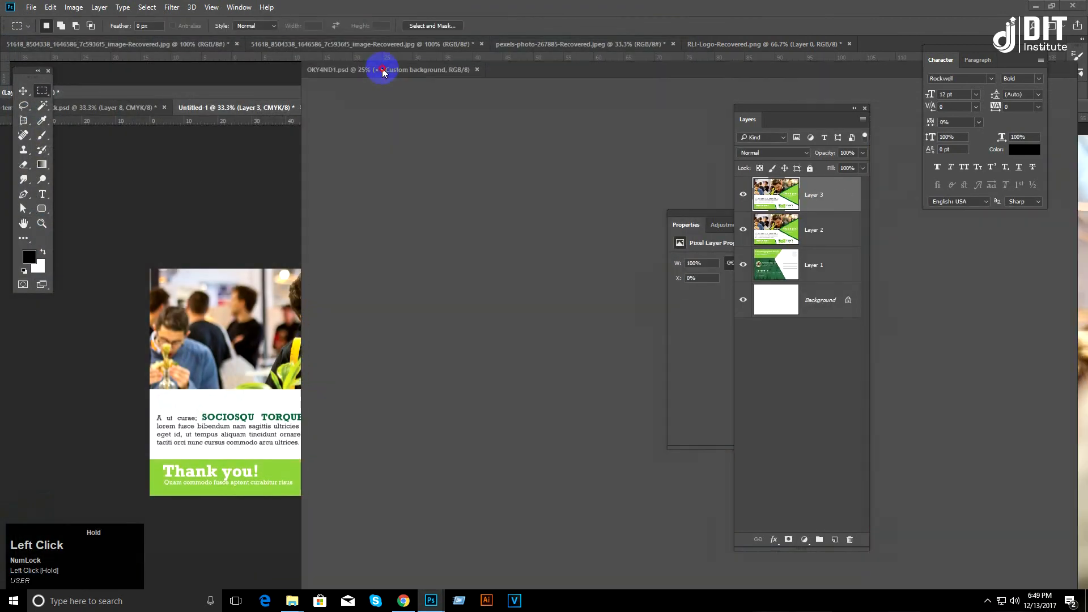
drag(522, 56, 246, 56)
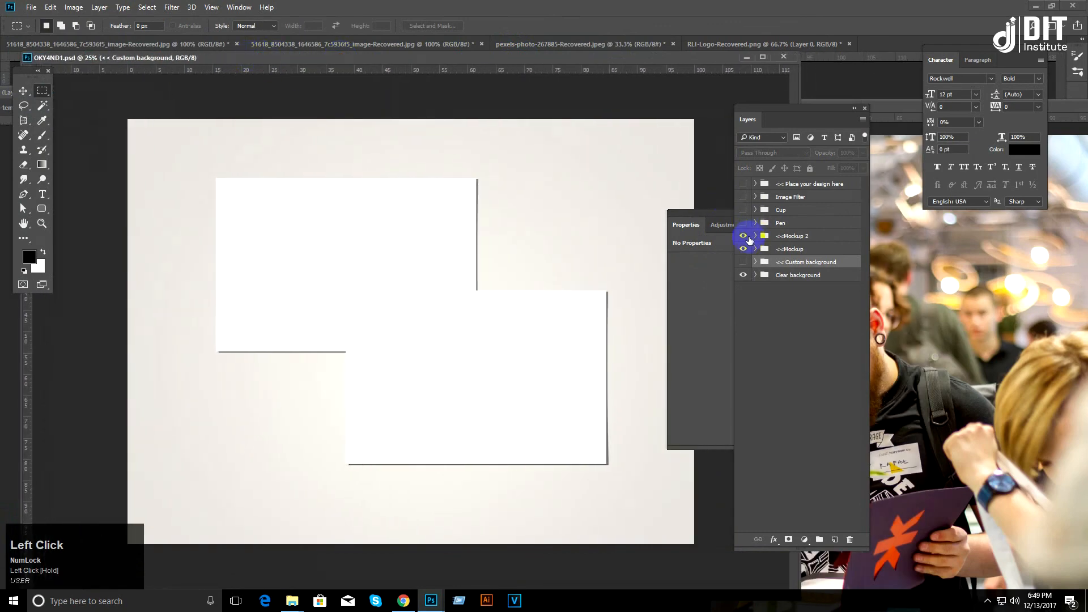
drag(741, 207, 740, 181)
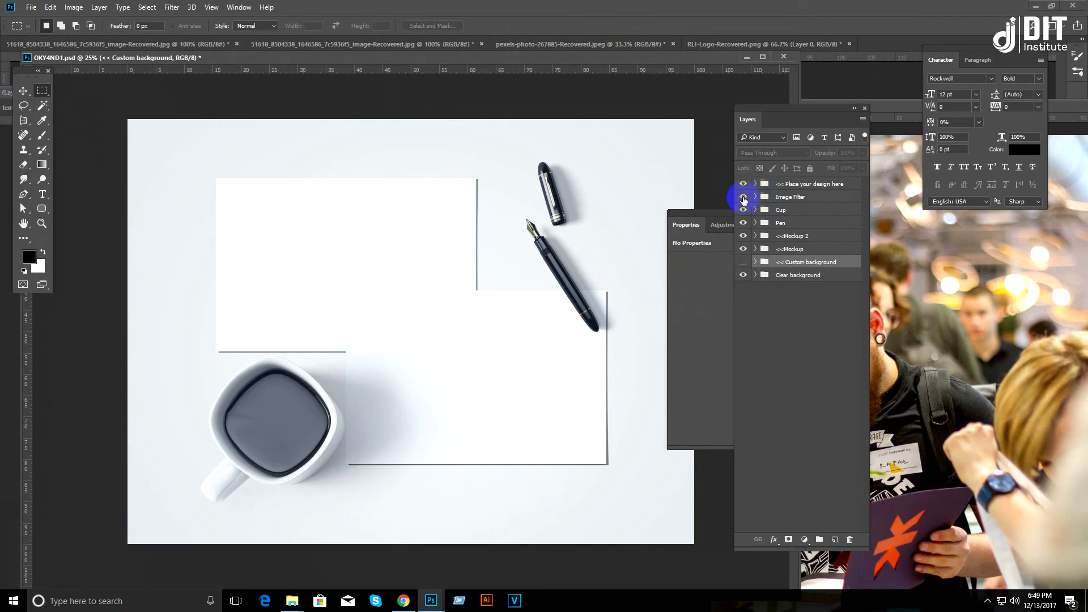
Step: Compare the mock-up with and without the Image Filter group and its Green filter
click(743, 198)
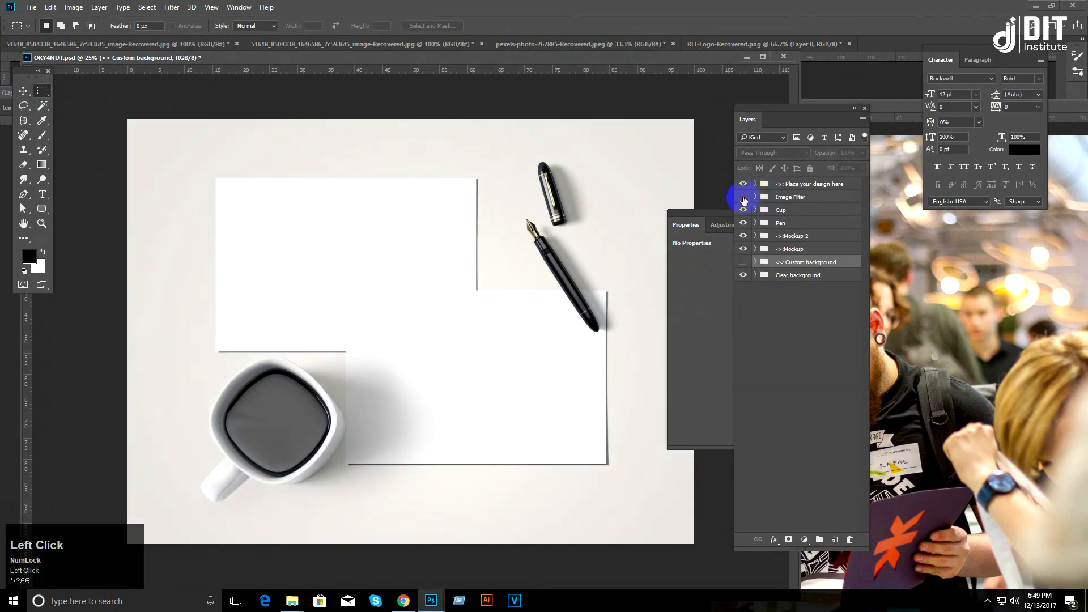
click(743, 197)
click(756, 197)
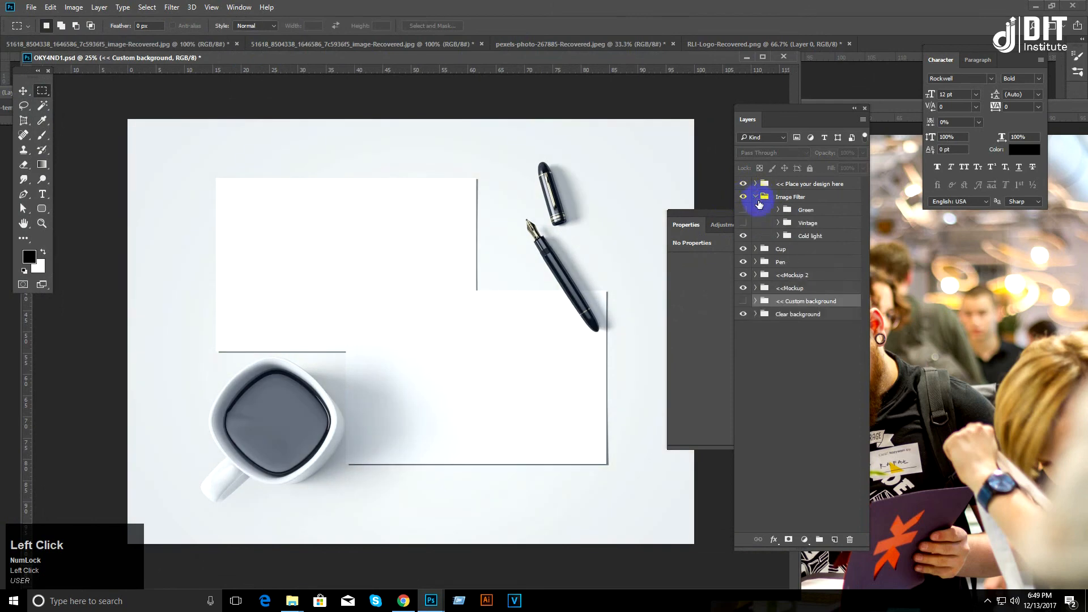
click(740, 210)
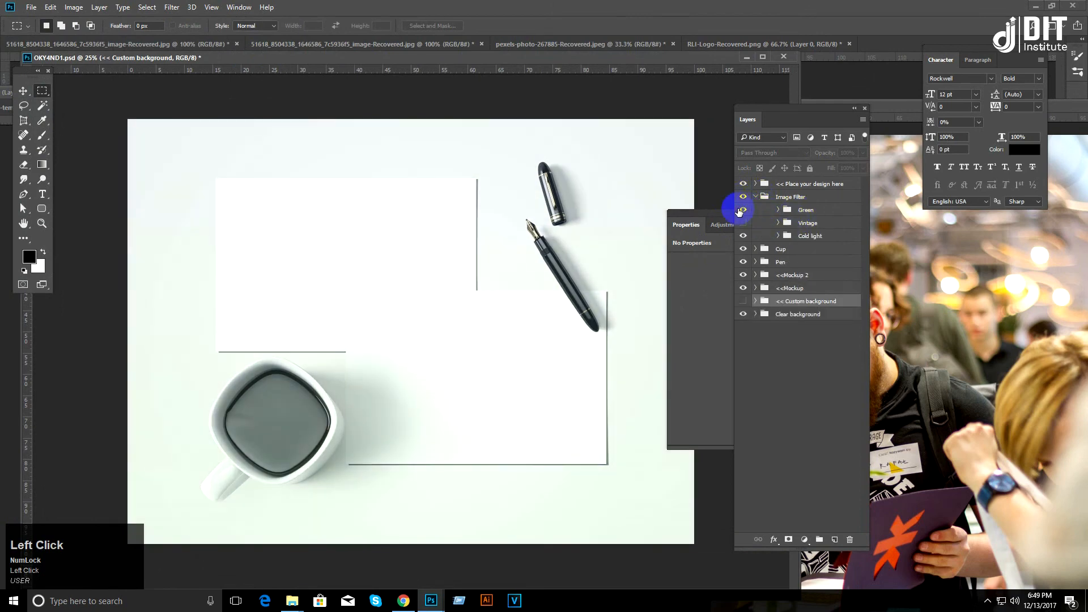
click(740, 210)
Step: Collapse the Image Filter group and hide the Image Filter, Pen and Cup groups in the mock-up
click(743, 197)
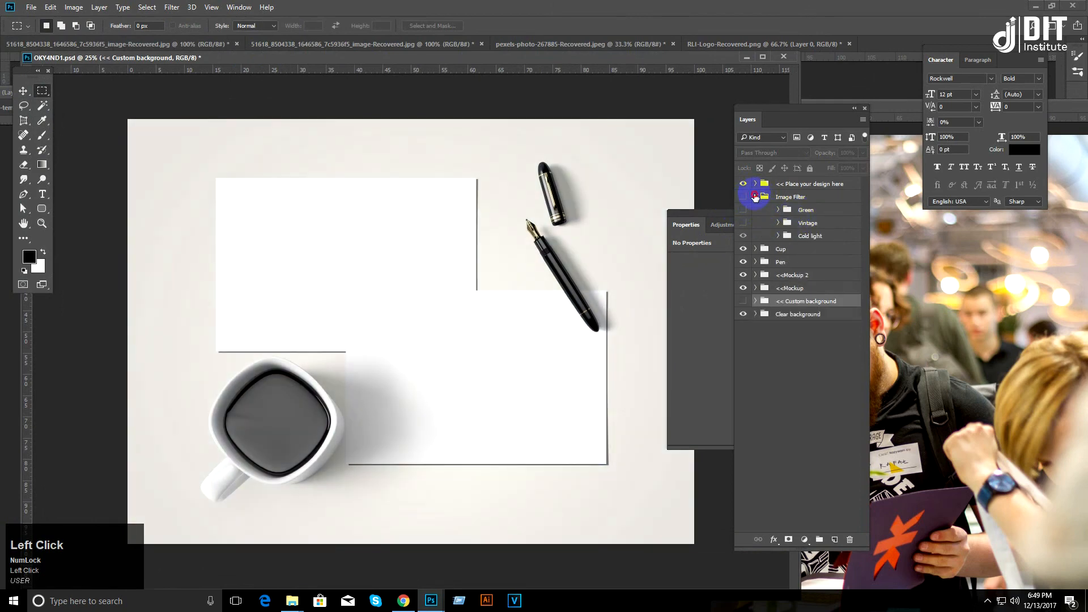
click(755, 197)
click(742, 223)
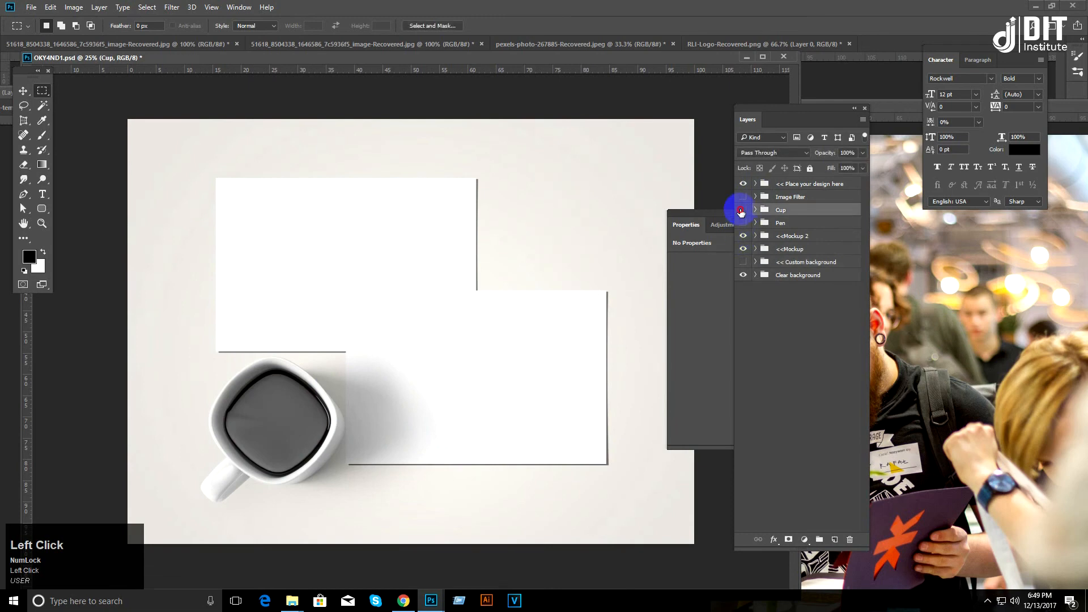
click(742, 210)
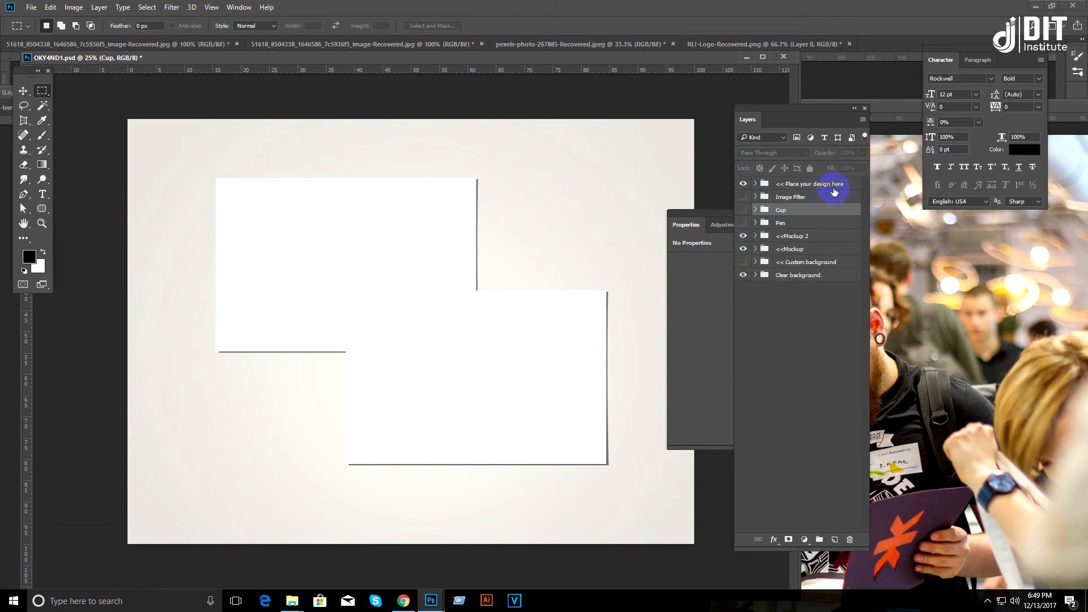
Step: Expand the << Place your design here group, widen the layer list, and open the Postcard 2 smart object for editing
click(756, 185)
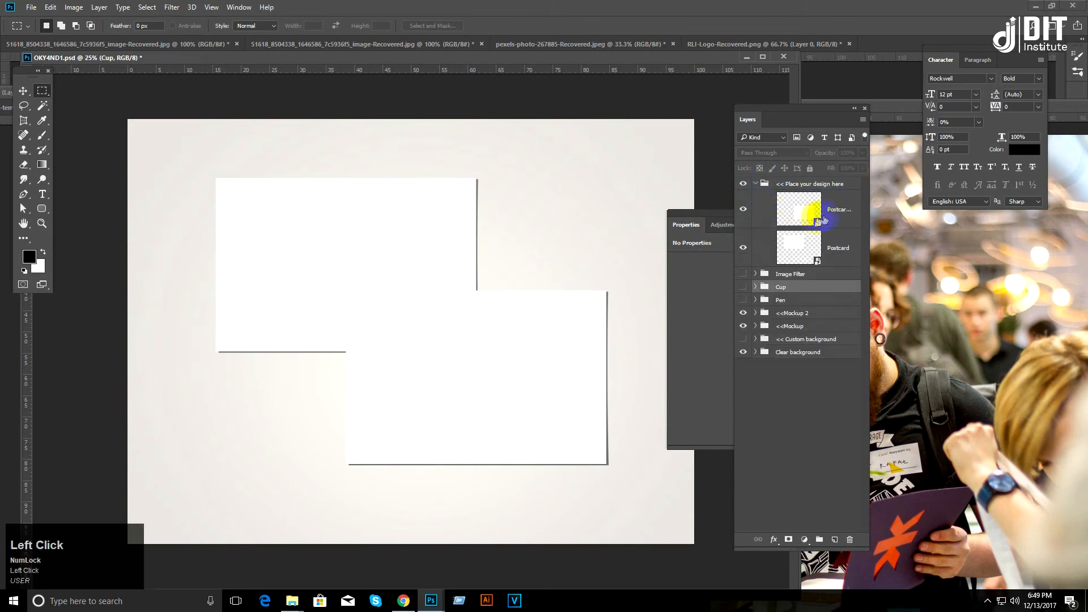
click(744, 249)
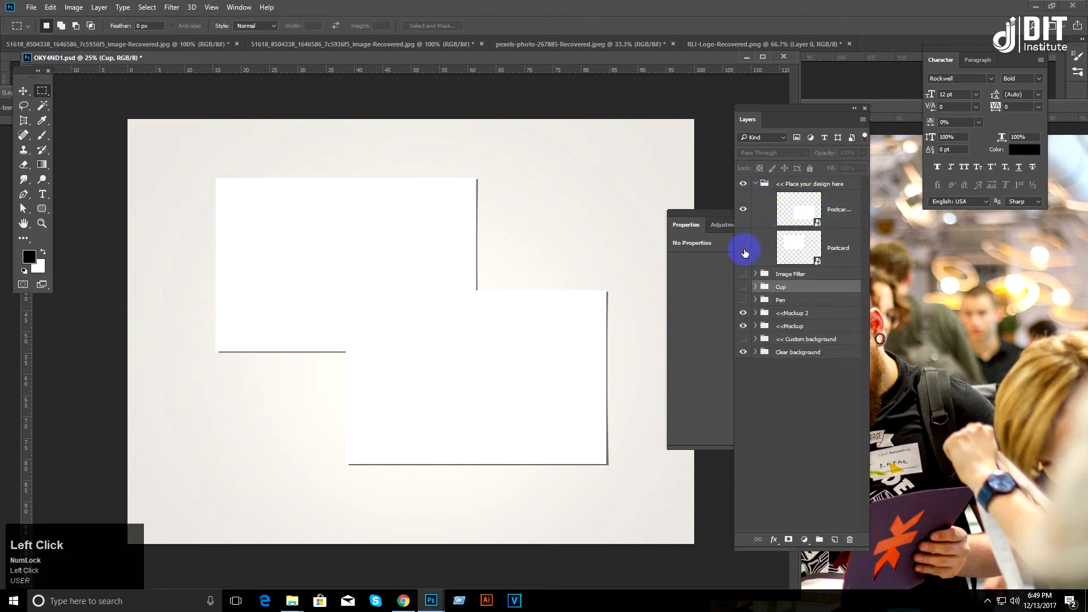
click(743, 248)
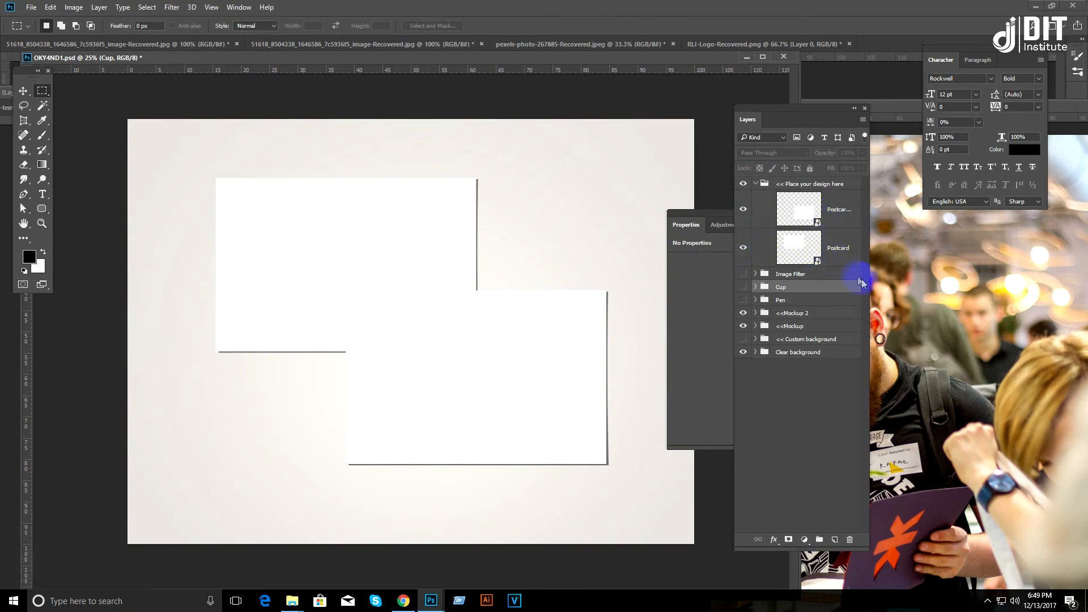
drag(869, 284, 923, 286)
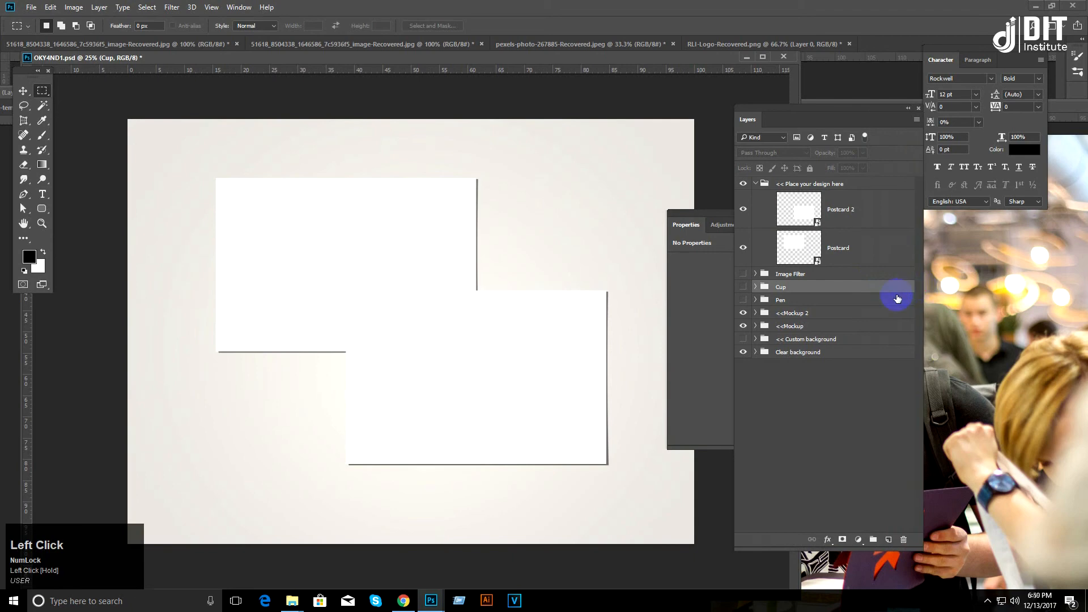
click(854, 257)
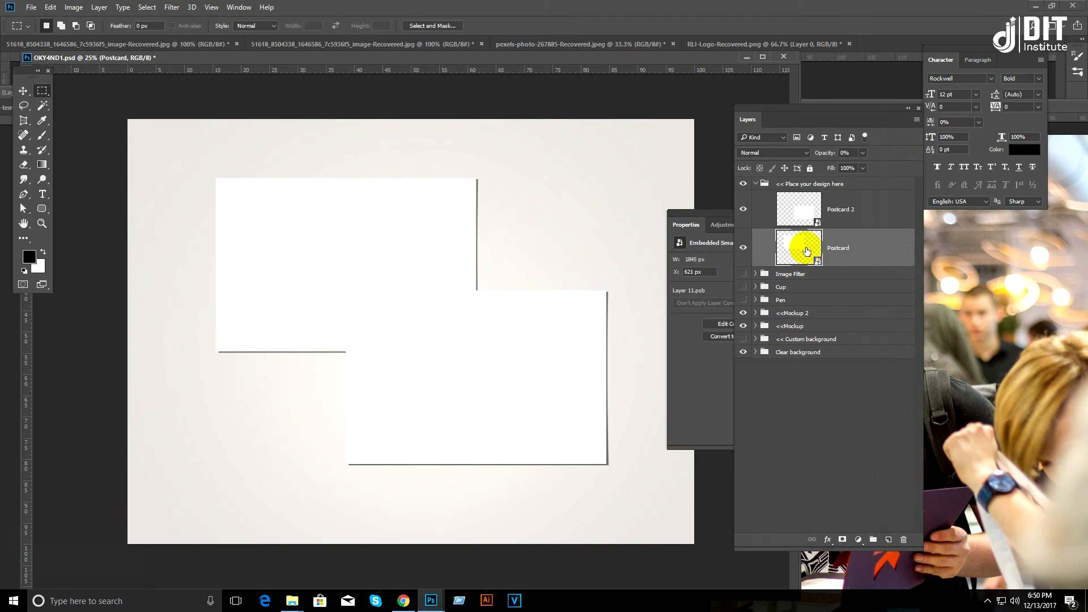
click(800, 208)
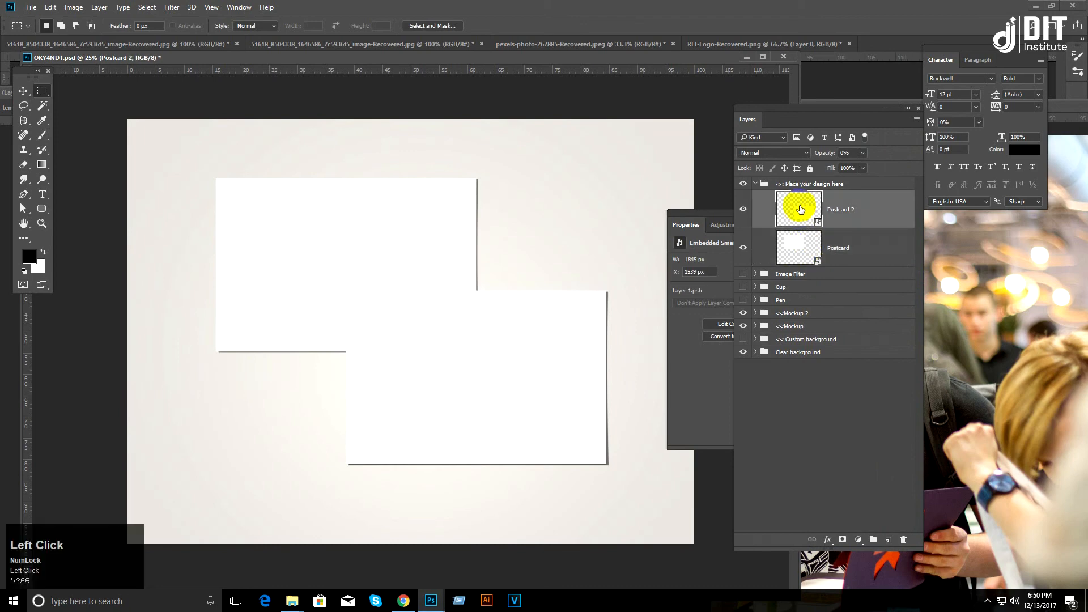
double_click(800, 210)
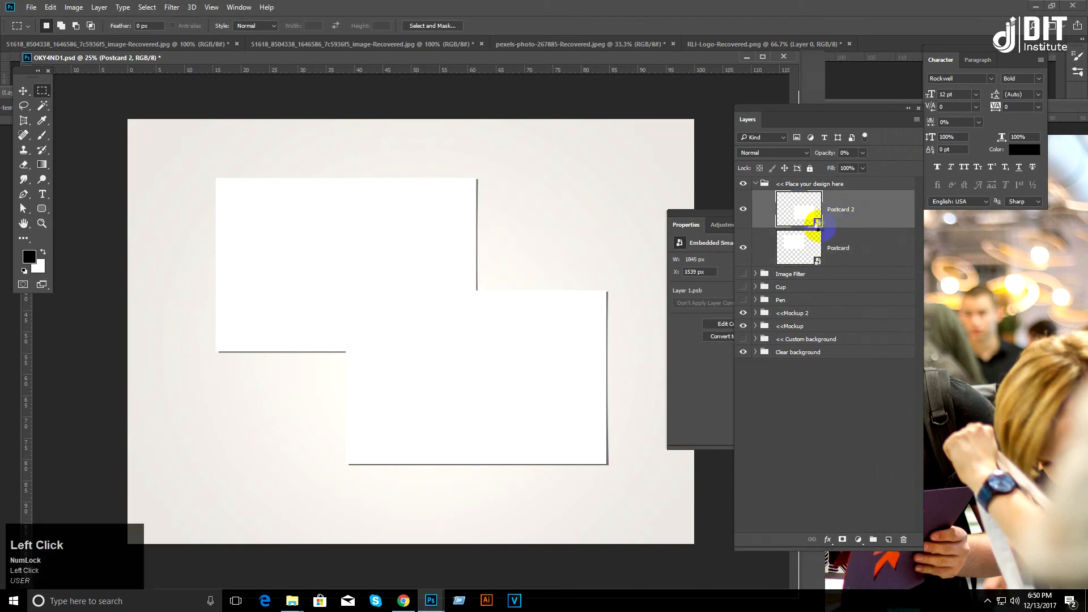
Step: Paste the postcard front into Layer 1.psb scaled to cover the whole canvas, and save it back to the mock-up
key(ctrl+v)
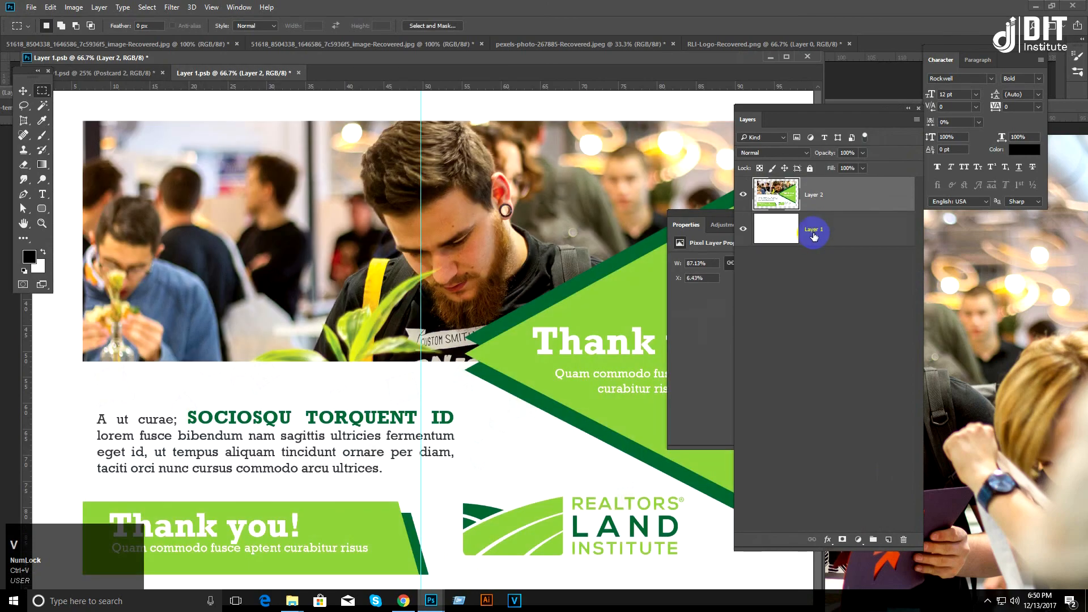
key(ctrl+minus)
key(ctrl+minus)
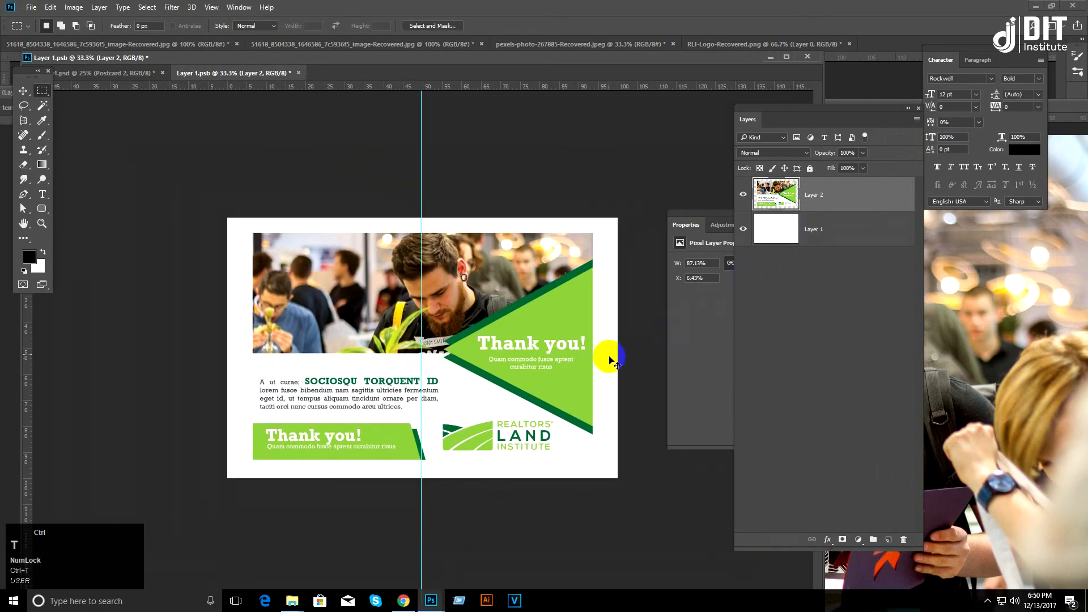
key(ctrl+t)
drag(594, 458, 626, 472)
key(Return)
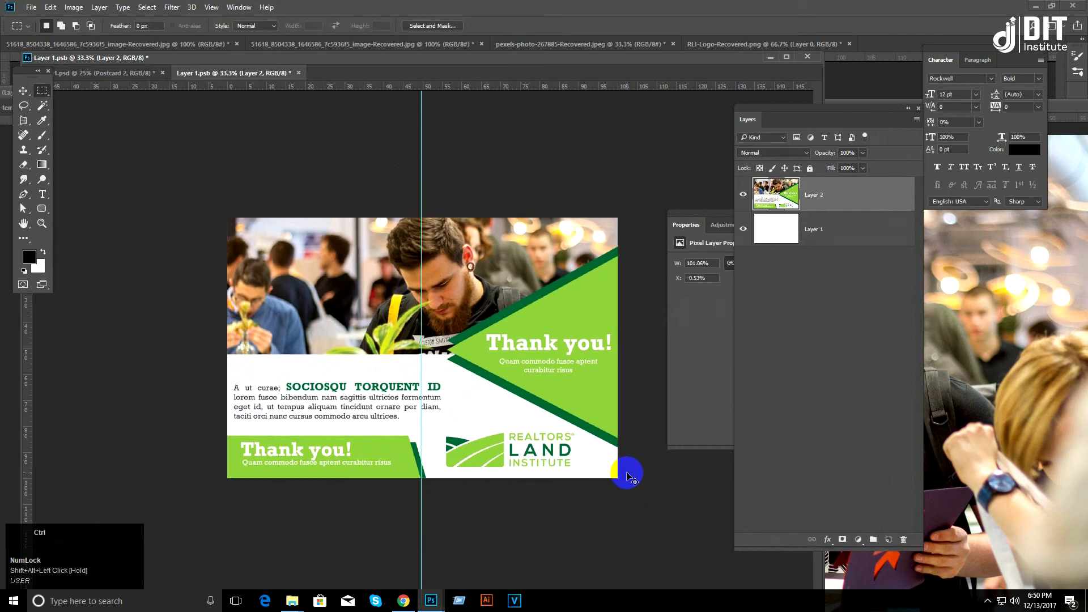
click(299, 73)
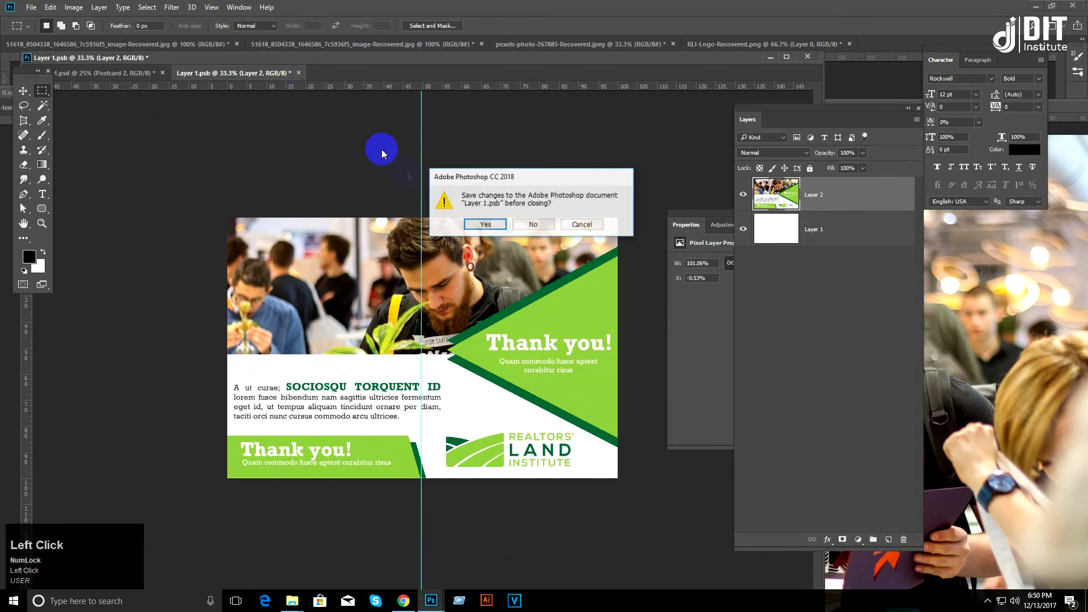
click(471, 222)
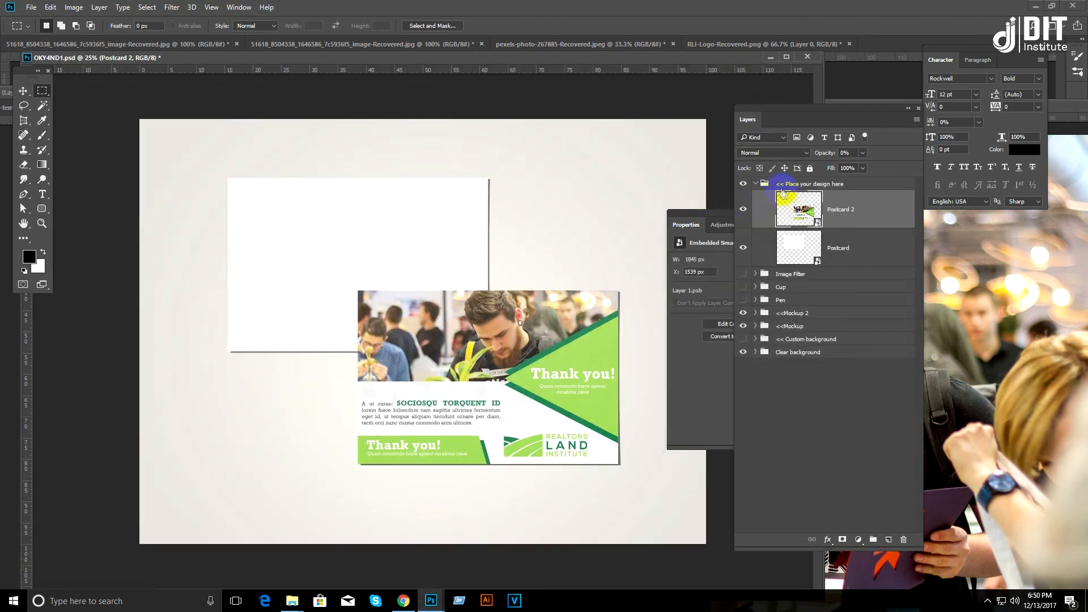
Step: Open the Postcard smart object in the << Place your design here group for editing
click(755, 184)
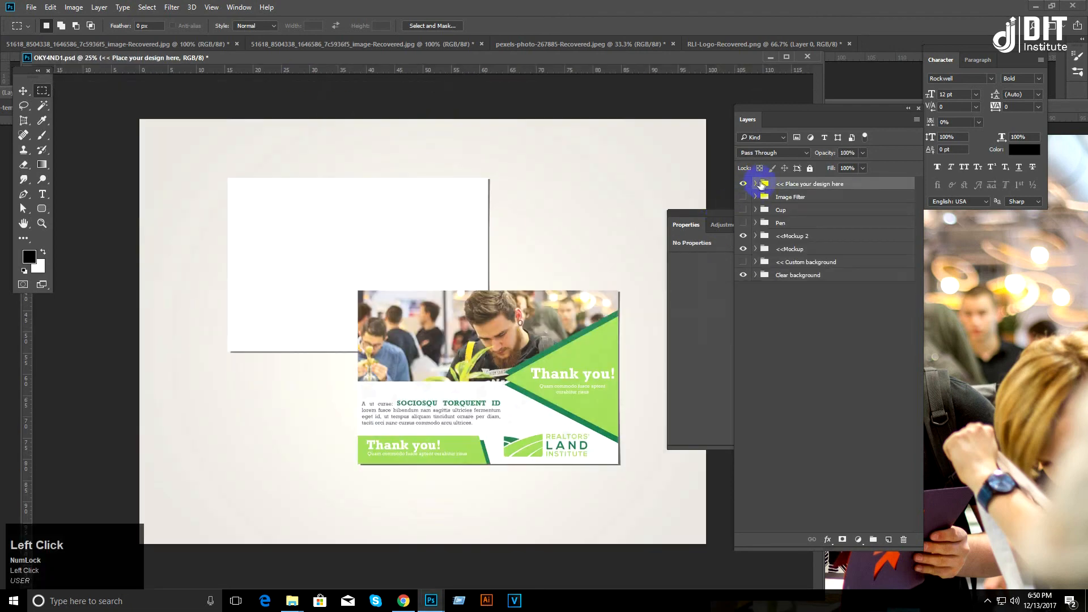
click(756, 184)
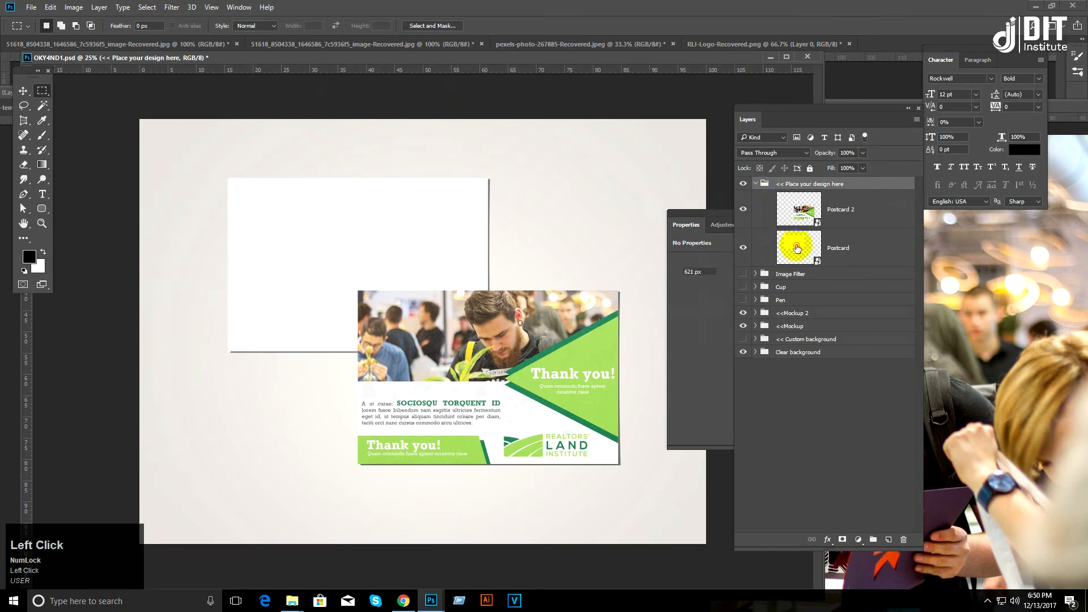
double_click(797, 247)
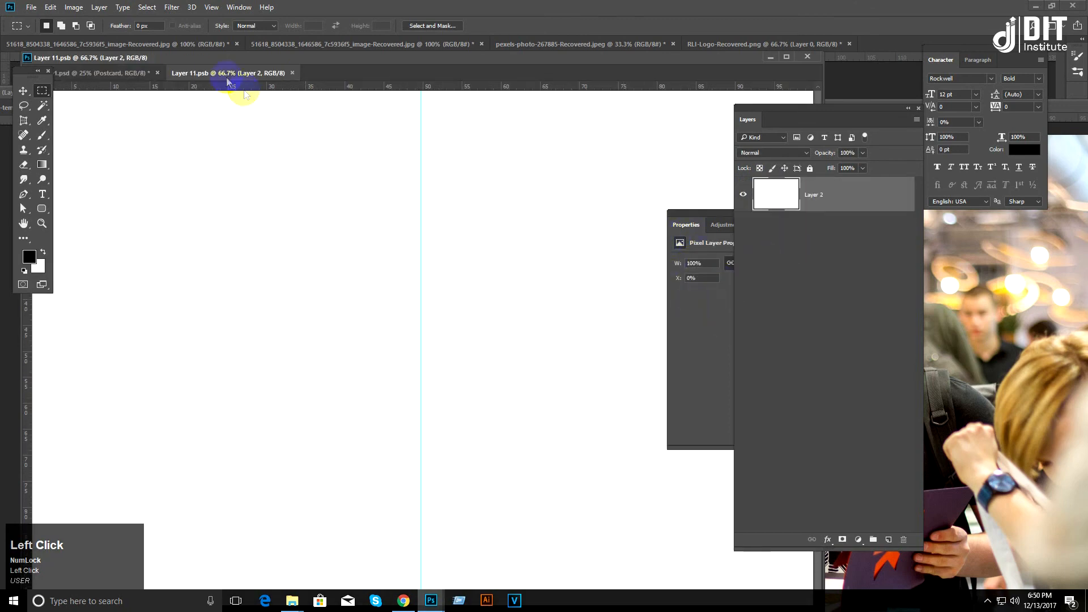
Step: Close the two Benjamin Franklin Institute postcard reference images without saving their changes
click(200, 44)
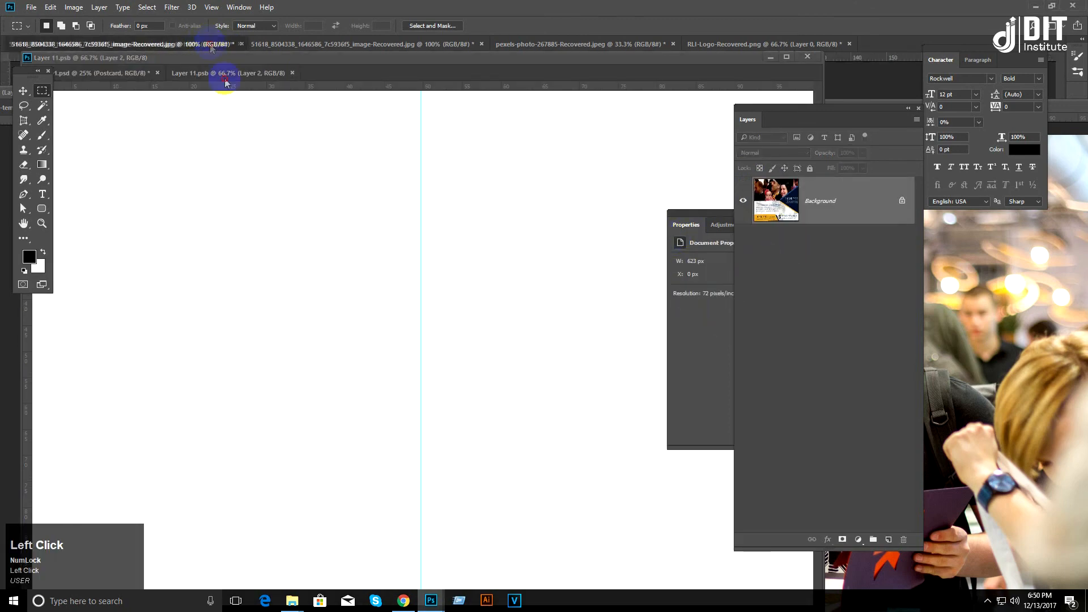
drag(225, 83, 315, 107)
click(383, 103)
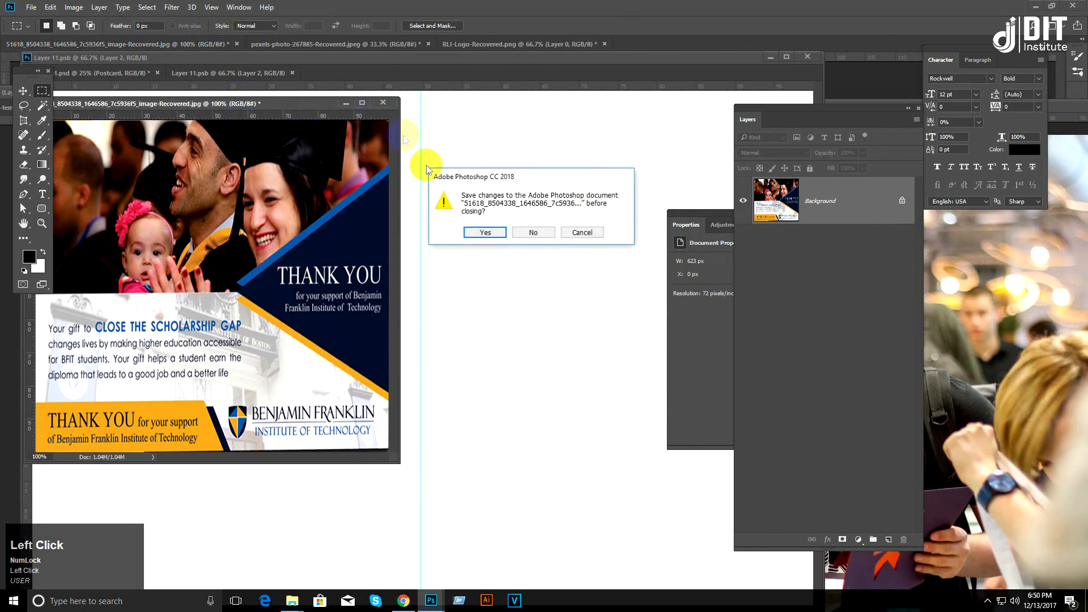
click(533, 232)
drag(183, 44, 211, 92)
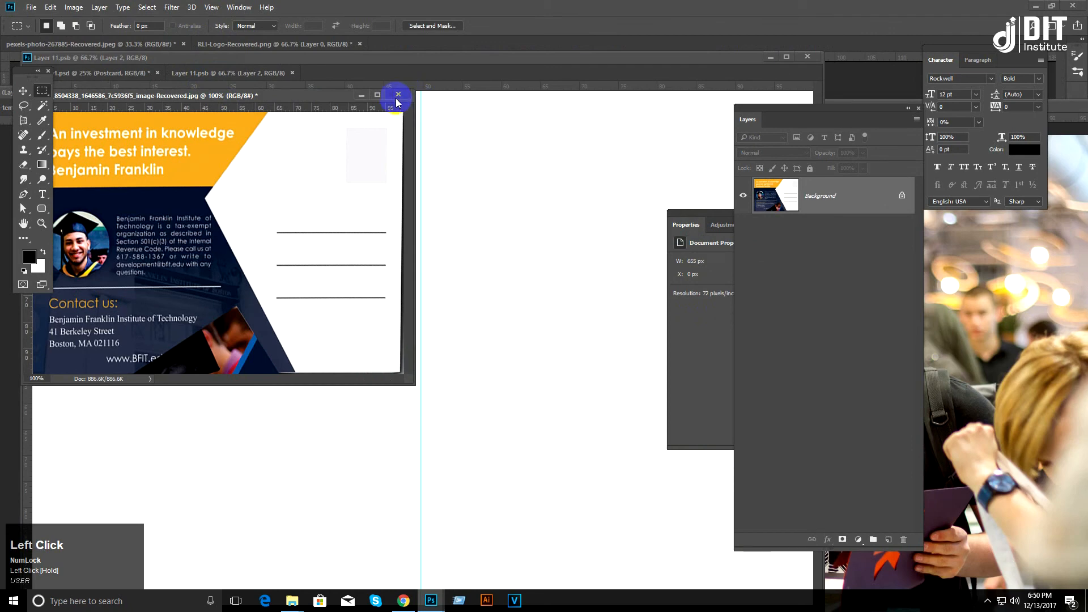
click(399, 96)
click(533, 234)
Step: Close the graduation photo, the RLI-Logo-Recovered.png logo and the crowd photo, discarding unsaved changes
drag(149, 45, 179, 115)
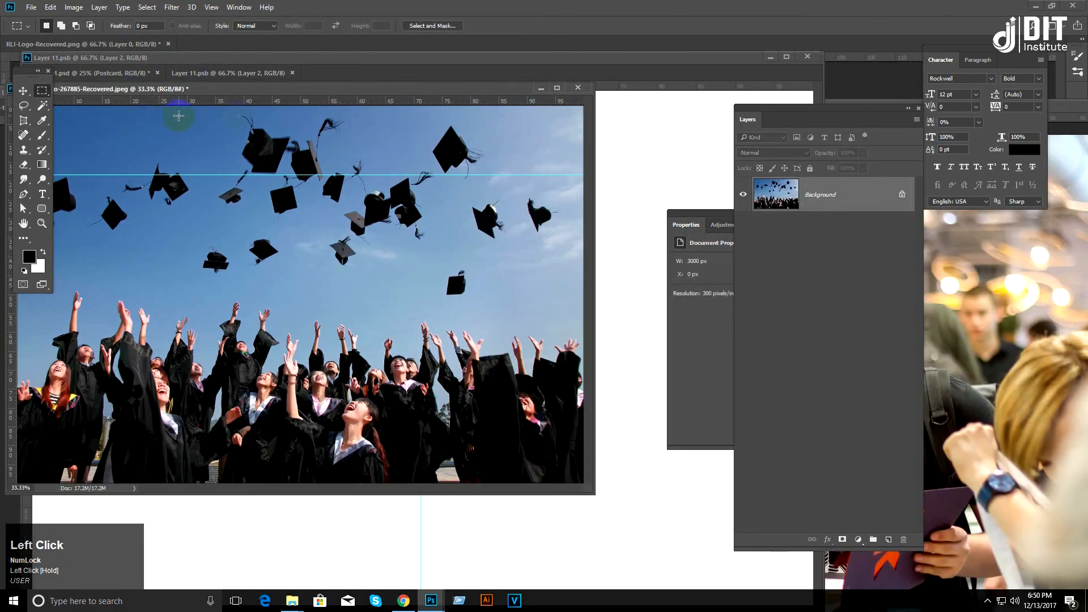
click(578, 88)
click(545, 236)
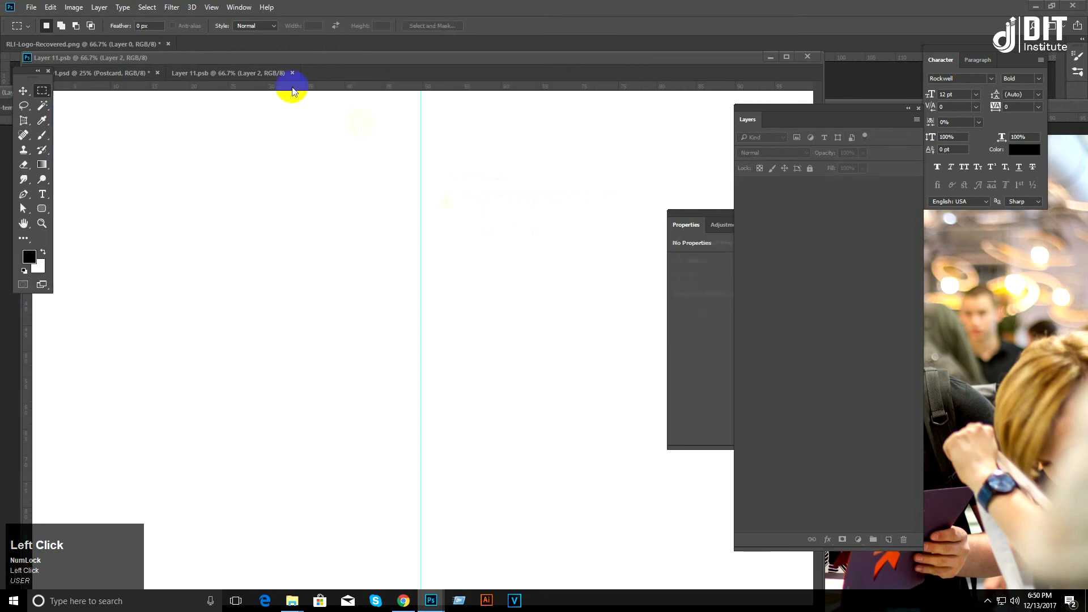
drag(140, 47, 150, 80)
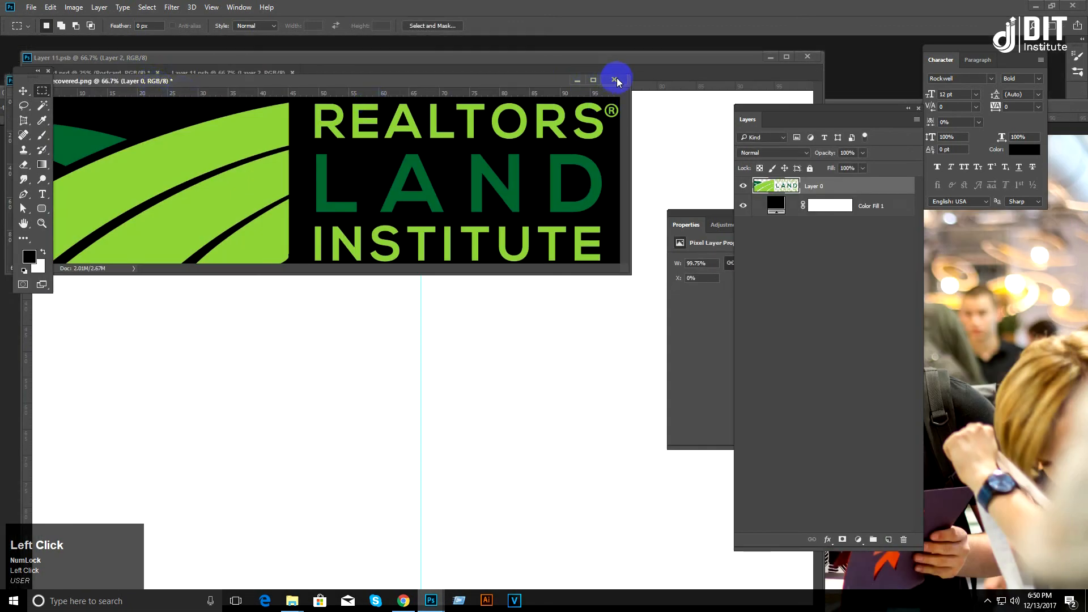
click(613, 79)
click(544, 224)
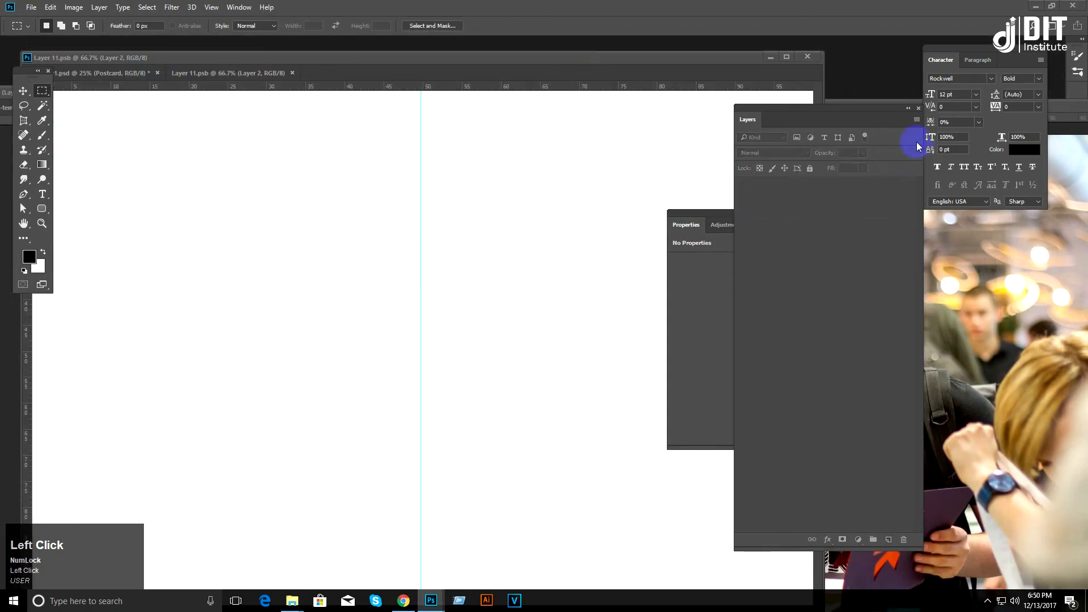
drag(1077, 102, 439, 127)
click(548, 128)
Step: Open Back Side.jpg, copy its entire image, and move its window out of the way of Layer 11.psb
double_click(855, 66)
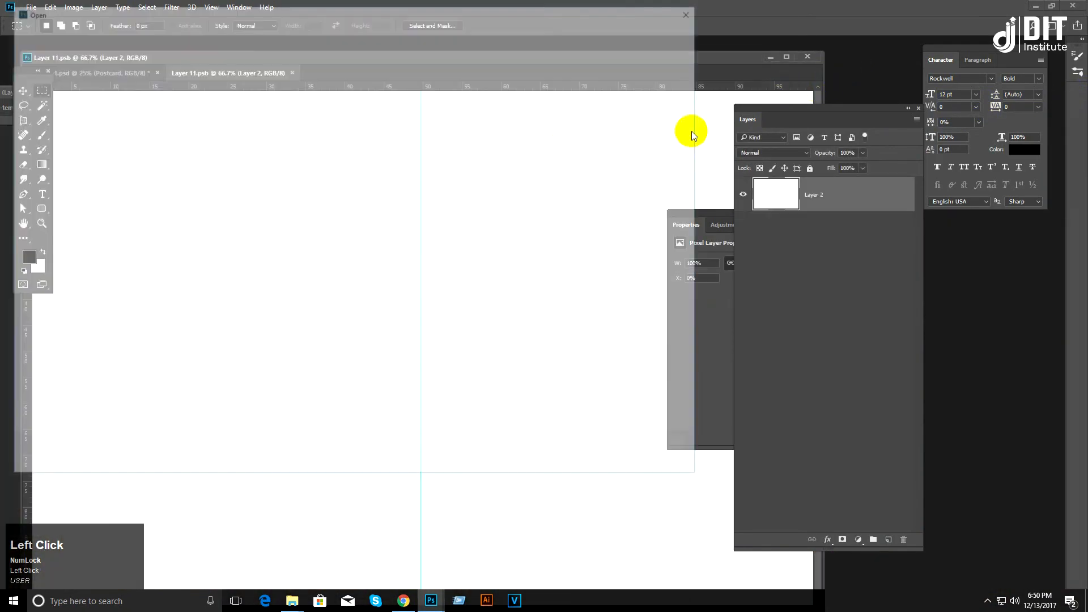
double_click(122, 92)
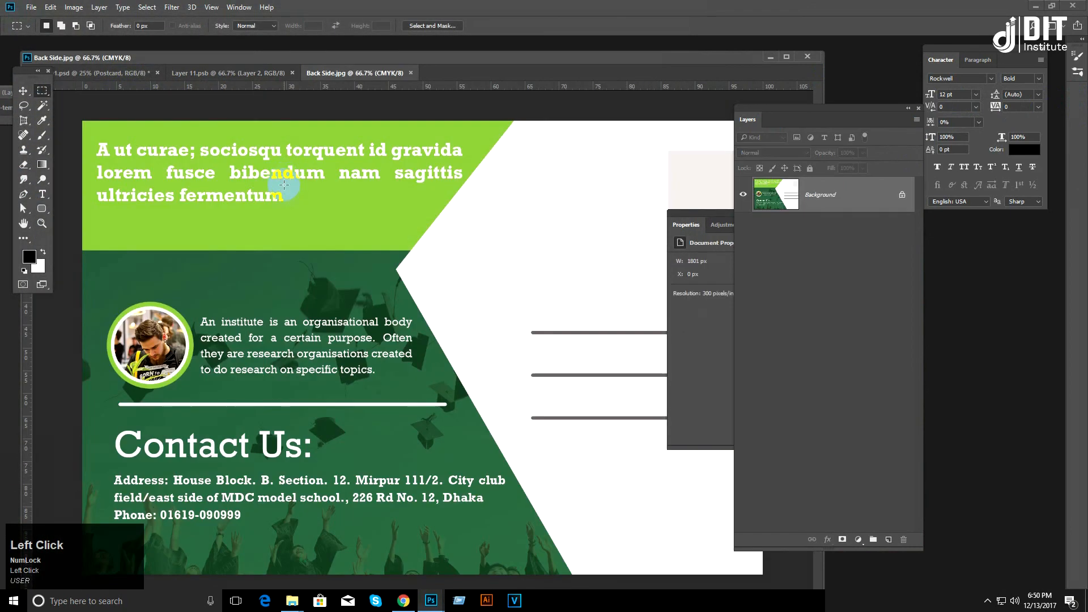
key(ctrl+a)
key(ctrl+c)
drag(371, 85, 325, 212)
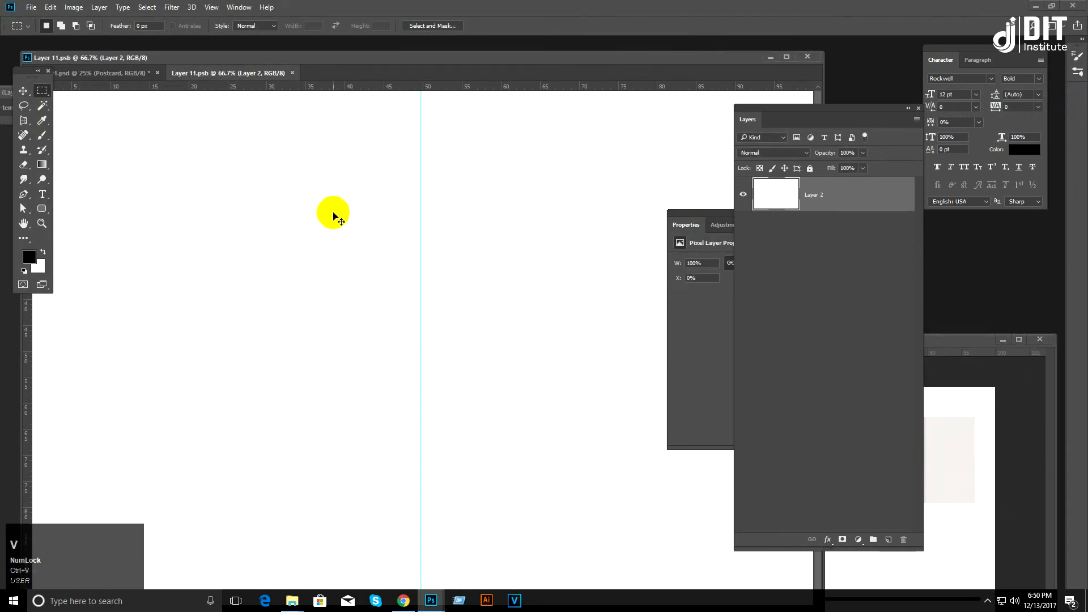
Step: Paste the postcard back into Layer 11.psb scaled to cover the whole canvas, save it to the mock-up, and close it
key(ctrl+v)
key(ctrl+minus)
key(ctrl+minus)
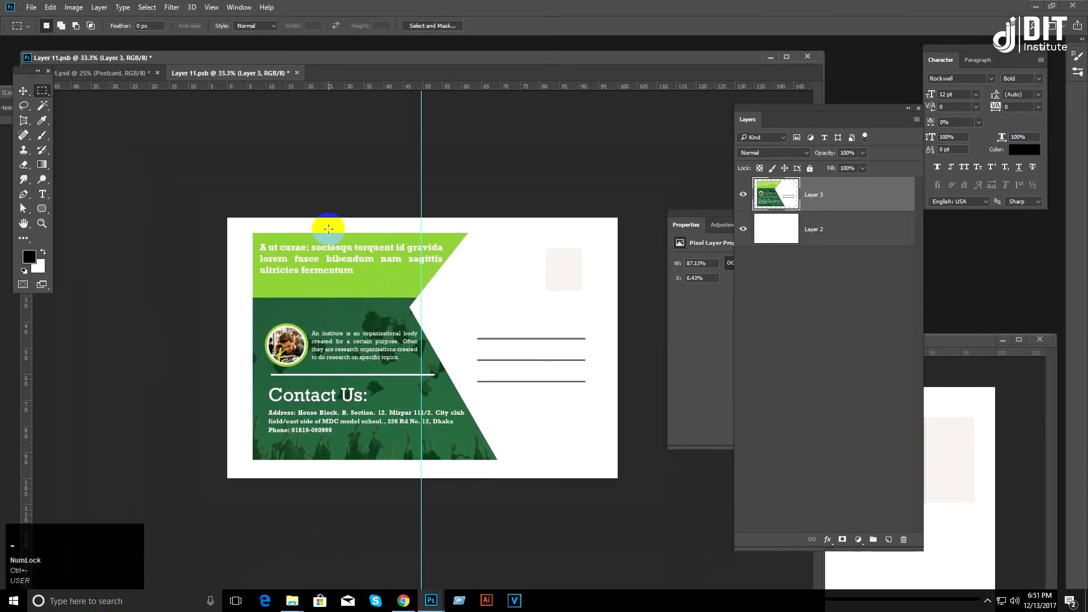
key(ctrl+t)
drag(594, 460, 619, 474)
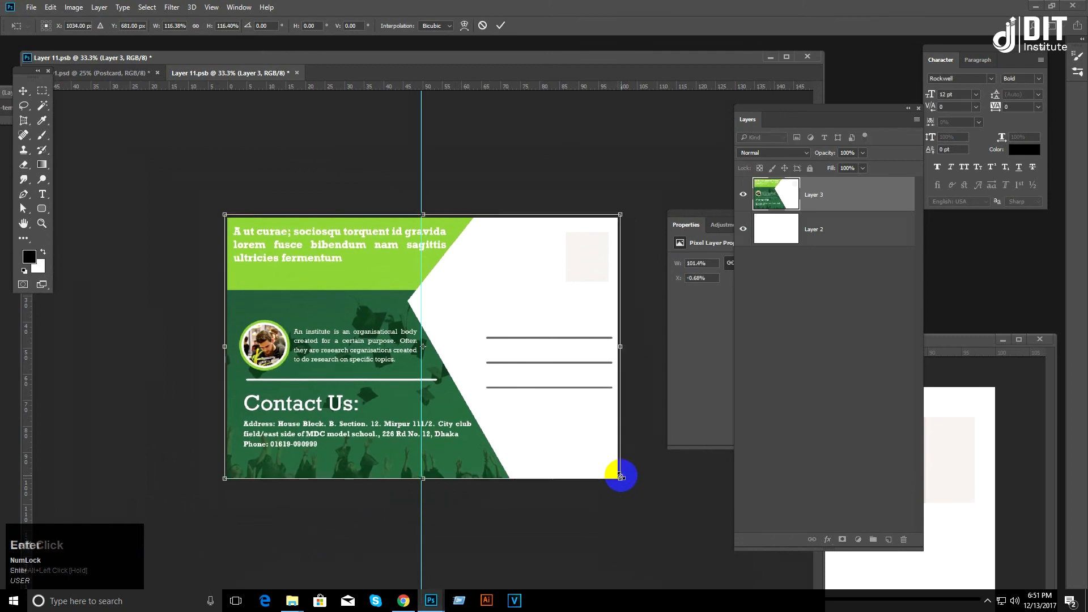
key(Return)
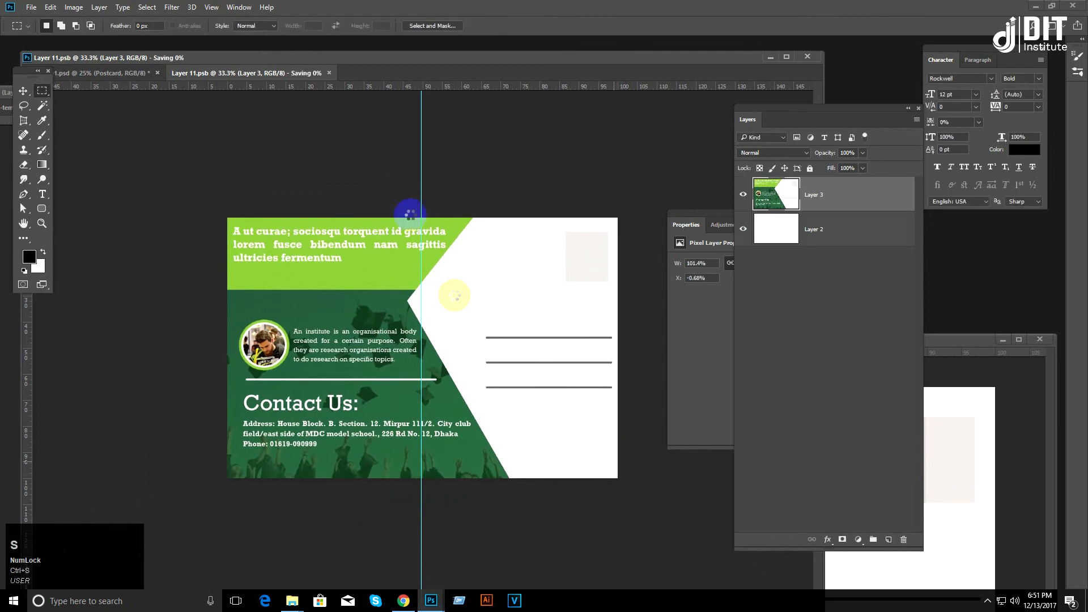
click(296, 73)
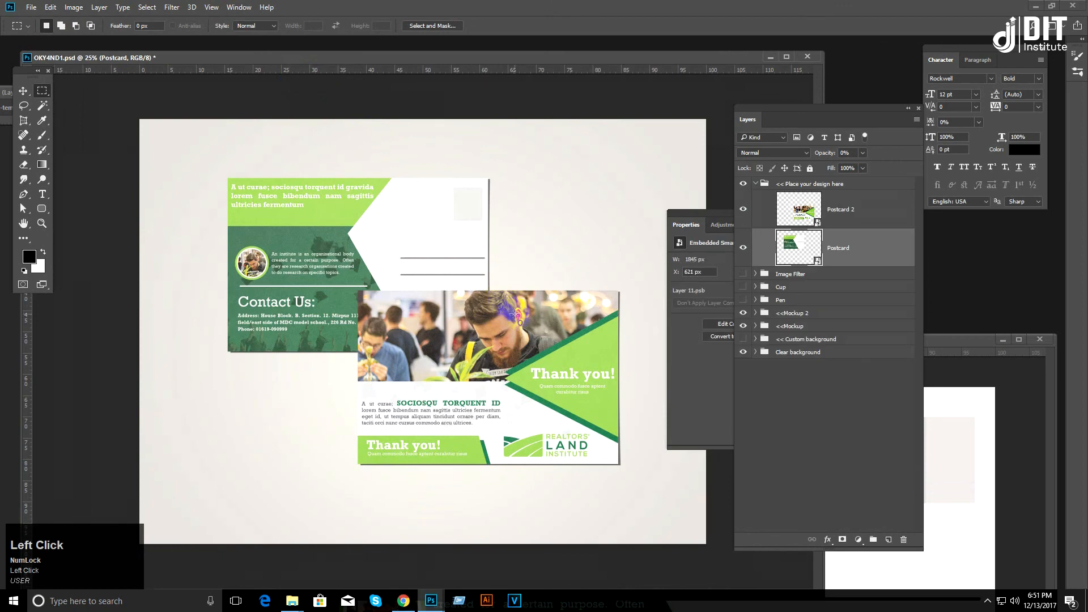
Step: Collapse the << Place your design here group and show the Pen, Cup and Image Filter groups
click(756, 184)
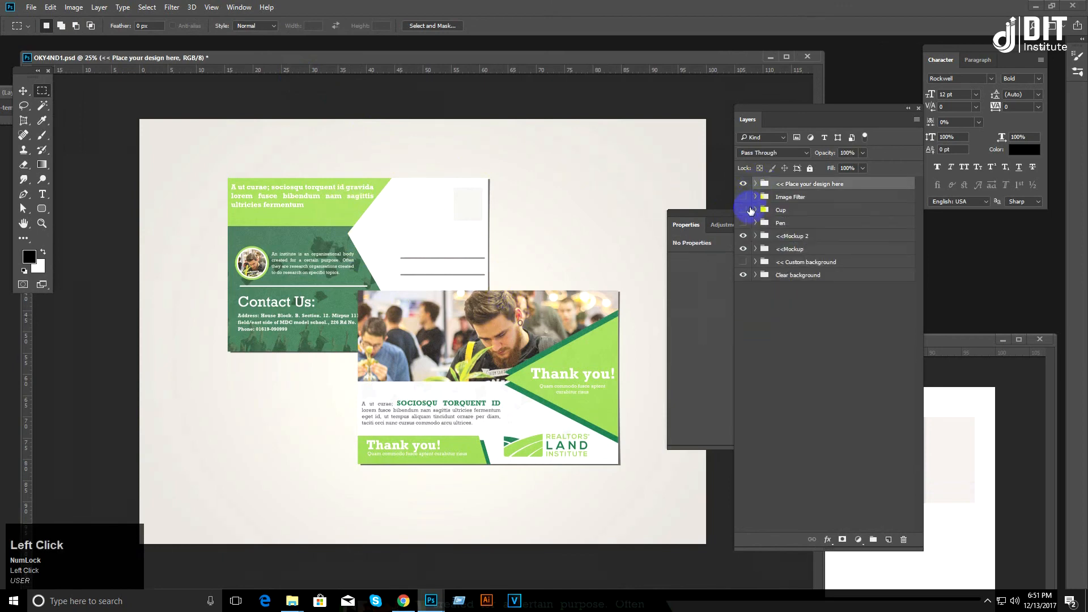
click(743, 222)
click(743, 210)
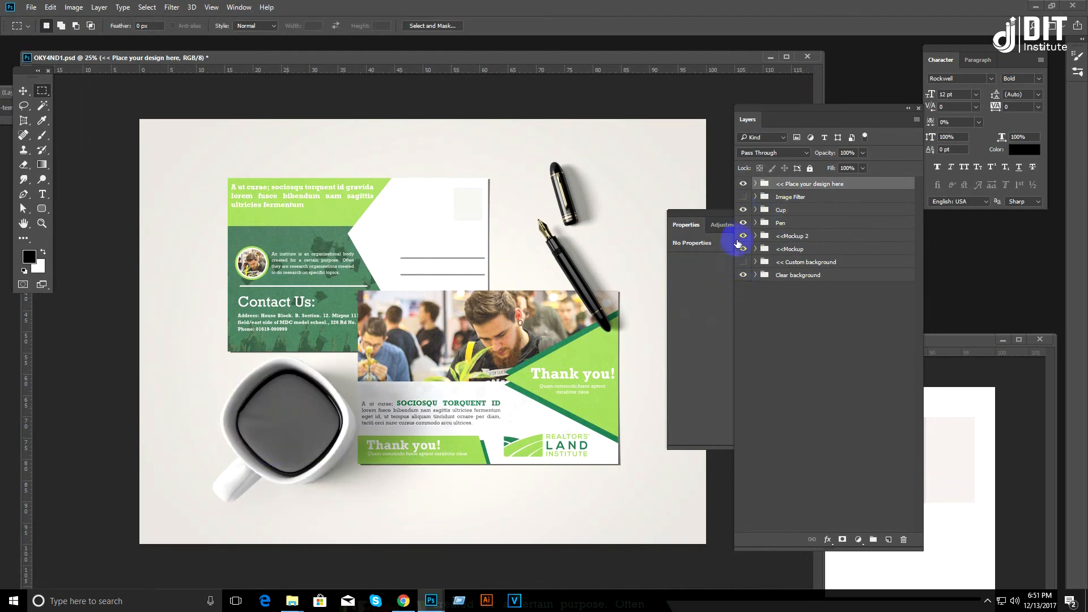
click(744, 197)
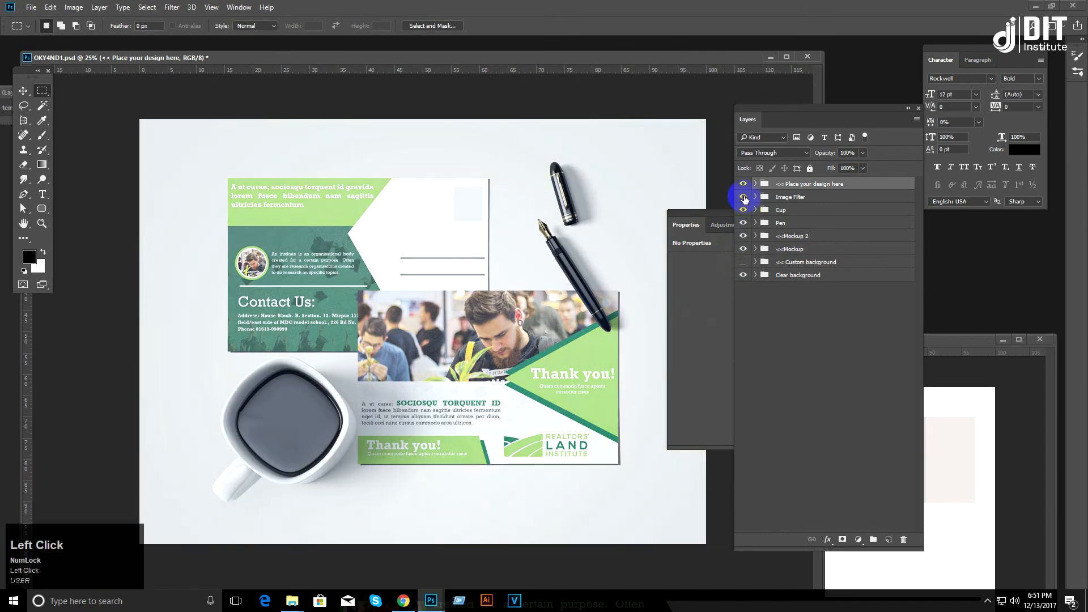
Step: Preview the Green and Vintage filters in the Image Filter group, leave Green, Vintage and Cold light hidden, and collapse the group
click(755, 196)
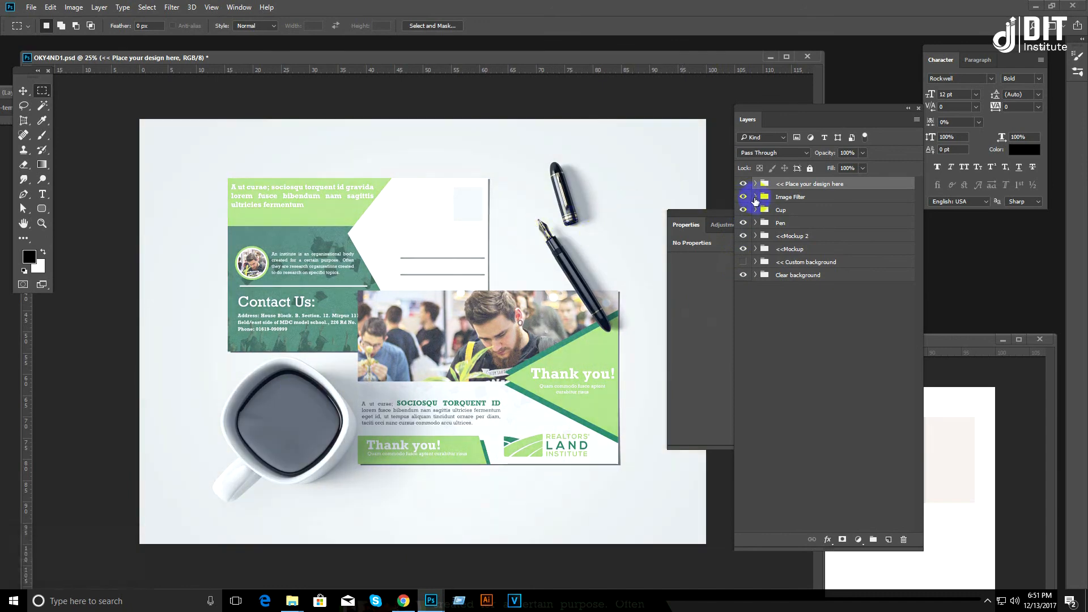
click(743, 210)
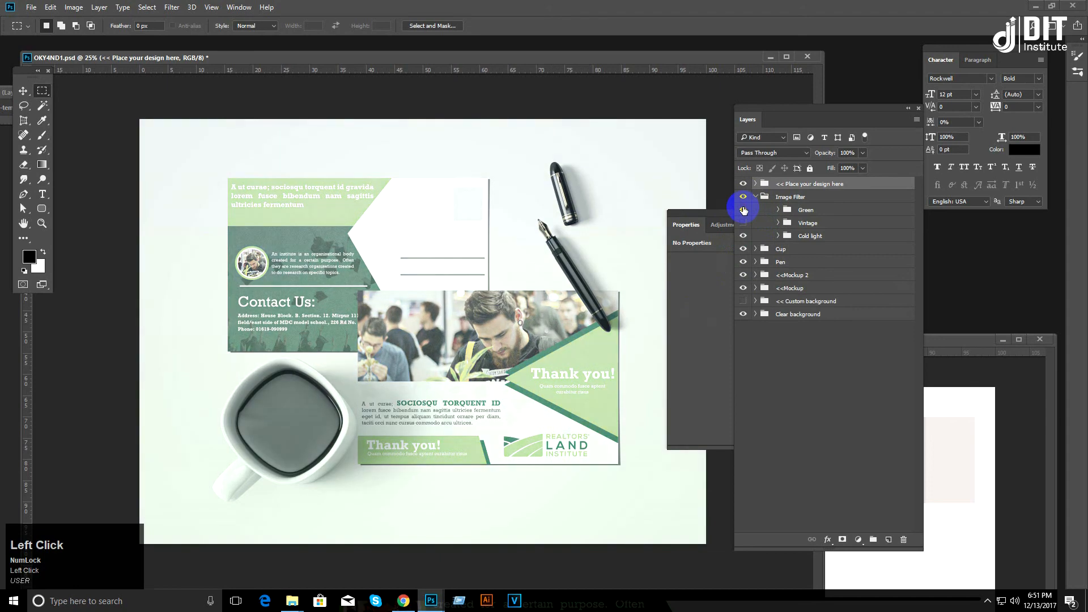
click(743, 210)
click(744, 223)
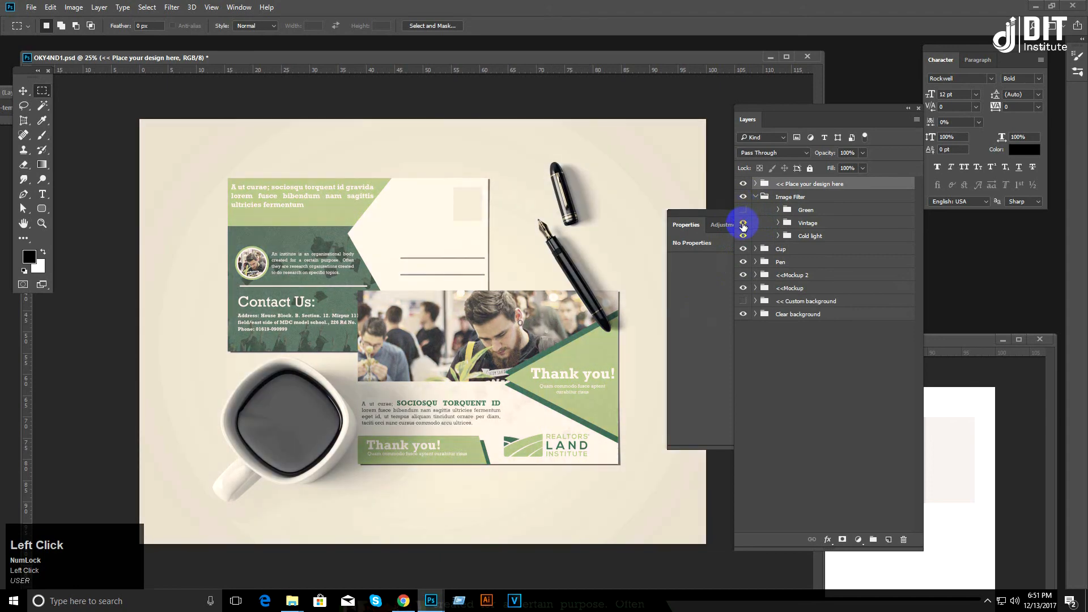
click(742, 223)
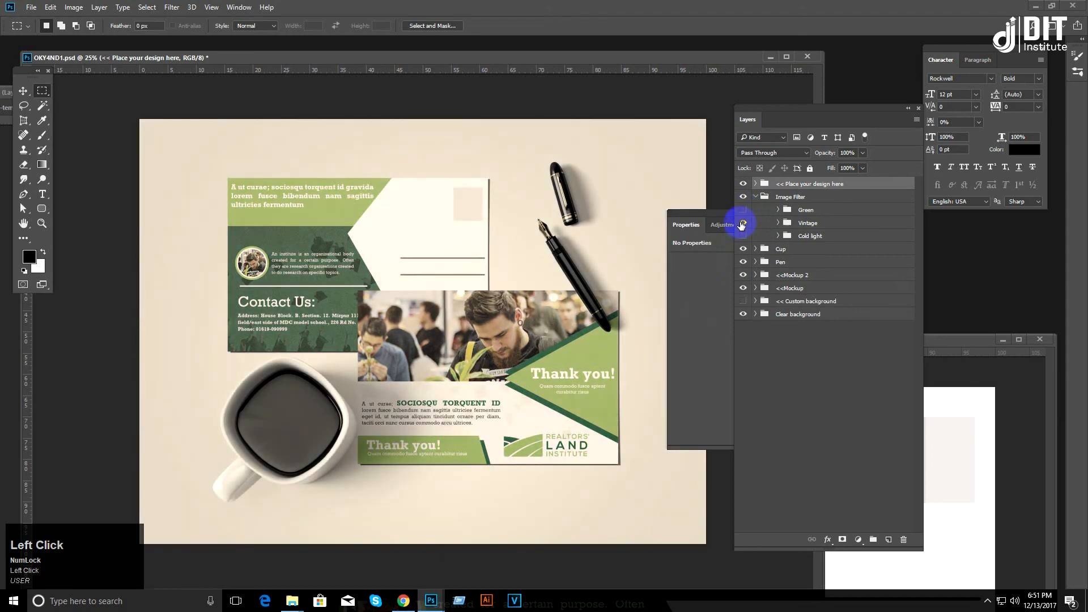
click(743, 224)
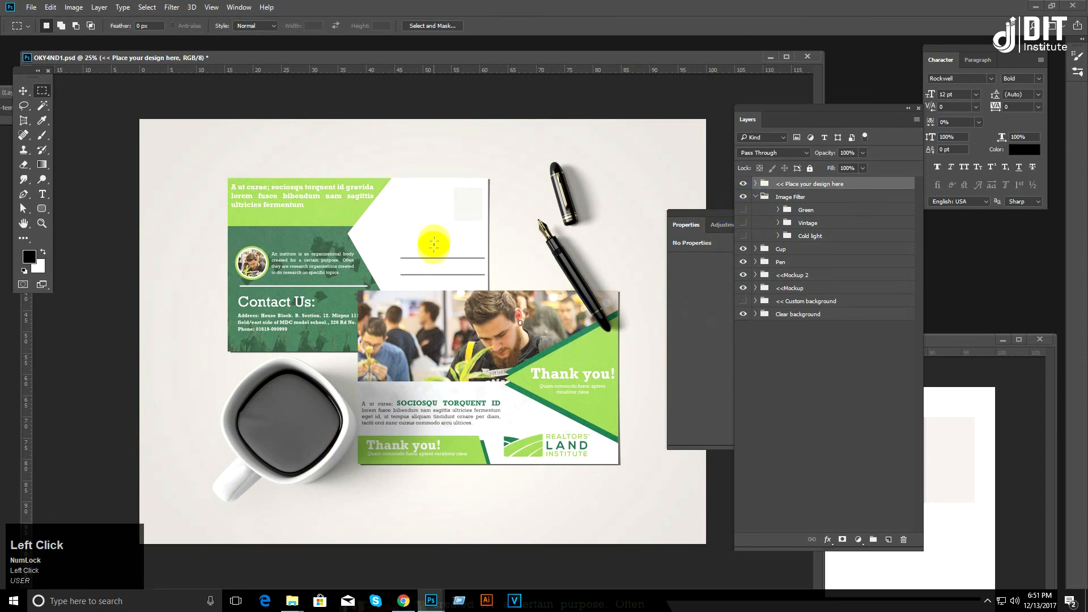
key(ctrl+equal)
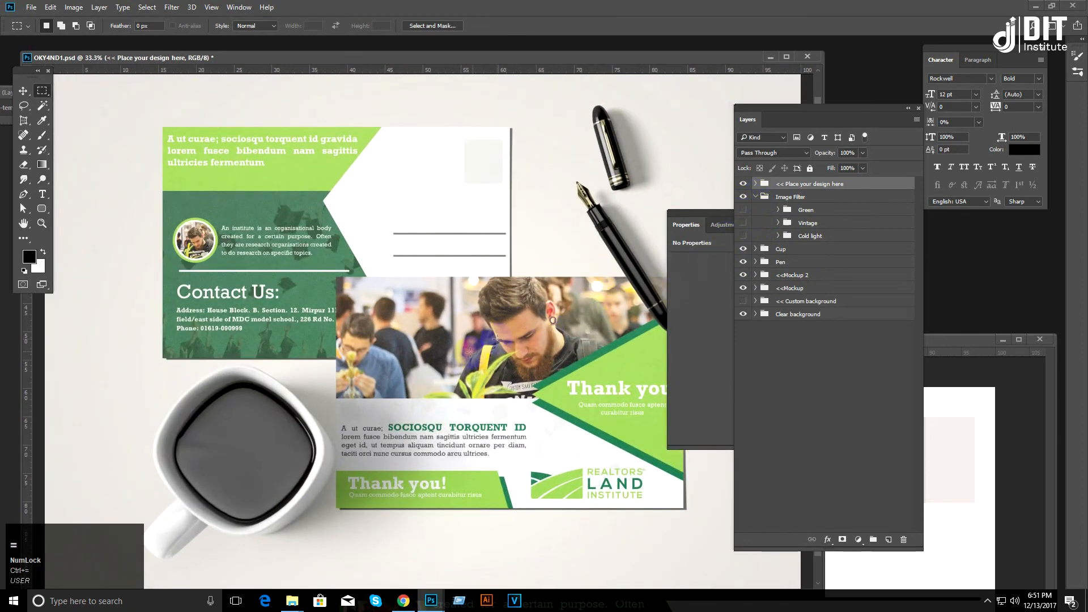
click(756, 197)
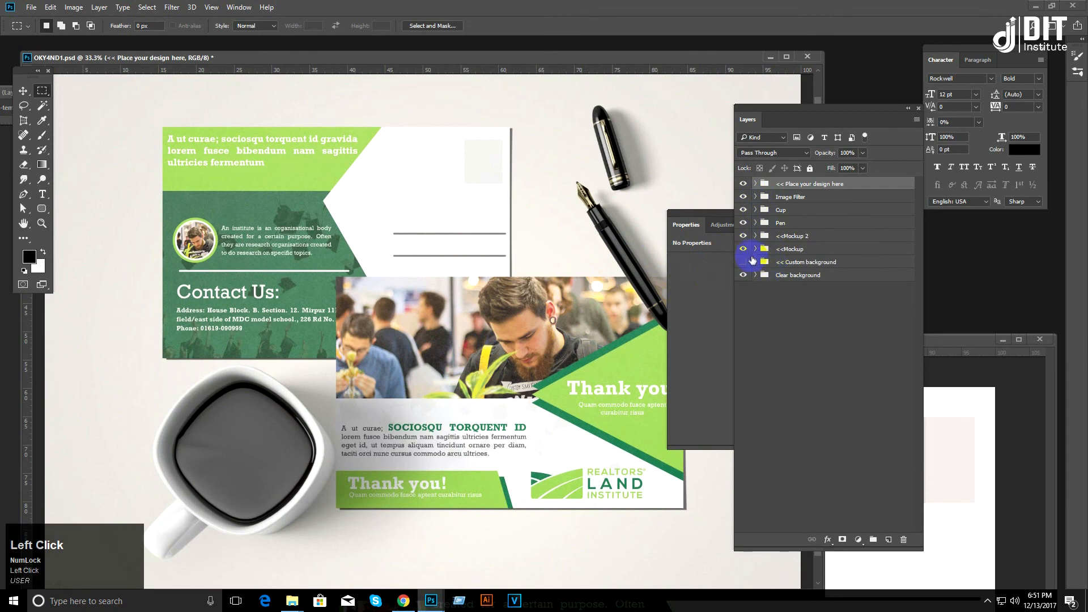
Step: Compare the front postcard with and without the Paper light layer of the <<Mockup 2 group, and leave that layer hidden
click(745, 261)
click(754, 238)
click(755, 238)
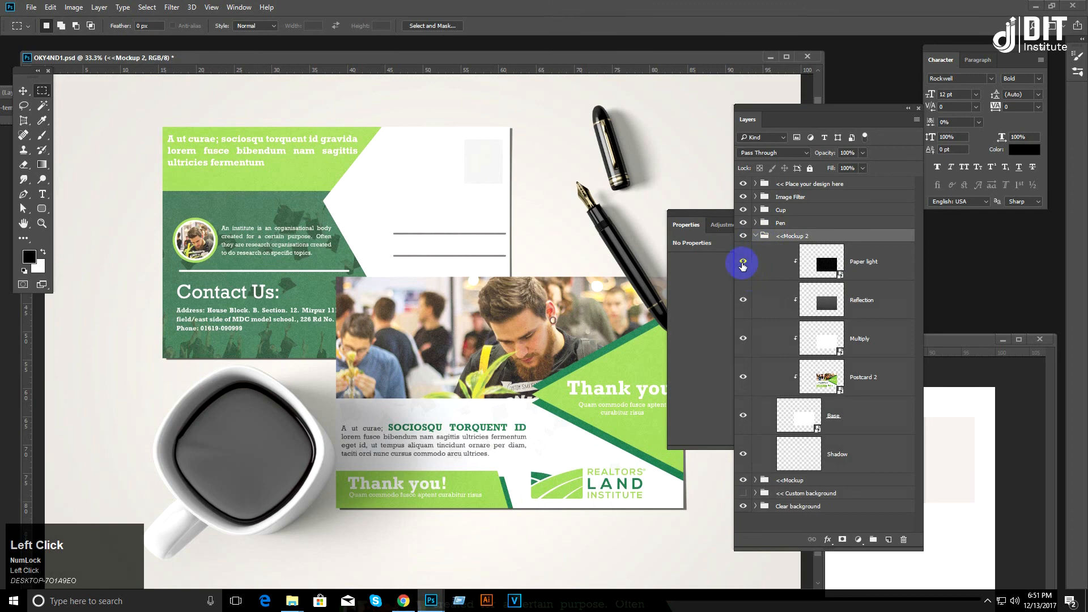
click(742, 262)
click(743, 262)
click(742, 262)
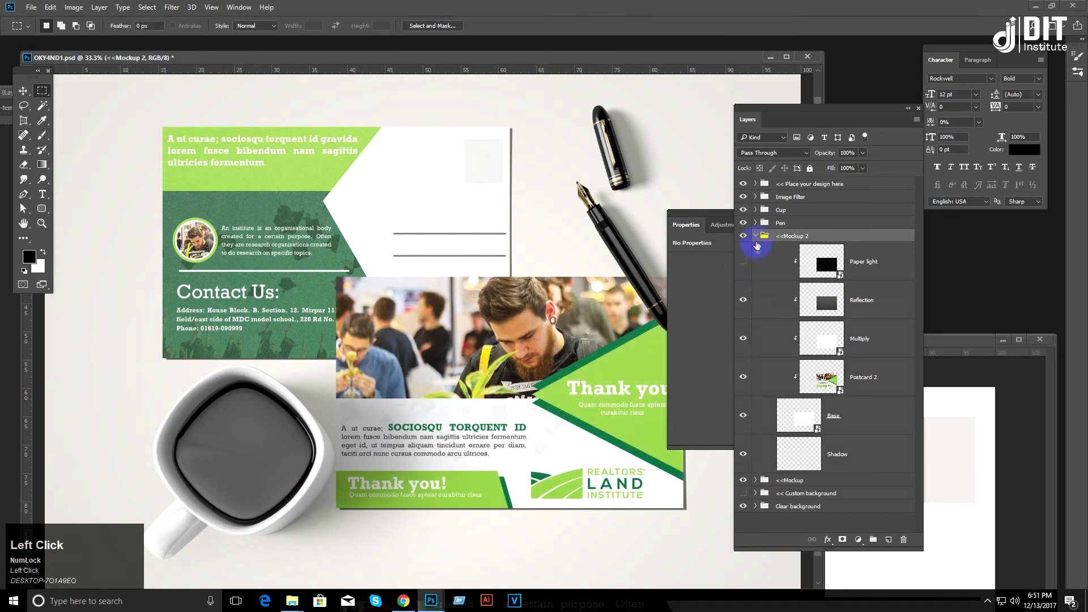
click(755, 236)
Step: Hide the Paper light layer in the <<Mockup group and collapse the group
click(756, 249)
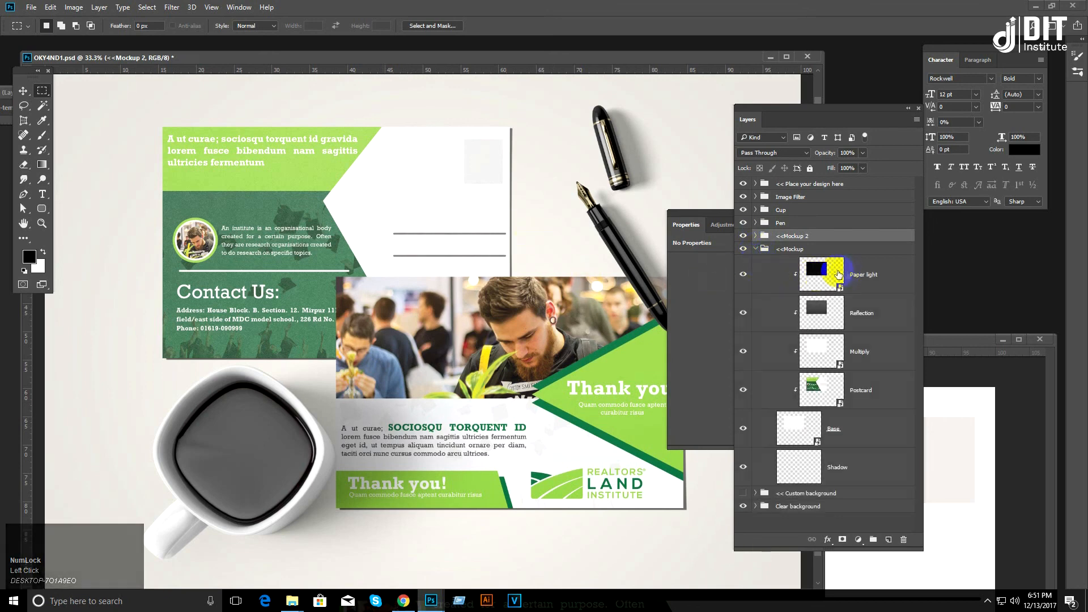
click(743, 275)
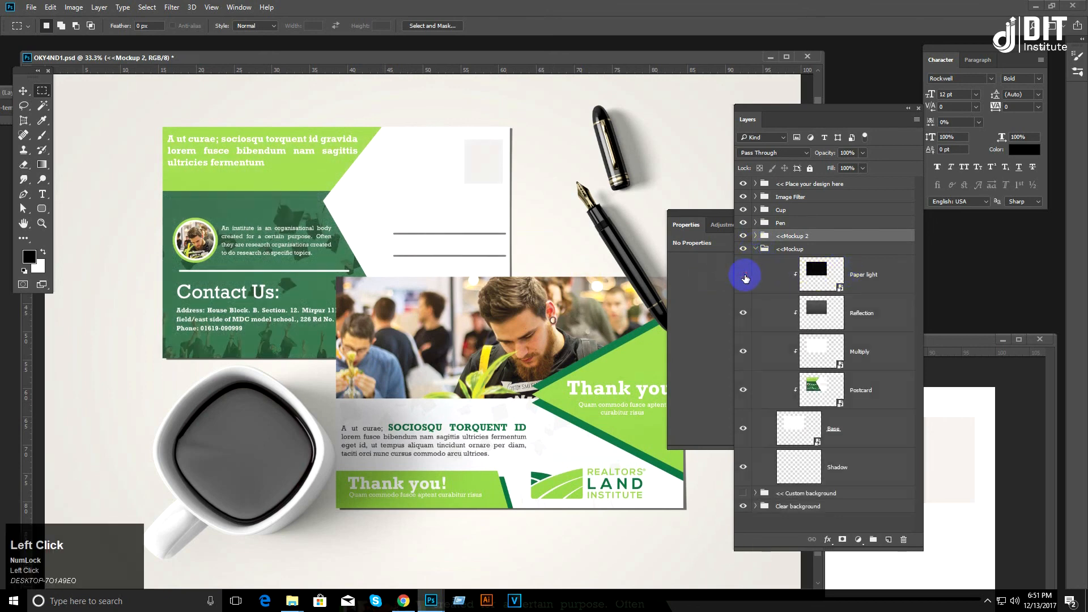
click(756, 250)
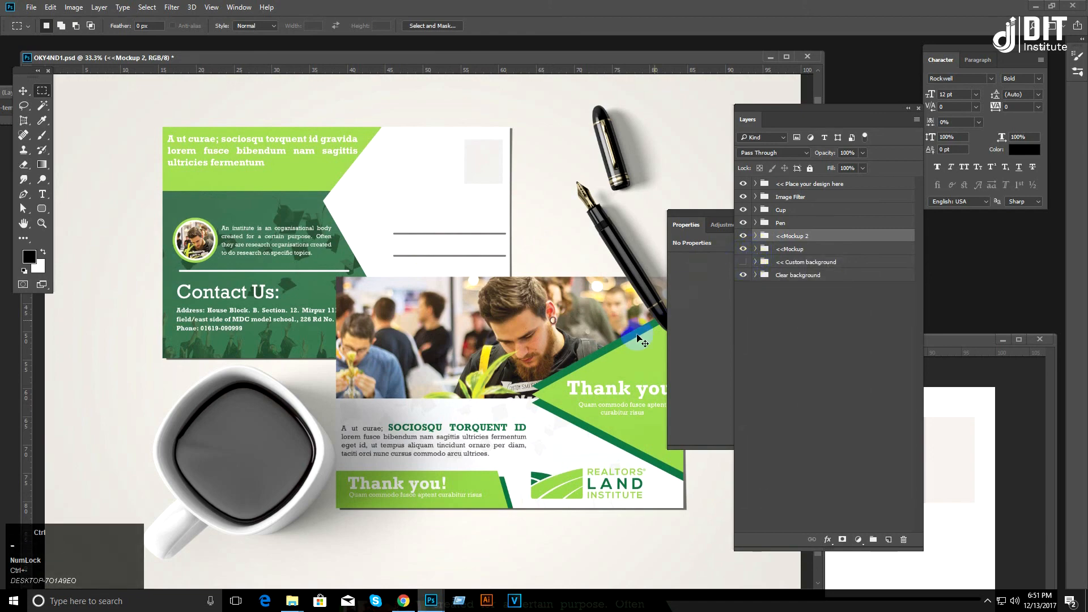
Step: Save the finished mock-up as the JPEG file OKY4ND1.jpg in the How to create post card folder
key(ctrl+minus)
key(ctrl+minus)
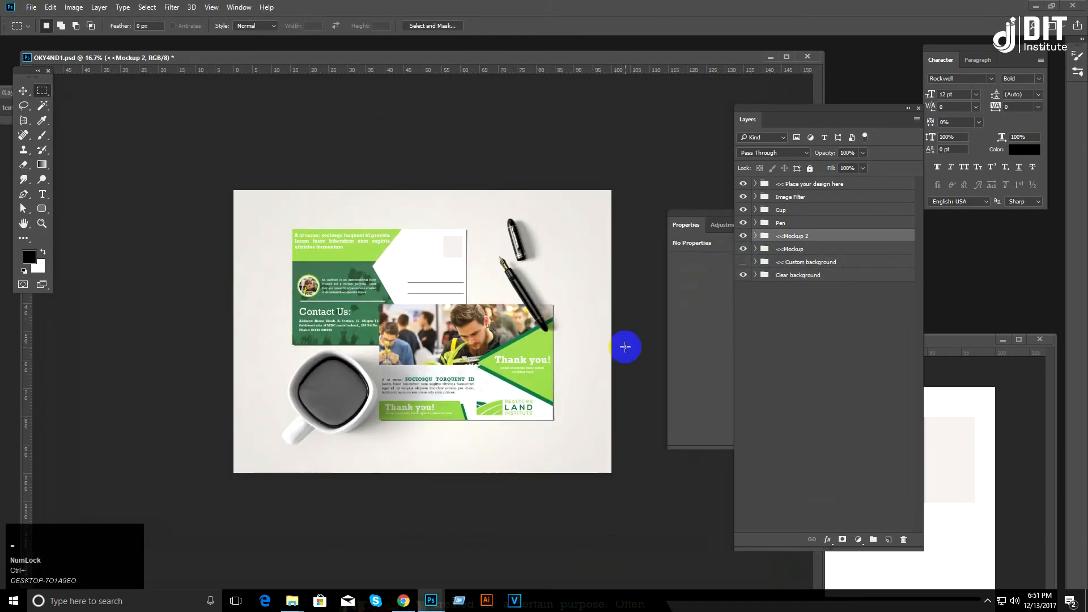
key(ctrl+equal)
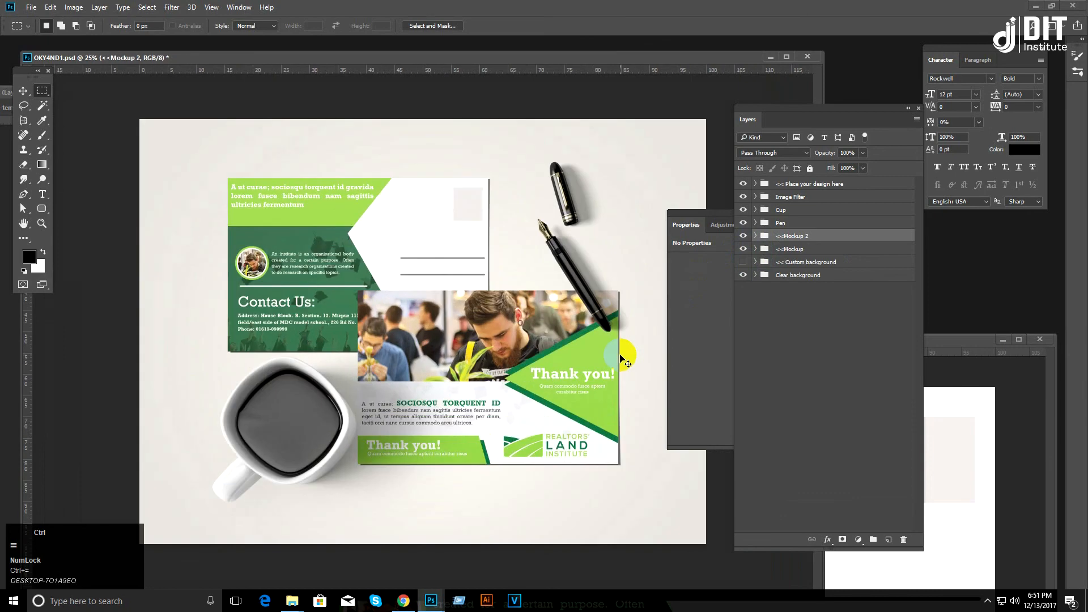
key(ctrl+shift+s)
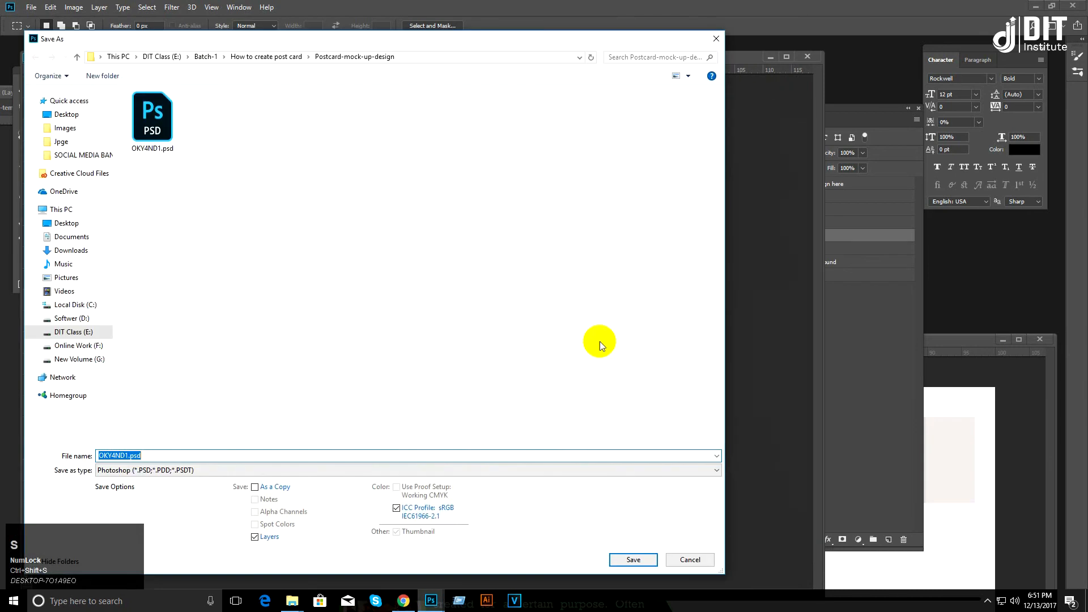
click(252, 56)
click(281, 470)
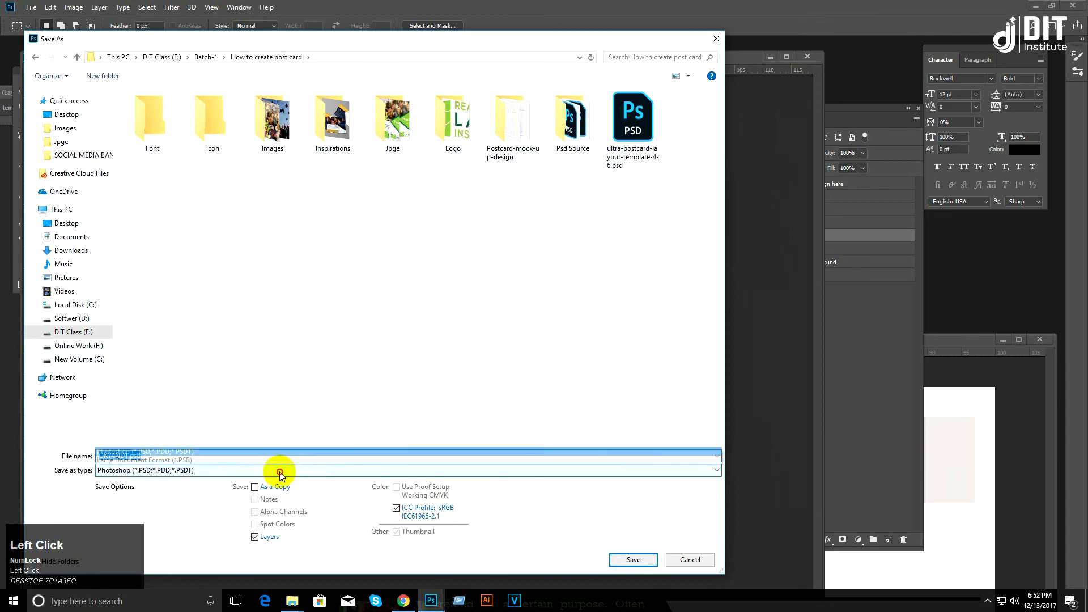
click(243, 354)
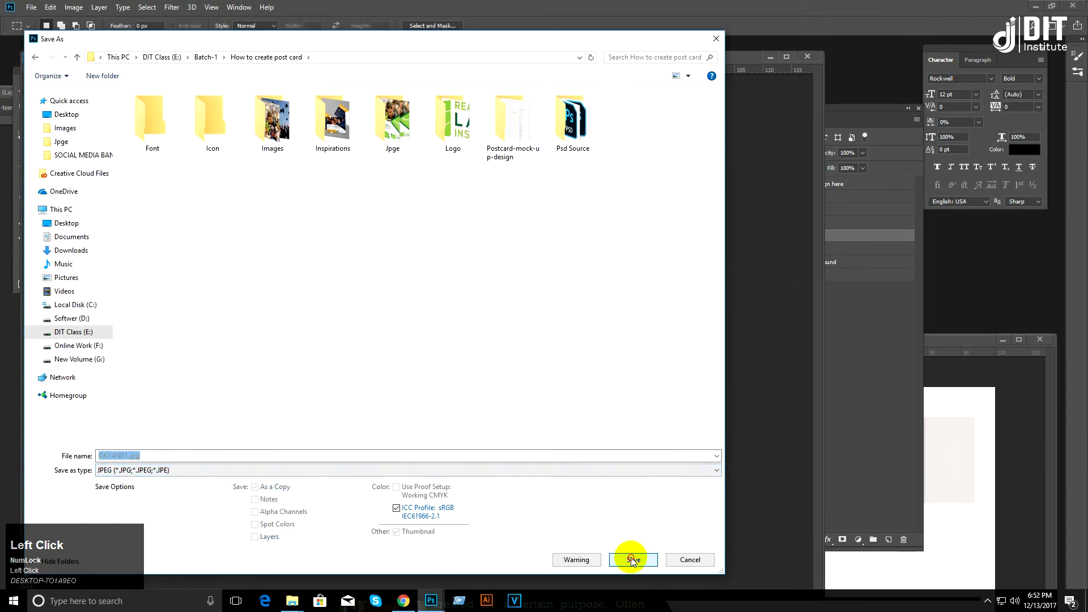
click(633, 560)
click(604, 168)
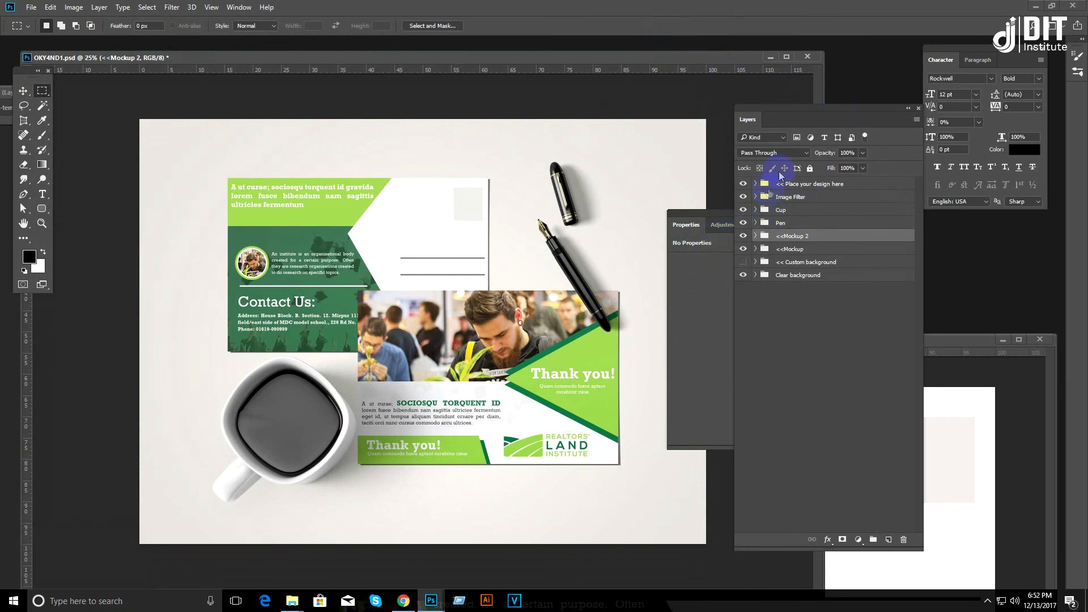
Step: Switch to File Explorer and view the exported OKY4ND1.jpg from the How to create post card folder
click(1036, 5)
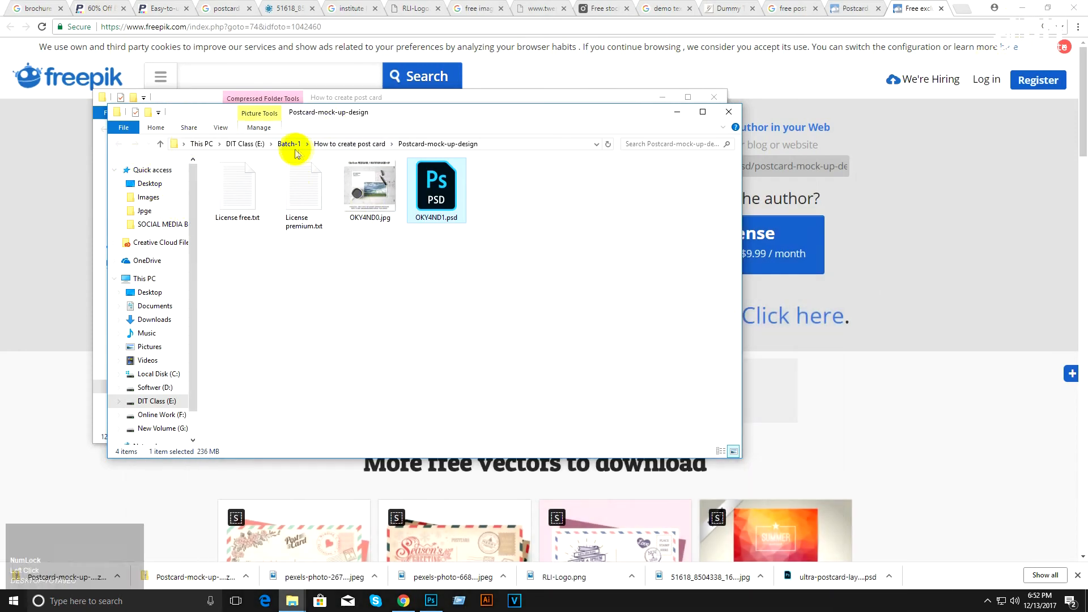
click(331, 146)
double_click(226, 273)
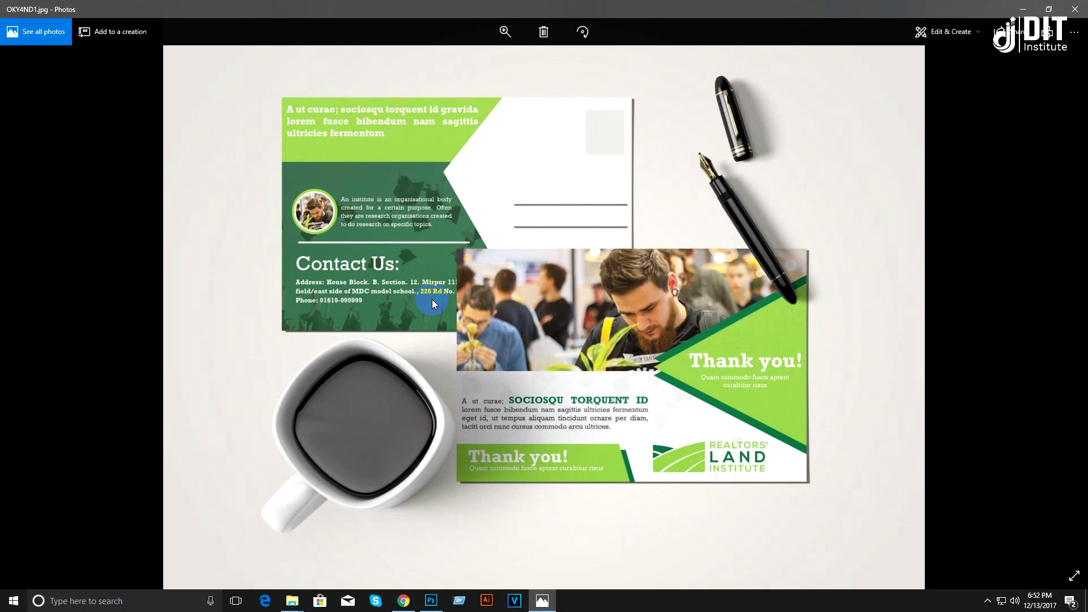
click(1021, 10)
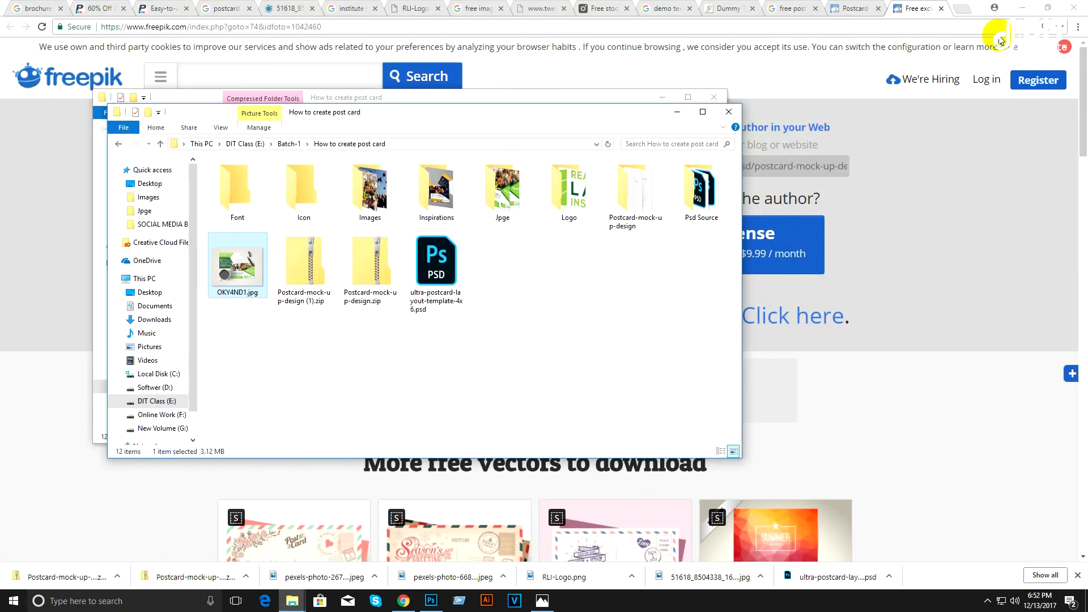
Step: Switch to the browser, close the Freepik download page, and open the DIT Institute group on facebook.com
click(926, 11)
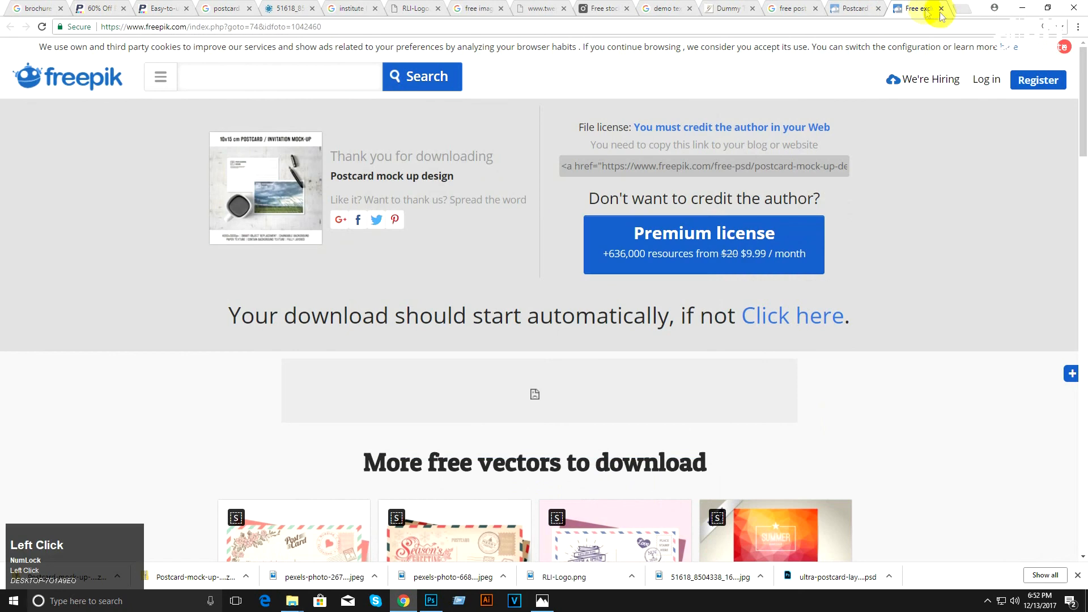
click(941, 10)
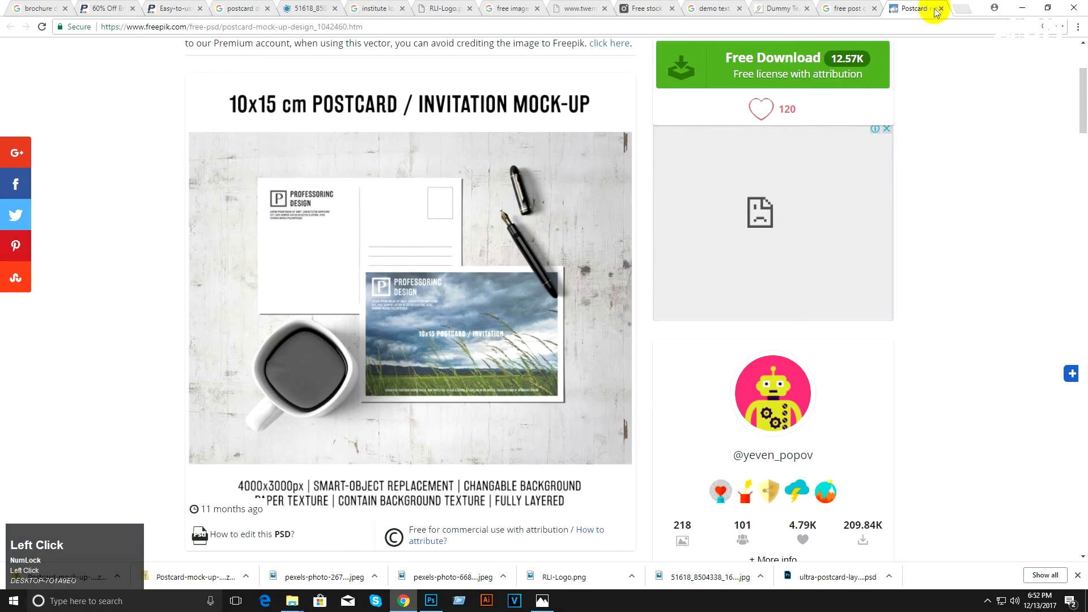
click(624, 26)
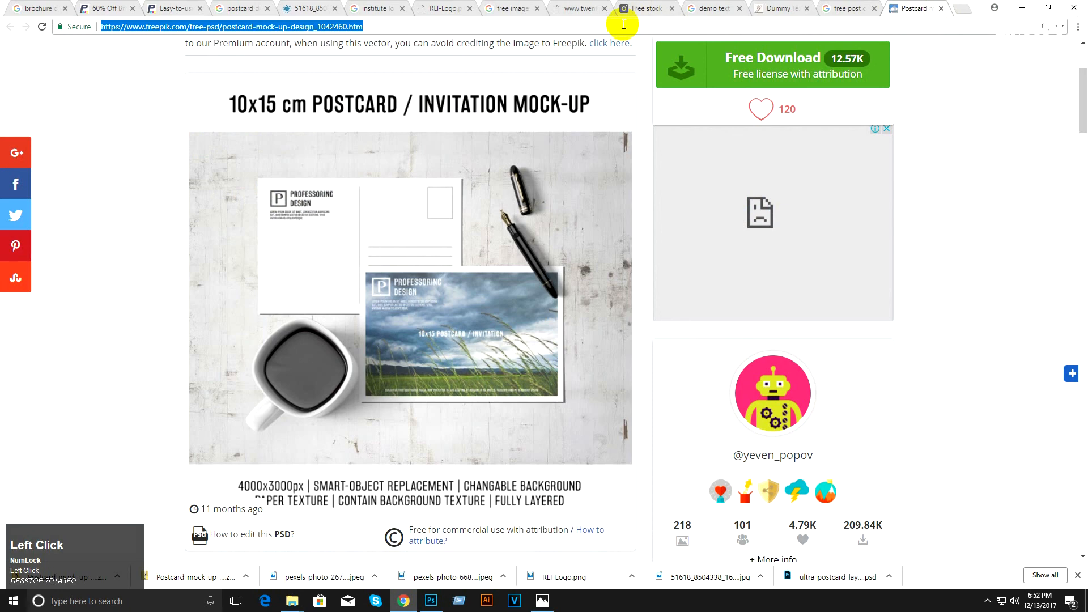
text(facebook.com)
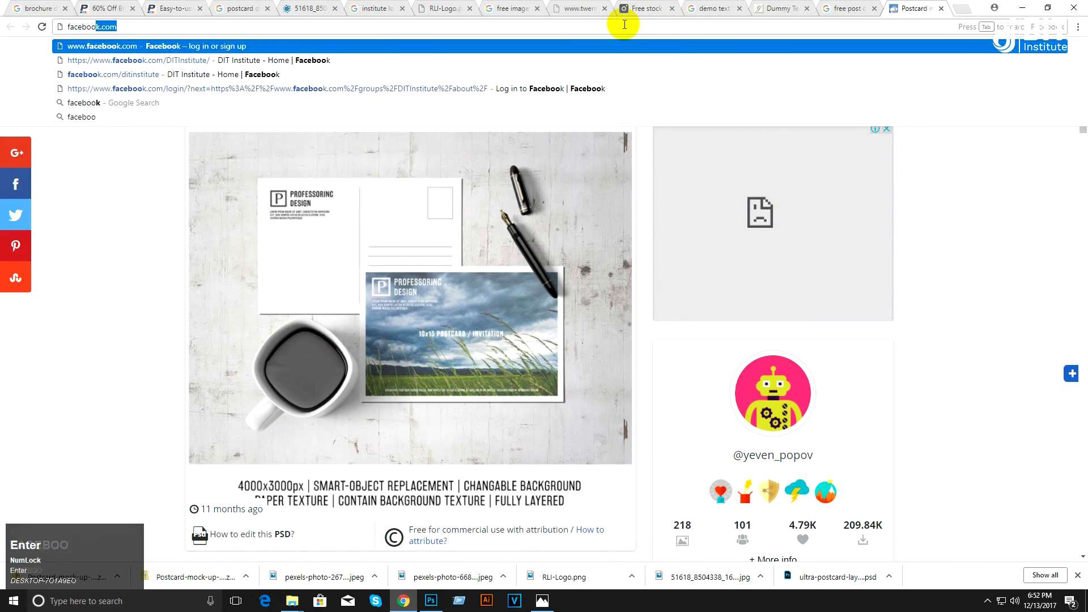
key(Return)
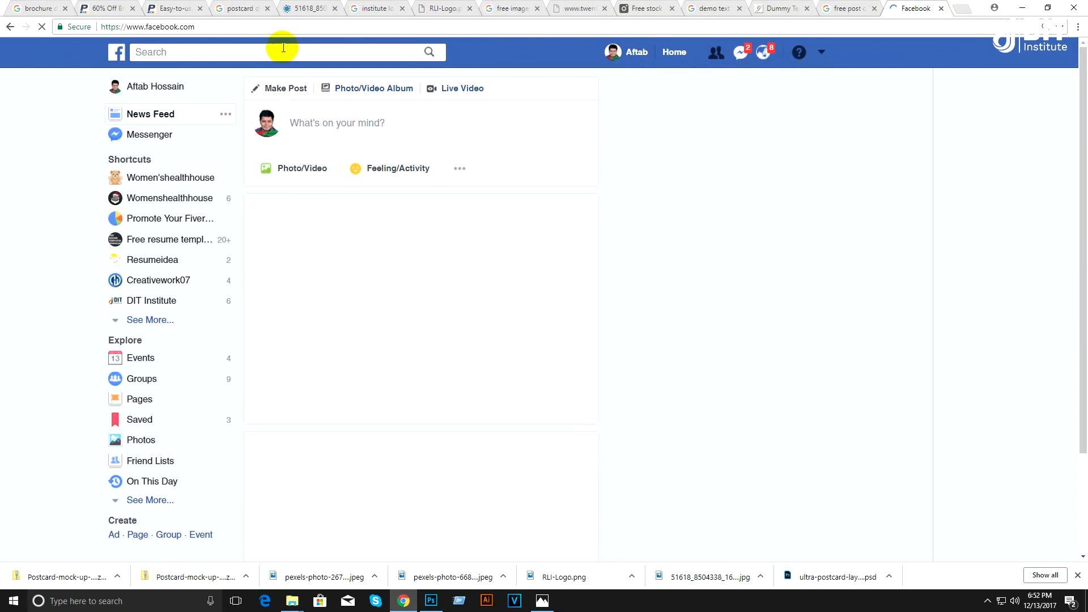
click(284, 51)
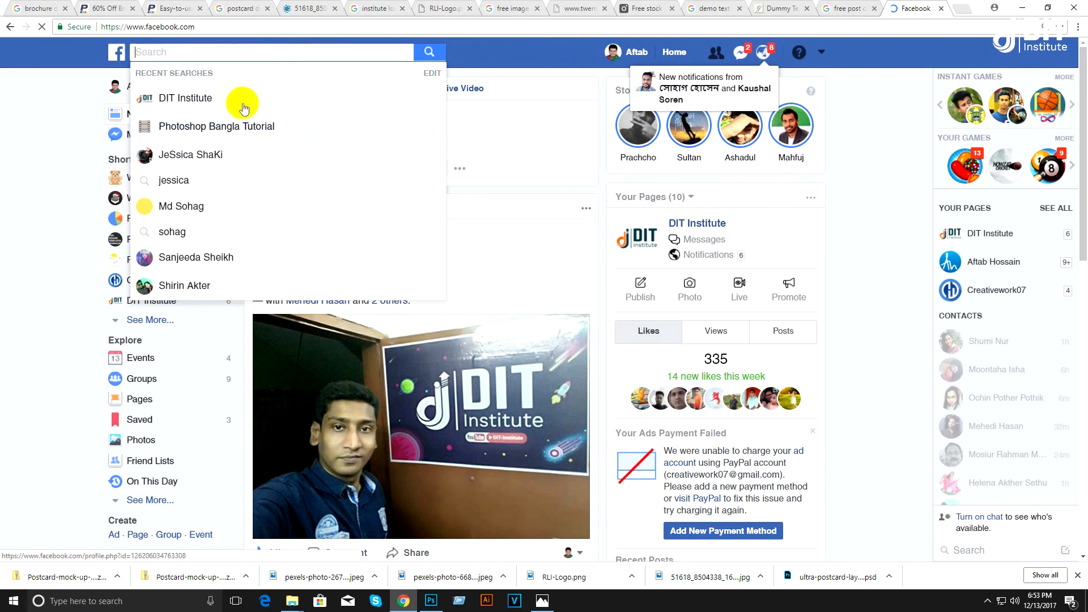
click(390, 235)
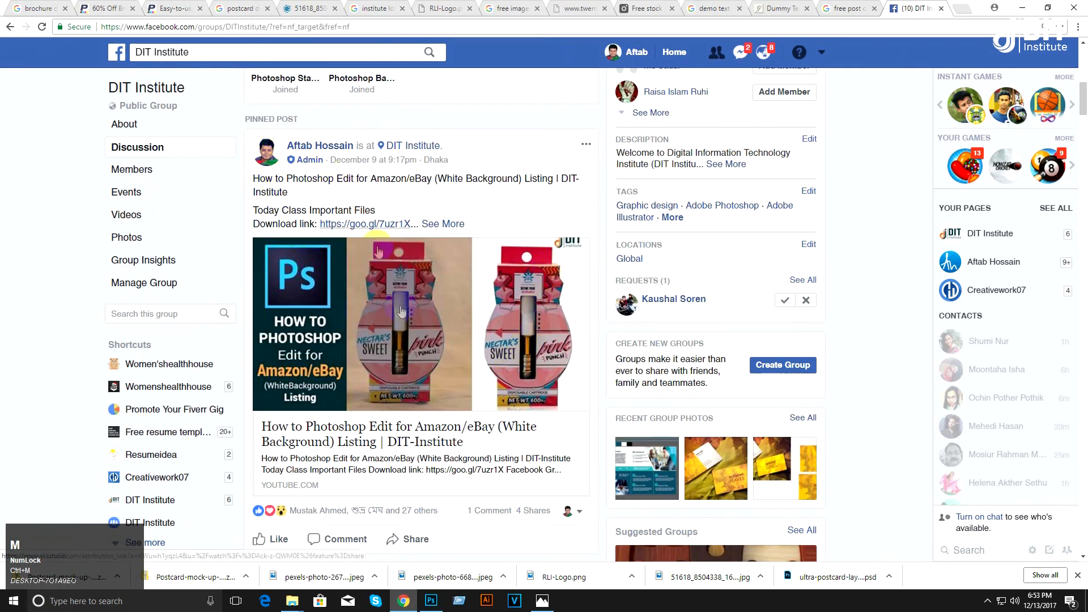
Step: Look through the DIT Institute group's posts for the shared GraphicRiver link
scroll(419, 339, down, 2)
scroll(418, 339, down, 10)
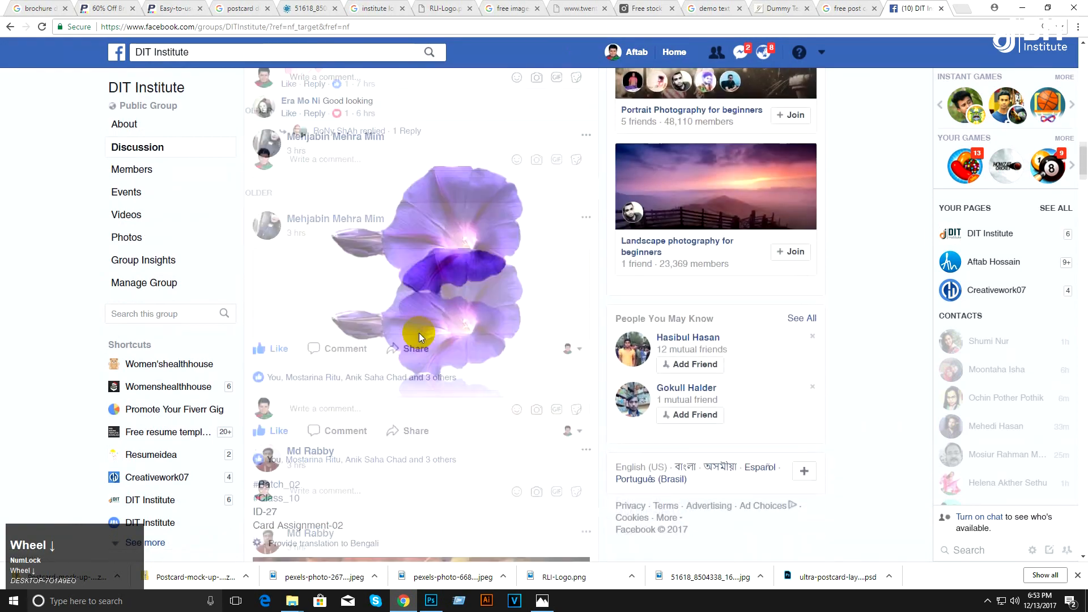
scroll(420, 339, down, 15)
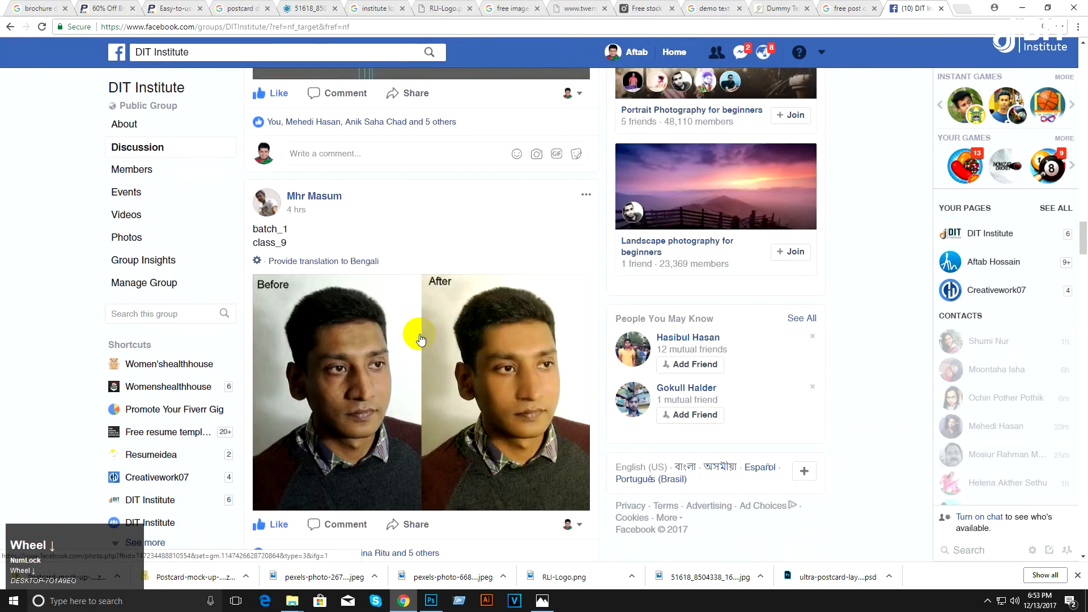
scroll(420, 334, down, 15)
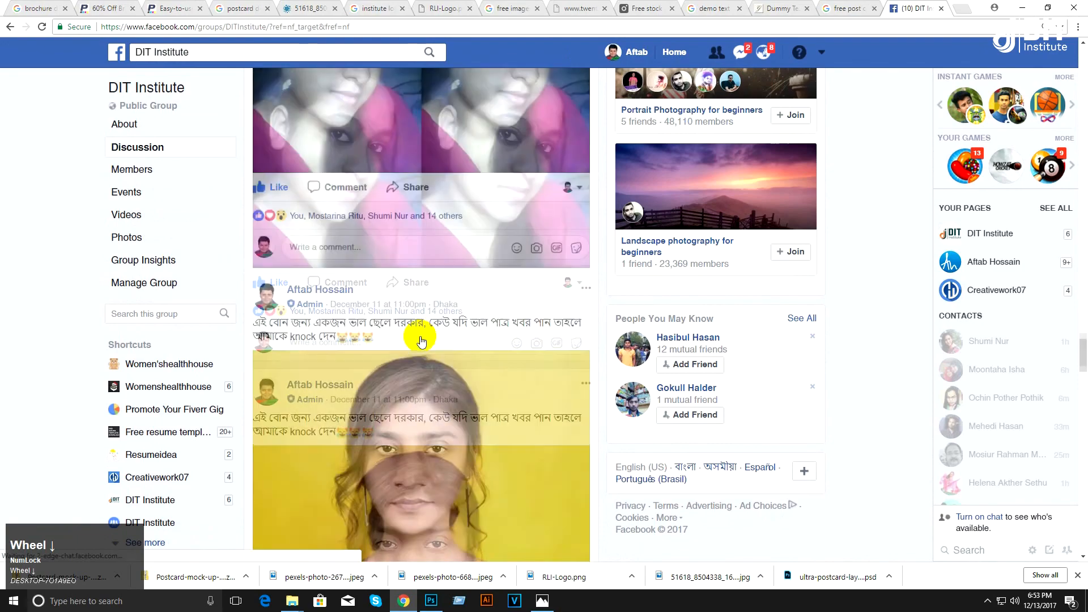
scroll(420, 339, down, 15)
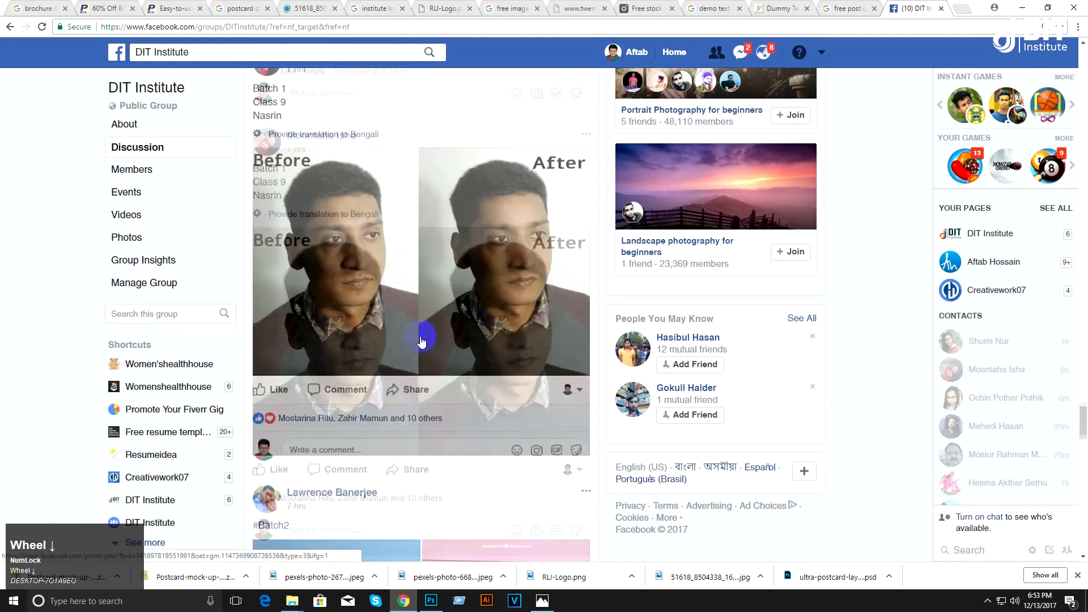
scroll(420, 338, down, 15)
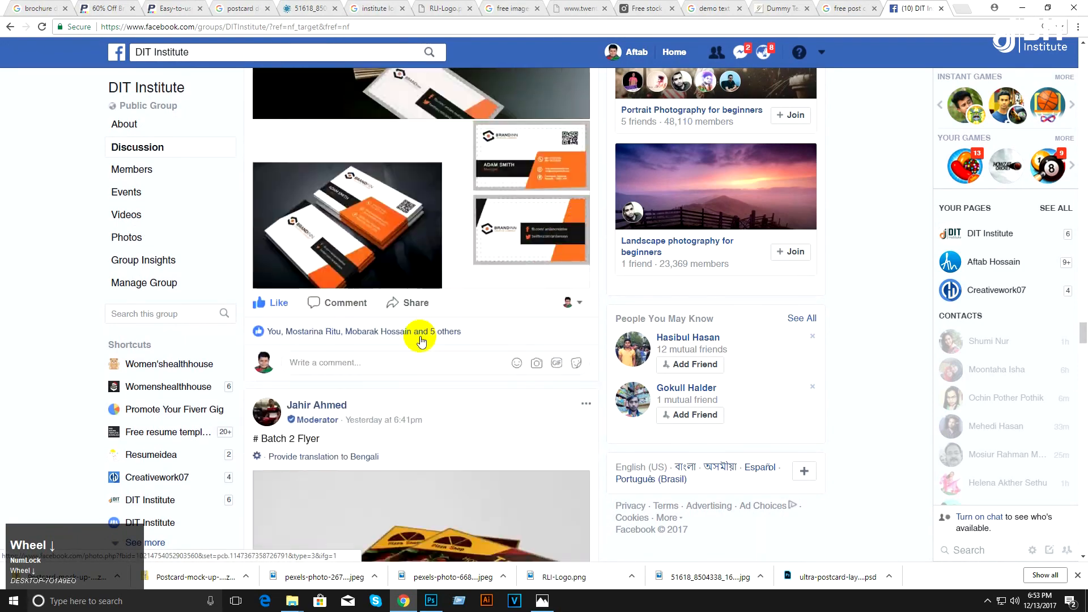
scroll(420, 339, down, 15)
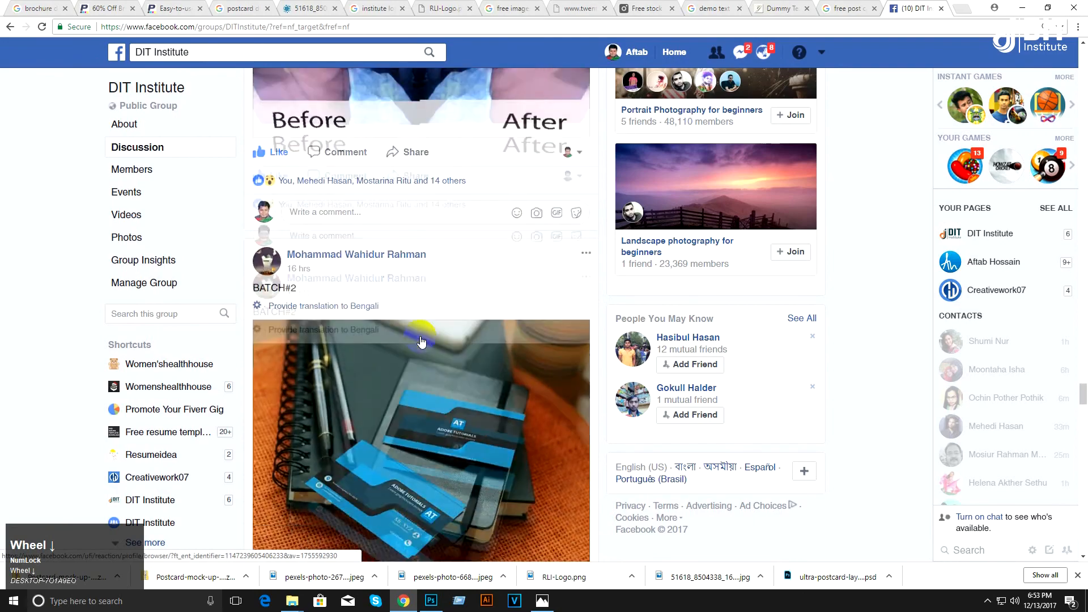
scroll(419, 339, down, 15)
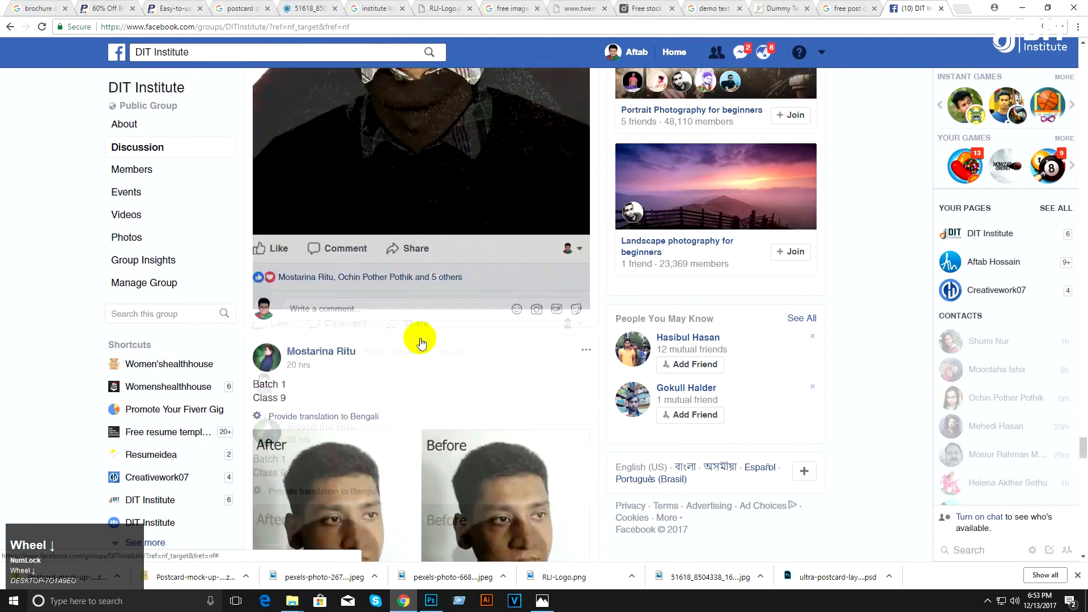
scroll(420, 339, down, 15)
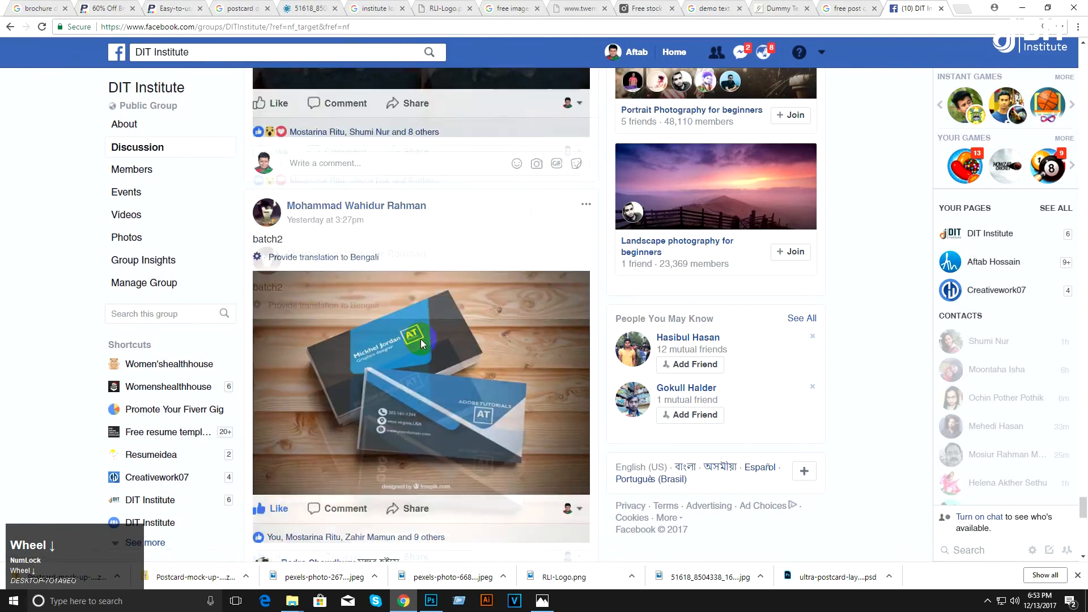
scroll(421, 339, up, 6)
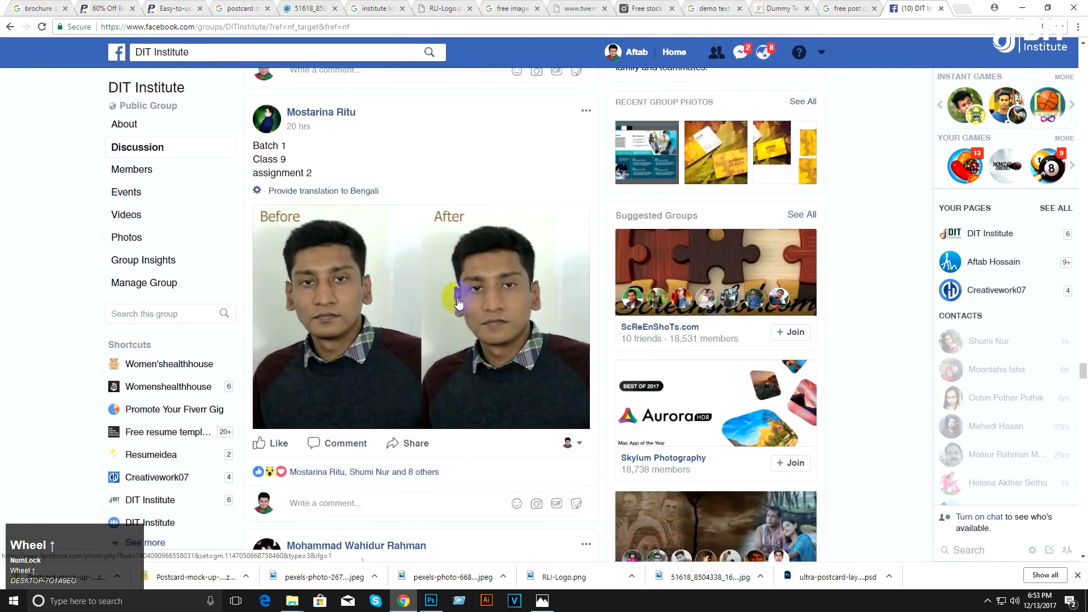
scroll(459, 343, down, 10)
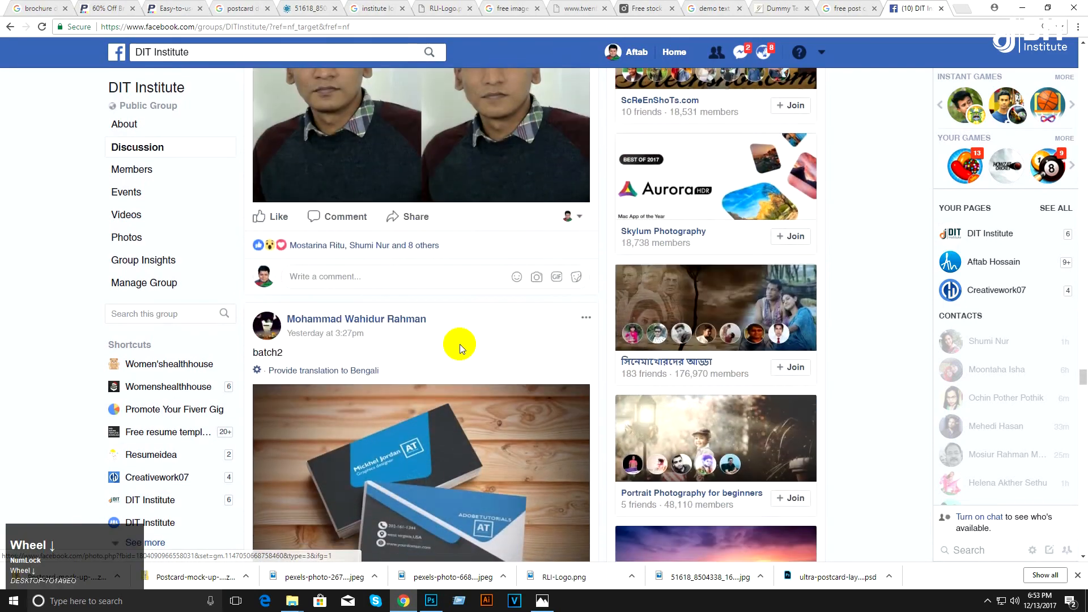
scroll(460, 342, down, 15)
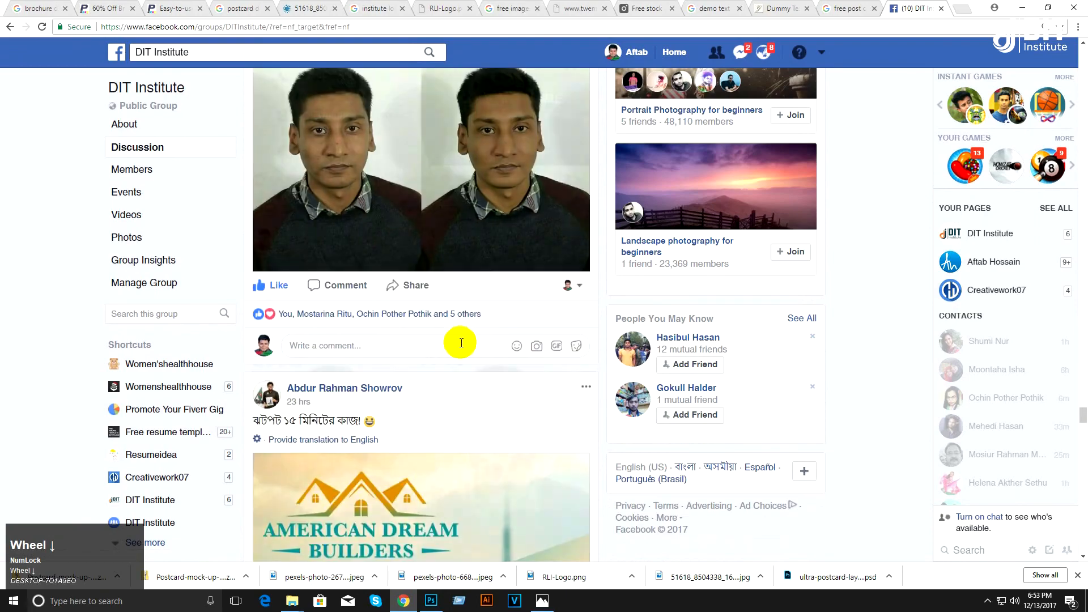
scroll(460, 346, down, 15)
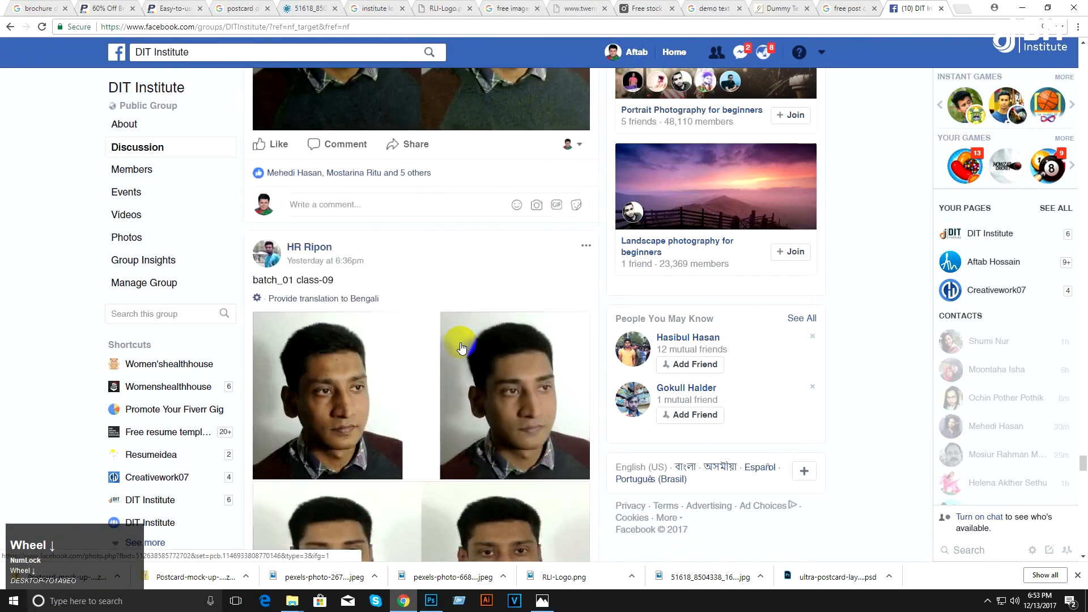
scroll(460, 346, up, 10)
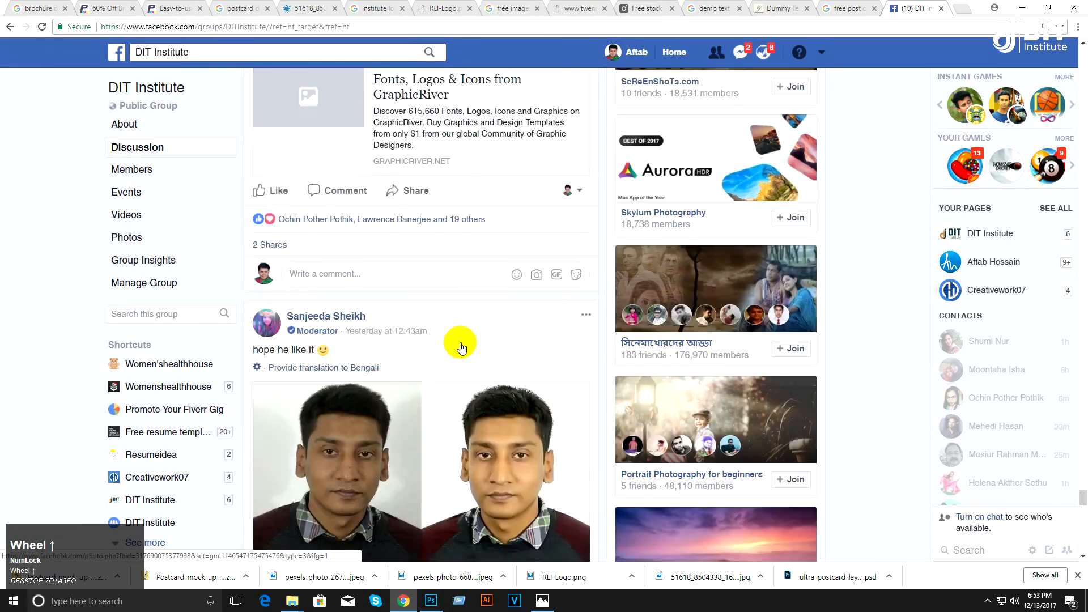
scroll(460, 342, up, 3)
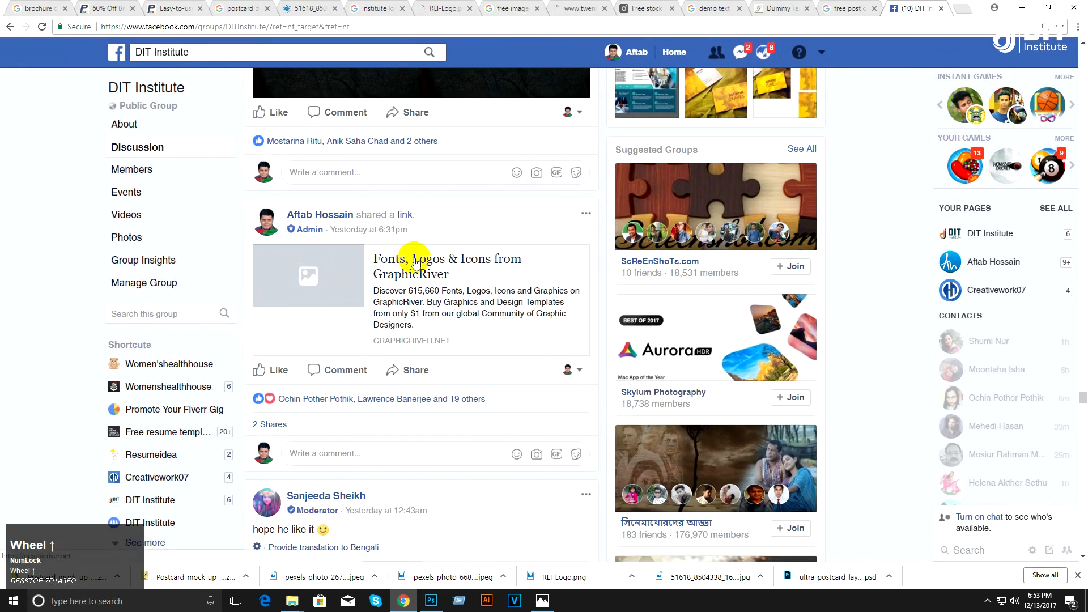
Step: Pin the GraphicRiver link post in the group in place of the currently pinned post
click(586, 215)
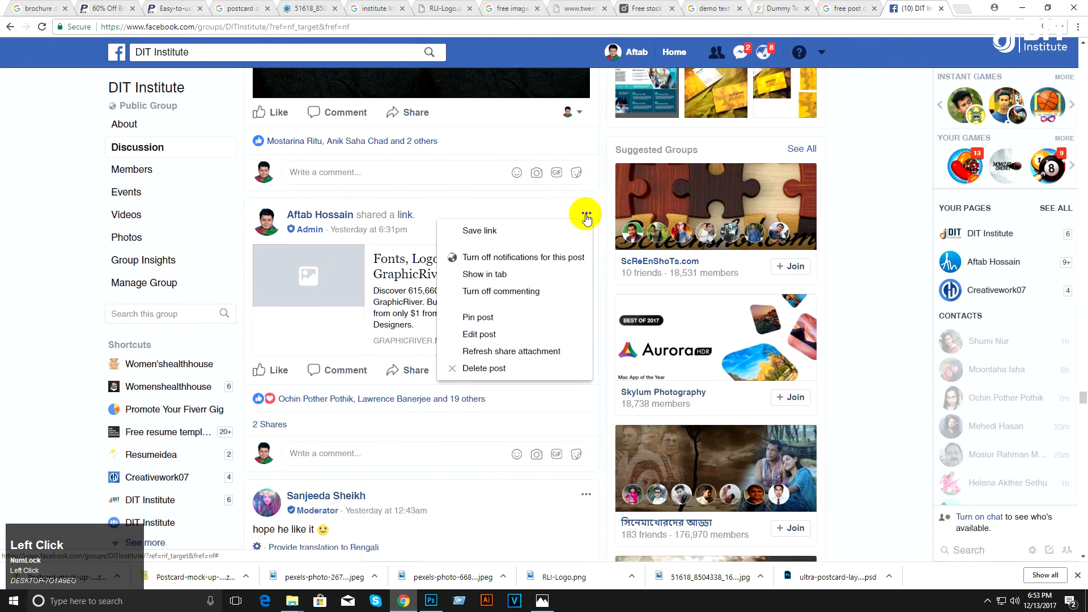
click(510, 318)
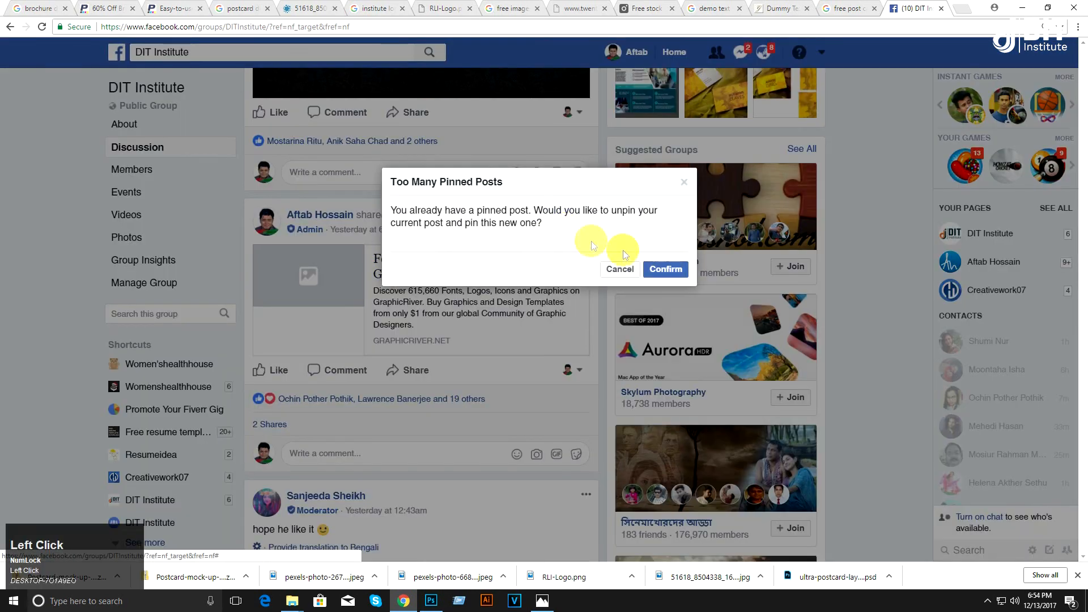
click(647, 270)
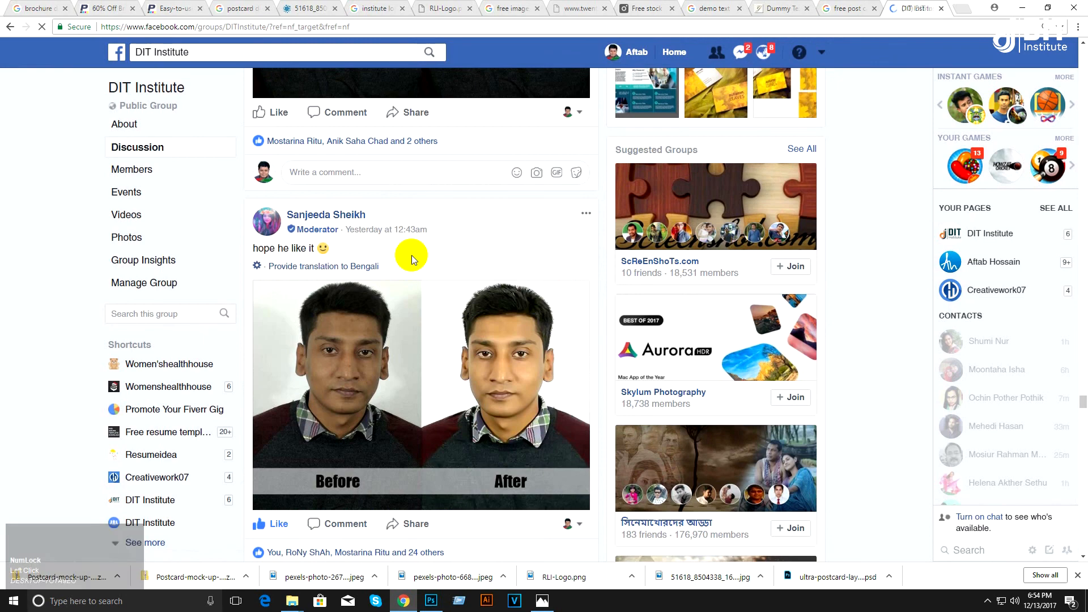
Step: Open the GraphicRiver website from the group's pinned post
scroll(463, 402, up, 10)
scroll(461, 413, down, 5)
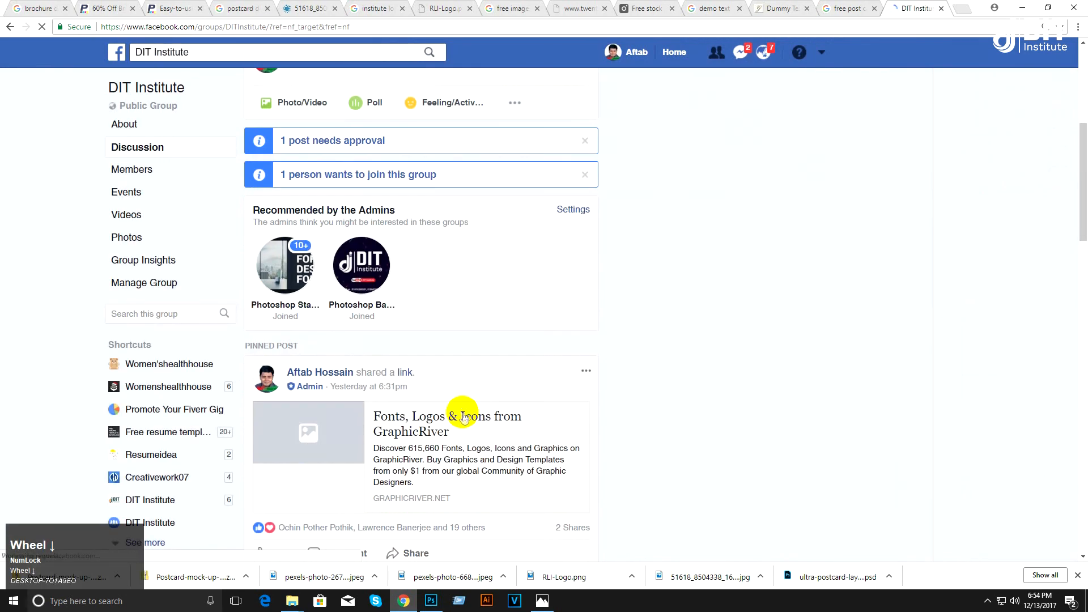
click(446, 412)
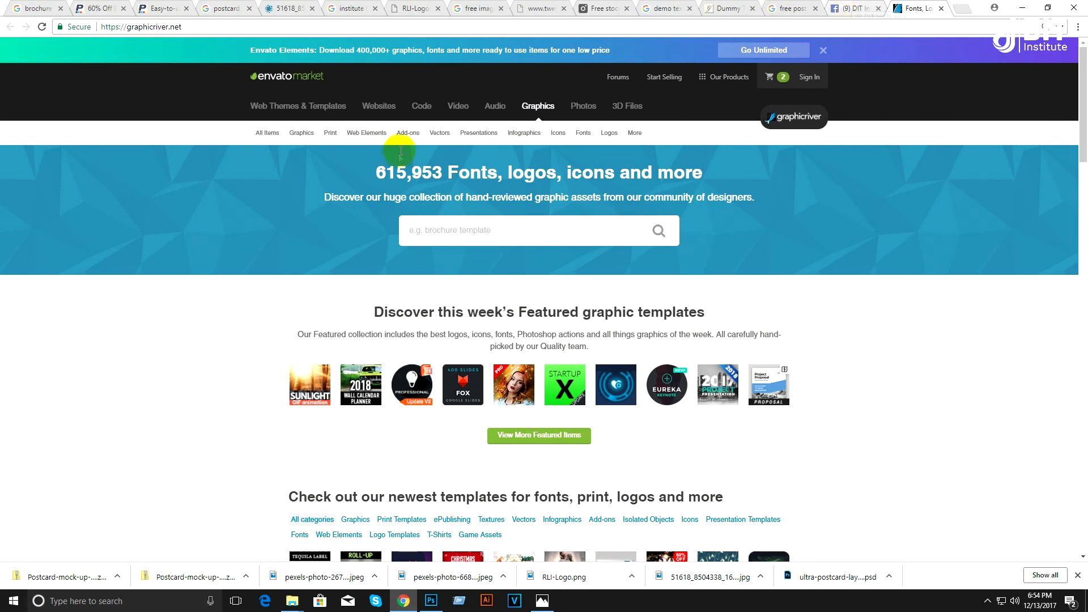
Step: Search GraphicRiver for "post card" templates
click(468, 226)
text(post car)
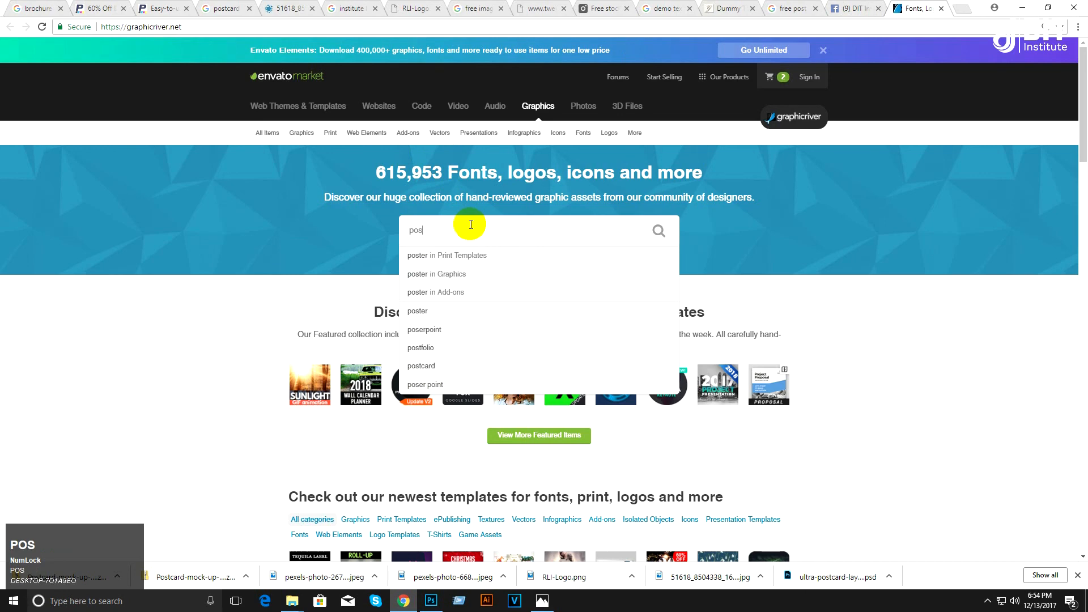
text(d)
key(Return)
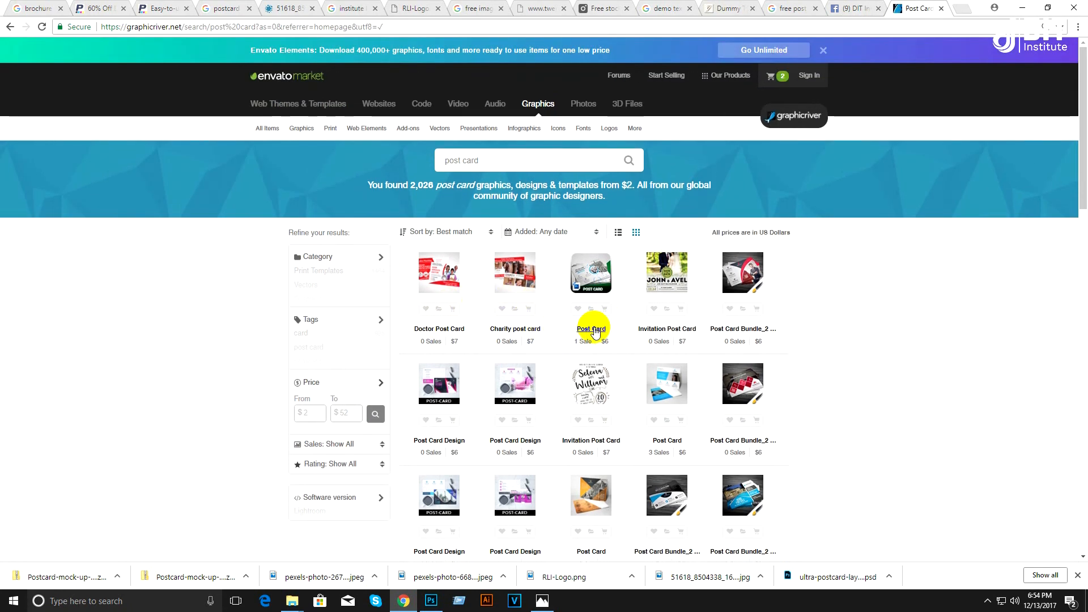
Step: Open the first-row Post Card Bundle_2 in 1 item in a new tab and look through its description for the free fonts used
right_click(714, 332)
click(754, 339)
click(916, 8)
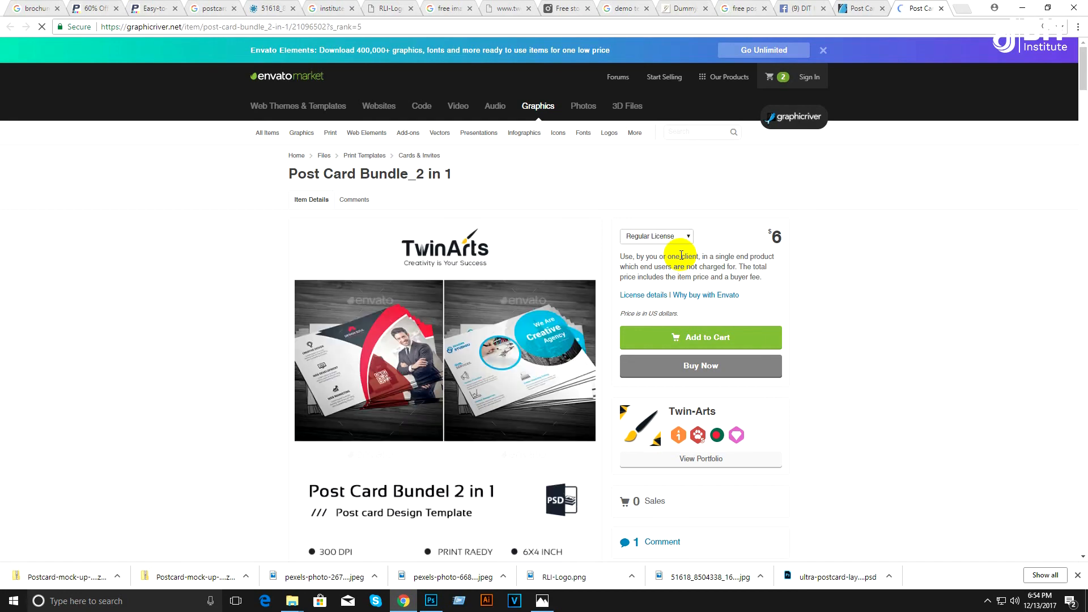
scroll(681, 255, down, 6)
scroll(513, 300, down, 10)
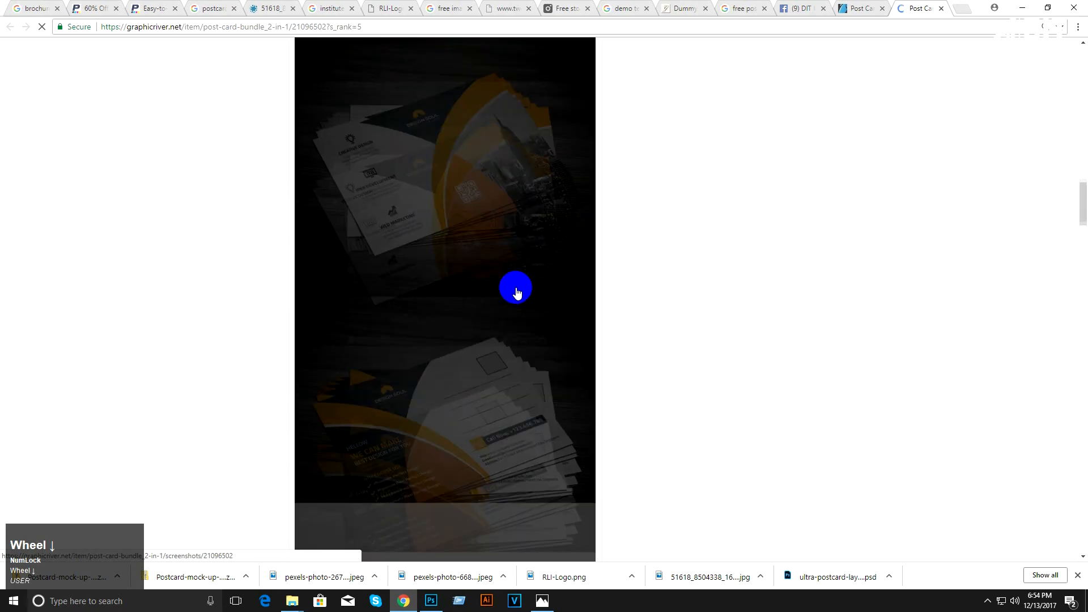
scroll(517, 293, down, 10)
scroll(525, 350, down, 6)
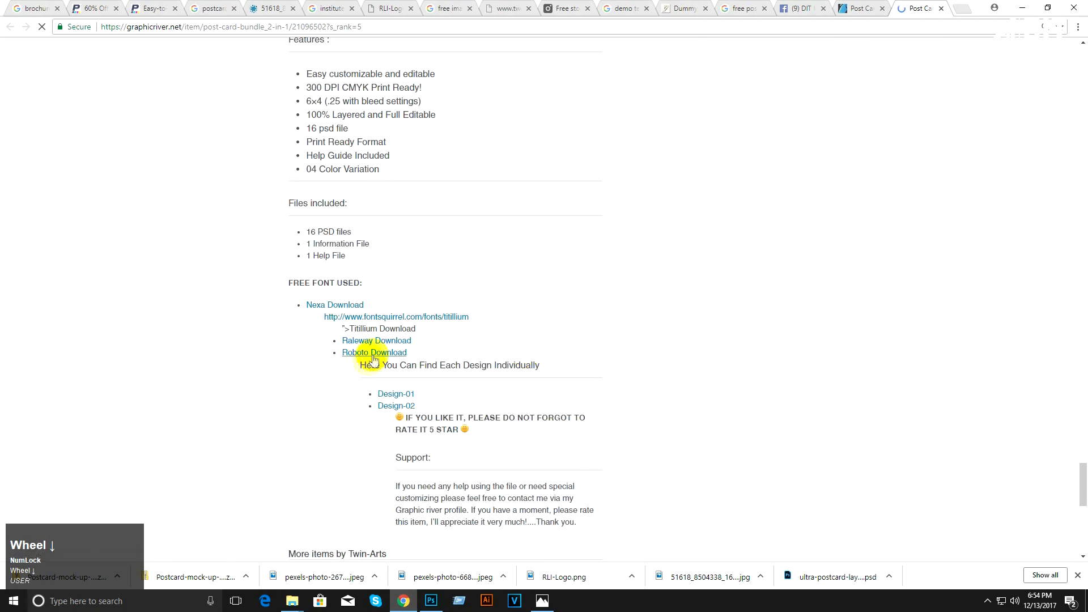
Step: Open the Nexa font's download link from the item's free font list in a new tab and switch to it
right_click(358, 305)
click(381, 311)
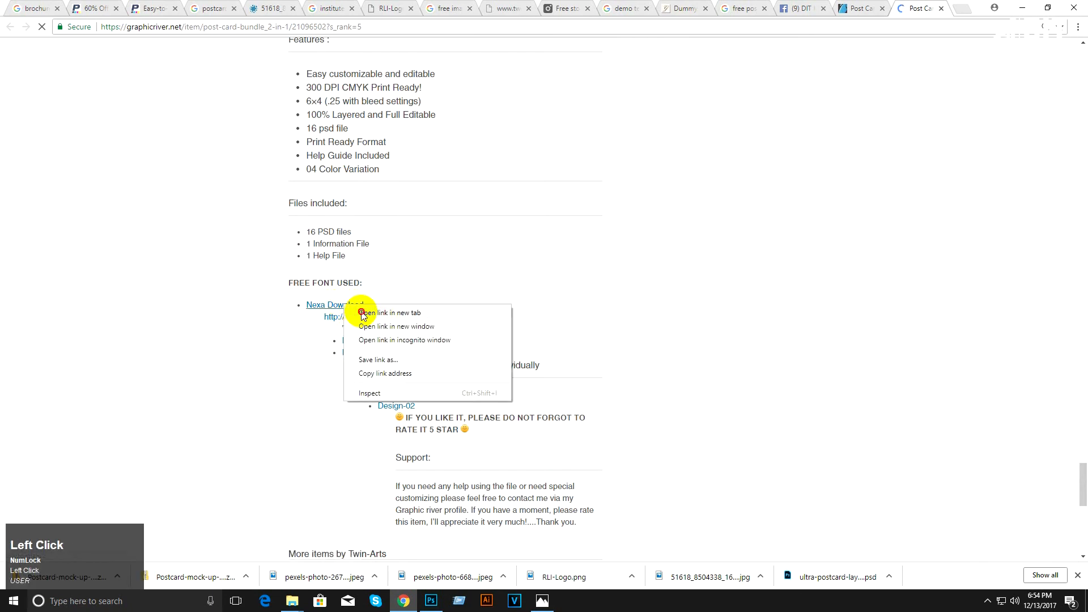
click(922, 8)
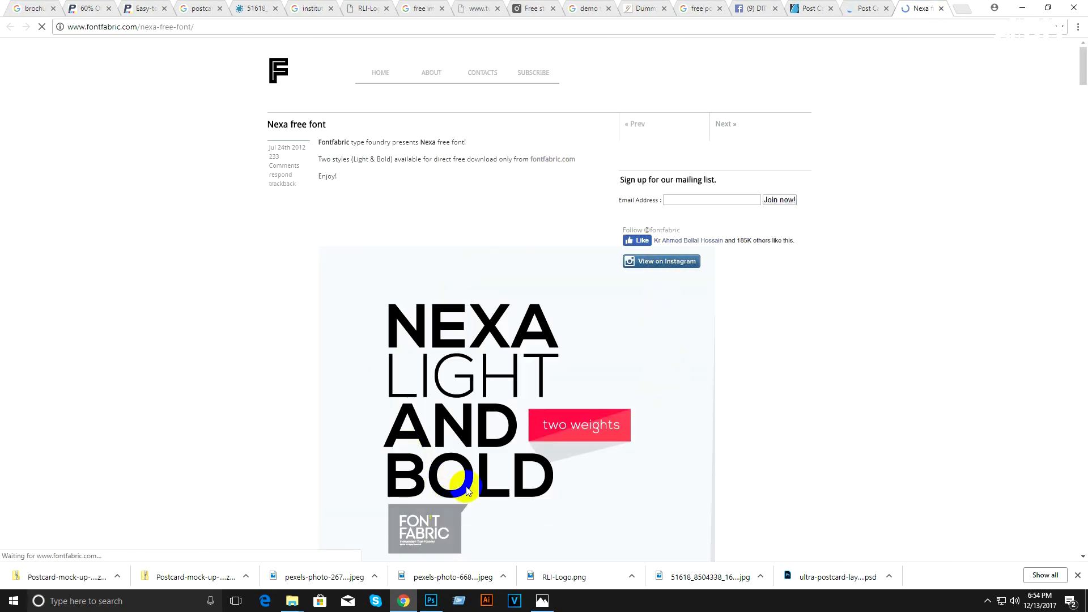
Step: Look through the Nexa free font page for its download options and return to the GraphicRiver post card search results
scroll(562, 386, down, 4)
scroll(584, 357, up, 4)
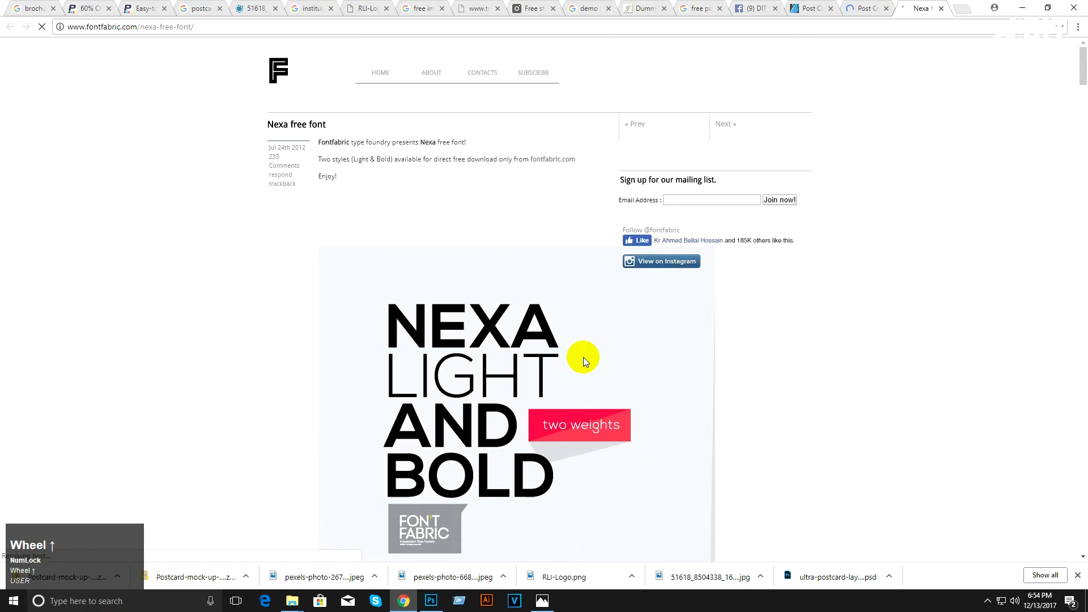
scroll(586, 365, down, 10)
scroll(586, 365, down, 15)
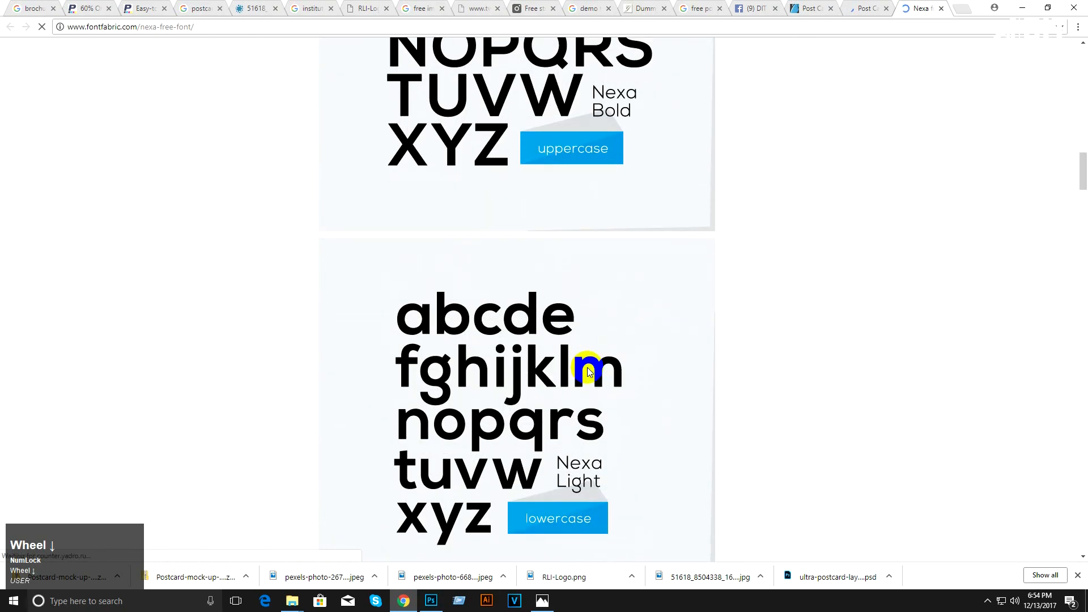
scroll(591, 376, down, 15)
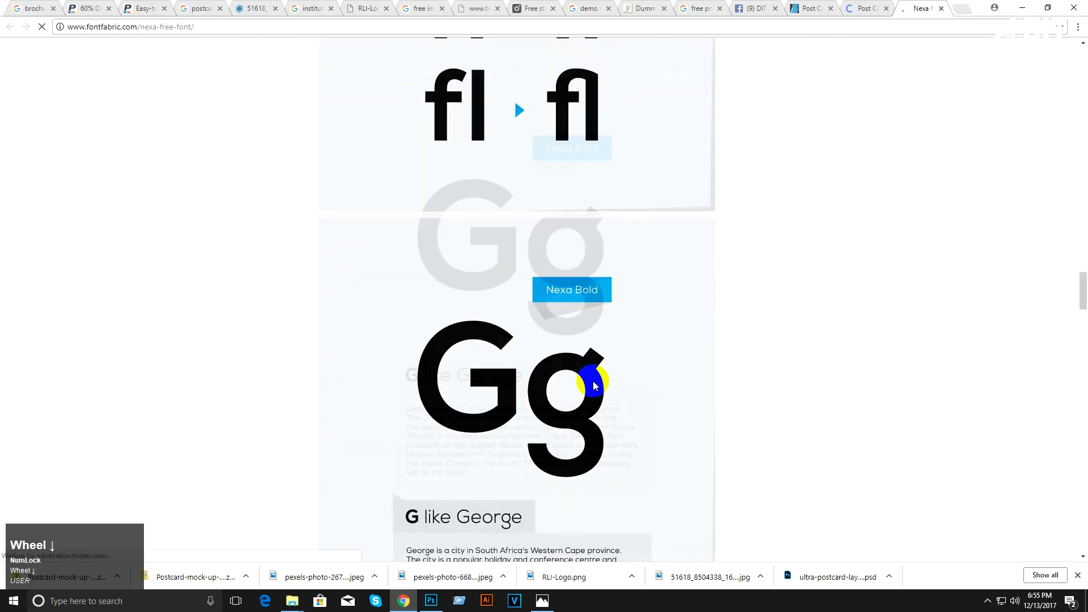
scroll(593, 383, down, 12)
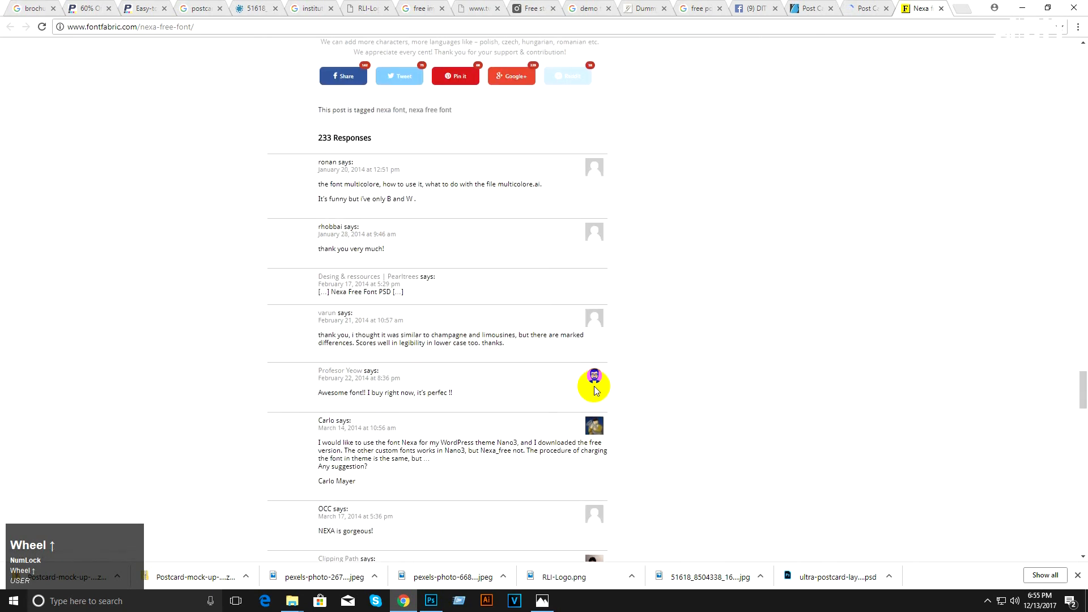
scroll(590, 376, up, 6)
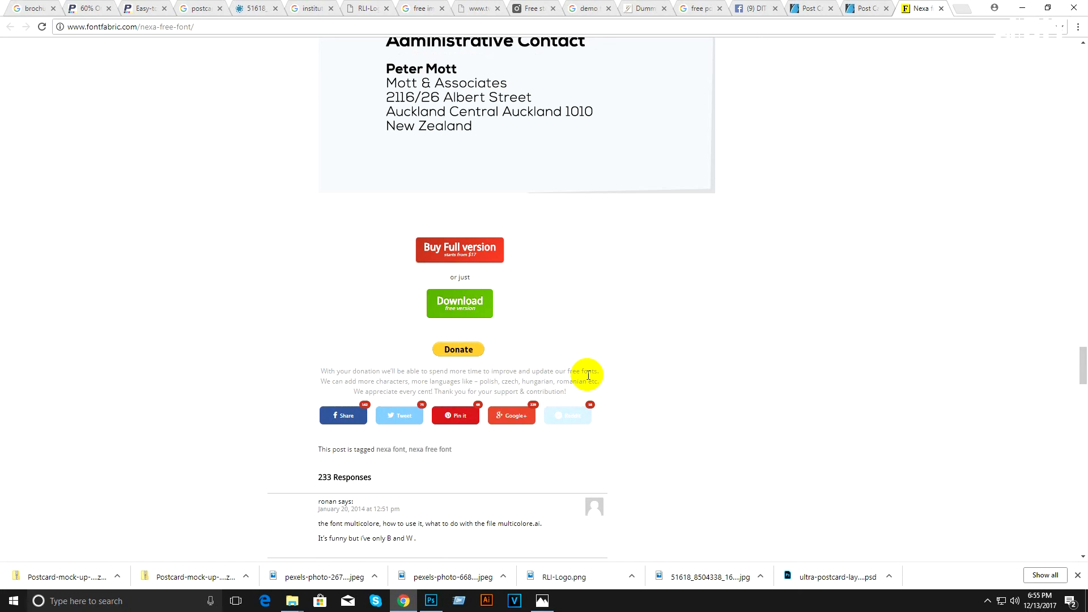
scroll(630, 221, up, 6)
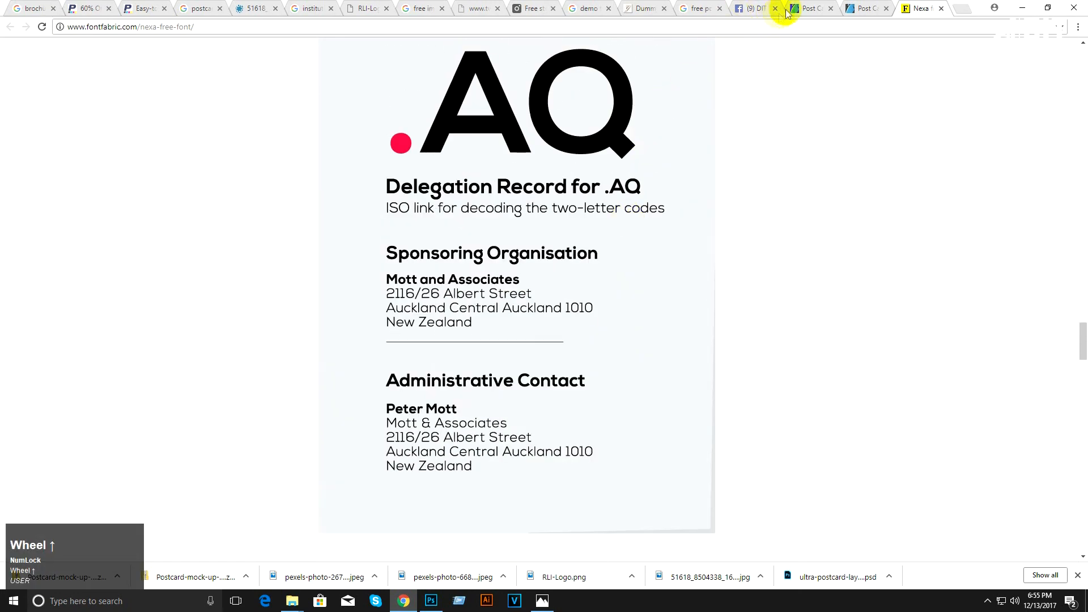
click(806, 9)
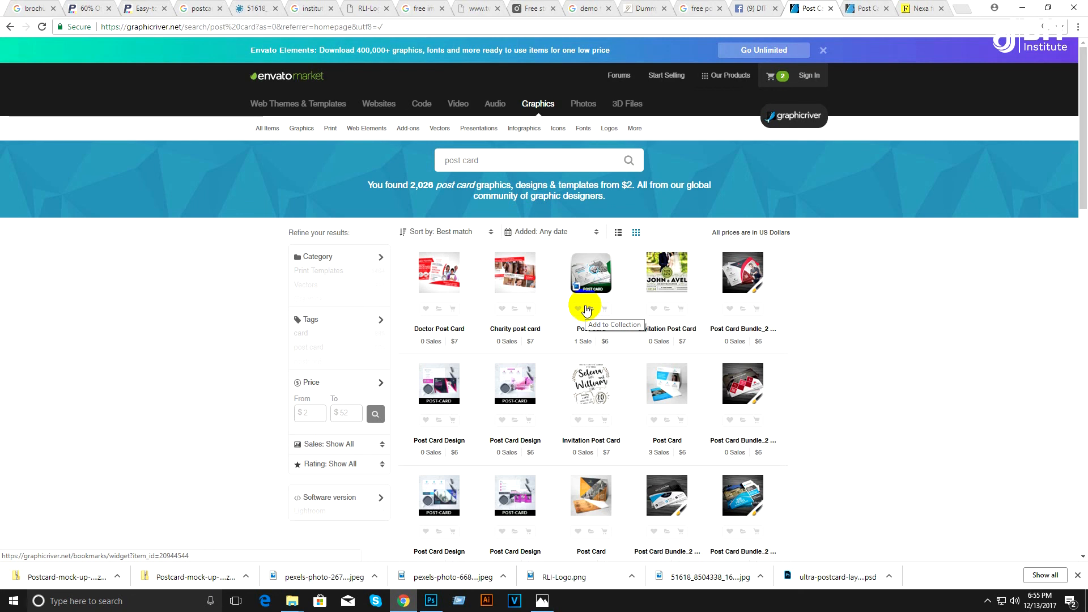
key(ctrl)
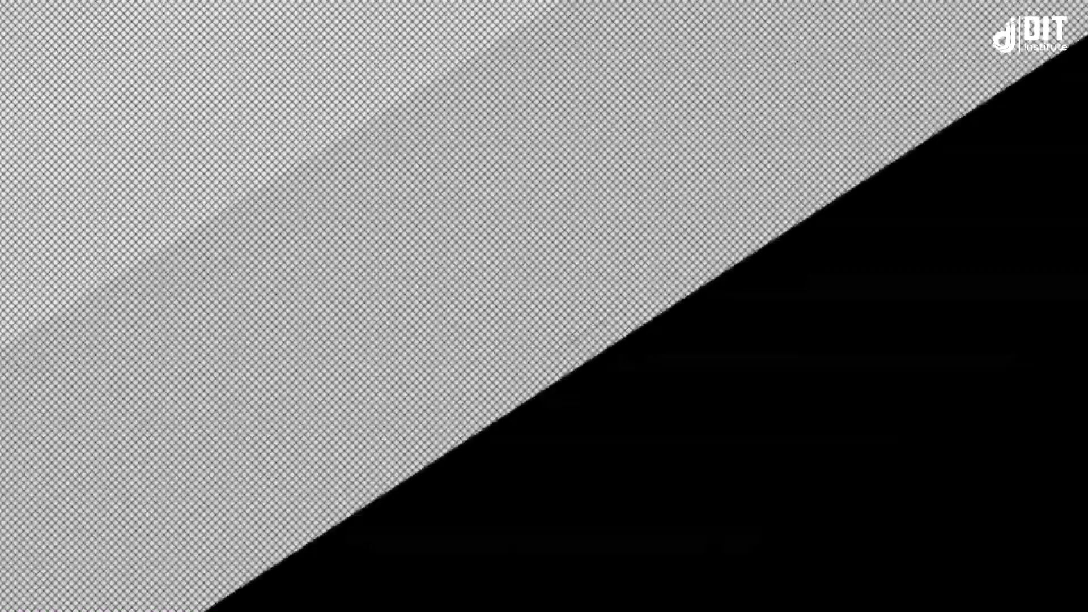